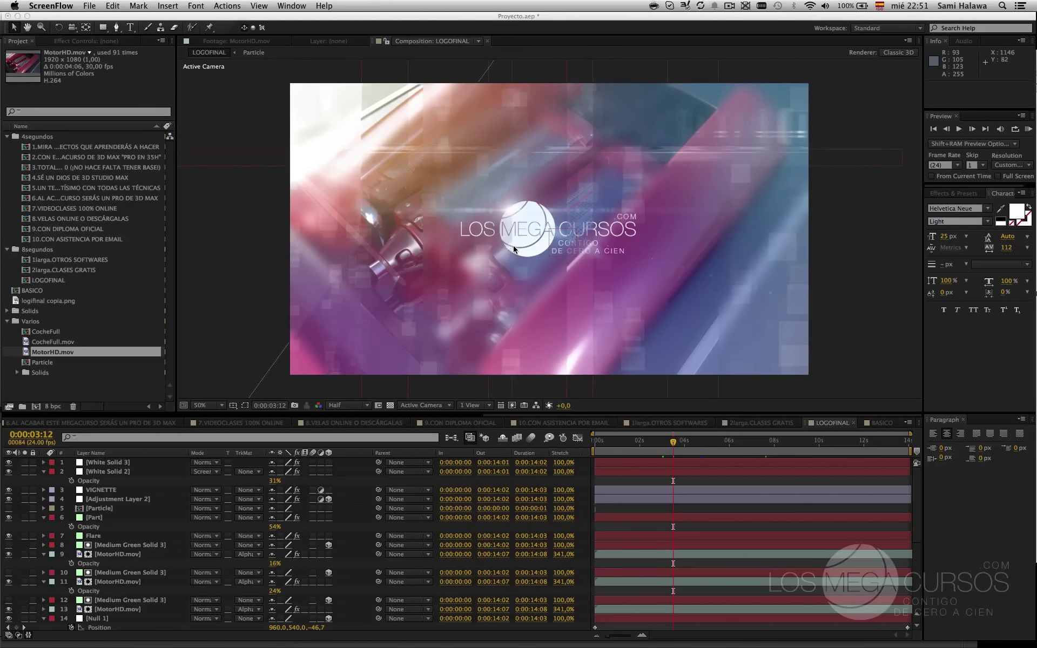
# - Scrub the LOGOFINAL composition to 0:00:05:10 to review its logo animation
pyautogui.click(620, 461)
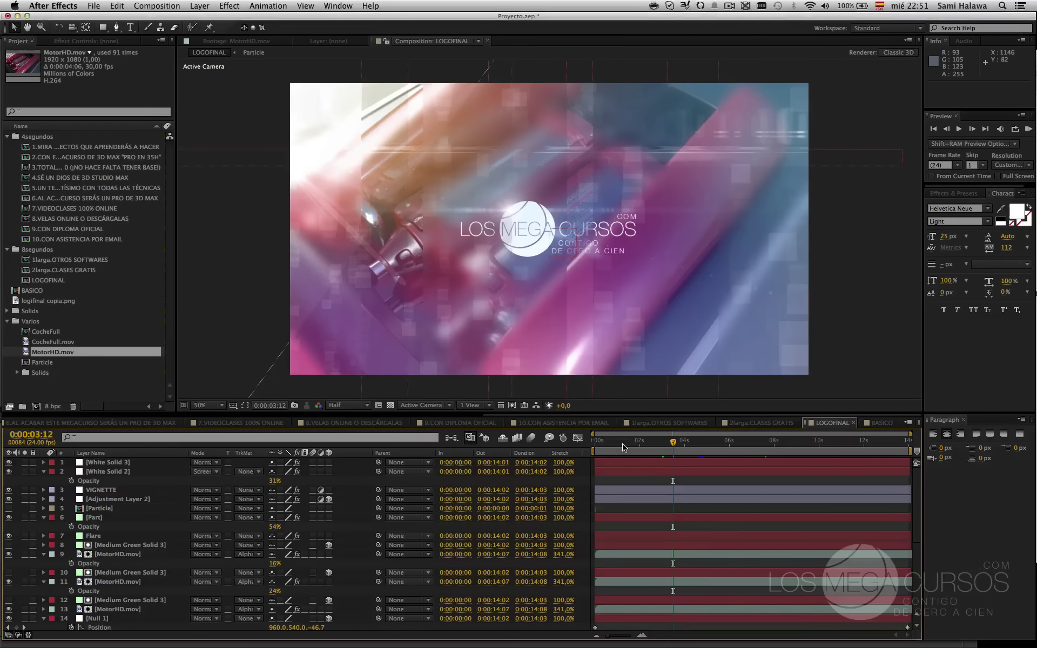
pyautogui.click(631, 441)
pyautogui.click(716, 441)
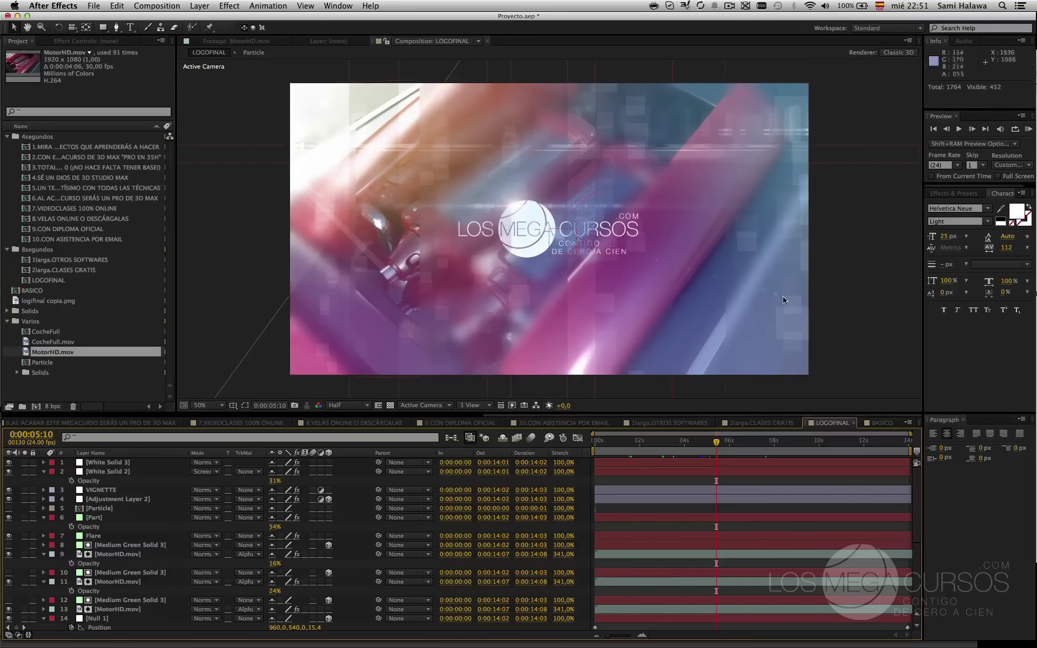
# - Switch to Finder and play the rendered LOGOFINAL.mov in a quick preview, then close the preview
pyautogui.click(1006, 37)
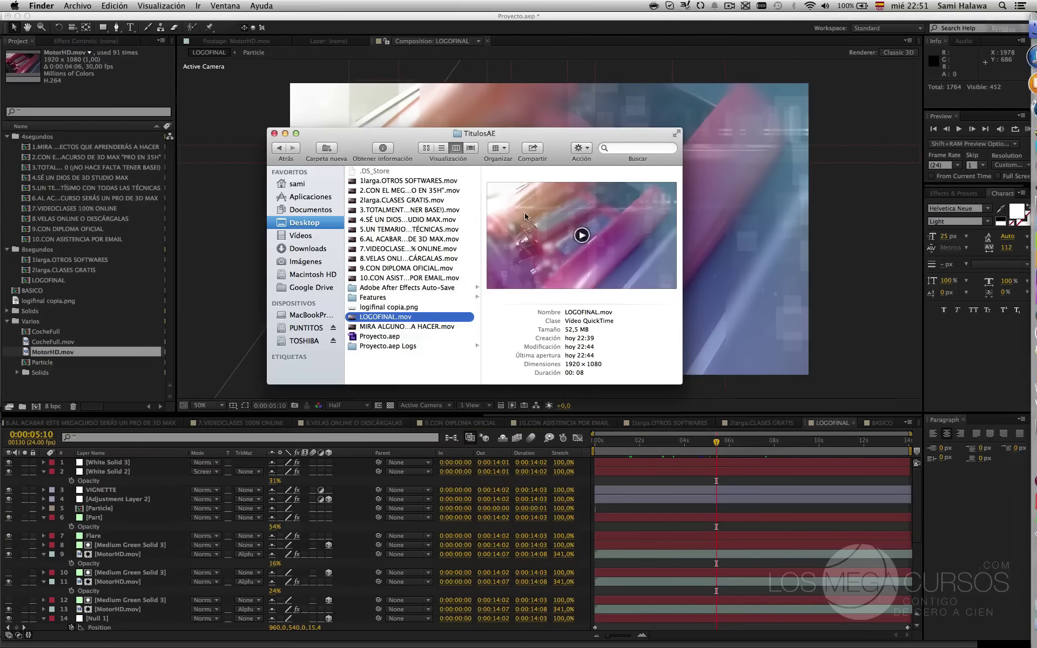
pyautogui.press('space')
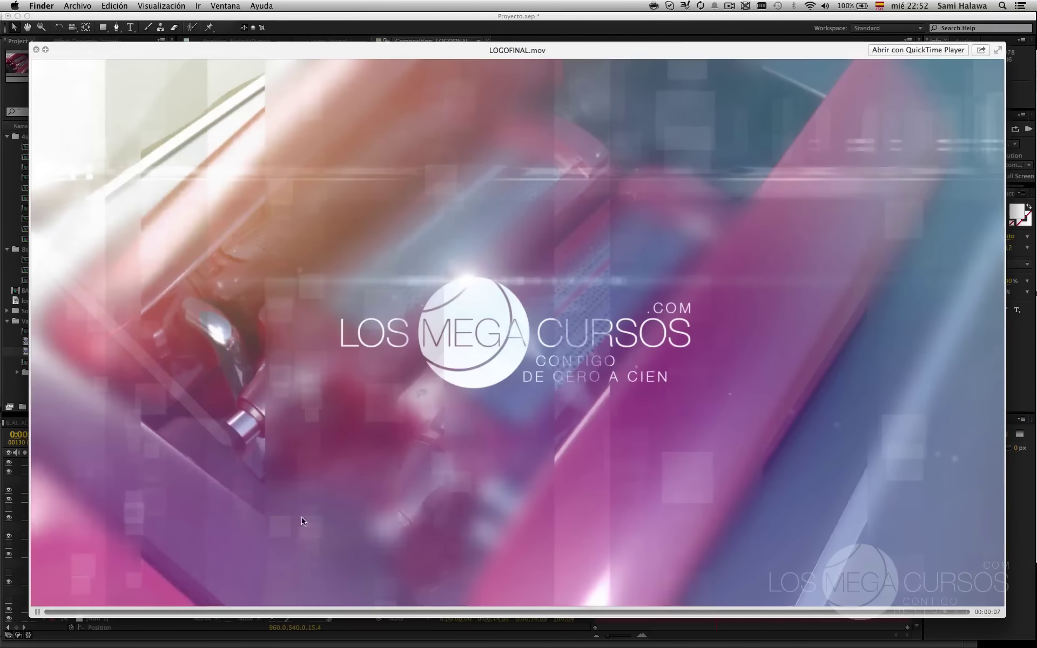
pyautogui.press('space')
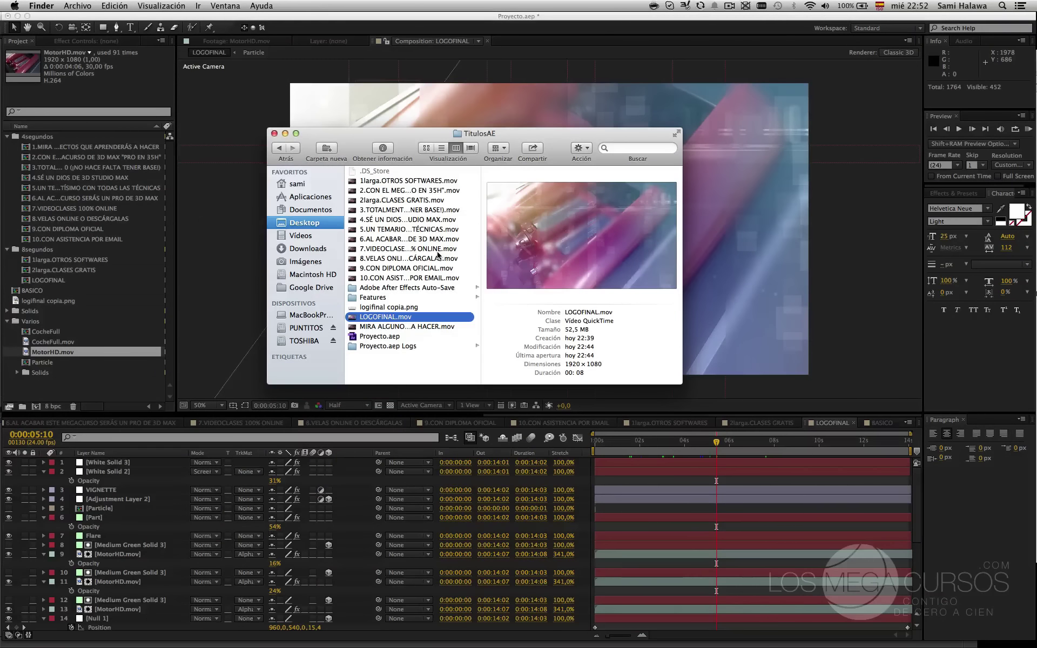
# - Preview the render 2.CON EL MEGACURSO DE 3D MAX "PRO EN 35H".mov, then return to After Effects
pyautogui.click(389, 193)
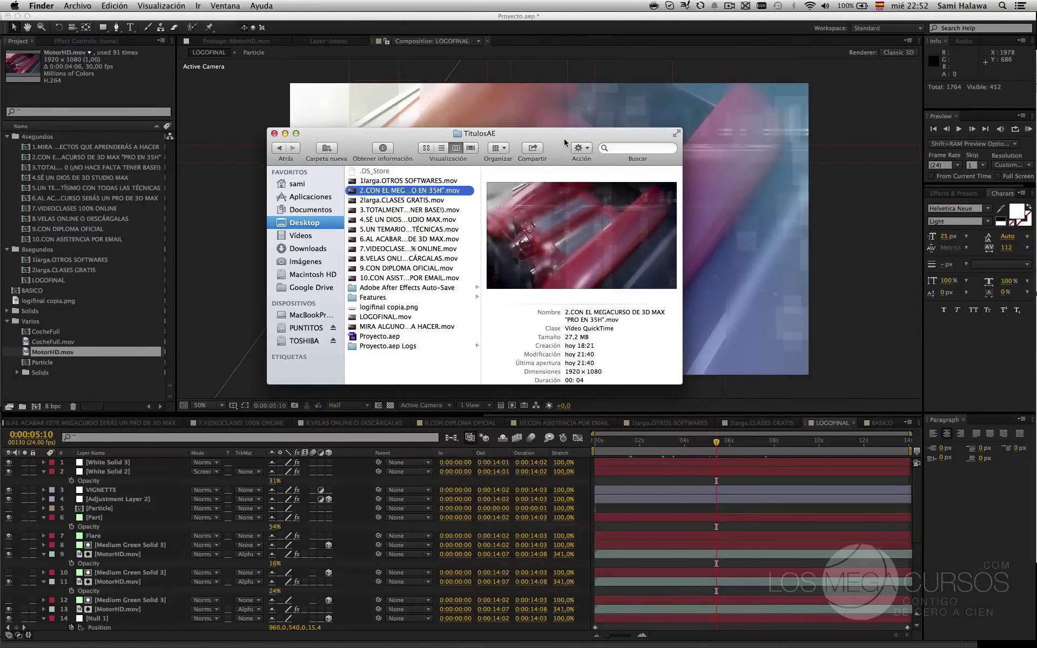
pyautogui.press('space')
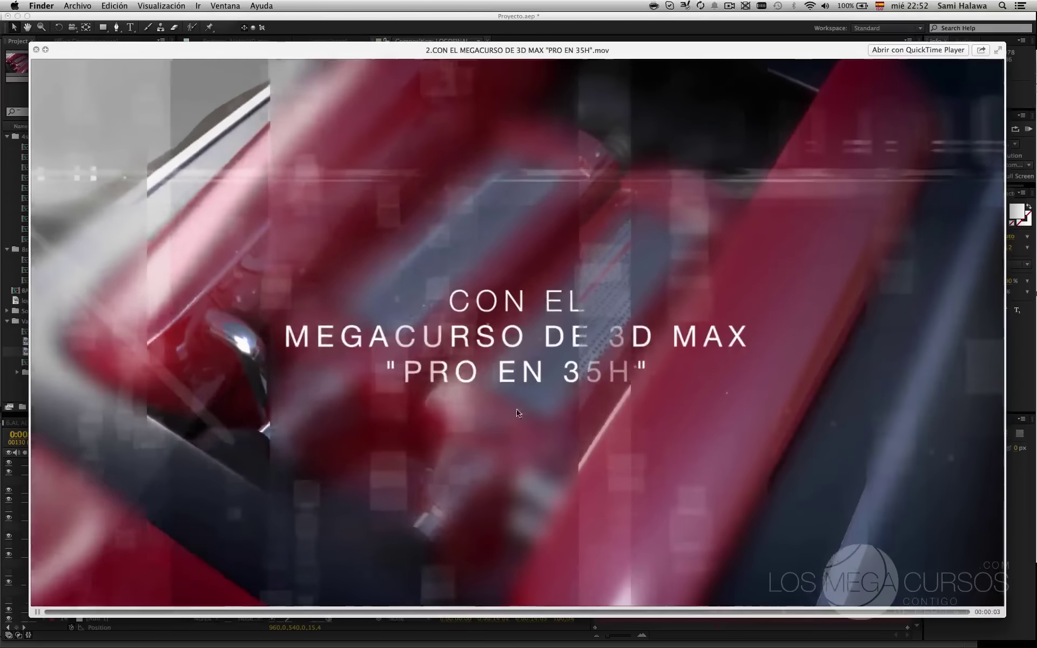
pyautogui.click(439, 441)
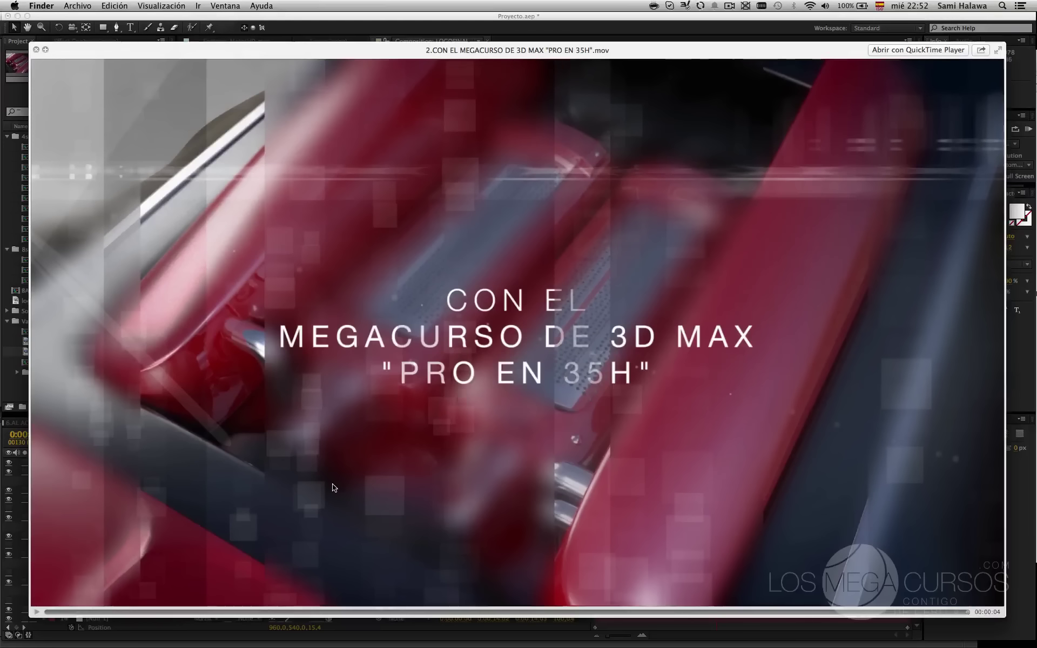
pyautogui.press('space')
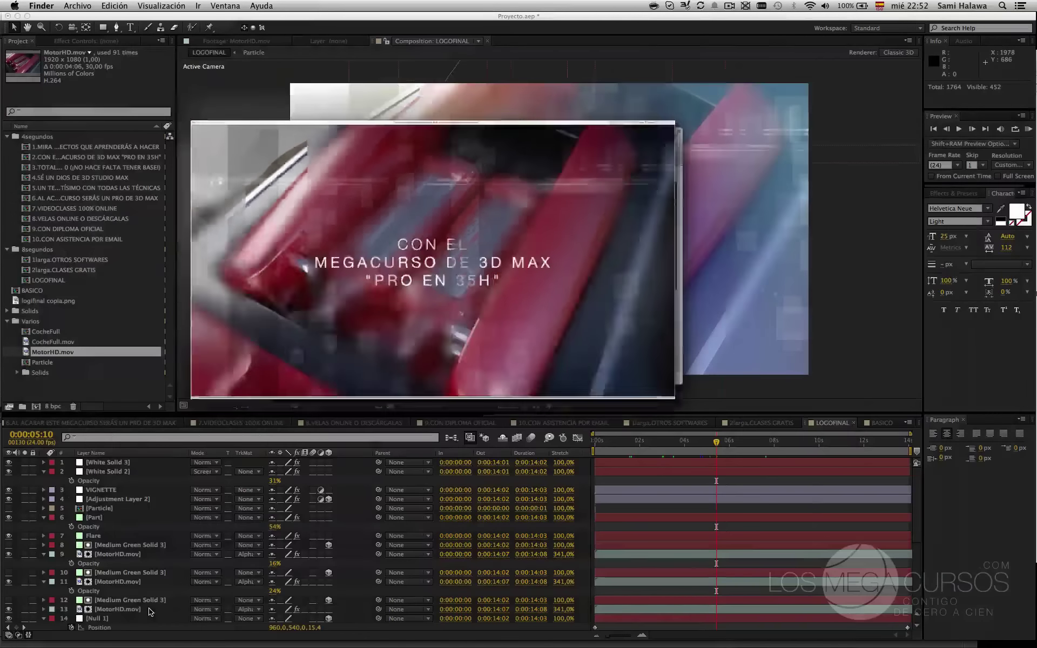
pyautogui.click(807, 329)
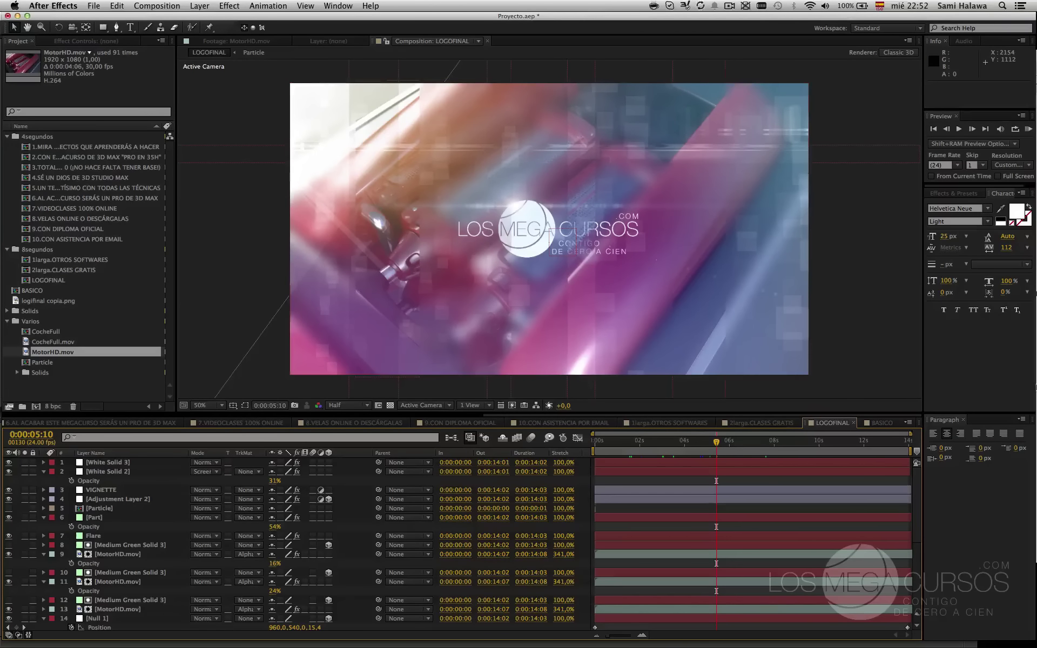
# - Switch to Premiere Pro and scrub the opening title of Secuencia 01 from the start to 00:00:02:03
pyautogui.moveTo(1029, 394)
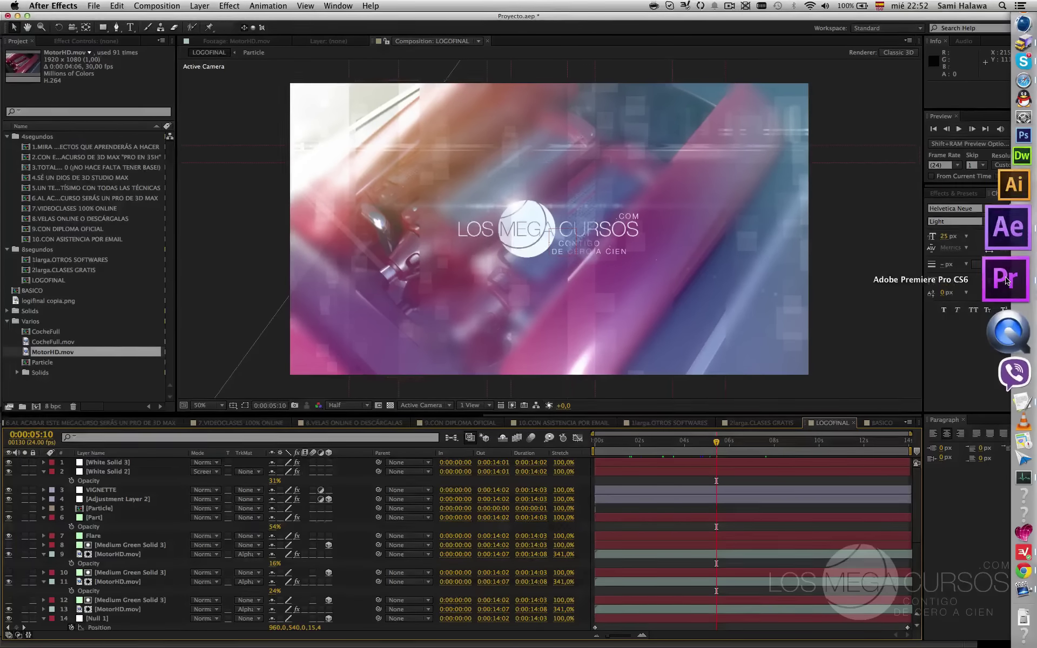
pyautogui.click(1005, 280)
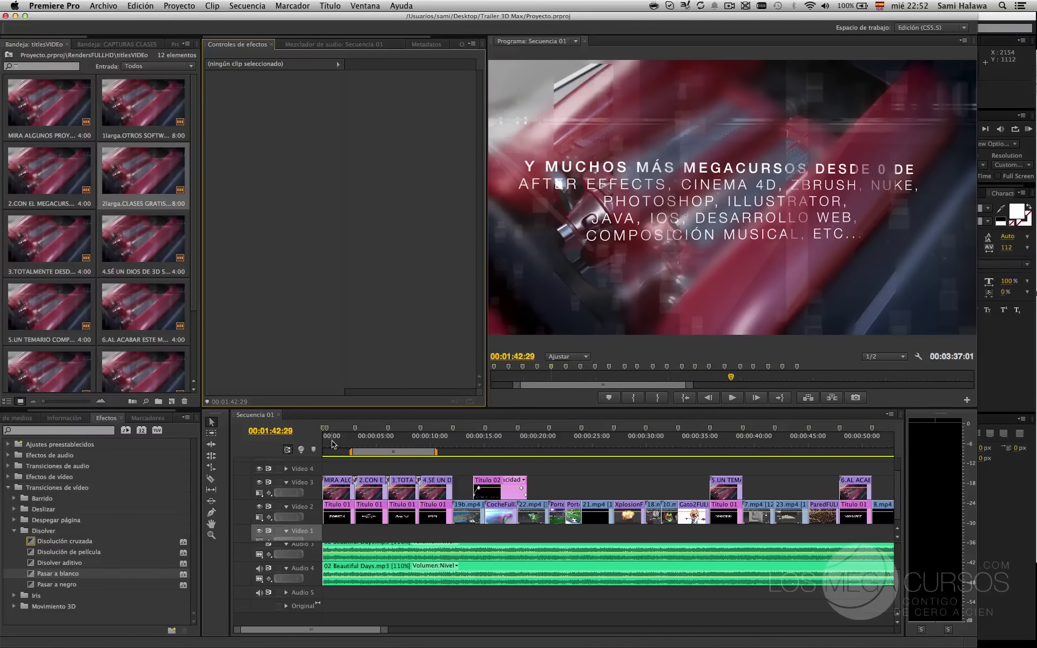
pyautogui.click(332, 444)
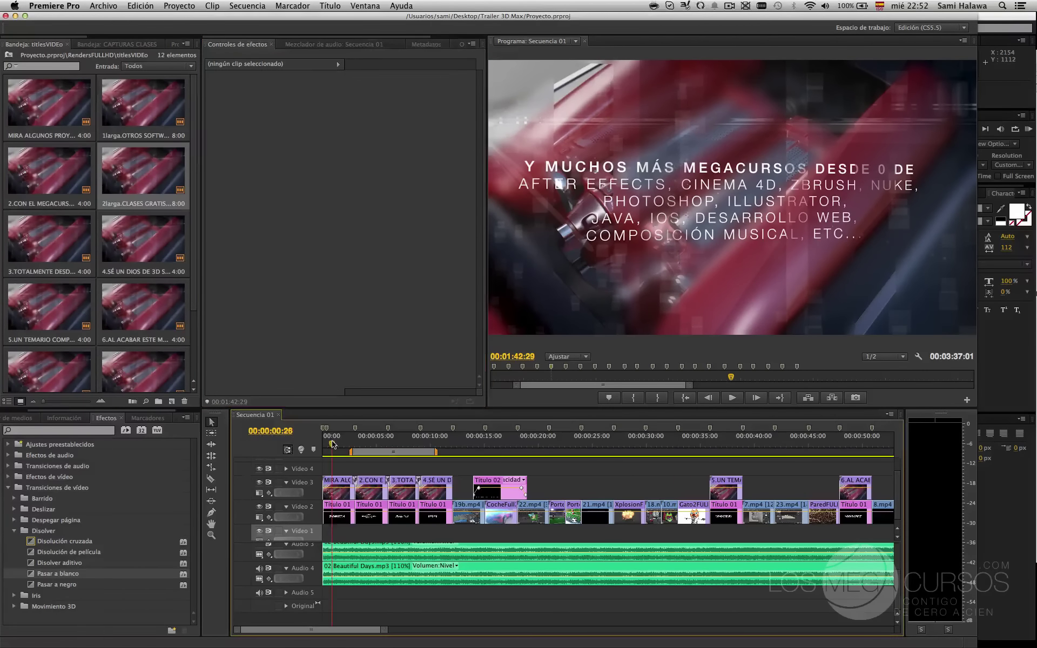
pyautogui.moveTo(333, 444); pyautogui.dragTo(323, 443)
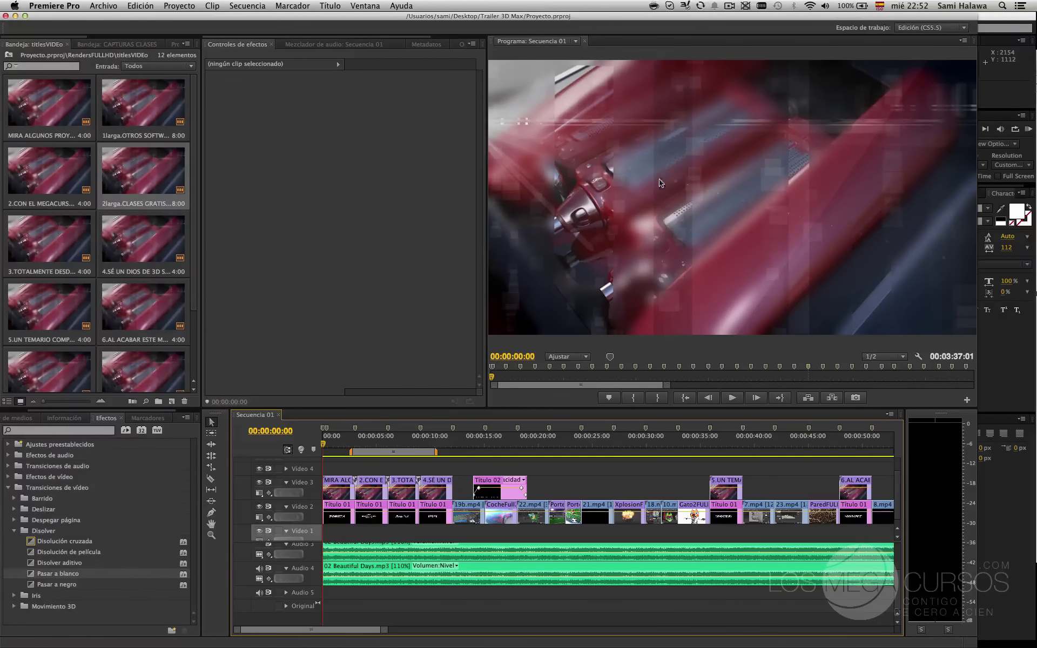
pyautogui.click(333, 444)
pyautogui.moveTo(335, 444); pyautogui.dragTo(345, 444)
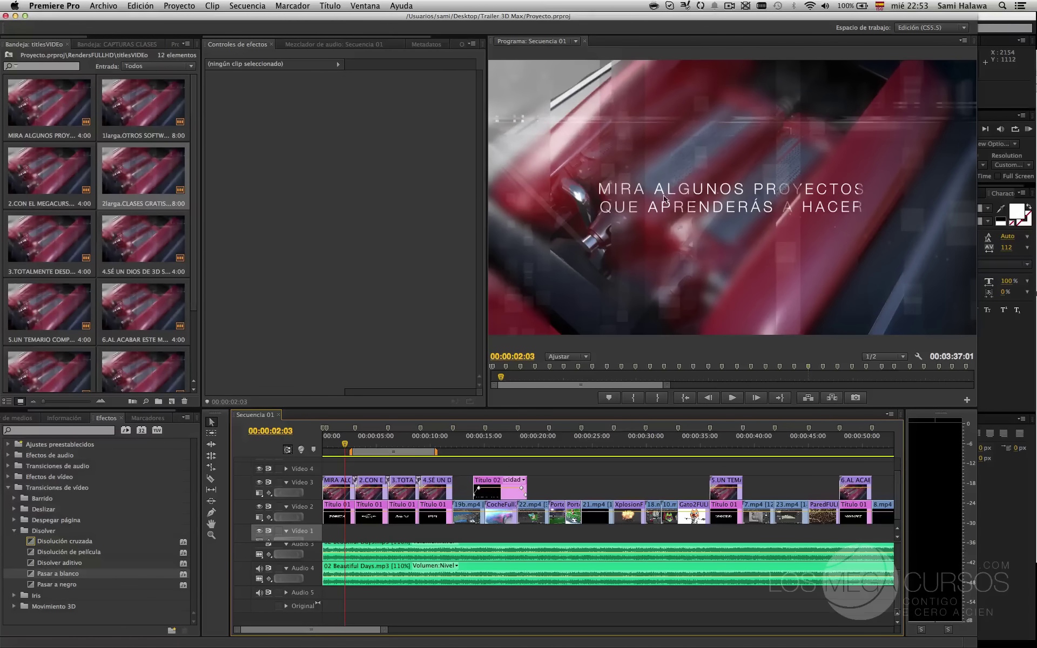
# - Switch back to After Effects and view the BASICO composition, then the LOGOFINAL composition
pyautogui.moveTo(1031, 367)
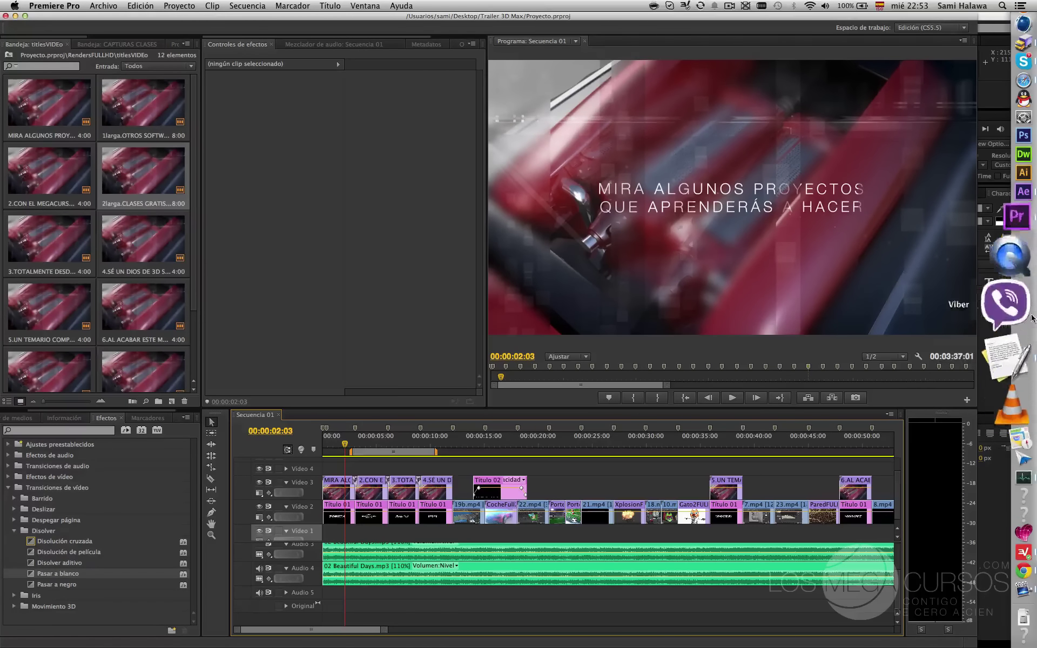
pyautogui.click(1026, 265)
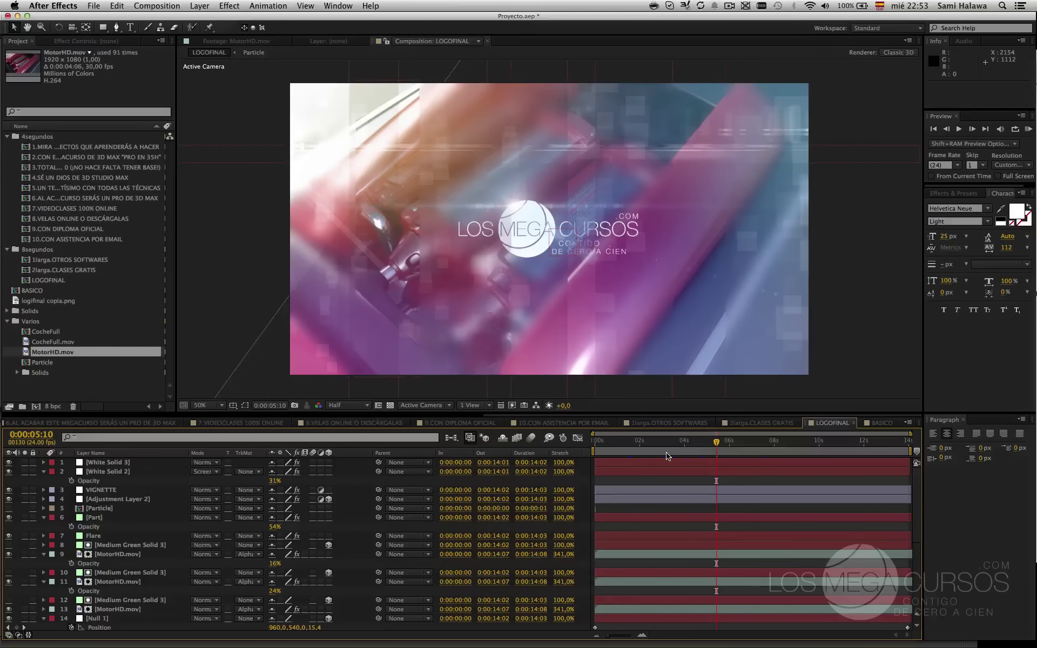
pyautogui.click(871, 424)
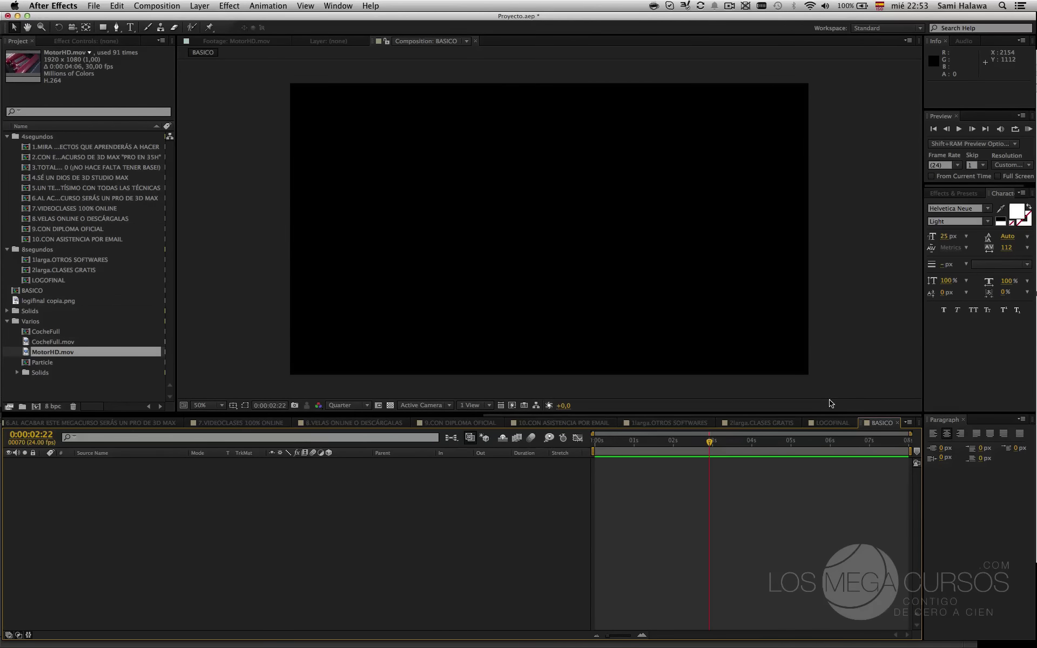
pyautogui.click(832, 422)
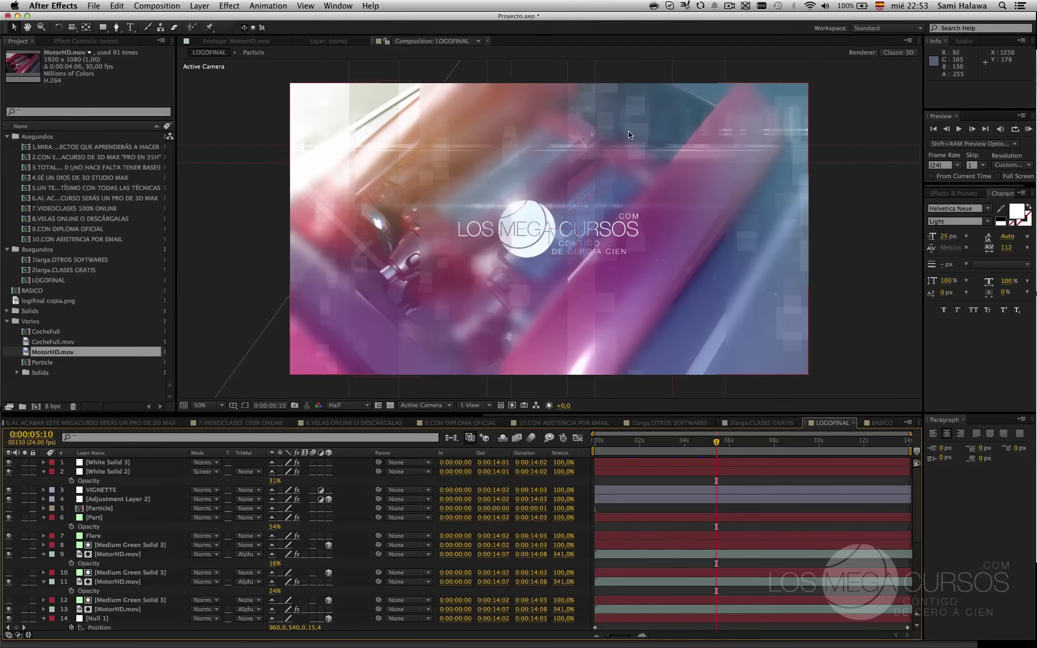
# - Examine the LOGOFINAL frame's logo, light flare and background up close and as a whole, at 0:00:06:19
pyautogui.scroll(2, 627, 118)
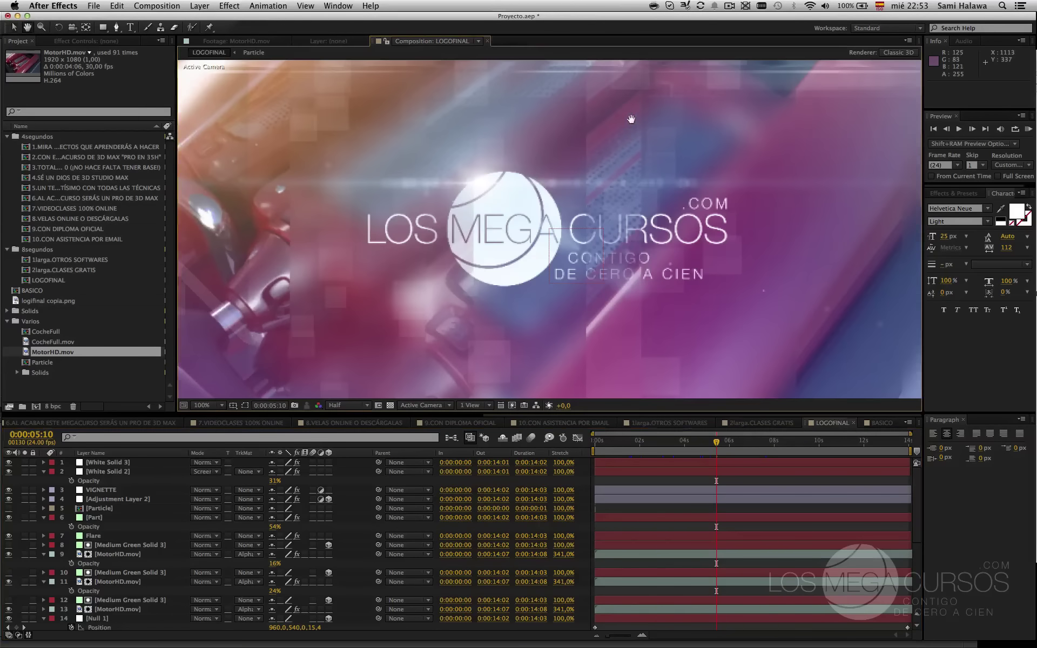
pyautogui.press('space')
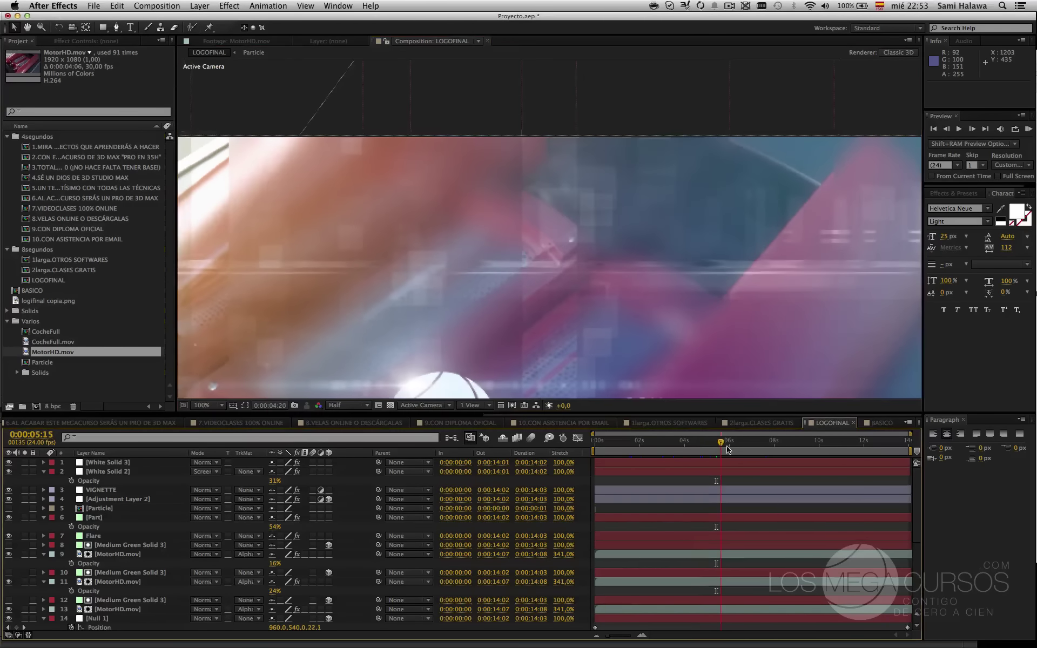
pyautogui.press(',')
pyautogui.press(',')
pyautogui.press(',')
pyautogui.press(',')
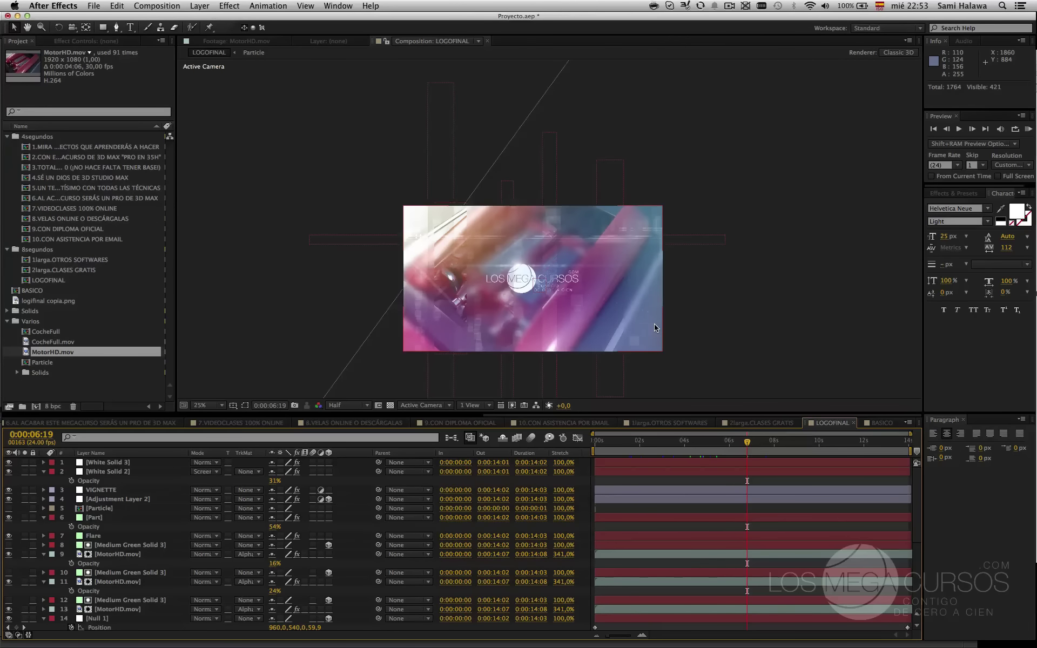
pyautogui.press('.')
pyautogui.moveTo(495, 302); pyautogui.dragTo(538, 284)
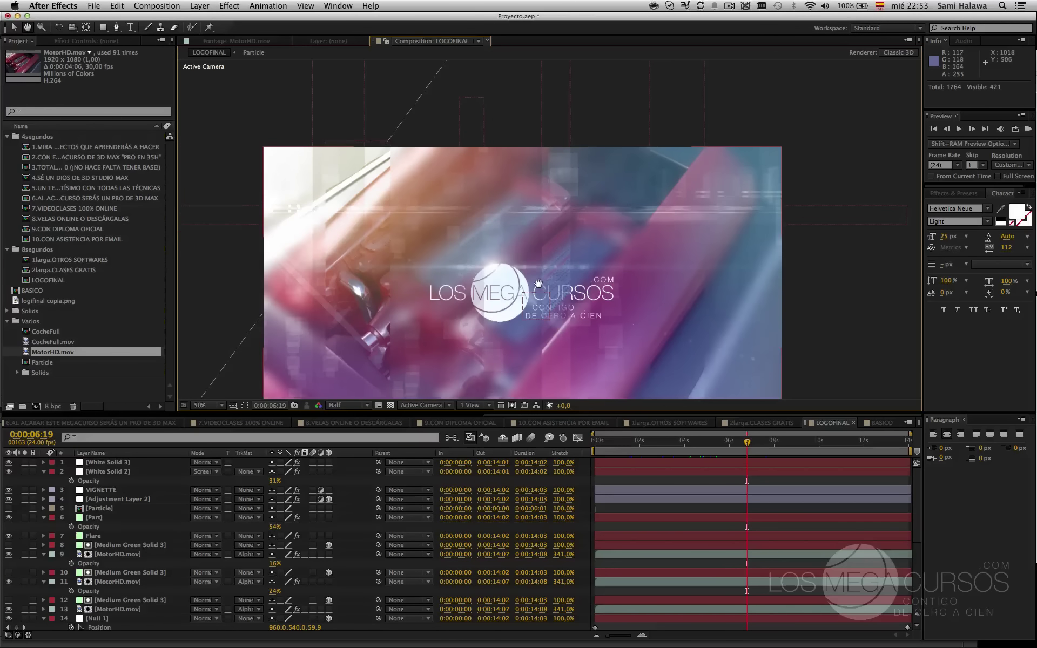
pyautogui.press('v')
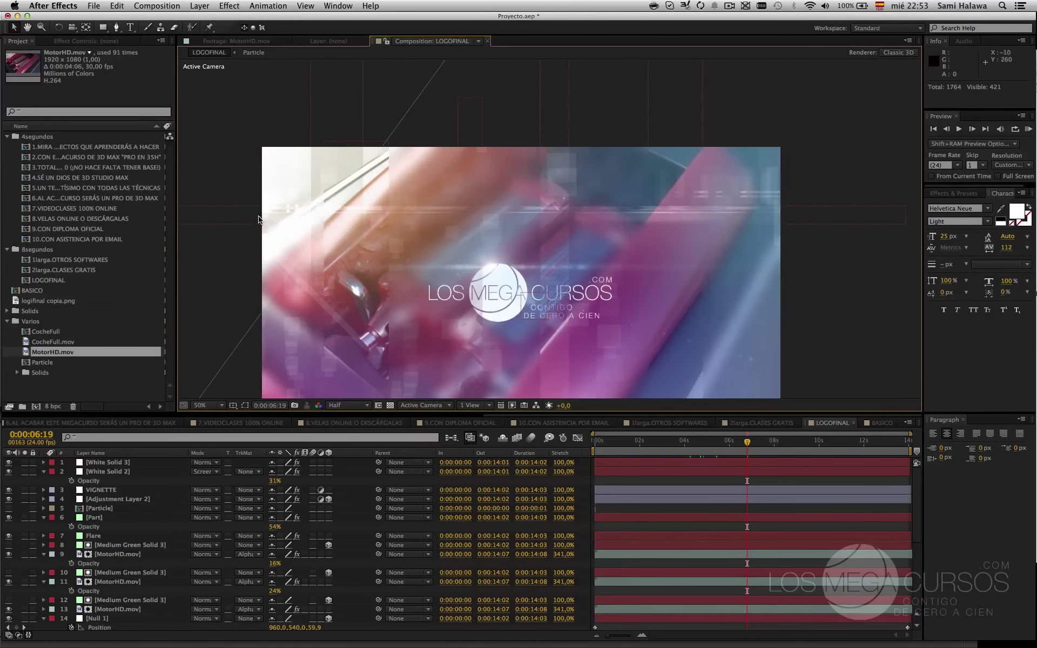
pyautogui.moveTo(653, 222); pyautogui.dragTo(714, 200)
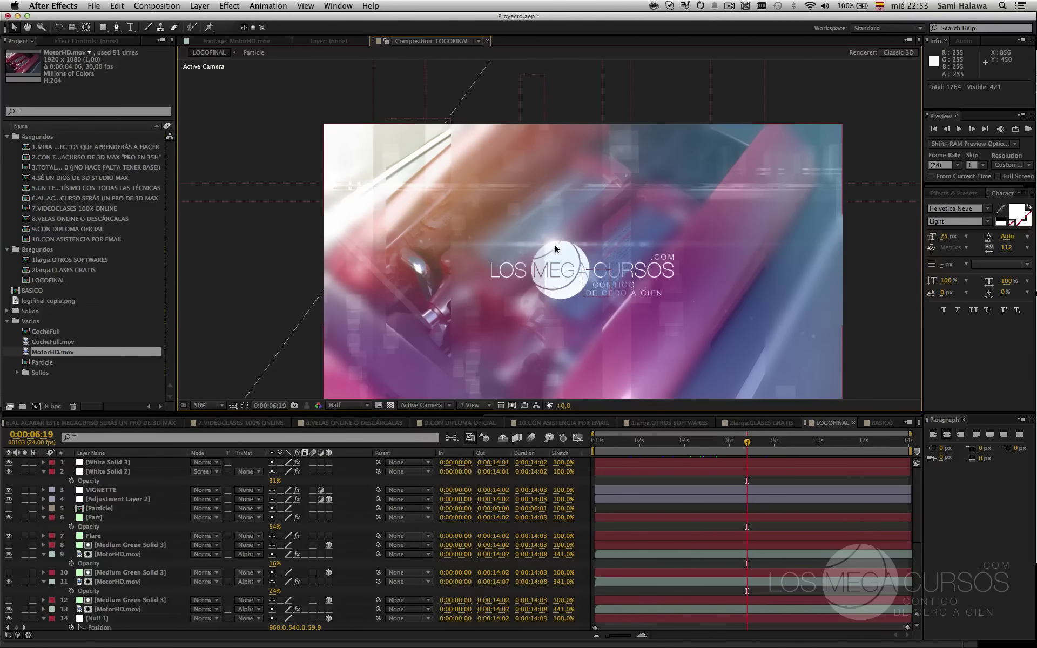
pyautogui.moveTo(555, 245); pyautogui.dragTo(535, 221)
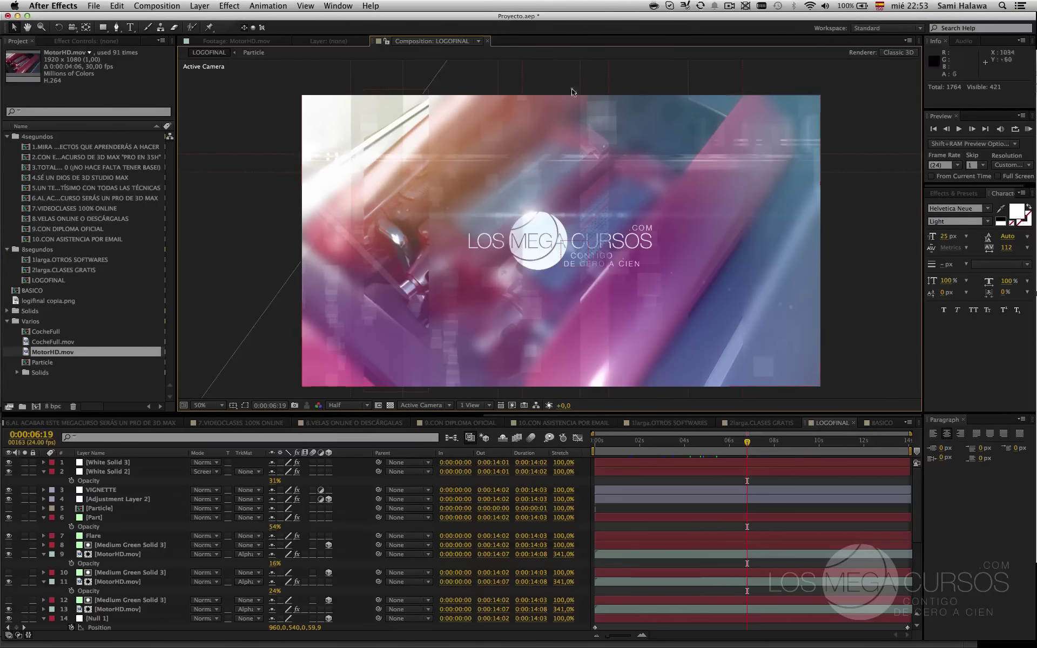
# - Compare the BASICO composition with LOGOFINAL and scrub LOGOFINAL from its beginning to 0:00:04:06
pyautogui.click(877, 423)
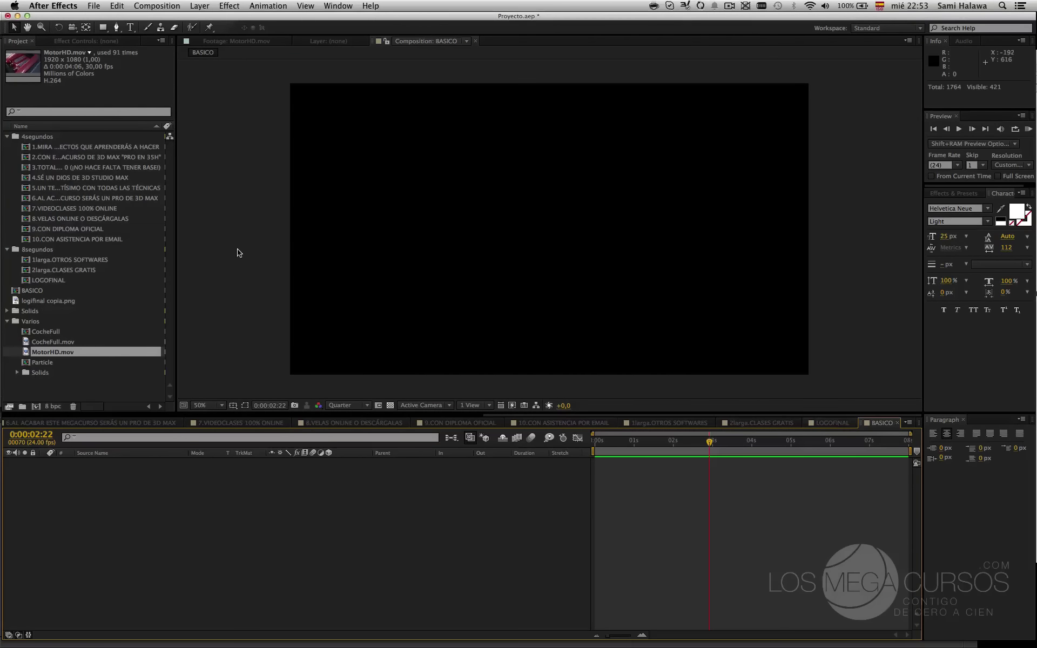
pyautogui.click(815, 425)
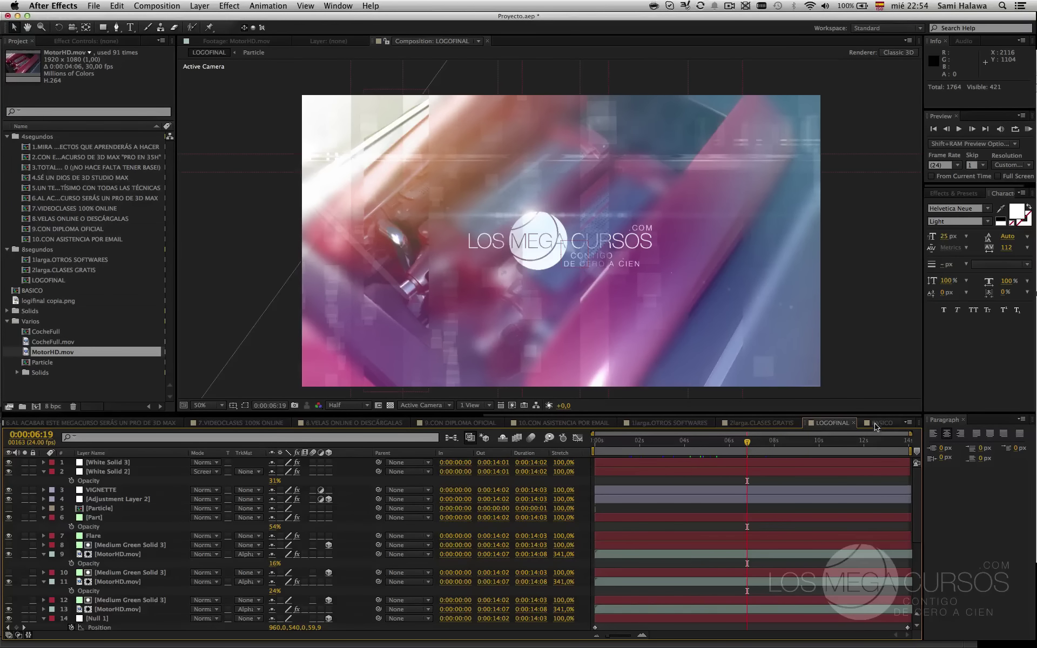
pyautogui.click(630, 444)
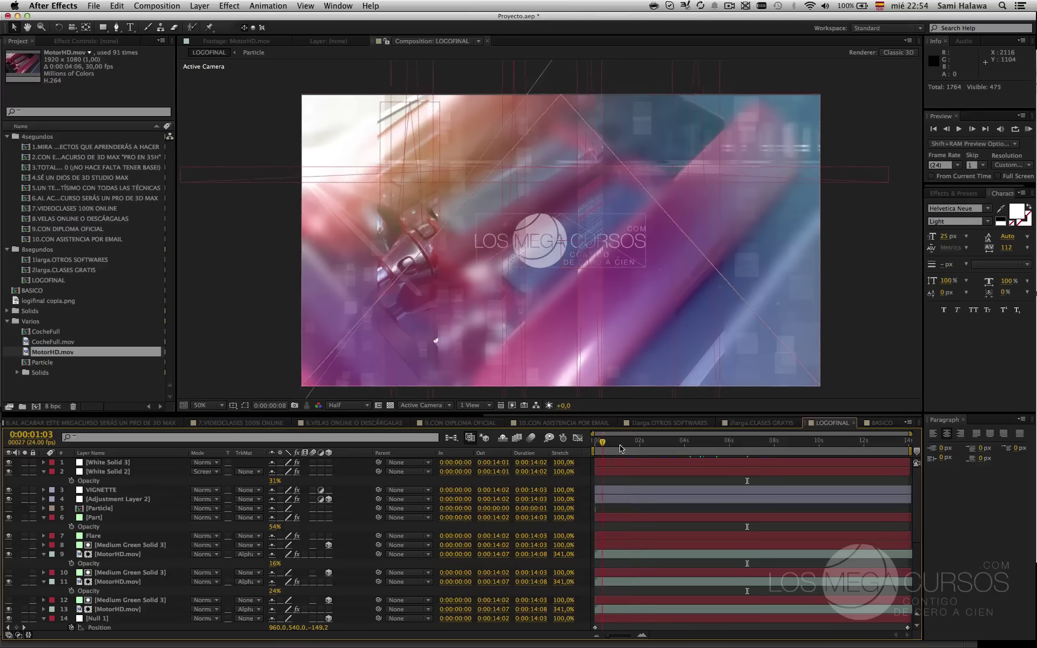
pyautogui.moveTo(620, 448); pyautogui.dragTo(644, 457)
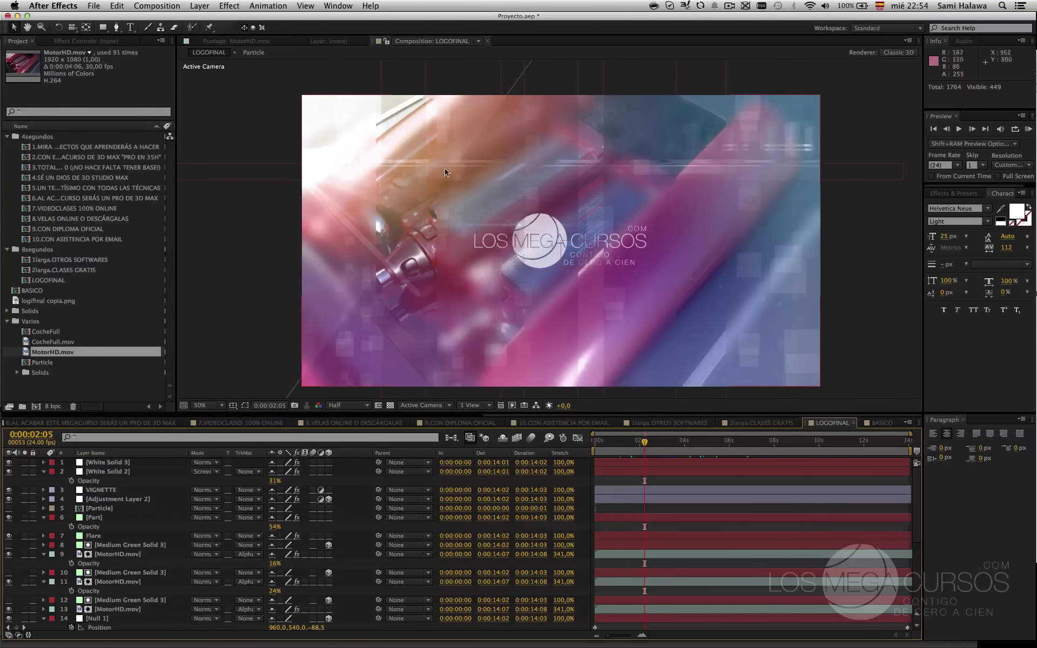
pyautogui.click(689, 442)
# - Replay the "PRO EN 35H" title render in Finder, then return to After Effects and select the MotorHD.mov footage
pyautogui.moveTo(1035, 186)
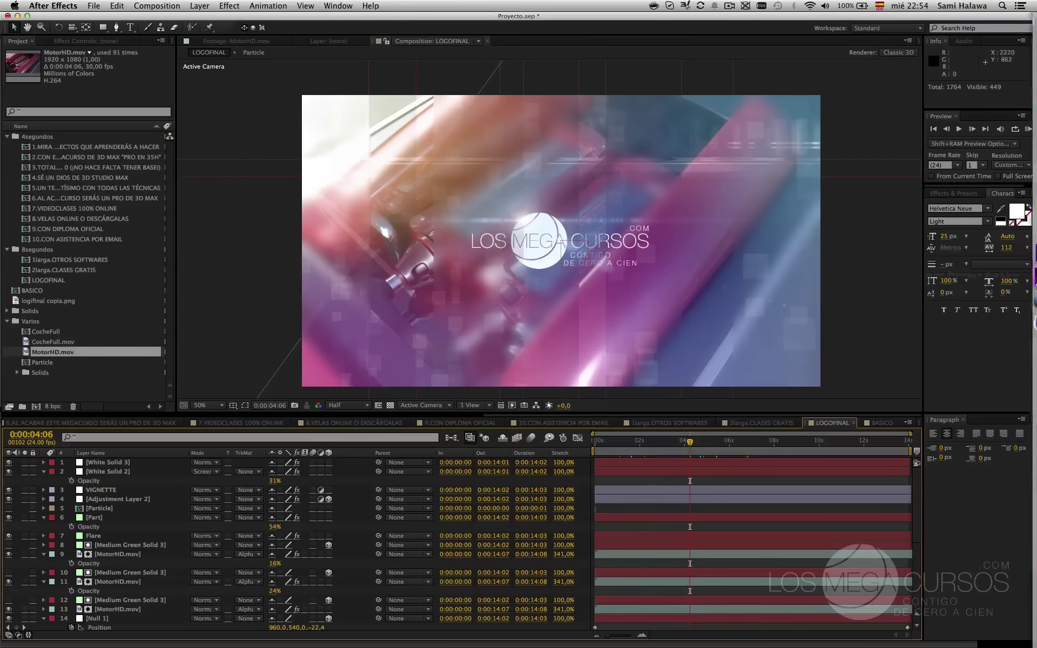
pyautogui.click(1012, 23)
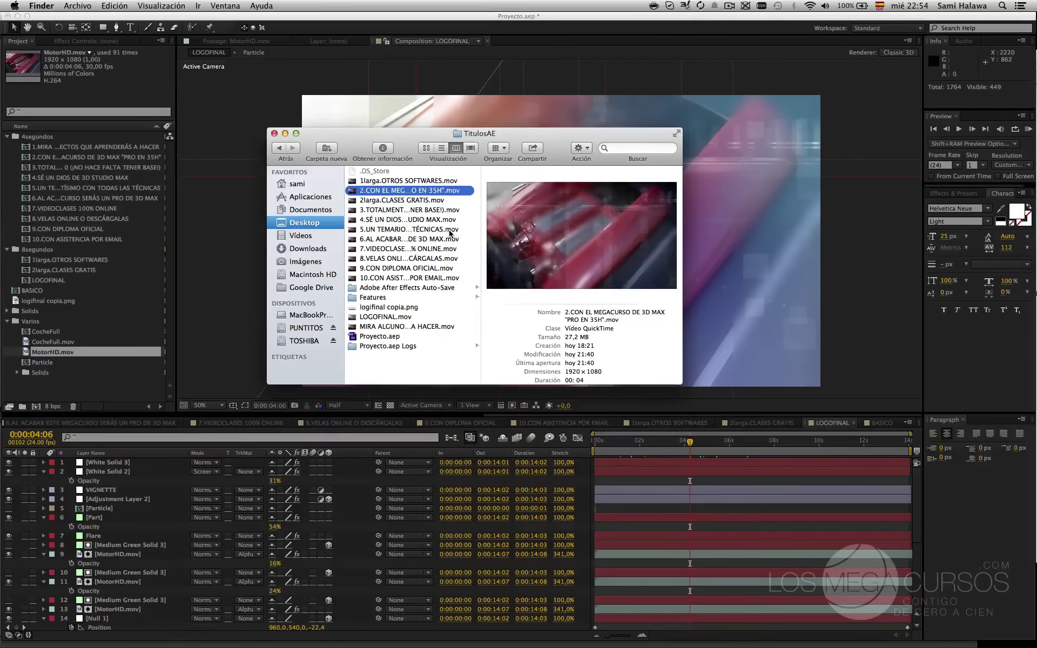
pyautogui.press('space')
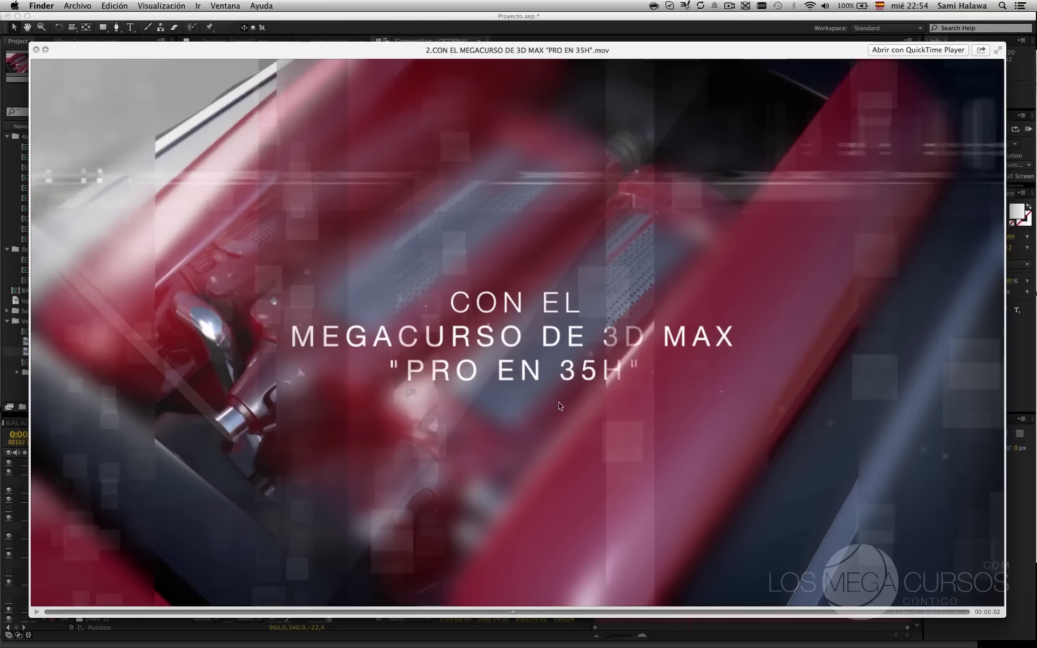
pyautogui.press('space')
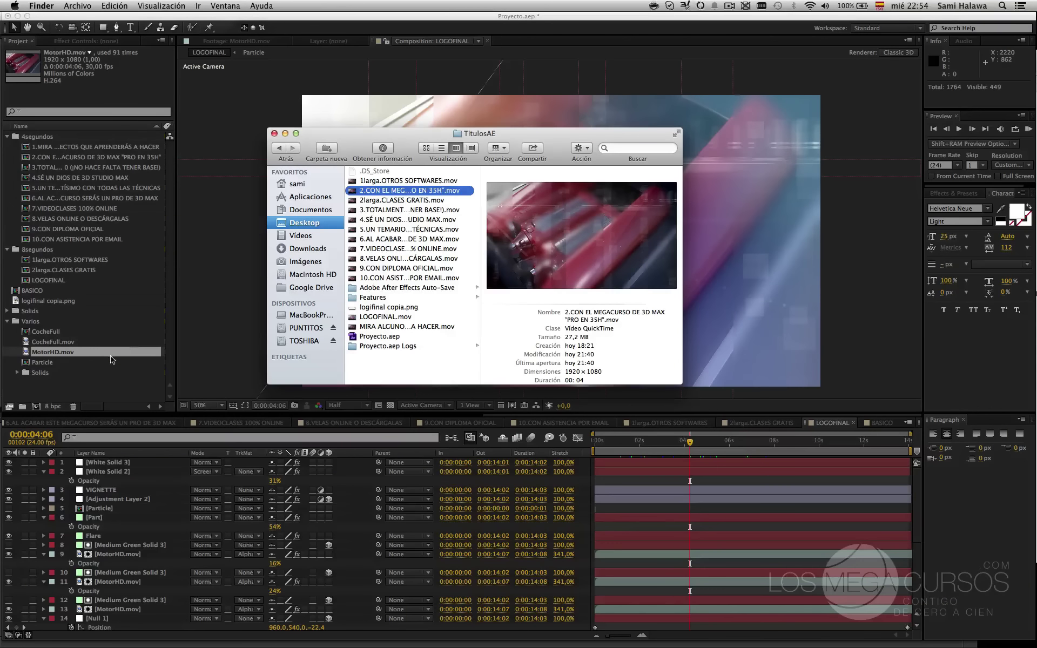
pyautogui.click(68, 355)
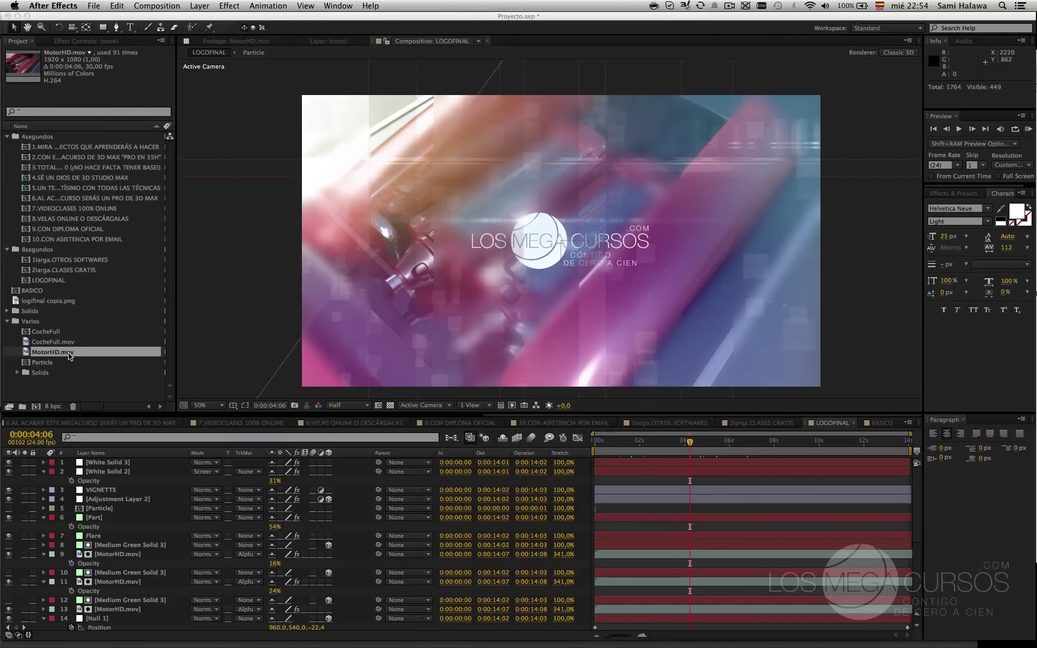
# - Return to the BASICO composition, open the MotorHD.mov footage for viewing and scrub through its first second
pyautogui.click(879, 423)
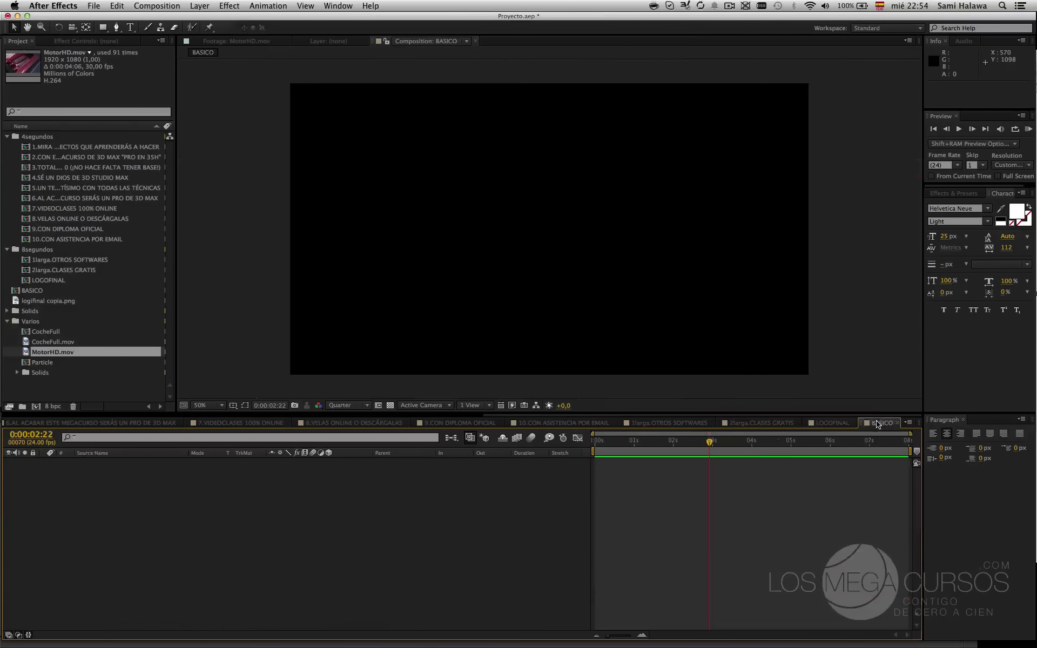
pyautogui.doubleClick(65, 353)
pyautogui.click(304, 383)
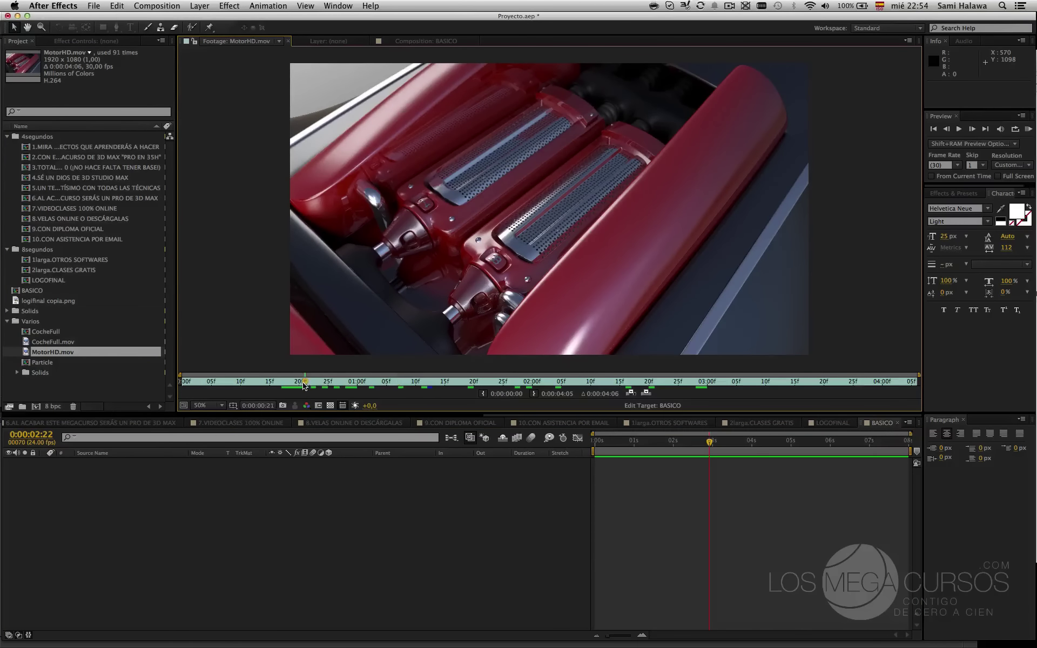
pyautogui.moveTo(357, 385); pyautogui.dragTo(309, 381)
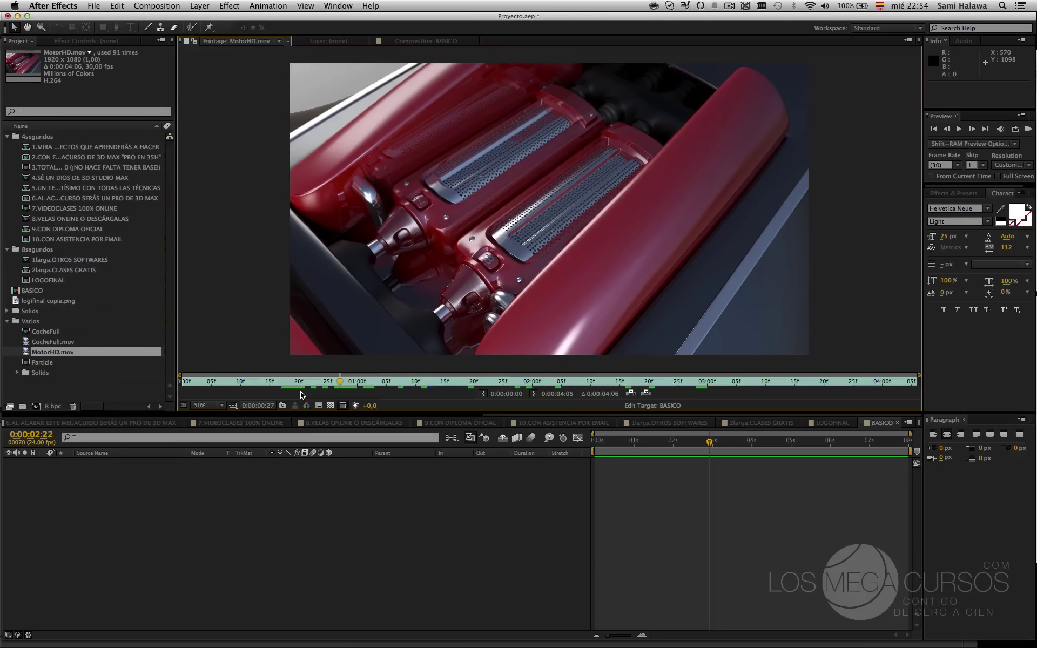
pyautogui.moveTo(280, 386); pyautogui.dragTo(357, 383)
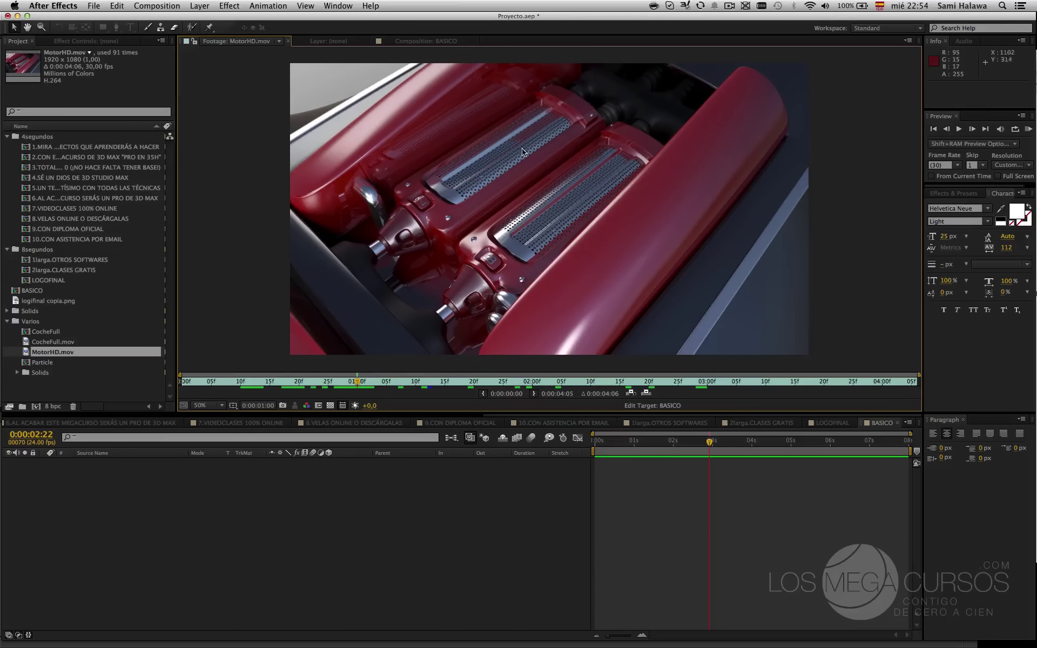
# - Switch to Premiere Pro, scrub the trailer sequence to 00:00:16:02, and return to After Effects
pyautogui.moveTo(1031, 486)
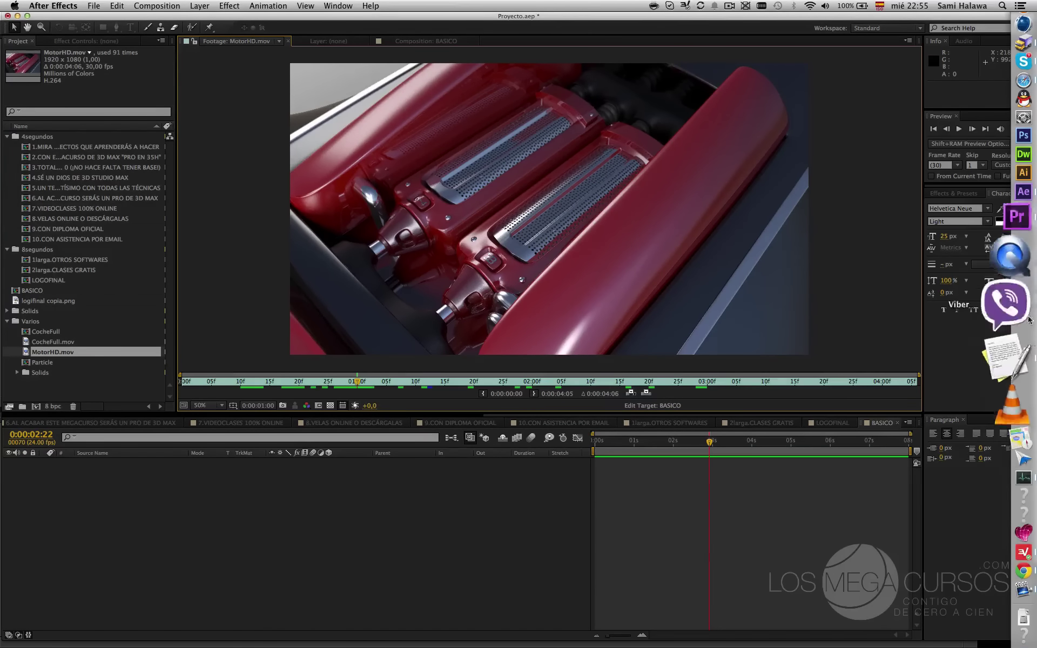
pyautogui.click(1021, 280)
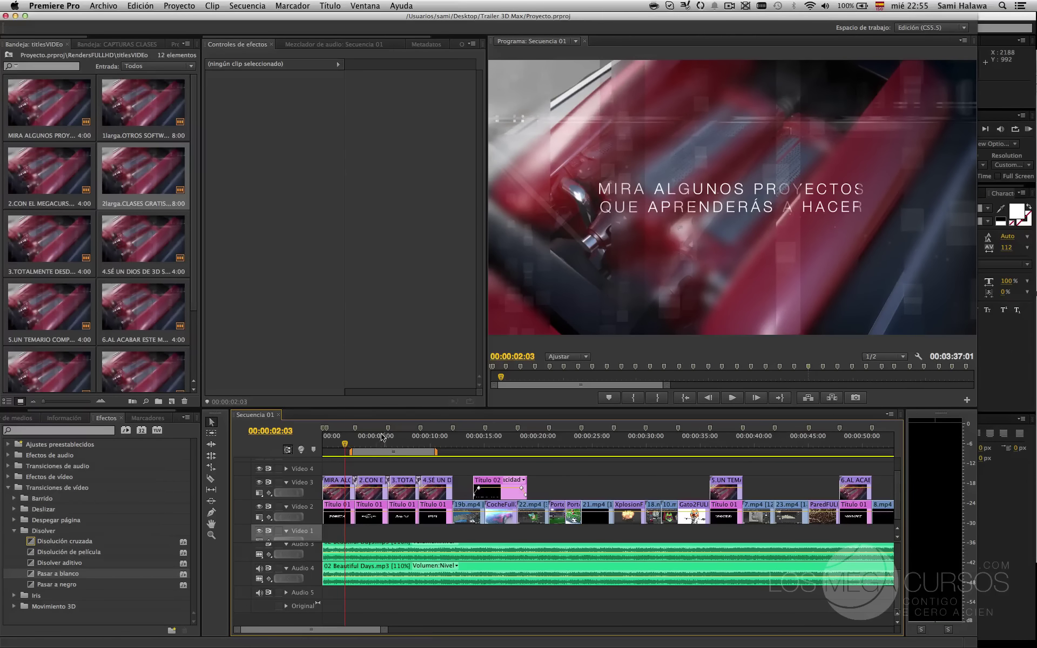
pyautogui.moveTo(380, 437); pyautogui.dragTo(496, 440)
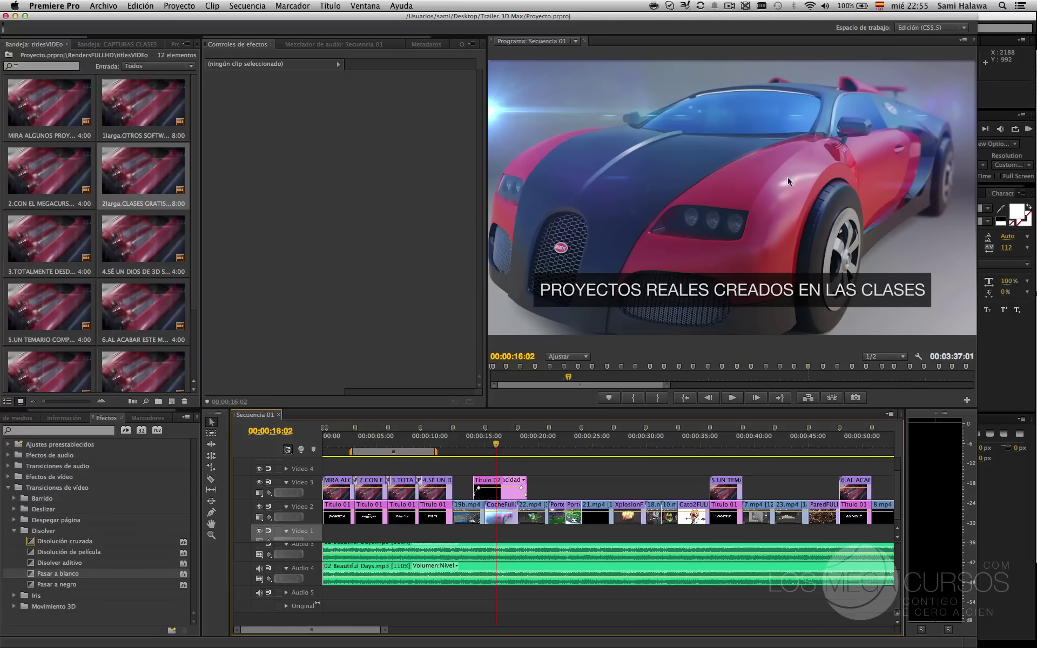
pyautogui.moveTo(1036, 365)
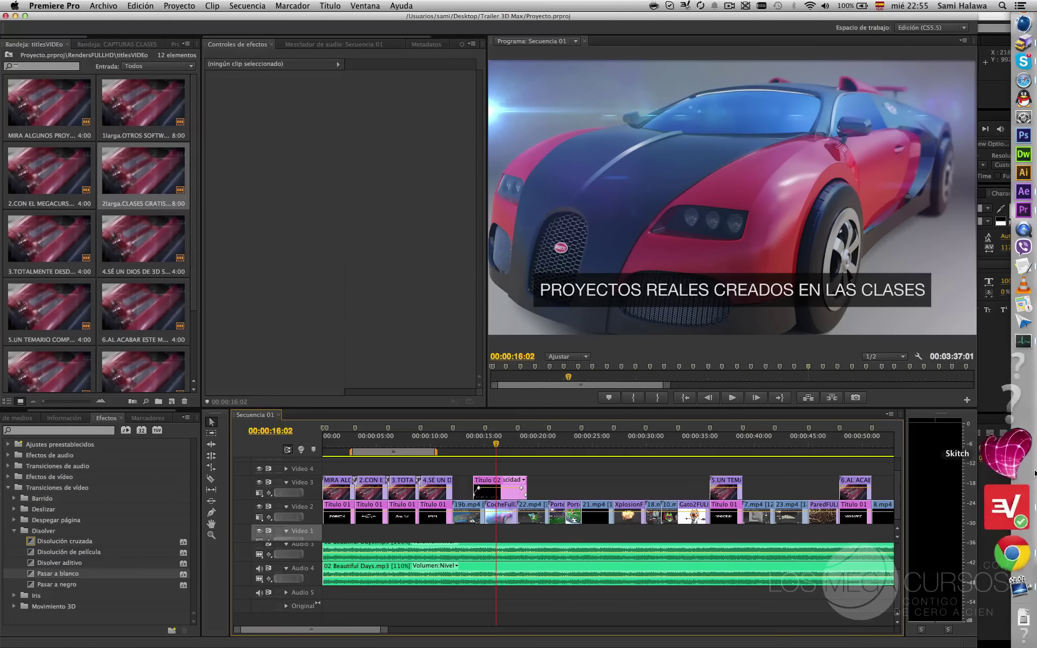
pyautogui.click(1030, 263)
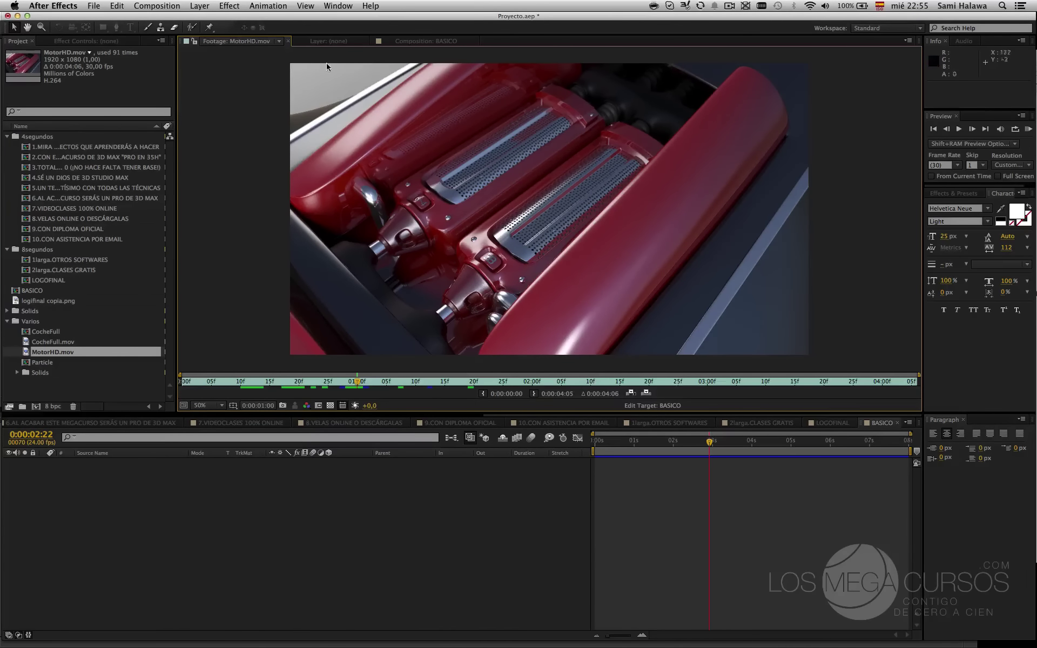
# - Rewind the BASICO composition to 0:00:00:00 and add the MotorHD.mov footage to it as a layer
pyautogui.click(431, 41)
pyautogui.moveTo(707, 441); pyautogui.dragTo(577, 440)
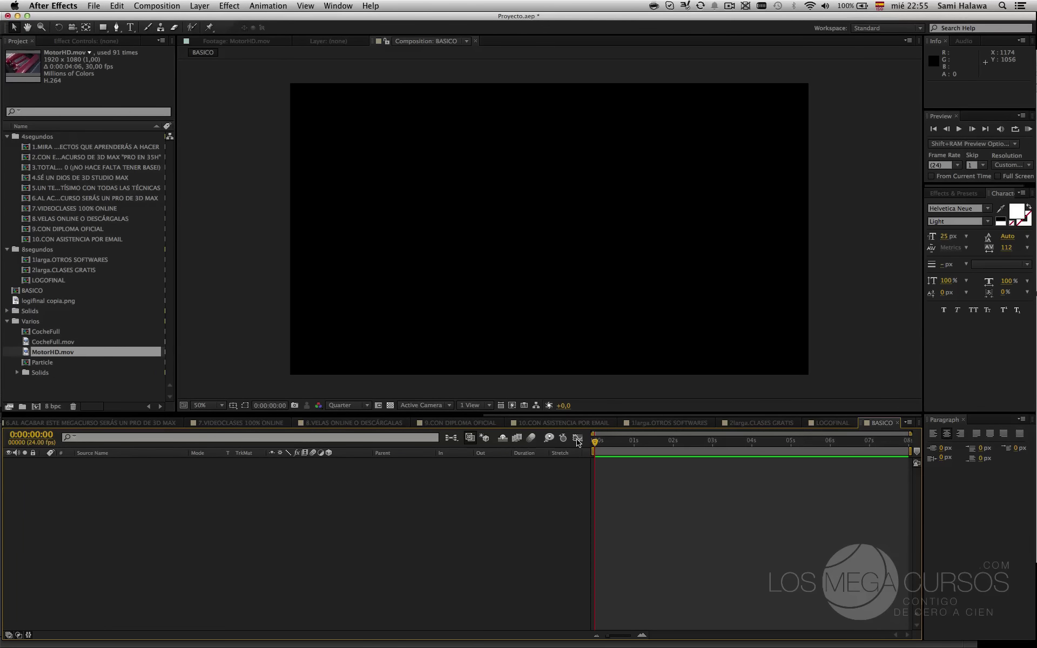
pyautogui.click(84, 393)
pyautogui.click(64, 353)
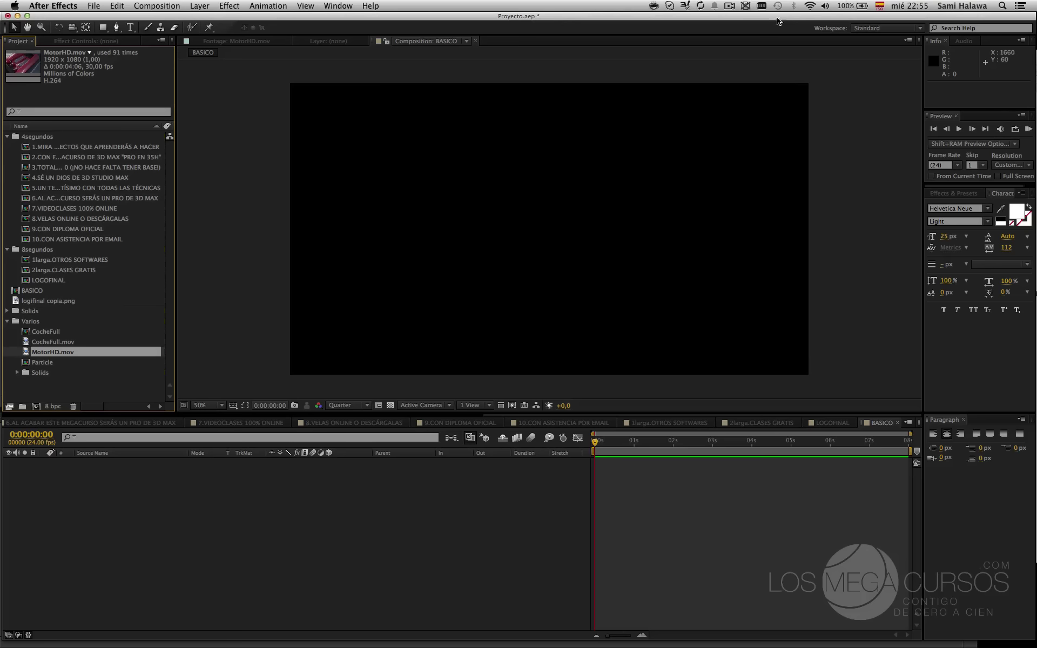
pyautogui.click(729, 6)
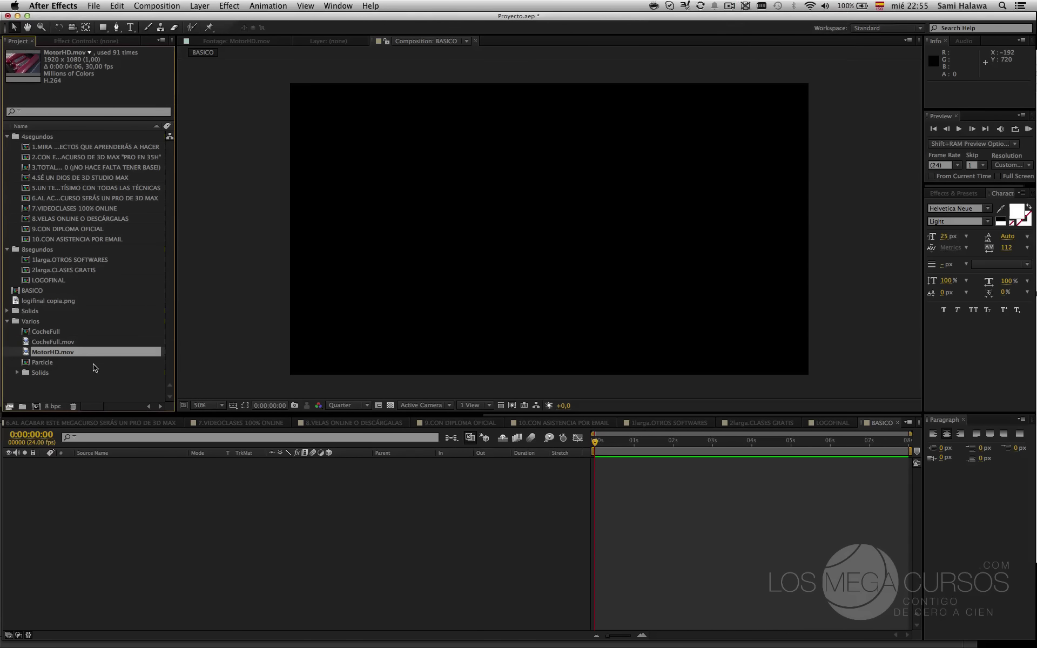
pyautogui.click(77, 361)
pyautogui.click(53, 352)
pyautogui.moveTo(39, 354); pyautogui.dragTo(135, 492)
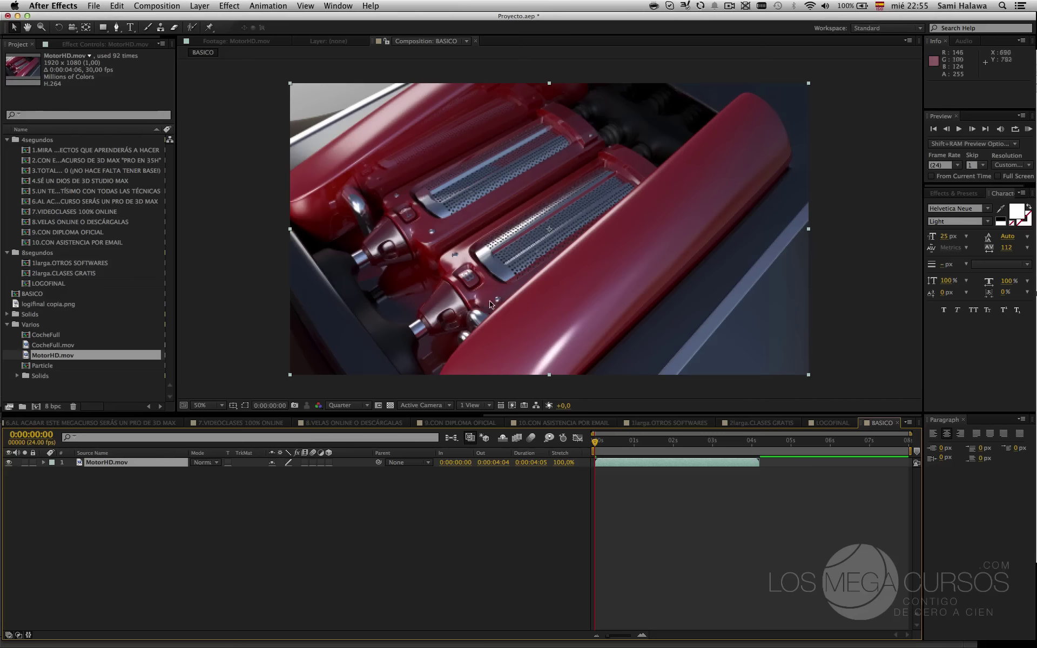
# - Scrub through the MotorHD.mov layer in BASICO up to 0:00:03:11 to review the clip's motion
pyautogui.moveTo(1021, 401)
pyautogui.click(626, 441)
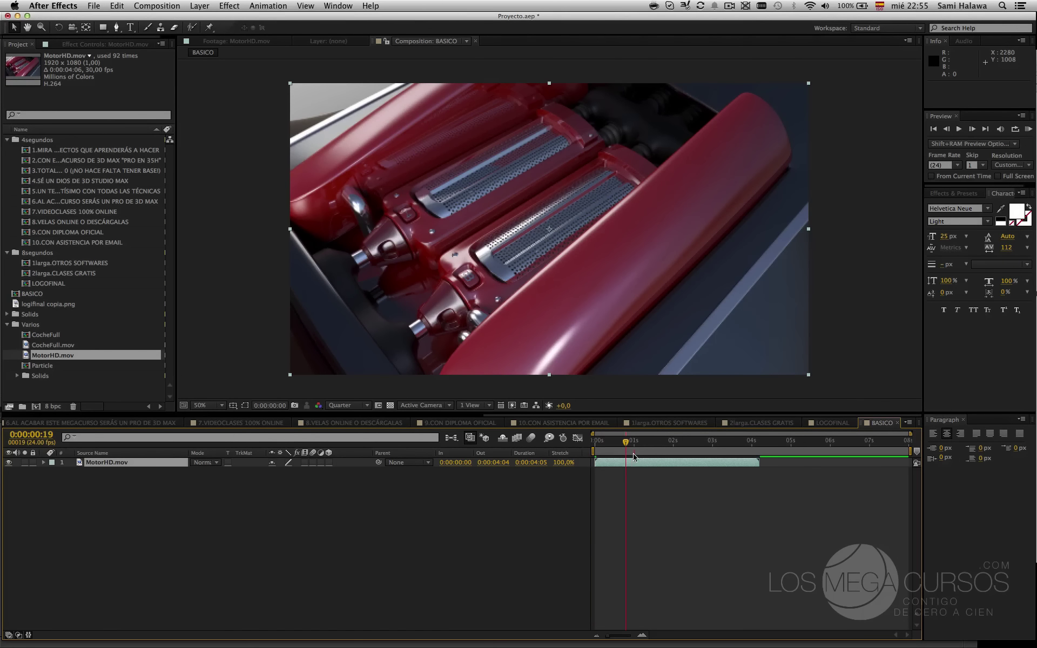
pyautogui.moveTo(658, 459); pyautogui.dragTo(658, 459)
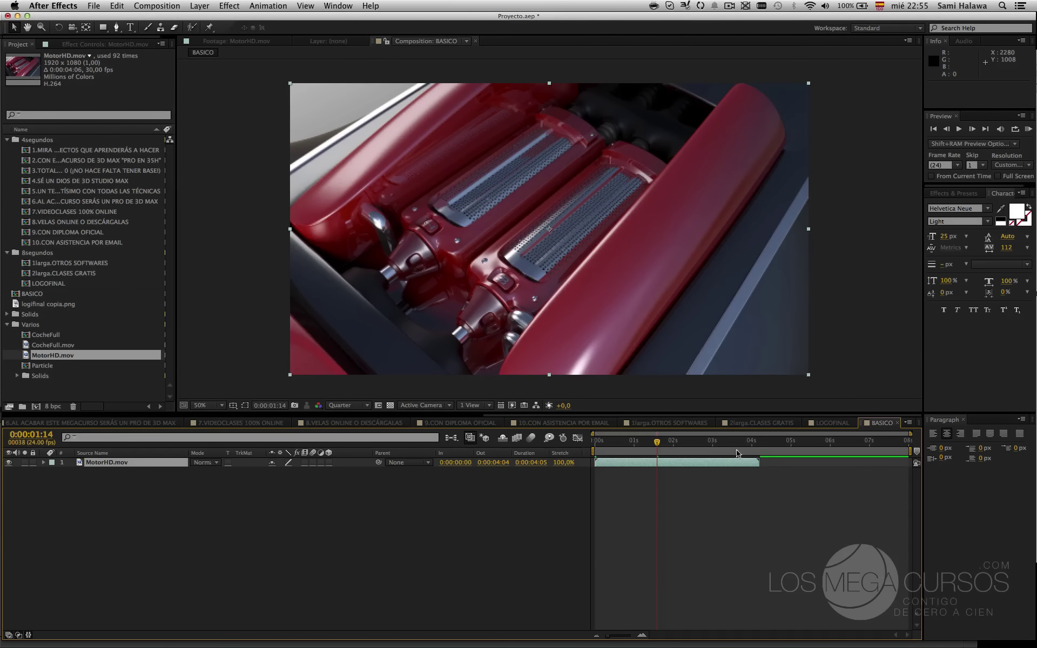
pyautogui.click(717, 443)
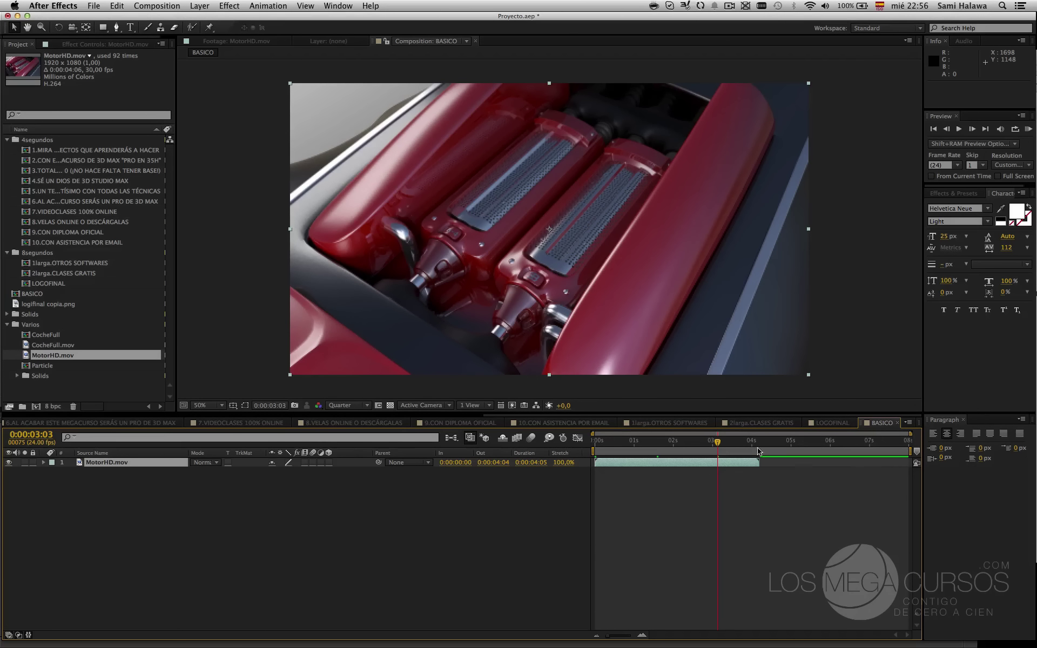
pyautogui.moveTo(754, 451); pyautogui.dragTo(730, 449)
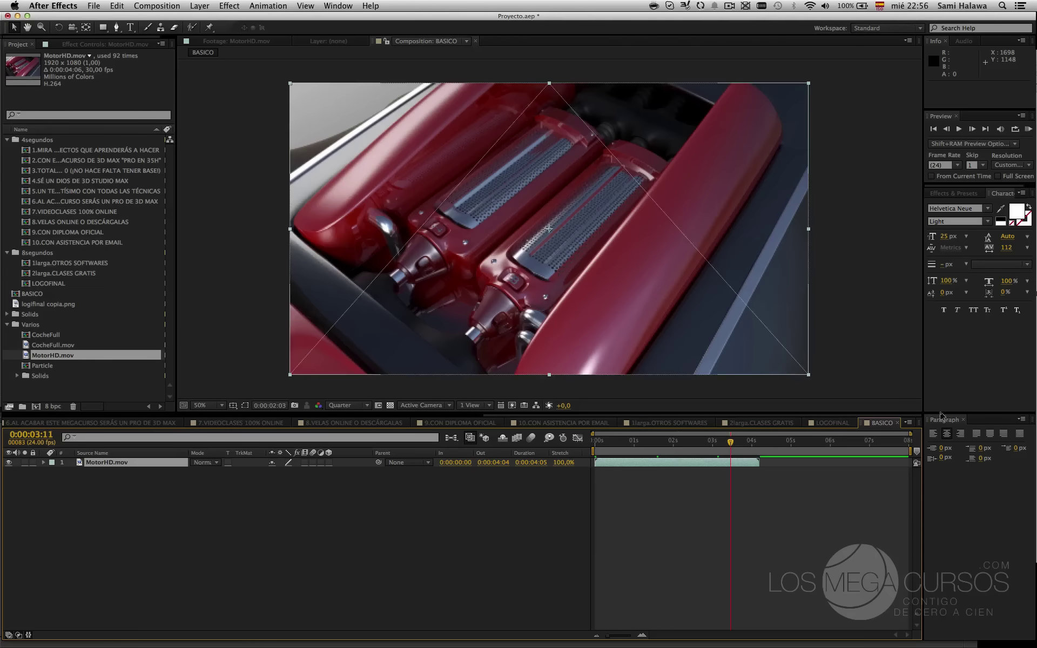
pyautogui.moveTo(1034, 429)
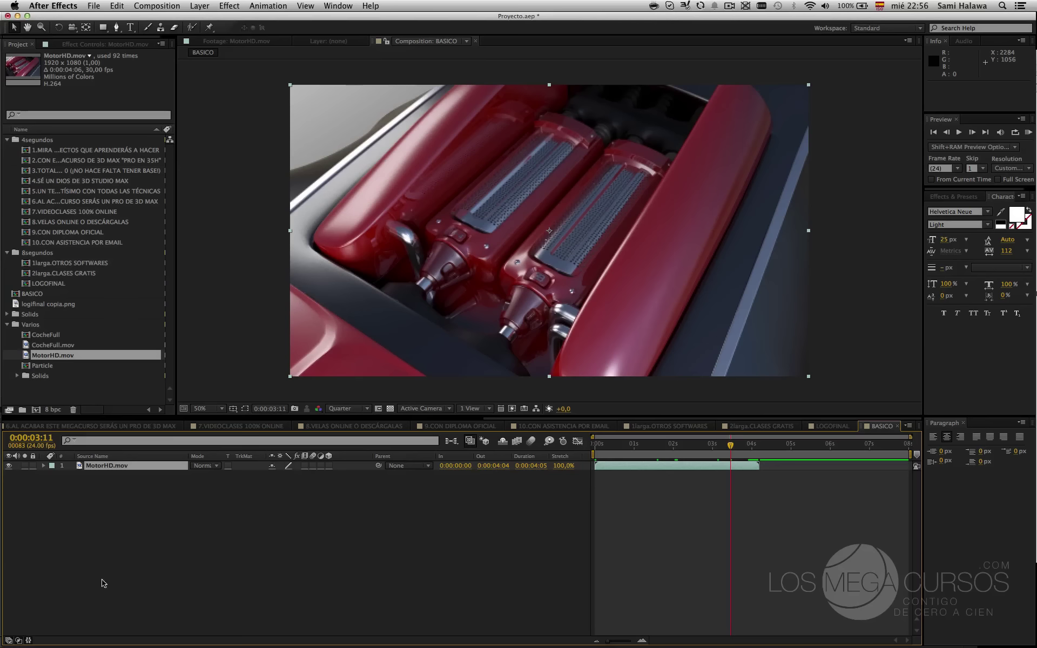
# - Hide the timeline's in/out/duration/stretch, layer switches and transfer controls columns
pyautogui.click(28, 640)
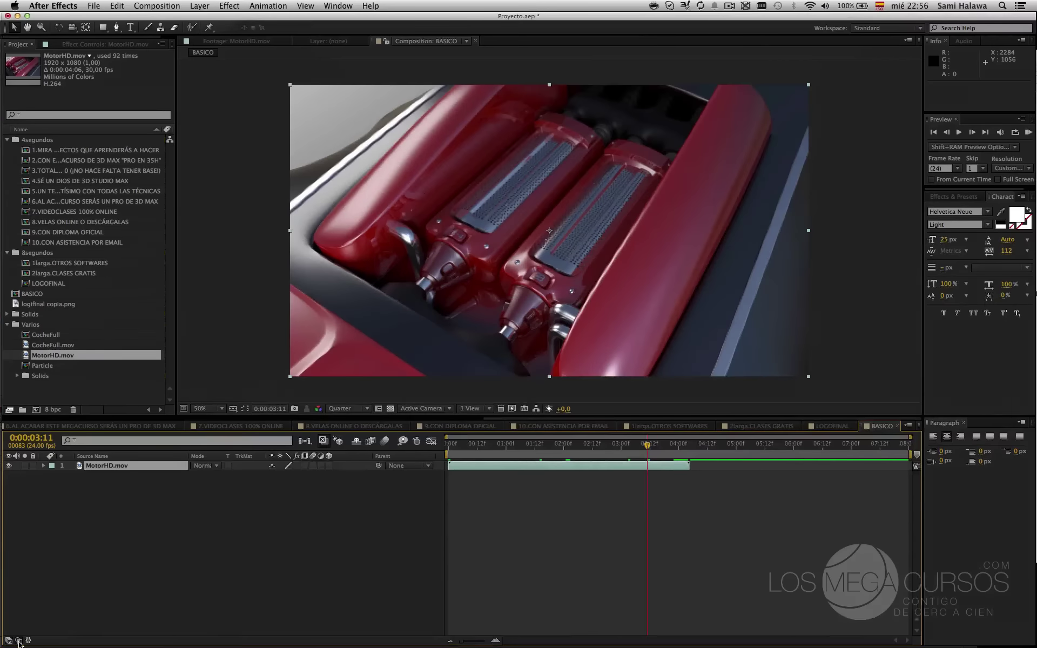
pyautogui.click(19, 640)
pyautogui.click(19, 640)
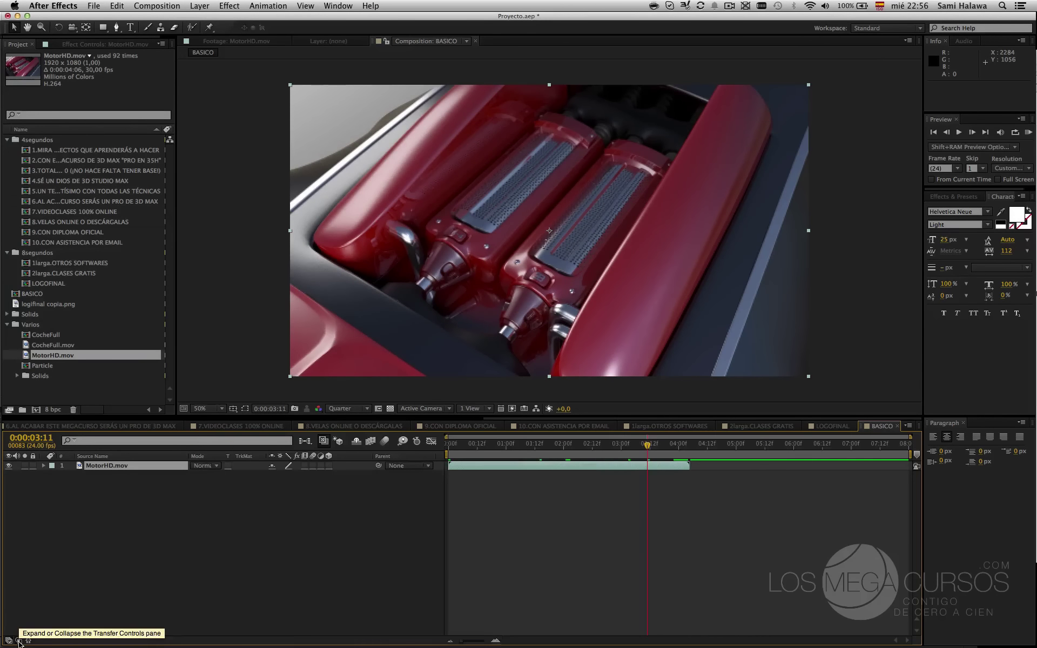
pyautogui.click(19, 641)
pyautogui.click(19, 640)
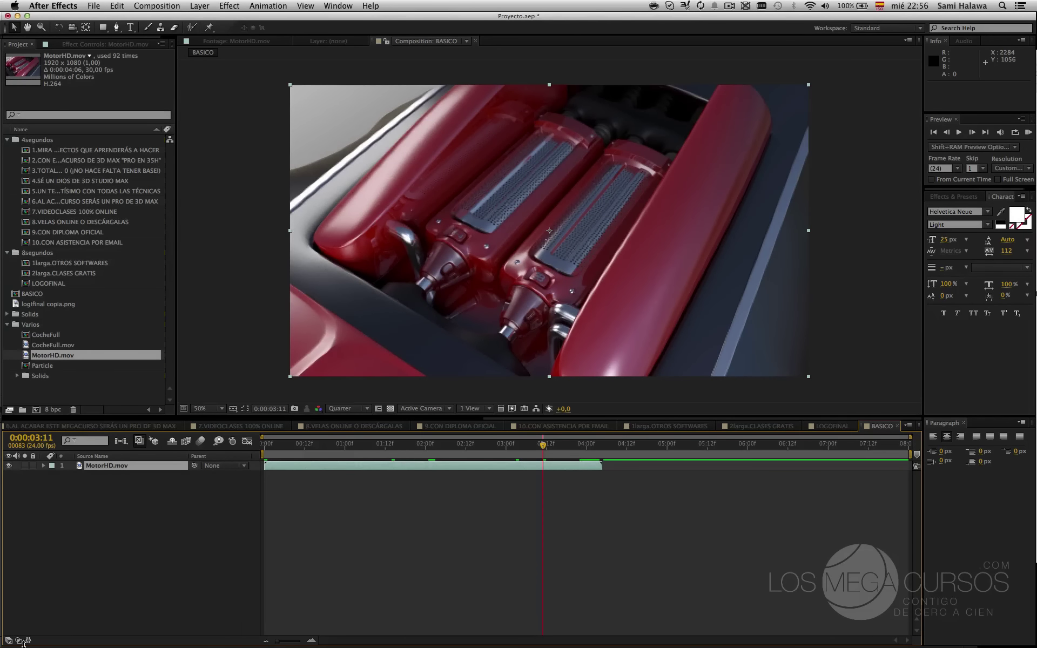
pyautogui.click(137, 474)
# - Show and hide the layer switches columns, and do the same with the transfer controls, to review each set
pyautogui.click(9, 641)
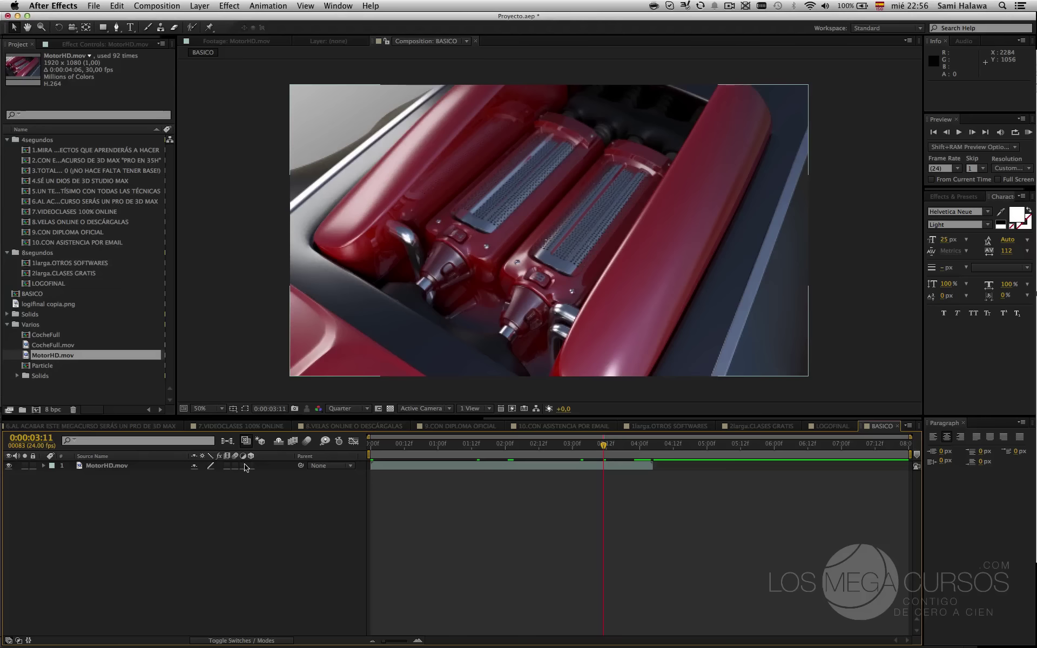
pyautogui.click(8, 640)
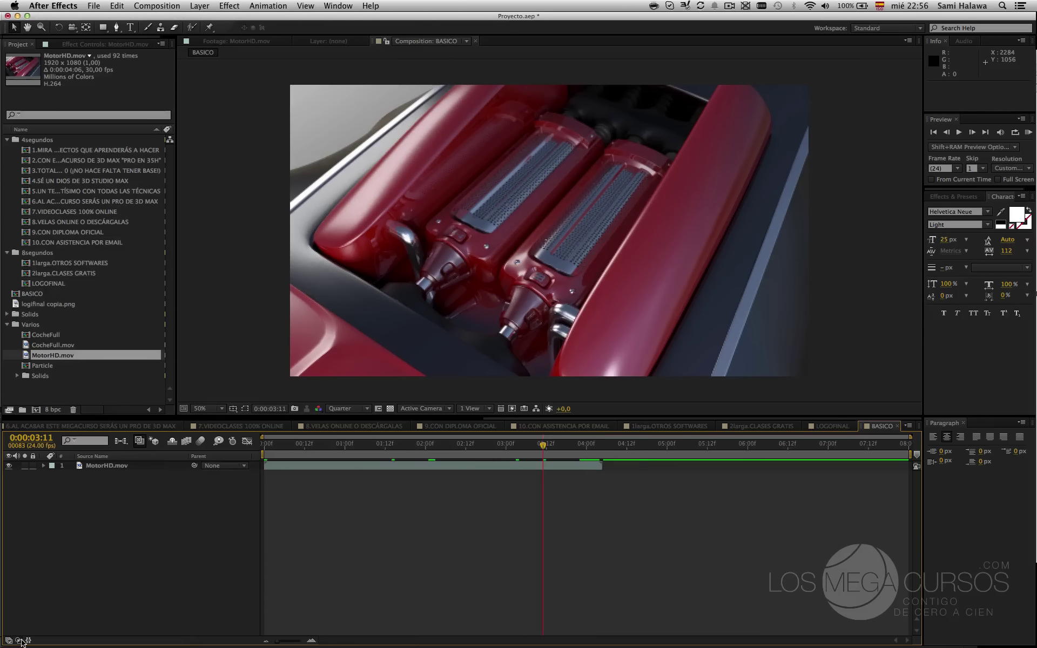
pyautogui.click(18, 641)
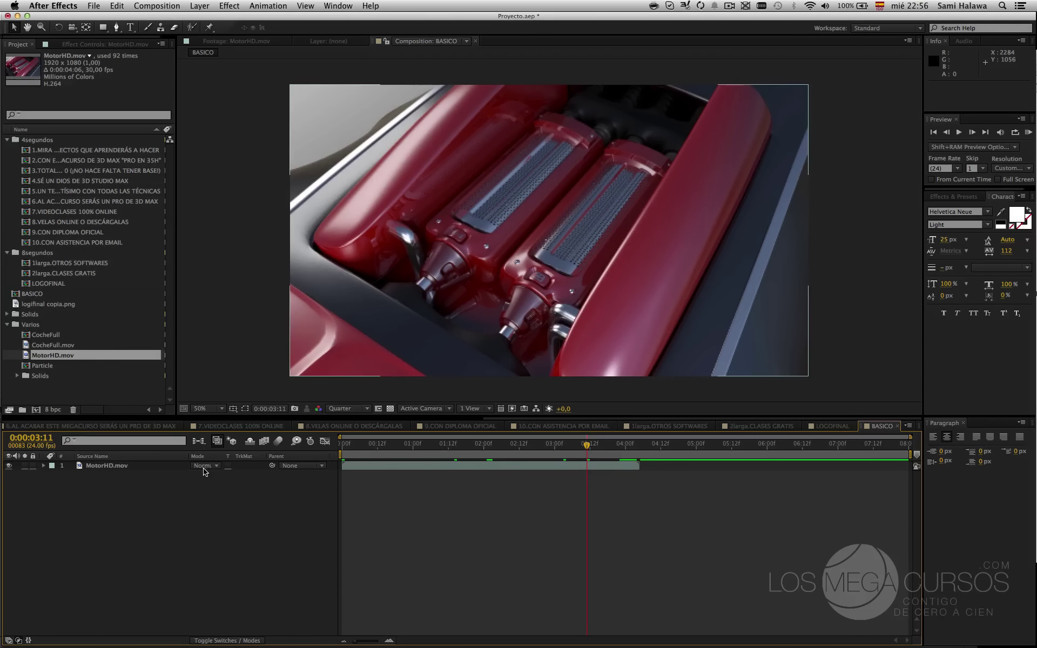
pyautogui.click(19, 641)
# - Show the in, out, duration and stretch columns and stretch the MotorHD.mov layer to 197%
pyautogui.click(29, 640)
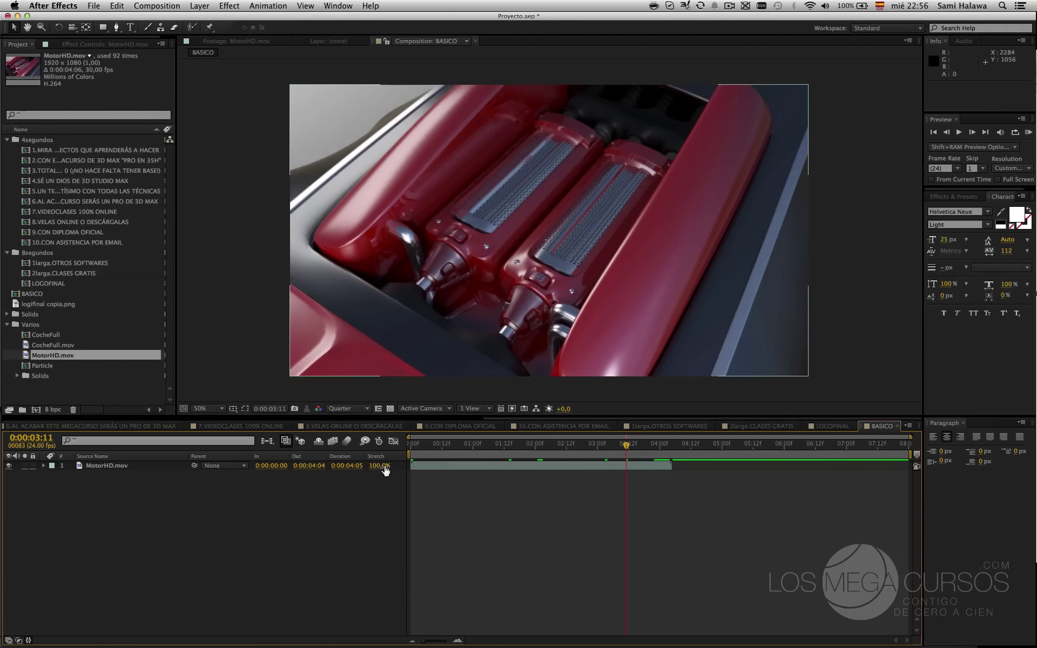
pyautogui.moveTo(385, 470); pyautogui.dragTo(435, 470)
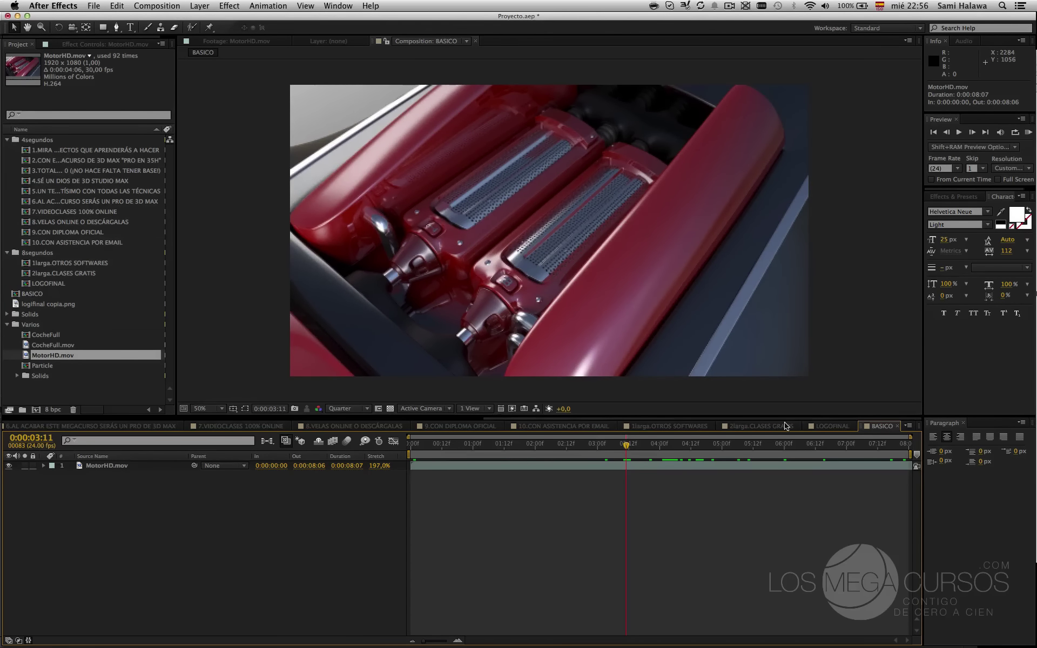
# - Scrub BASICO to 0:00:02:11 and compare the stretched clip with the finished LOGOFINAL composition
pyautogui.moveTo(573, 449)
pyautogui.mouseDown()
pyautogui.moveTo(521, 449)
pyautogui.moveTo(566, 435)
pyautogui.mouseUp()
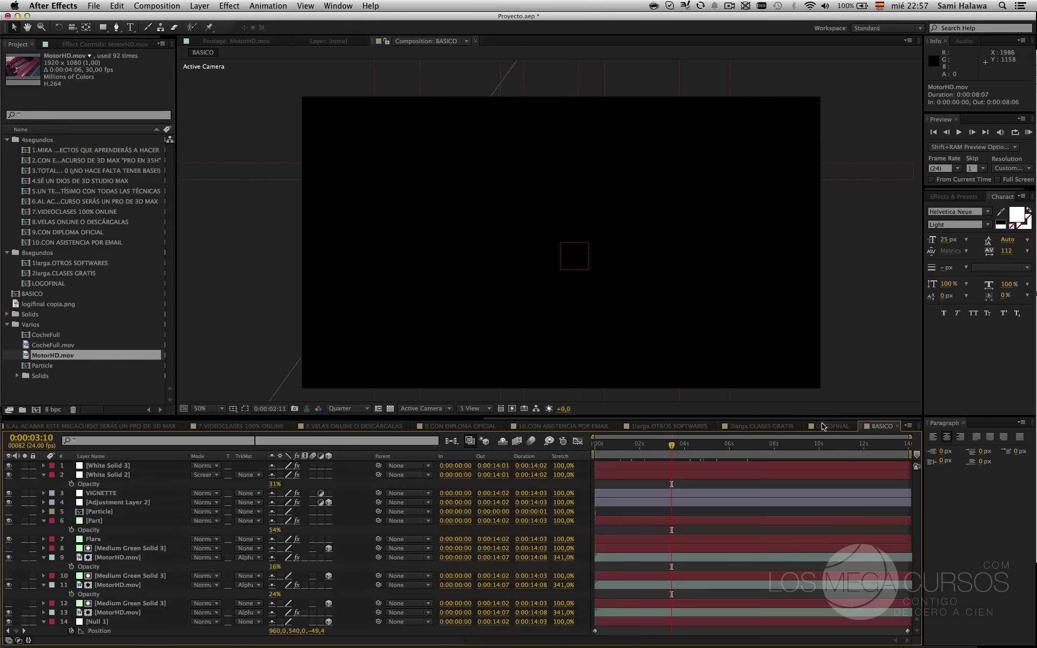
pyautogui.click(832, 426)
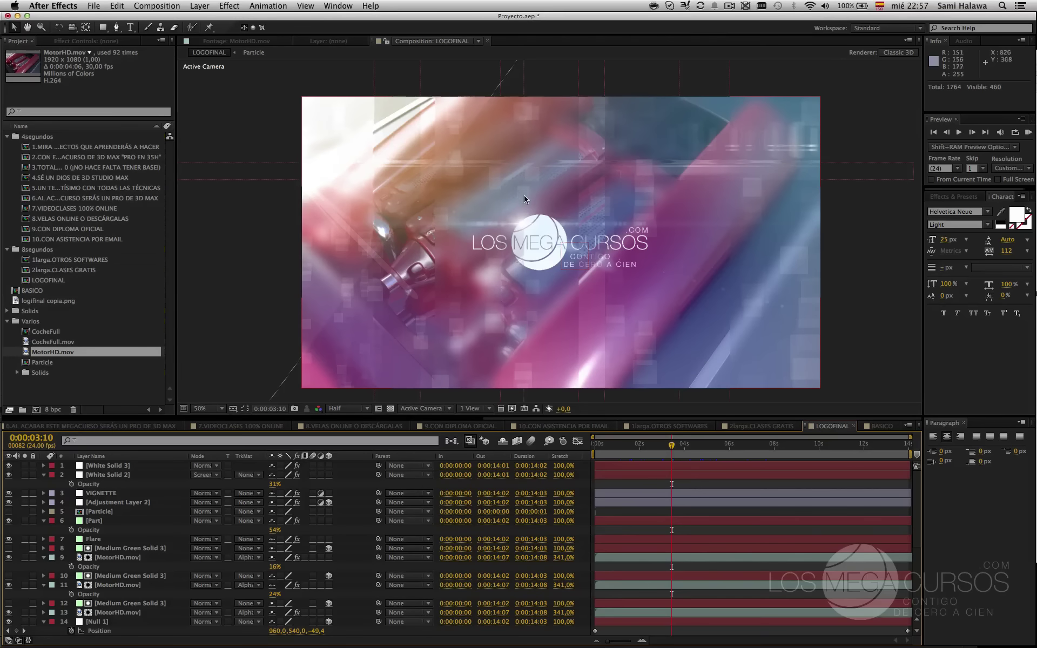
pyautogui.click(877, 426)
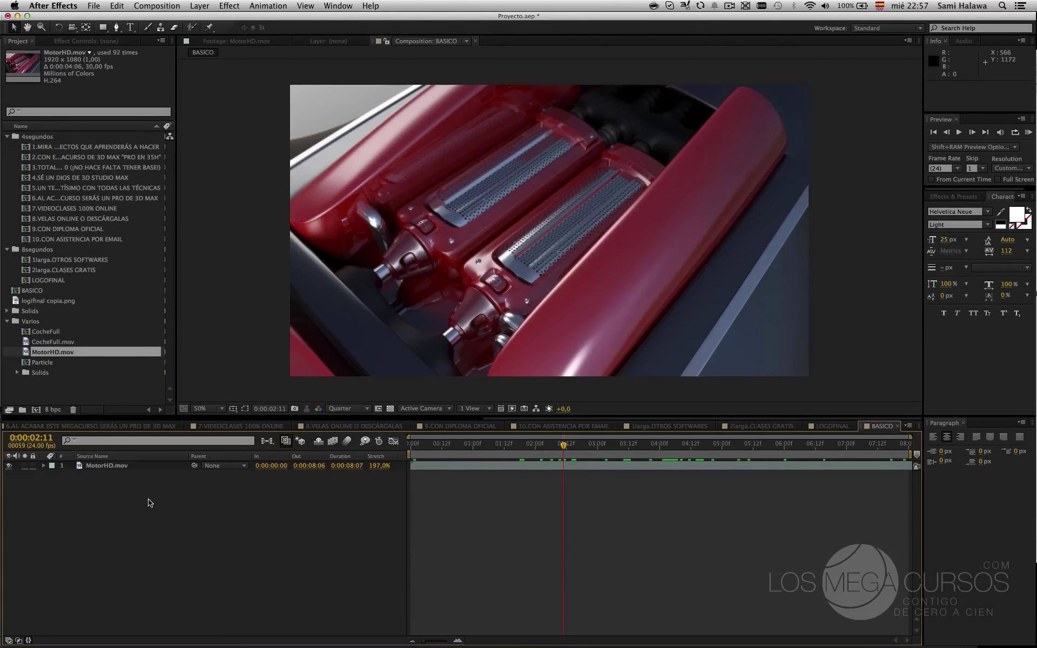
# - Check the MotorHD.mov layer and the CocheFull composition, then view LOGOFINAL again and return to BASICO
pyautogui.click(135, 466)
pyautogui.click(172, 487)
pyautogui.click(162, 467)
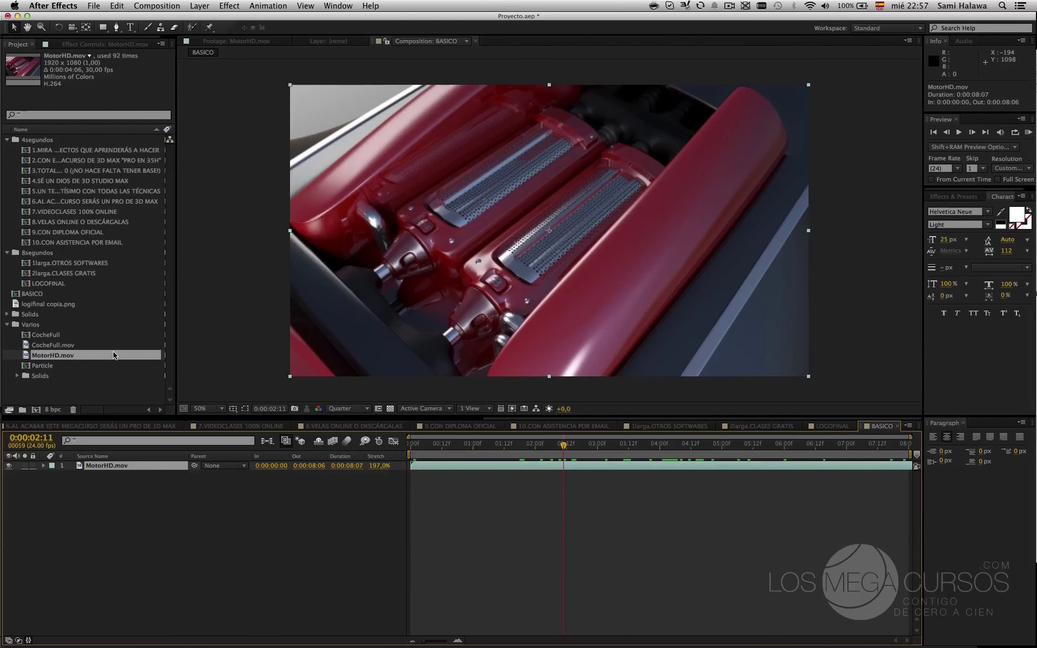
pyautogui.click(54, 335)
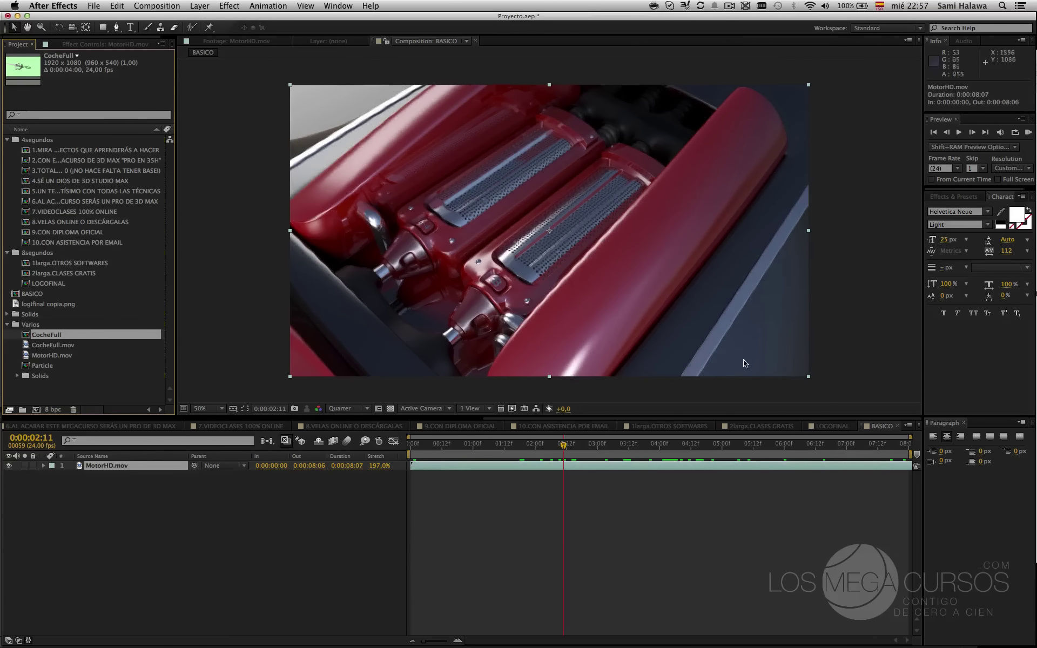
pyautogui.click(846, 428)
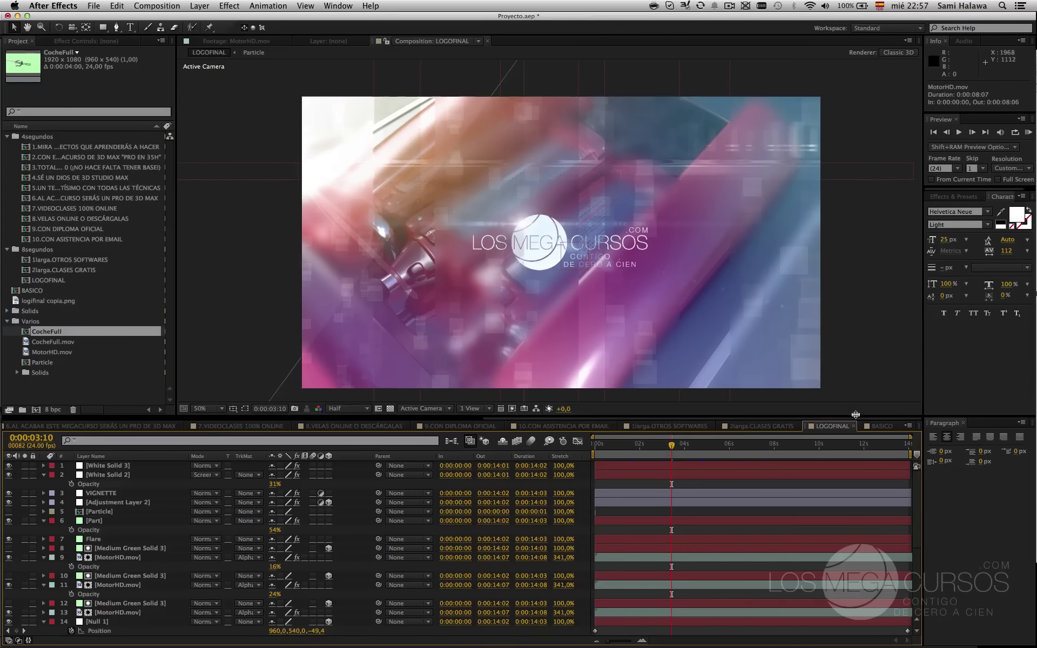
pyautogui.click(881, 426)
pyautogui.click(112, 539)
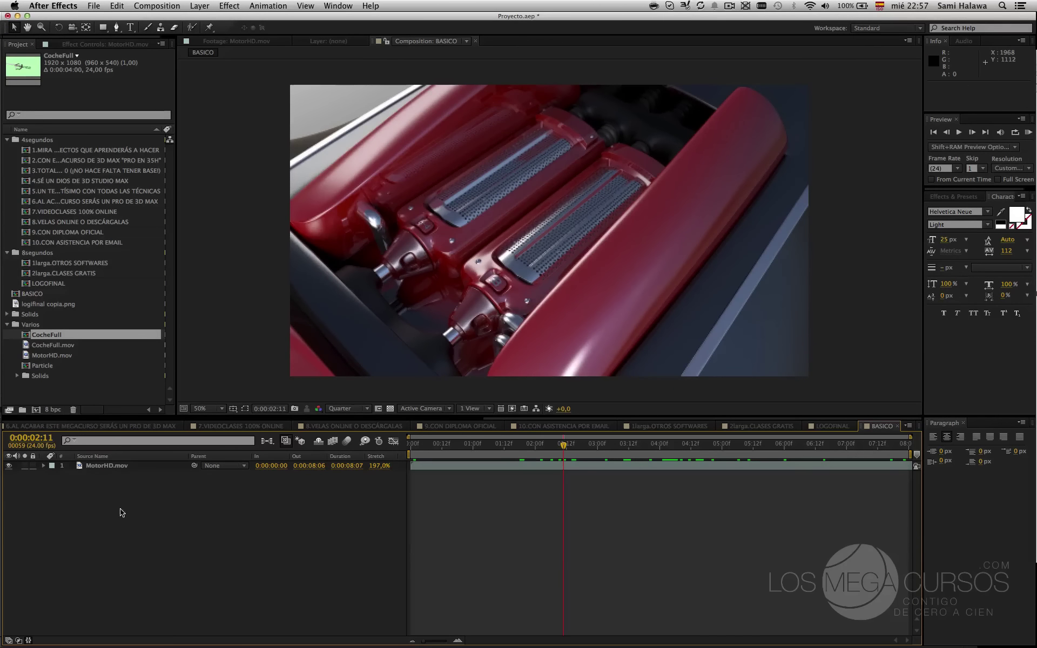
# - Display the effect controls of BASICO's MotorHD.mov layer and deselect the layer
pyautogui.click(106, 467)
pyautogui.click(106, 44)
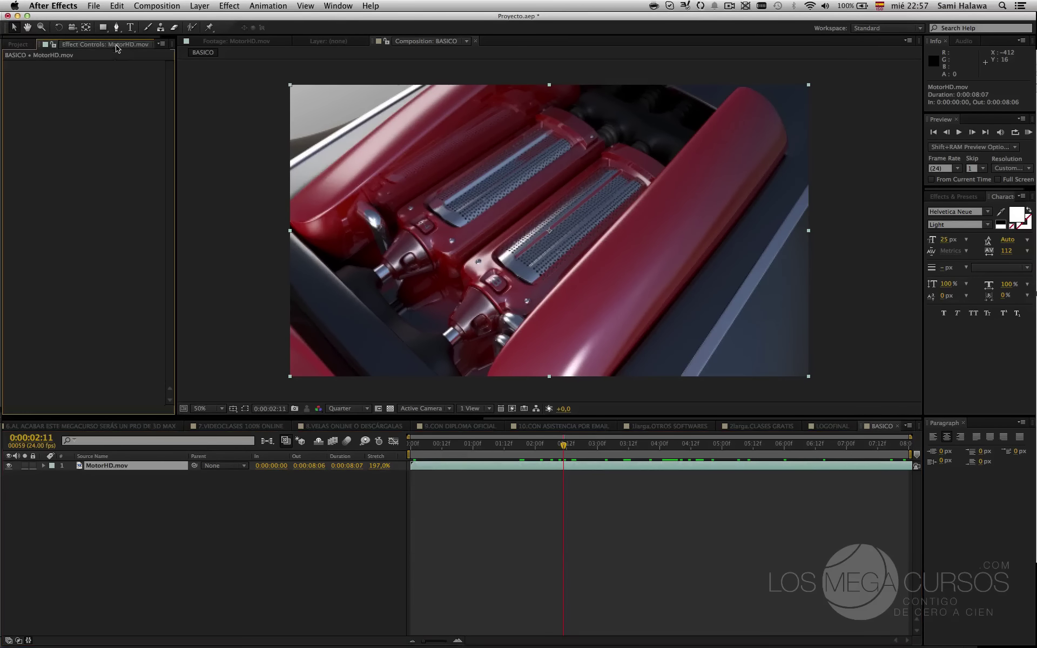
pyautogui.click(166, 587)
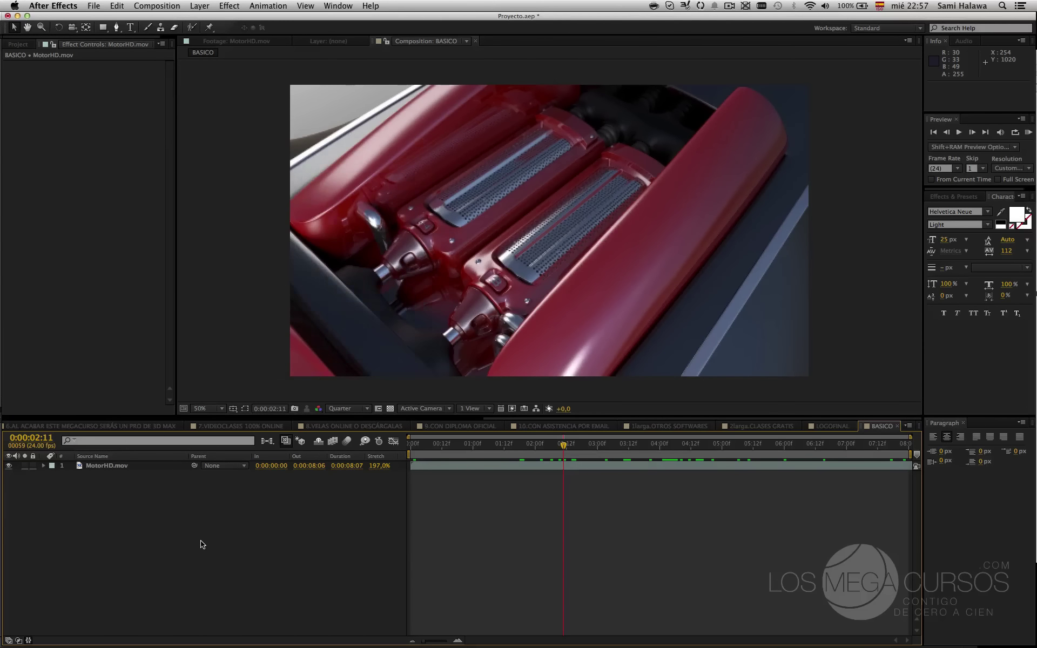
# - Create a white 1920 × 1080 px solid with square pixels in the BASICO composition
pyautogui.press('super+y')
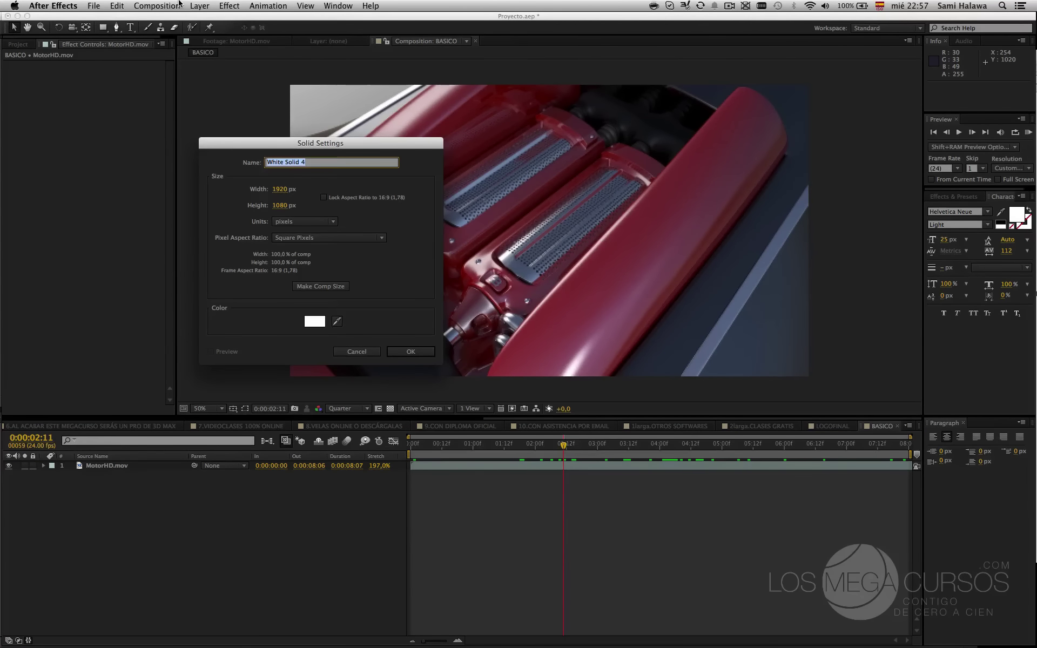
pyautogui.click(199, 5)
pyautogui.click(168, 123)
pyautogui.click(199, 6)
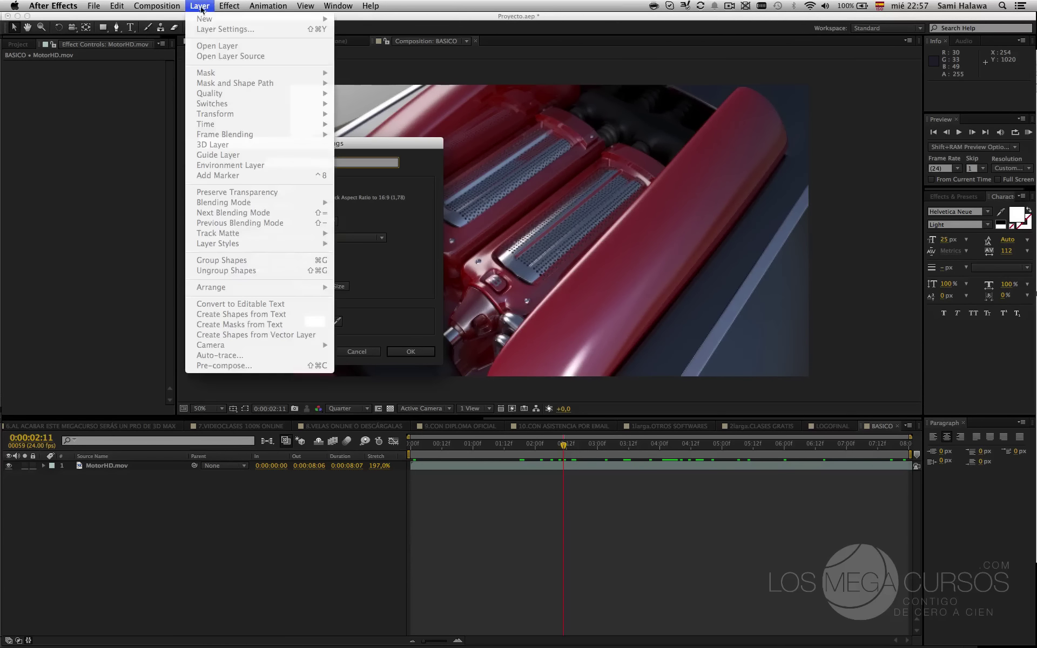
pyautogui.click(113, 111)
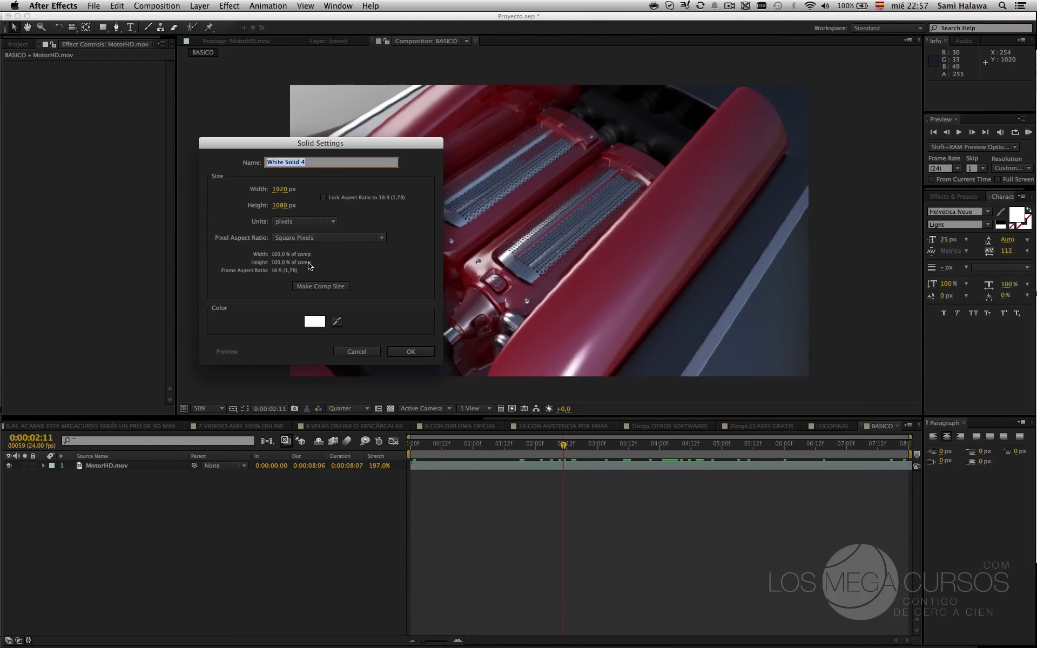
pyautogui.click(410, 351)
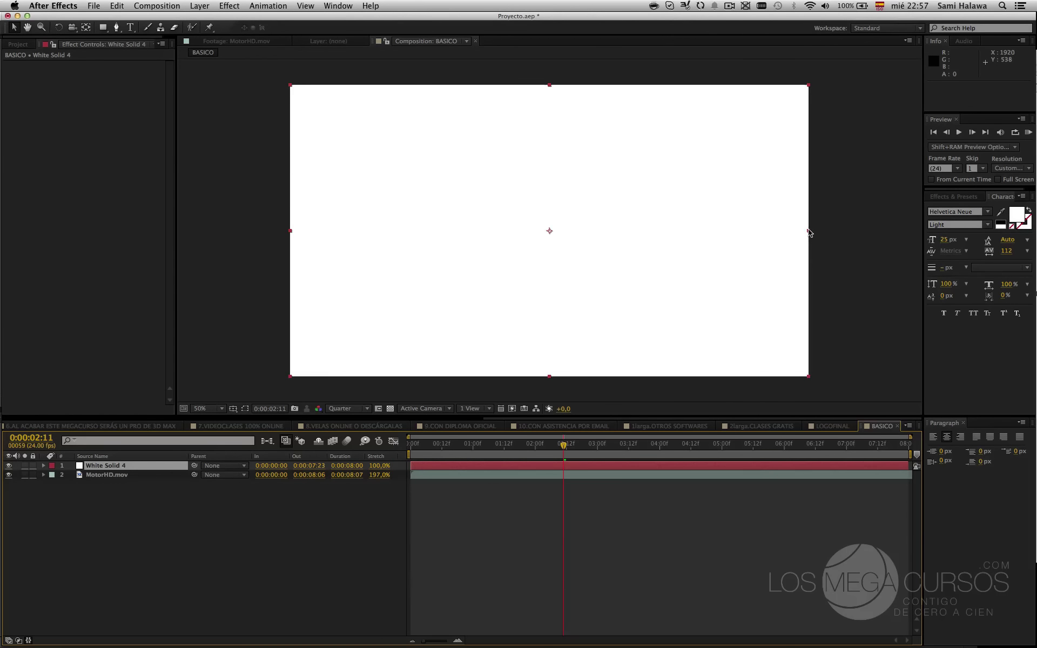
# - Narrow the white solid to 10% of its width, forming a vertical strip in the centre of the frame
pyautogui.moveTo(805, 229); pyautogui.dragTo(576, 241)
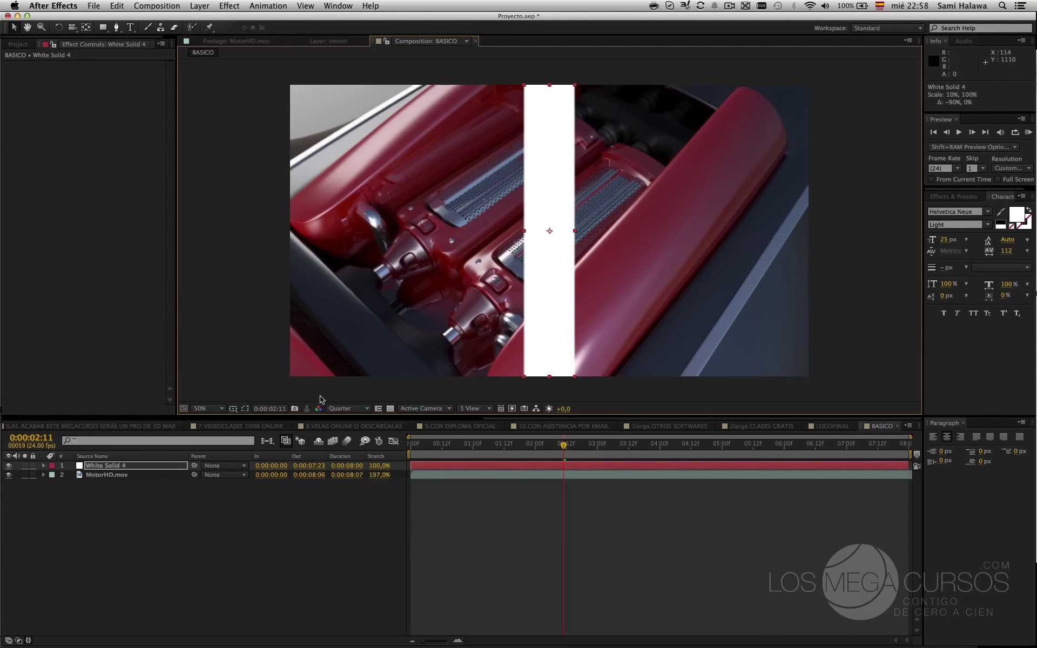
pyautogui.click(155, 474)
pyautogui.click(155, 466)
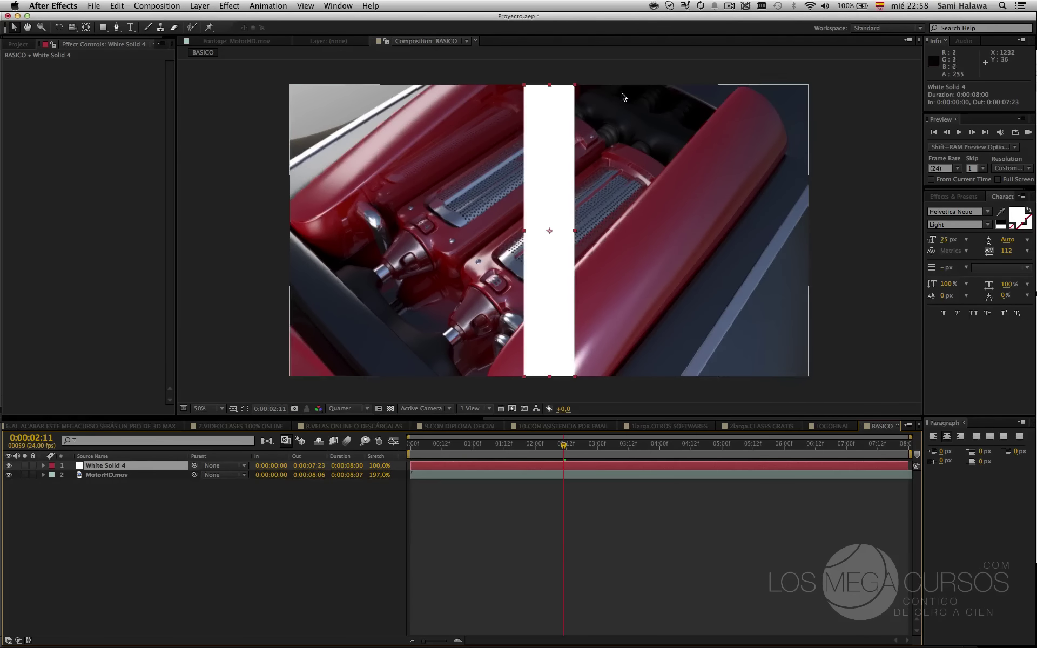
# - Show the layer switches in place of the in, out, duration and stretch columns and make the white strip a 3D layer
pyautogui.click(8, 641)
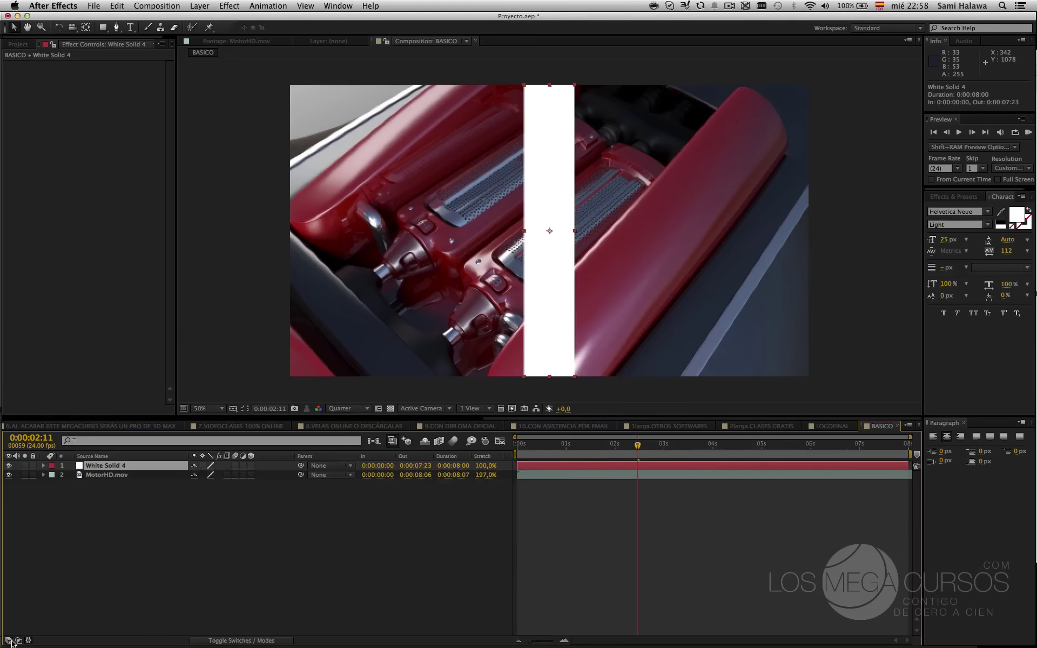
pyautogui.click(28, 641)
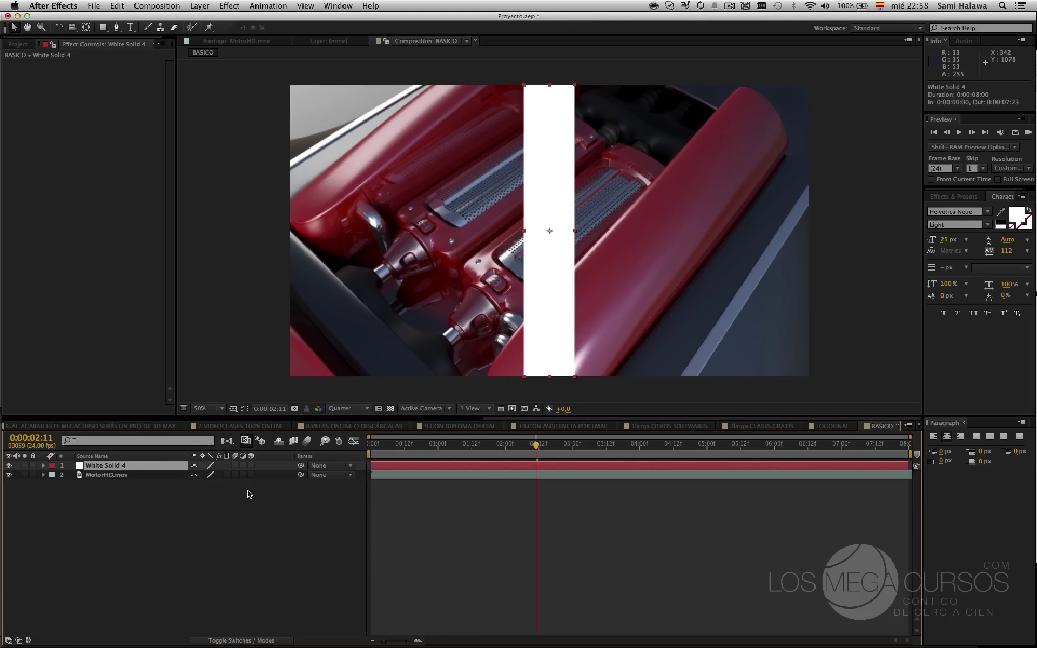
pyautogui.click(251, 466)
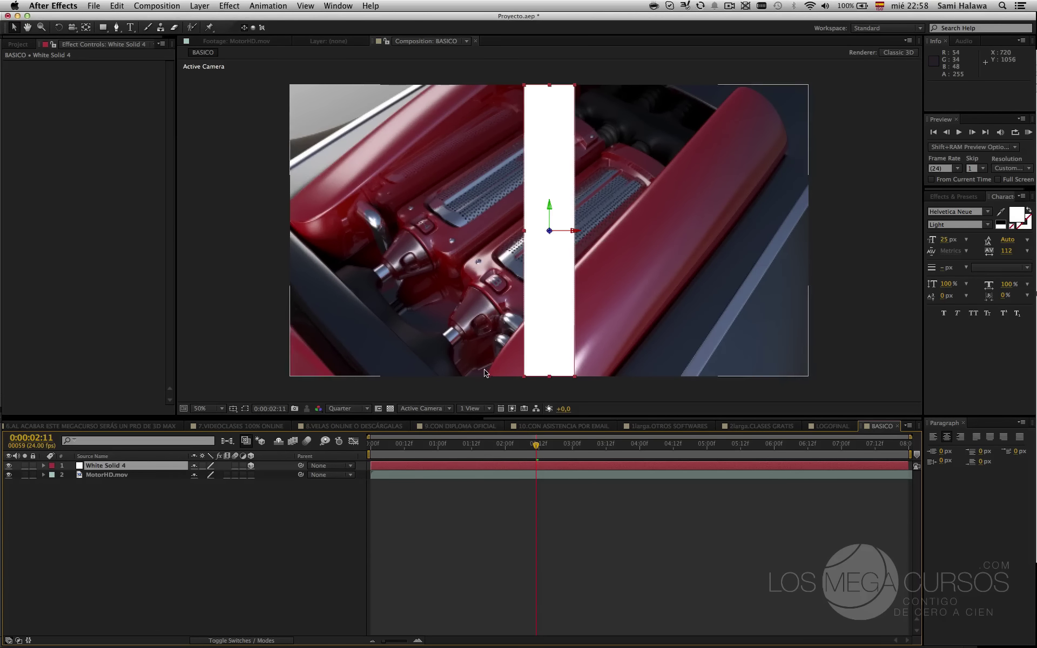
# - Stretch the white strip's height to 129% so it extends beyond the frame, and move it to the left part of the image
pyautogui.moveTo(545, 95); pyautogui.dragTo(552, 51)
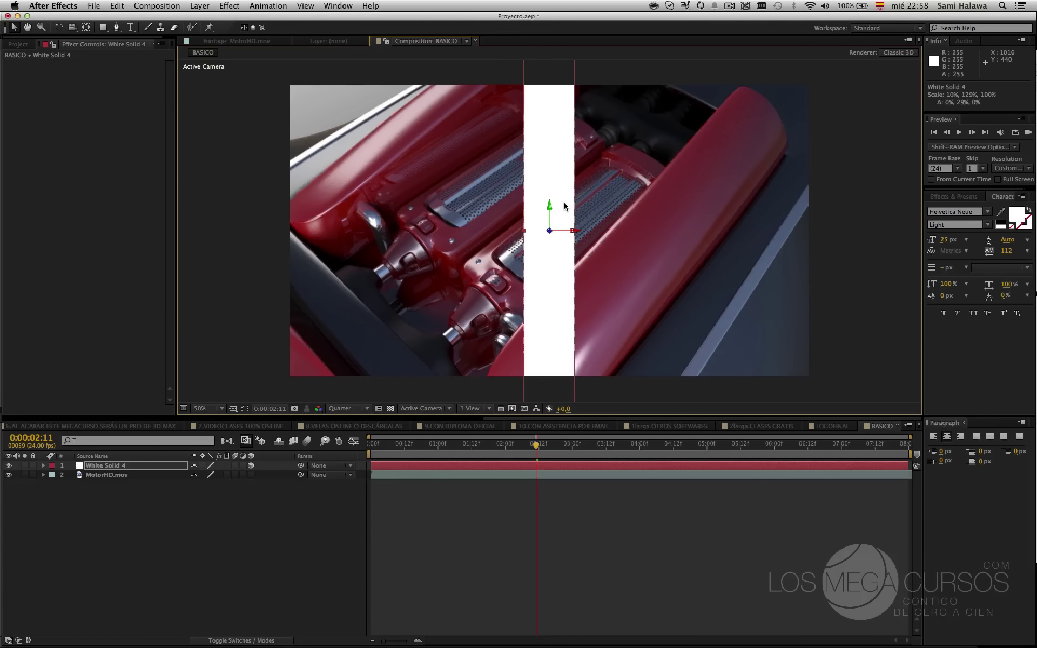
pyautogui.moveTo(565, 207); pyautogui.dragTo(406, 214)
pyautogui.click(146, 461)
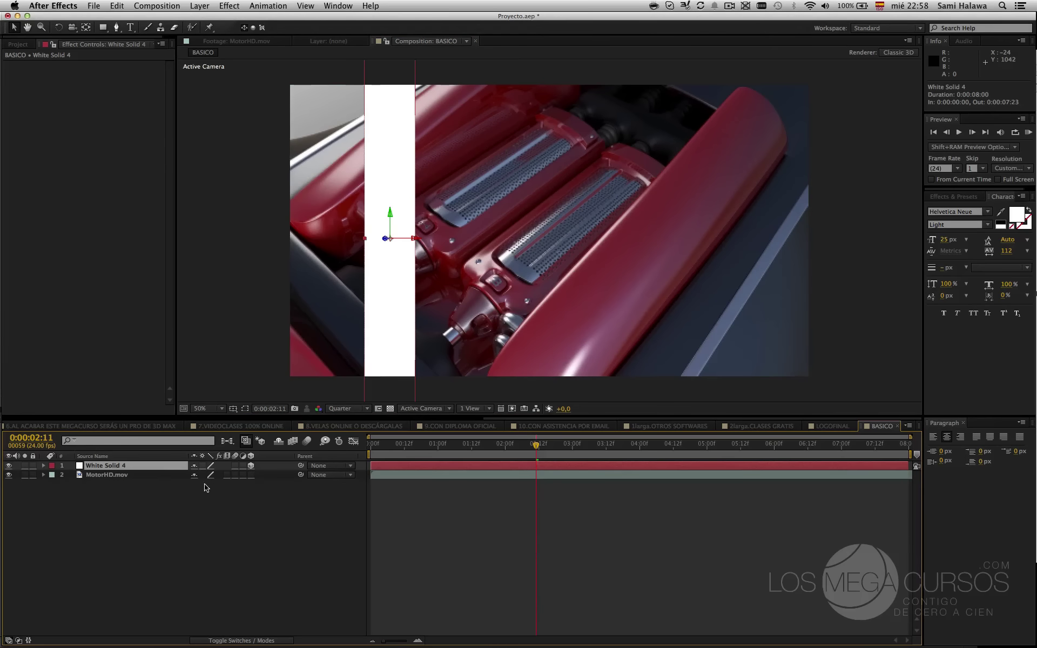
# - Duplicate the strip twice, placing a narrower copy nearer the viewer just right of centre and an 8% wide copy farther right
pyautogui.press('super+d')
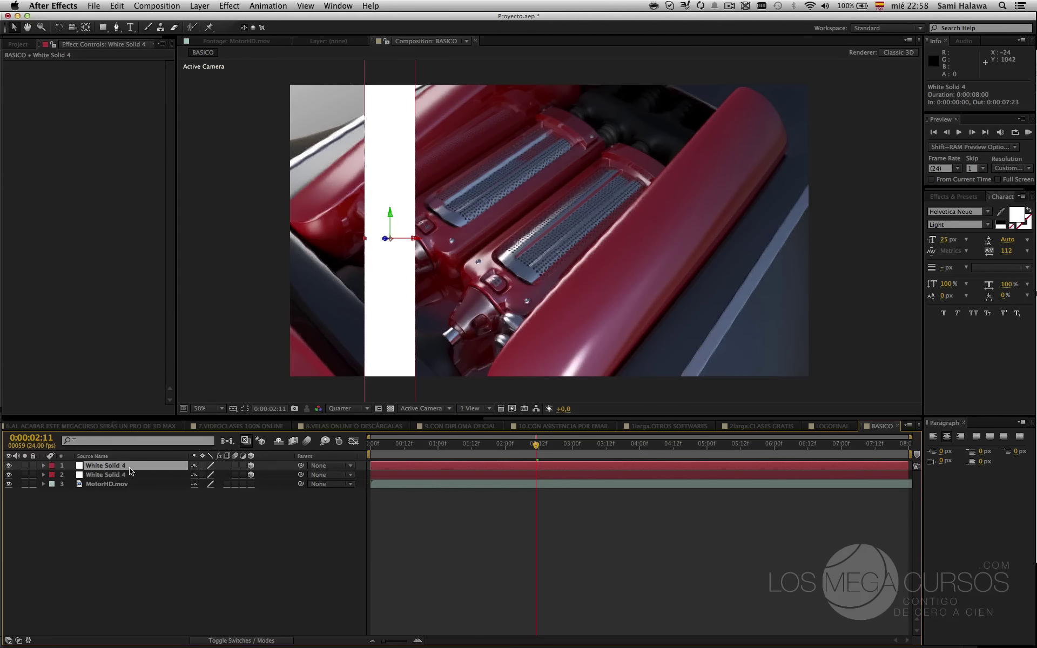
pyautogui.moveTo(394, 185); pyautogui.dragTo(628, 184)
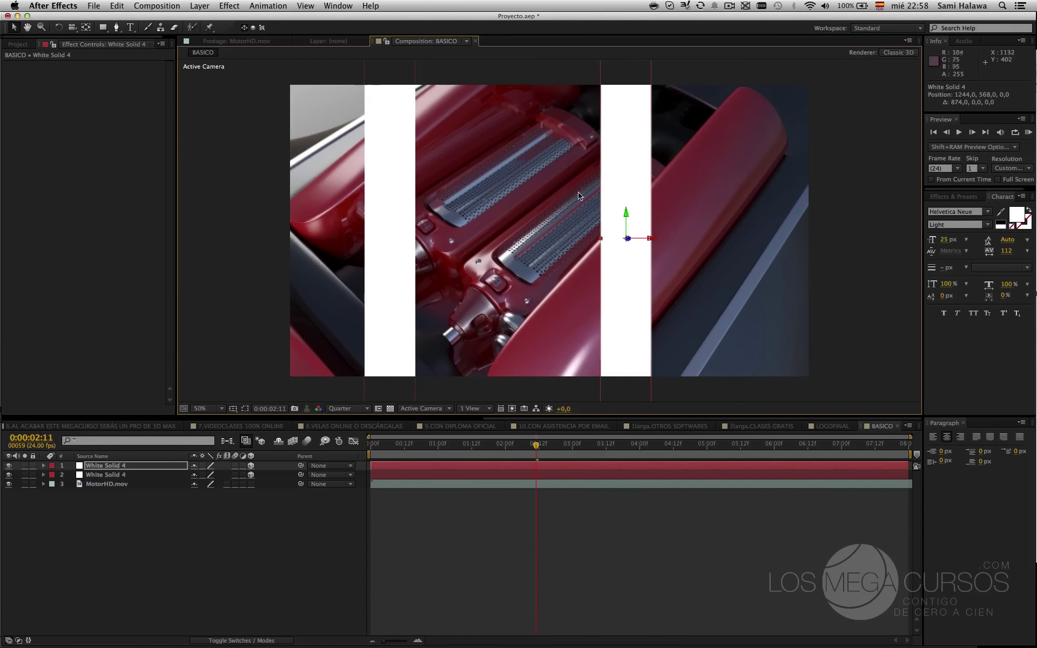
pyautogui.moveTo(628, 239); pyautogui.dragTo(580, 258)
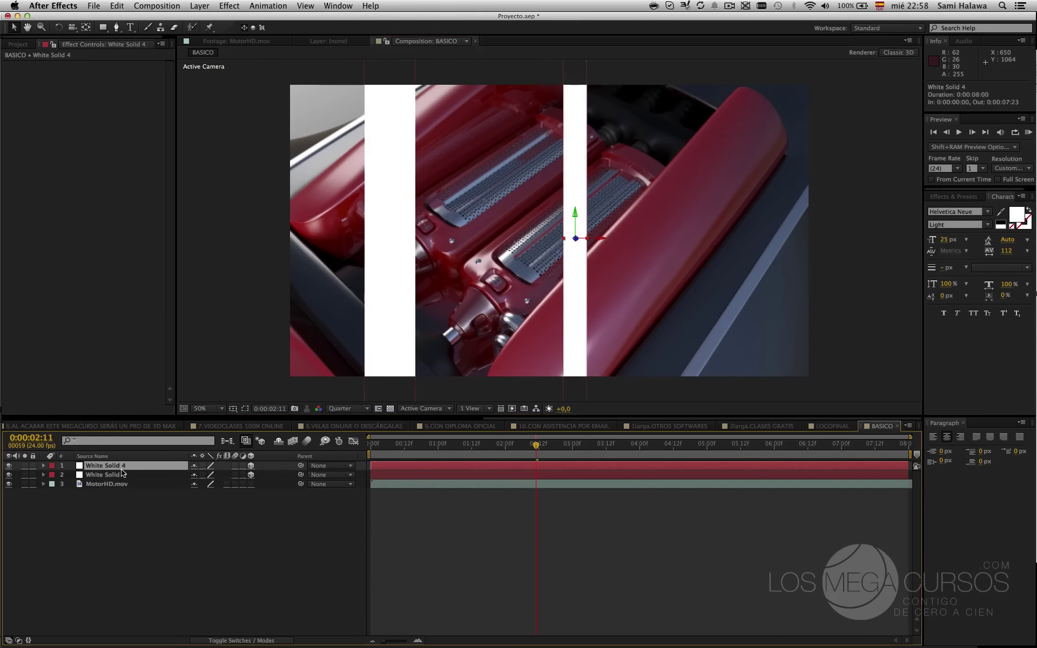
pyautogui.hotkey('ctrl', 'd')
pyautogui.moveTo(578, 246); pyautogui.dragTo(653, 229)
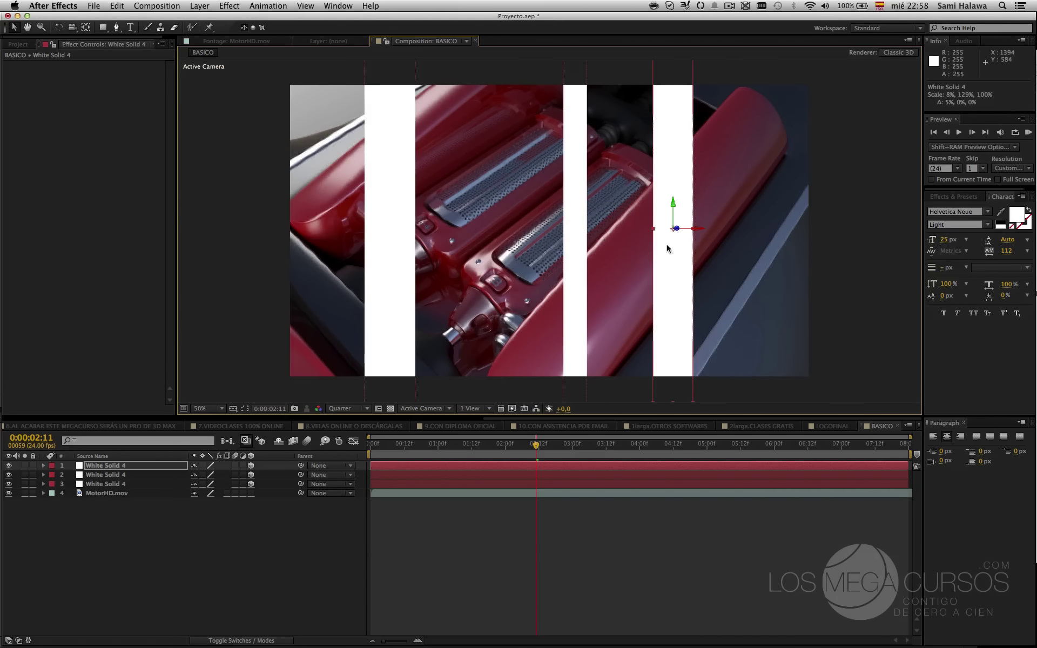
# - Scrub BASICO from its start to review the three white strips over the moving footage, returning to 0:00:00:00
pyautogui.click(481, 546)
pyautogui.click(404, 444)
pyautogui.press('Home')
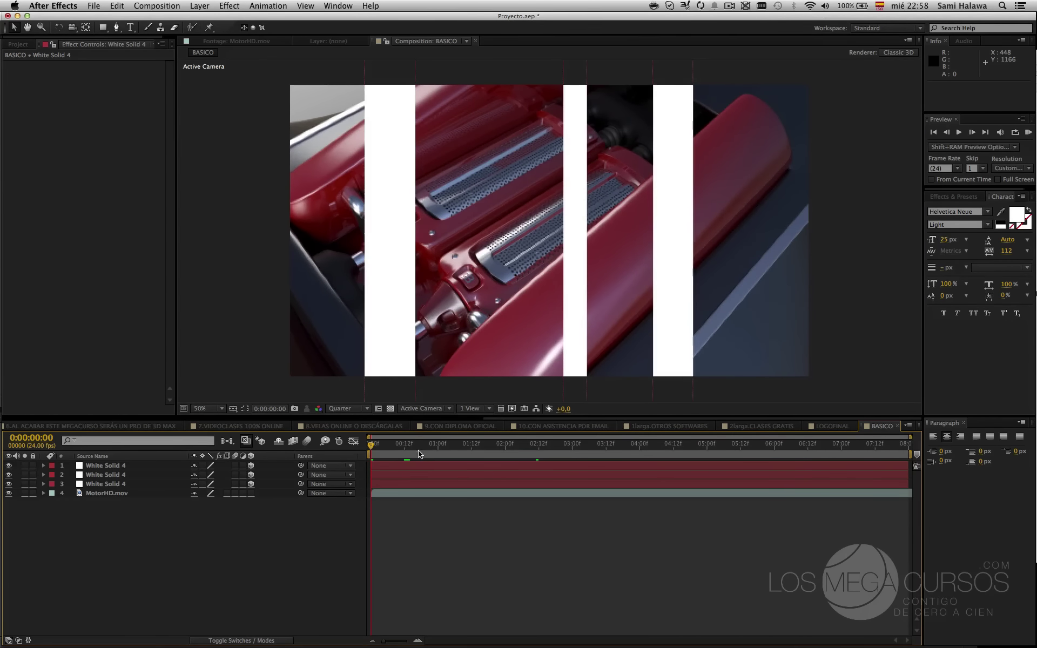
pyautogui.moveTo(420, 453); pyautogui.dragTo(563, 445)
pyautogui.moveTo(470, 444); pyautogui.dragTo(369, 446)
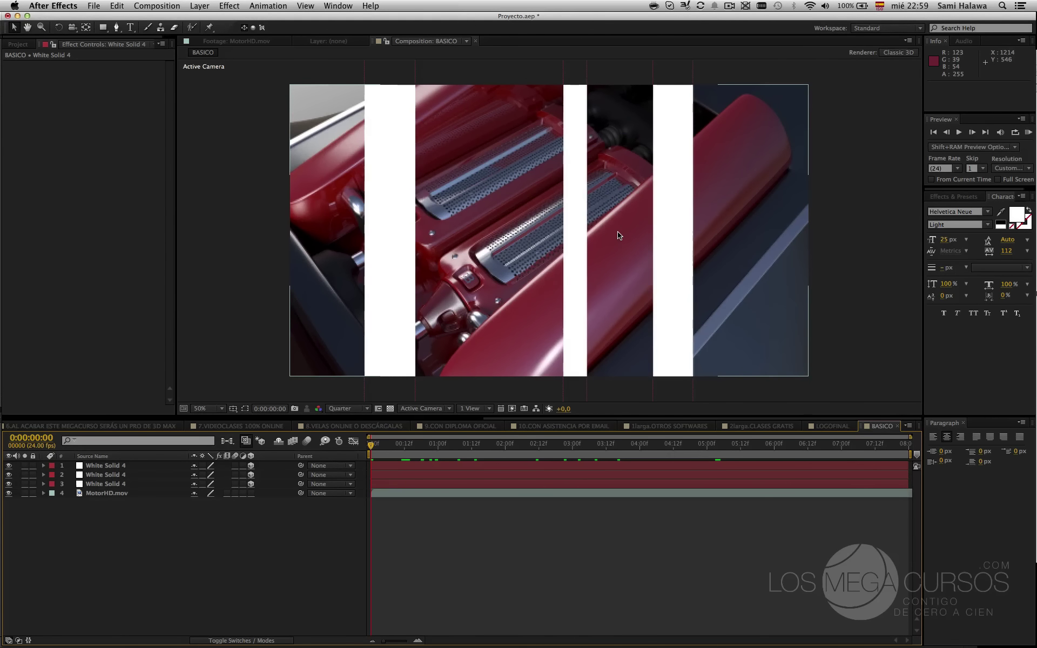
# - Increase the rightmost strip's height to 156% so it reaches well beyond the frame, and deselect it
pyautogui.click(695, 135)
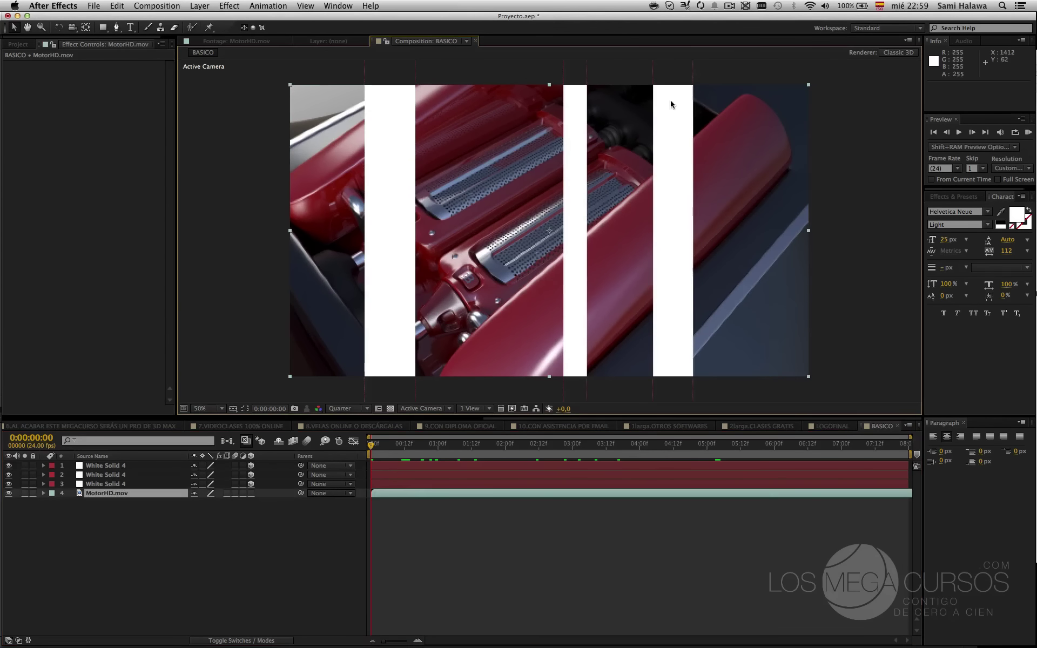
pyautogui.click(677, 81)
pyautogui.scroll(2, 677, 80)
pyautogui.scroll(-4, 678, 86)
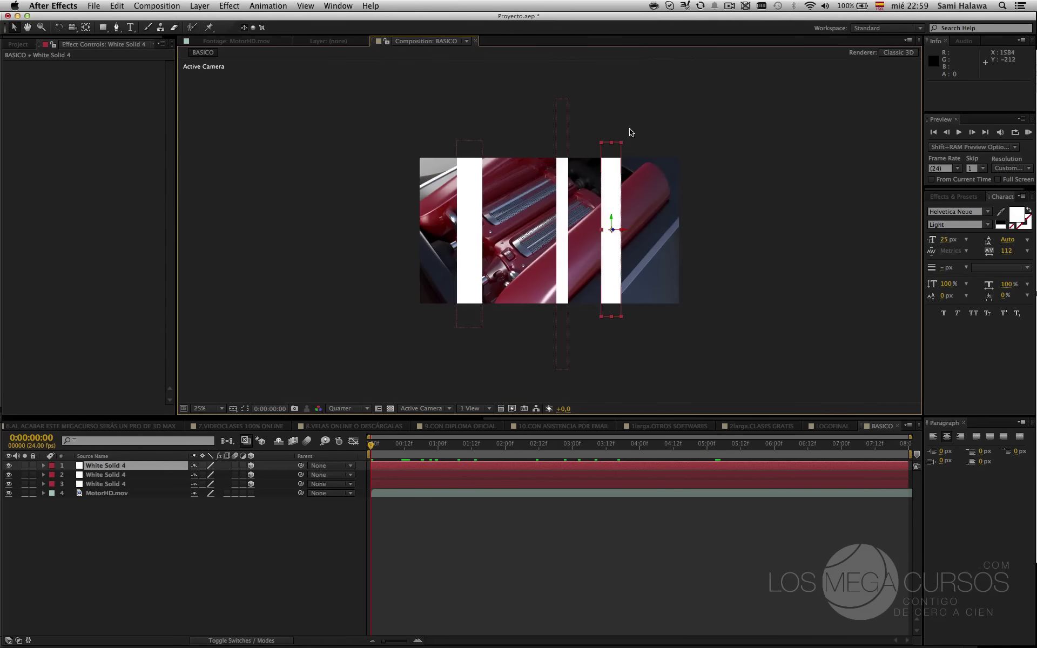
pyautogui.moveTo(612, 144)
pyautogui.mouseDown()
pyautogui.moveTo(612, 164)
pyautogui.moveTo(612, 120)
pyautogui.mouseUp()
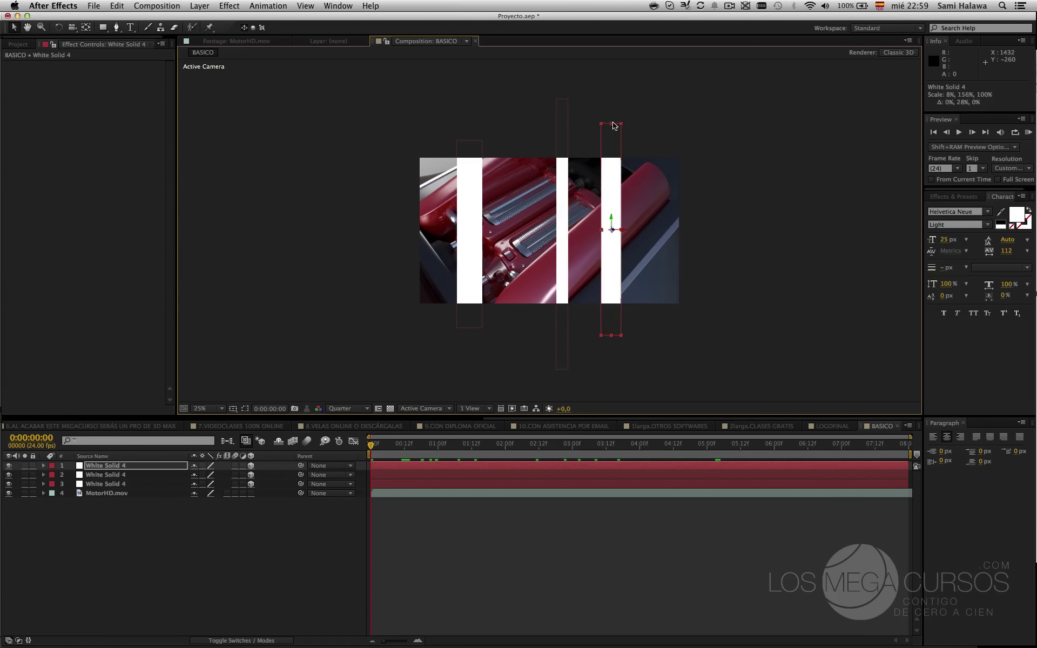
pyautogui.press('/')
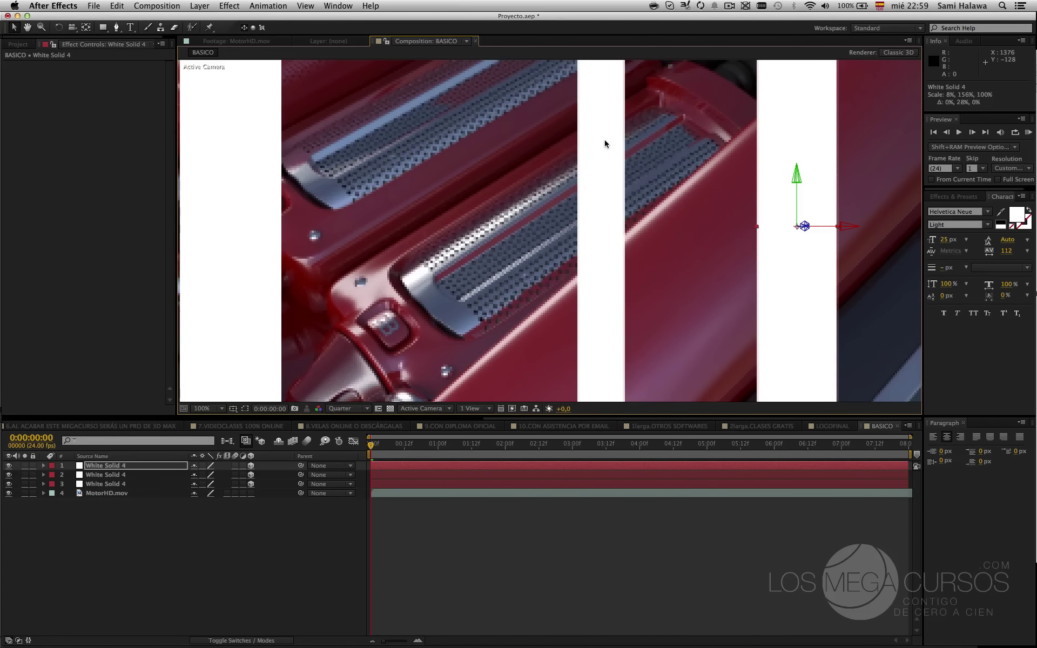
pyautogui.press(',')
pyautogui.press('F2')
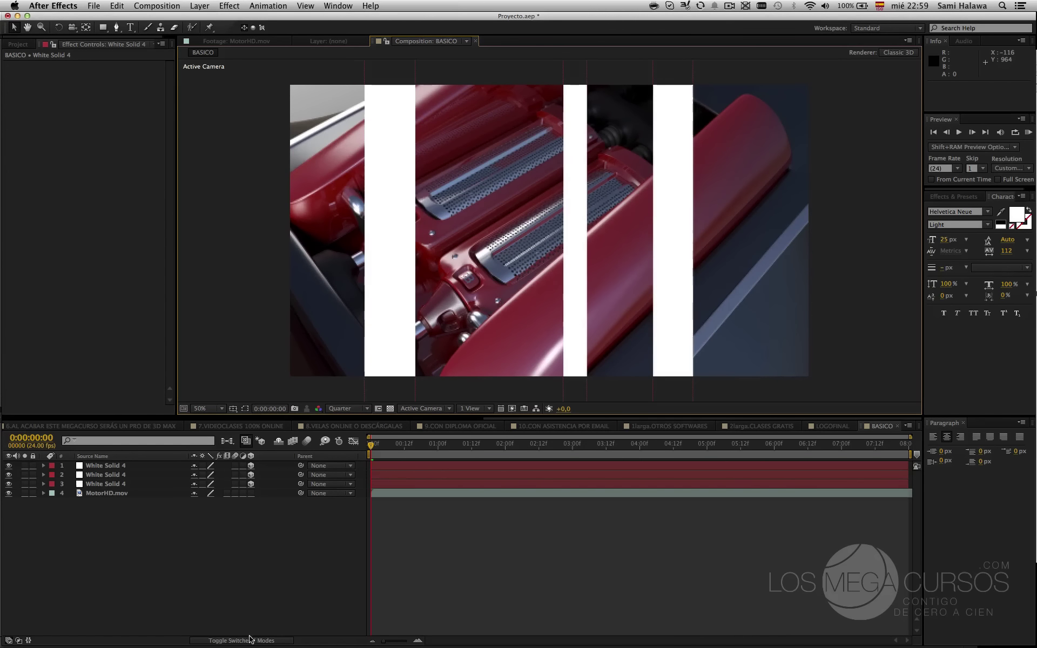
pyautogui.press('super+alt+shift+c')
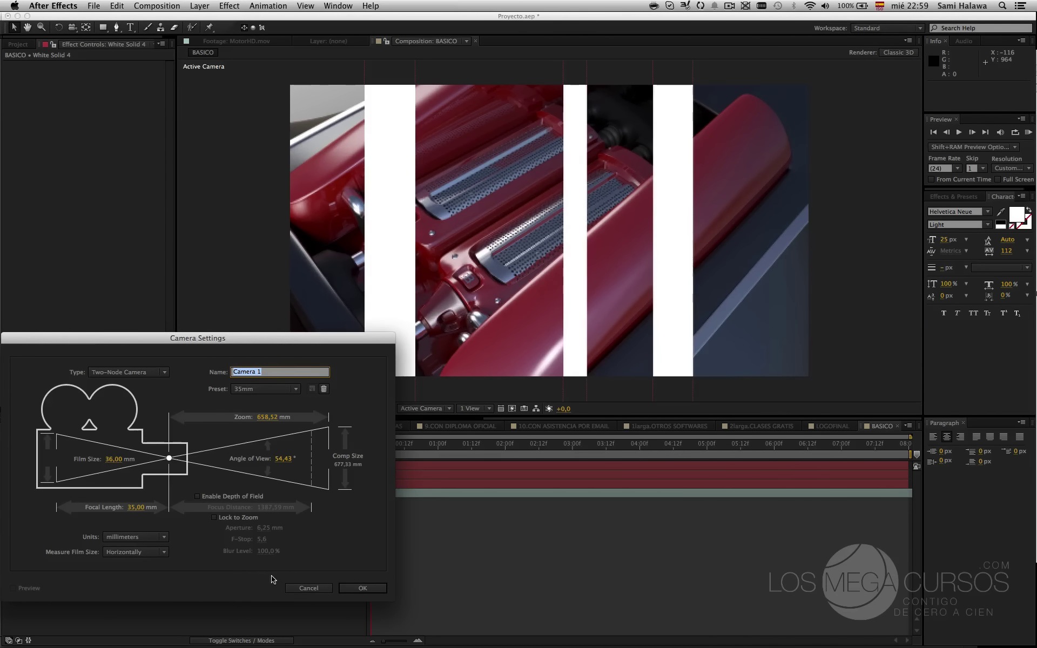
pyautogui.click(199, 5)
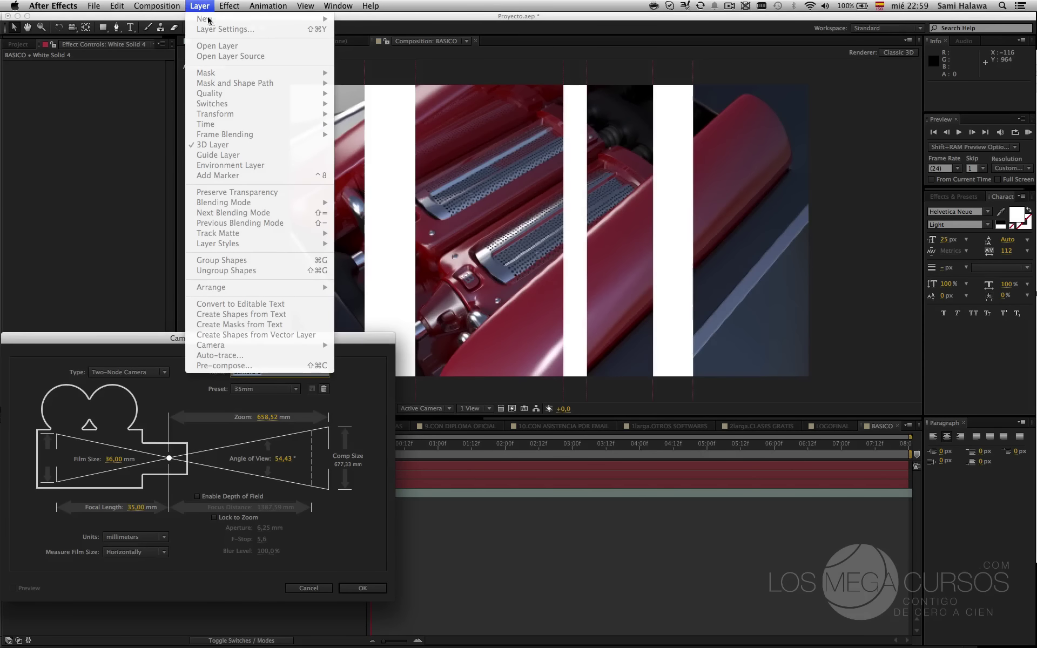
pyautogui.click(108, 338)
pyautogui.moveTo(108, 338); pyautogui.dragTo(214, 302)
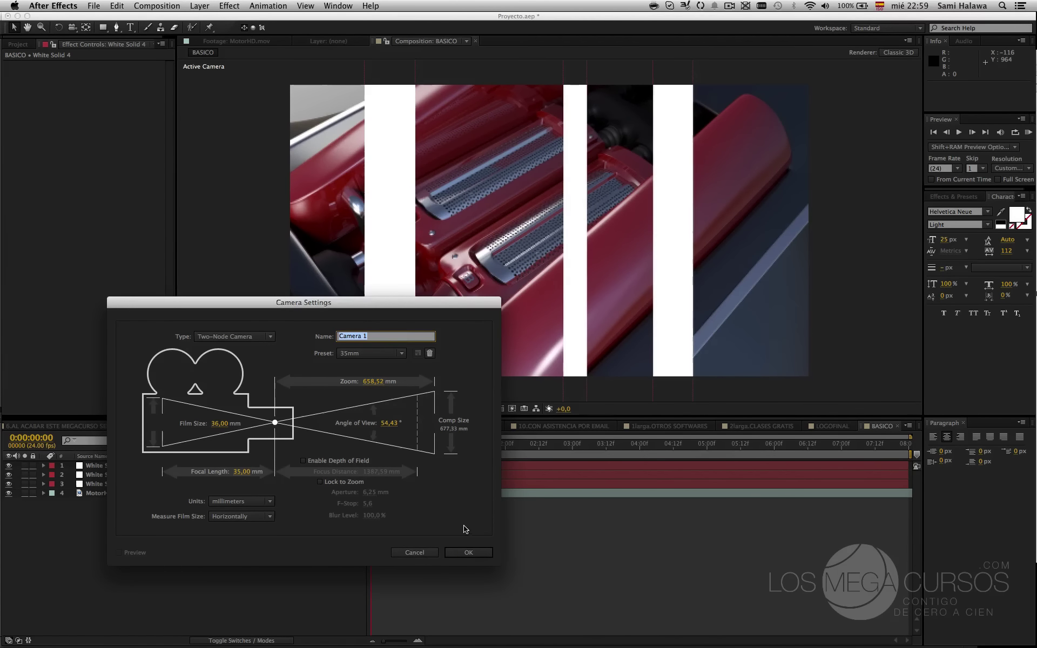
pyautogui.press('Escape')
pyautogui.click(199, 5)
pyautogui.moveTo(205, 18)
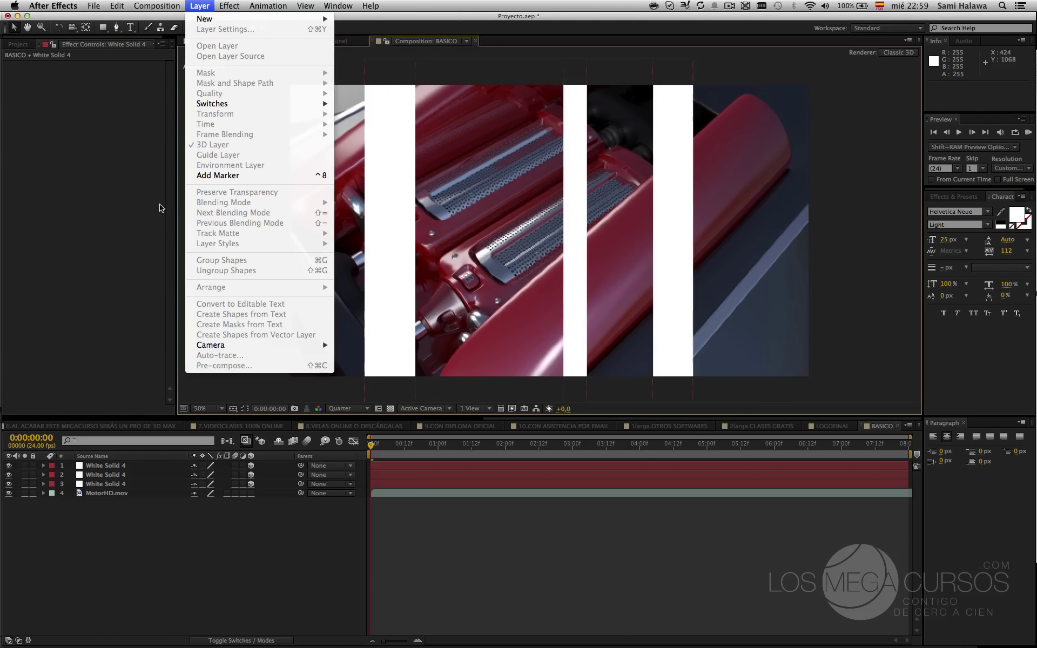
pyautogui.click(133, 222)
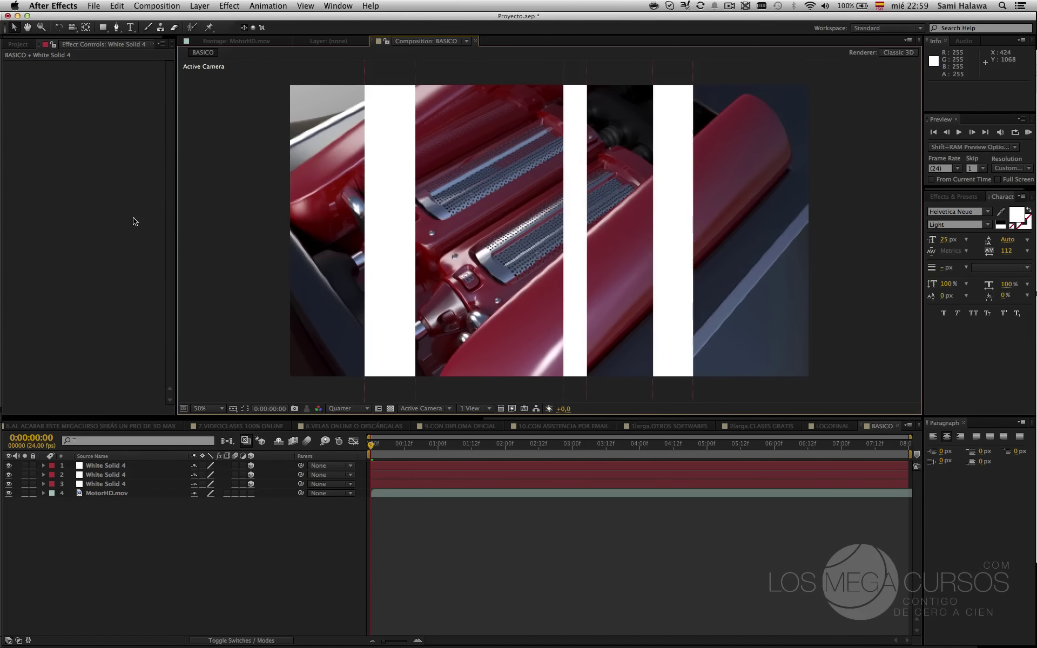
pyautogui.press('super+alt+shift+c')
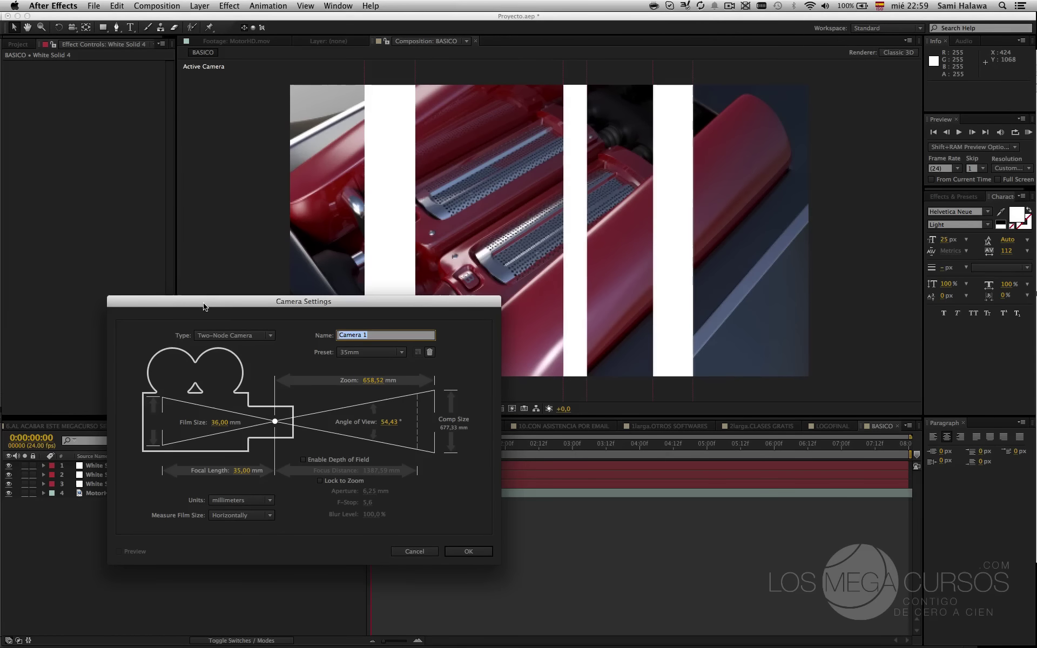
pyautogui.moveTo(203, 307); pyautogui.dragTo(214, 289)
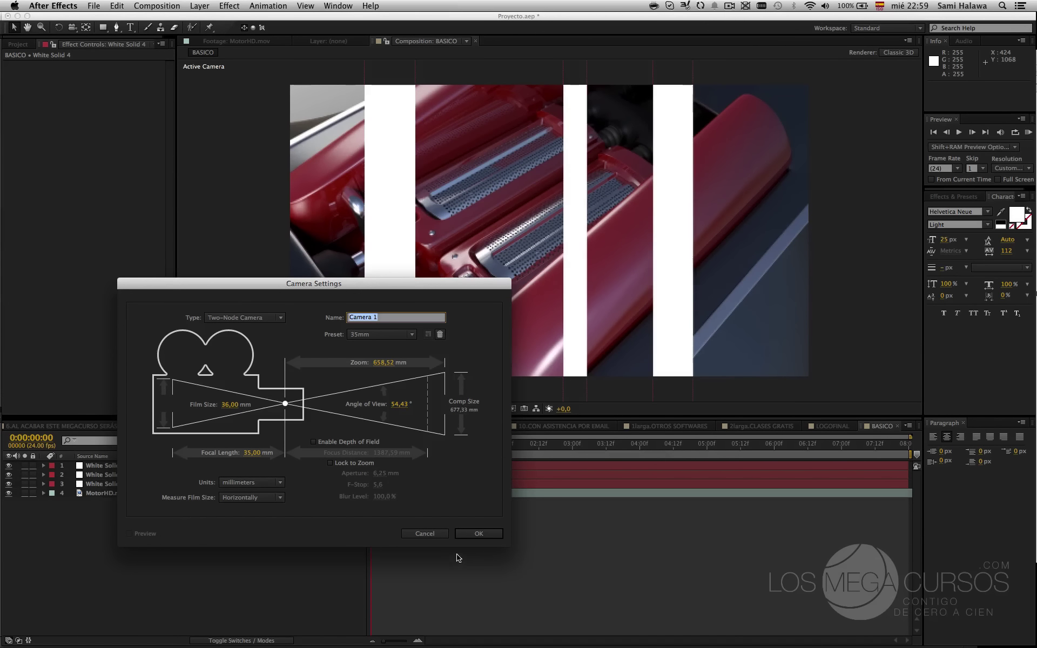
pyautogui.click(437, 533)
# - Add a two-node camera named Camera 1 with the 35mm preset to BASICO
pyautogui.press('super+alt+shift+c')
pyautogui.moveTo(369, 288); pyautogui.dragTo(527, 254)
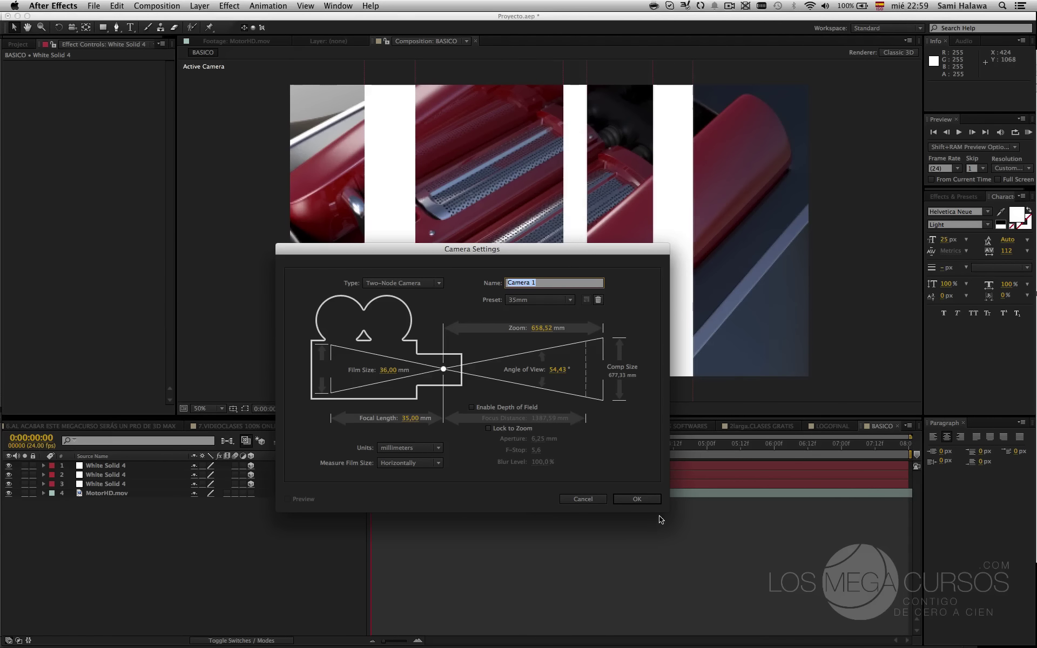
pyautogui.click(653, 500)
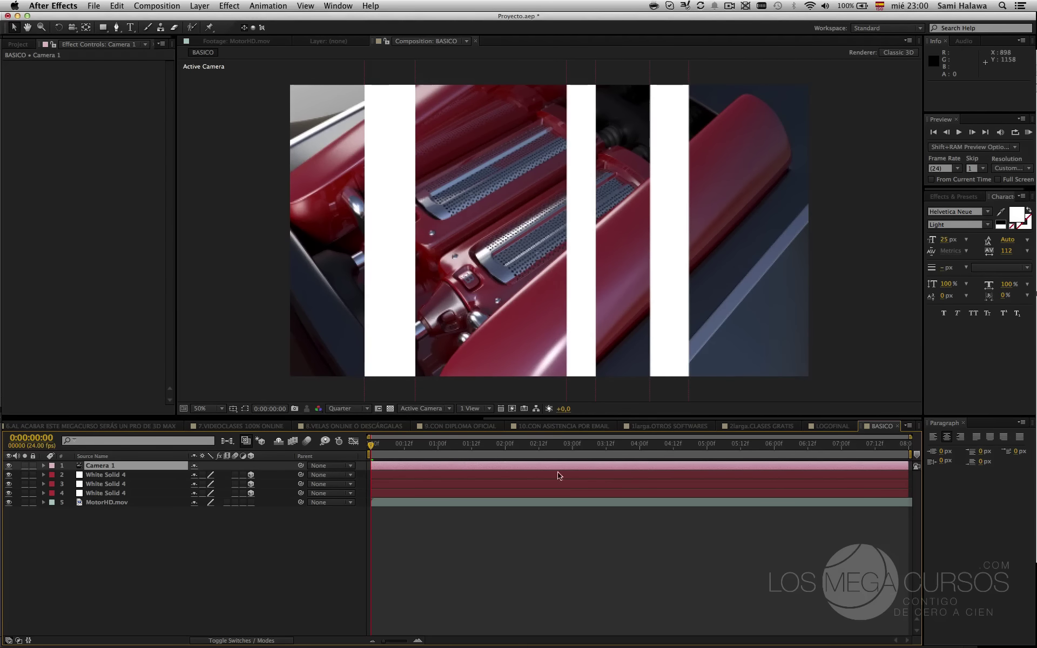
# - Switch to Custom View 1 and orbit around the scene to examine how Camera 1 and the three strips are spaced in depth
pyautogui.click(445, 412)
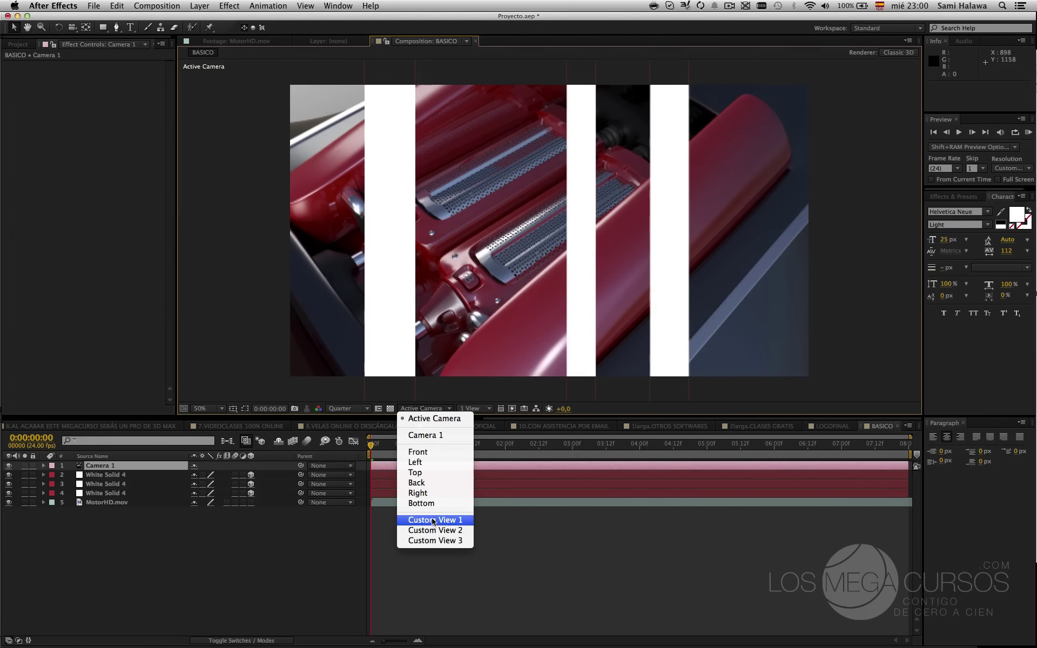
pyautogui.click(449, 522)
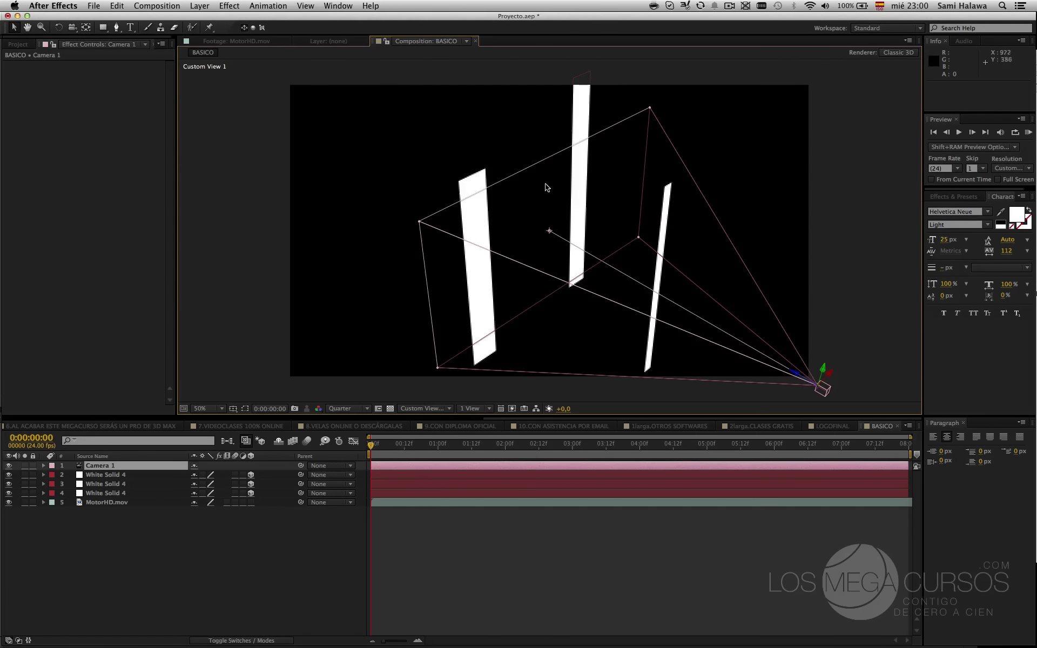
pyautogui.click(429, 409)
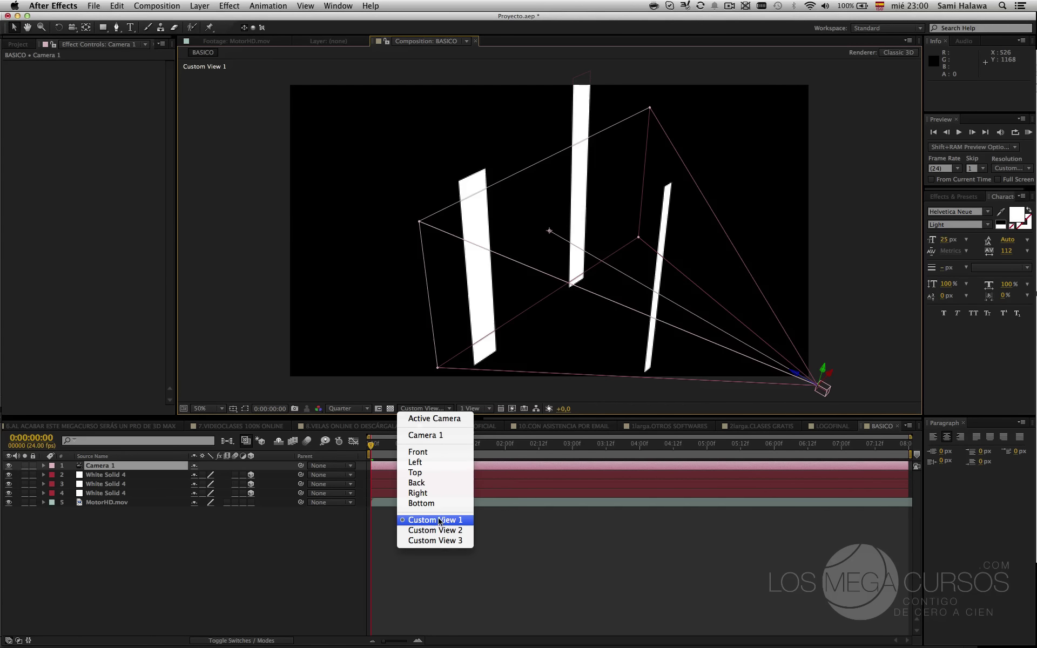
pyautogui.click(456, 520)
pyautogui.click(72, 27)
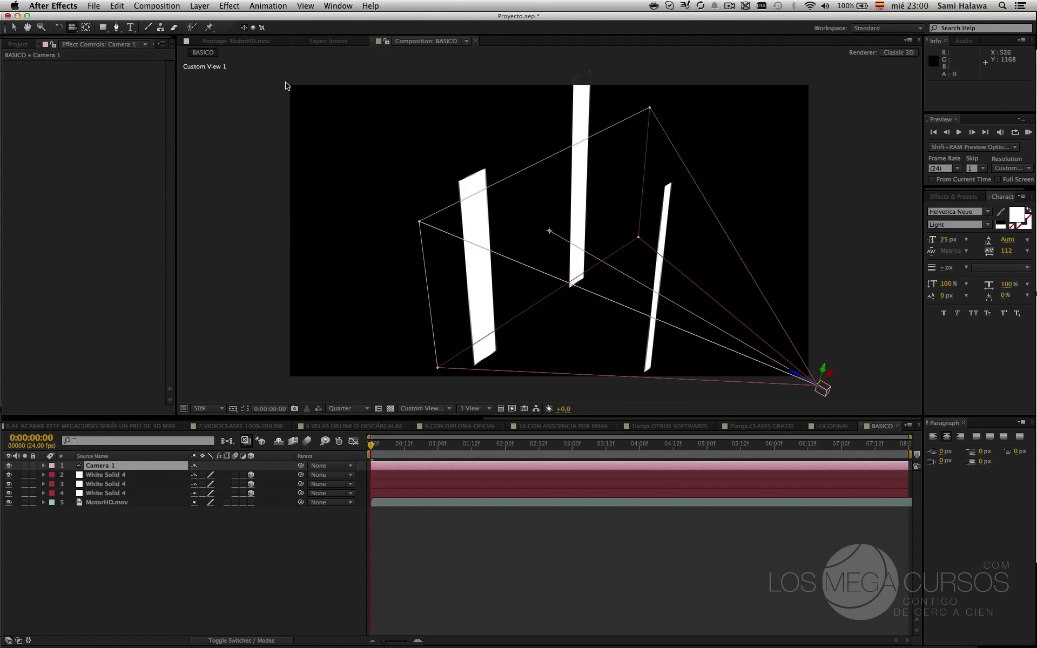
pyautogui.moveTo(287, 87); pyautogui.dragTo(655, 297)
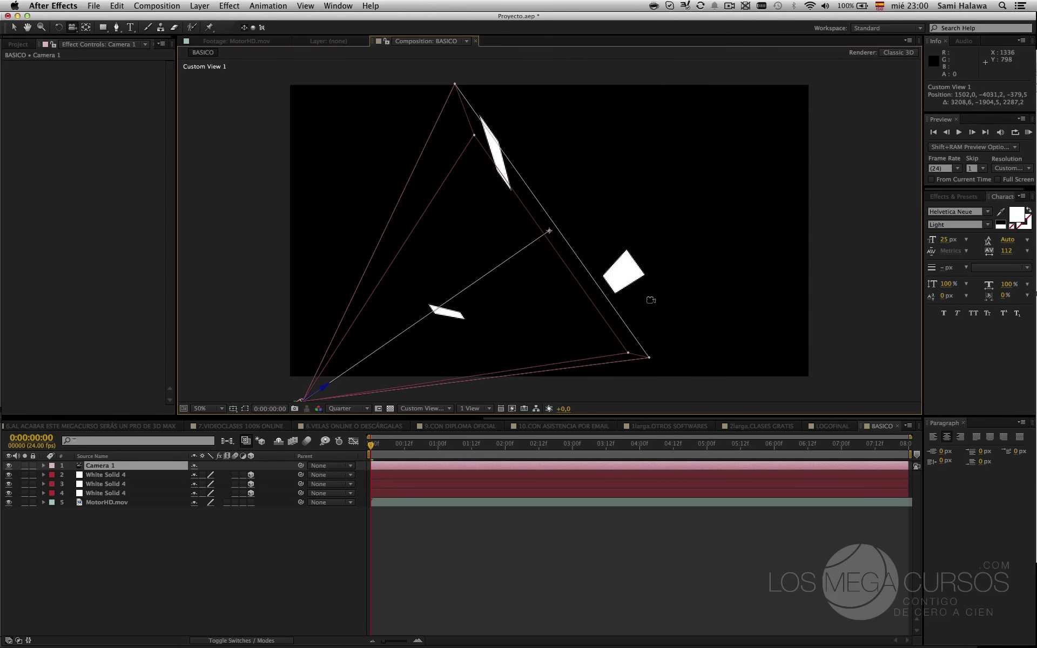
# - Move the rightmost white strip along its Z axis toward the camera, bringing it in front of the composition's zero depth
pyautogui.press('v')
pyautogui.click(631, 285)
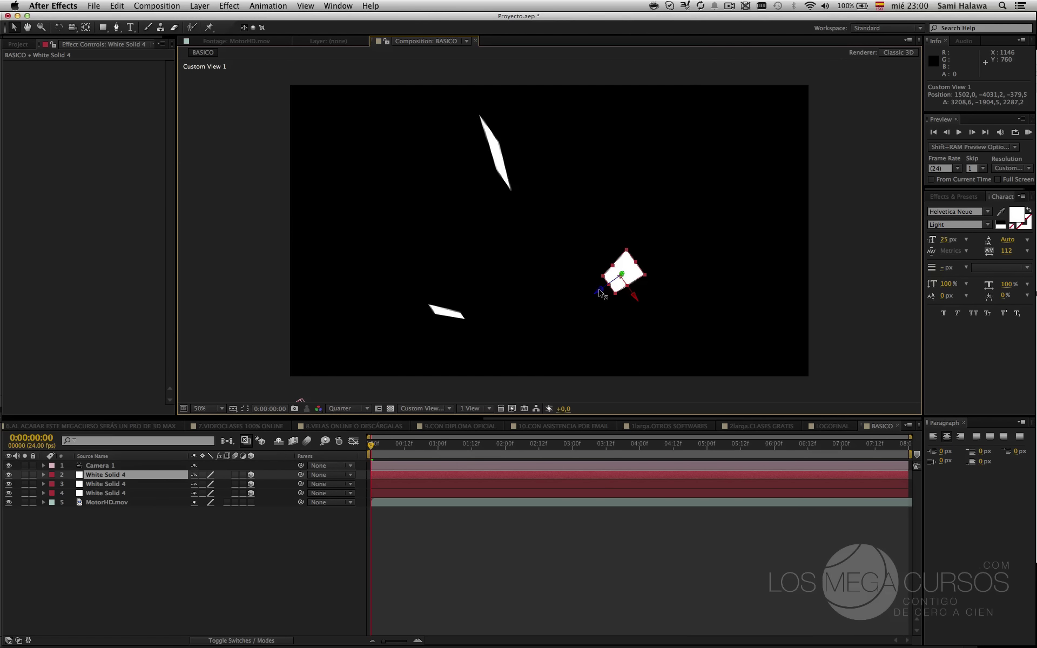
pyautogui.press('c')
pyautogui.moveTo(594, 286); pyautogui.dragTo(592, 257)
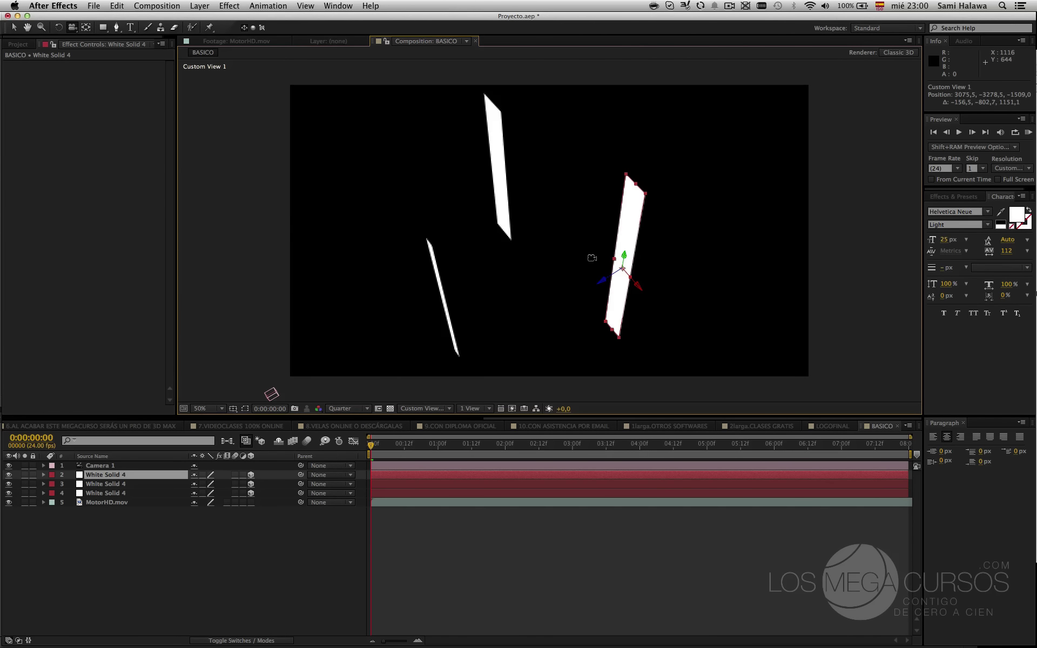
pyautogui.press('v')
pyautogui.moveTo(602, 282); pyautogui.dragTo(533, 322)
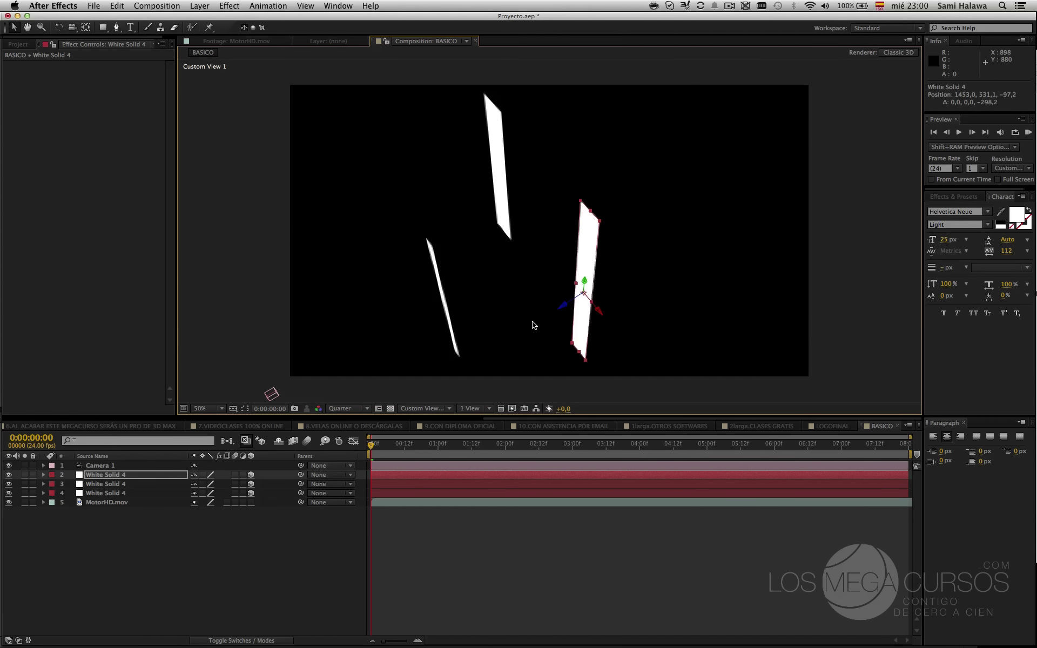
pyautogui.press('c')
pyautogui.moveTo(538, 280); pyautogui.dragTo(637, 212)
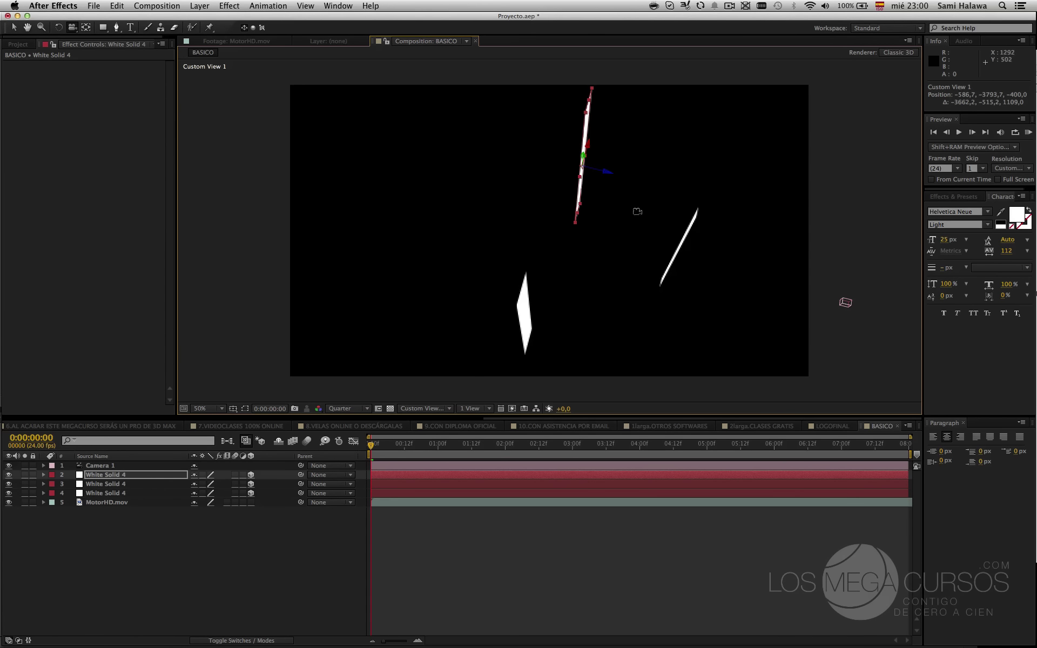
pyautogui.press('v')
pyautogui.moveTo(615, 174); pyautogui.dragTo(612, 241)
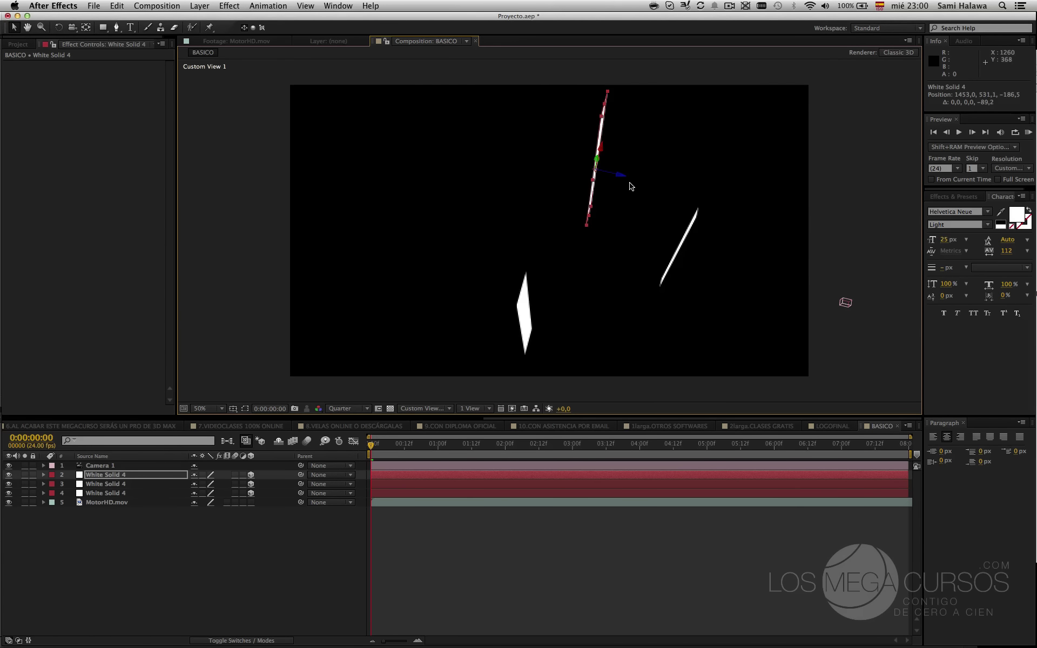
pyautogui.moveTo(636, 174); pyautogui.dragTo(593, 227)
pyautogui.press('c')
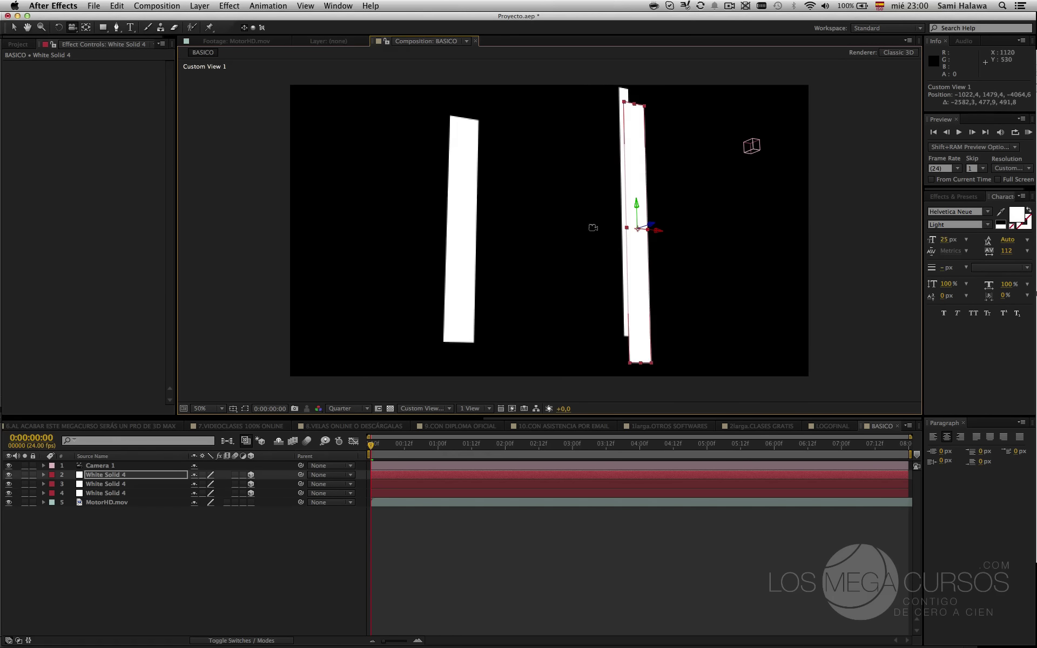
# - Compare the strips' arrangement between Active Camera and Custom View 1, including where the 2D MotorHD.mov layer sits, ending in Active Camera
pyautogui.click(415, 409)
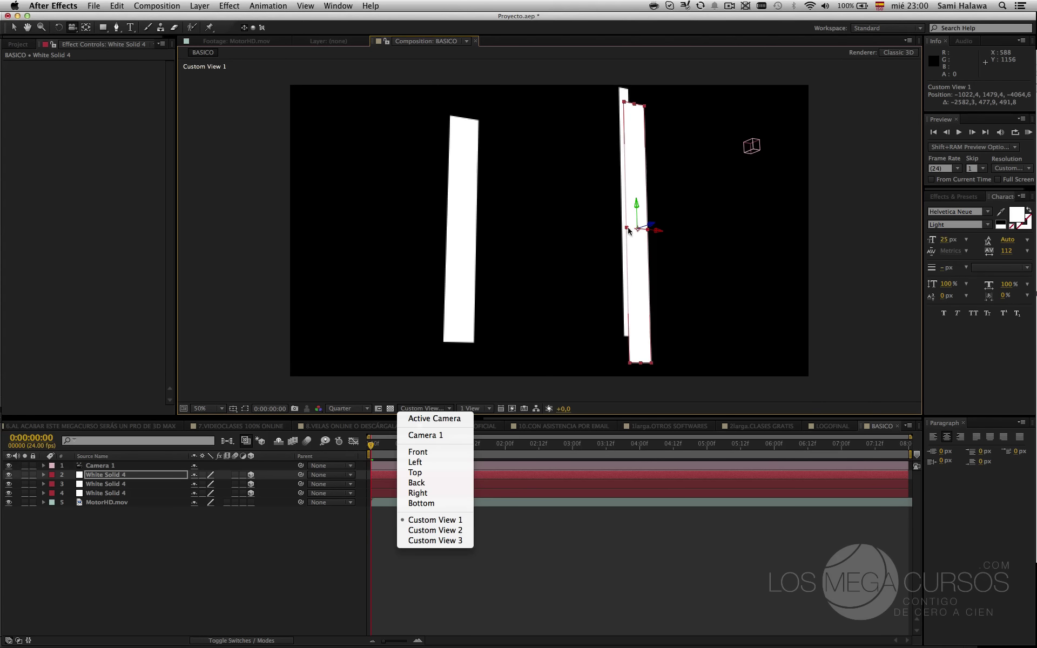
pyautogui.click(452, 419)
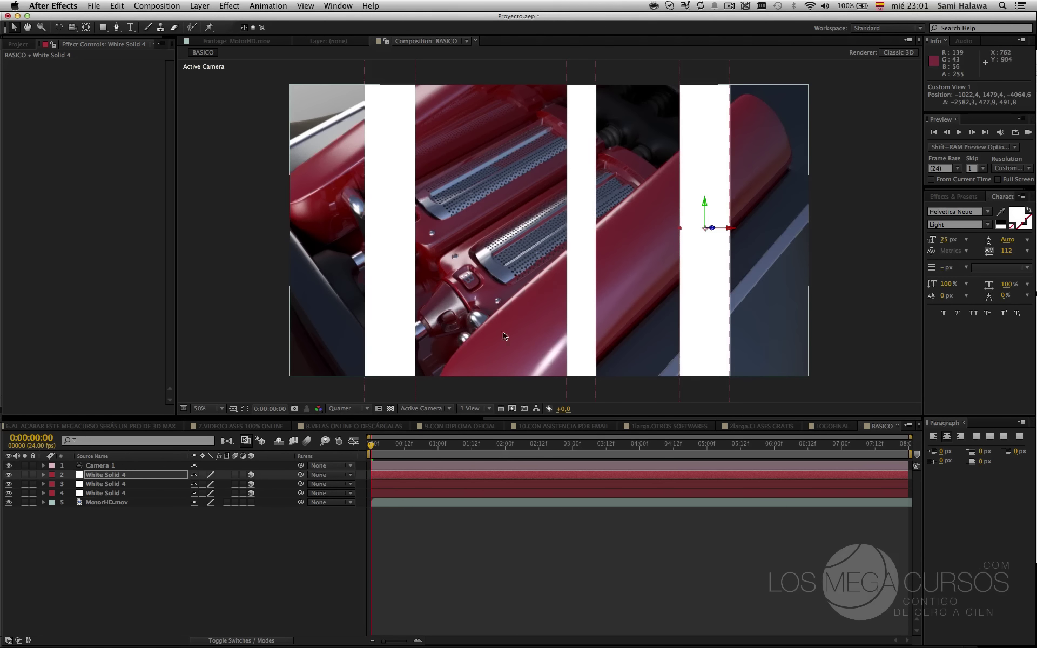
pyautogui.click(523, 316)
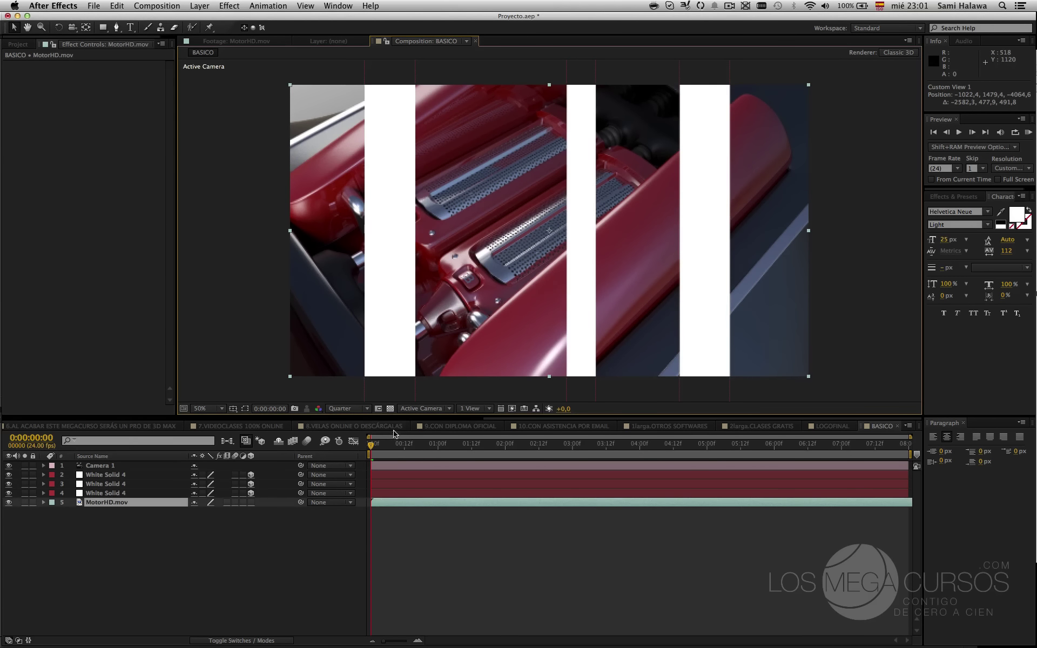
pyautogui.click(431, 410)
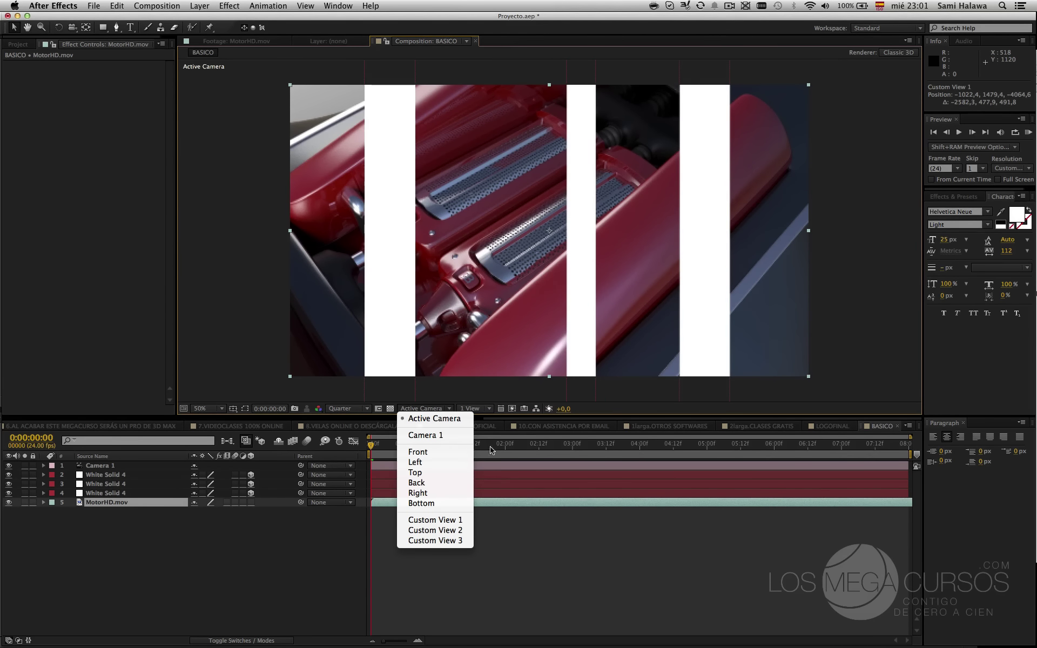
pyautogui.click(458, 520)
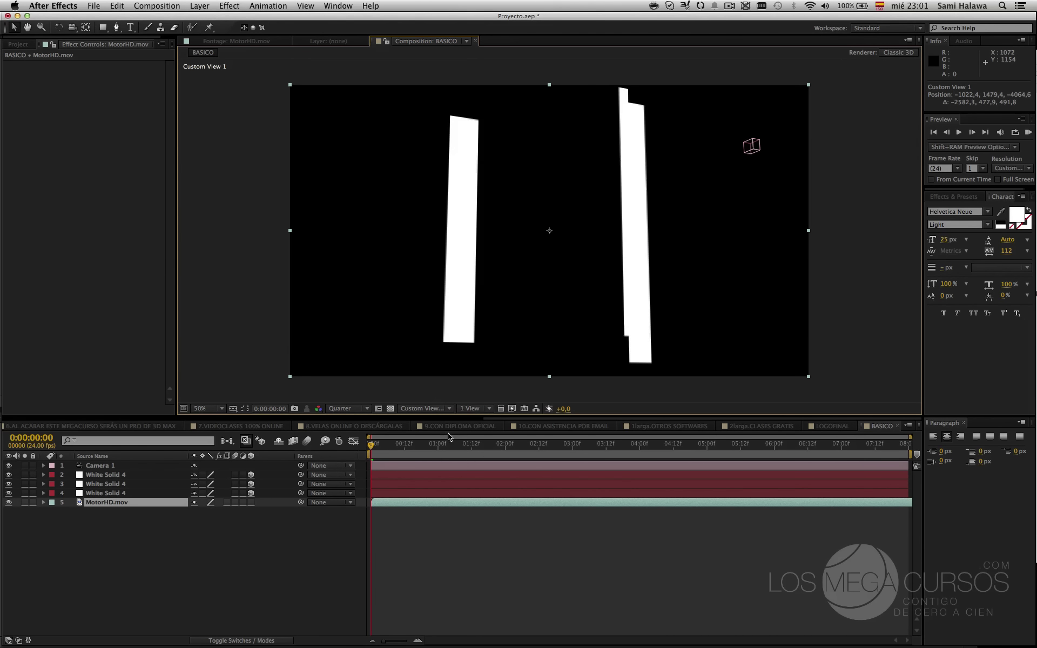
pyautogui.click(440, 409)
pyautogui.click(441, 416)
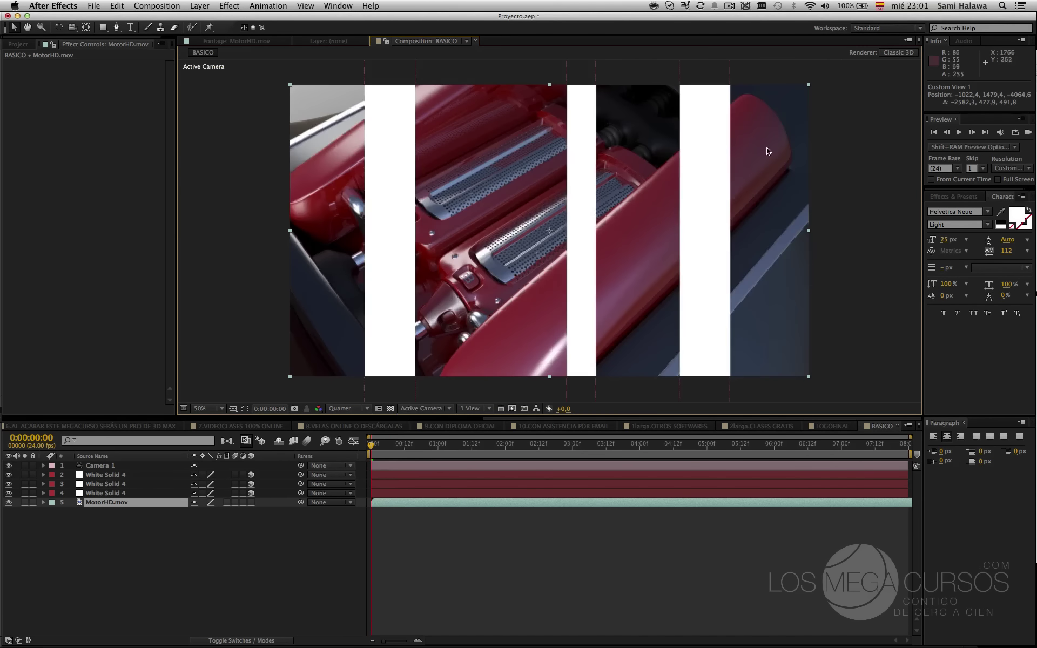
# - Deselect all layers and scrub and preview BASICO through the active camera, returning to 0:00:00:00
pyautogui.click(270, 285)
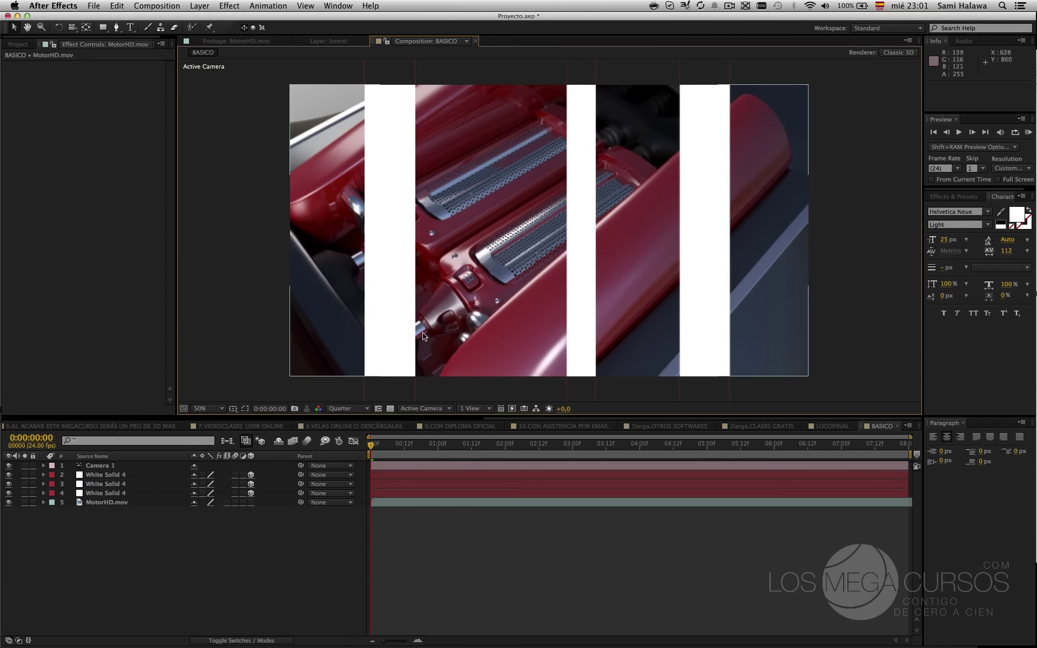
pyautogui.moveTo(371, 444); pyautogui.dragTo(808, 448)
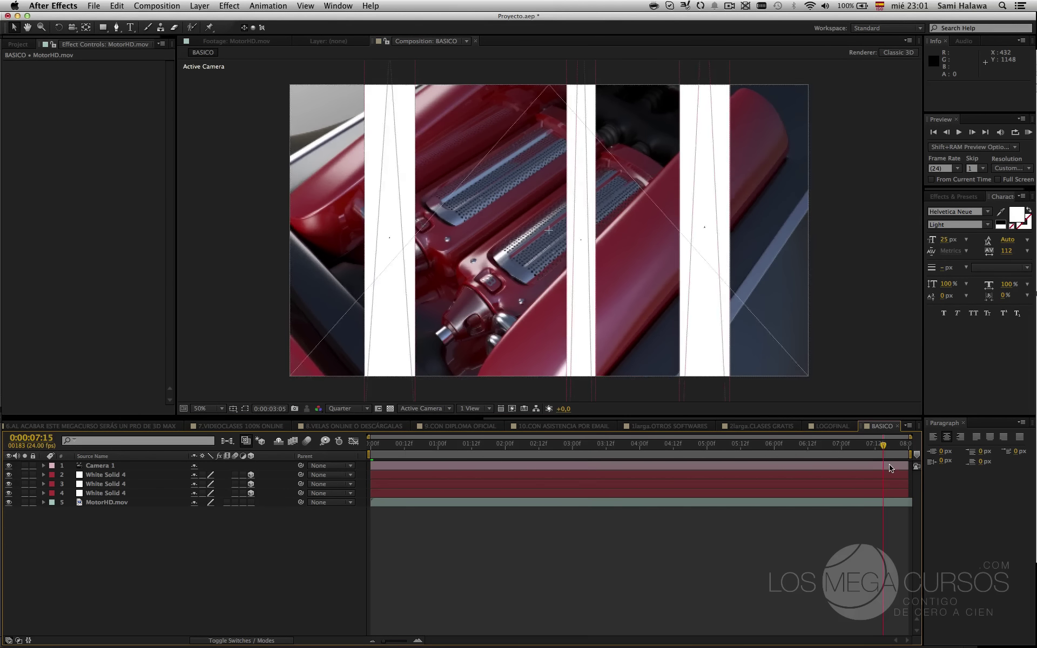
pyautogui.hotkey('ctrl', '0')
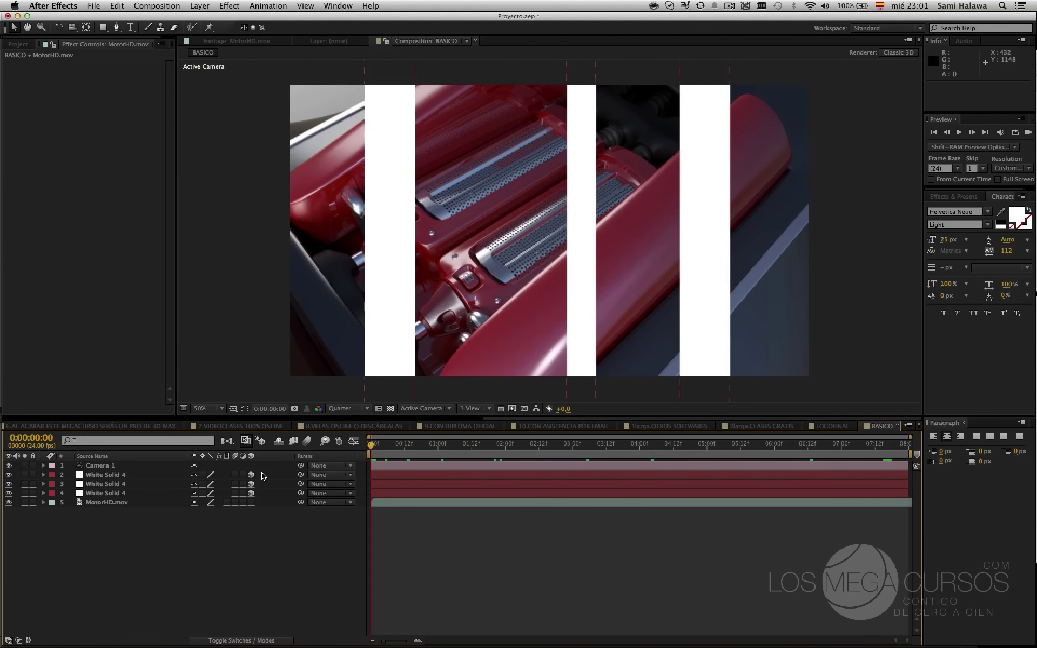
pyautogui.moveTo(390, 445); pyautogui.dragTo(281, 438)
pyautogui.press('super+alt+y')
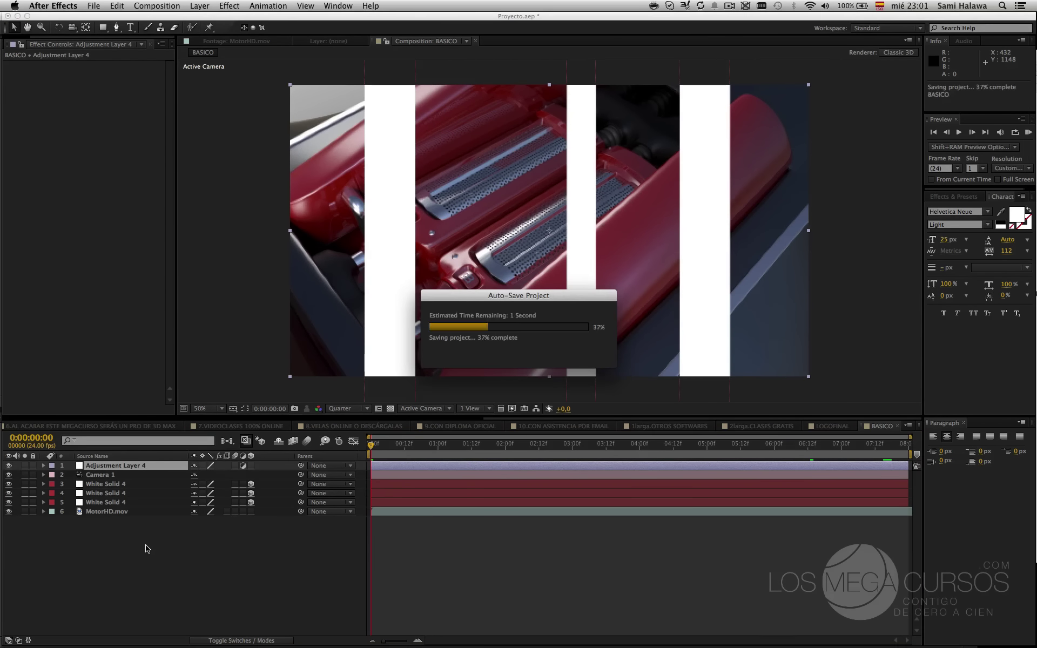
pyautogui.press('super+z')
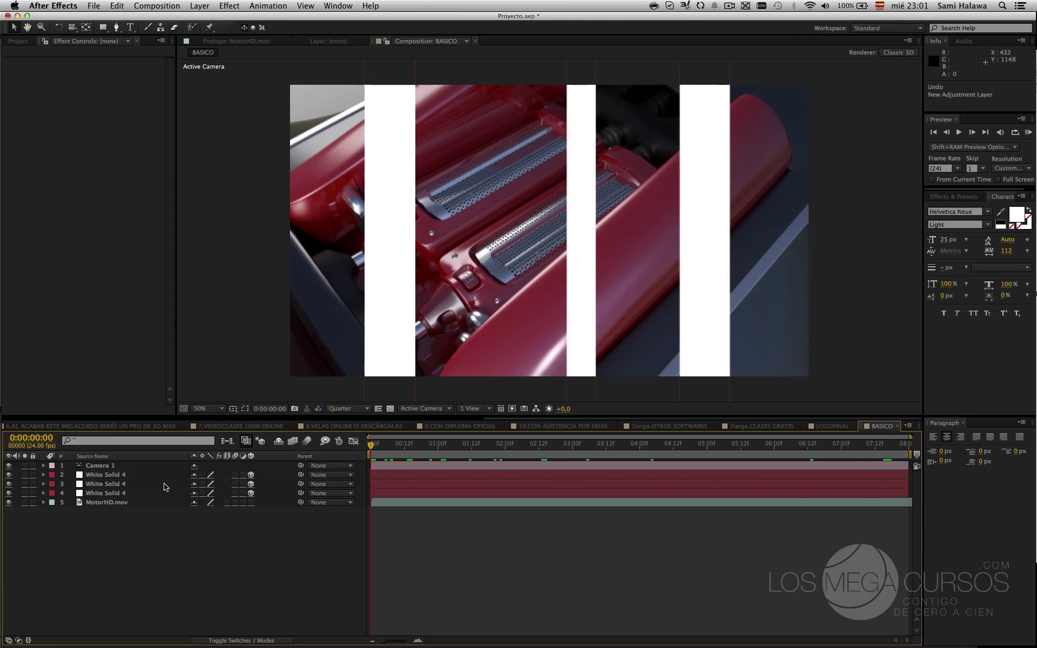
pyautogui.press('super+shift+z')
pyautogui.press('super+z')
# - Add a null object to BASICO to control the camera
pyautogui.press('super+alt+shift+y')
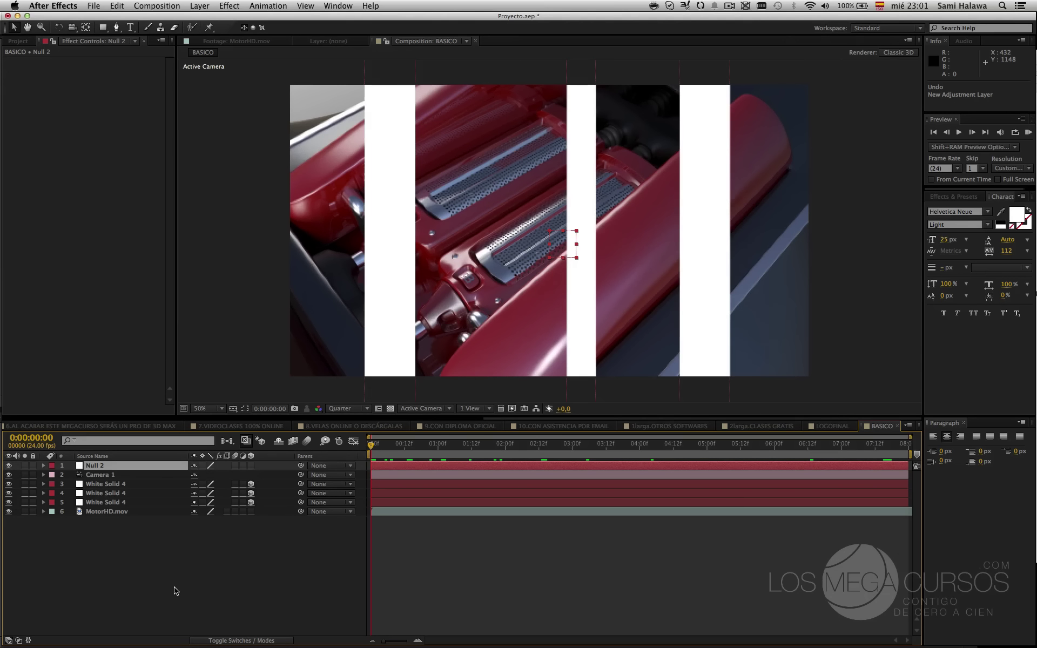
pyautogui.press('super+alt+shift+c')
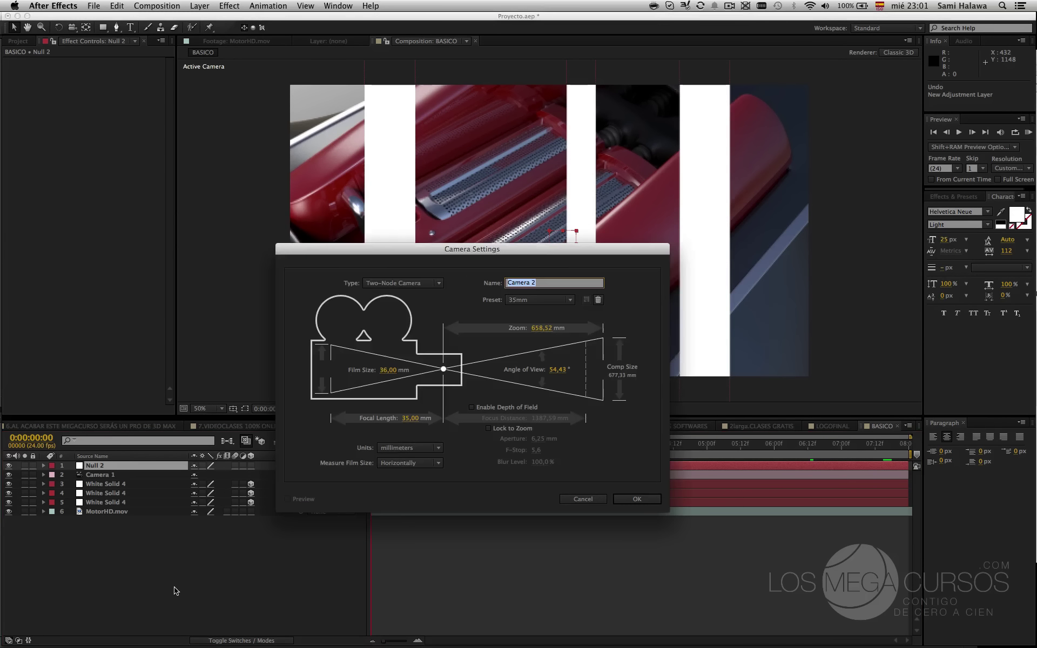
pyautogui.press('Return')
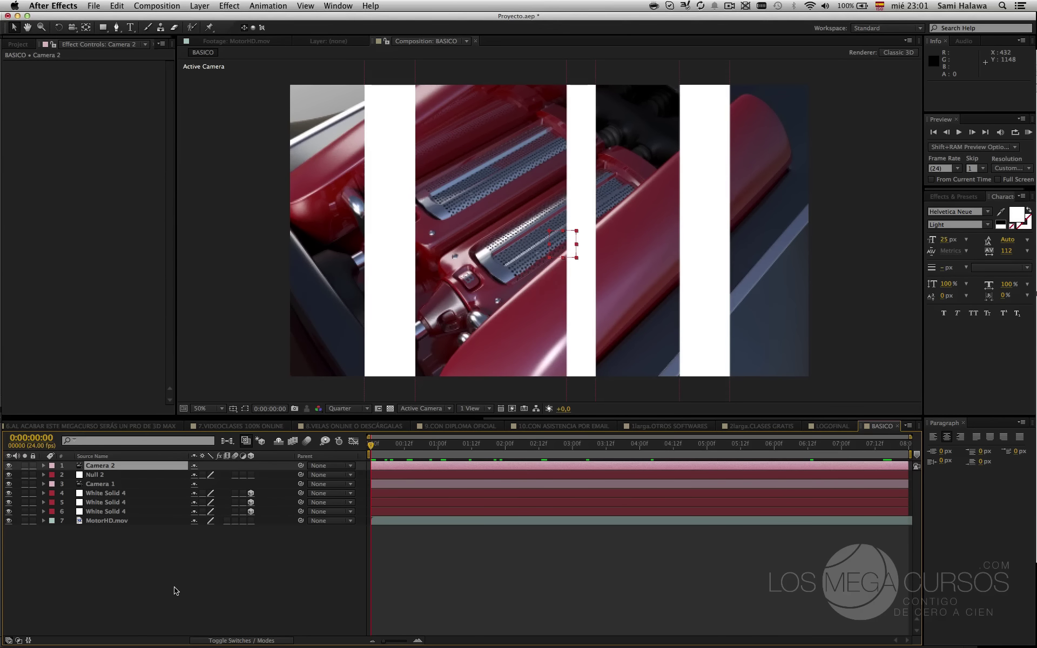
pyautogui.press('super+alt+shift+y')
pyautogui.keyDown('super'); pyautogui.click(136, 475); pyautogui.keyUp('super')
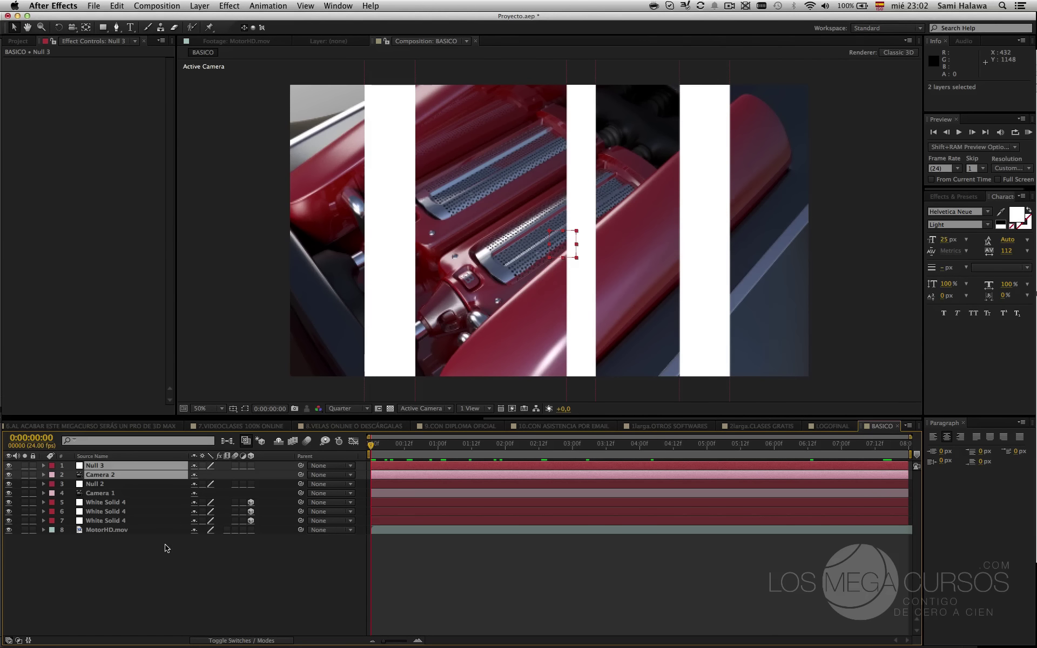
pyautogui.press('Delete')
pyautogui.click(209, 7)
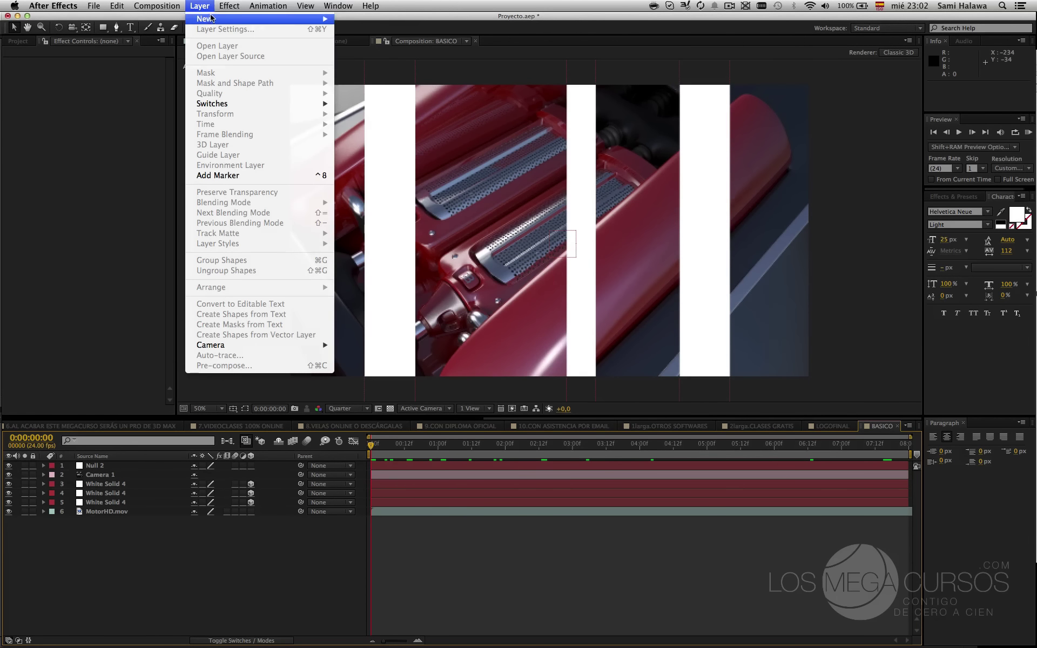
pyautogui.moveTo(212, 18)
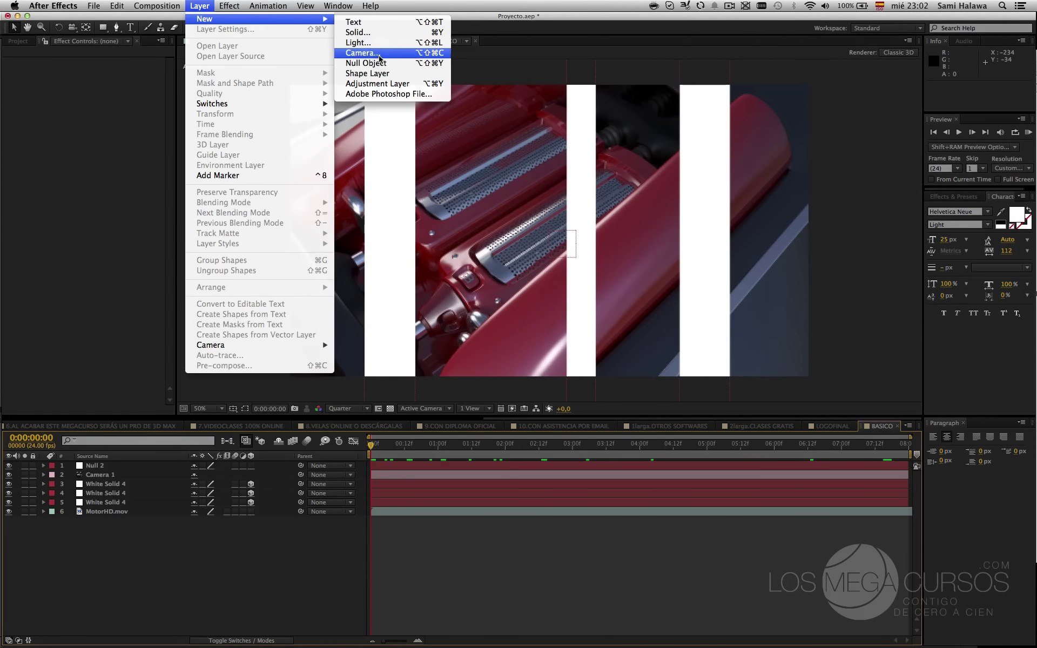
pyautogui.press('Escape')
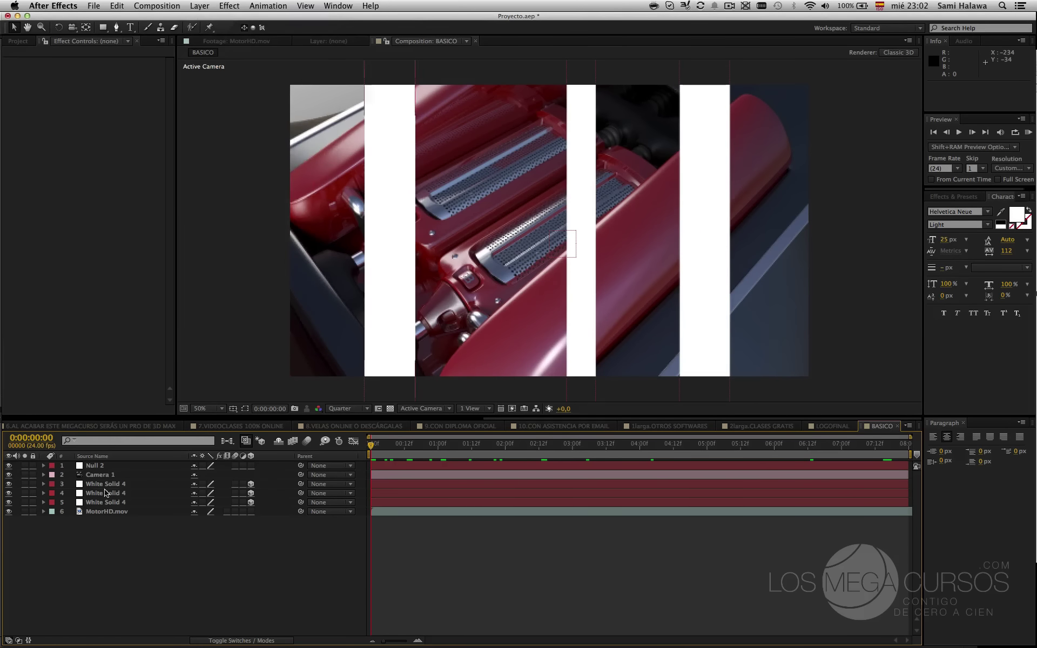
# - Make the Null 2 layer 3D and parent Camera 1 to it
pyautogui.click(99, 467)
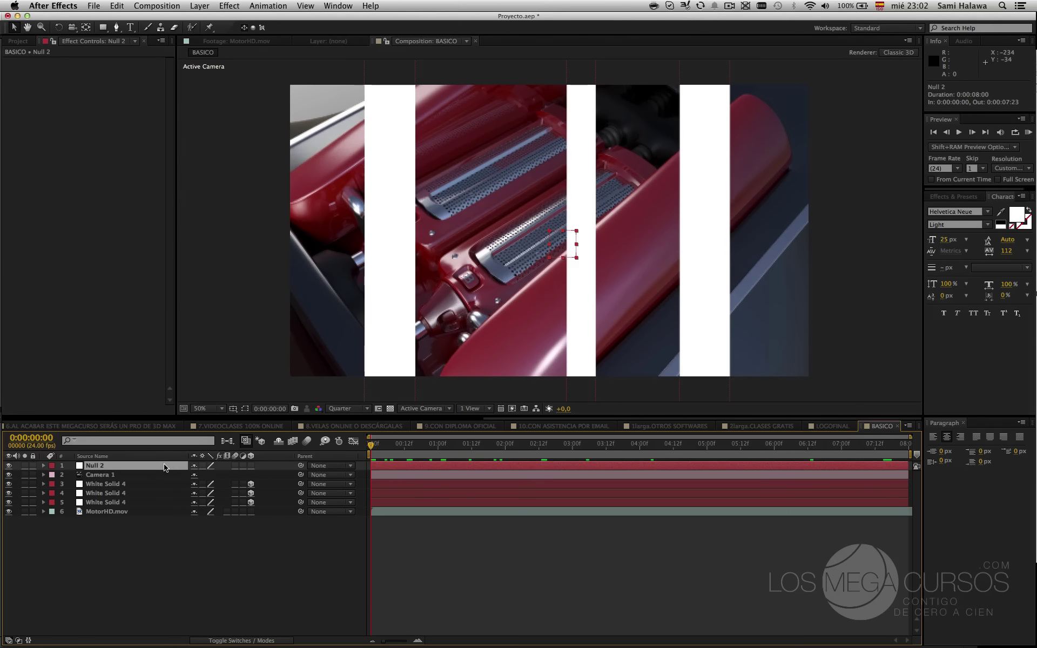
pyautogui.click(251, 465)
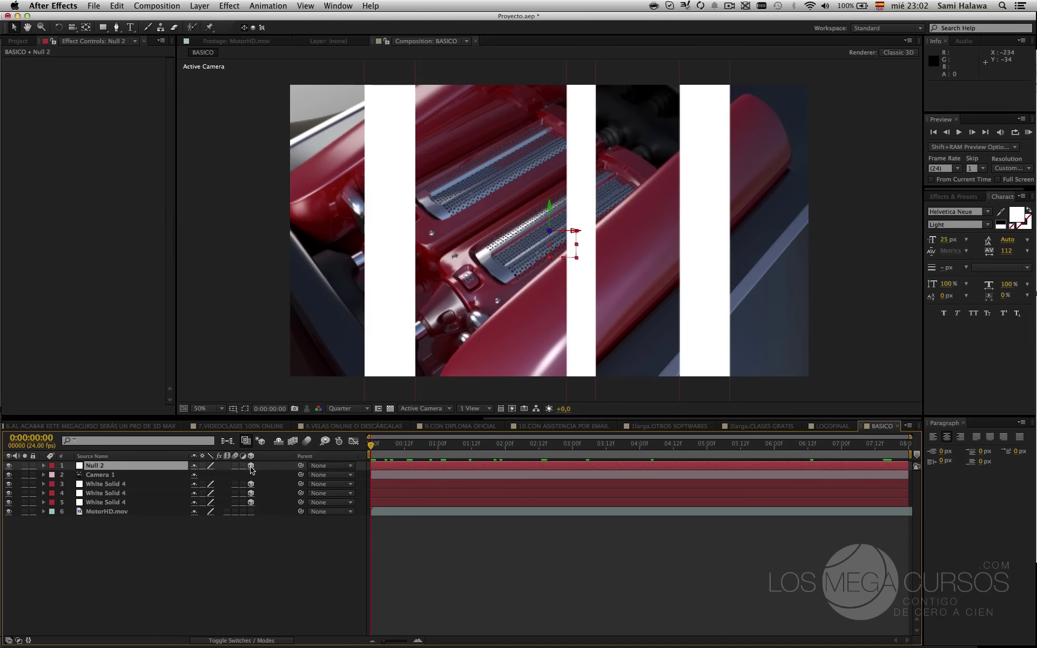
pyautogui.click(146, 475)
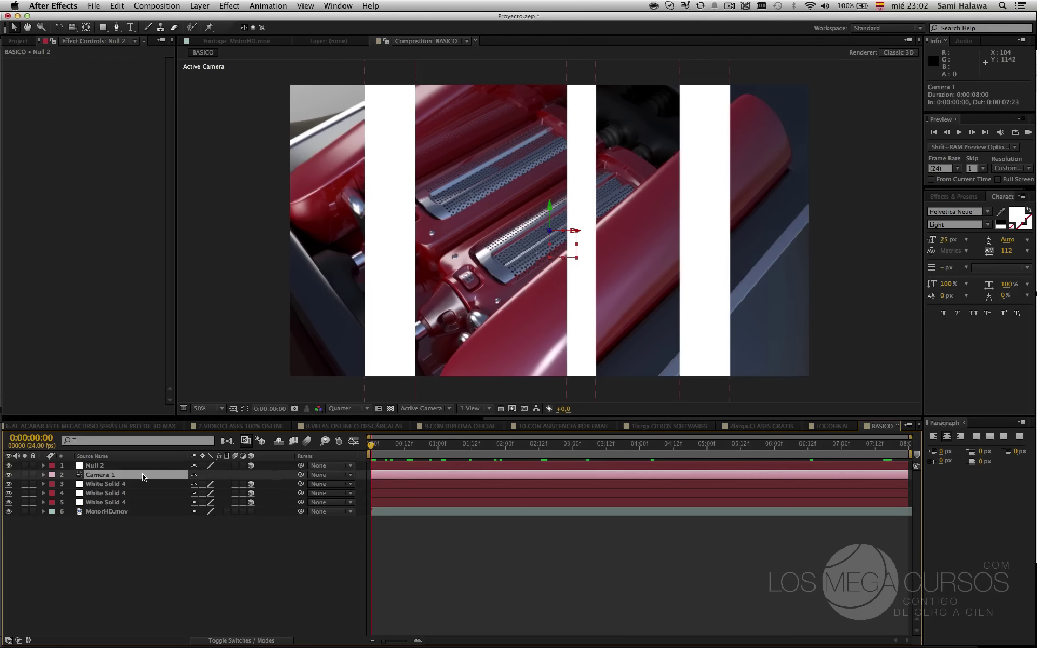
pyautogui.moveTo(301, 478); pyautogui.dragTo(97, 465)
# - Try moving Null 2 in the frame to test how it drives the camera, and undo the move
pyautogui.click(173, 469)
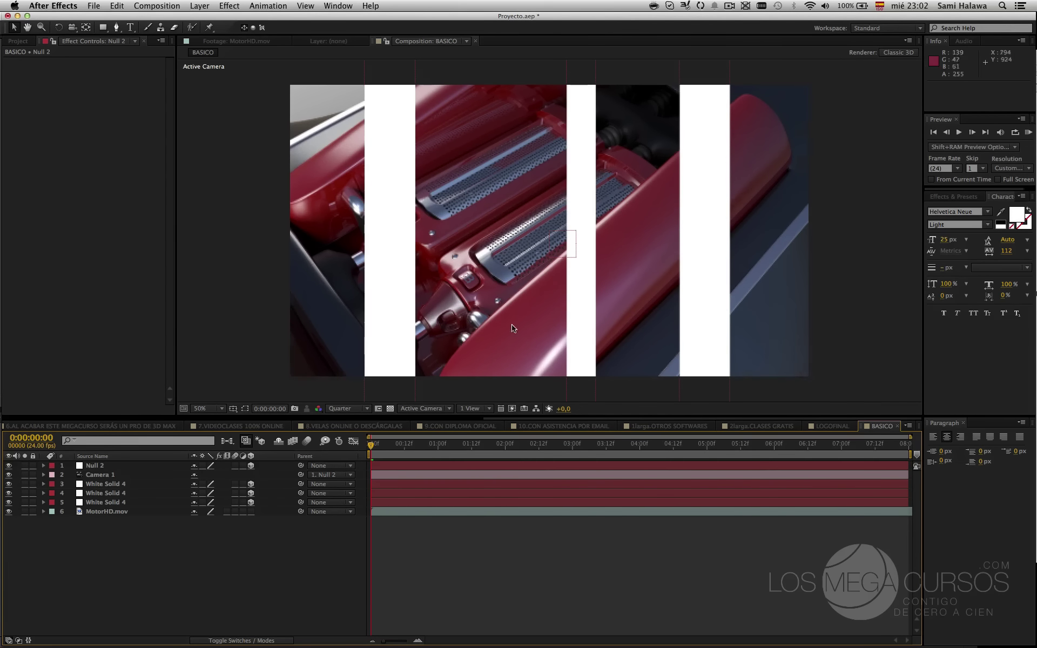
pyautogui.moveTo(561, 244); pyautogui.dragTo(559, 261)
pyautogui.press('cmd+z')
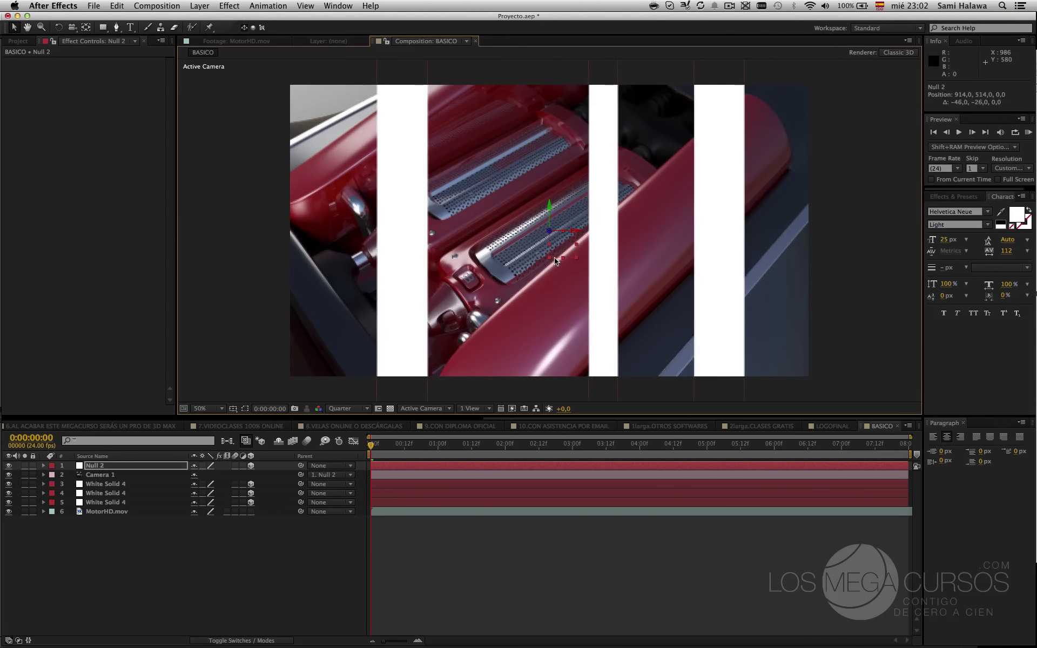
pyautogui.press('super+z')
# - View BASICO from Custom View 1 and select Camera 1 to inspect its relation to Null 2
pyautogui.click(424, 408)
pyautogui.click(459, 519)
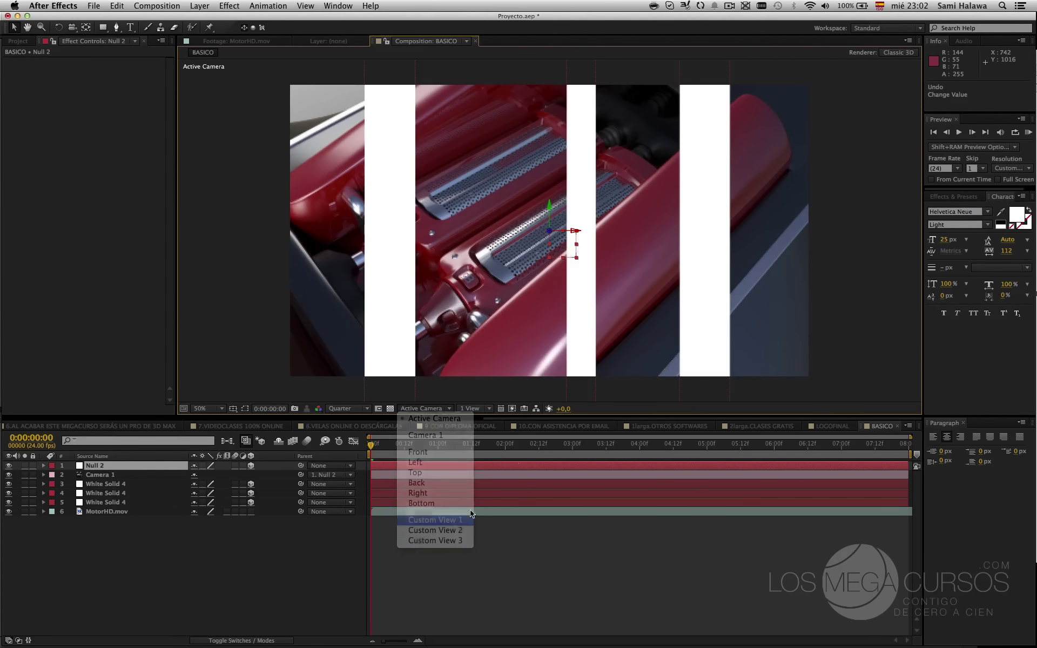
pyautogui.click(98, 478)
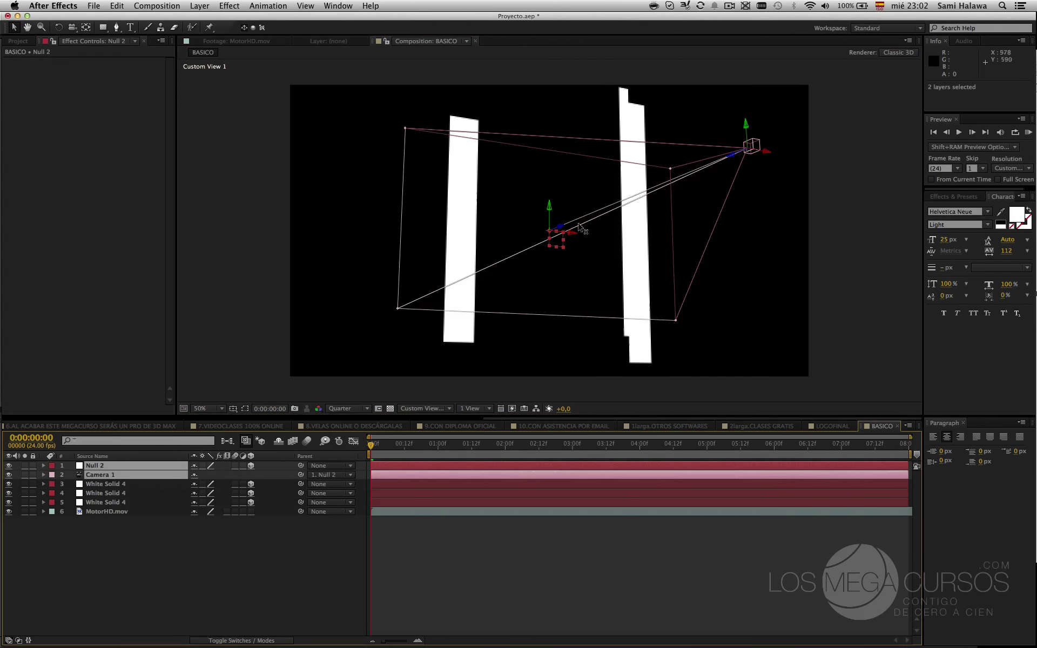
pyautogui.click(89, 609)
pyautogui.click(134, 478)
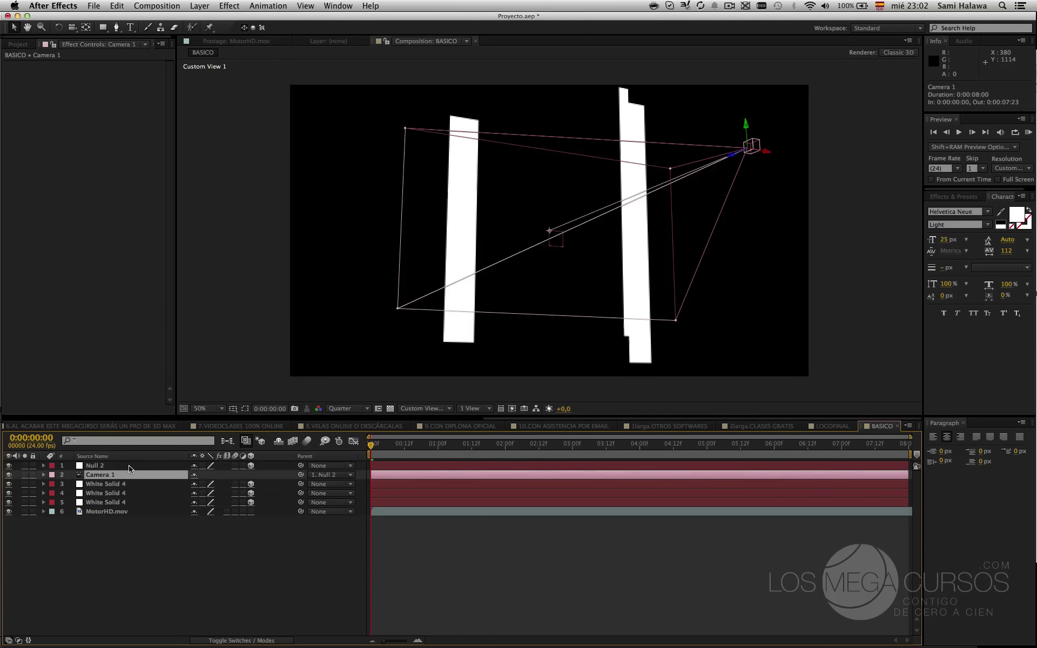
# - Try moving Null 2 in Custom View 1 to test the camera link, undo the move, and return to the Active Camera view
pyautogui.click(132, 466)
pyautogui.moveTo(554, 237); pyautogui.dragTo(411, 312)
pyautogui.press('super+z')
pyautogui.press('super+z')
pyautogui.press('super+z')
pyautogui.press('super+z')
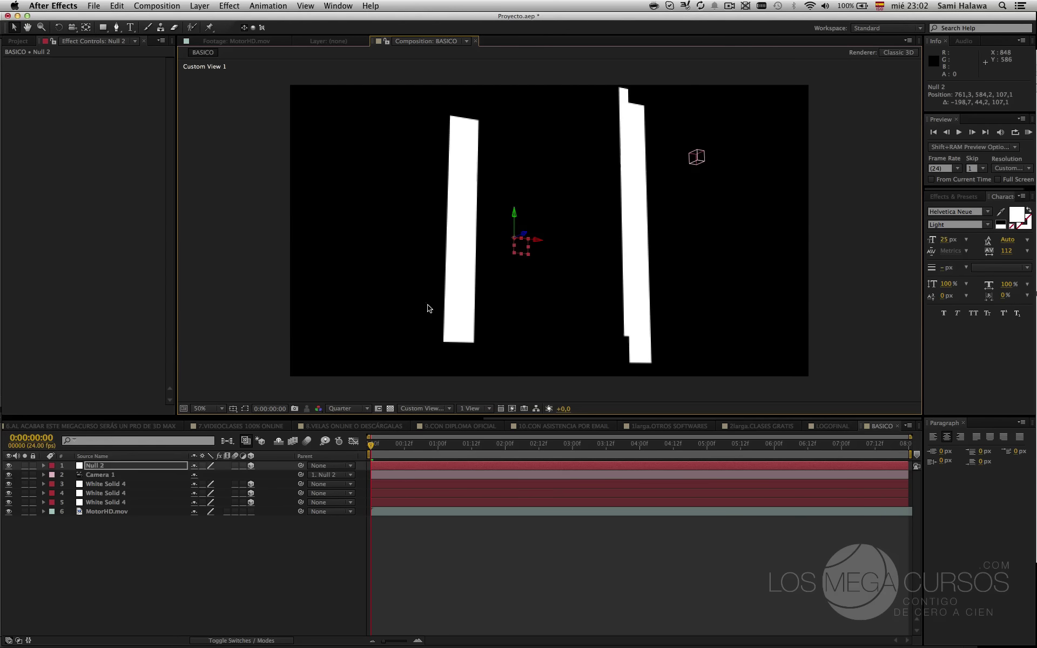
pyautogui.click(439, 402)
pyautogui.click(438, 408)
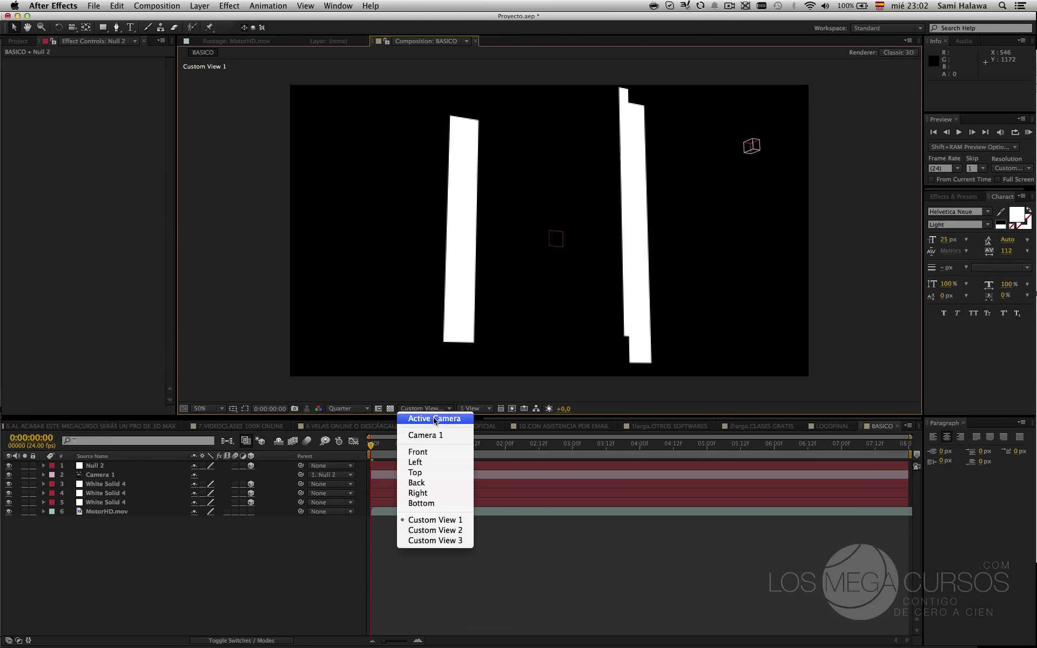
pyautogui.click(426, 417)
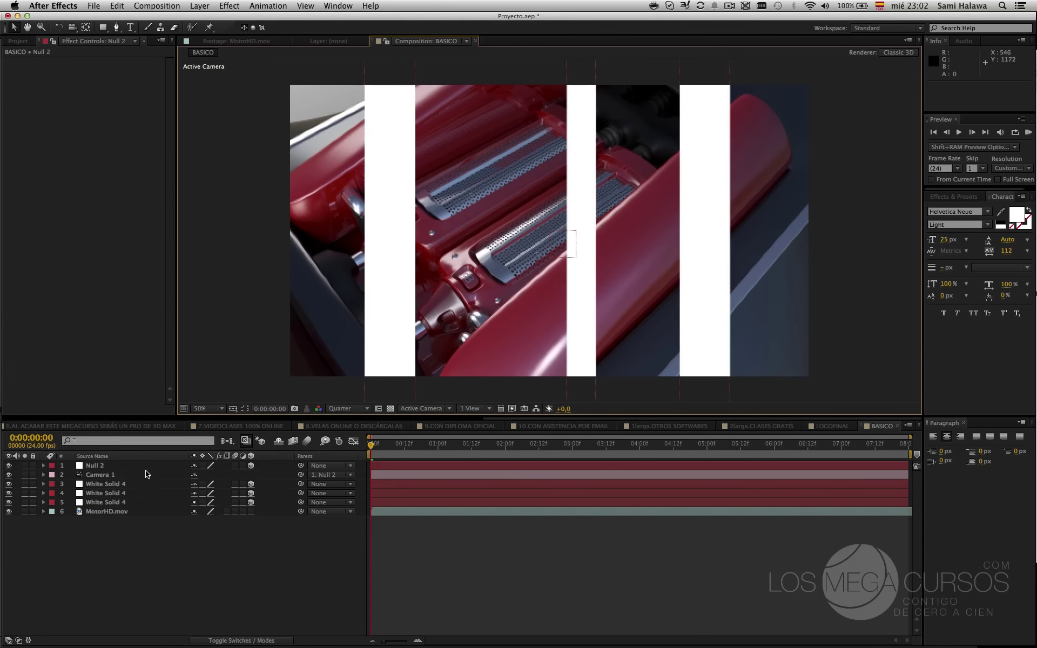
# - Inspect the selected Camera 1 from Custom View 1 and return to the Active Camera view
pyautogui.click(144, 468)
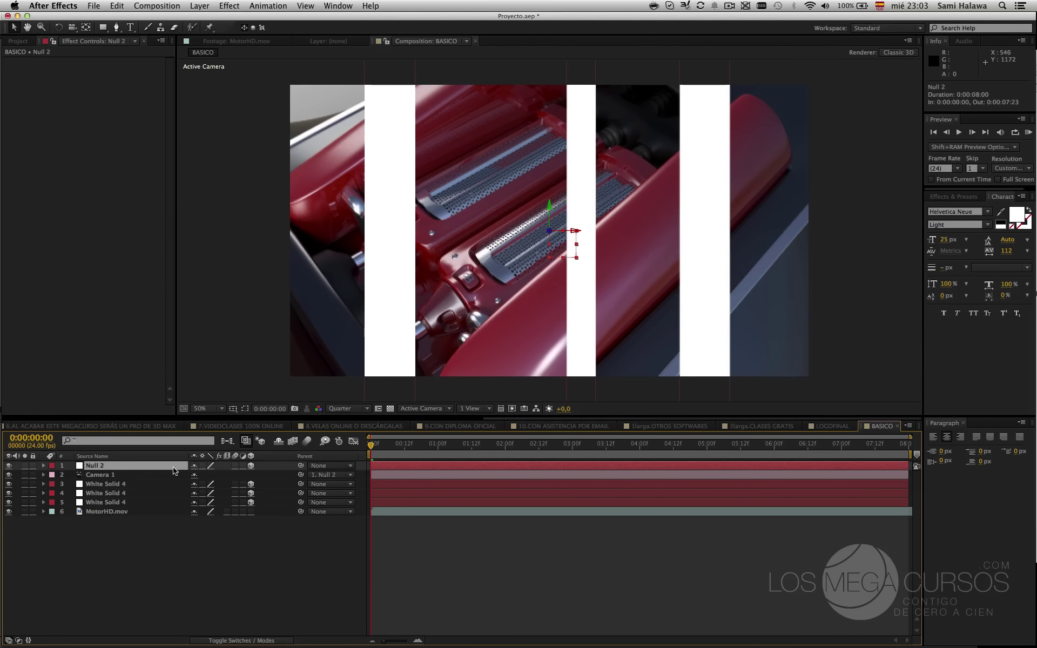
pyautogui.click(103, 477)
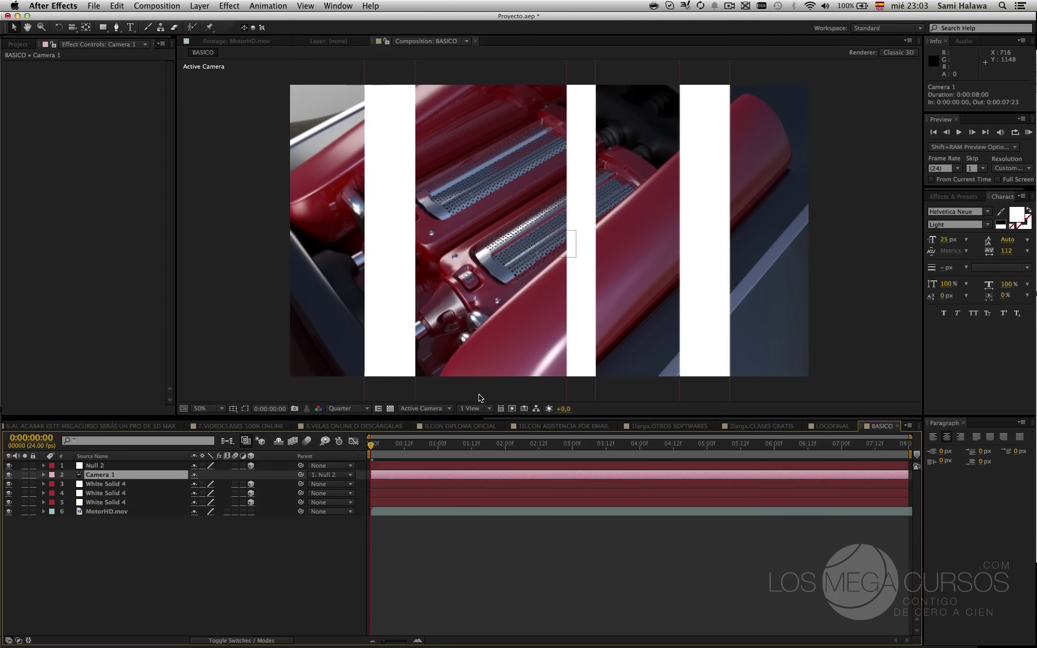
pyautogui.click(449, 408)
pyautogui.click(447, 520)
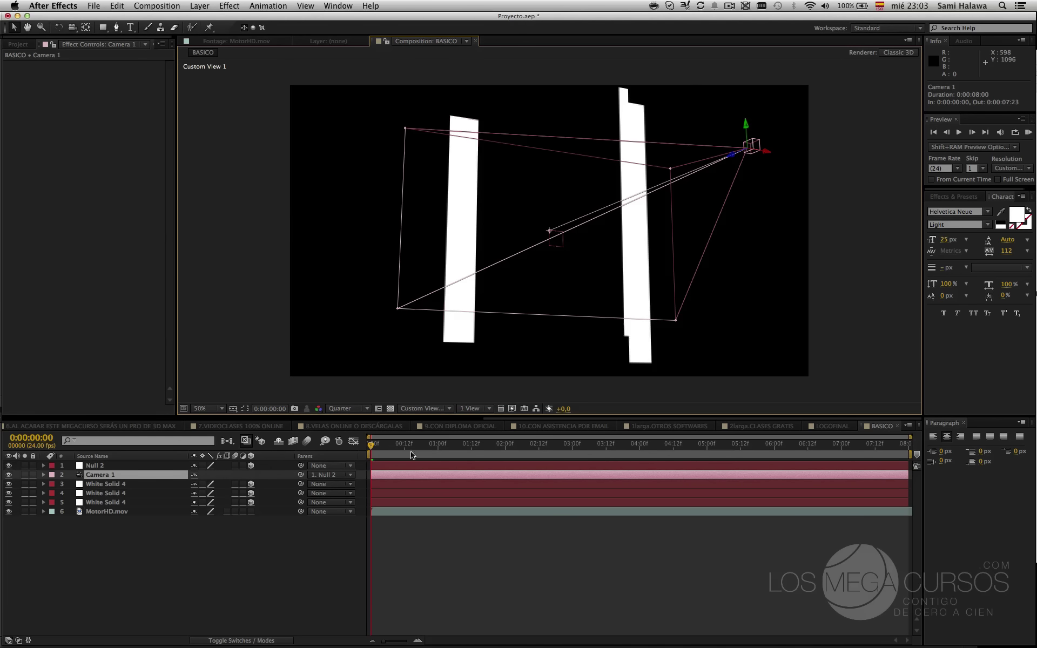
pyautogui.click(435, 408)
pyautogui.click(459, 419)
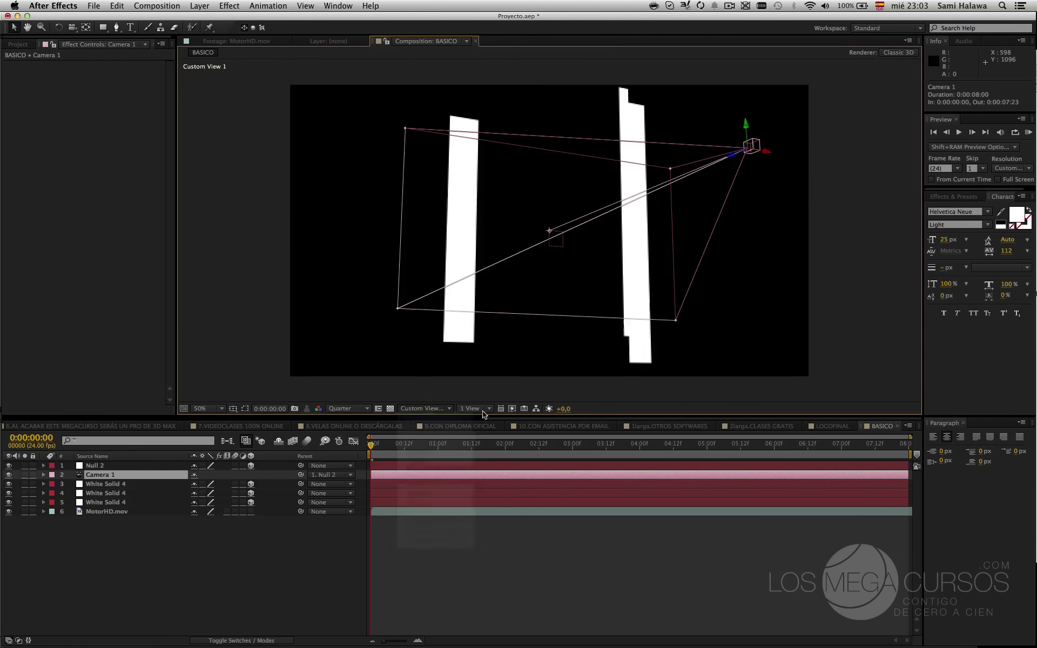
# - Move Null 2 along Z to -304 and set its first Position keyframe at 0:00:00:00
pyautogui.click(121, 465)
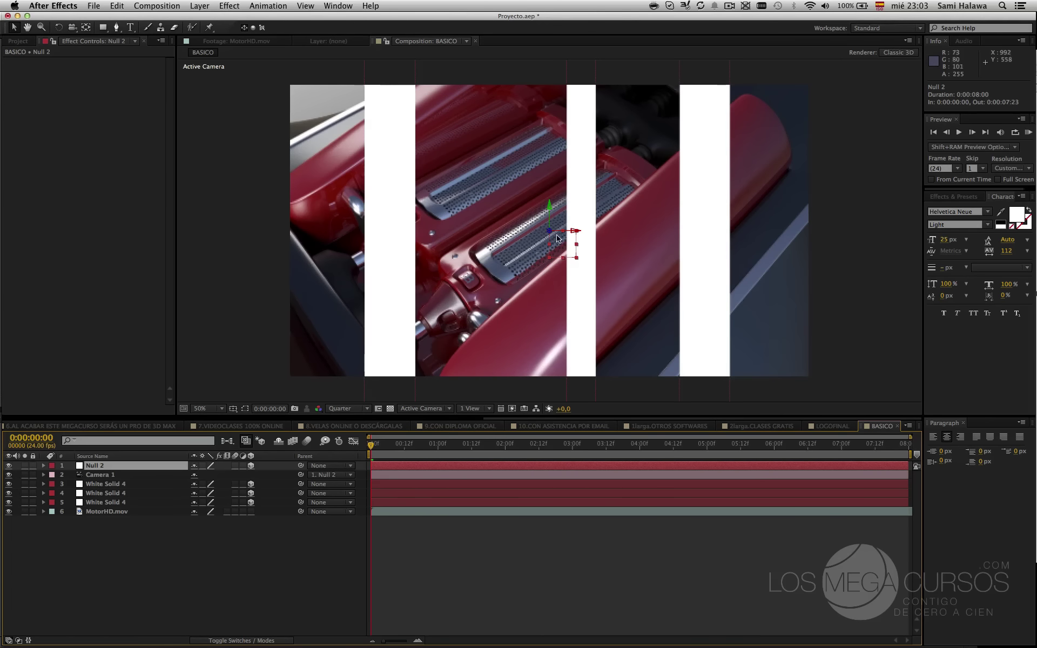
pyautogui.moveTo(550, 233); pyautogui.dragTo(679, 282)
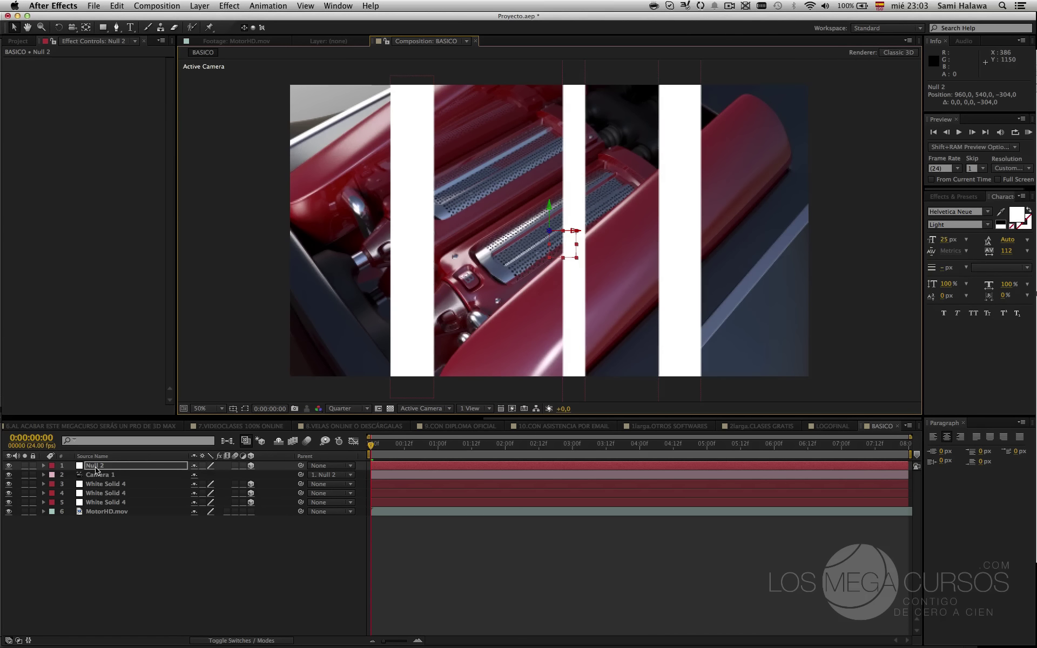
pyautogui.click(64, 467)
pyautogui.press('p')
pyautogui.click(71, 475)
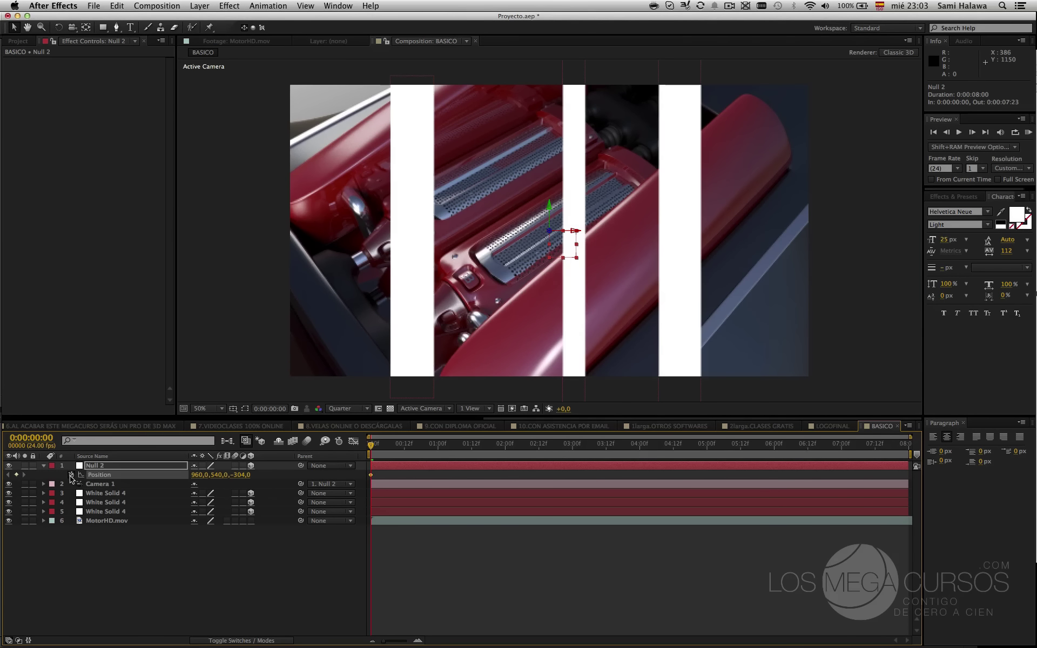
# - At 0:00:07:23, move Null 2 along Z to 134 to create its end Position keyframe
pyautogui.press('End')
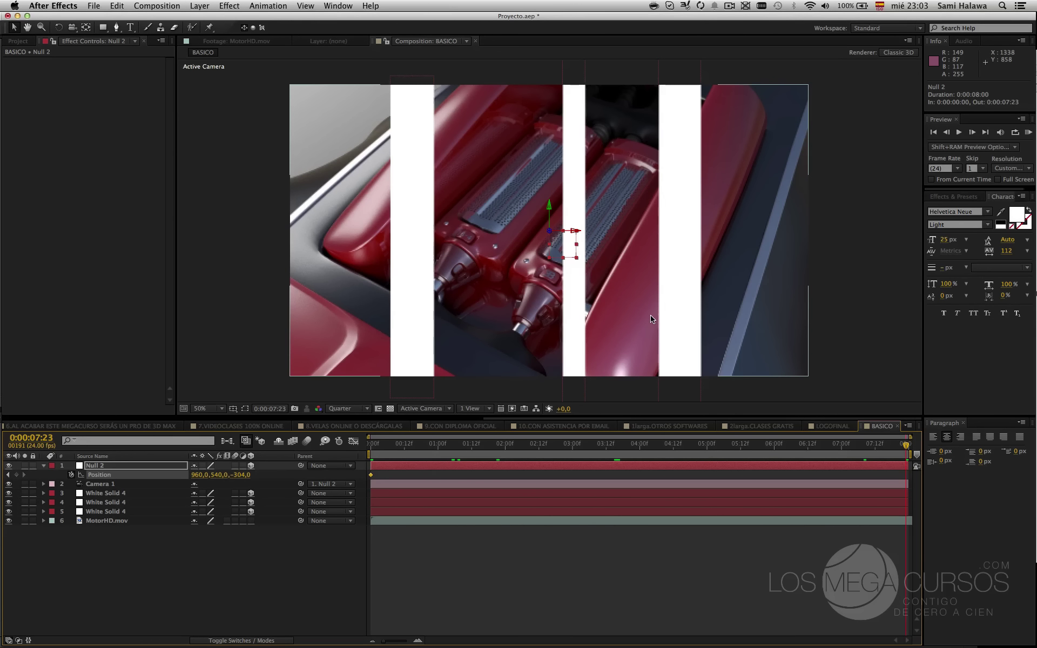
pyautogui.click(455, 449)
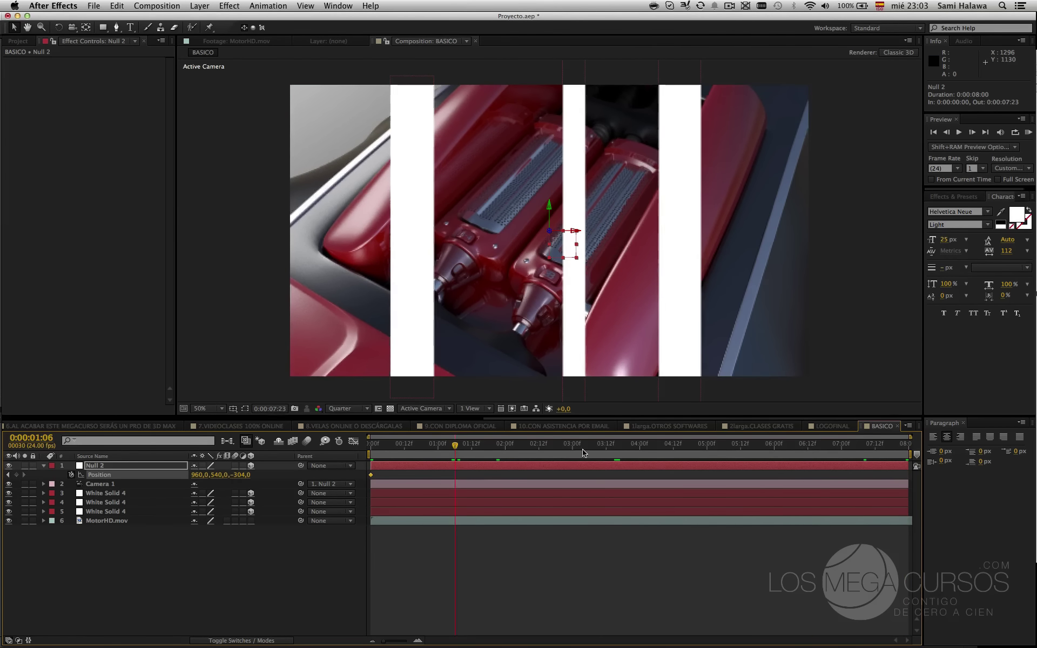
pyautogui.moveTo(584, 452); pyautogui.dragTo(964, 431)
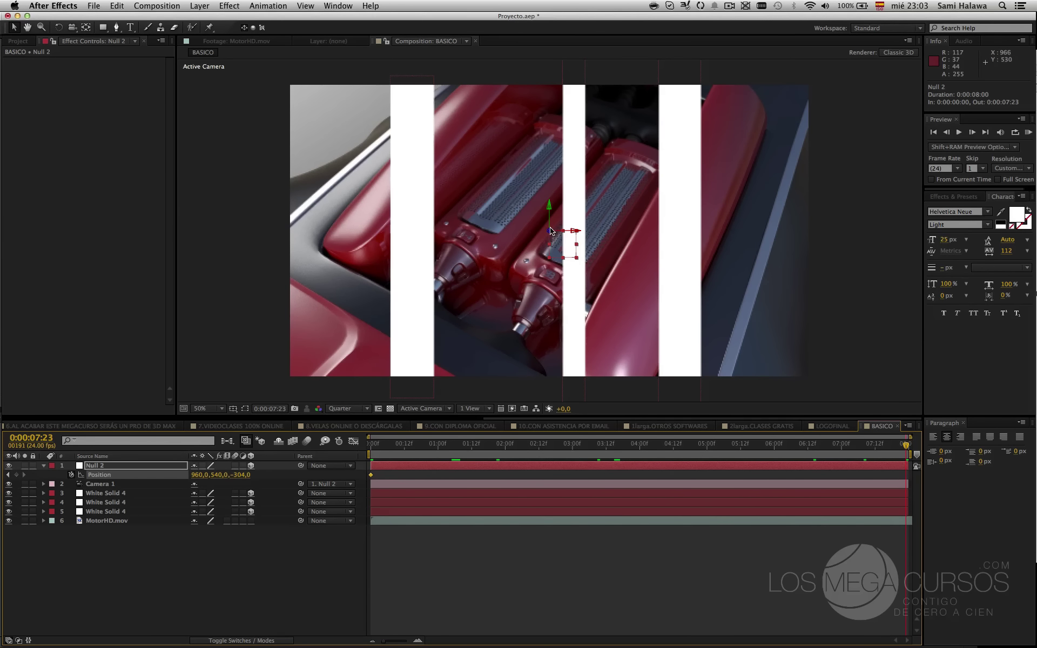
pyautogui.moveTo(551, 232); pyautogui.dragTo(549, 350)
# - Preview the camera move, hide the MotorHD.mov layer, and preview the white strips alone
pyautogui.press('space')
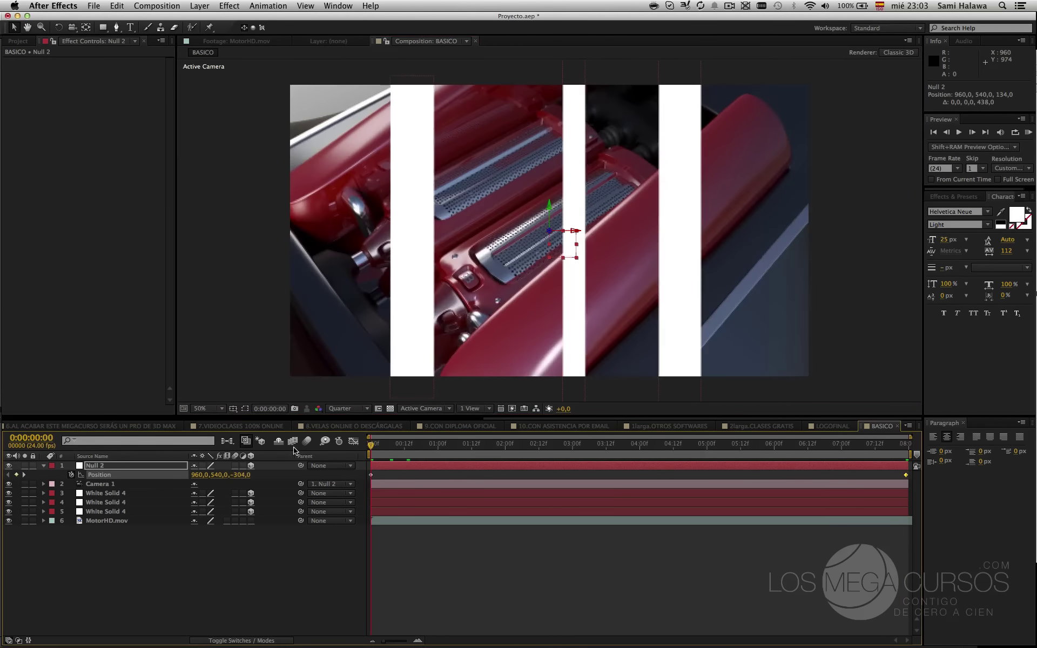
pyautogui.press('space')
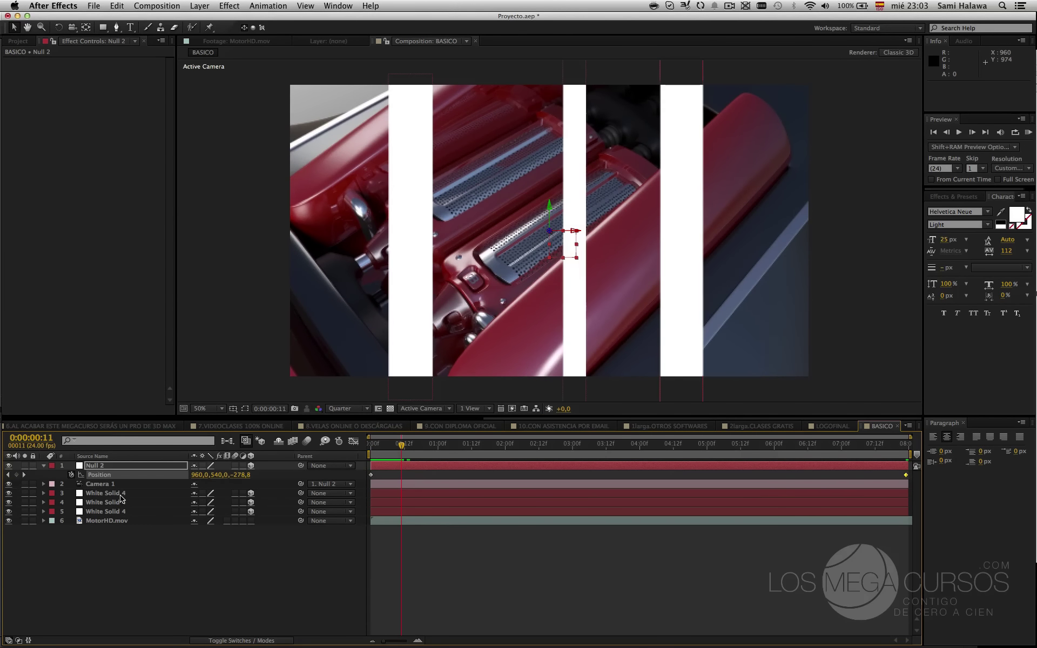
pyautogui.click(9, 529)
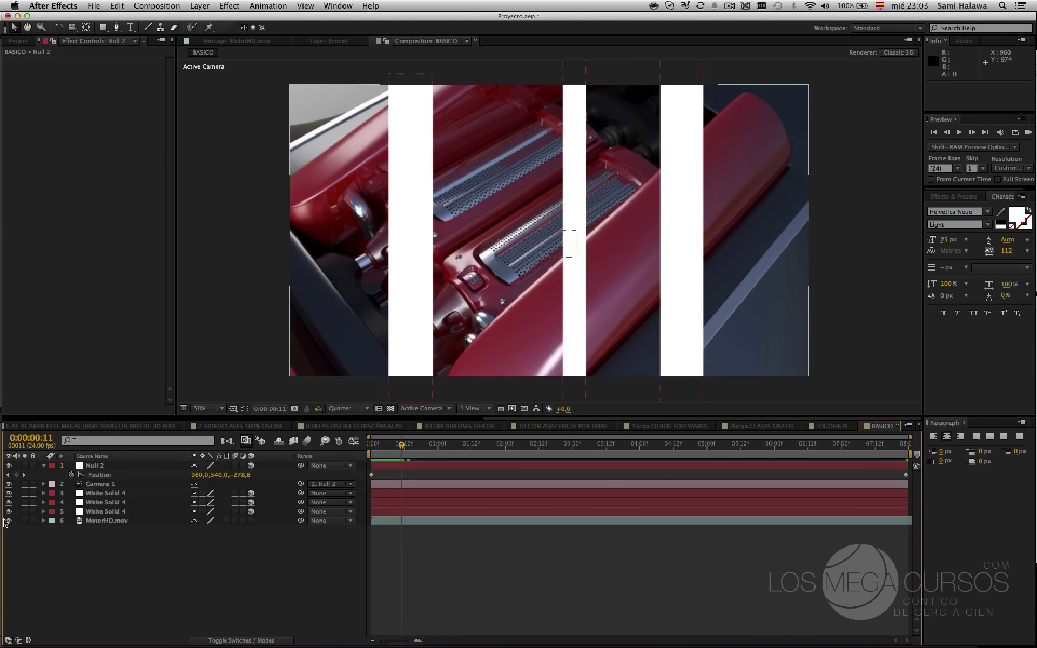
pyautogui.click(8, 520)
pyautogui.press('space')
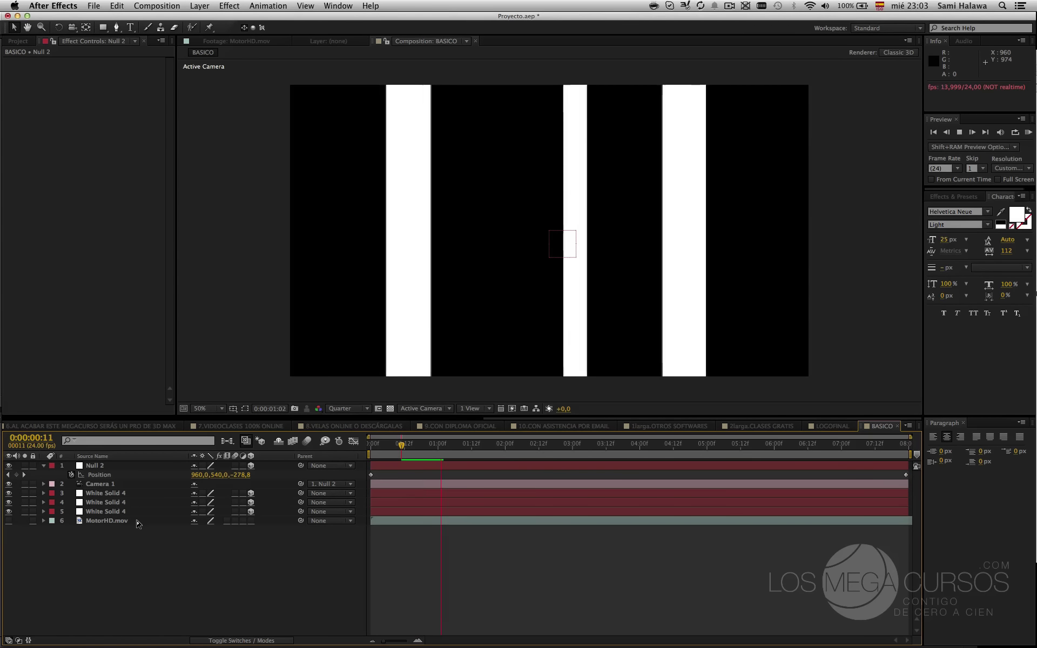
# - Preview the camera animation from Custom View 1 with Camera 1 selected, stopping at 0:00:01:03
pyautogui.click(424, 408)
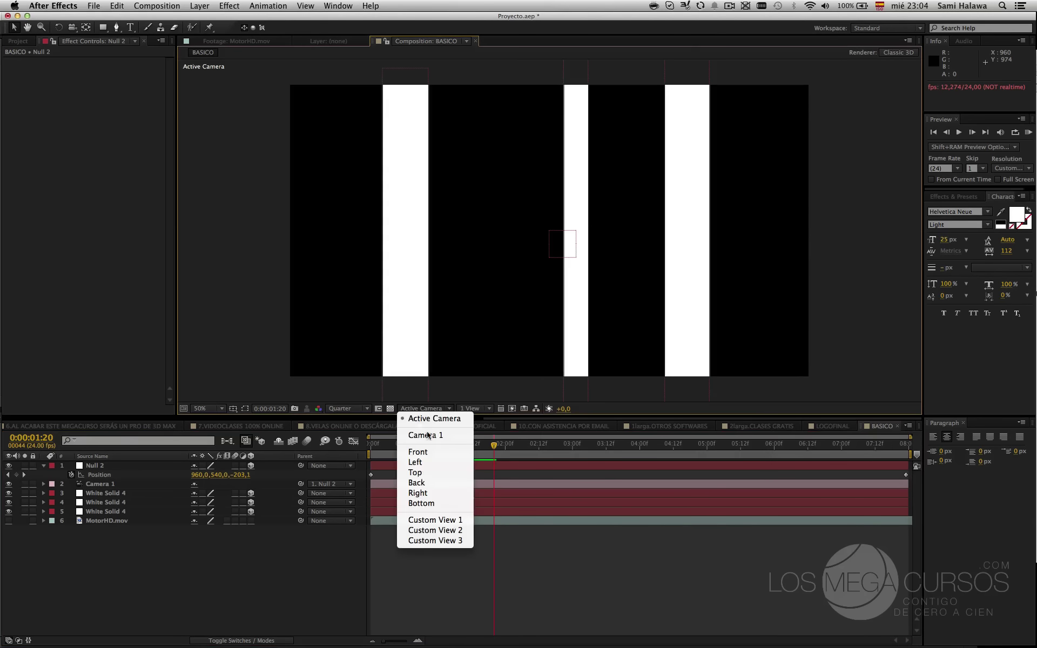
pyautogui.click(432, 519)
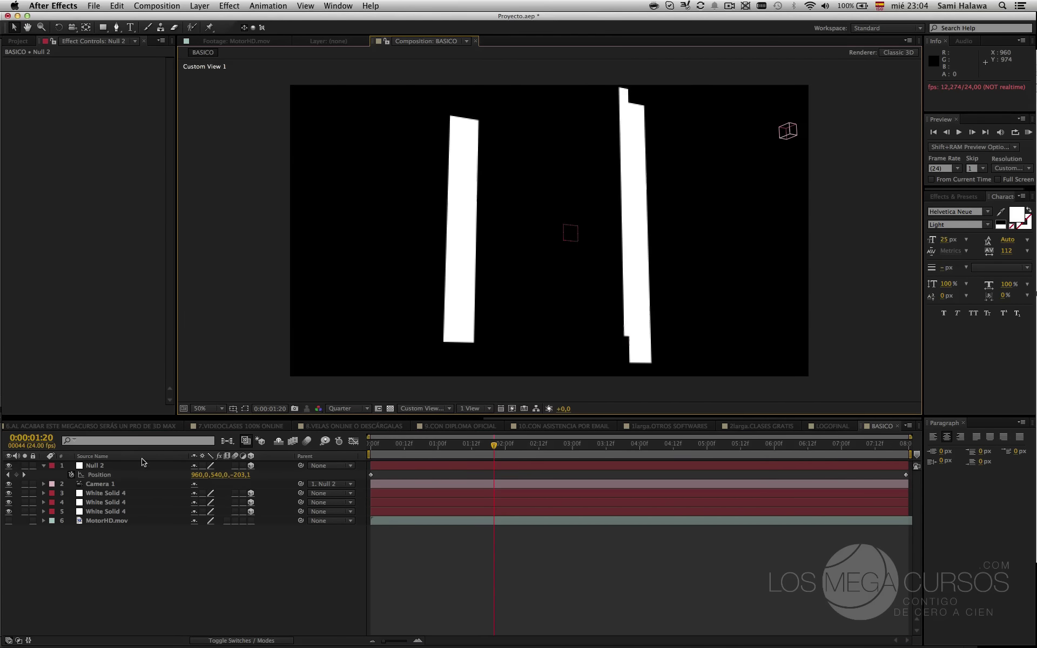
pyautogui.click(139, 484)
pyautogui.press('space')
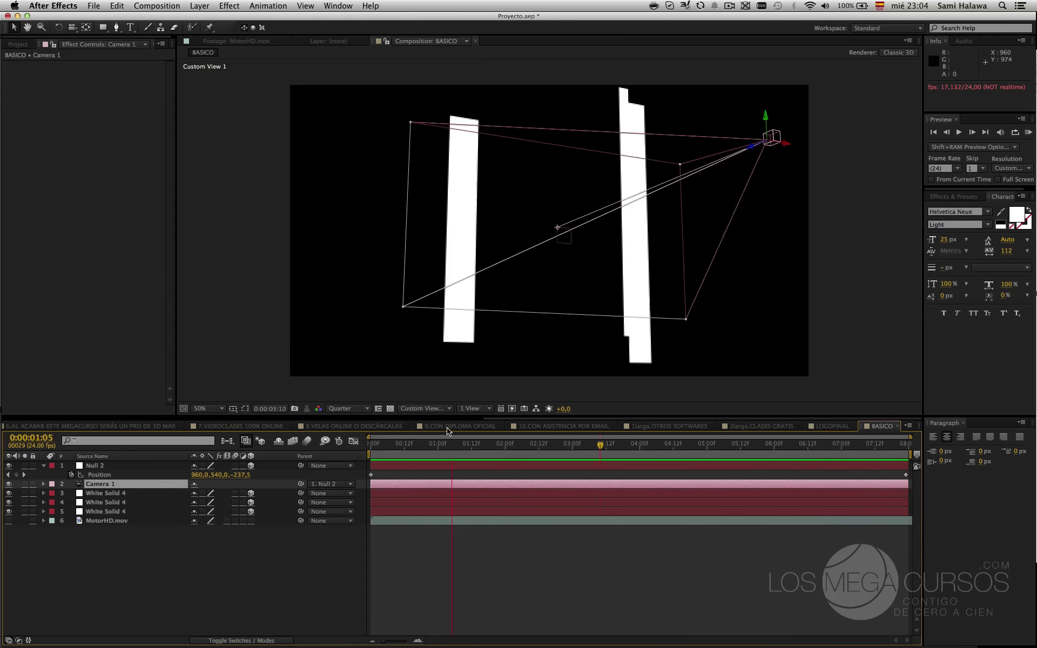
pyautogui.click(446, 444)
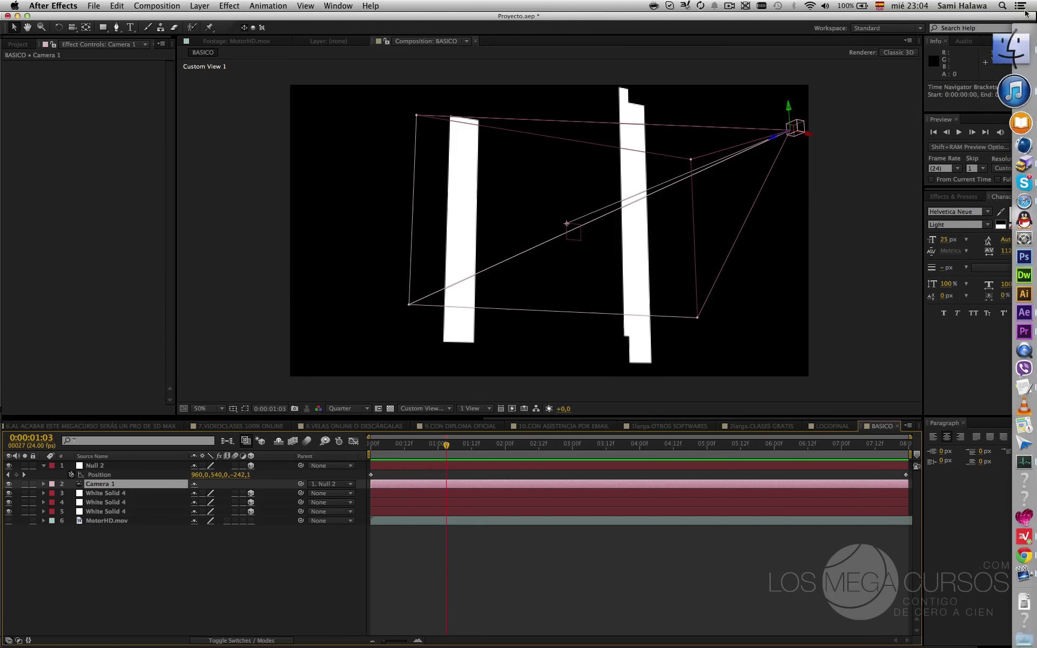
# - Switch to Finder, play and scrub the reference movie 2.CON EL MEGACURSO DE 3D MAX "PRO EN 35H".mov, and return to After Effects
pyautogui.click(1032, 37)
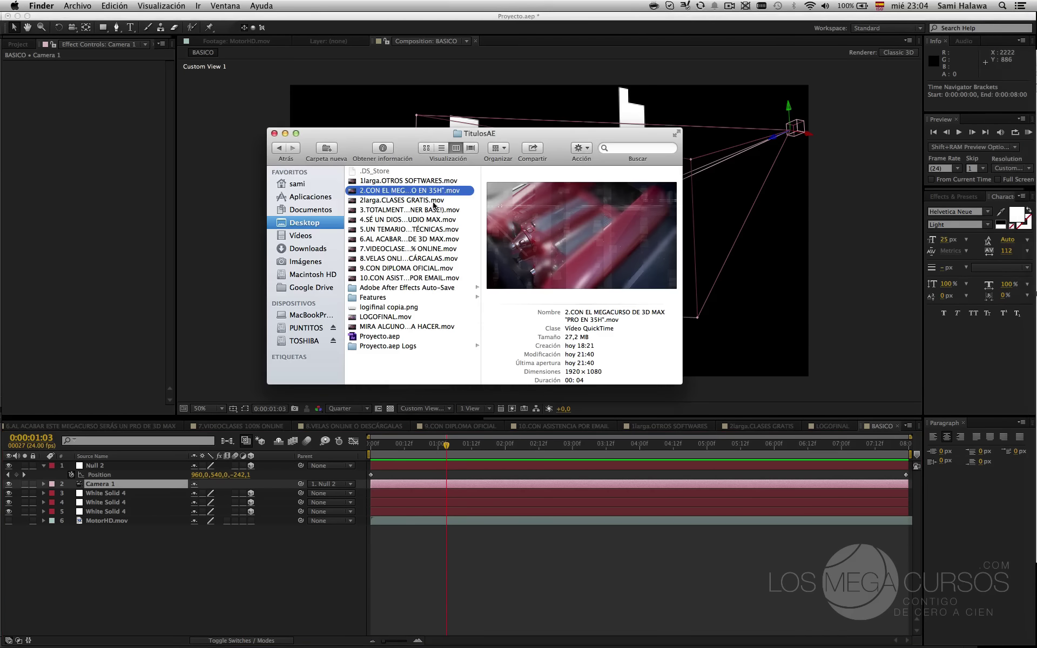
pyautogui.press('space')
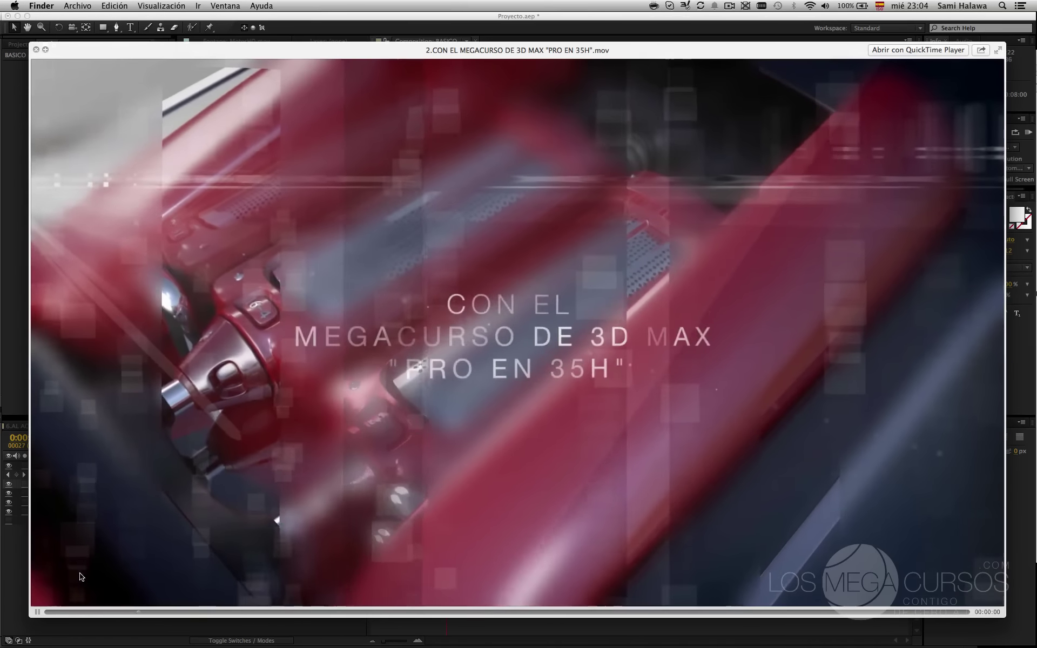
pyautogui.click(38, 612)
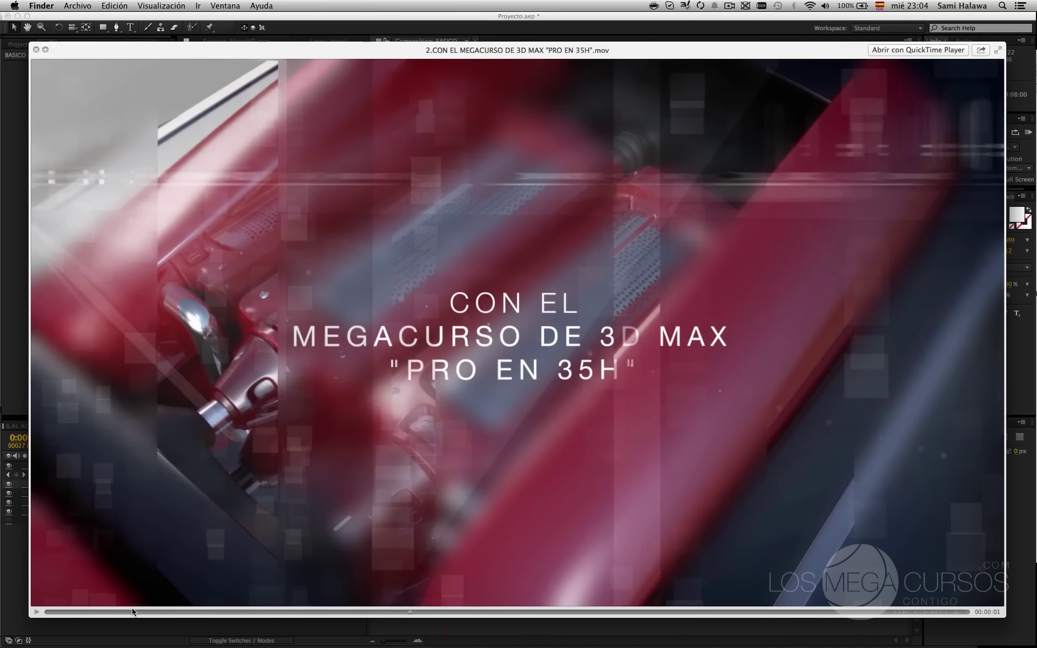
pyautogui.moveTo(133, 610); pyautogui.dragTo(550, 620)
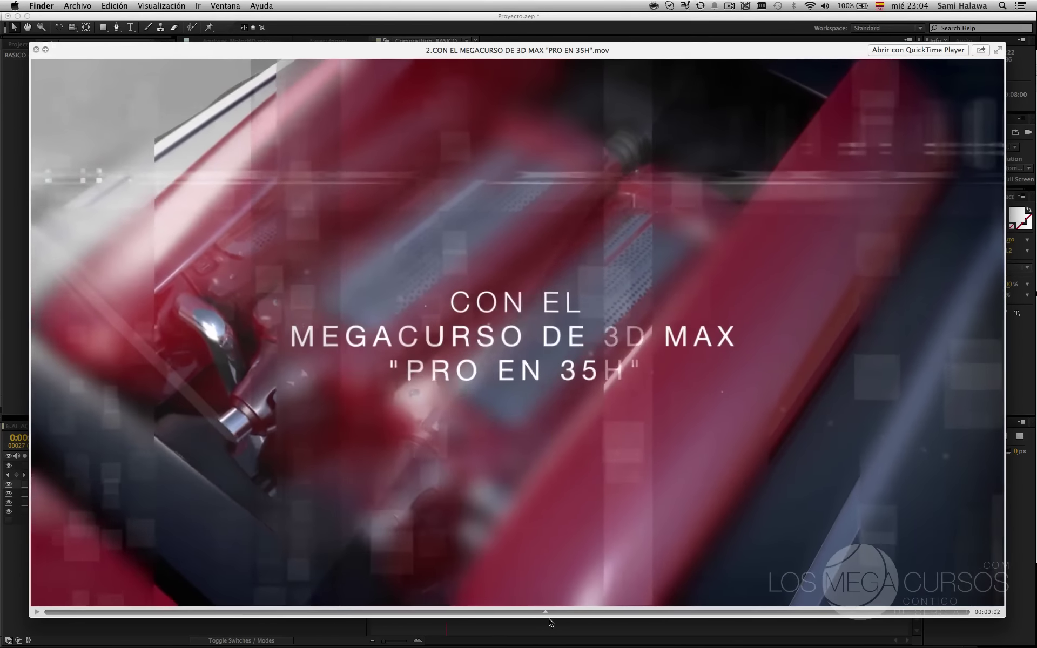
pyautogui.press('space')
pyautogui.press('space')
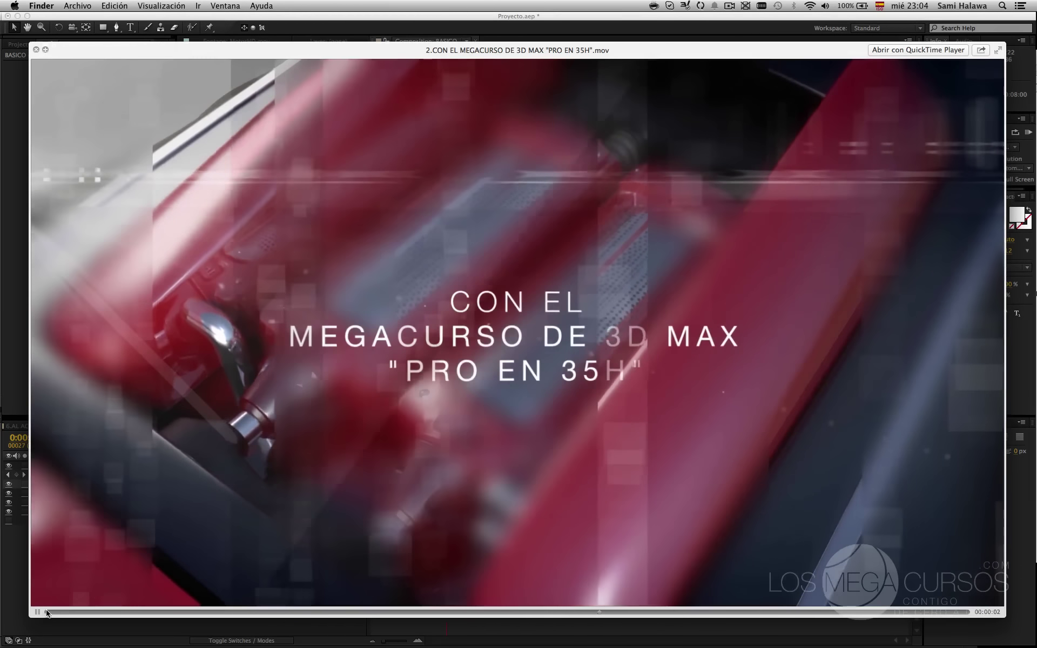
pyautogui.press('space')
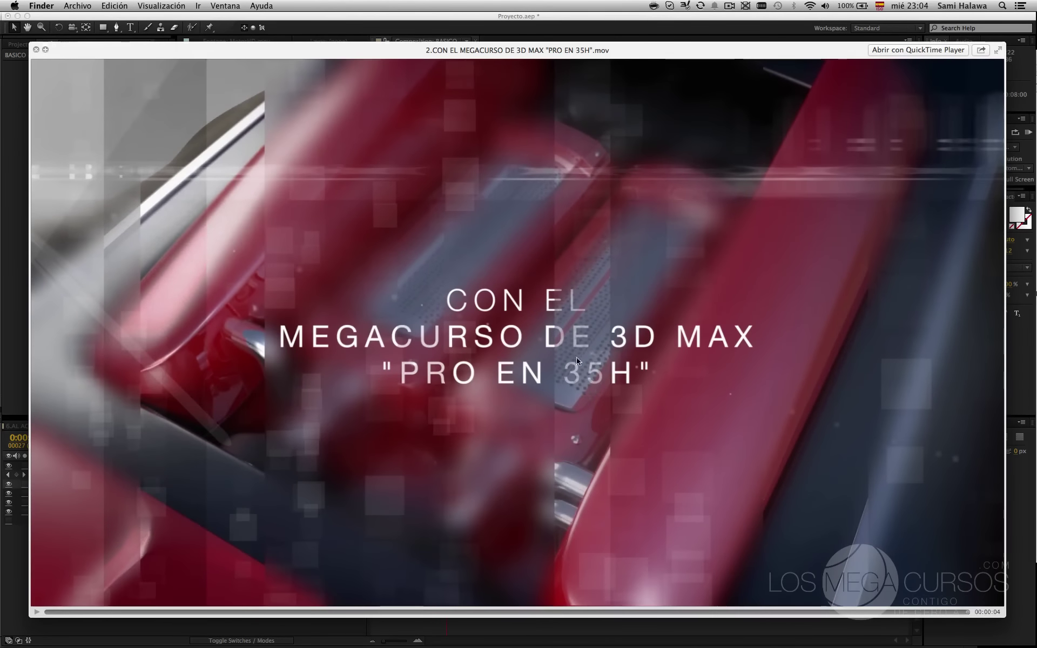
pyautogui.click(37, 611)
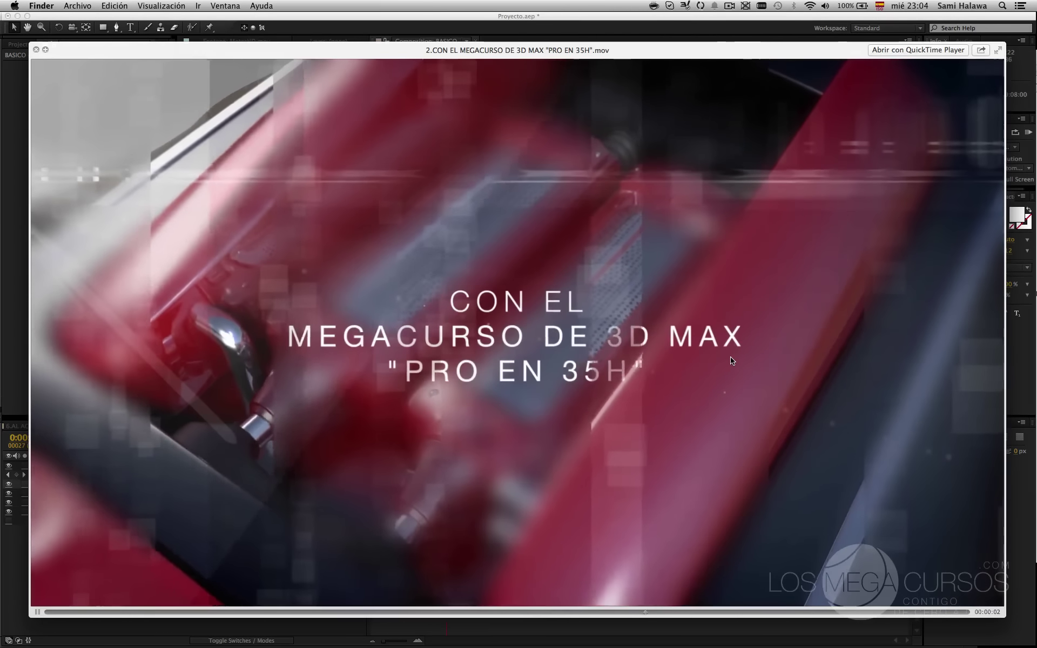
pyautogui.press('space')
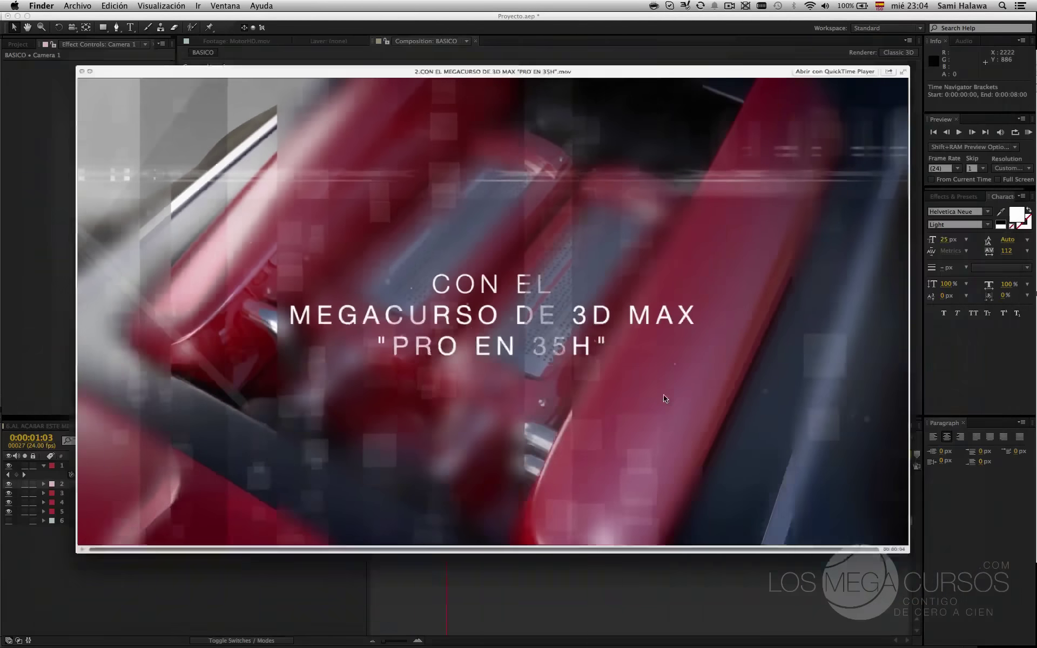
pyautogui.click(204, 361)
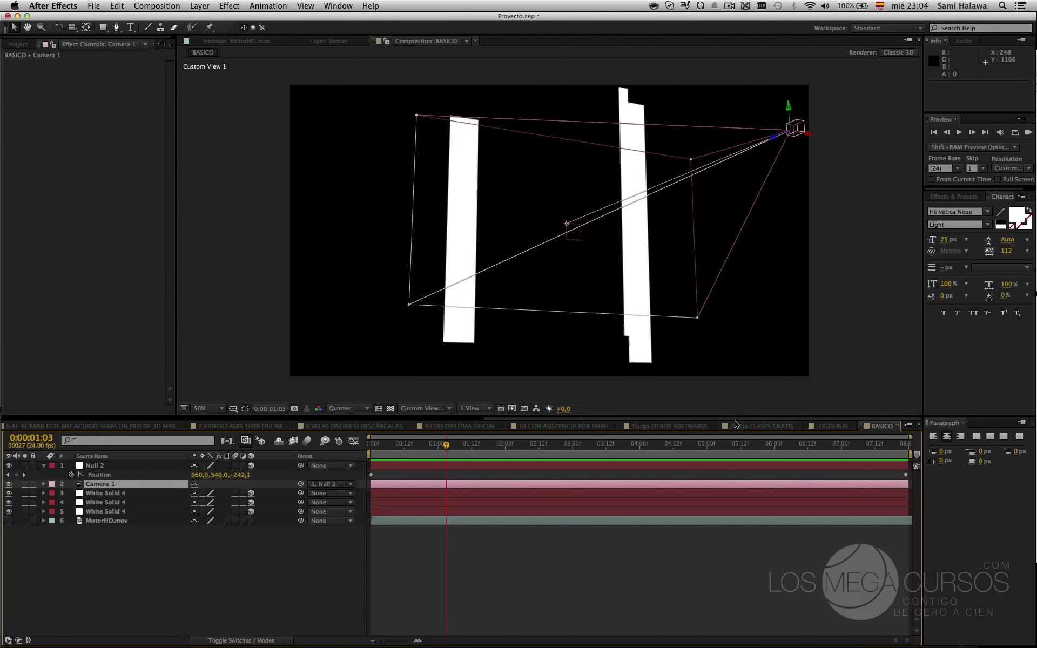
# - Return BASICO to the Active Camera view and show the MotorHD.mov layer again
pyautogui.click(438, 409)
pyautogui.click(437, 421)
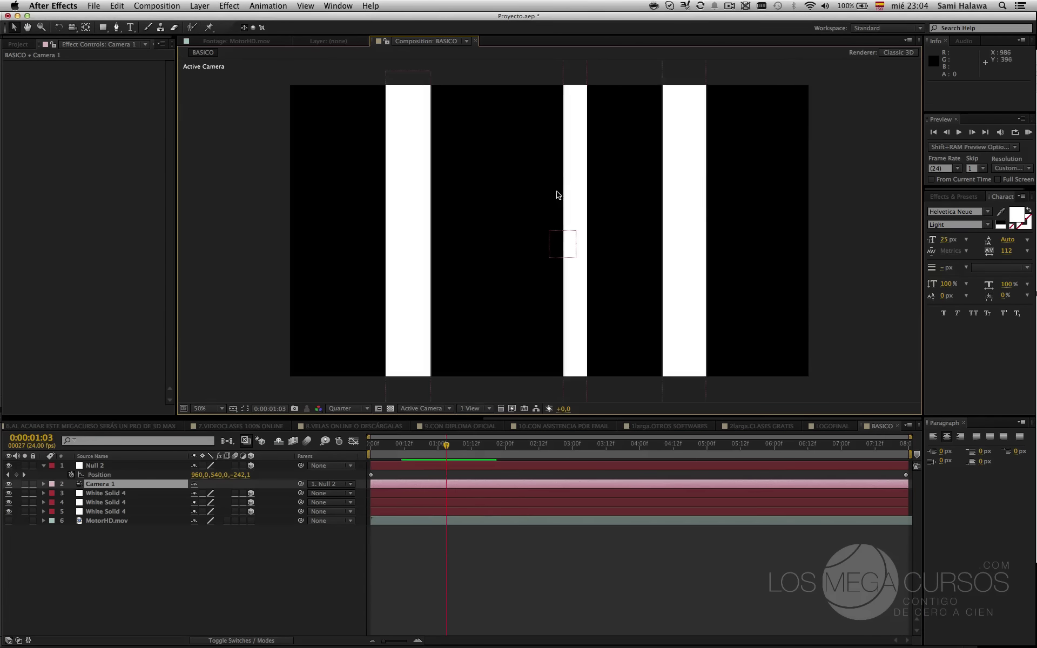
pyautogui.click(8, 521)
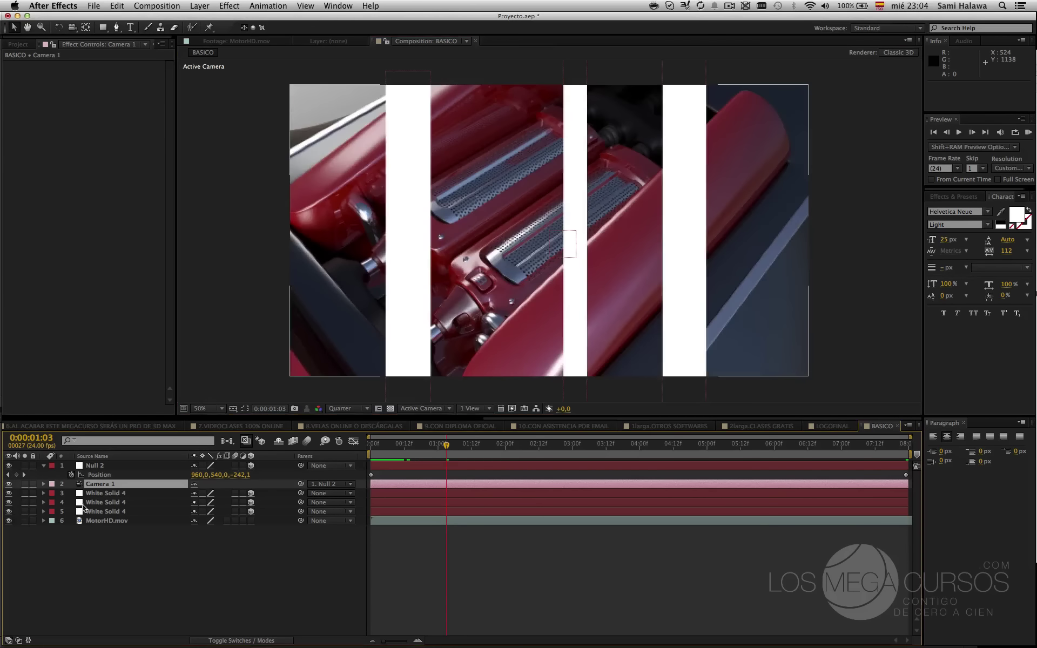
# - Set Null 2's Position at 0:00:07:23 to 960, 540, 248, scrub through the move, and return to the first frame
pyautogui.moveTo(444, 443); pyautogui.dragTo(441, 443)
pyautogui.press('End')
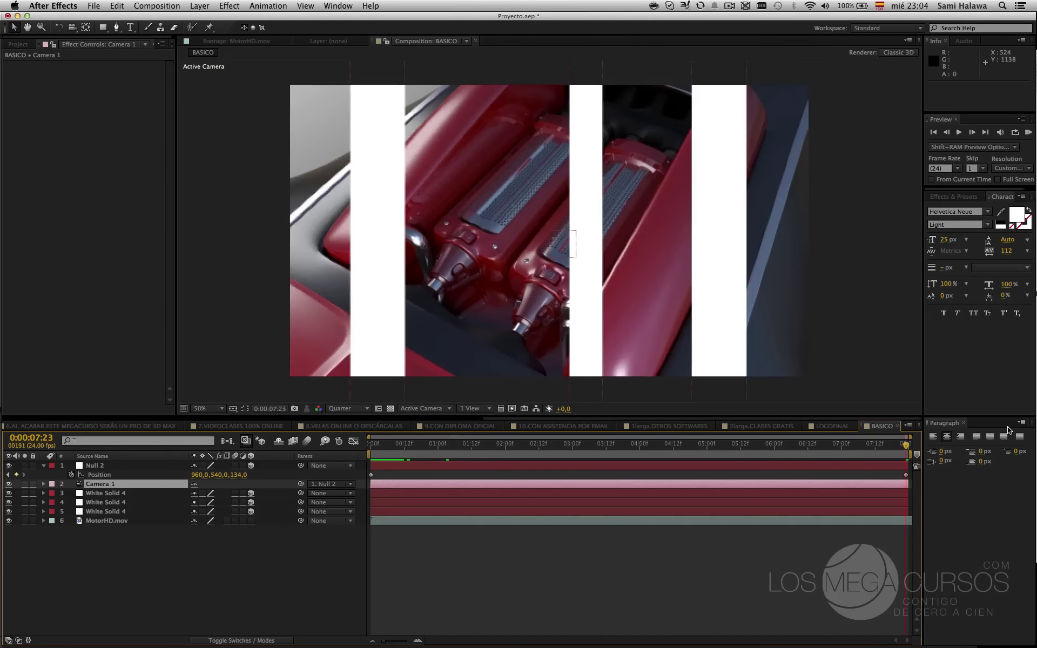
pyautogui.moveTo(239, 475); pyautogui.dragTo(286, 458)
pyautogui.moveTo(413, 453); pyautogui.dragTo(880, 453)
pyautogui.press('Home')
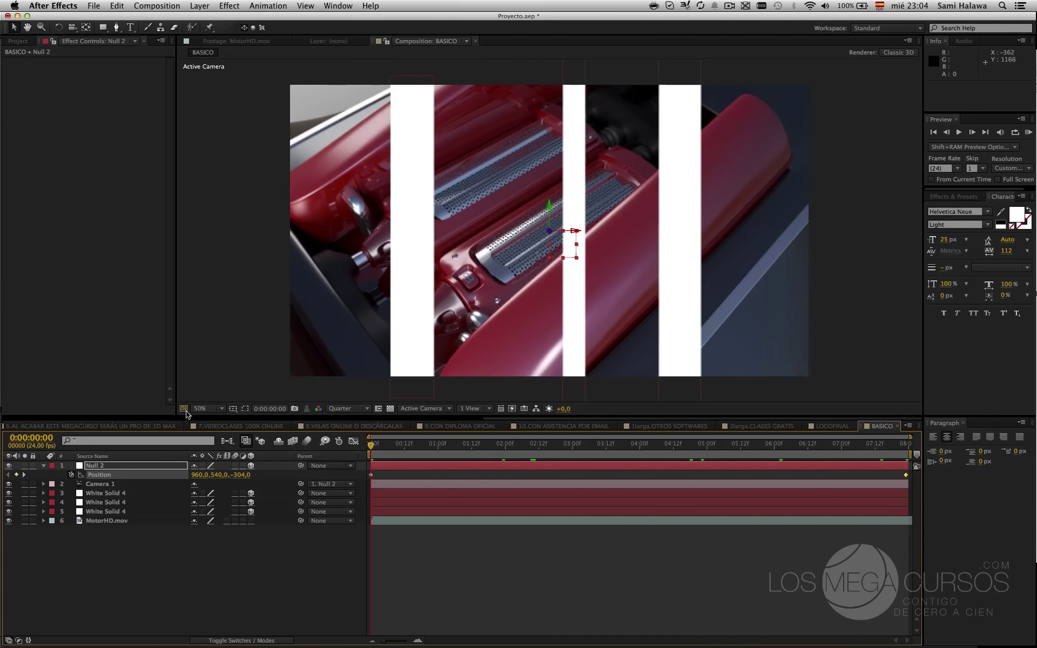
# - Try orbiting the camera at the first frame, undo it, and try again with the Camera 1 layer selected
pyautogui.click(72, 28)
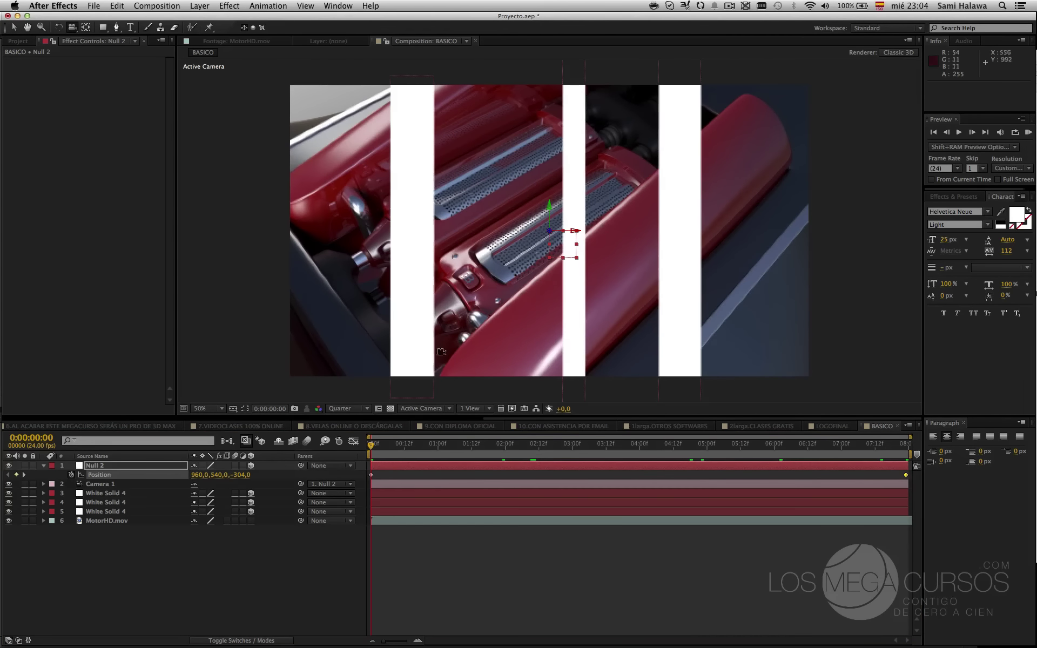
pyautogui.moveTo(516, 268); pyautogui.dragTo(531, 272)
pyautogui.press('super+z')
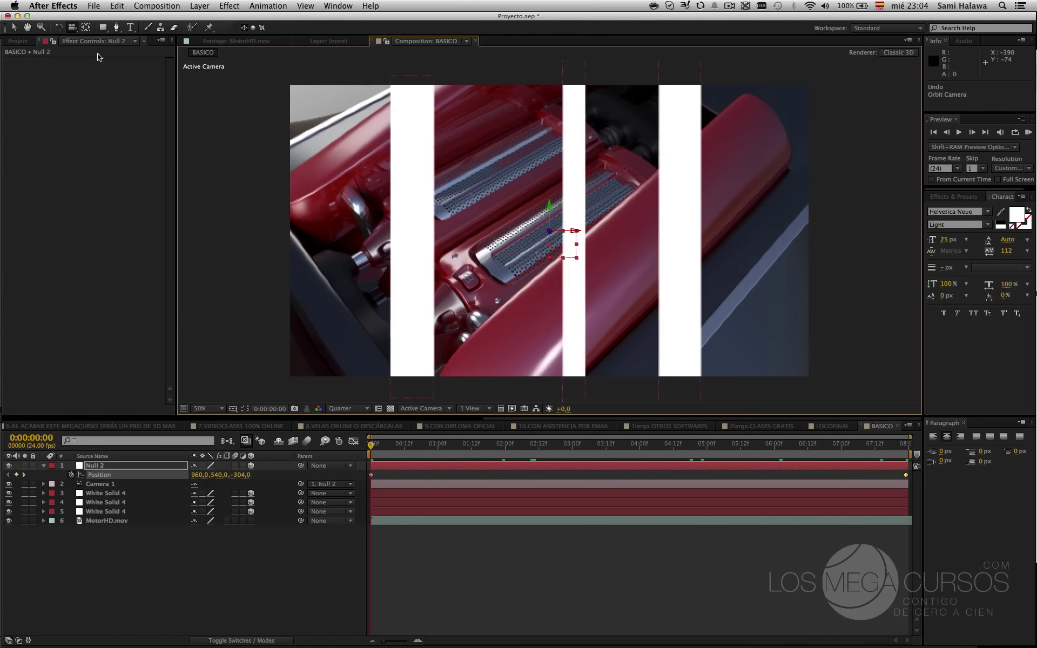
pyautogui.click(140, 483)
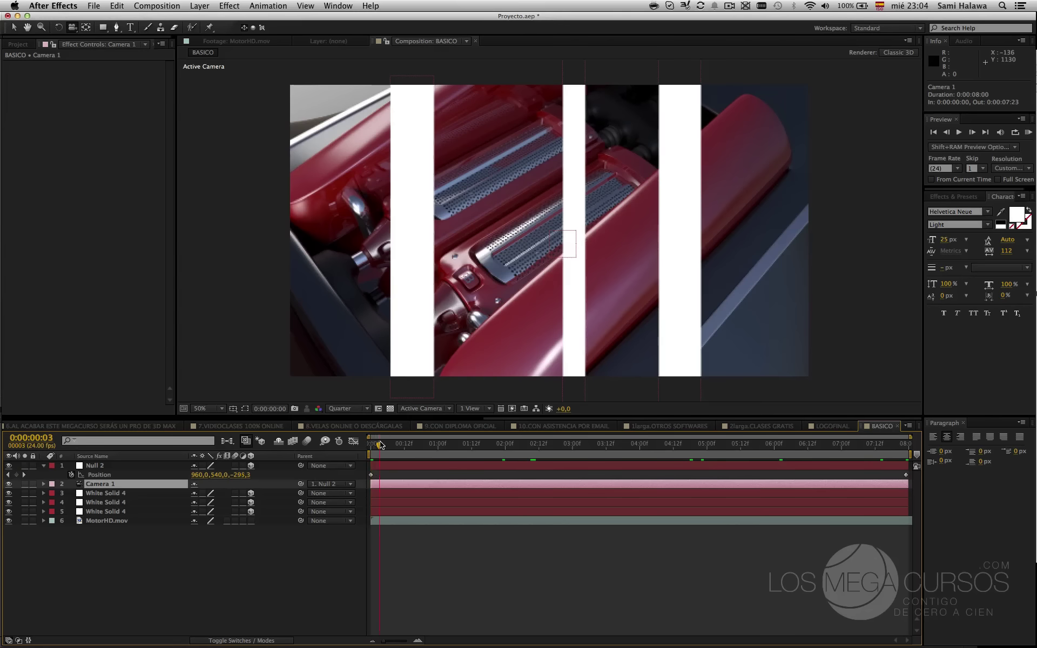
pyautogui.moveTo(381, 444); pyautogui.dragTo(337, 446)
pyautogui.moveTo(499, 294); pyautogui.dragTo(422, 378)
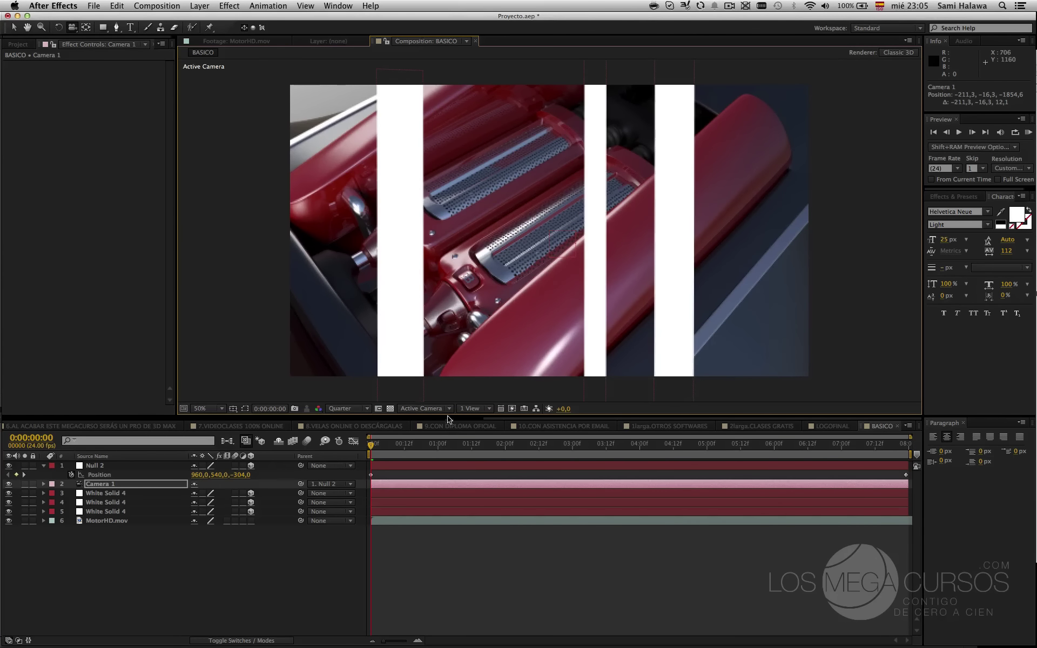
# - Show the composition in 2 Views - Horizontal and undo the trial orbits of Camera 1
pyautogui.click(473, 409)
pyautogui.click(508, 427)
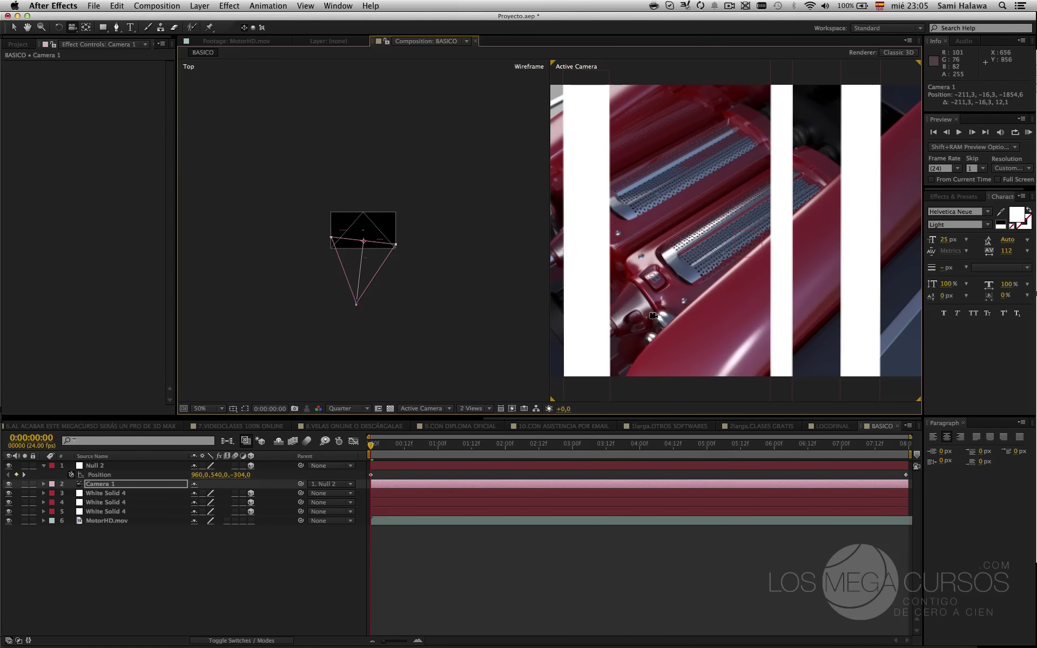
pyautogui.hotkey('ctrl', 'z')
pyautogui.scroll(3, 384, 337)
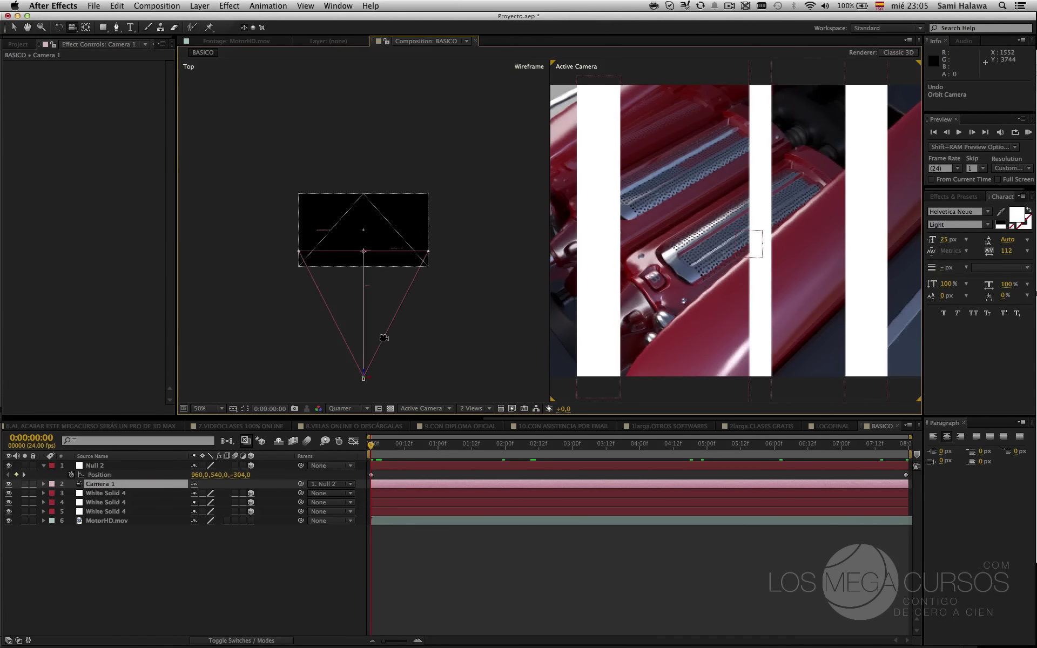
pyautogui.moveTo(673, 283); pyautogui.dragTo(553, 234)
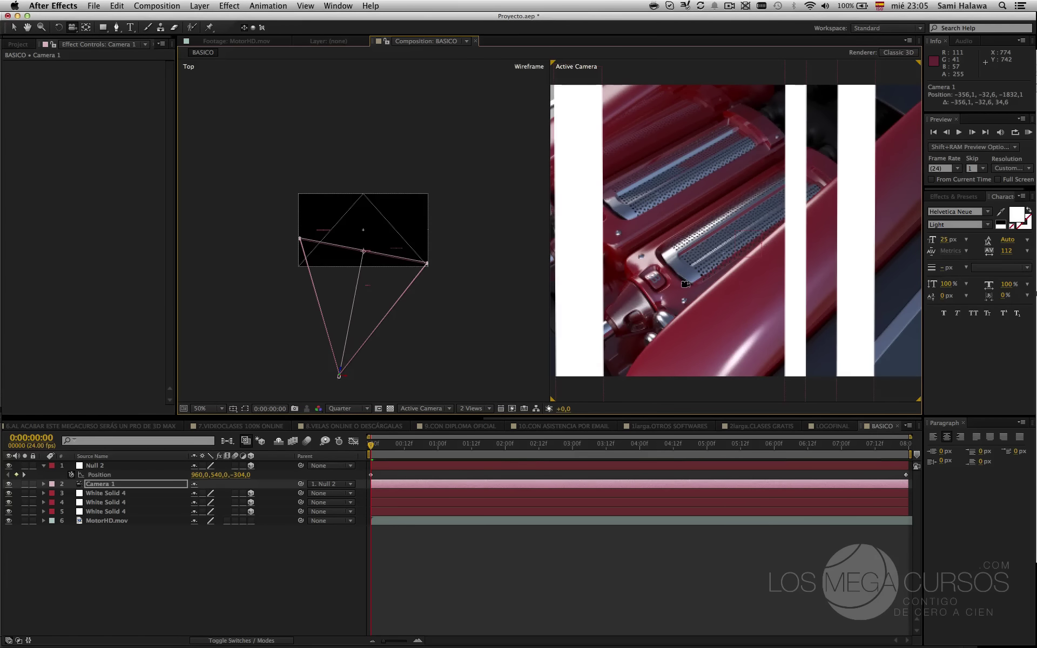
pyautogui.hotkey('ctrl', 'z')
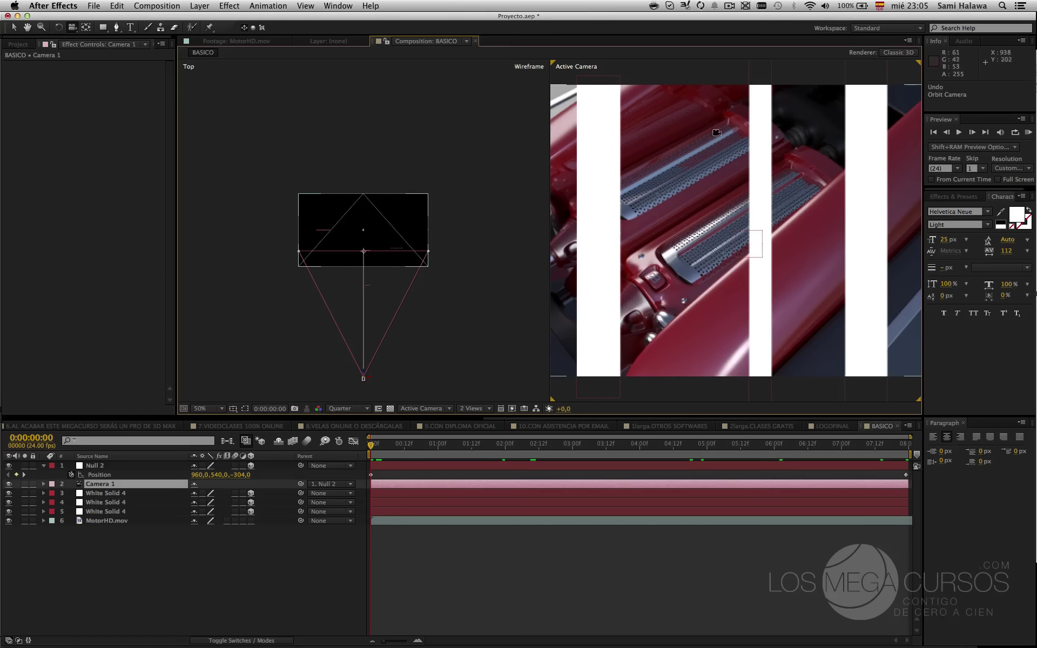
pyautogui.click(472, 409)
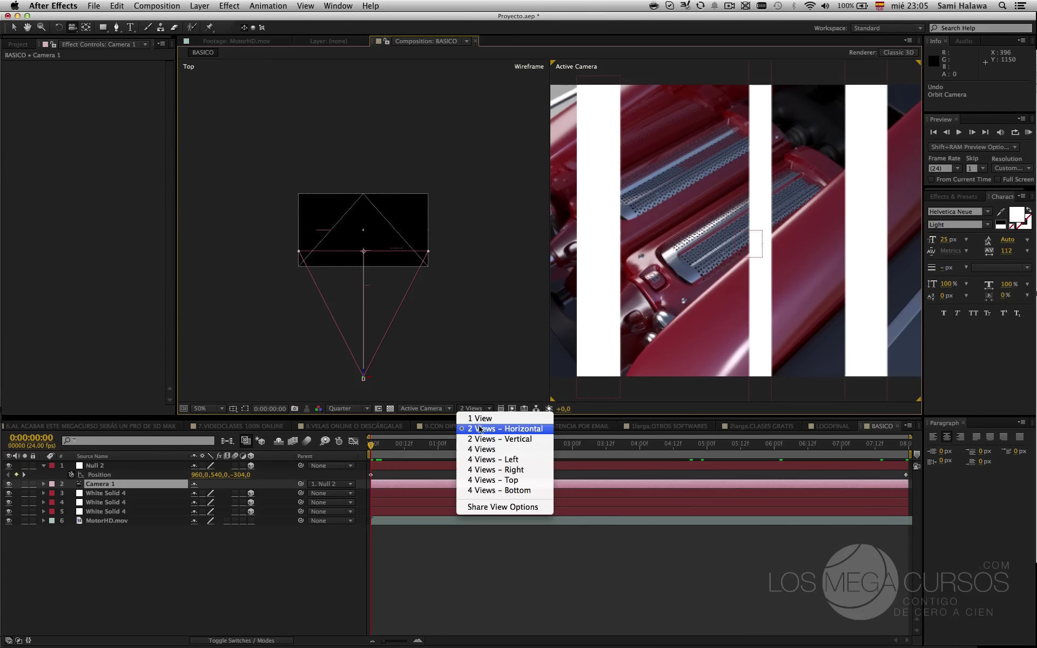
pyautogui.click(465, 388)
pyautogui.press('v')
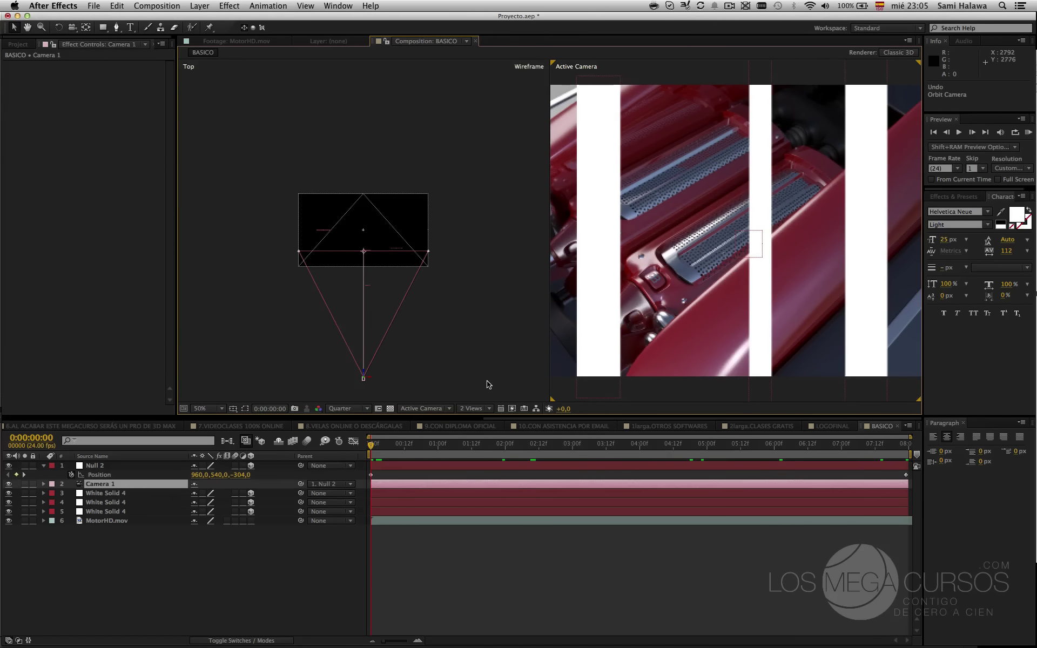
pyautogui.click(486, 385)
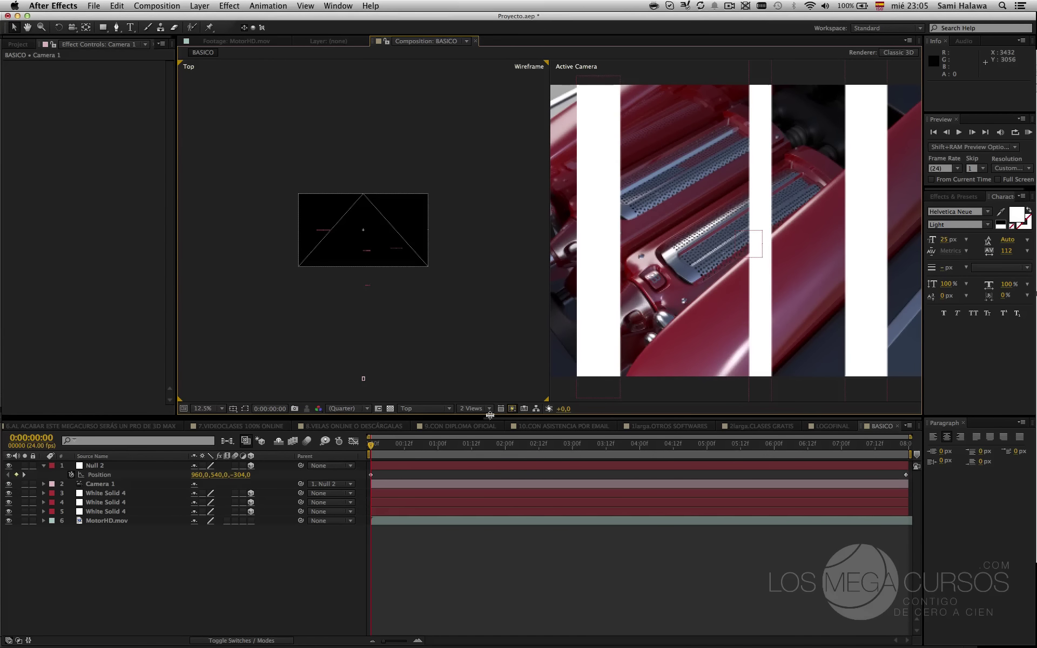
pyautogui.click(453, 410)
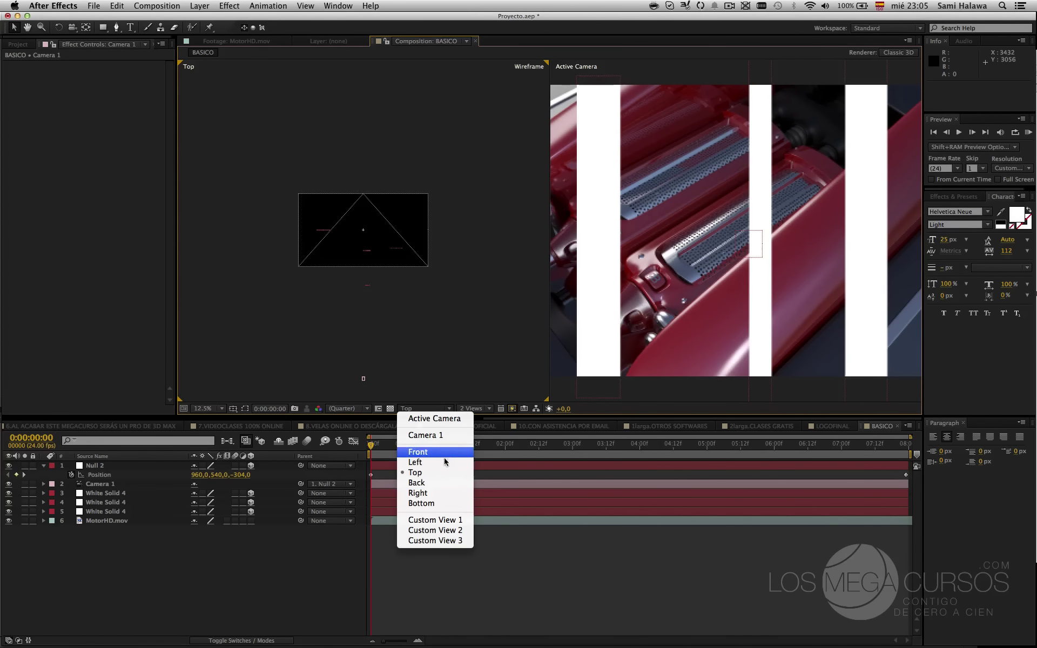
pyautogui.click(447, 375)
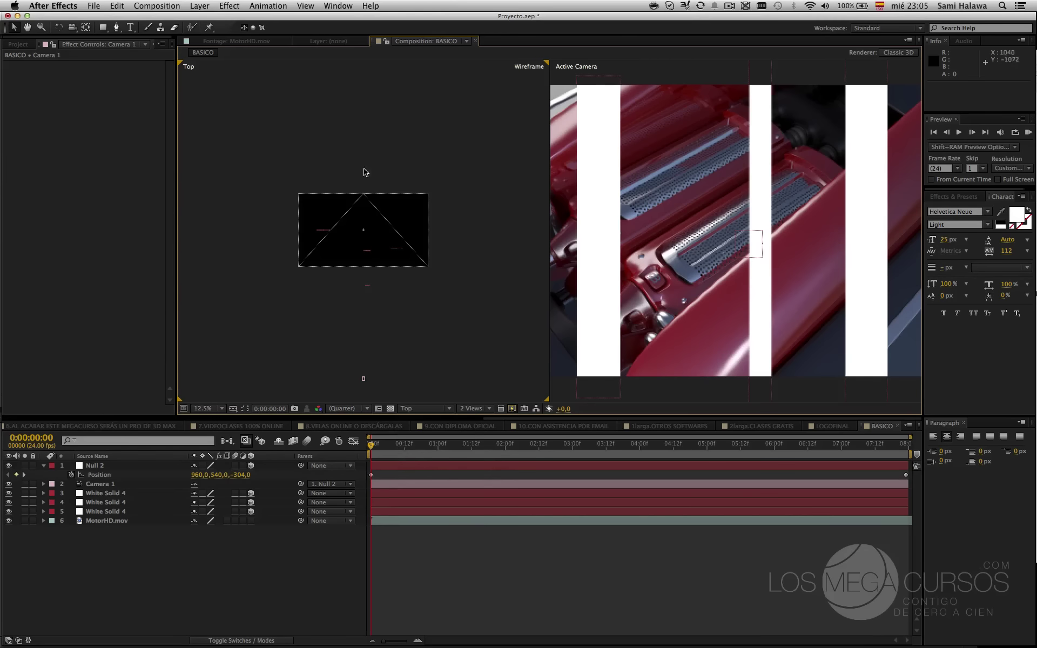
pyautogui.click(430, 409)
pyautogui.click(433, 365)
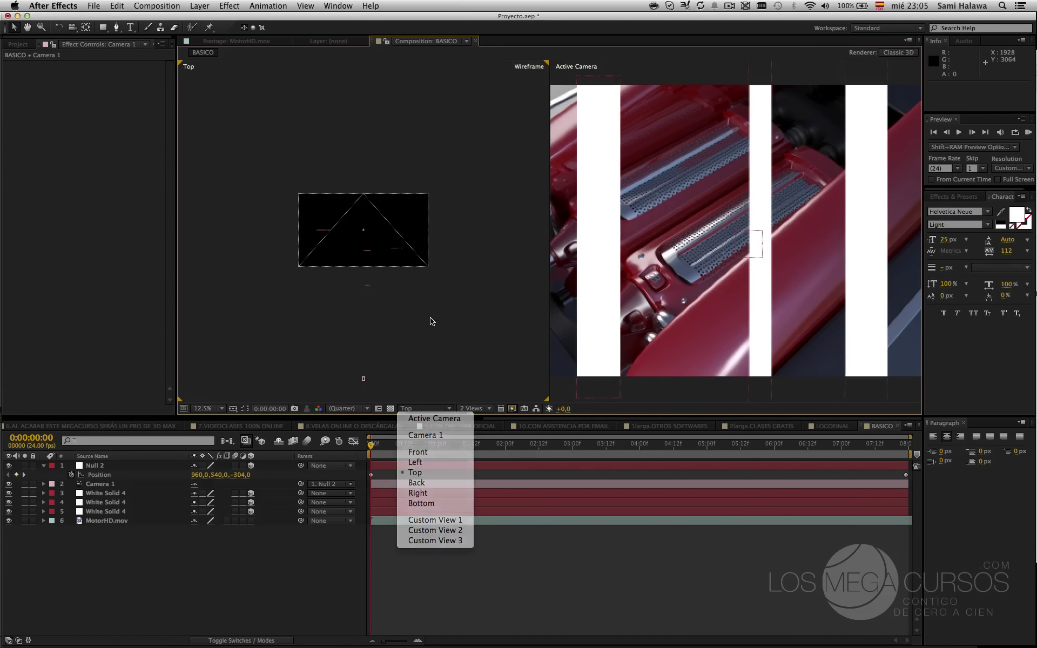
pyautogui.click(626, 105)
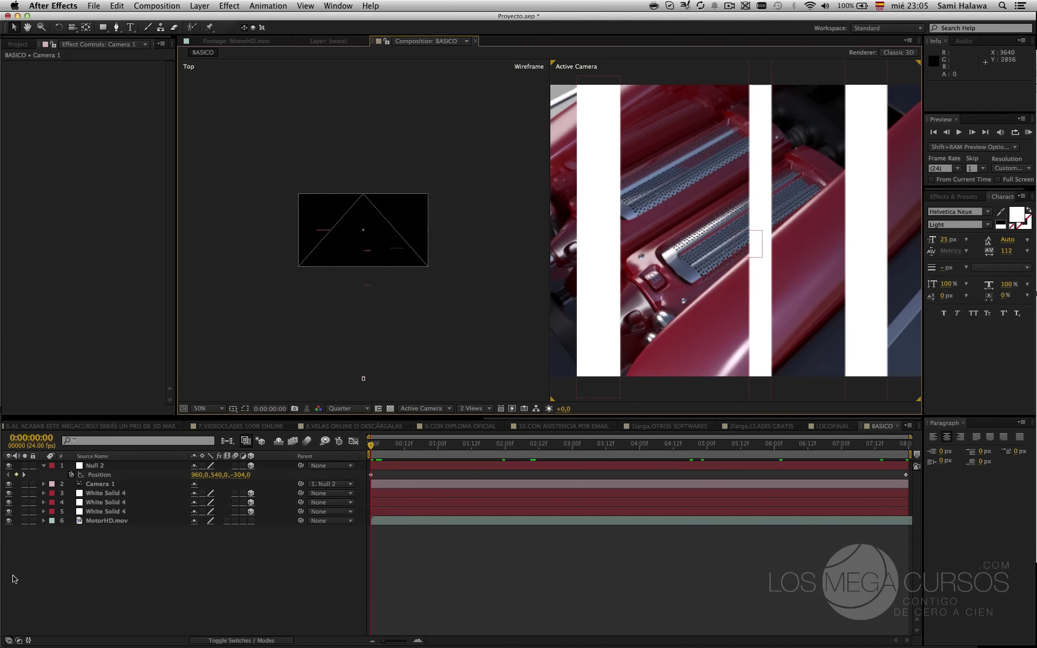
# - Select Camera 1 and check its move at the last and first frames in the Top and Active Camera views
pyautogui.click(105, 483)
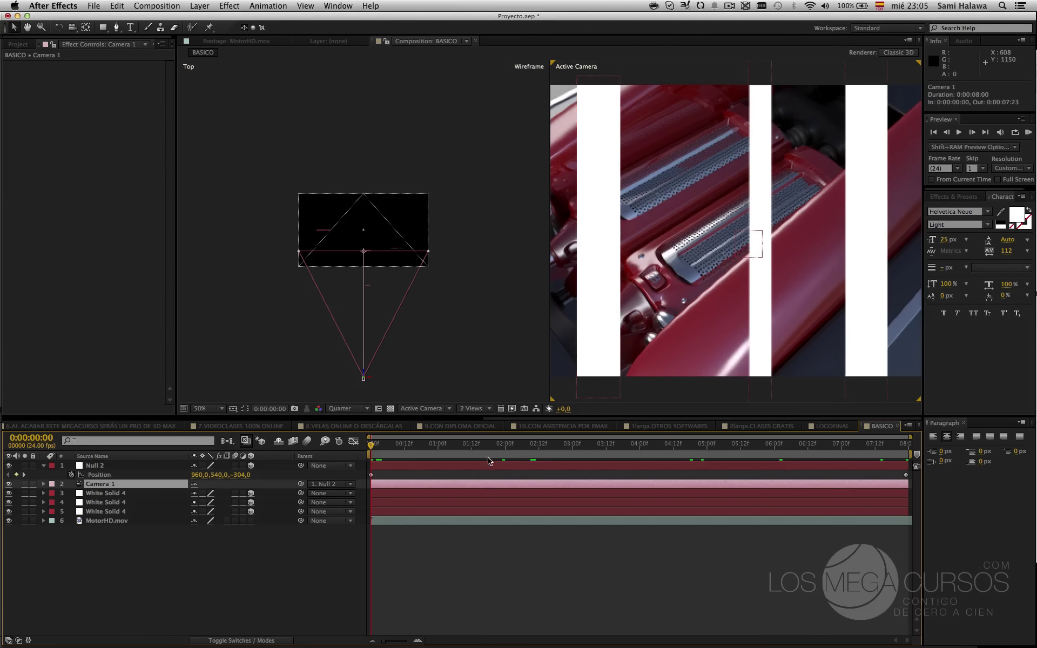
pyautogui.press('space')
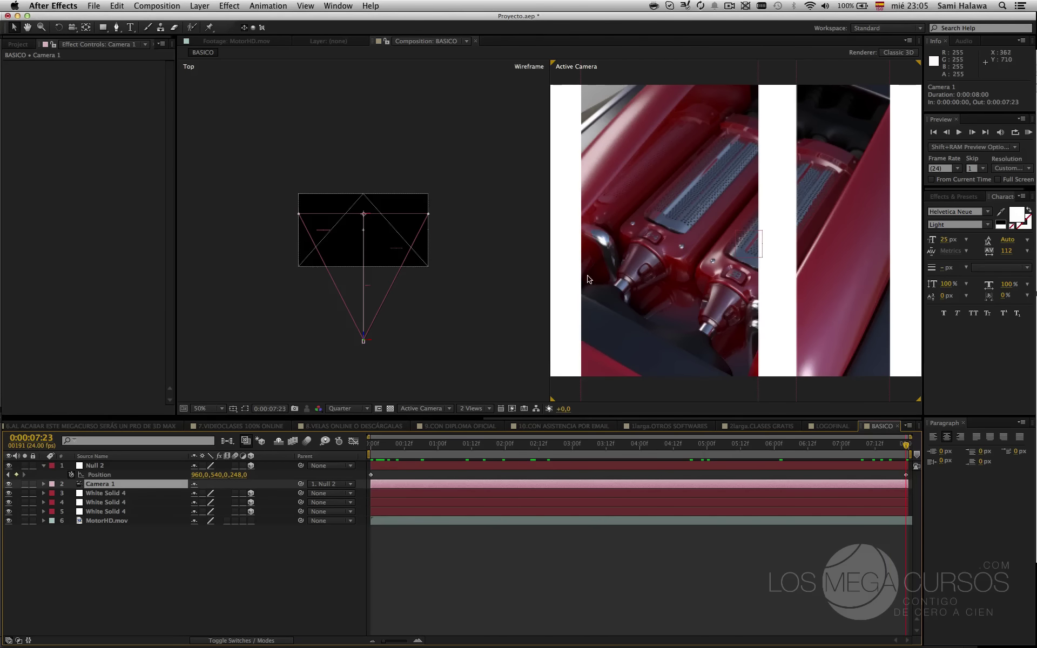
pyautogui.press('space')
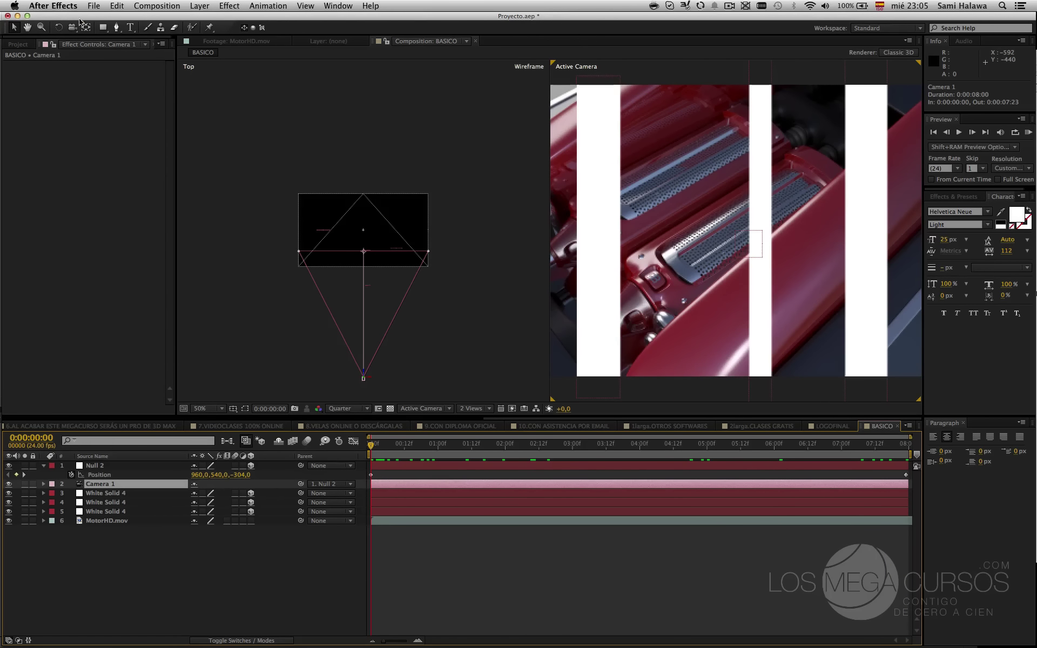
# - Orbit Camera 1 at 0:00:00:00 to about -467.1, -65.1, -1806.1 and enable a Position keyframe there
pyautogui.click(73, 29)
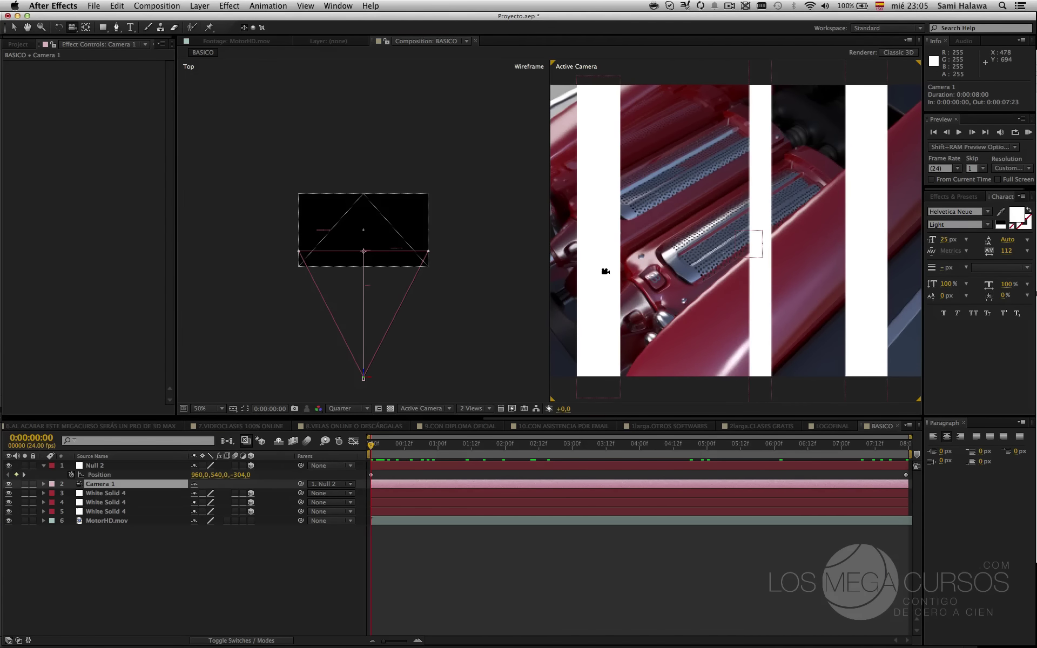
pyautogui.moveTo(605, 271); pyautogui.dragTo(548, 278)
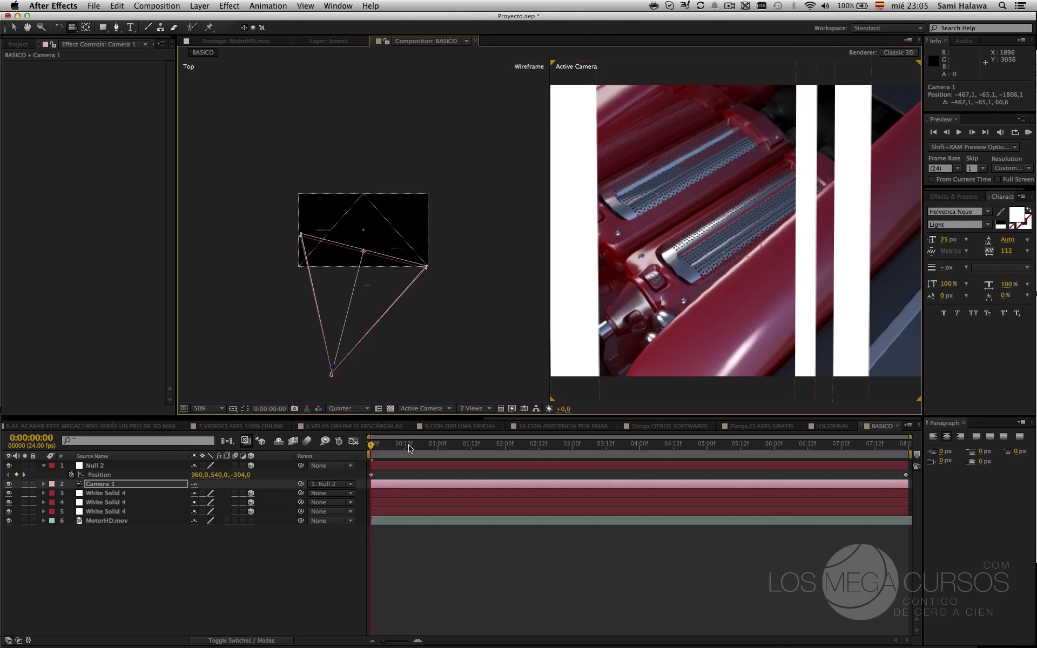
pyautogui.click(126, 484)
pyautogui.press('p')
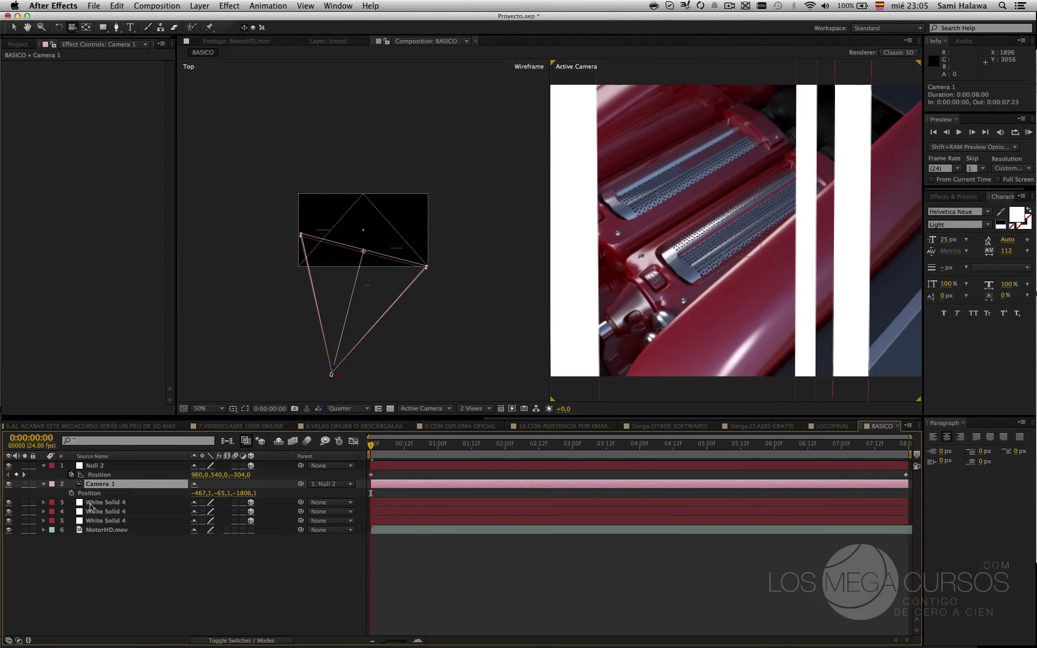
pyautogui.click(70, 493)
# - Orbit Camera 1 at 0:00:07:23 to about 195, -65.1, -1855.3 for its end Position keyframe, and return to the first frame
pyautogui.press('space')
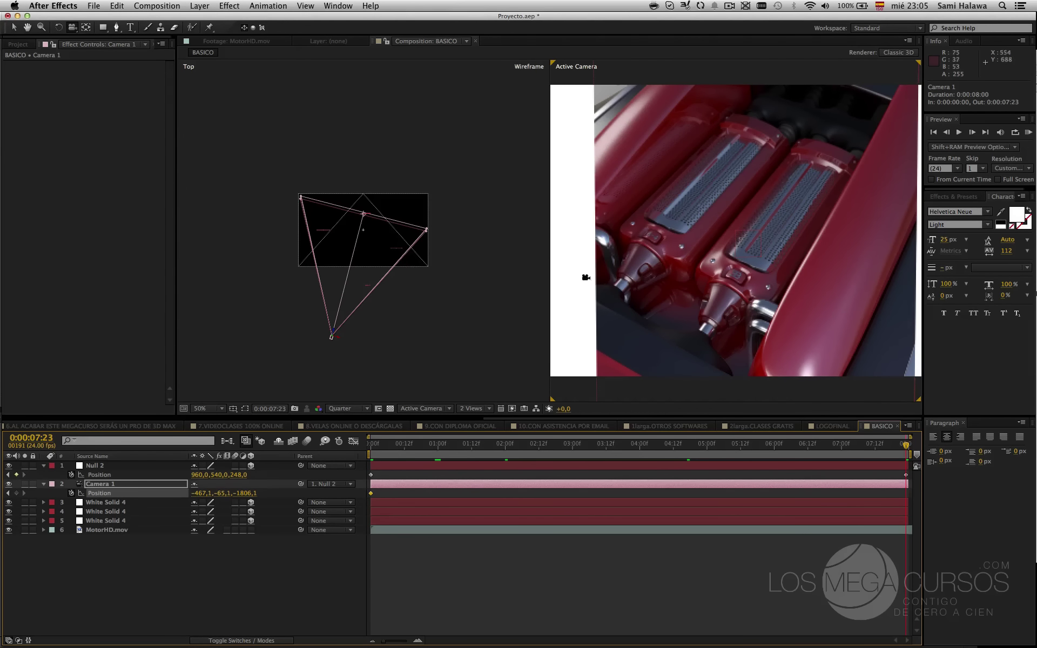
pyautogui.moveTo(671, 252); pyautogui.dragTo(522, 398)
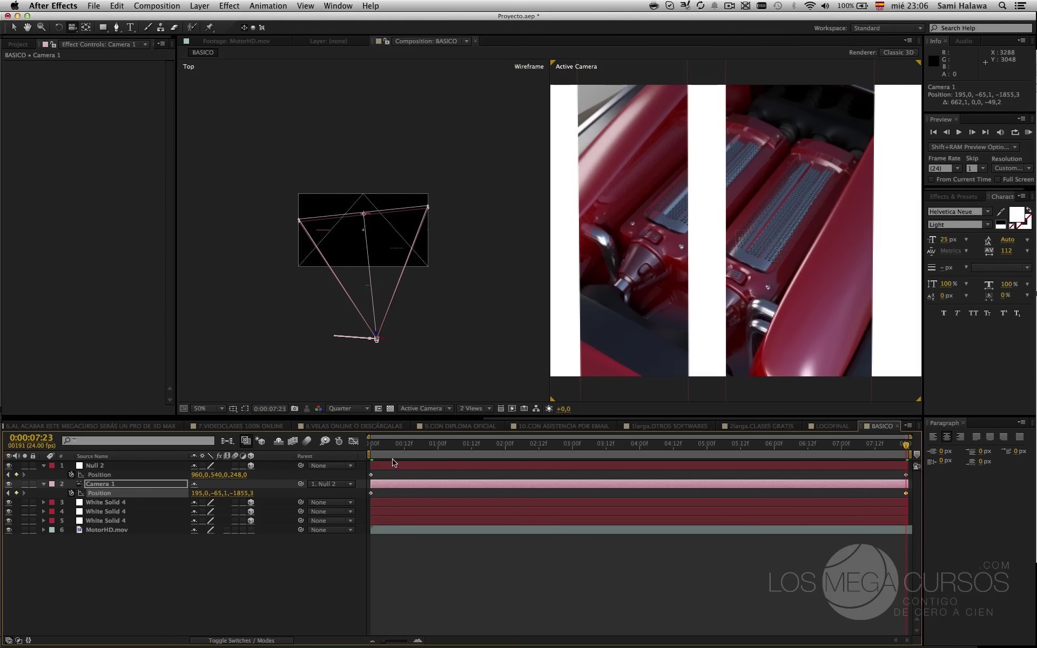
pyautogui.press('Home')
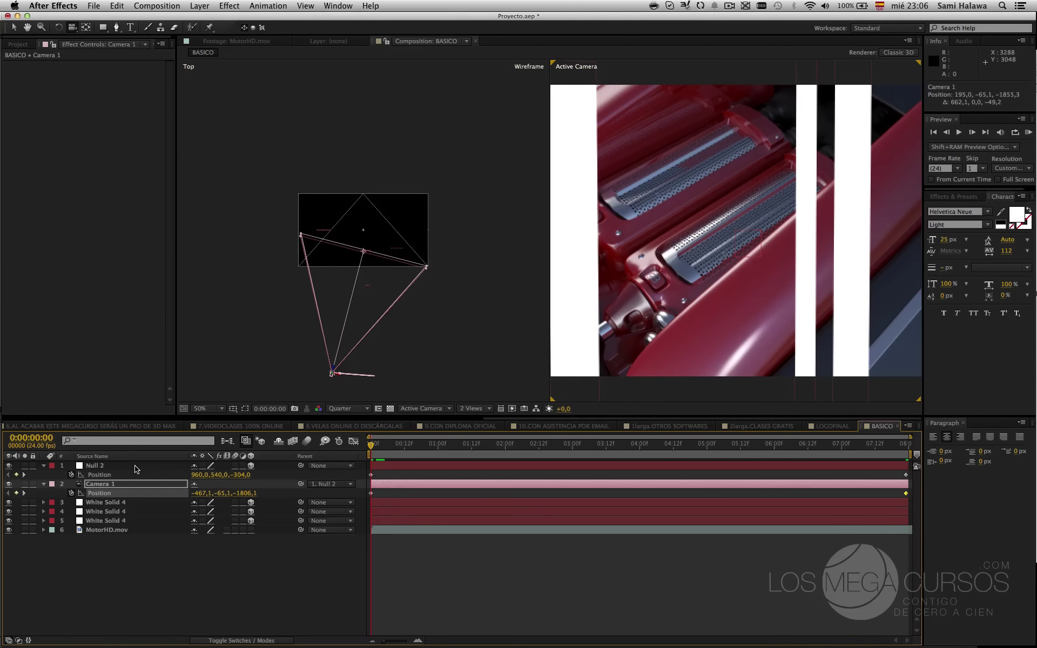
# - Compare the Null 2 and Camera 1 motion, preview the orbiting camera in both views, and scrub to 0:00:01:06
pyautogui.click(137, 468)
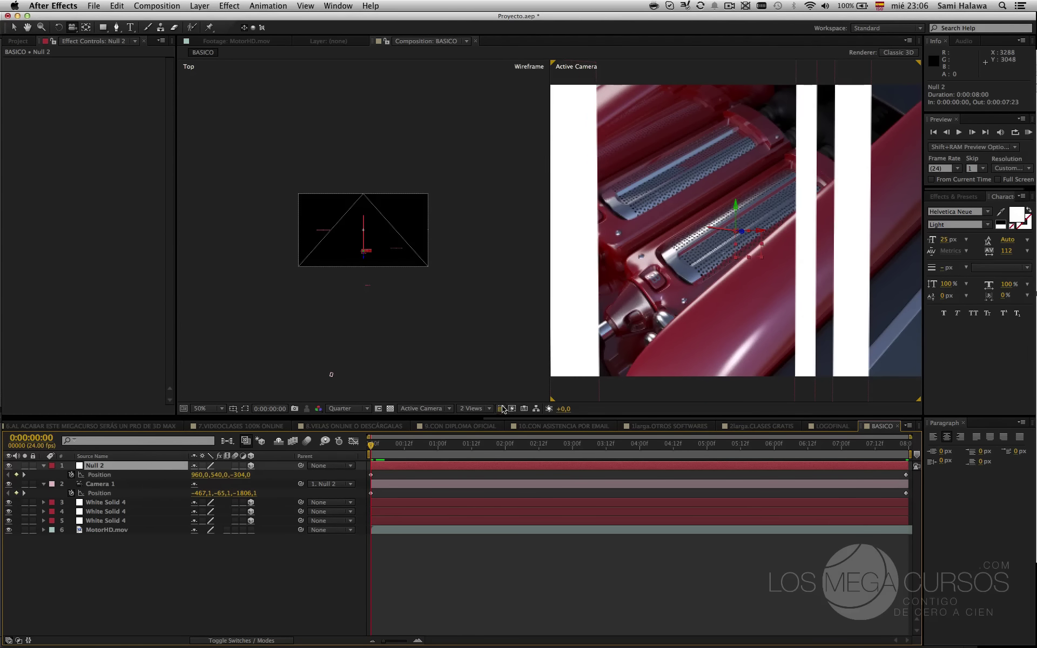
pyautogui.click(155, 484)
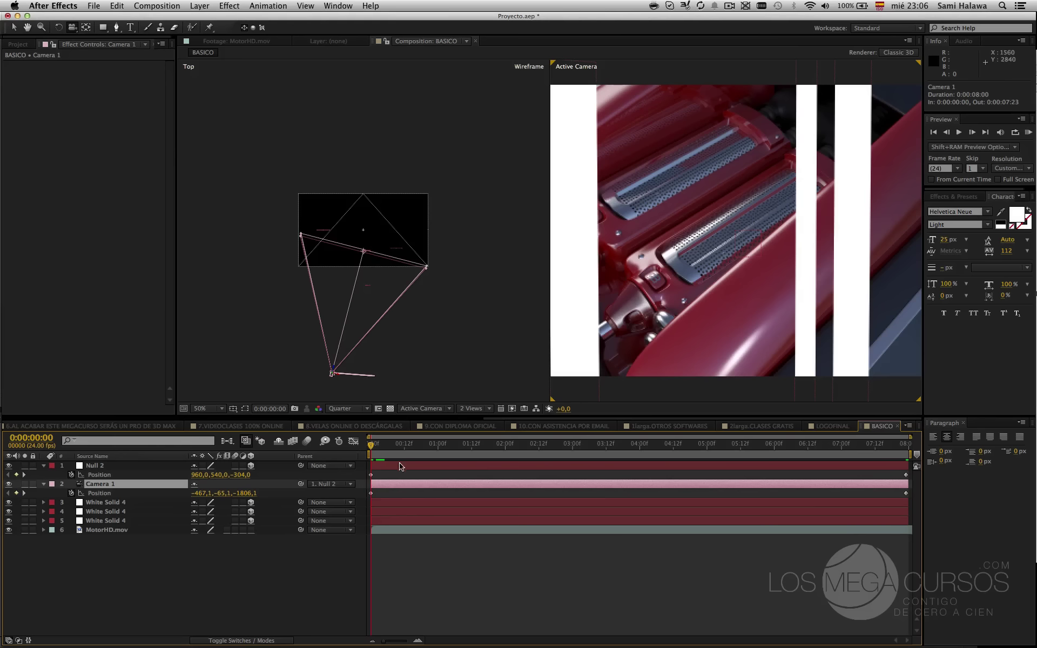
pyautogui.press('space')
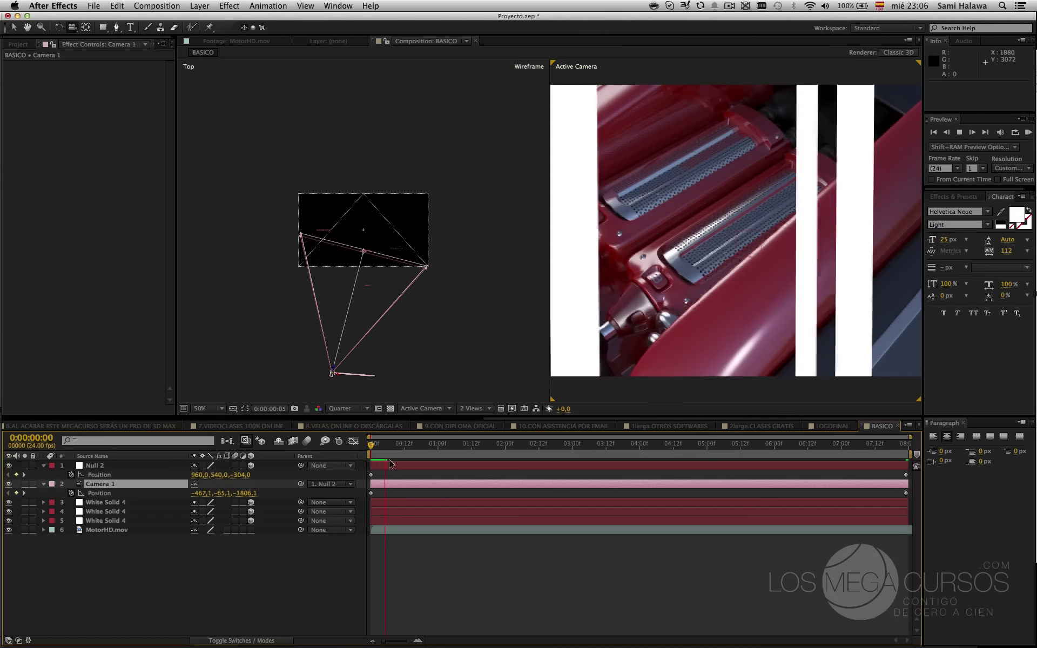
pyautogui.press('space')
pyautogui.click(392, 382)
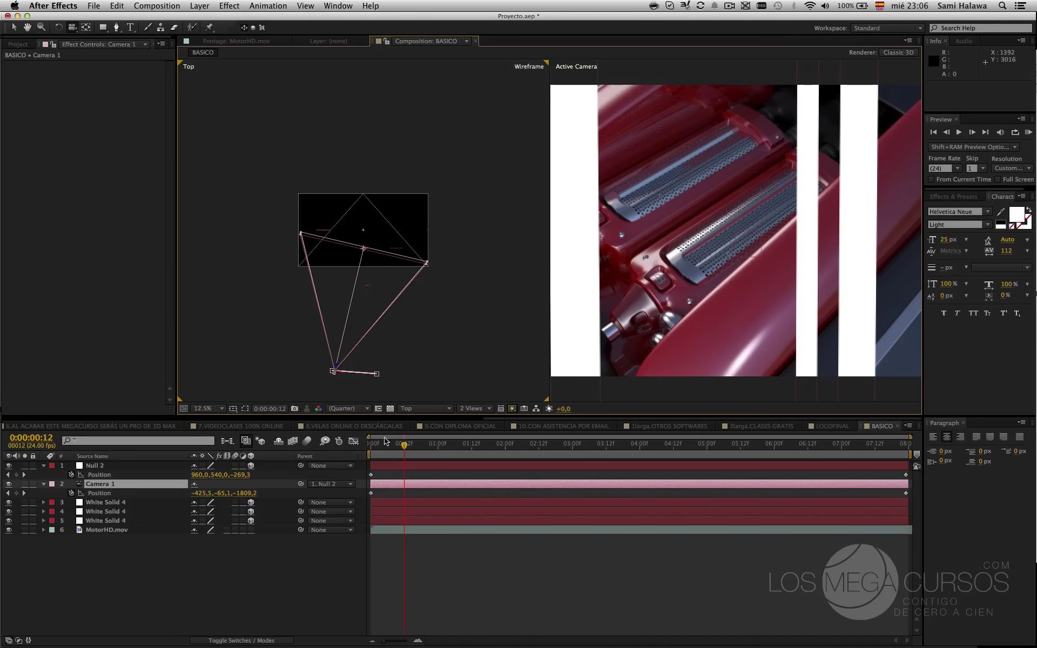
pyautogui.moveTo(386, 442); pyautogui.dragTo(455, 432)
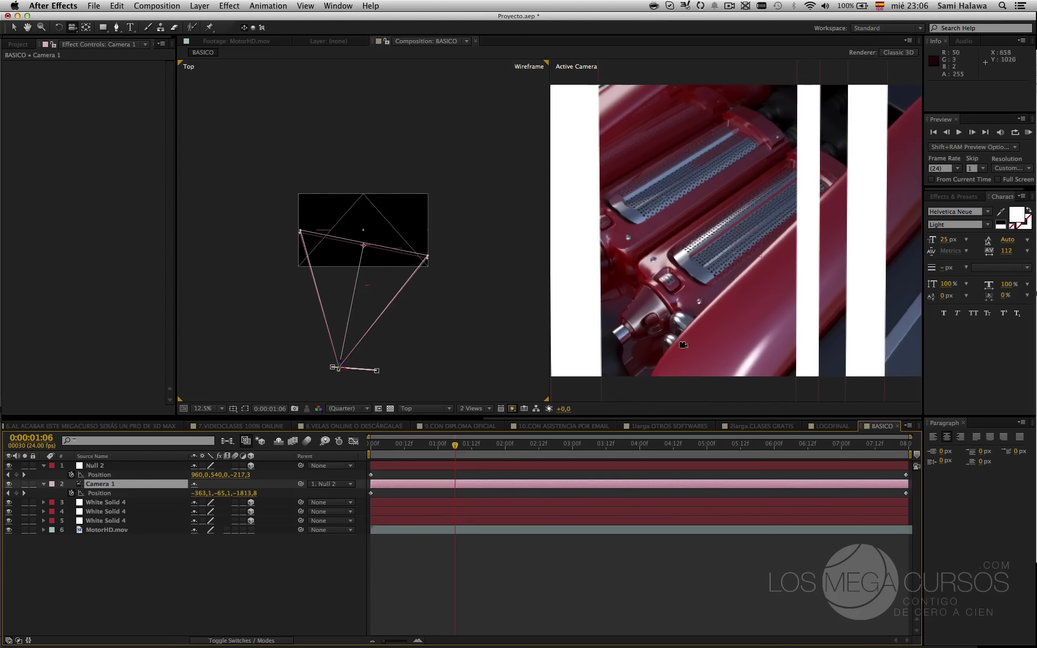
pyautogui.click(614, 275)
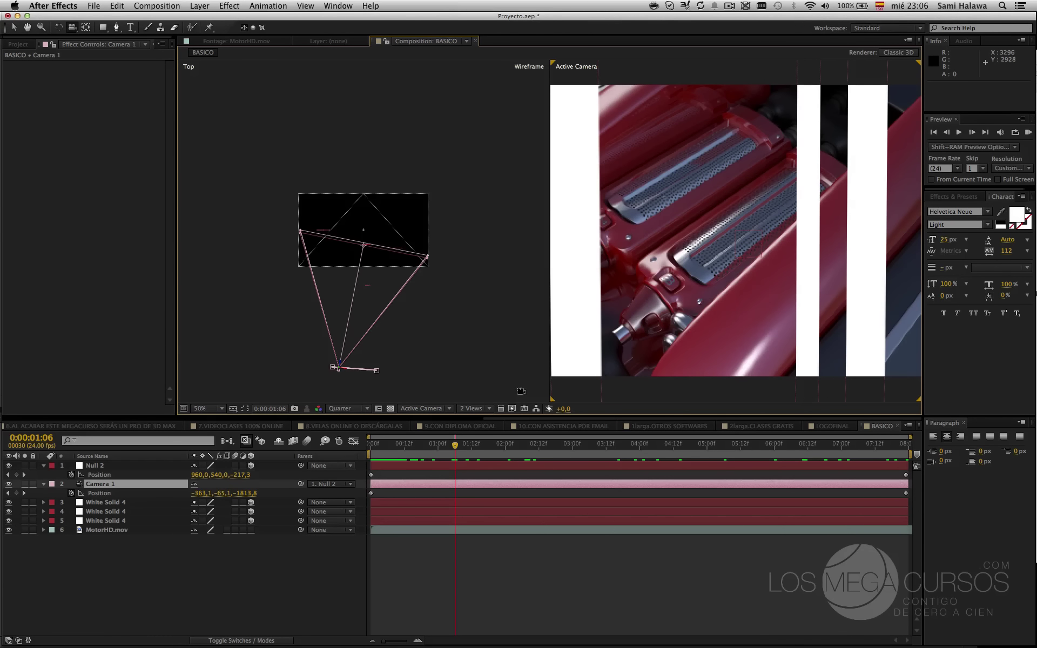
# - Return the composition to a single Active Camera view and switch to the Selection tool
pyautogui.click(479, 409)
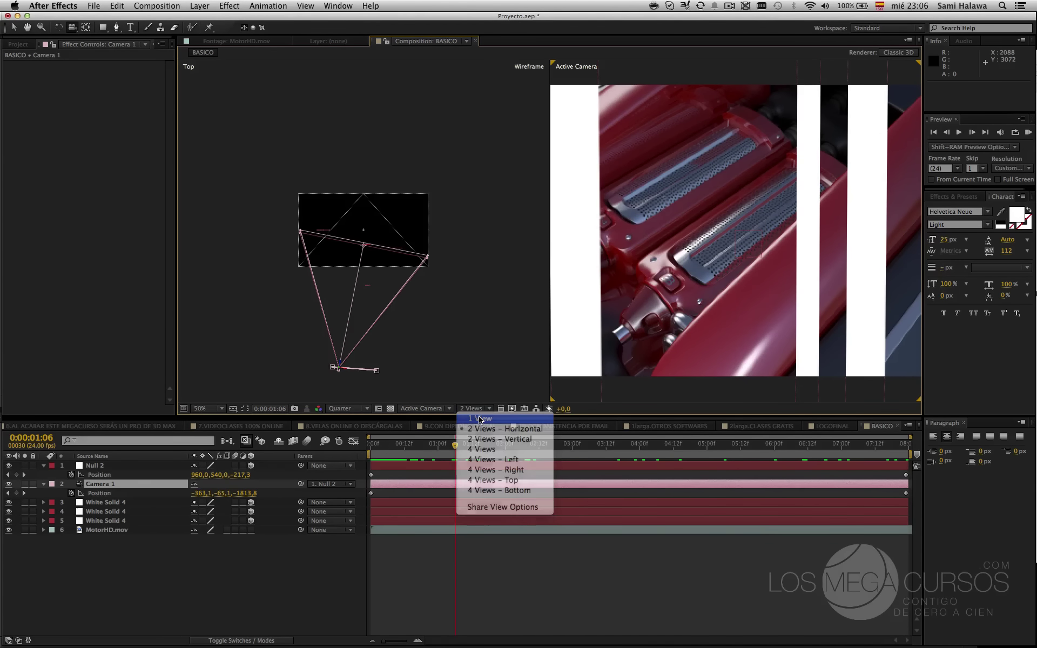
pyautogui.click(479, 419)
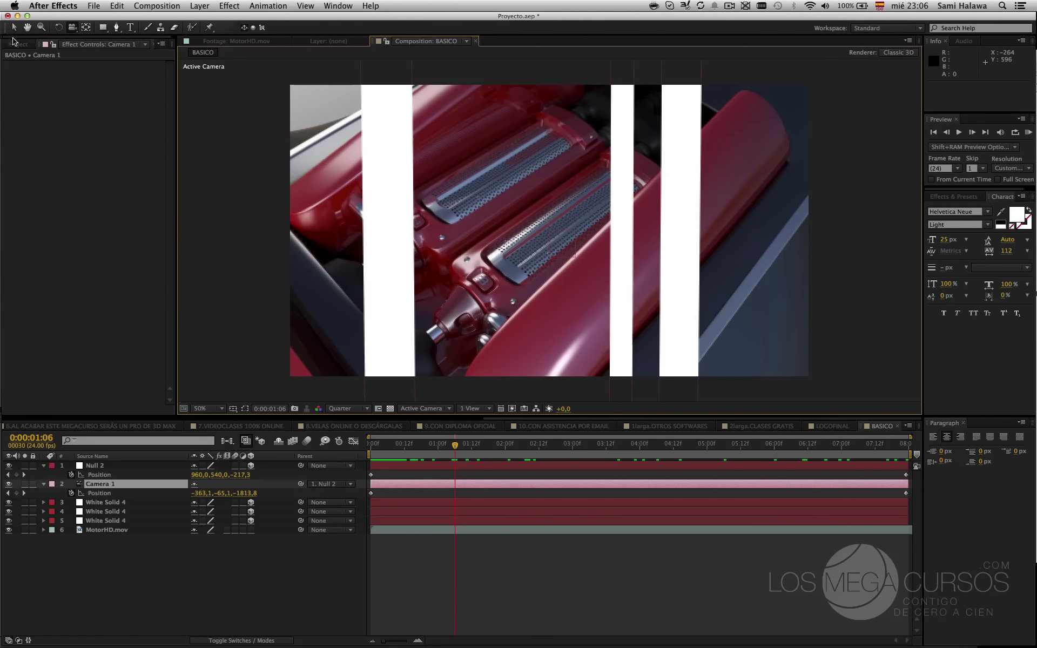
pyautogui.click(14, 30)
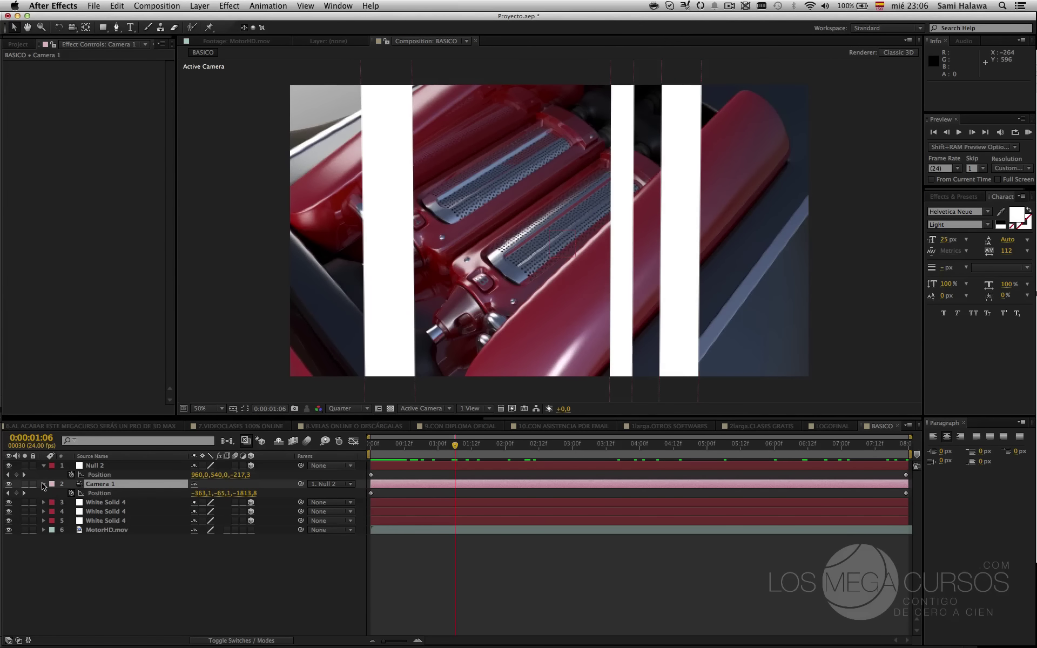
# - Reveal Camera 1's Transform properties, select its Point of Interest, and show the composition in two horizontal views
pyautogui.click(44, 484)
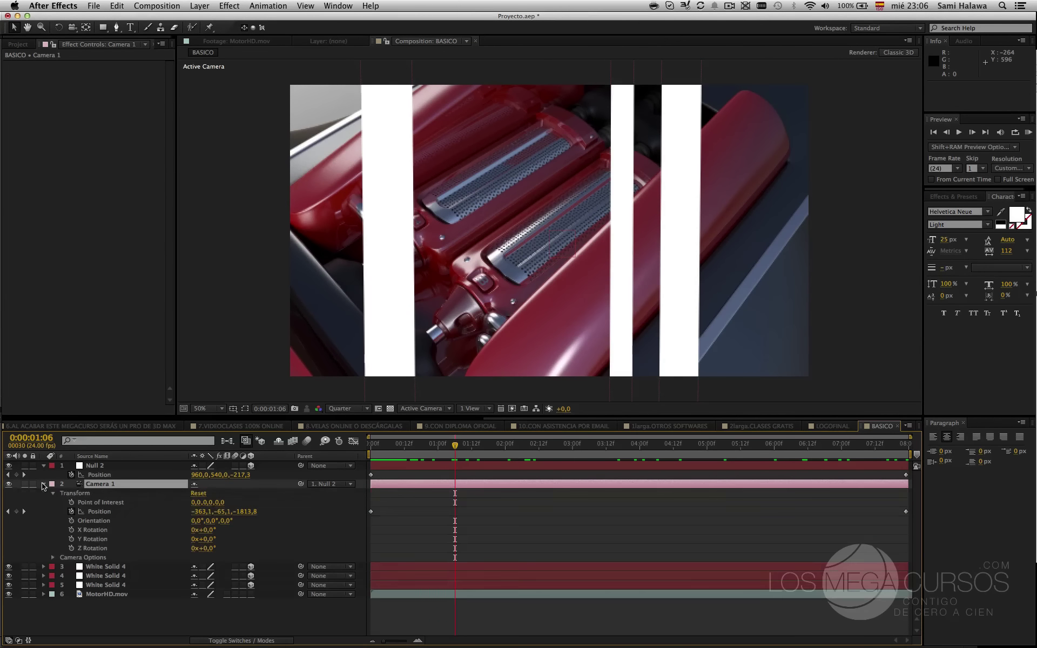
pyautogui.click(94, 505)
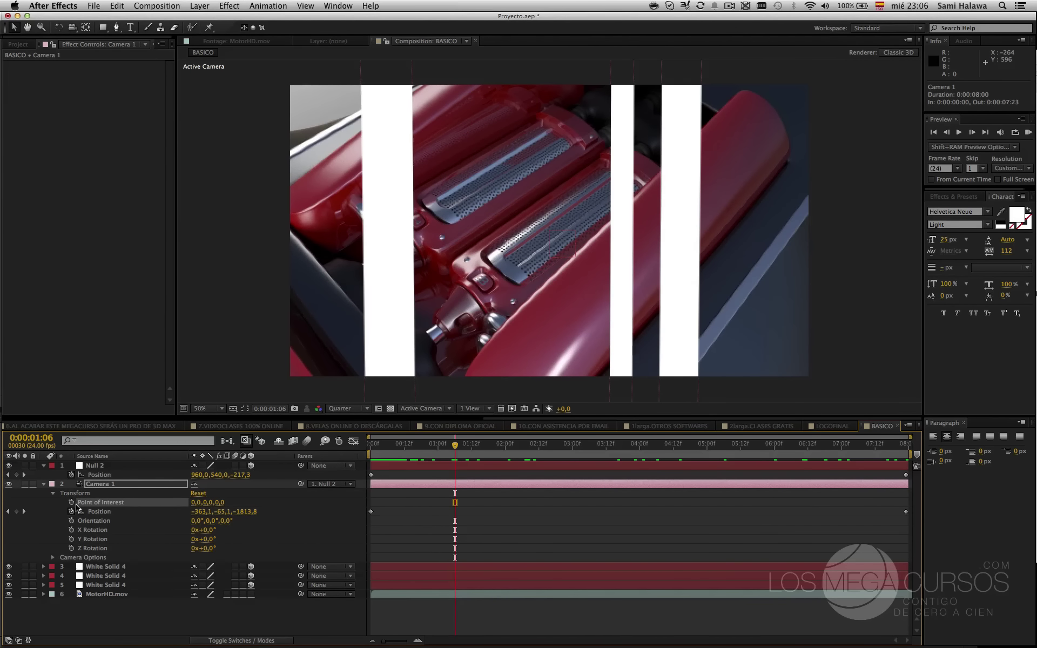
pyautogui.click(476, 412)
pyautogui.click(476, 427)
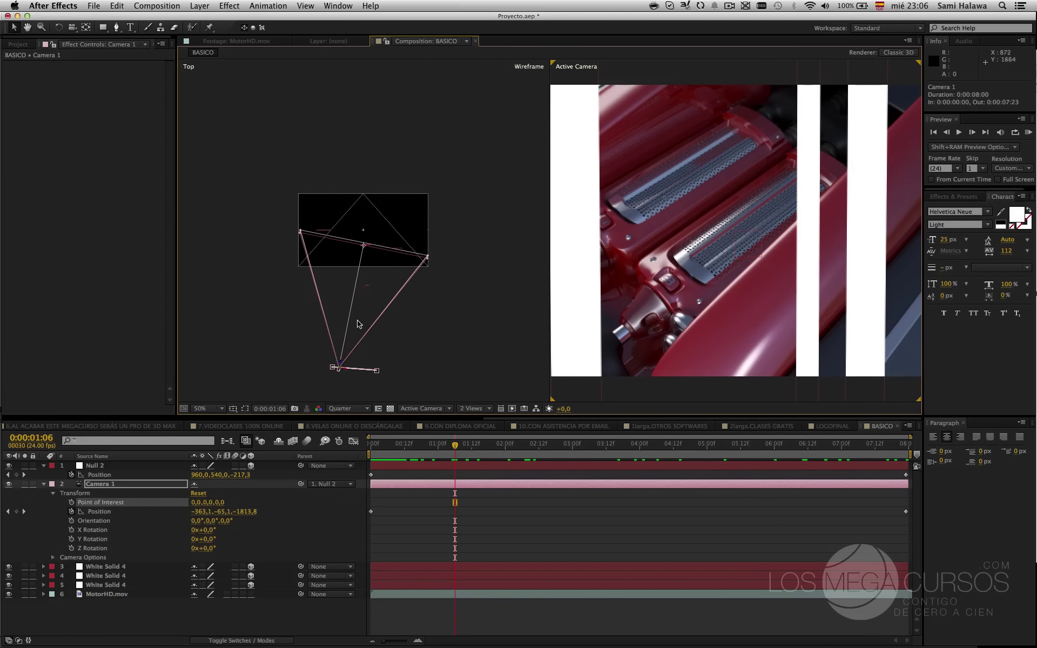
# - Try shifting Camera 1's Point of Interest in depth and within the Top view, undoing both changes
pyautogui.moveTo(211, 504); pyautogui.dragTo(299, 503)
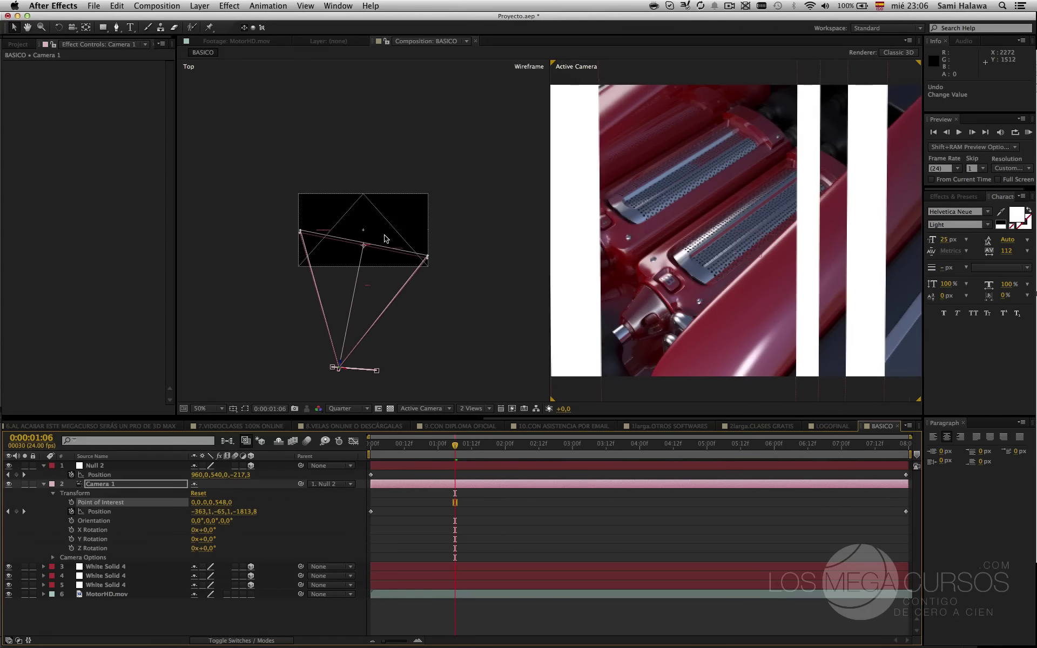
pyautogui.hotkey('ctrl', 'z')
pyautogui.moveTo(364, 248); pyautogui.dragTo(339, 274)
pyautogui.hotkey('ctrl', 'z')
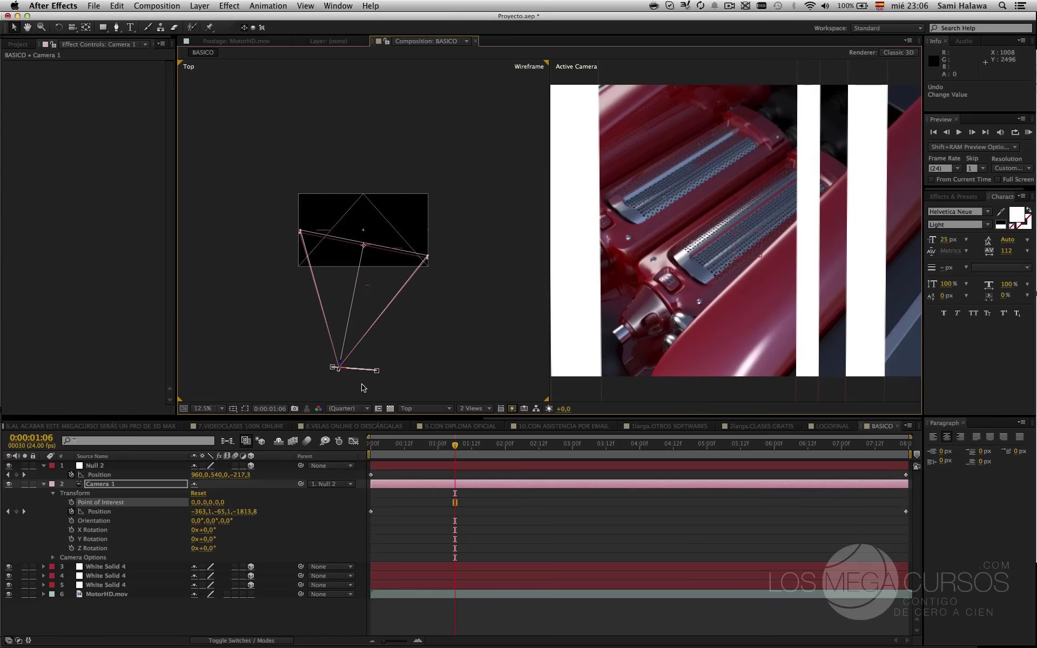
# - Try bending Camera 1's Position motion path in the Top view and altering a Transform value, undoing each change
pyautogui.click(135, 511)
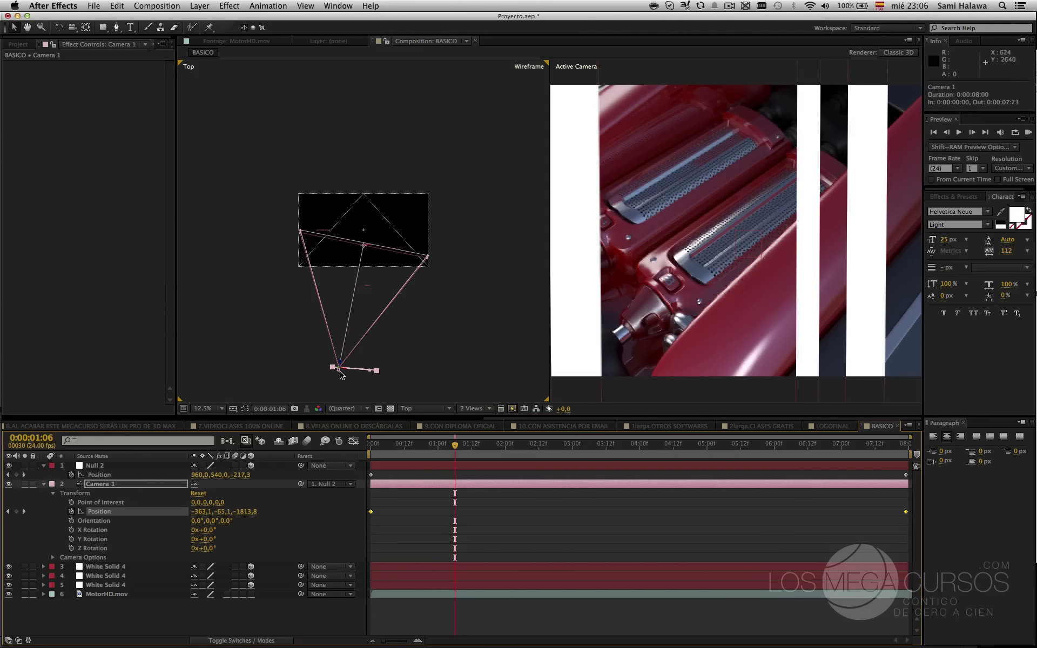
pyautogui.moveTo(340, 374); pyautogui.dragTo(306, 342)
pyautogui.press('super+z')
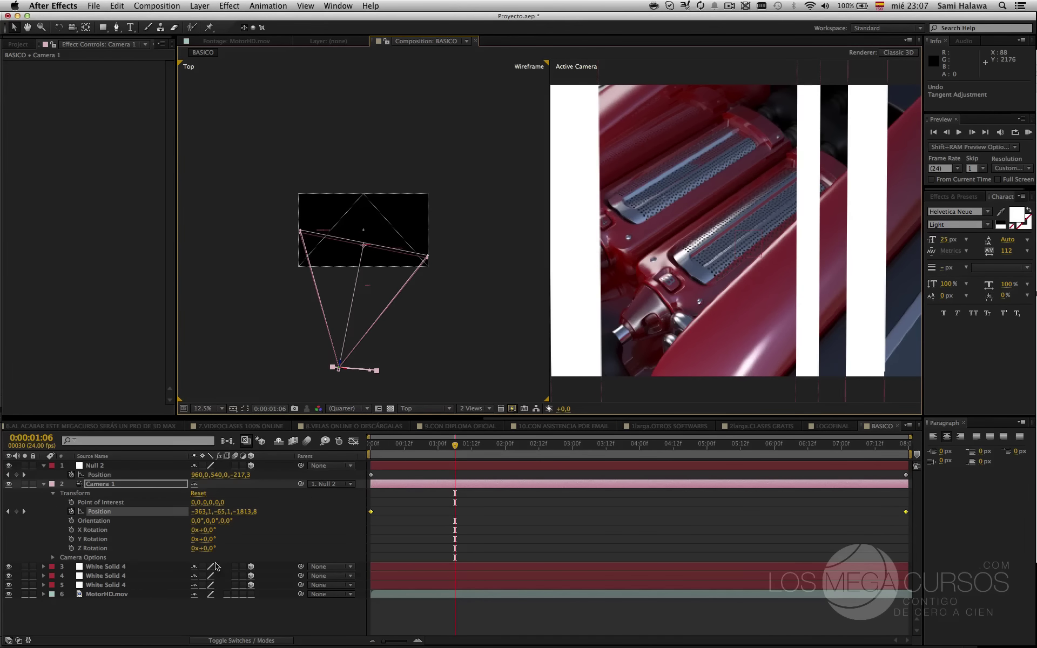
pyautogui.moveTo(212, 527)
pyautogui.mouseDown()
pyautogui.moveTo(238, 520)
pyautogui.moveTo(182, 525)
pyautogui.moveTo(220, 522)
pyautogui.mouseUp()
pyautogui.press('super+z')
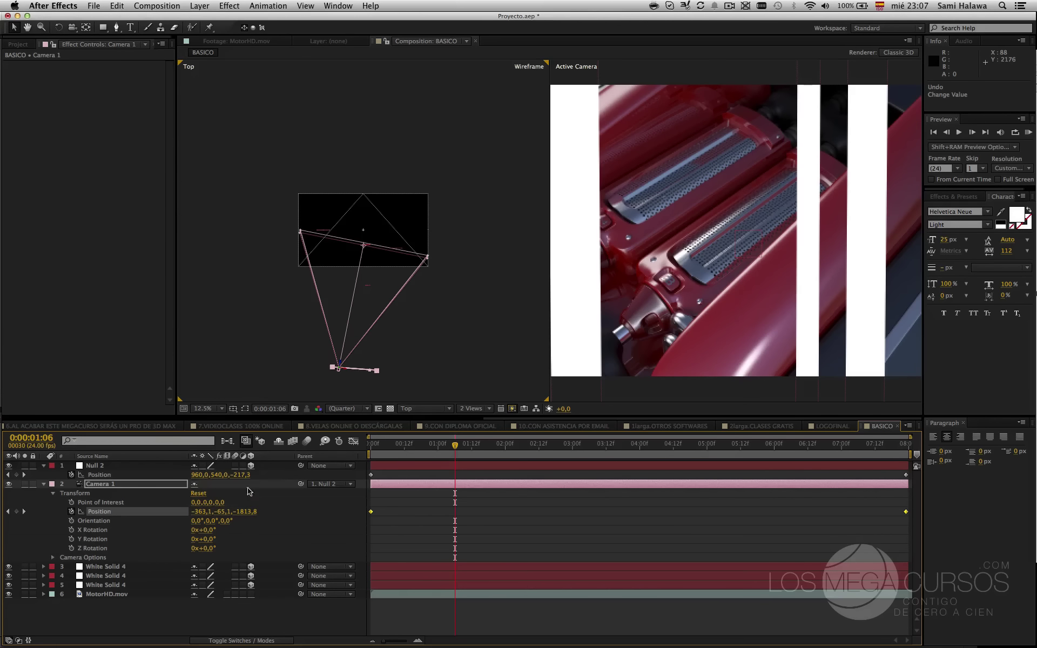
# - Try moving Camera 1's Point of Interest to about -784, 0, -288 and altering its Position at 0:00:01:06, undoing each change
pyautogui.moveTo(364, 247); pyautogui.dragTo(309, 265)
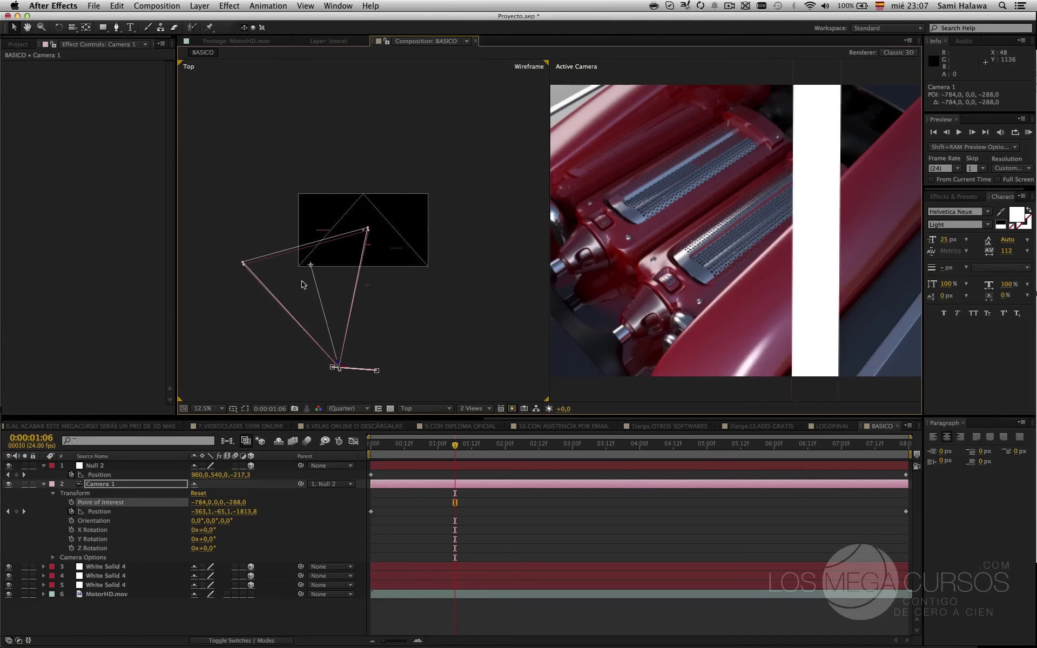
pyautogui.press('super+z')
pyautogui.moveTo(246, 511); pyautogui.dragTo(308, 508)
pyautogui.press('super+z')
pyautogui.click(155, 522)
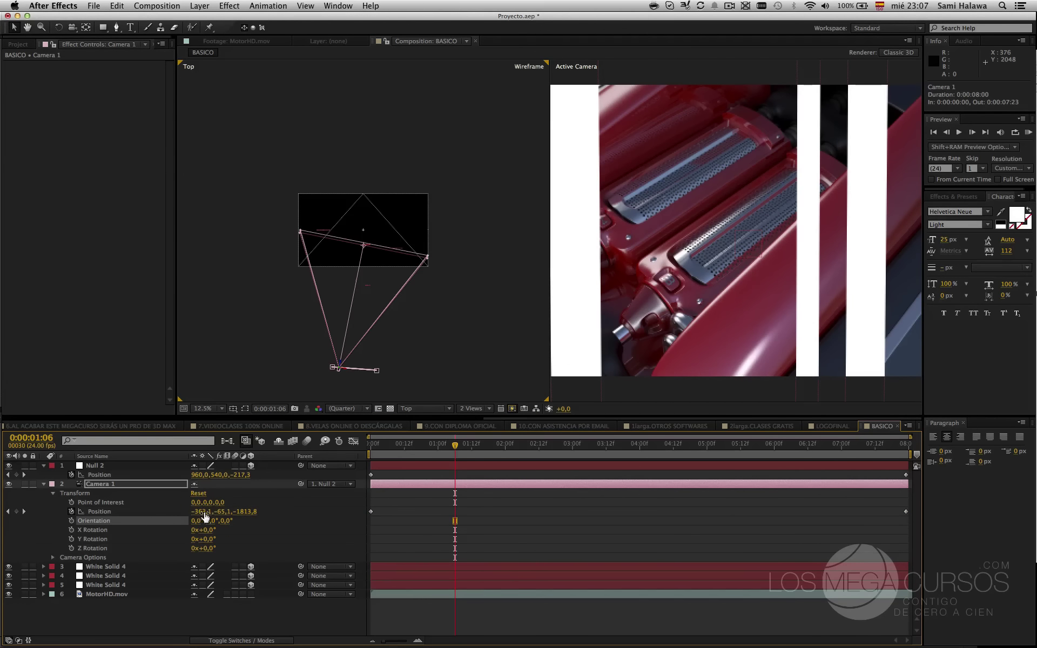
pyautogui.moveTo(204, 511); pyautogui.dragTo(208, 511)
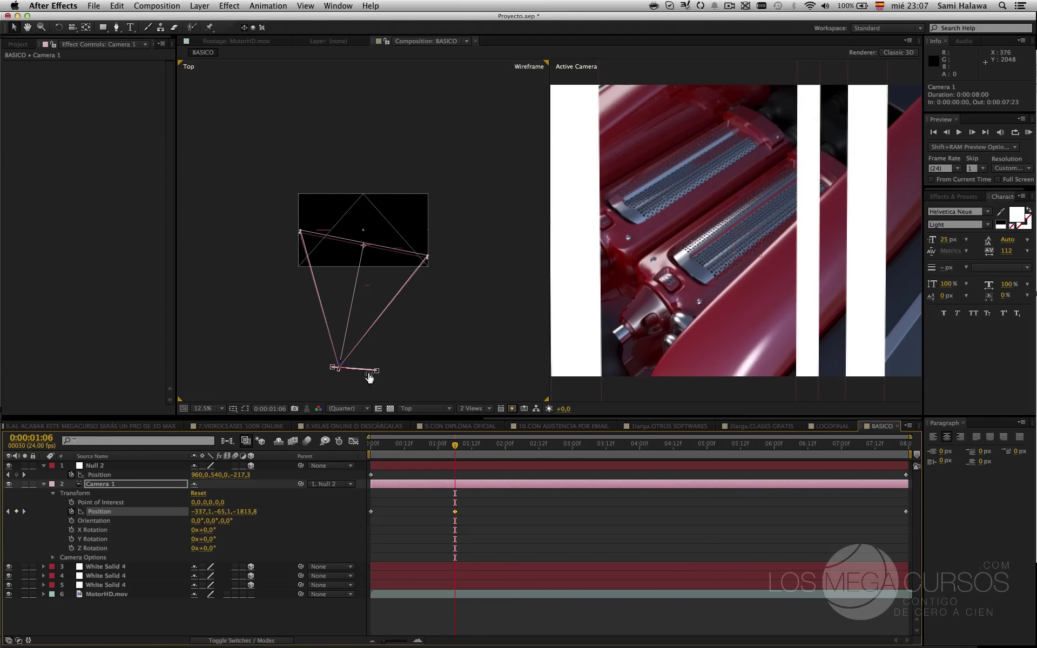
pyautogui.press('super+z')
# - Scrub the composition to 0:00:00:21 and return to a single Active Camera view
pyautogui.moveTo(381, 446); pyautogui.dragTo(429, 445)
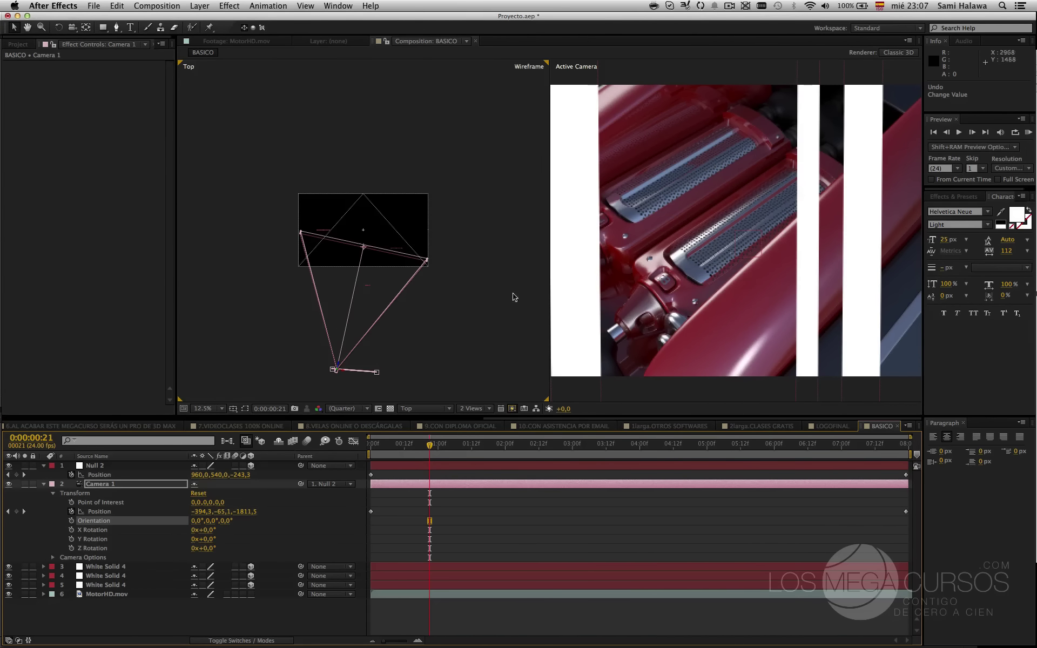
pyautogui.click(577, 372)
pyautogui.click(474, 409)
pyautogui.click(493, 420)
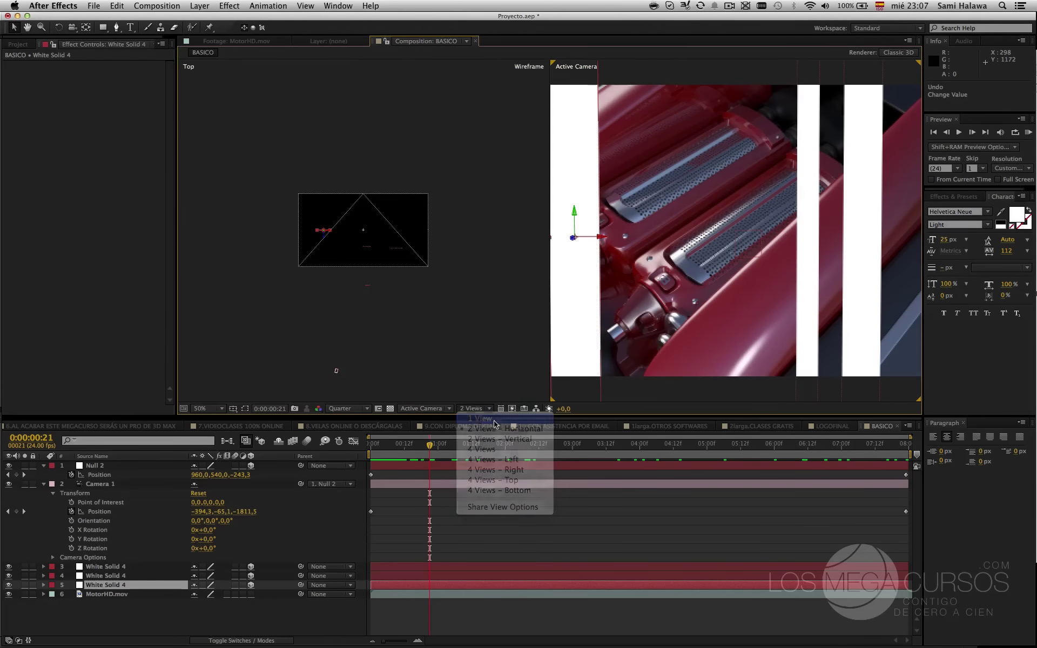
# - Preview the orbiting camera move from the first frame and scrub through it, ending at 0:00:03:11
pyautogui.moveTo(380, 455); pyautogui.dragTo(877, 455)
pyautogui.press('space')
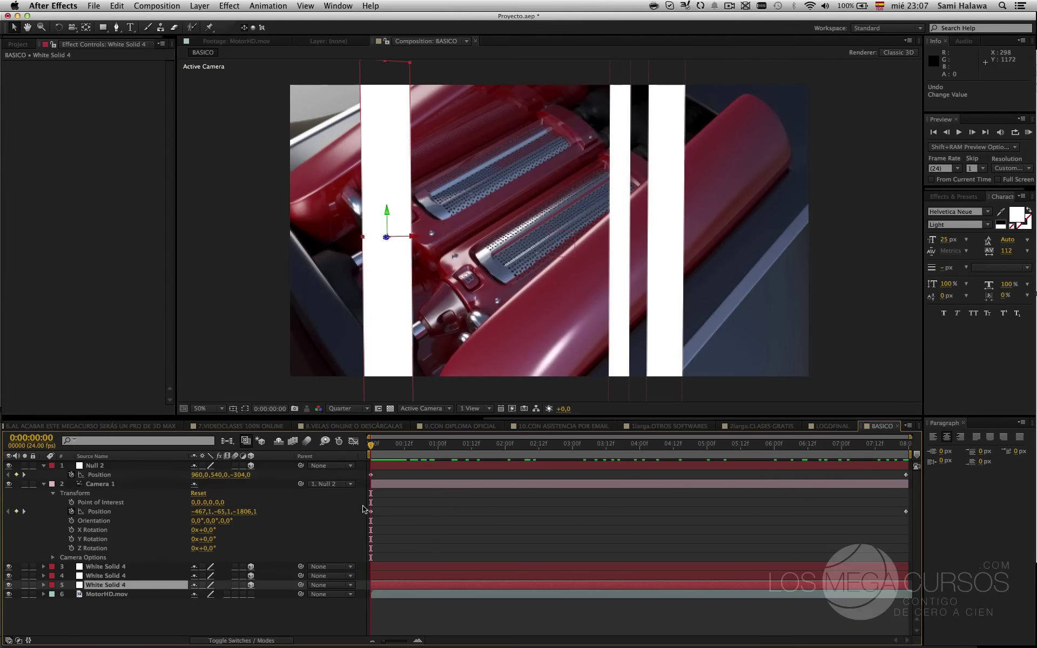
pyautogui.press('space')
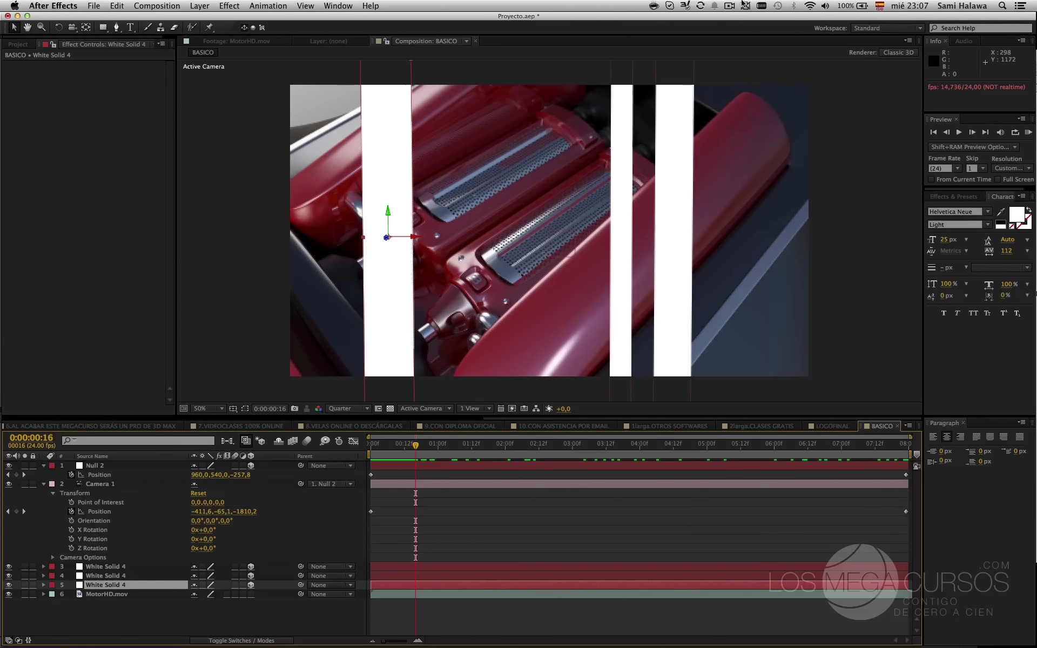
pyautogui.click(731, 6)
pyautogui.click(433, 513)
pyautogui.moveTo(417, 454); pyautogui.dragTo(888, 454)
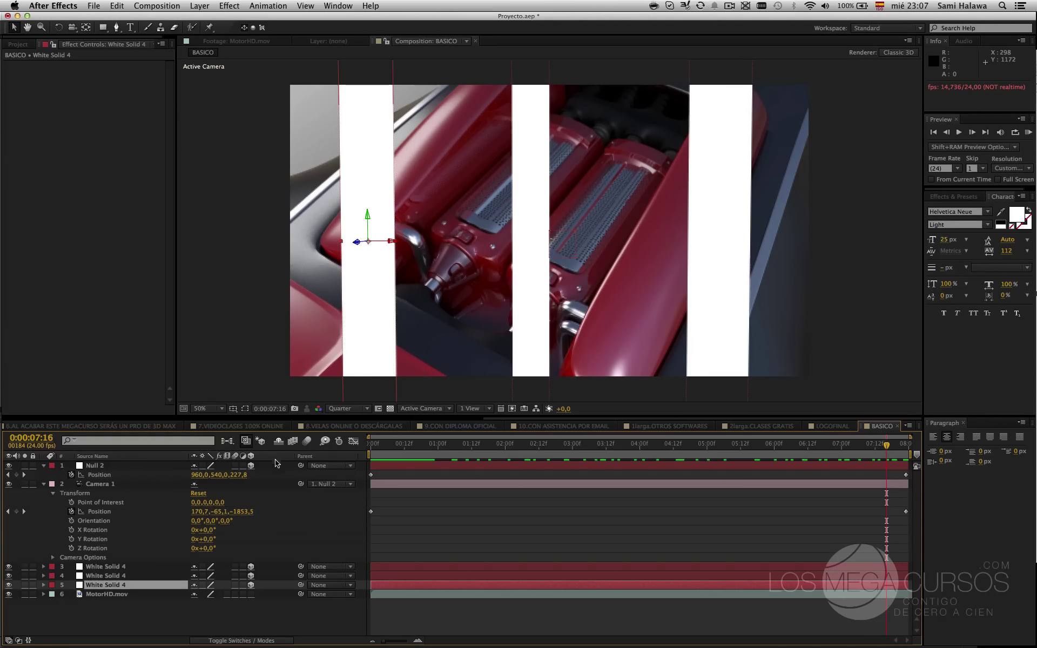
pyautogui.click(225, 319)
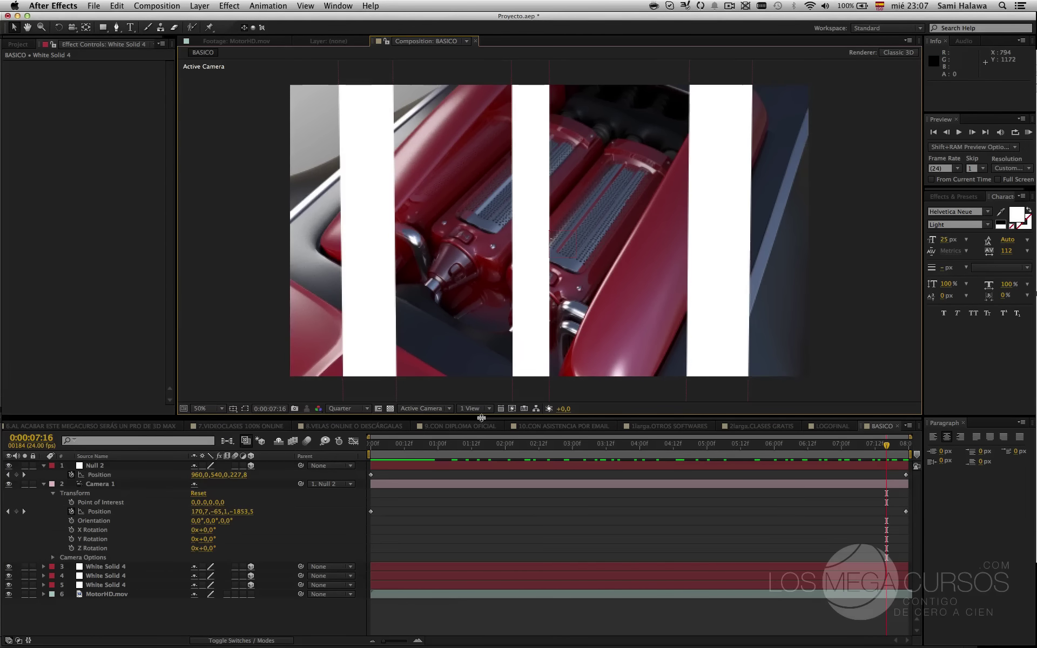
pyautogui.moveTo(385, 446); pyautogui.dragTo(603, 470)
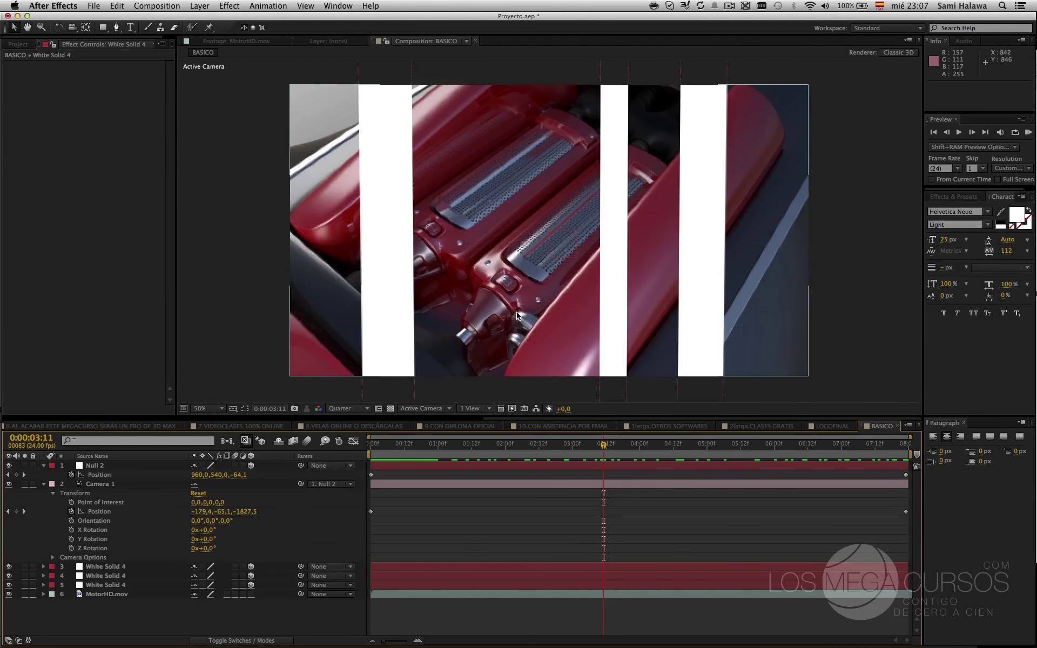
# - Show the project items, switch to Finder, and scrub through a preview of the reference video 2.CON EL MEGACURSO DE 3D MAX "PRO EN 35H".mov
pyautogui.press('super+0')
pyautogui.moveTo(1034, 216)
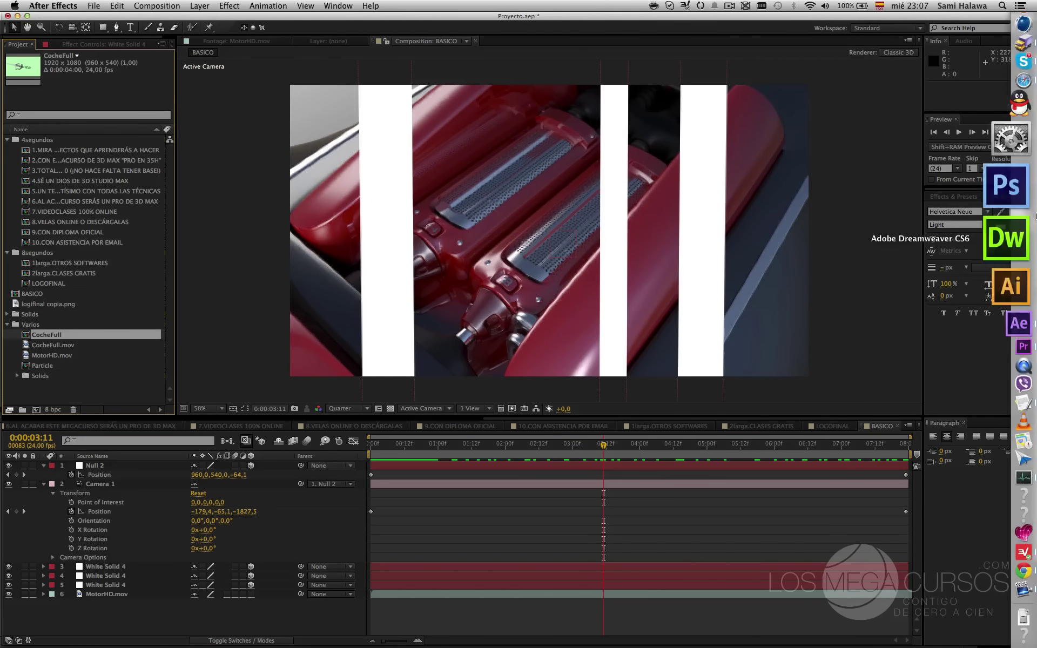
pyautogui.click(1010, 27)
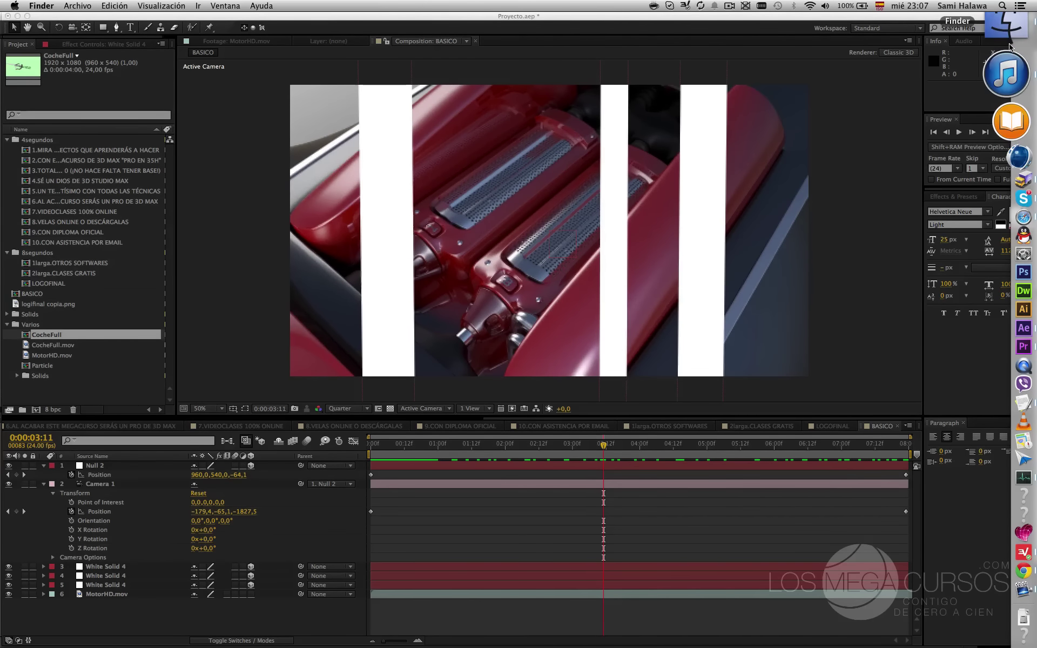
pyautogui.click(1009, 47)
pyautogui.press('space')
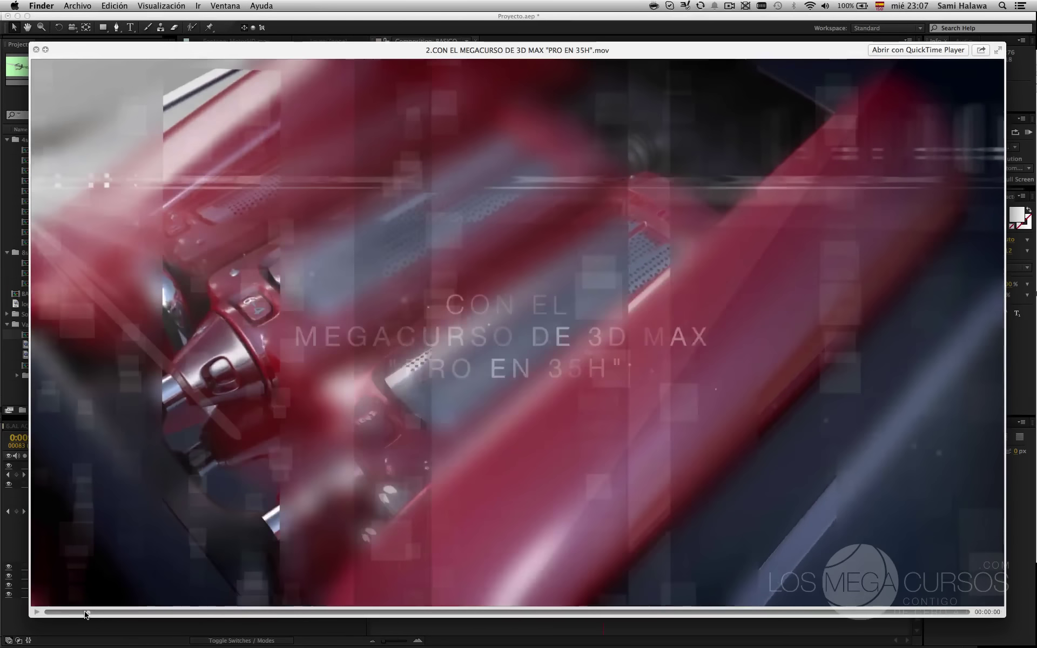
pyautogui.click(152, 613)
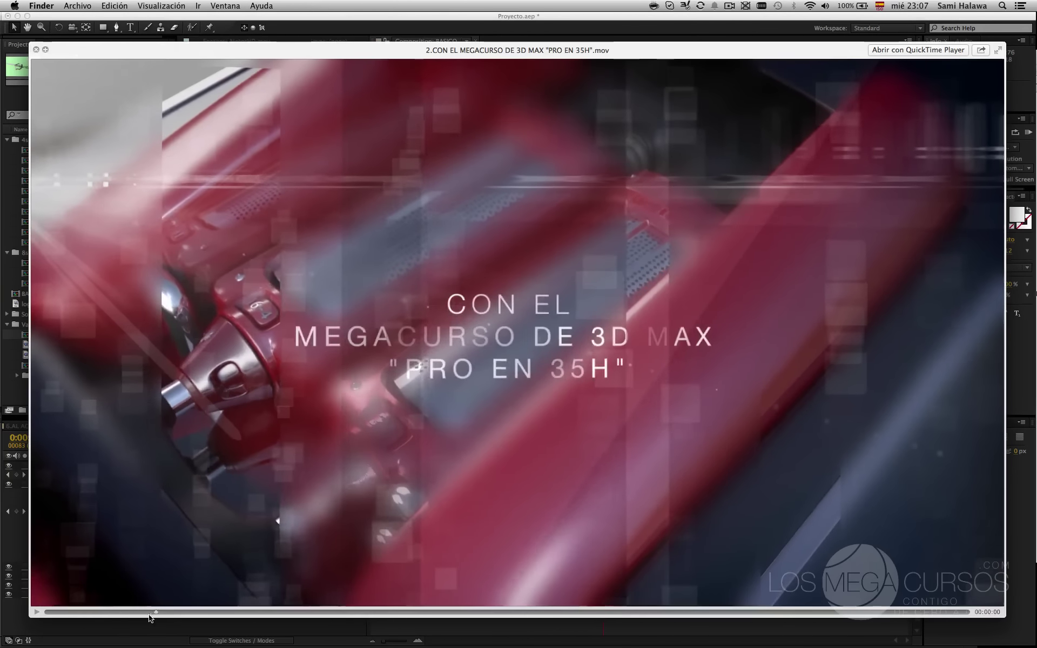
pyautogui.moveTo(150, 618)
pyautogui.mouseDown()
pyautogui.moveTo(99, 620)
pyautogui.moveTo(163, 615)
pyautogui.mouseUp()
pyautogui.press('space')
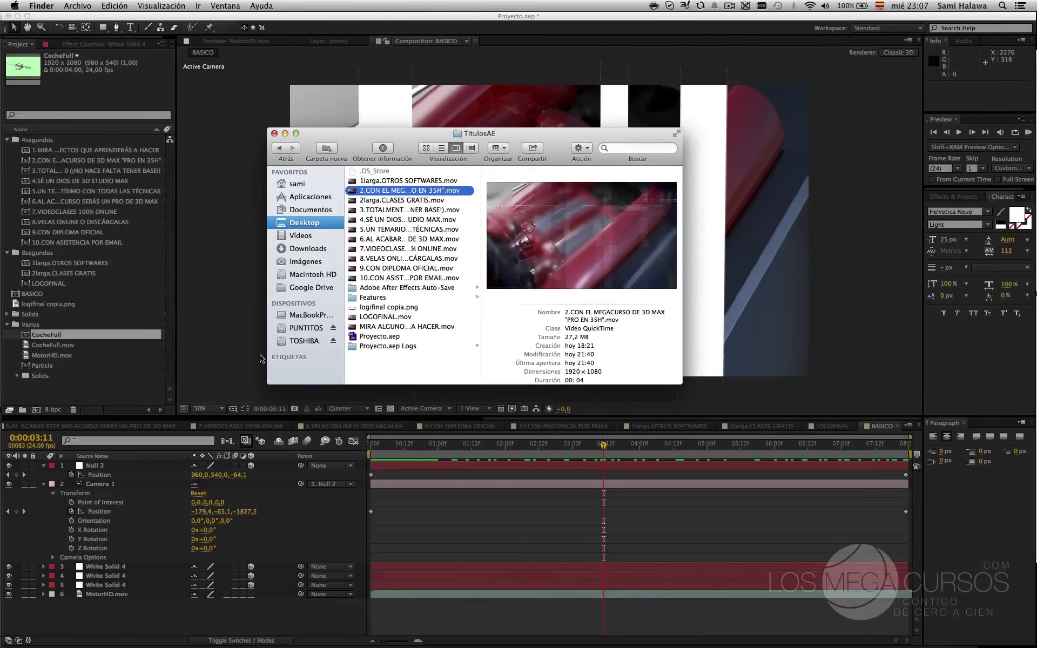
# - Return to After Effects, add logifinal copia.png as BASICO's top layer with its centred position kept, and set the preview resolution to Half
pyautogui.click(77, 316)
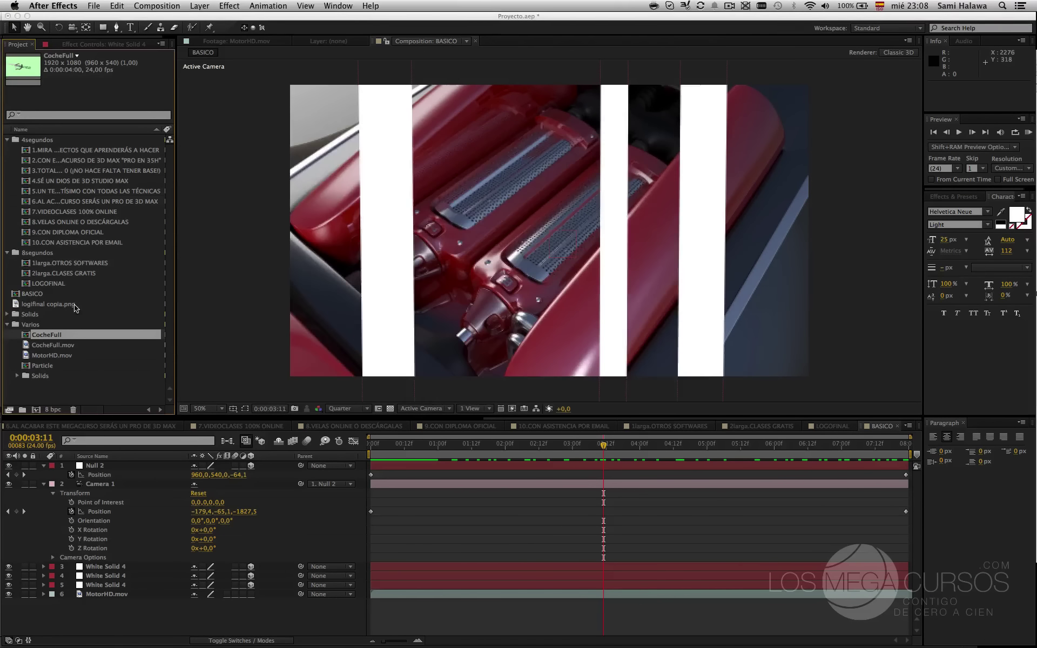
pyautogui.click(62, 305)
pyautogui.moveTo(50, 306); pyautogui.dragTo(136, 469)
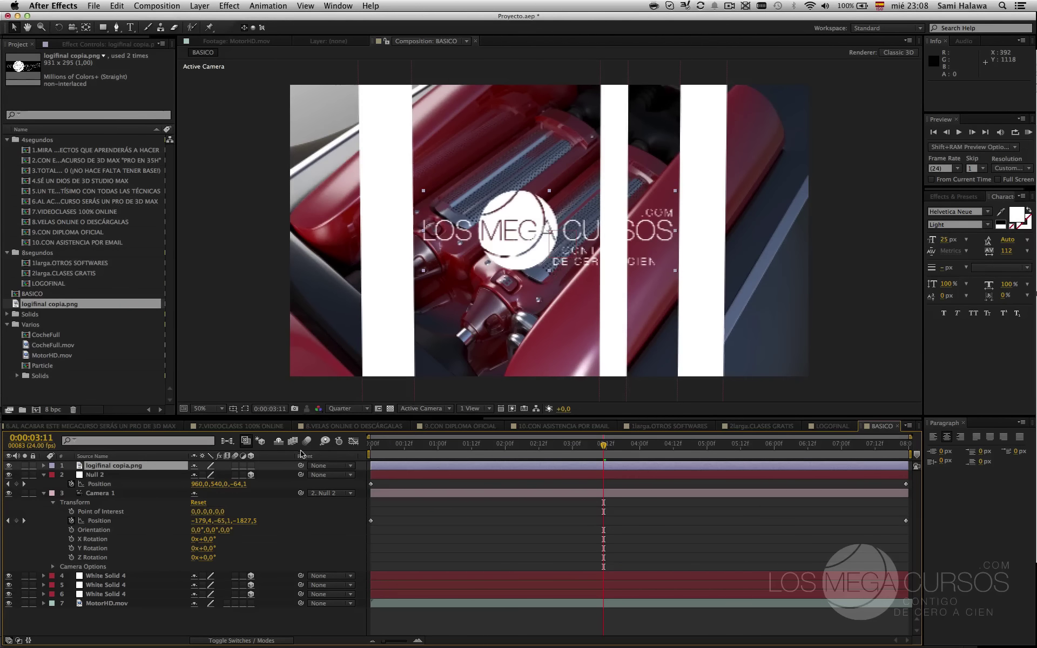
pyautogui.click(348, 409)
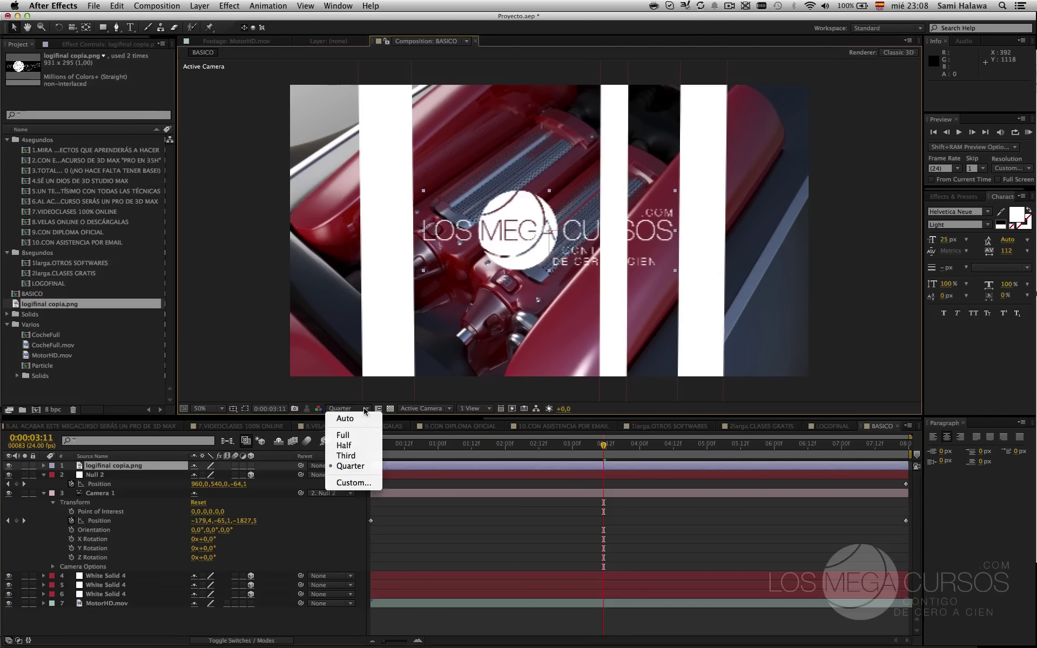
pyautogui.click(362, 446)
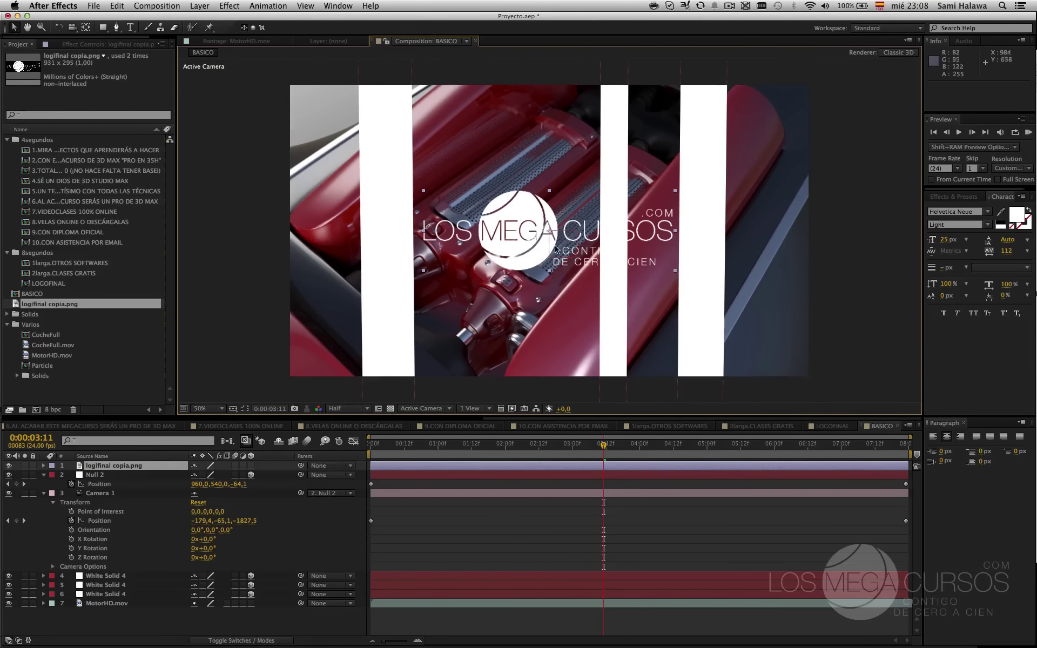
pyautogui.moveTo(553, 249); pyautogui.dragTo(507, 250)
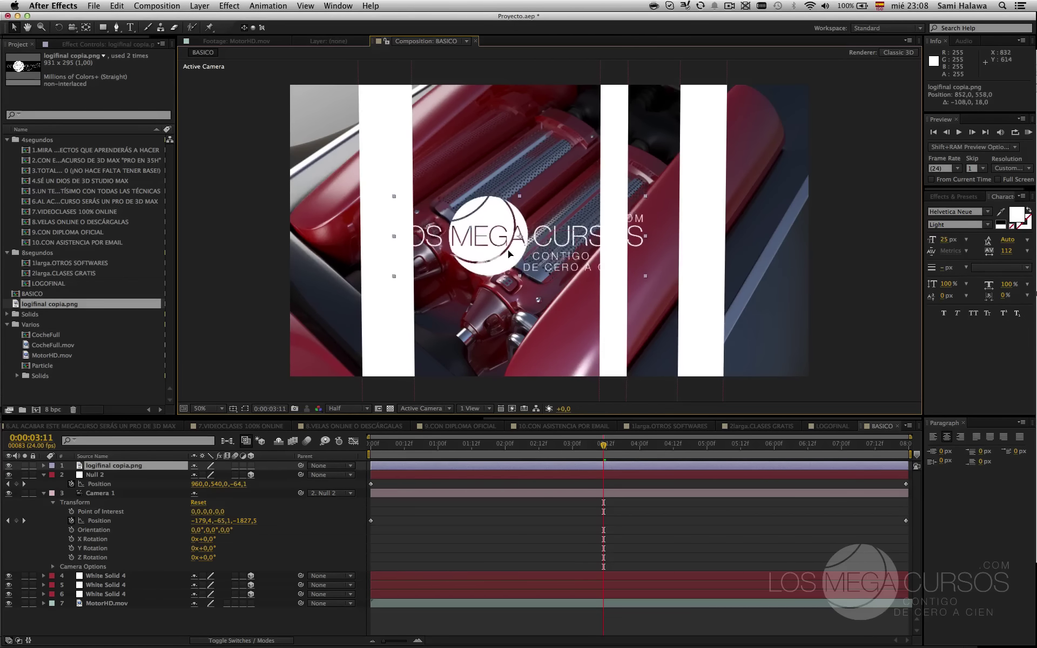
pyautogui.press('super+z')
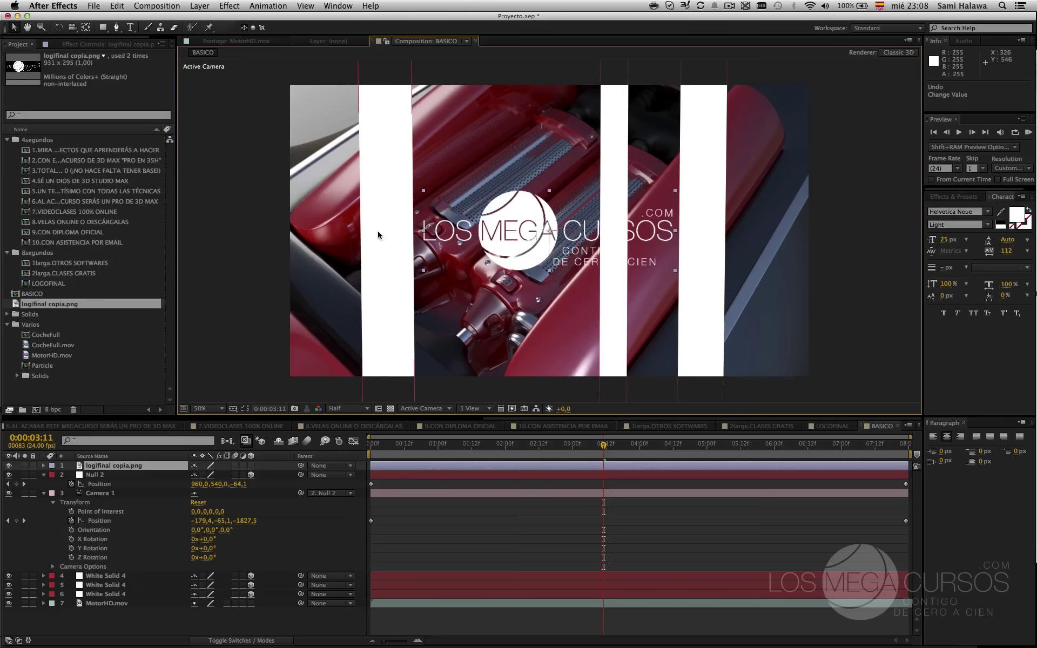
# - Rename the logifinal copia.png layer as LOGO and make it a 3D layer
pyautogui.click(148, 467)
pyautogui.press('Return')
pyautogui.write('LOGO')
pyautogui.press('Return')
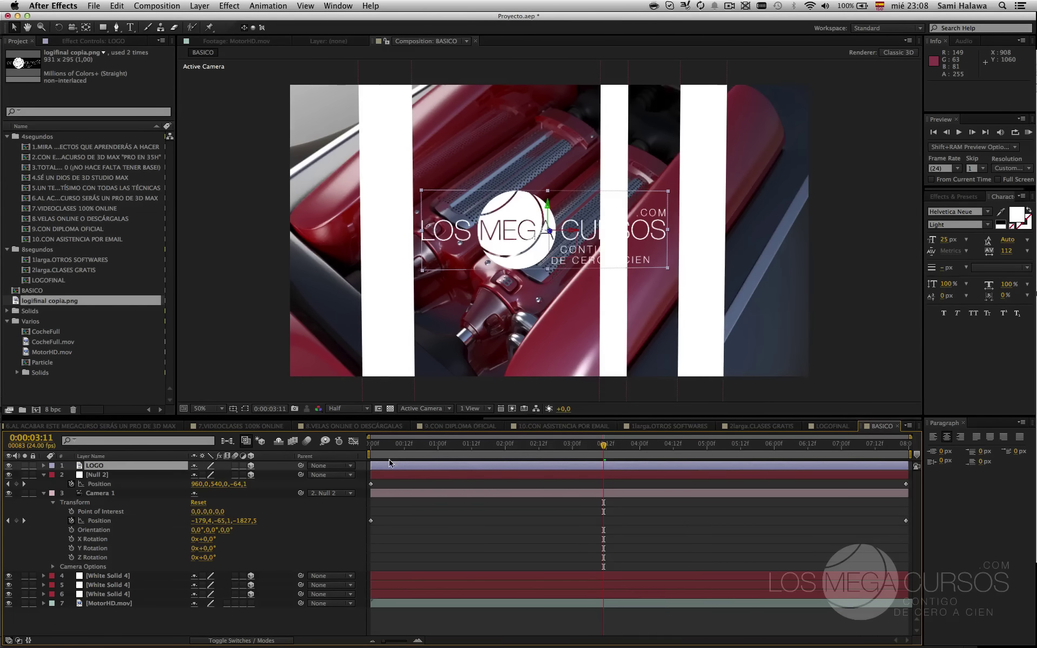
# - Preview the LOGO layer together with the white strips under the orbiting camera from several points in the timeline
pyautogui.click(394, 448)
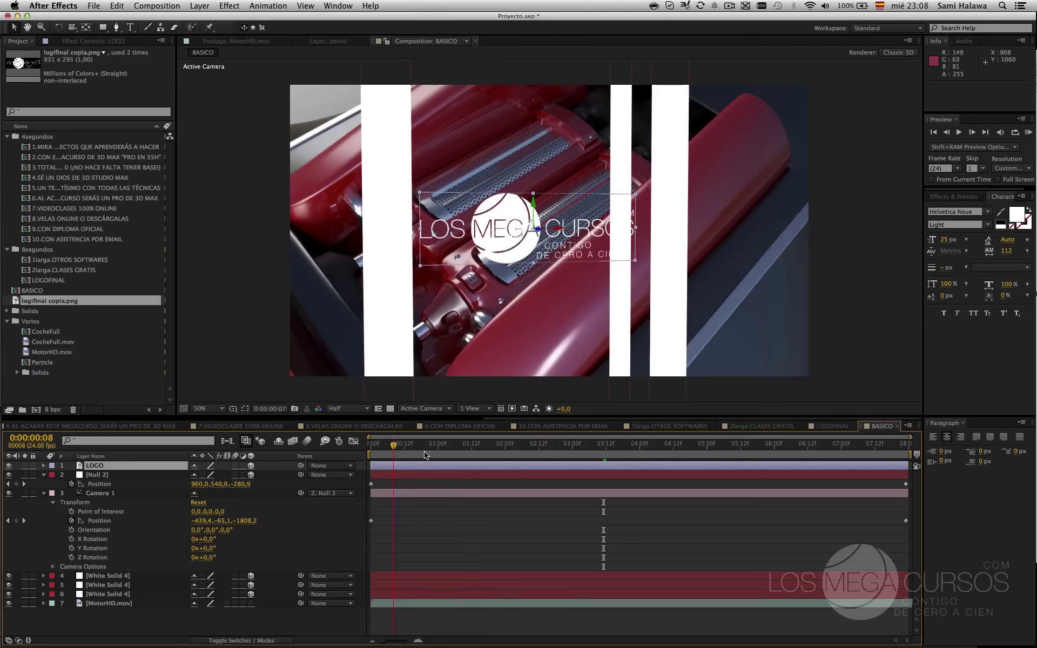
pyautogui.press('space')
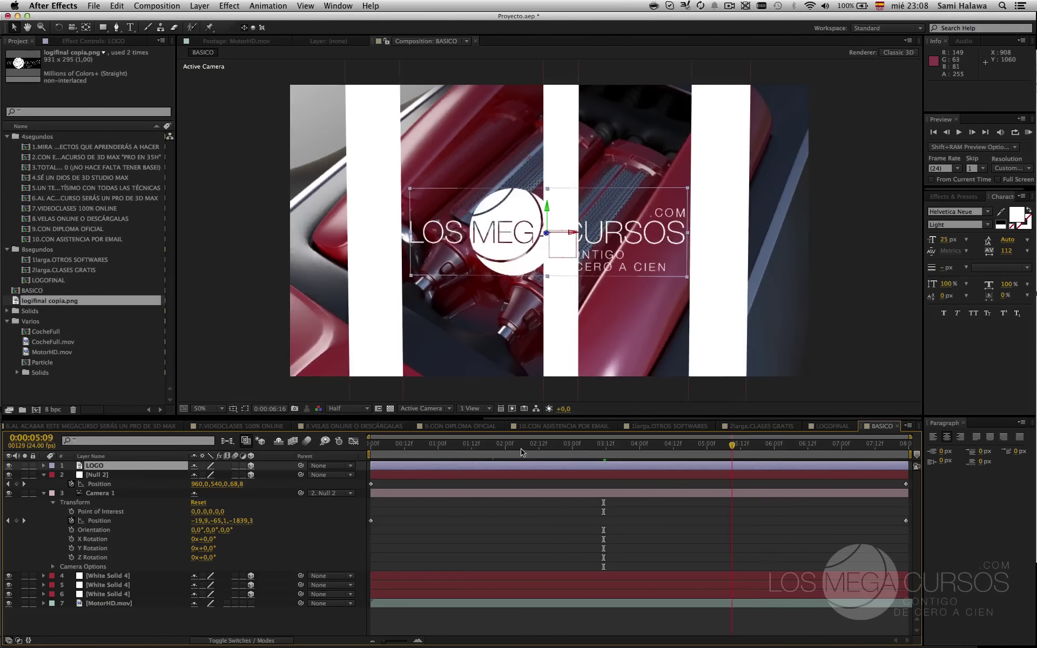
pyautogui.click(524, 447)
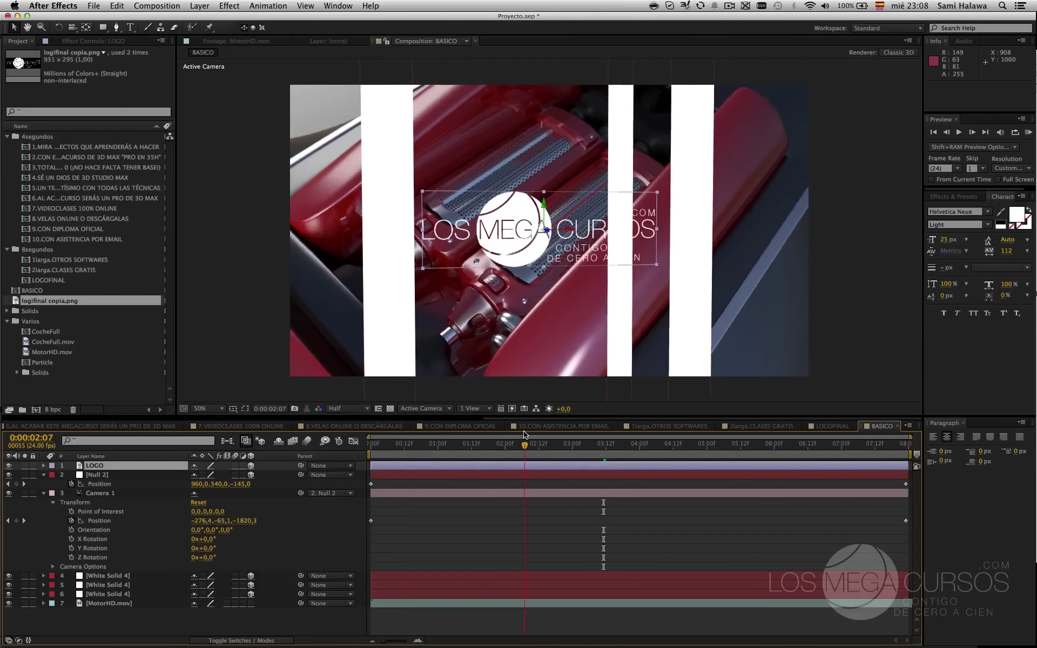
pyautogui.press('space')
pyautogui.press('space')
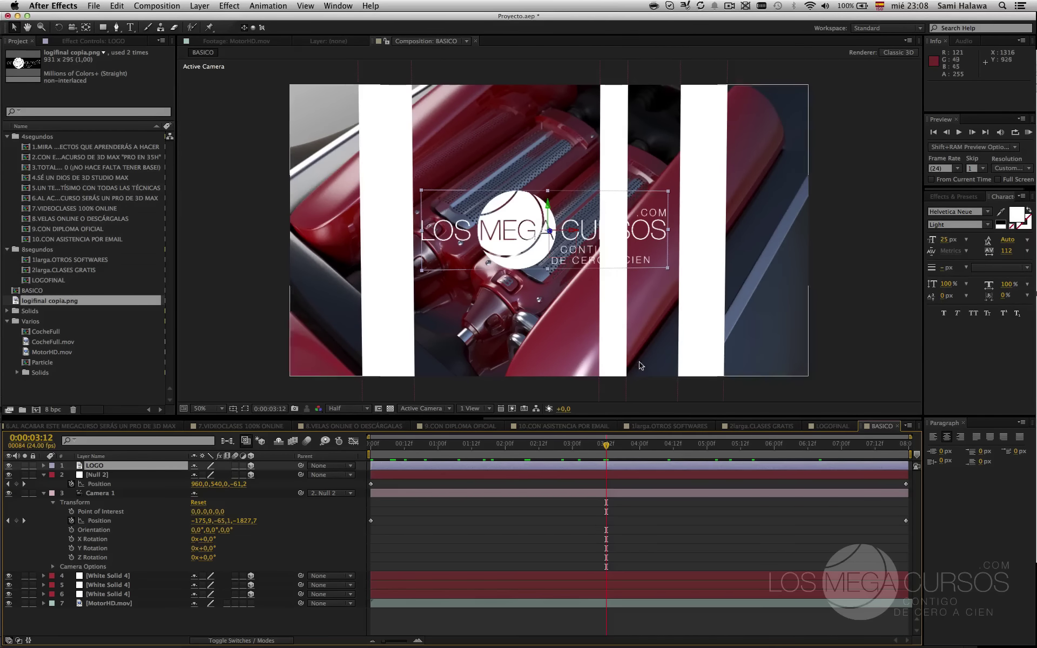
pyautogui.press('space')
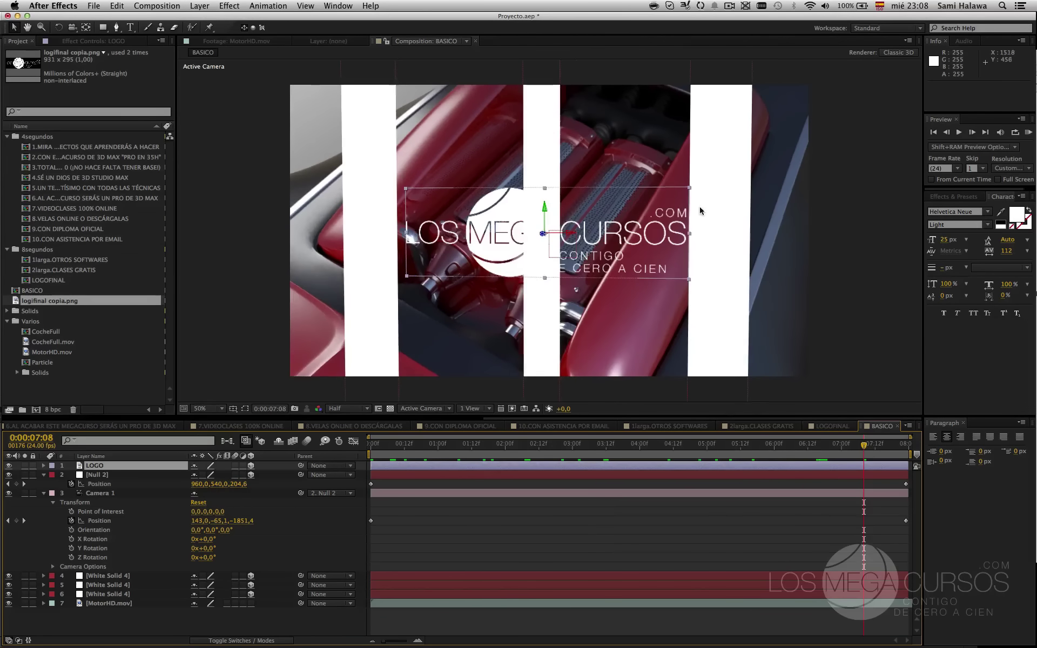
# - Scale the LOGO layer down to about 66% and preview it at several points in the timeline
pyautogui.click(691, 190)
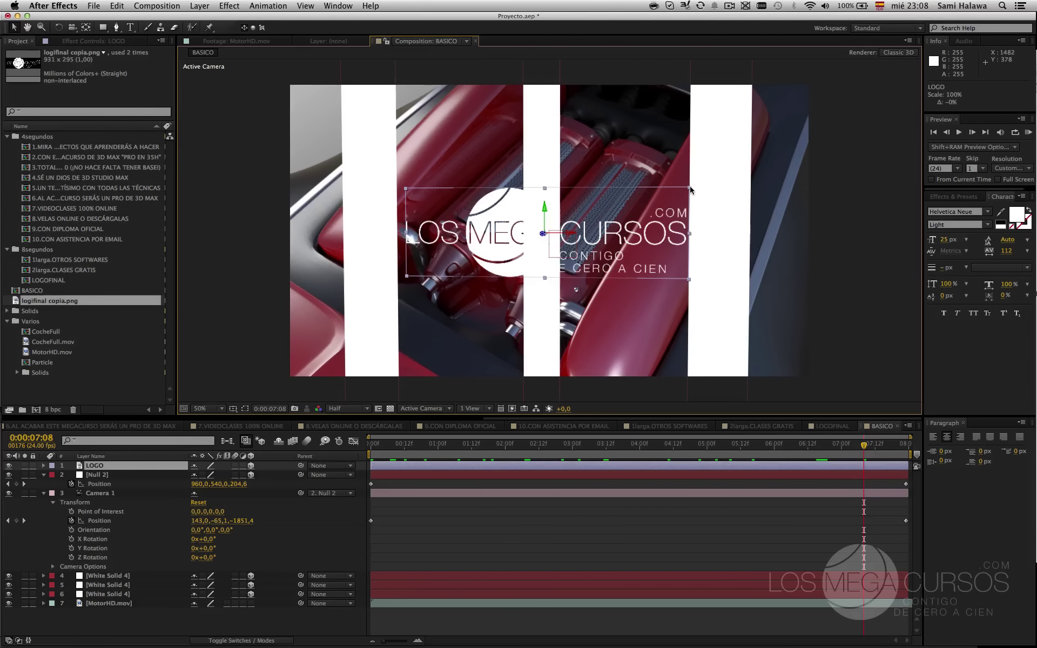
pyautogui.moveTo(690, 190); pyautogui.dragTo(639, 204)
pyautogui.press('super+z')
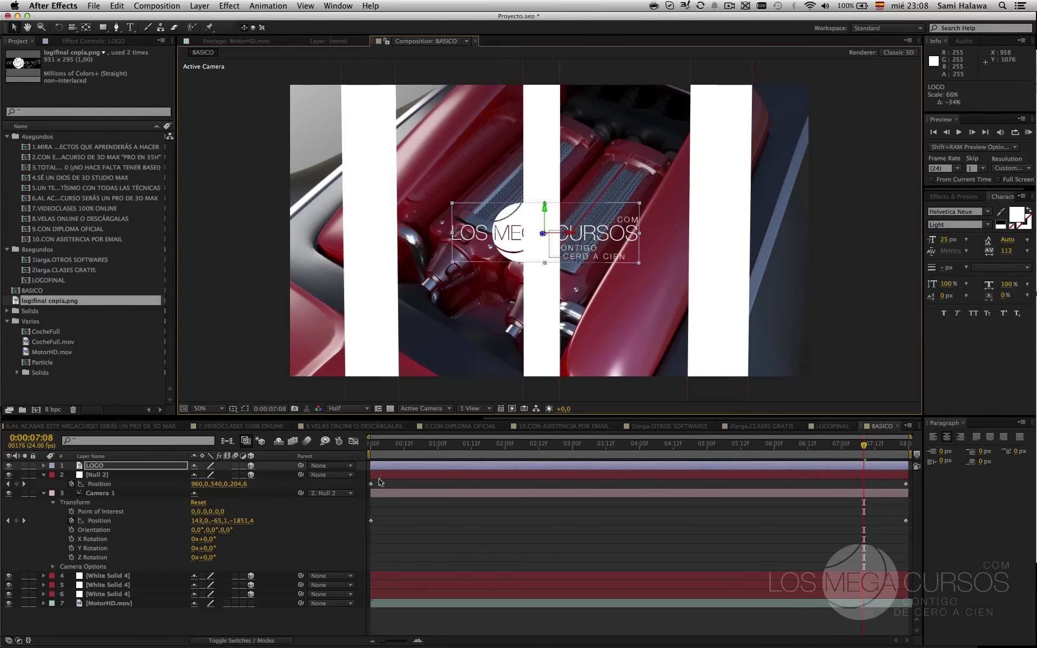
pyautogui.moveTo(377, 448); pyautogui.dragTo(727, 442)
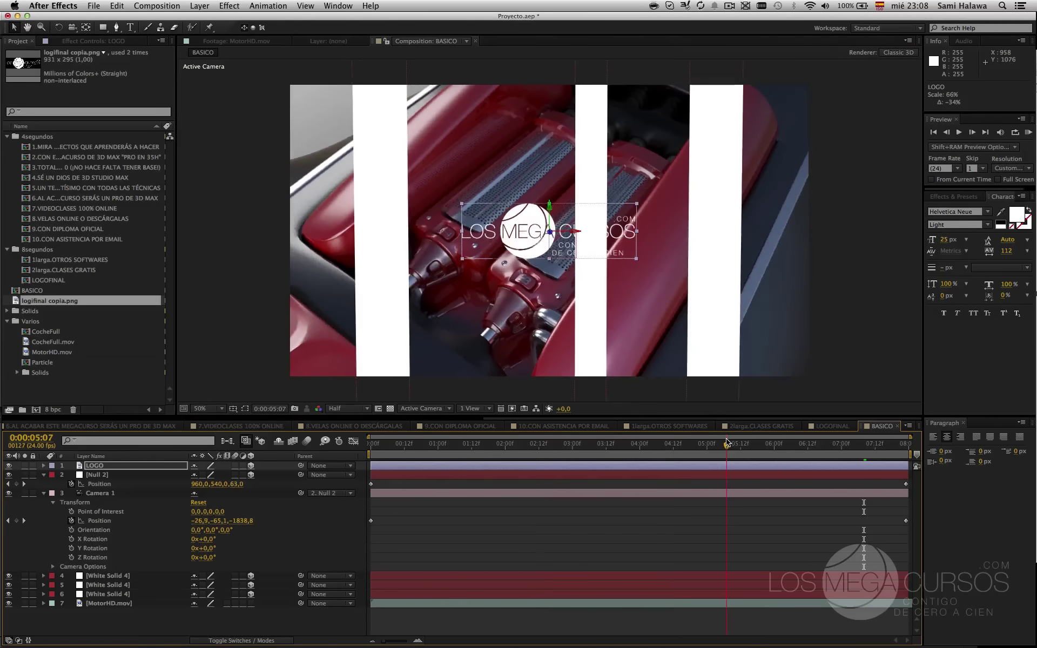
pyautogui.press('space')
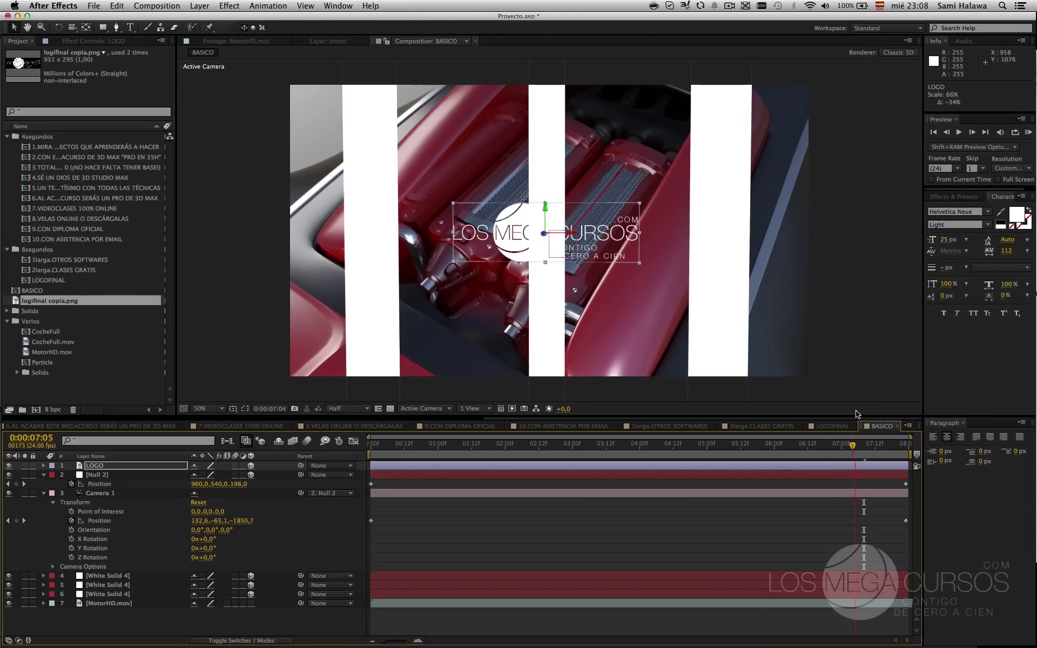
pyautogui.moveTo(742, 444); pyautogui.dragTo(612, 444)
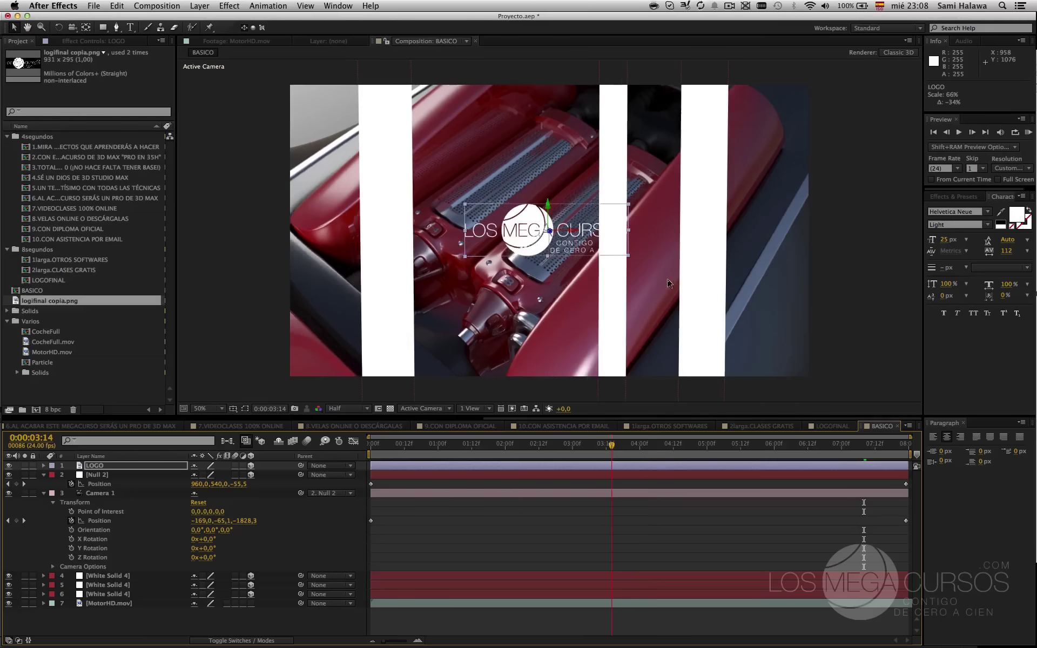
# - Try enlarging the LOGO layer to about 229%, scrub through the timeline, and undo the scaling
pyautogui.moveTo(631, 260); pyautogui.dragTo(686, 425)
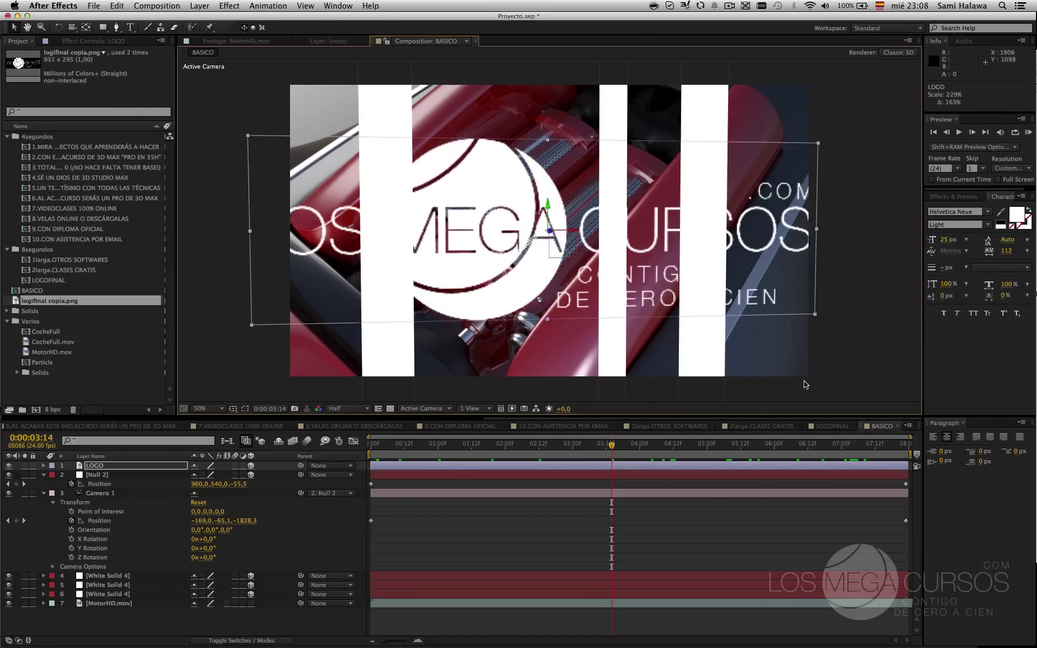
pyautogui.moveTo(612, 445); pyautogui.dragTo(449, 446)
pyautogui.moveTo(514, 445); pyautogui.dragTo(577, 445)
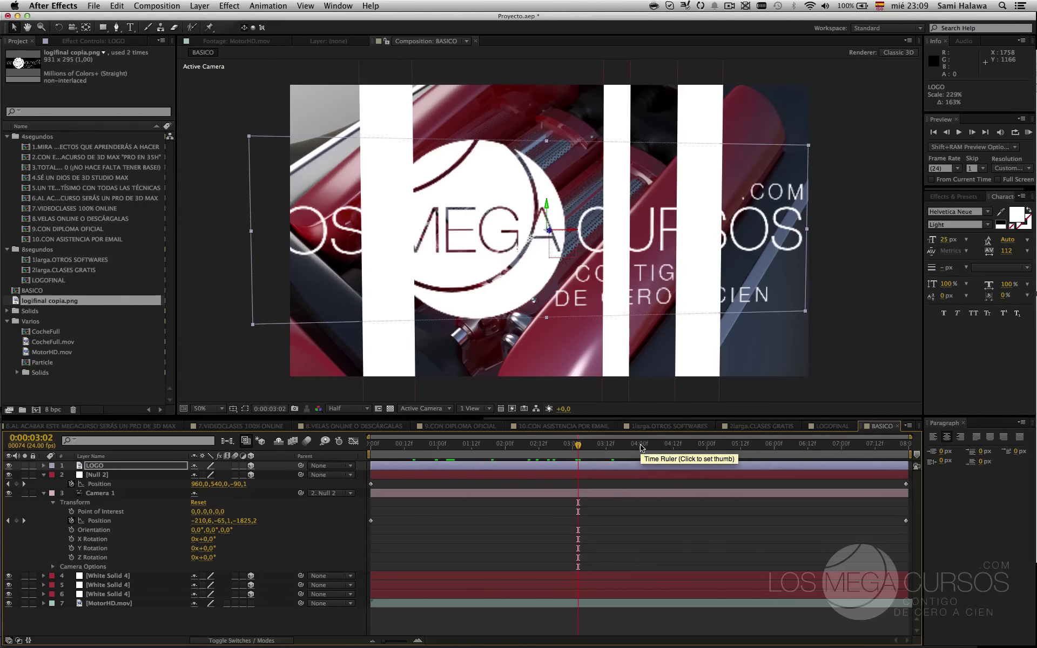
pyautogui.press('super+z')
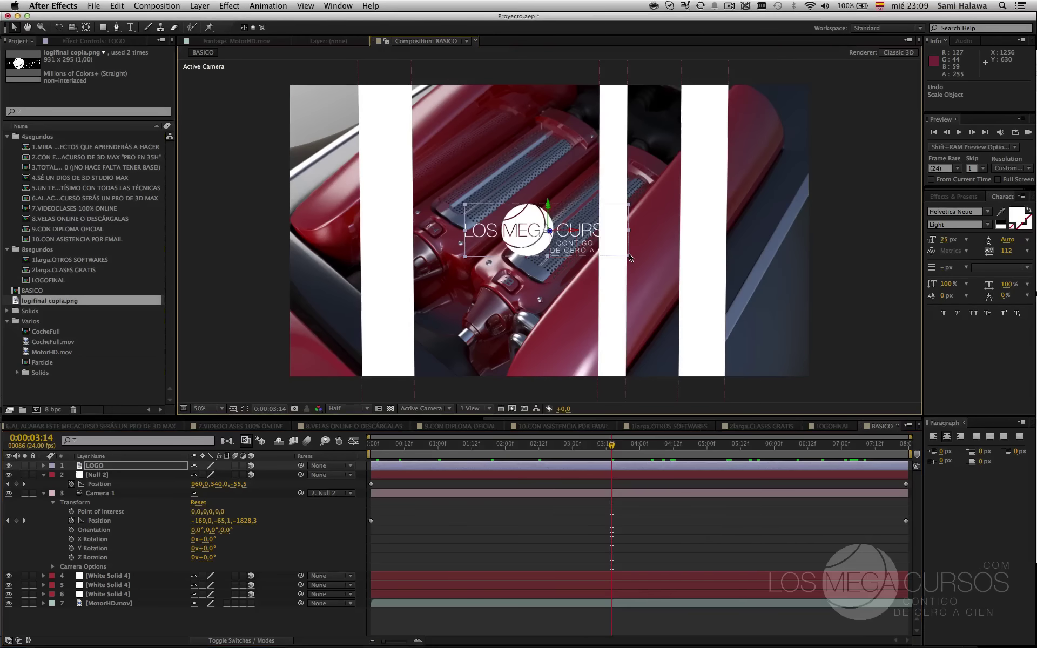
# - Try several sizes for the LOGO layer and leave it scaled to about 74%
pyautogui.moveTo(630, 258)
pyautogui.mouseDown()
pyautogui.moveTo(636, 264)
pyautogui.moveTo(632, 257)
pyautogui.mouseUp()
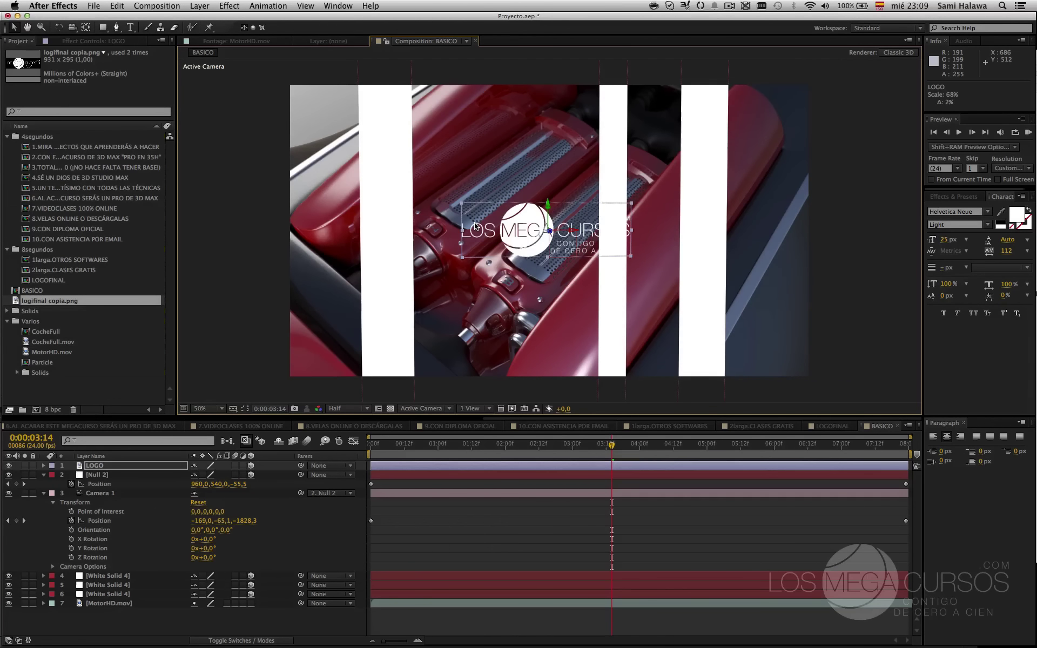
pyautogui.click(257, 210)
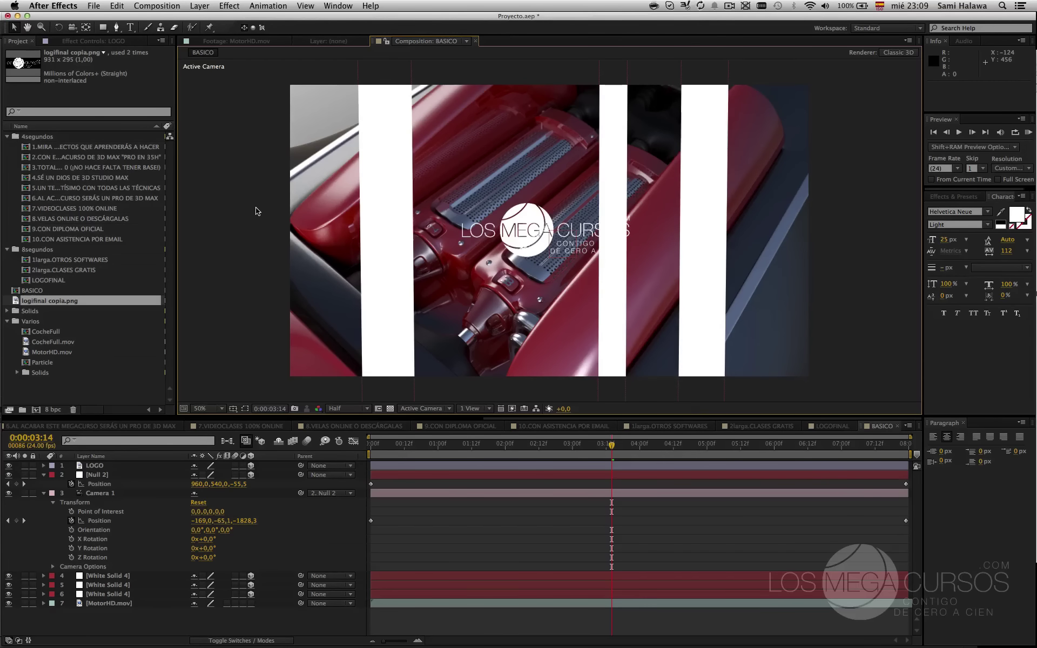
pyautogui.click(537, 235)
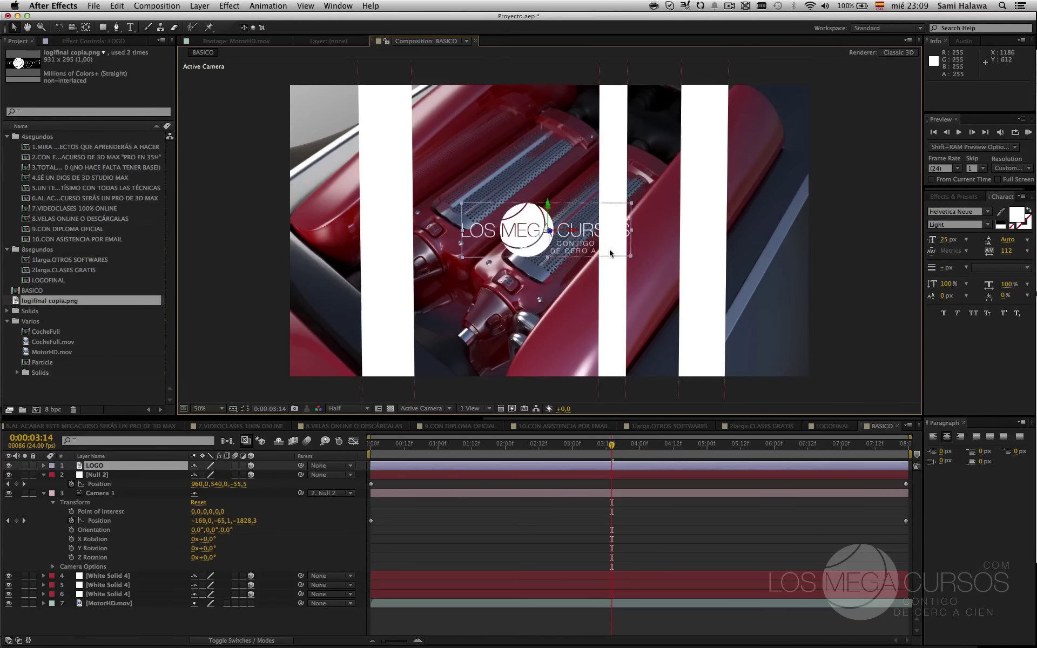
pyautogui.moveTo(631, 256); pyautogui.dragTo(679, 285)
pyautogui.moveTo(413, 443); pyautogui.dragTo(606, 399)
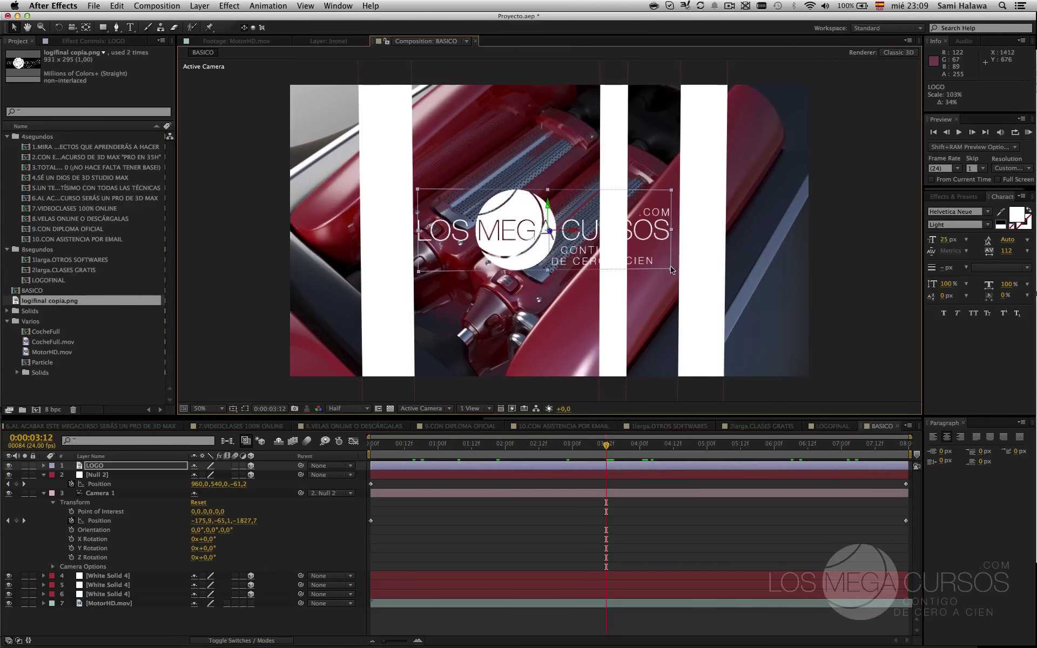
pyautogui.moveTo(673, 269)
pyautogui.mouseDown()
pyautogui.moveTo(629, 249)
pyautogui.moveTo(658, 257)
pyautogui.mouseUp()
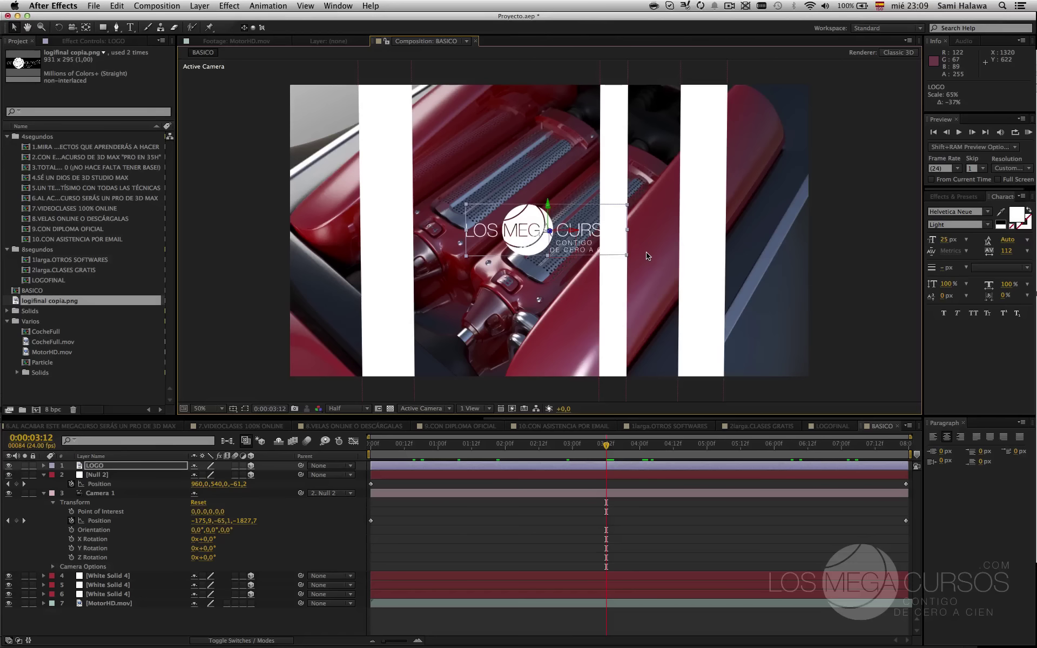
pyautogui.click(855, 313)
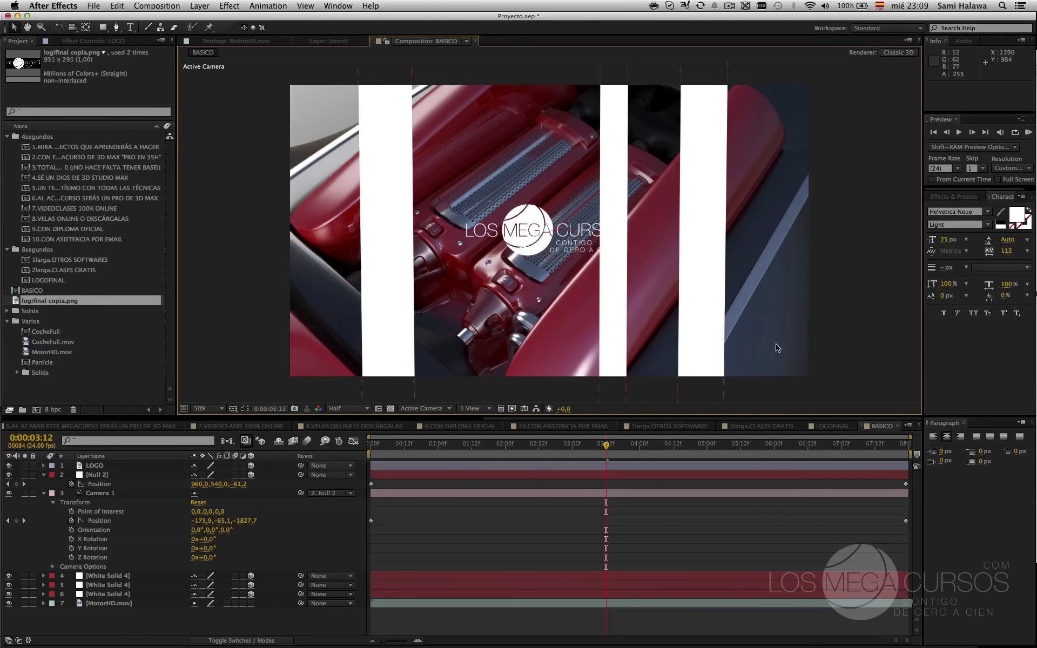
pyautogui.click(542, 219)
pyautogui.moveTo(631, 257); pyautogui.dragTo(636, 270)
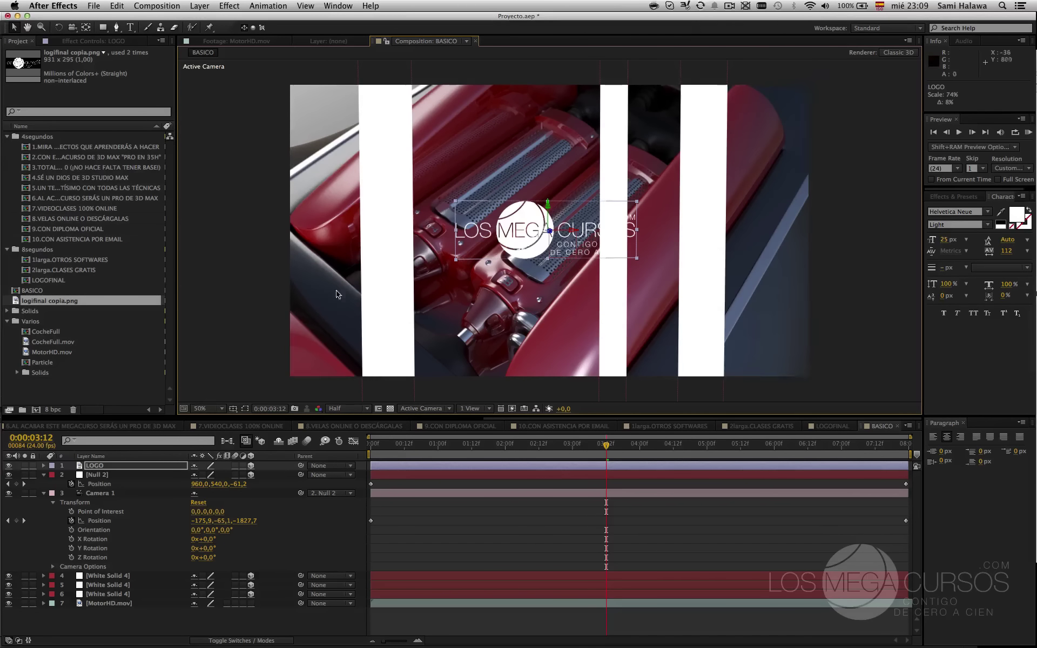
pyautogui.click(259, 323)
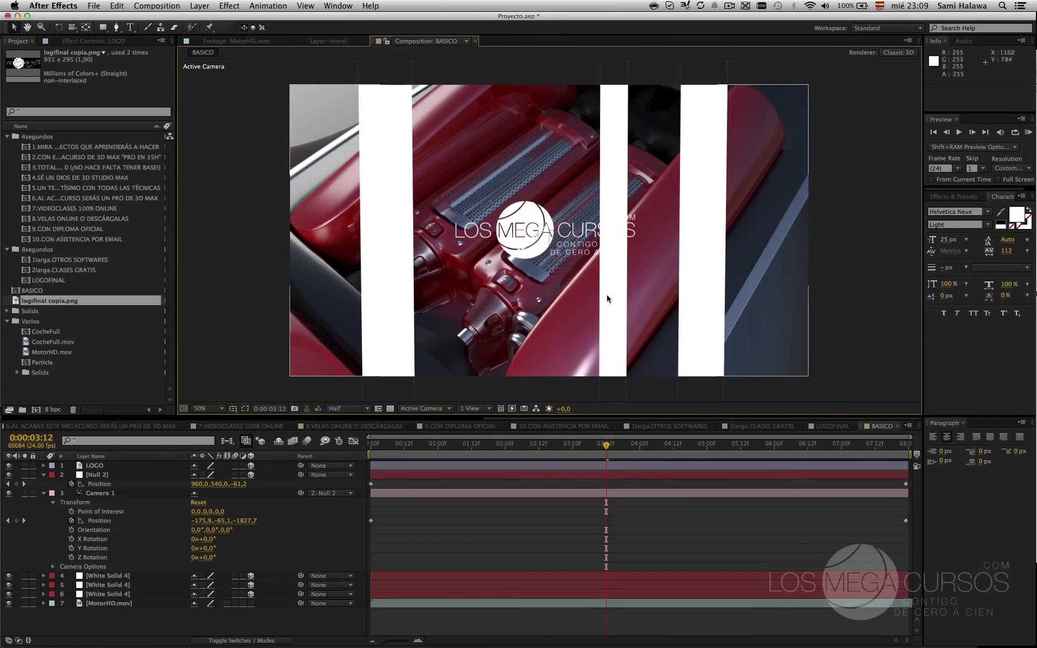
# - Scrub through BASICO to check the logo between the strips, and compare it with the LOGOFINAL composition
pyautogui.moveTo(409, 447); pyautogui.dragTo(460, 444)
pyautogui.moveTo(524, 446); pyautogui.dragTo(745, 440)
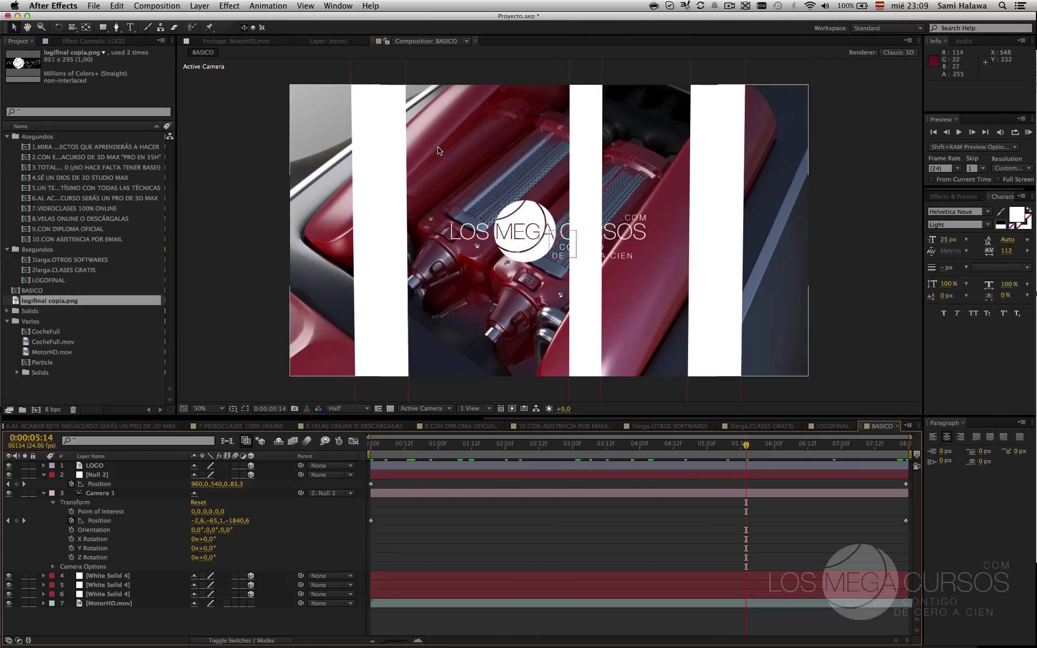
pyautogui.click(840, 426)
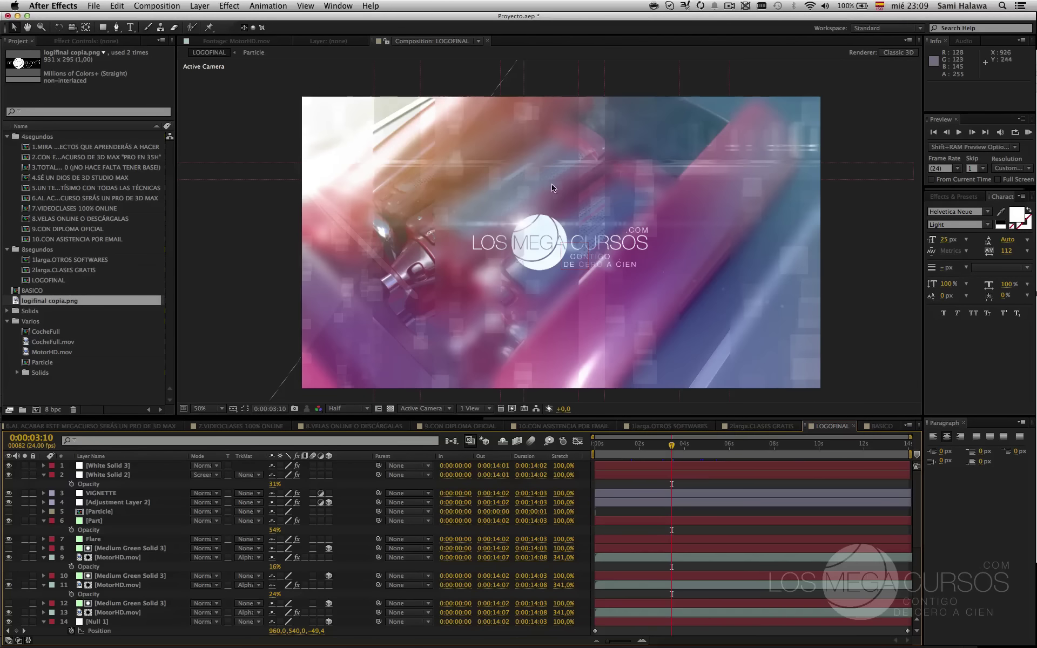
pyautogui.click(870, 427)
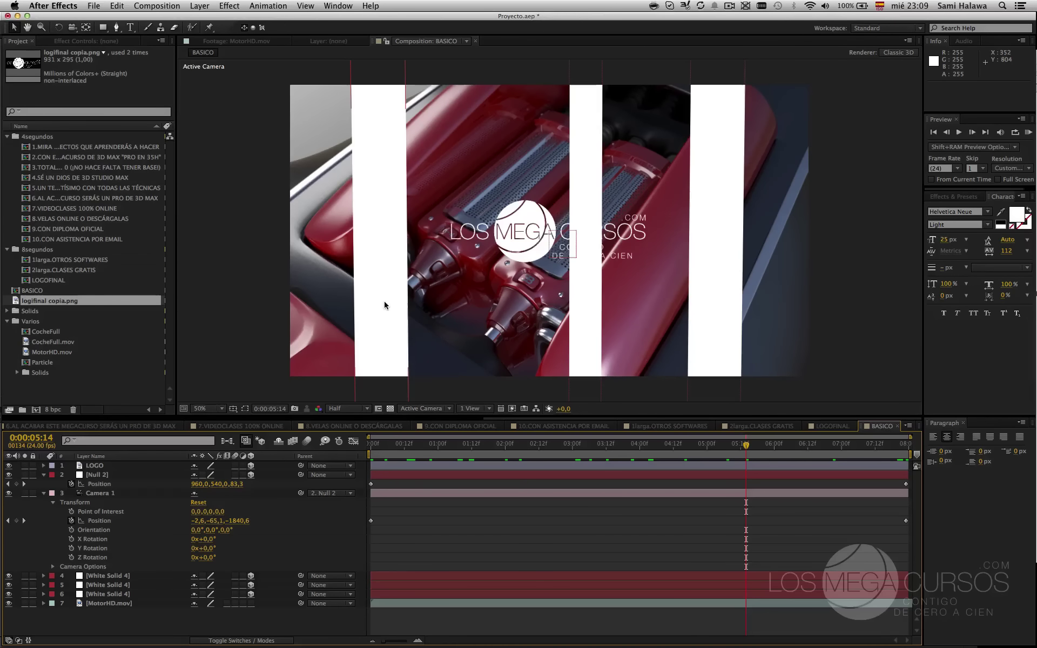
# - Collapse the Camera 1 and Null 2 properties, and show the effect controls of the MotorHD.mov layer
pyautogui.click(45, 493)
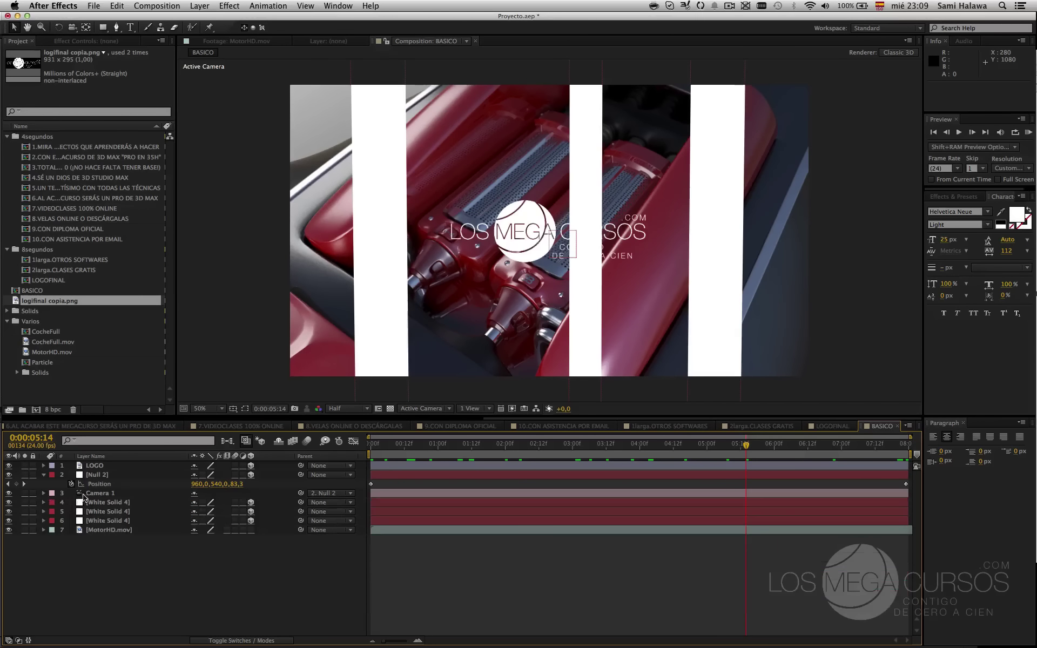
pyautogui.click(44, 476)
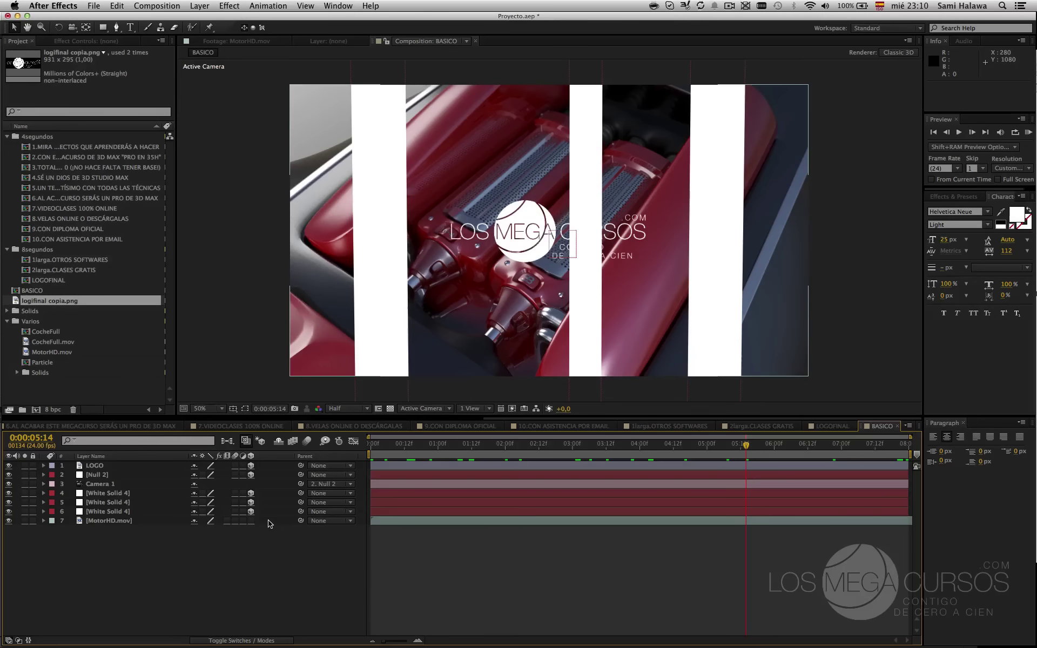
pyautogui.click(179, 503)
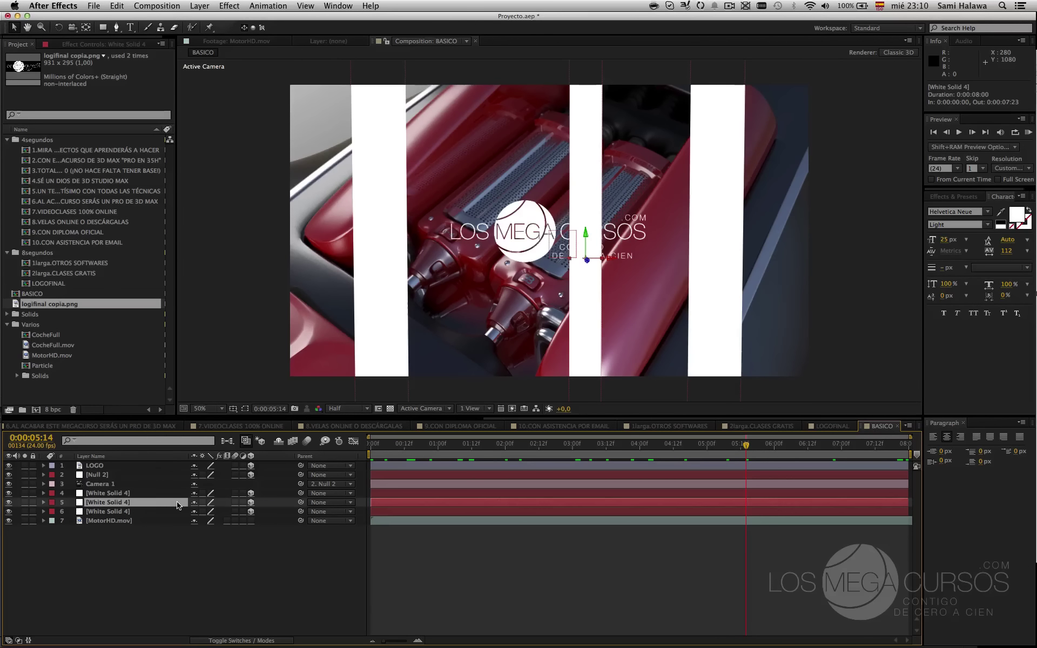
pyautogui.click(167, 495)
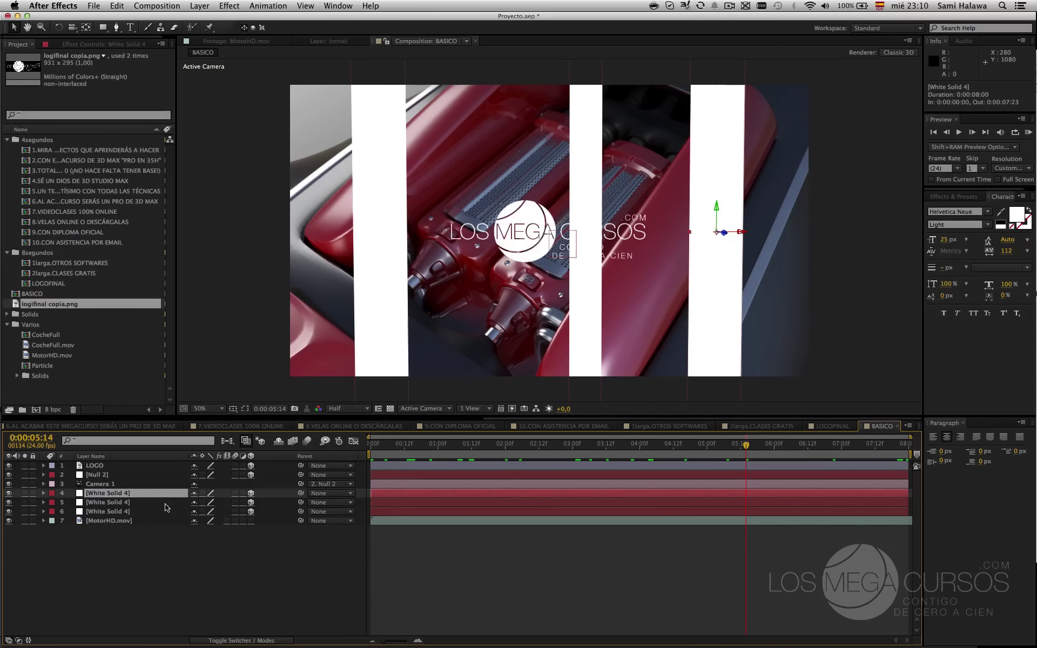
pyautogui.click(164, 523)
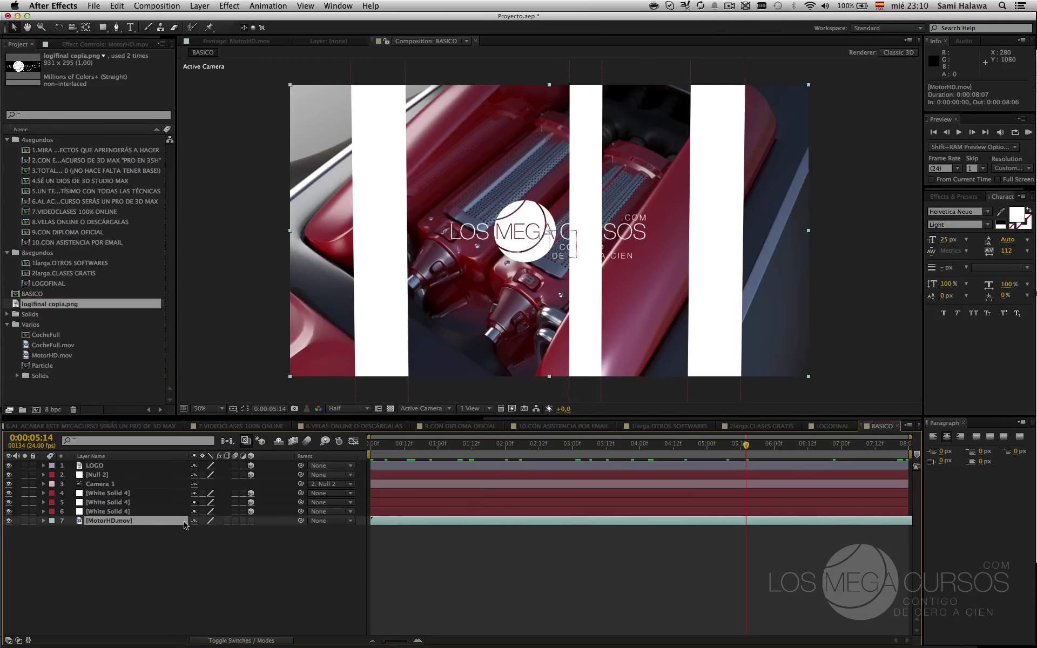
pyautogui.click(118, 44)
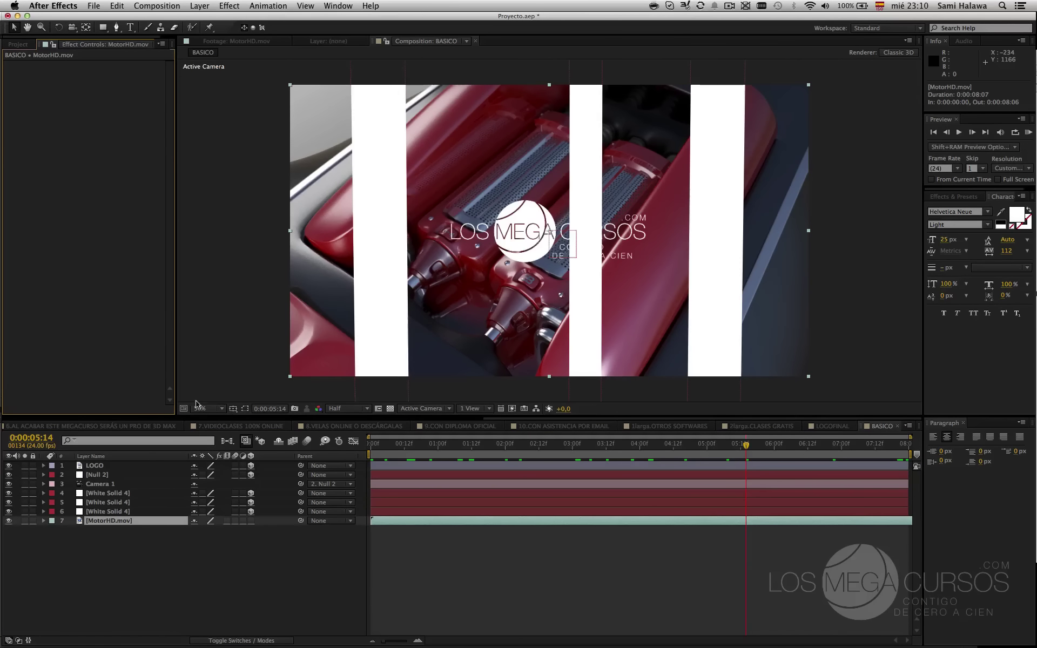
# - Apply the Camera Lens Blur effect to the MotorHD.mov layer
pyautogui.rightClick(138, 231)
pyautogui.moveTo(186, 296)
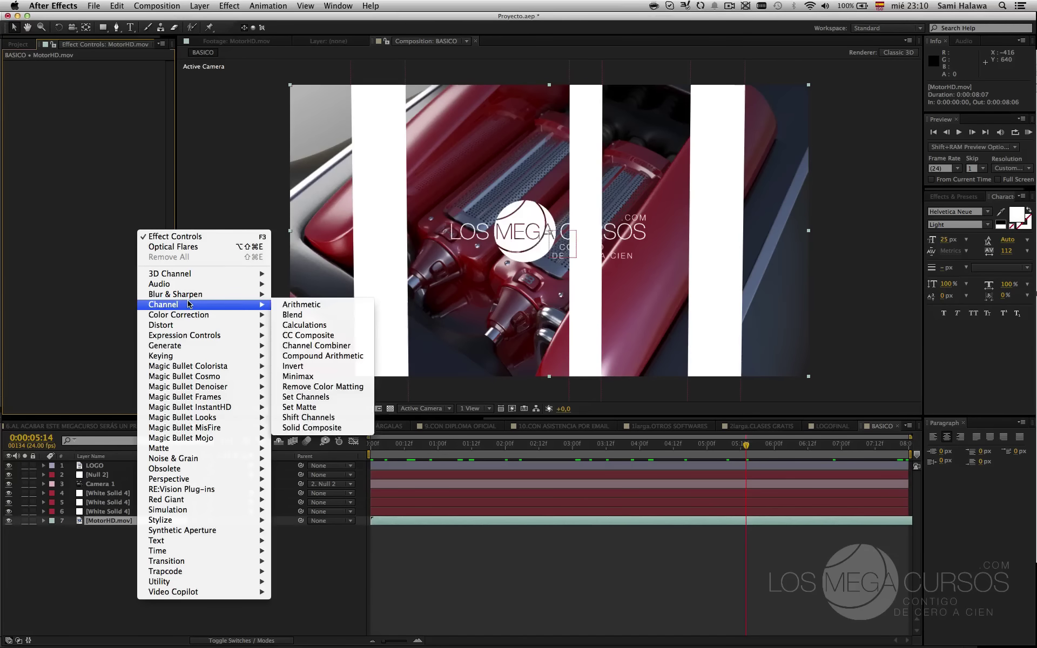
pyautogui.click(106, 537)
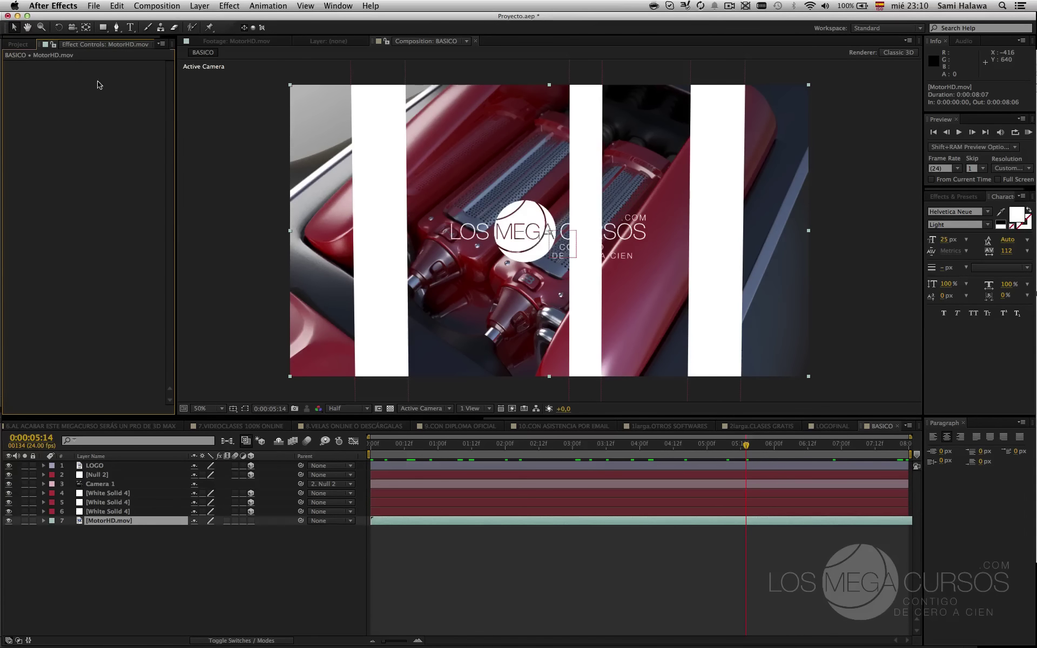
pyautogui.rightClick(53, 211)
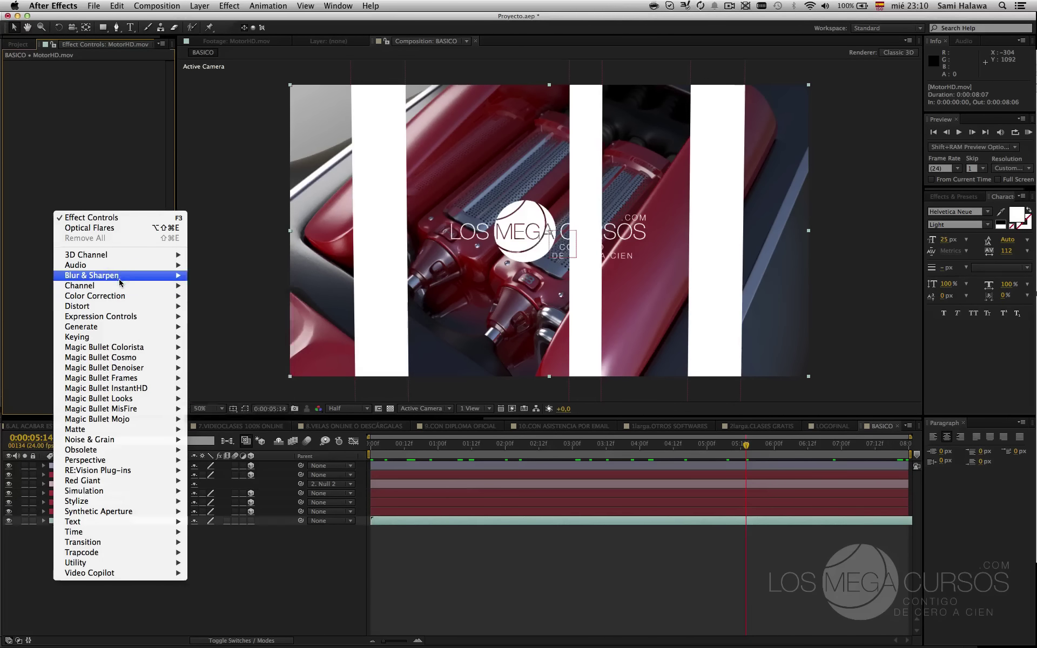
pyautogui.moveTo(121, 279)
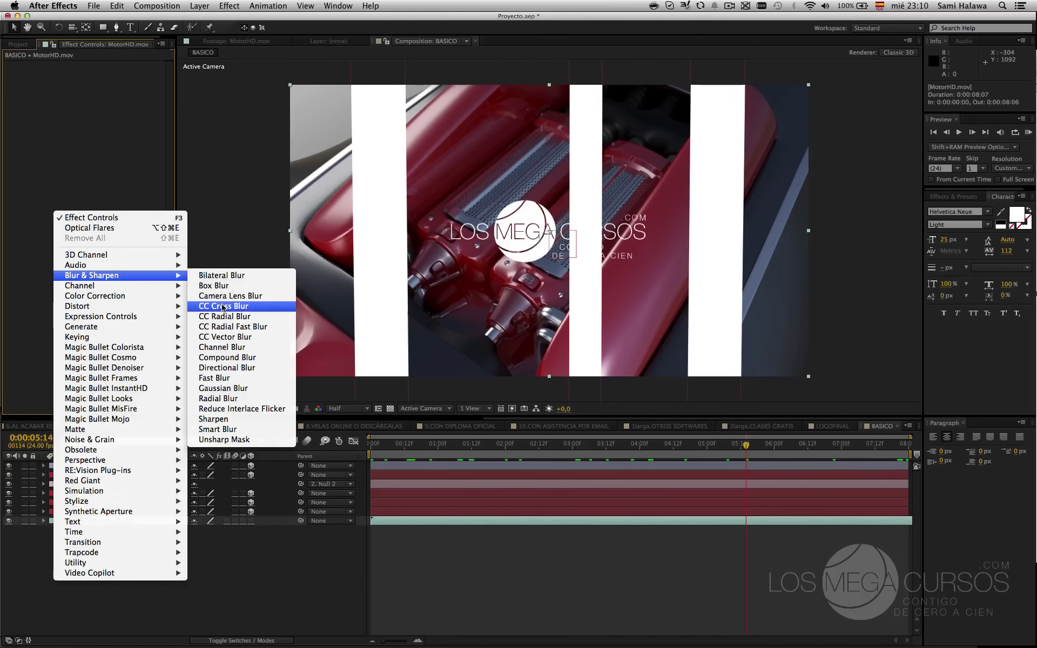
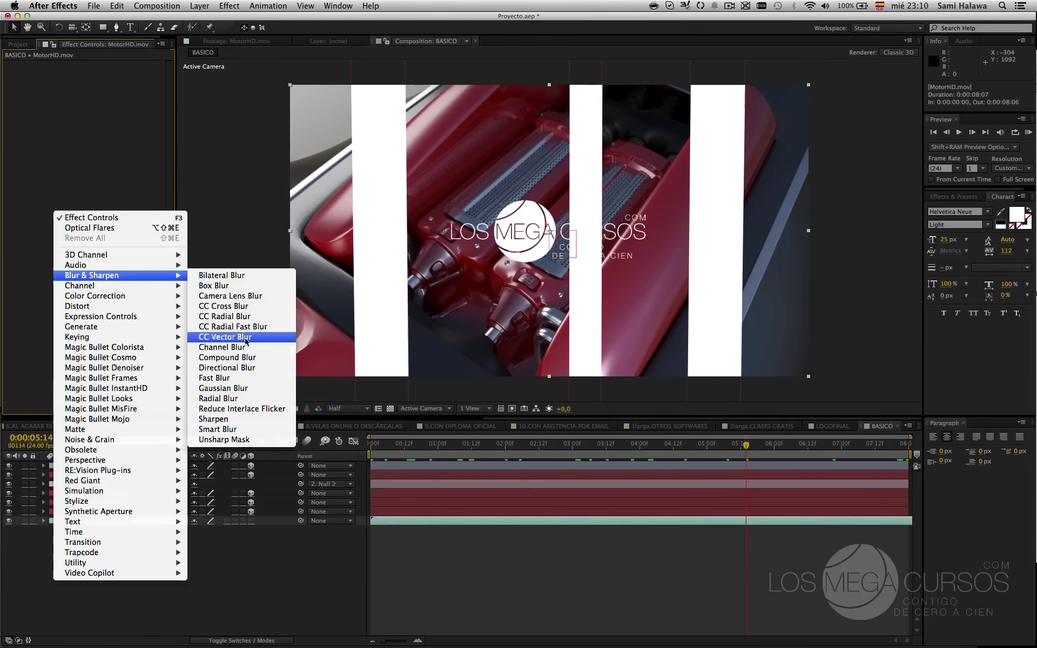
pyautogui.click(238, 299)
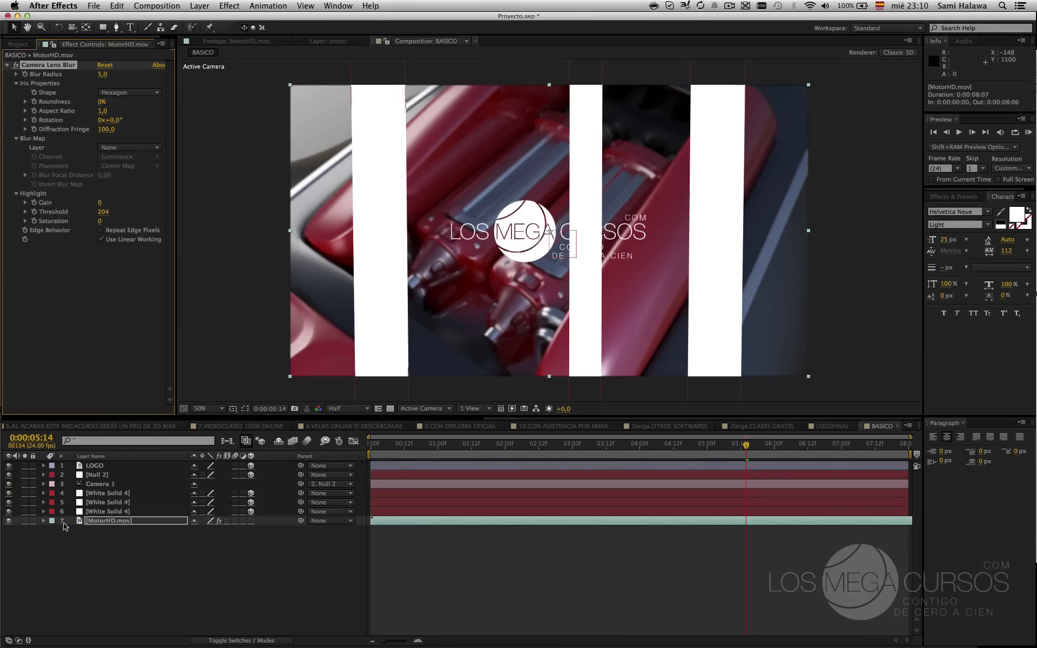
# - Solo the MotorHD.mov layer, set the Camera Lens Blur radius to 36, and collapse the effect's settings
pyautogui.click(24, 520)
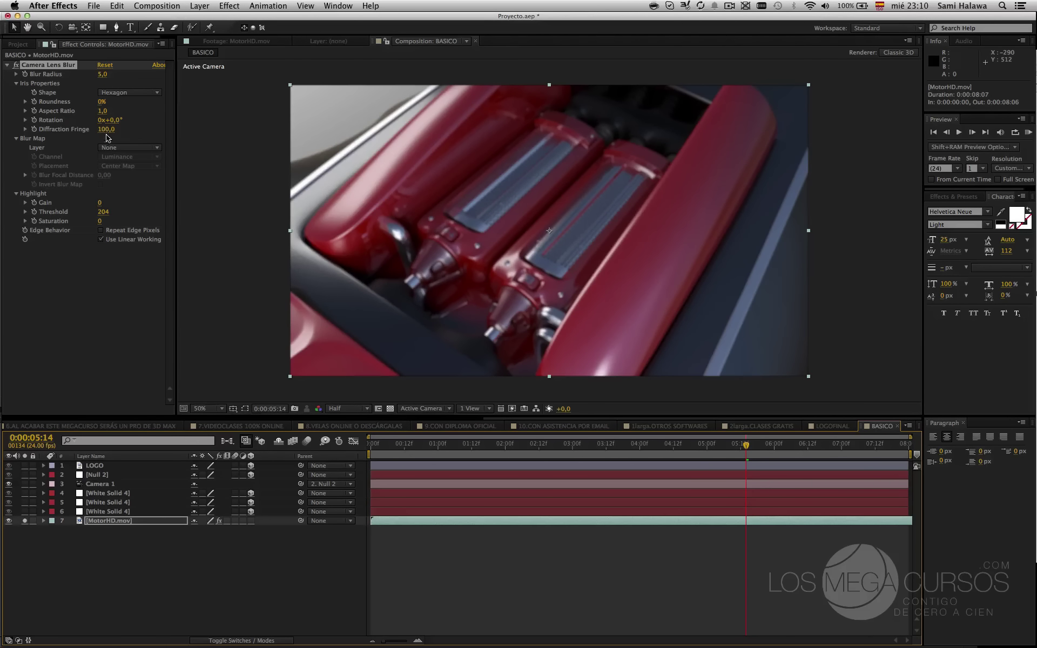
pyautogui.moveTo(102, 75); pyautogui.dragTo(117, 77)
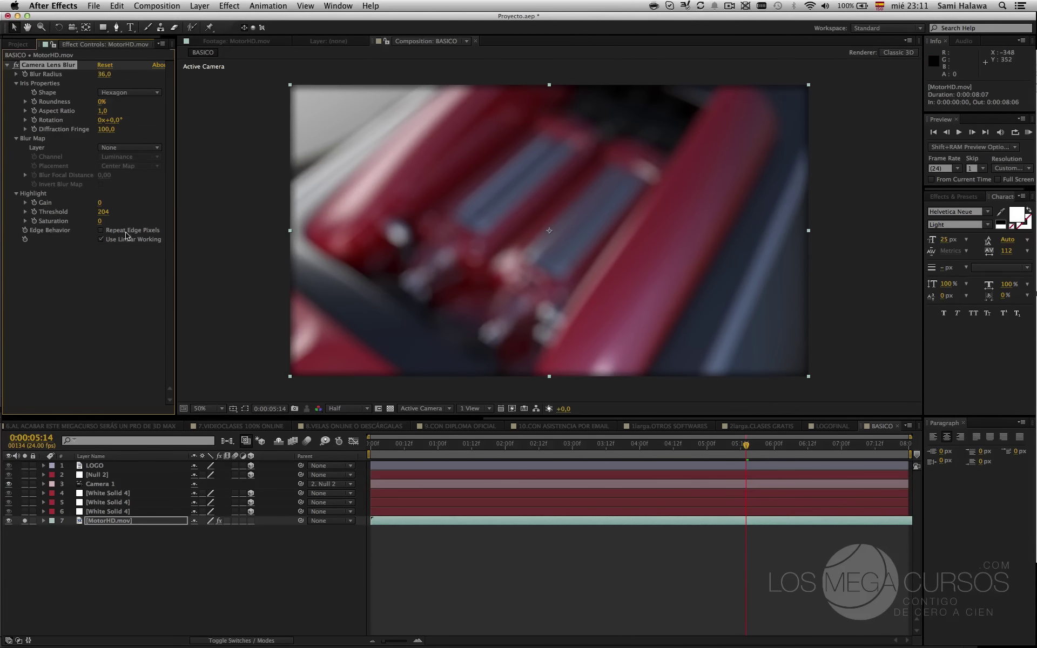
pyautogui.click(6, 66)
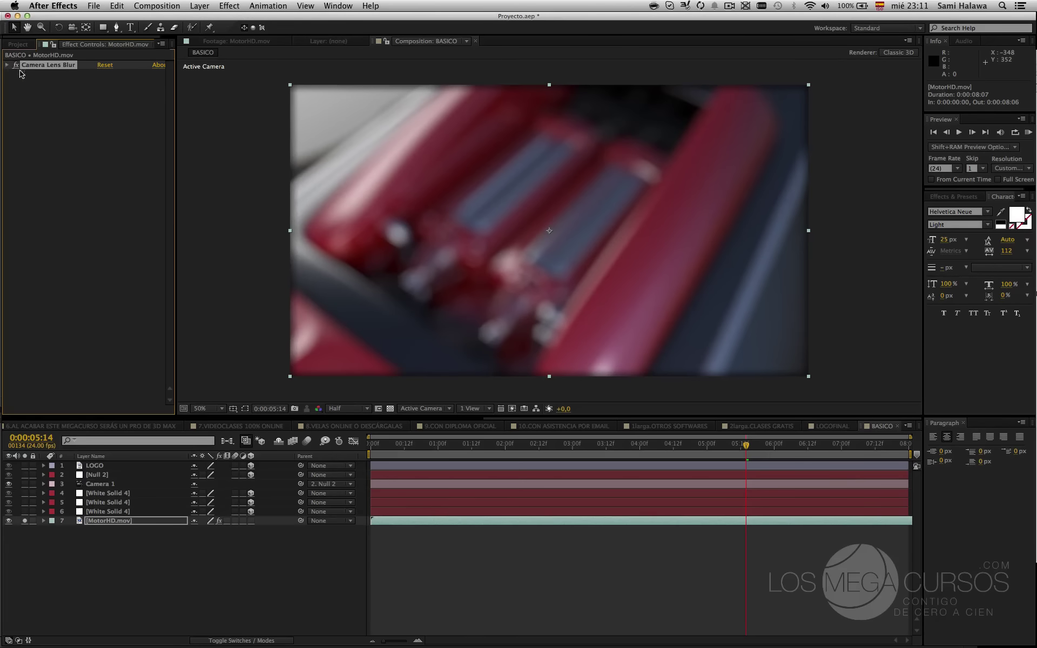
# - Turn off the Camera Lens Blur effect and apply Fast Blur to the MotorHD.mov layer
pyautogui.rightClick(27, 84)
pyautogui.click(22, 68)
pyautogui.click(17, 65)
pyautogui.rightClick(67, 144)
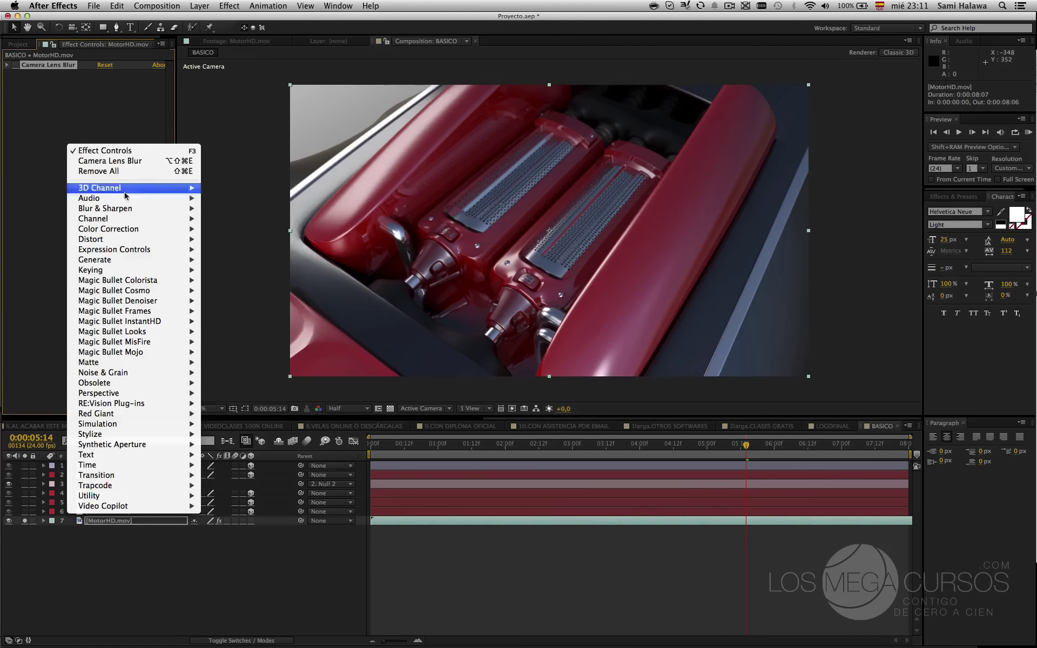
pyautogui.moveTo(130, 210)
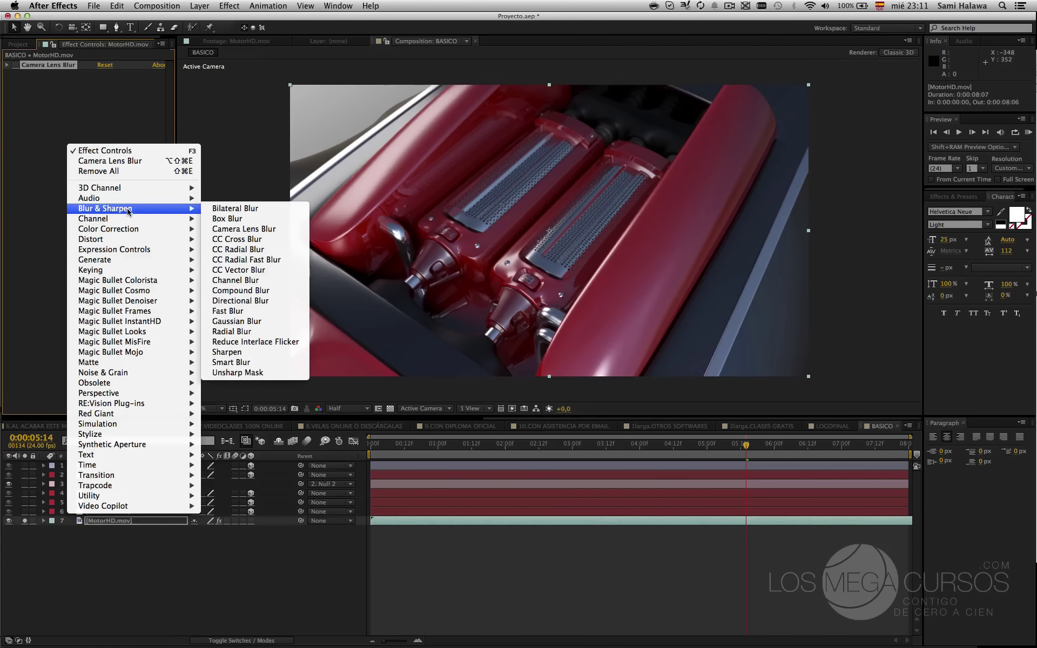
pyautogui.click(255, 311)
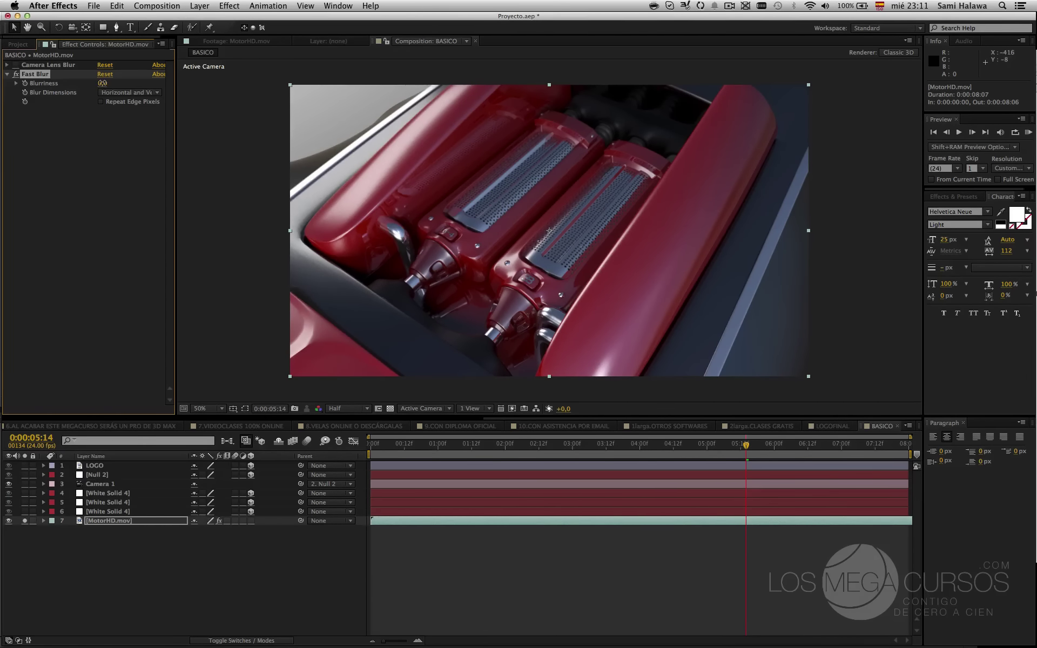
# - Try Fast Blur blurriness values of 73 and 51 on MotorHD.mov, returning the blurriness to 0 after each
pyautogui.moveTo(102, 83)
pyautogui.mouseDown()
pyautogui.moveTo(132, 85)
pyautogui.moveTo(111, 82)
pyautogui.mouseUp()
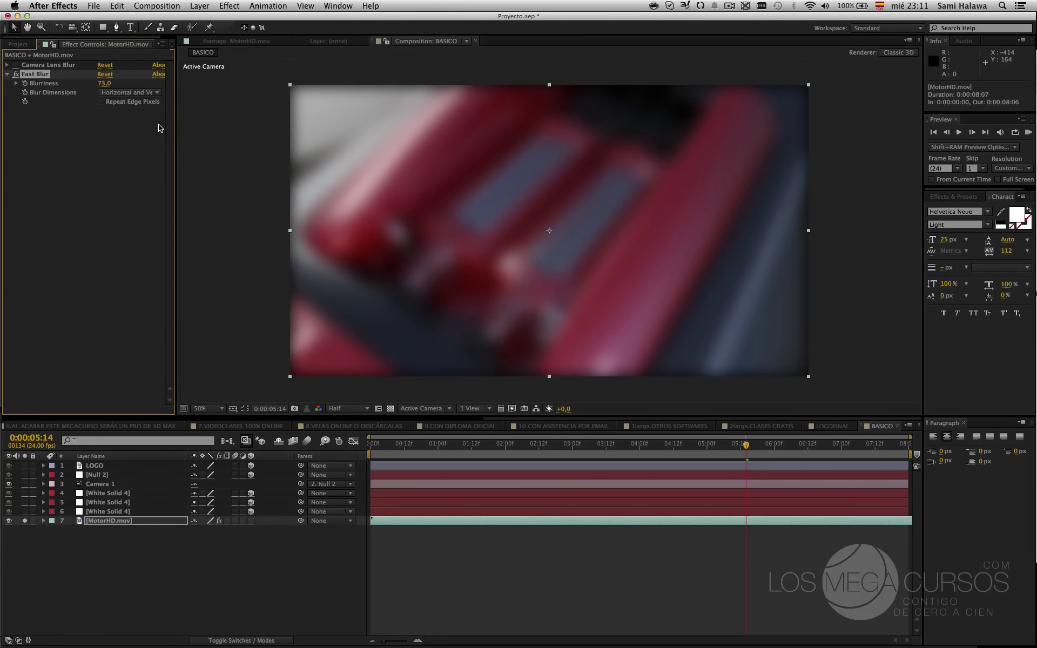
pyautogui.click(108, 84)
pyautogui.write('0')
pyautogui.press('Return')
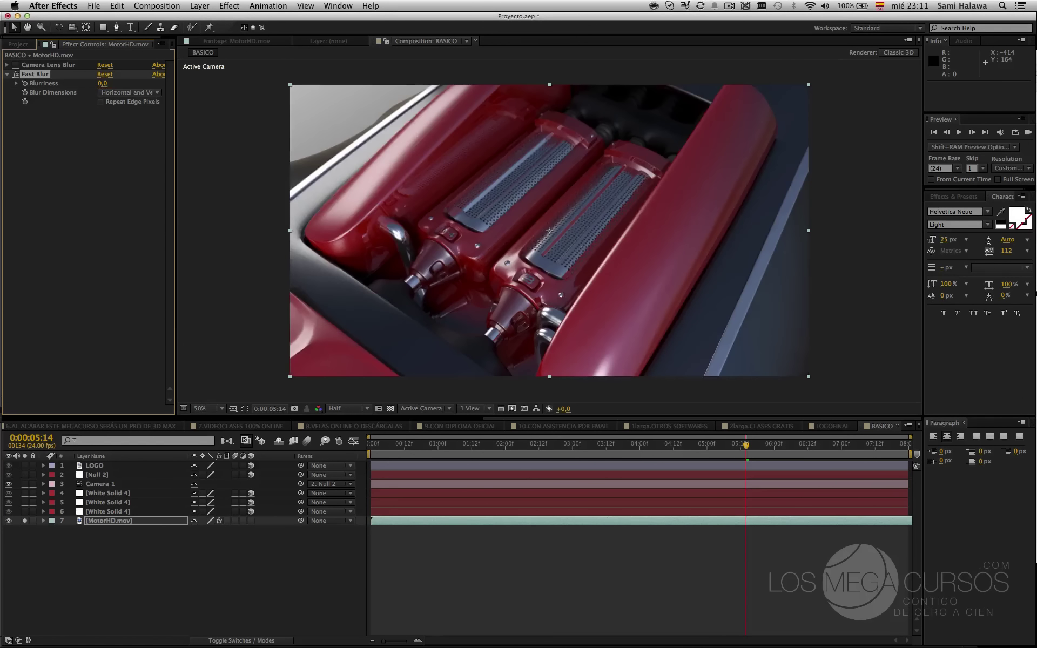
pyautogui.moveTo(102, 87); pyautogui.dragTo(134, 81)
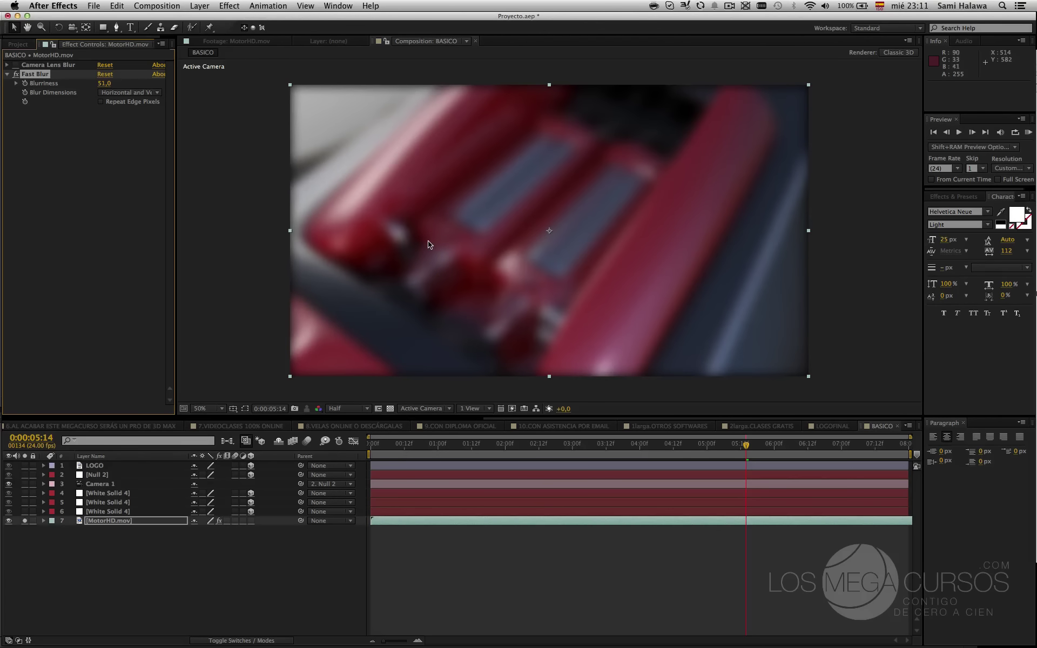
pyautogui.press('super+z')
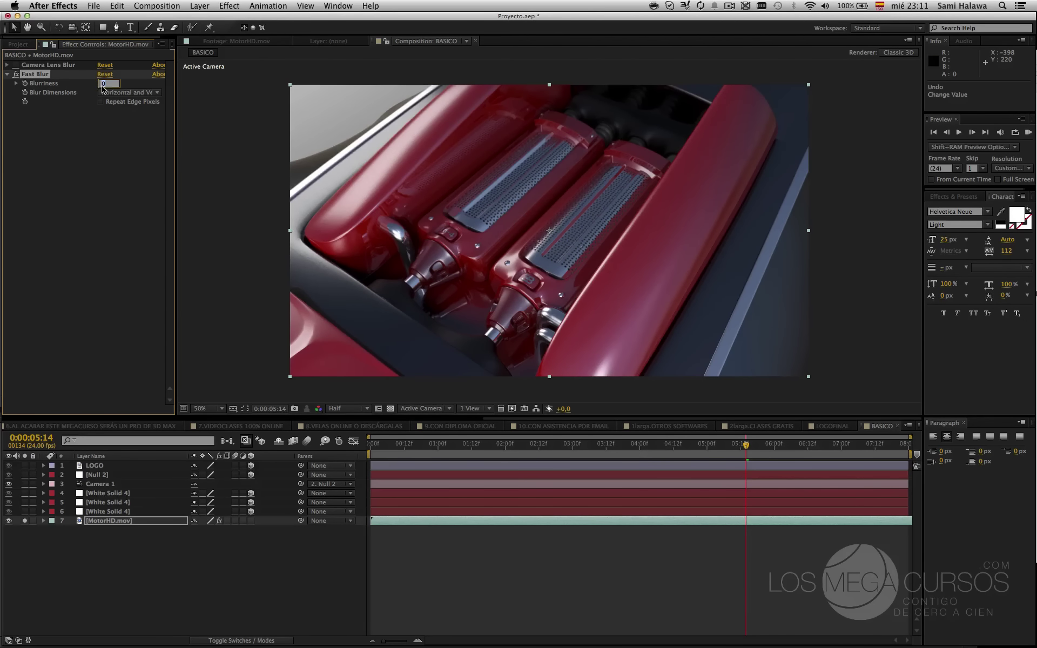
pyautogui.click(254, 224)
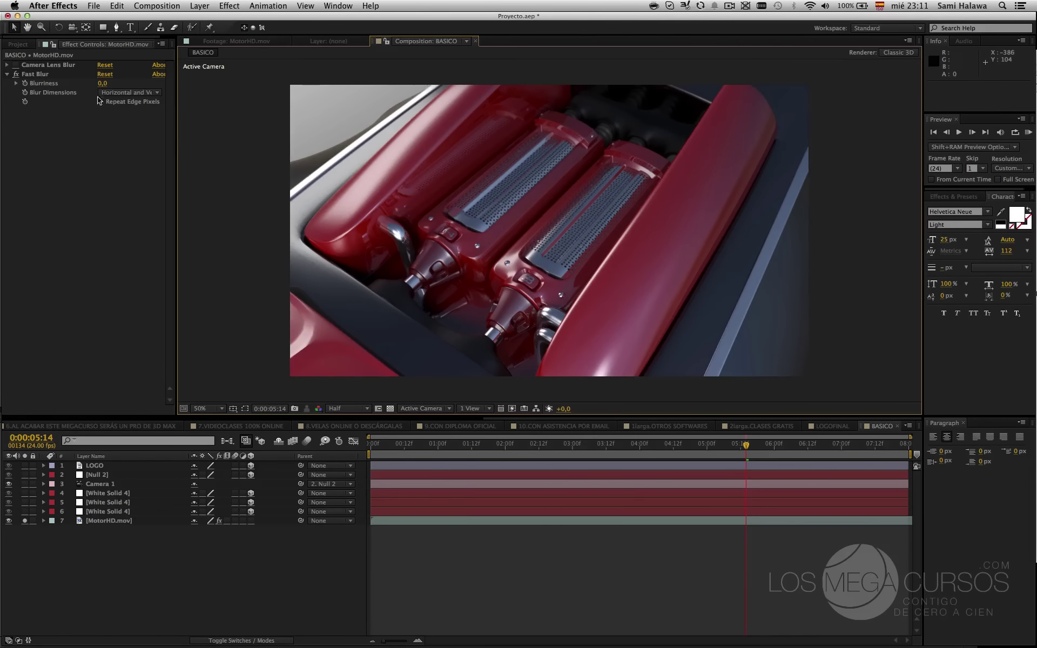
# - Try a Fast Blur blurriness of 63 and switch both blur effects on and off to compare it with Camera Lens Blur
pyautogui.moveTo(103, 85); pyautogui.dragTo(137, 85)
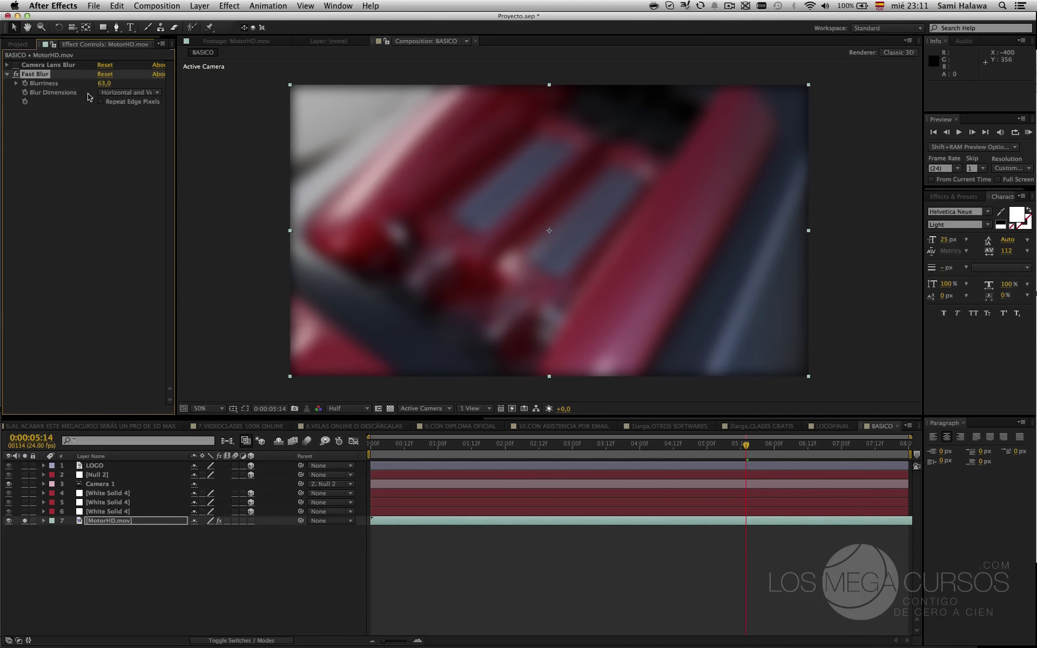
pyautogui.click(16, 74)
pyautogui.click(16, 74)
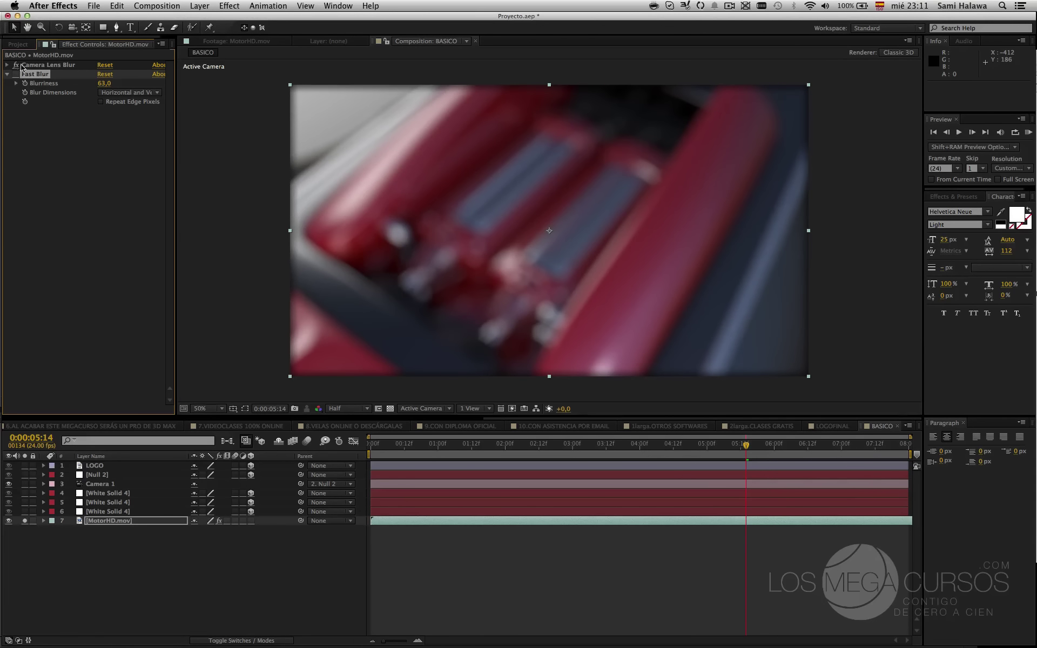
pyautogui.click(15, 65)
pyautogui.click(15, 65)
pyautogui.click(16, 65)
pyautogui.click(15, 65)
# - Compare how fast frames render with only Camera Lens Blur and with only Fast Blur enabled, at several times in BASICO
pyautogui.click(466, 444)
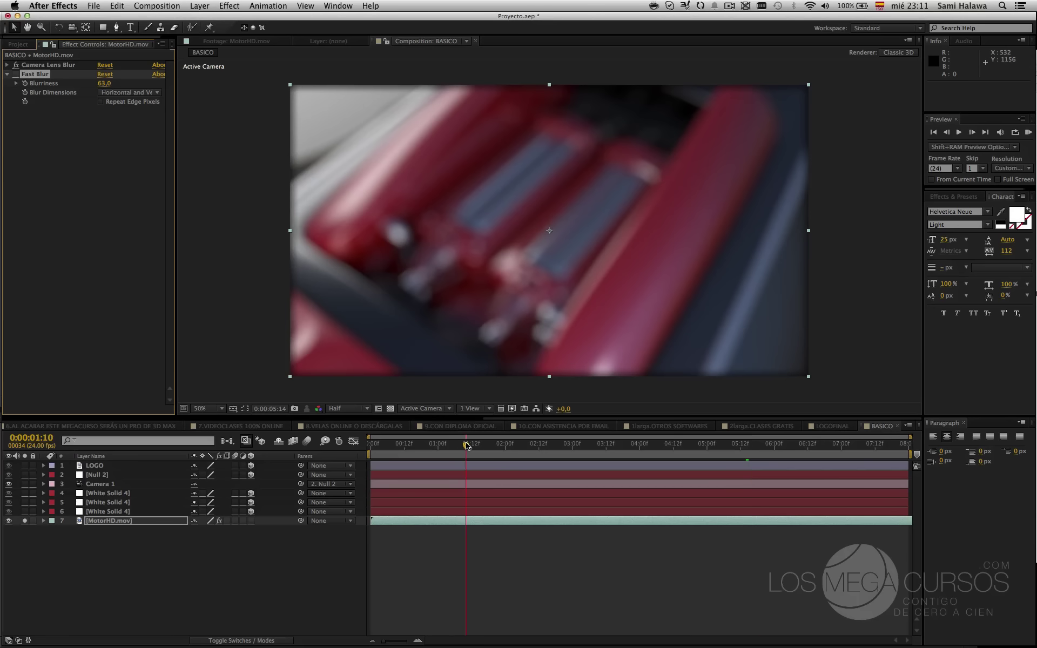
pyautogui.click(654, 444)
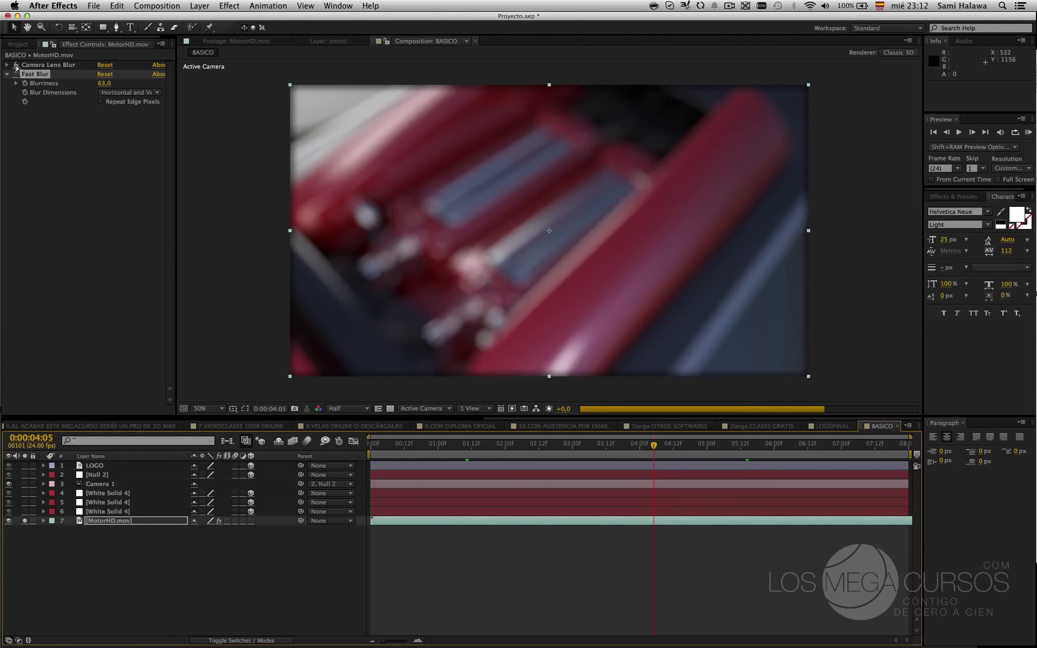
pyautogui.click(16, 65)
pyautogui.click(15, 74)
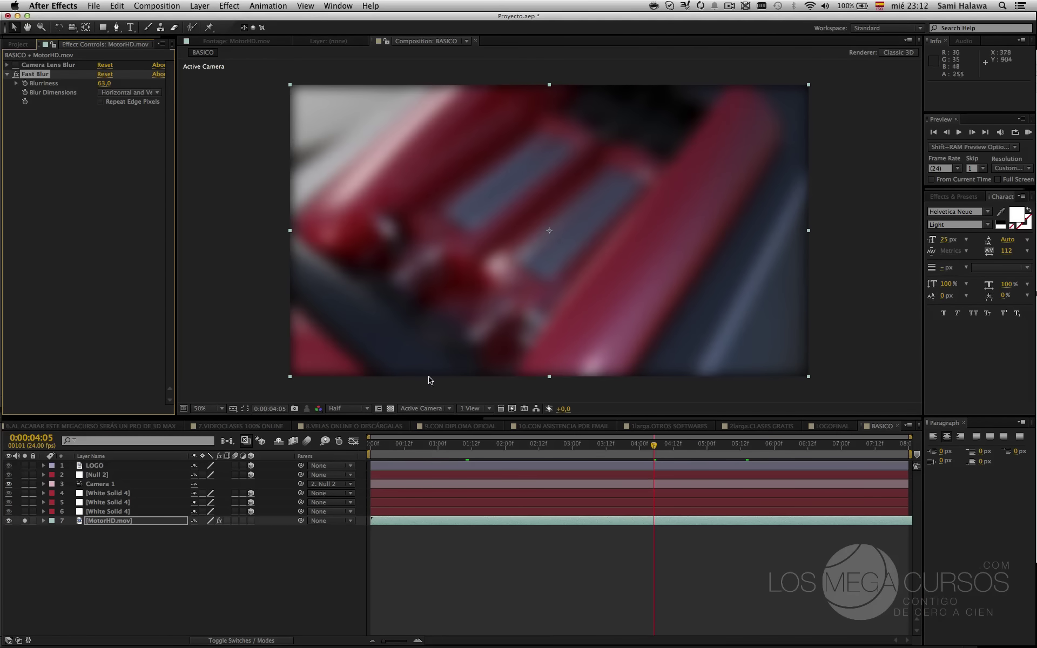
pyautogui.click(488, 450)
pyautogui.click(667, 448)
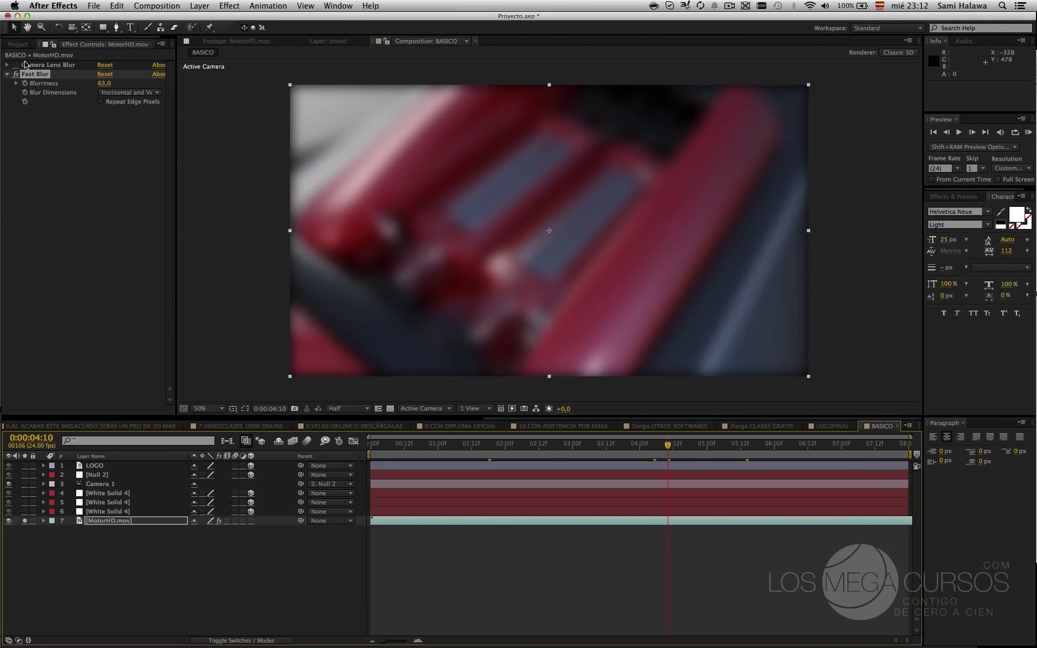
# - Delete the Camera Lens Blur effect from MotorHD.mov and select the remaining Fast Blur effect
pyautogui.click(34, 66)
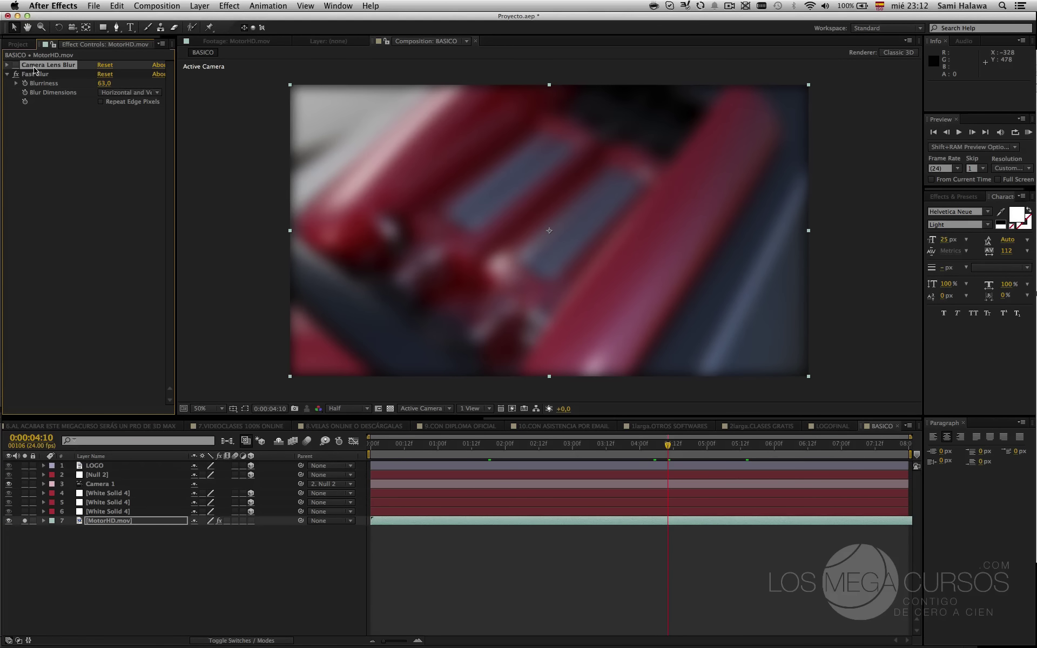
pyautogui.press('Delete')
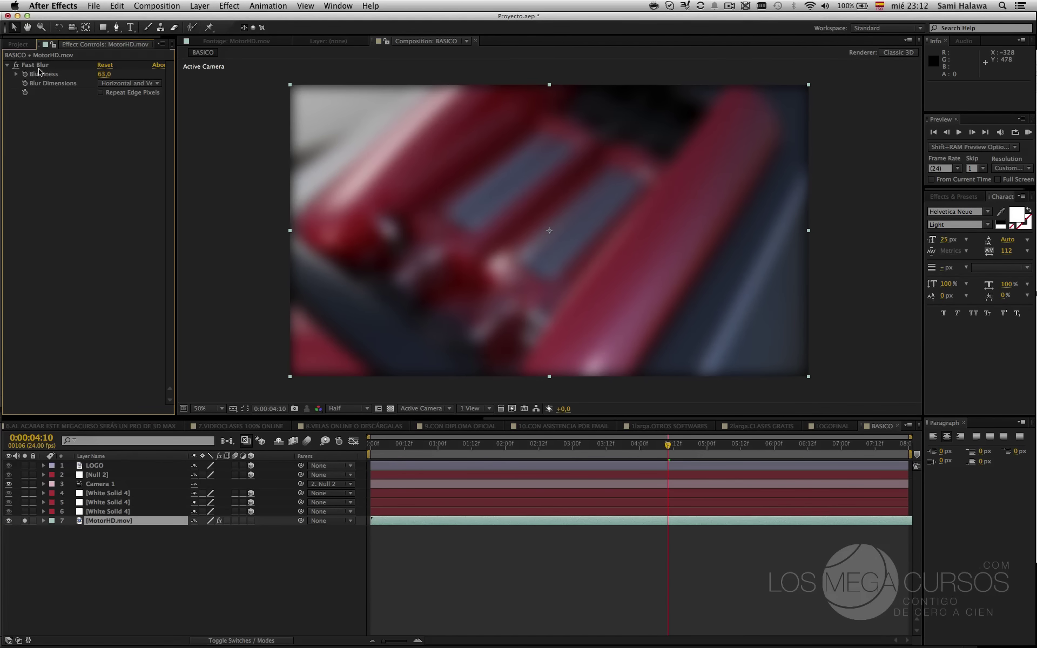
pyautogui.click(38, 66)
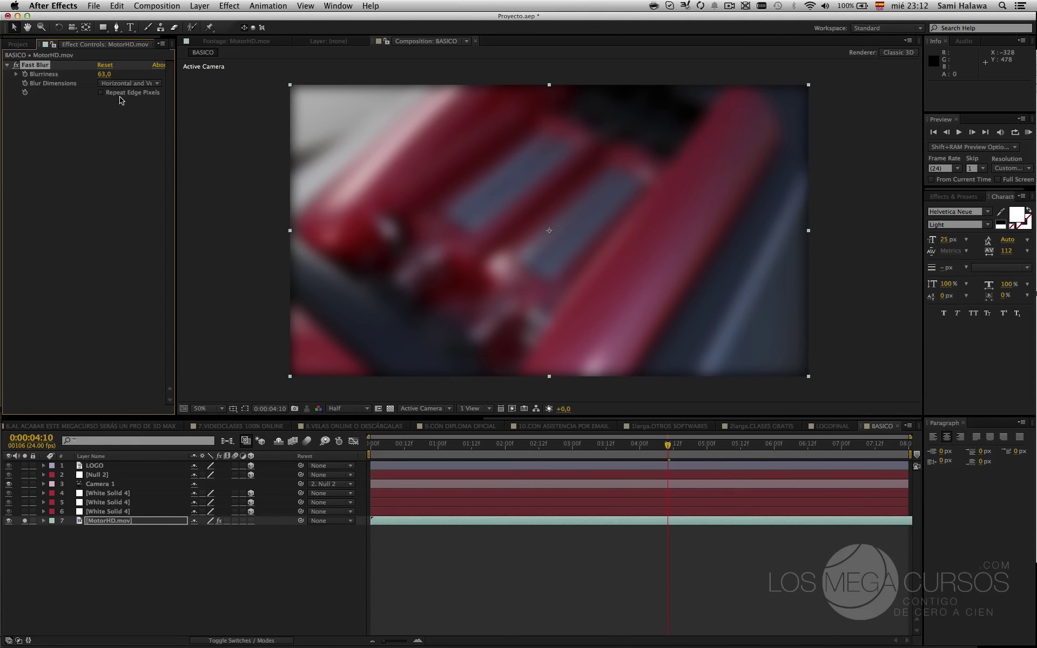
# - Turn on Repeat Edge Pixels for Fast Blur, test its edges at a blurriness of 193, and set the blurriness to 45
pyautogui.moveTo(103, 74); pyautogui.dragTo(172, 69)
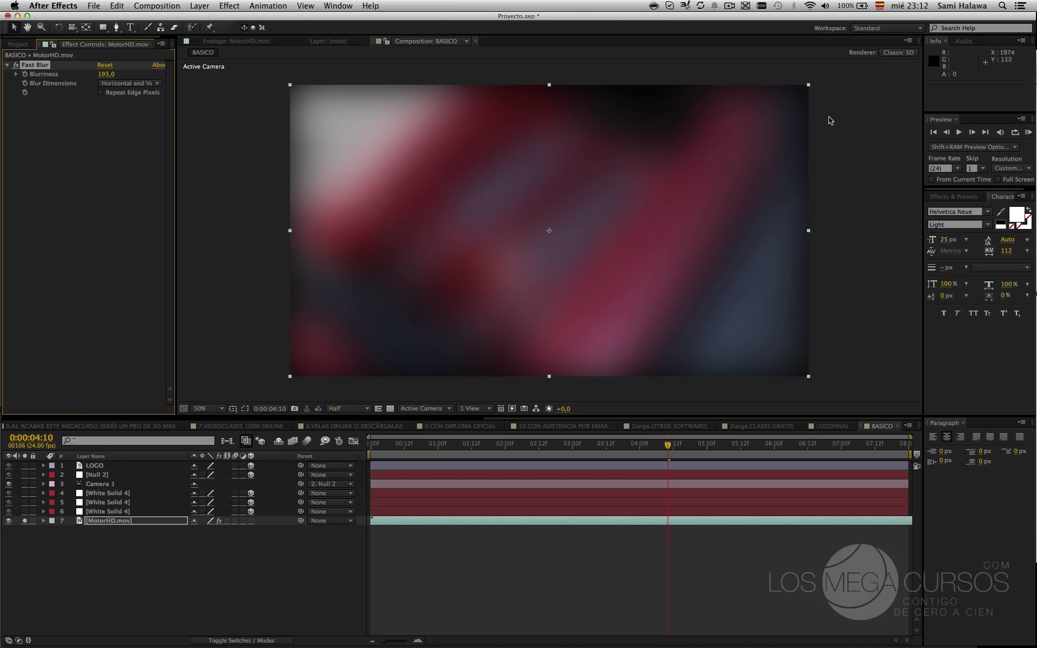
pyautogui.click(108, 93)
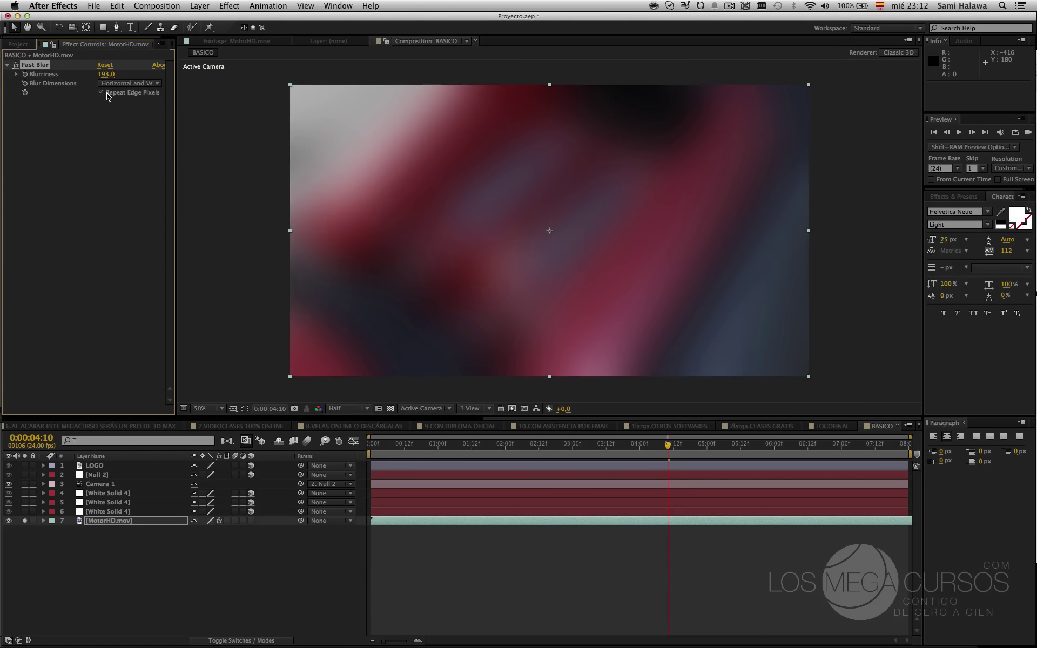
pyautogui.click(814, 269)
pyautogui.moveTo(812, 264); pyautogui.dragTo(840, 288)
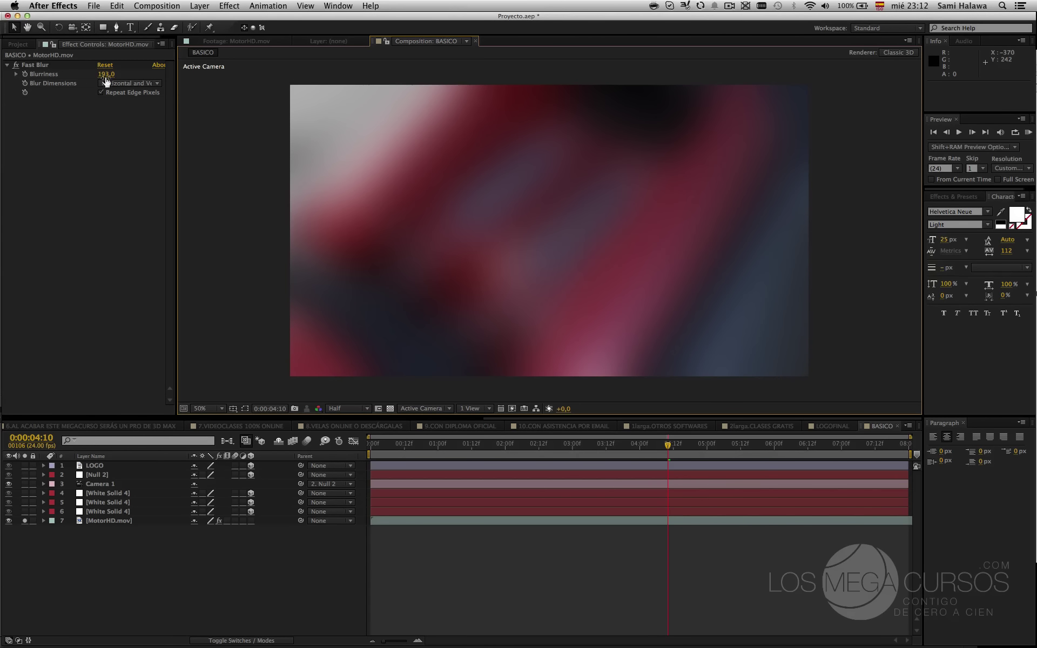
pyautogui.moveTo(106, 80); pyautogui.dragTo(15, 63)
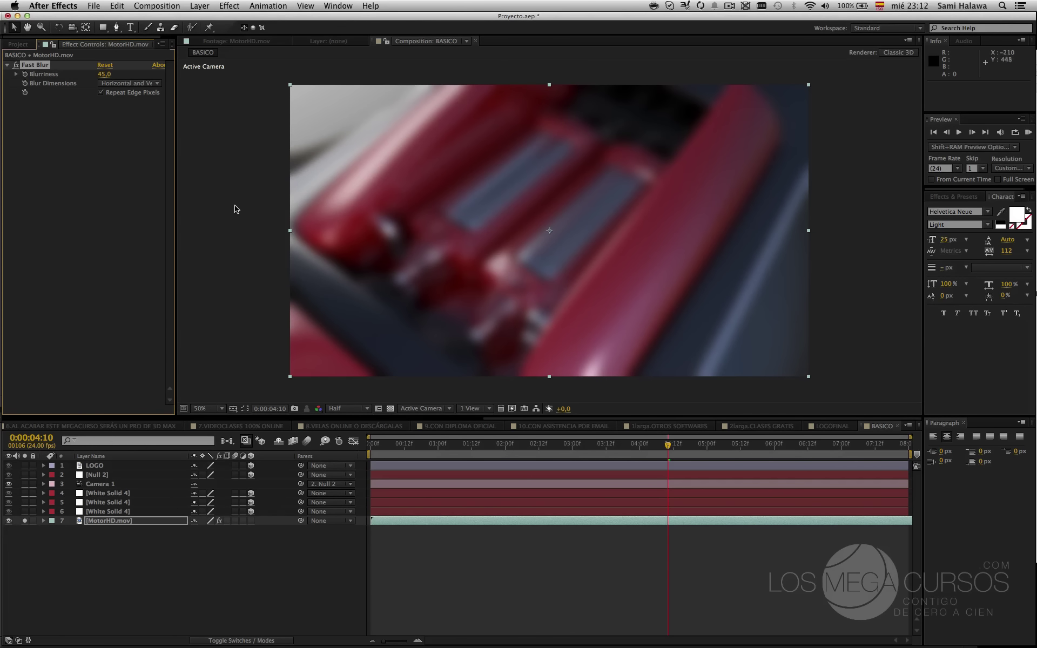
# - Toggle the solo of MotorHD.mov to compare the blurred background with the full composition, and finish with the solo off
pyautogui.click(127, 522)
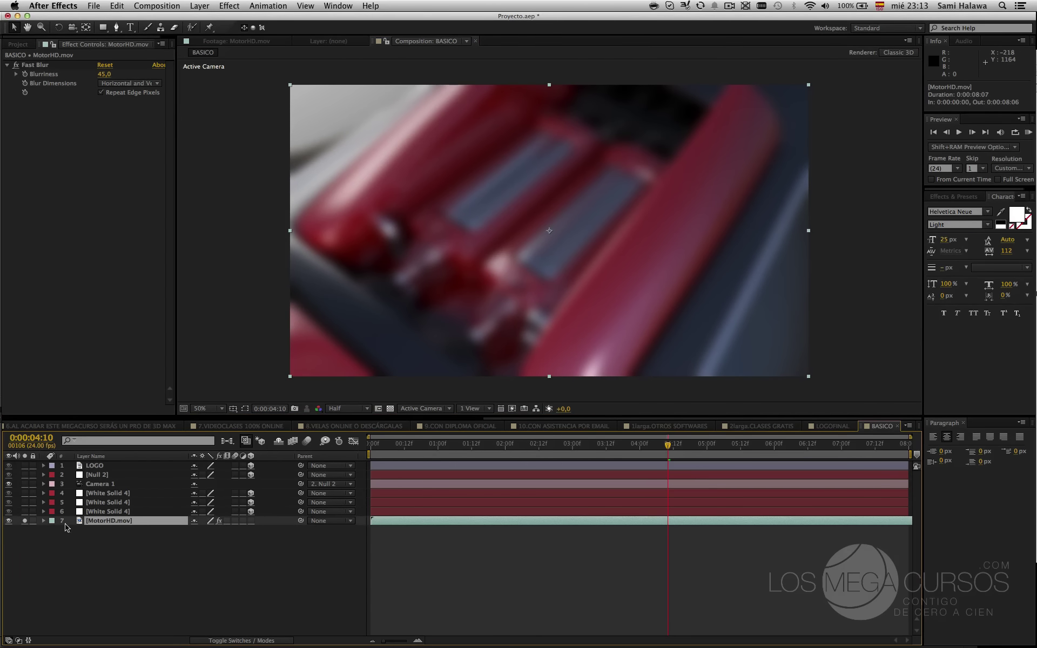
pyautogui.click(25, 520)
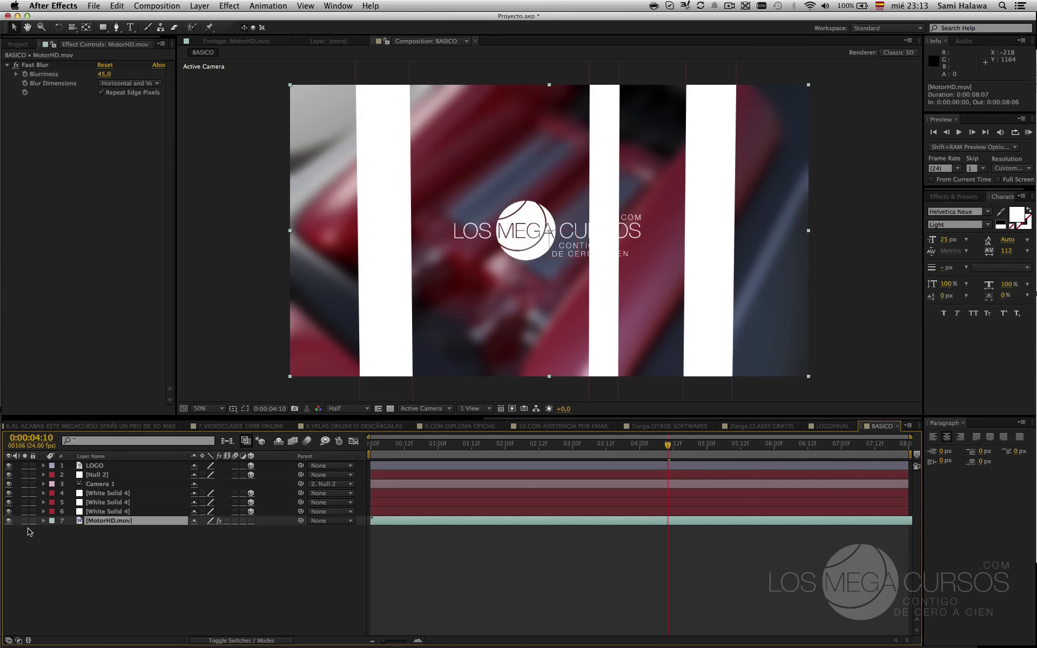
pyautogui.click(25, 521)
pyautogui.click(25, 521)
pyautogui.click(24, 521)
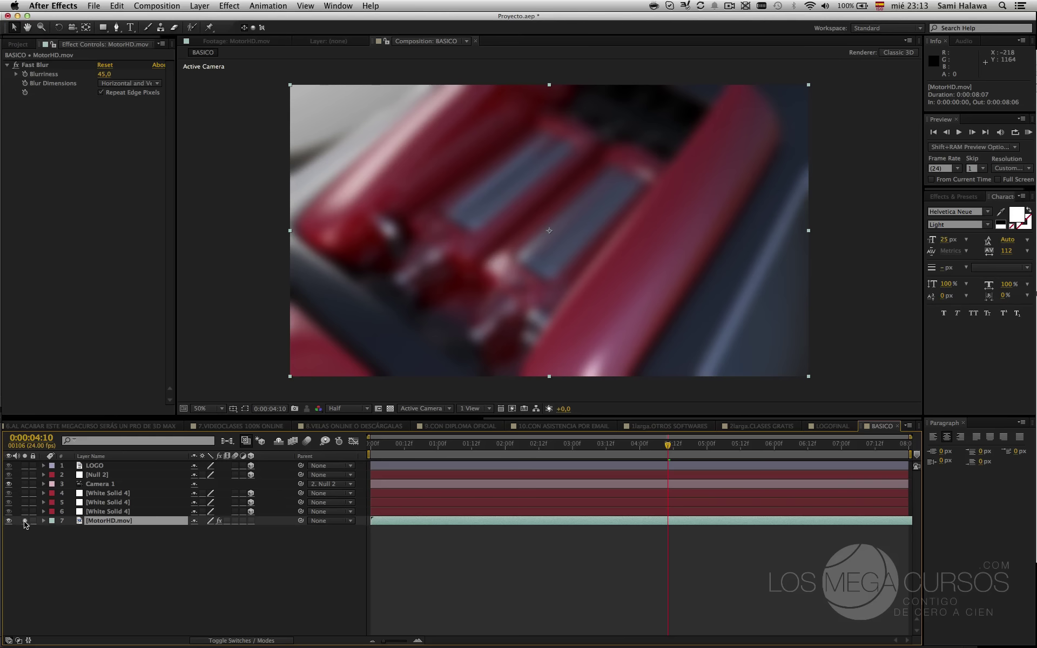
pyautogui.click(25, 520)
pyautogui.click(25, 521)
pyautogui.click(25, 521)
pyautogui.click(25, 521)
pyautogui.click(24, 520)
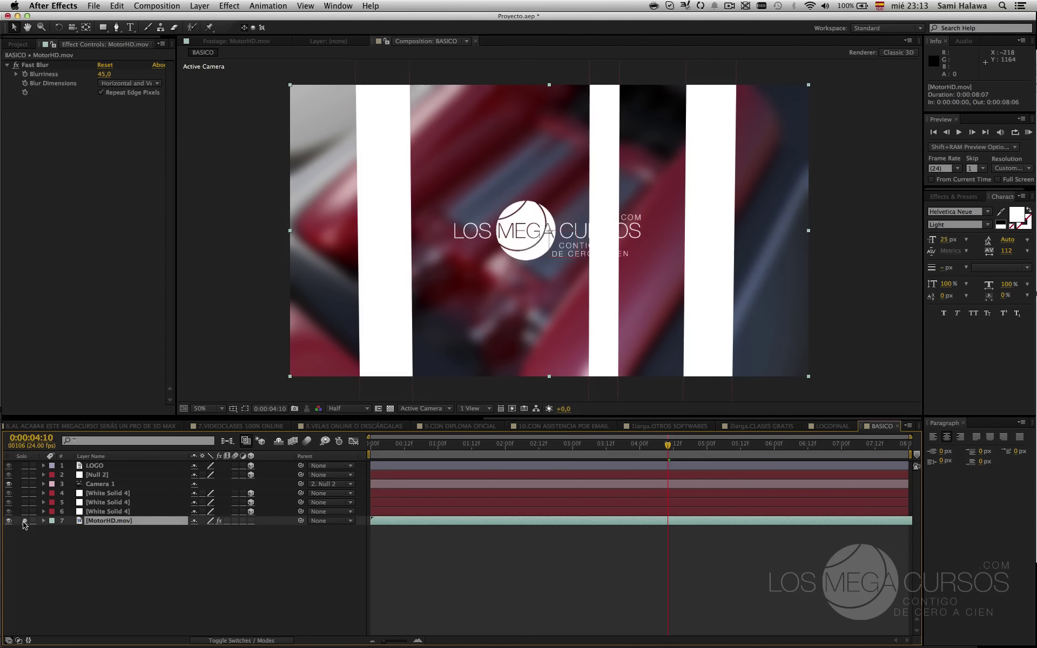
pyautogui.click(25, 521)
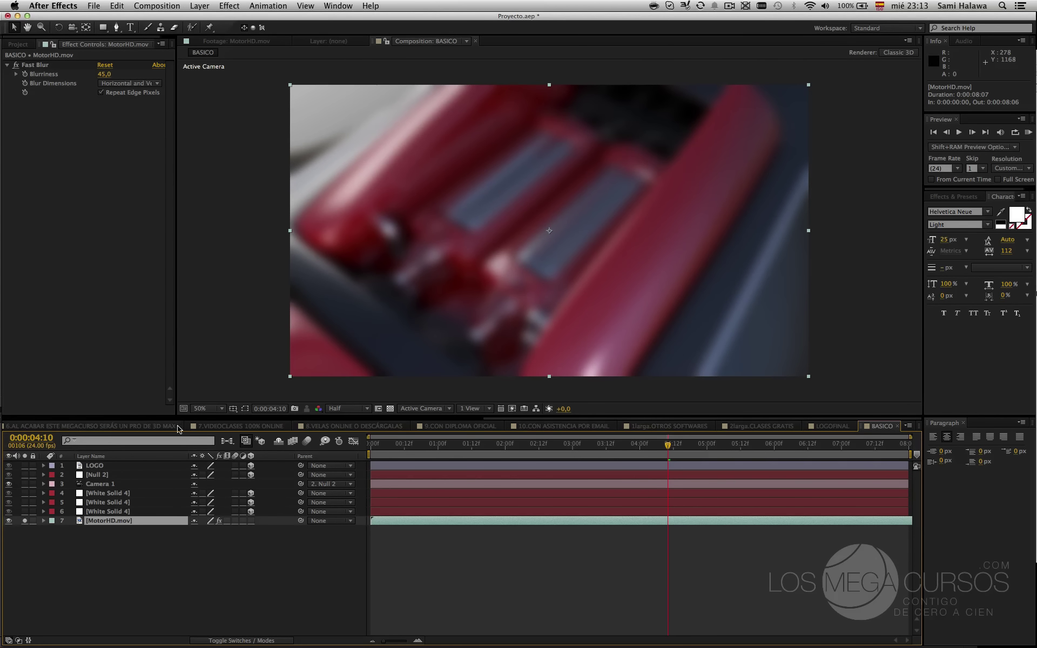
pyautogui.click(32, 528)
pyautogui.click(25, 521)
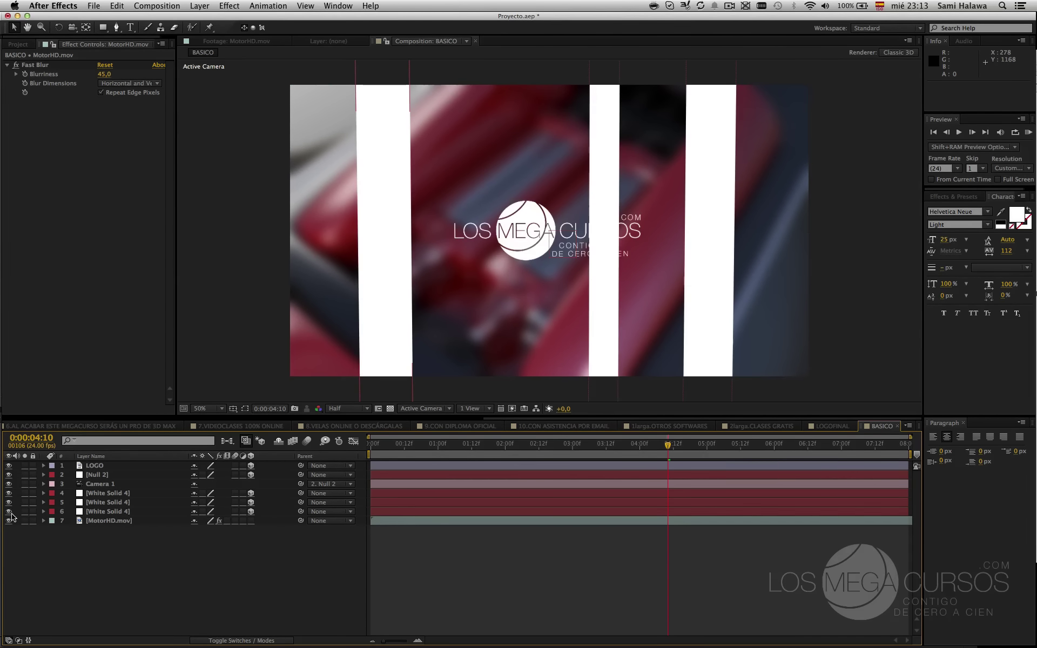
pyautogui.moveTo(9, 466)
pyautogui.mouseDown()
pyautogui.moveTo(8, 511)
pyautogui.moveTo(9, 465)
pyautogui.mouseUp()
# - Duplicate the MotorHD.mov layer and delete the Fast Blur effect from the upper copy
pyautogui.click(133, 521)
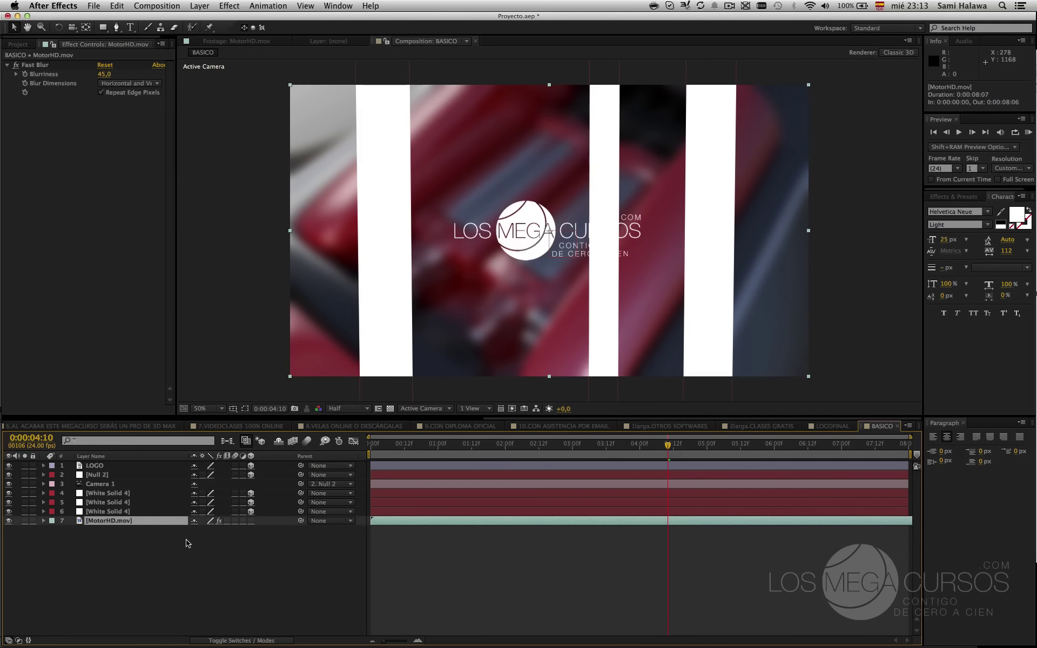
pyautogui.press('super+d')
pyautogui.click(124, 530)
pyautogui.click(122, 524)
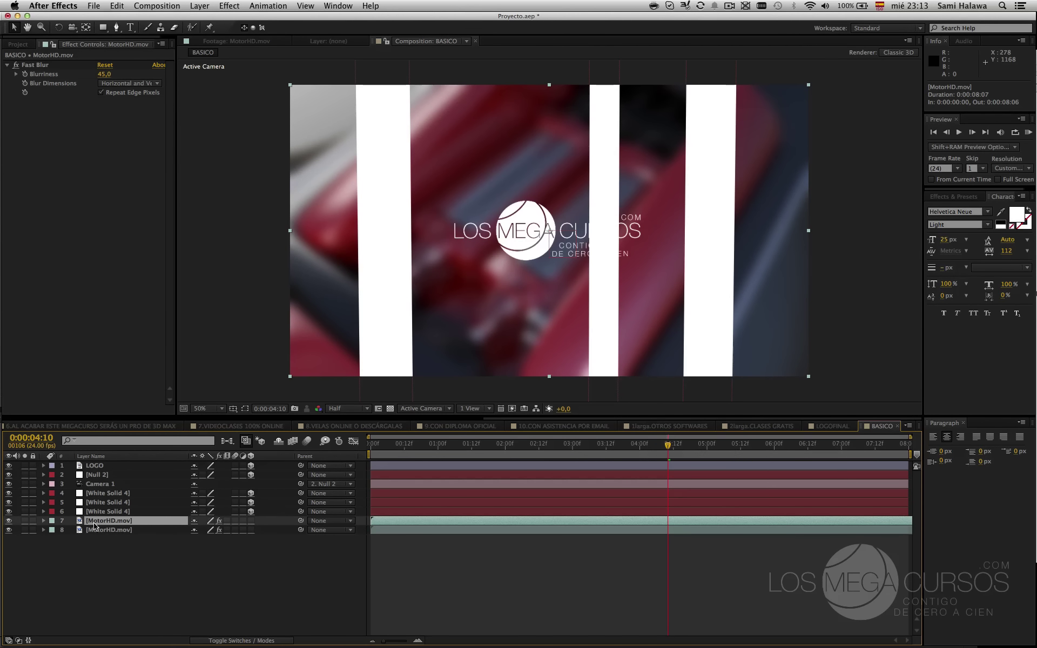
pyautogui.click(31, 65)
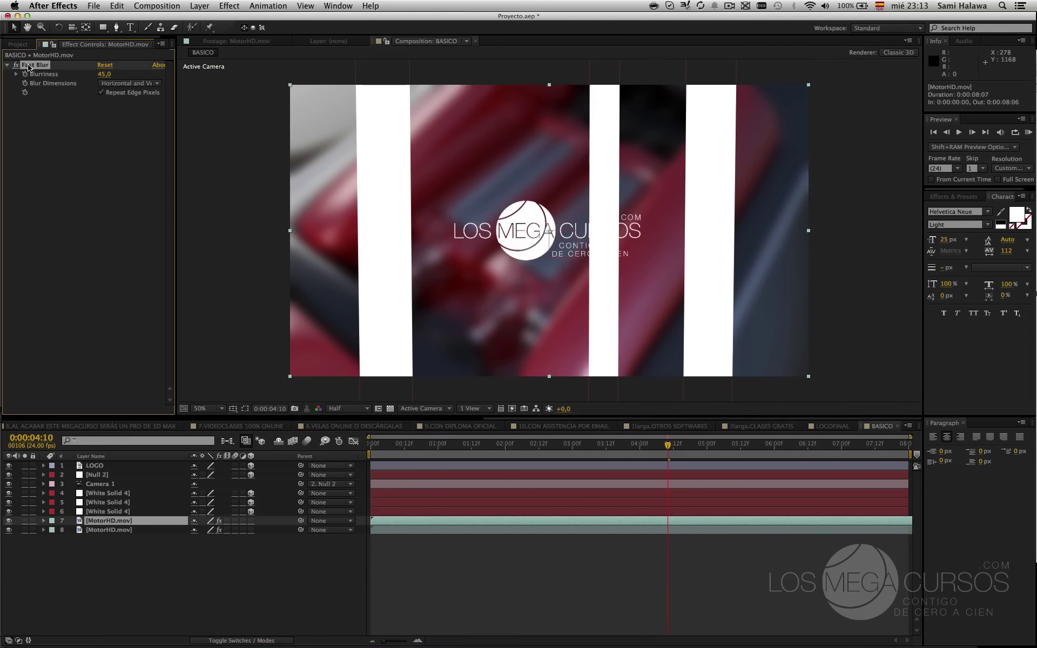
pyautogui.press('Delete')
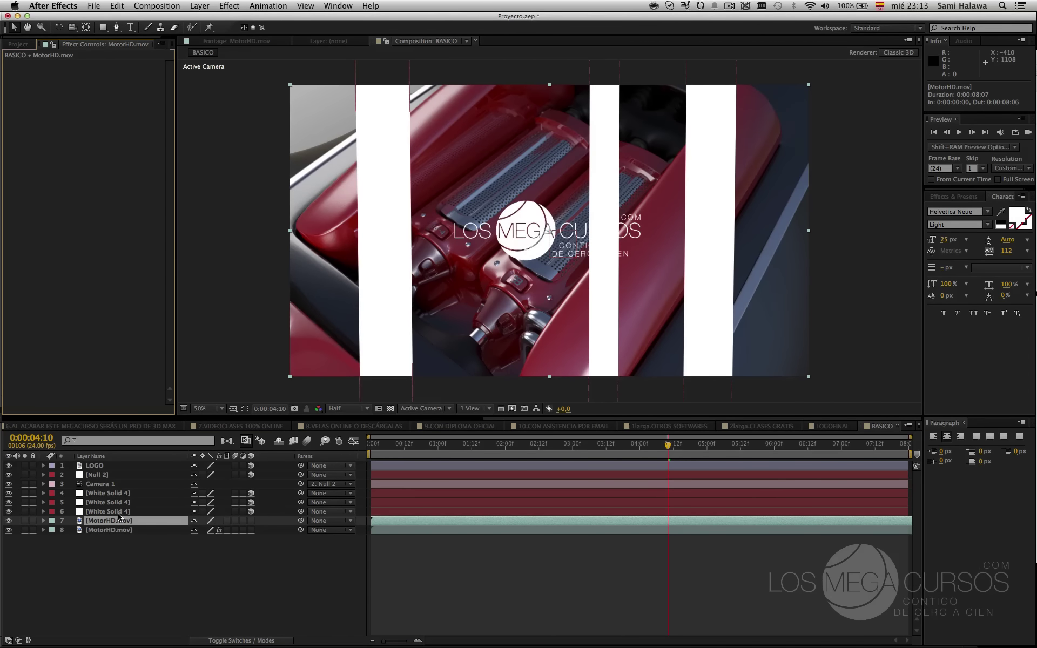
# - Move the unblurred MotorHD.mov copy directly beneath the uppermost White Solid 4 layer, and toggle that solid's visibility to identify its strip
pyautogui.moveTo(119, 523); pyautogui.dragTo(109, 498)
pyautogui.click(102, 493)
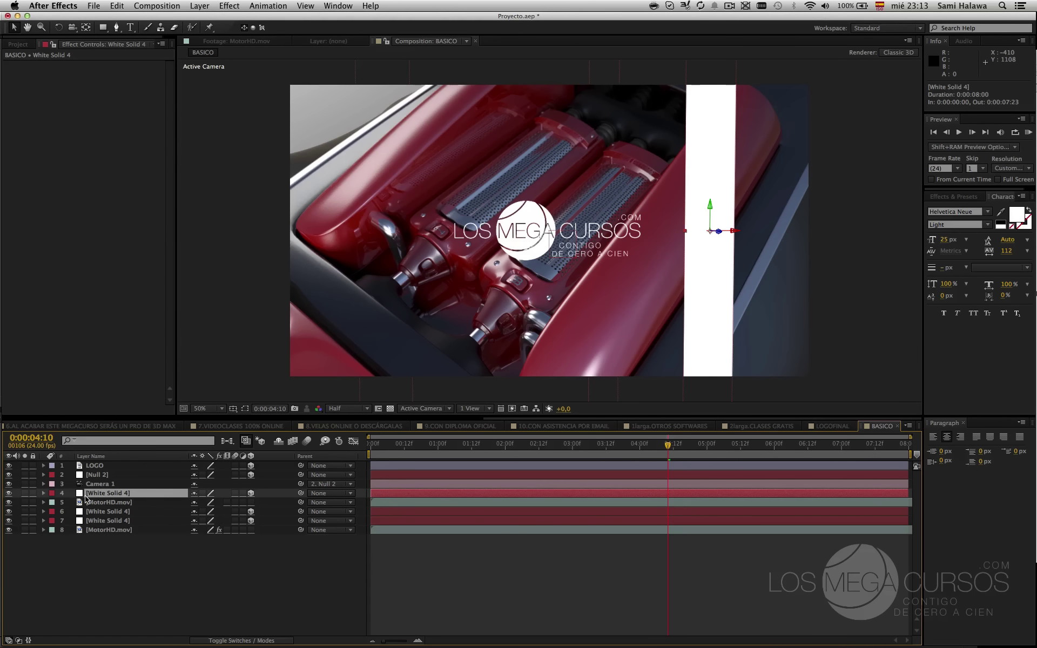
pyautogui.click(8, 493)
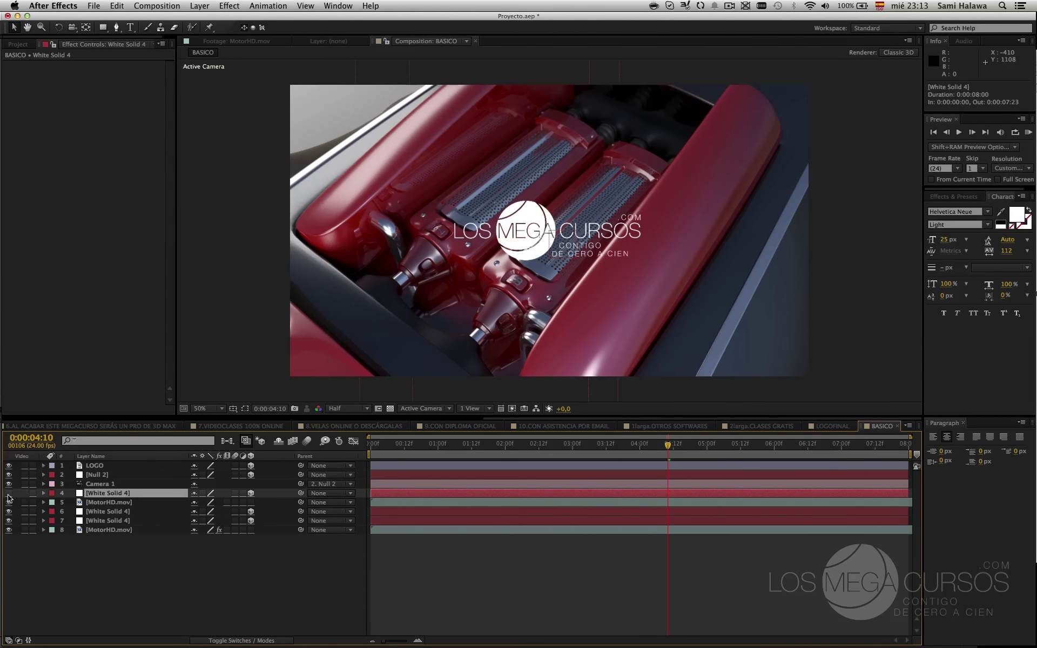
pyautogui.click(9, 493)
pyautogui.click(9, 493)
pyautogui.click(9, 493)
# - Check the layer order around the unblurred MotorHD.mov copy and select the White Solid 4 layer directly above it
pyautogui.click(122, 503)
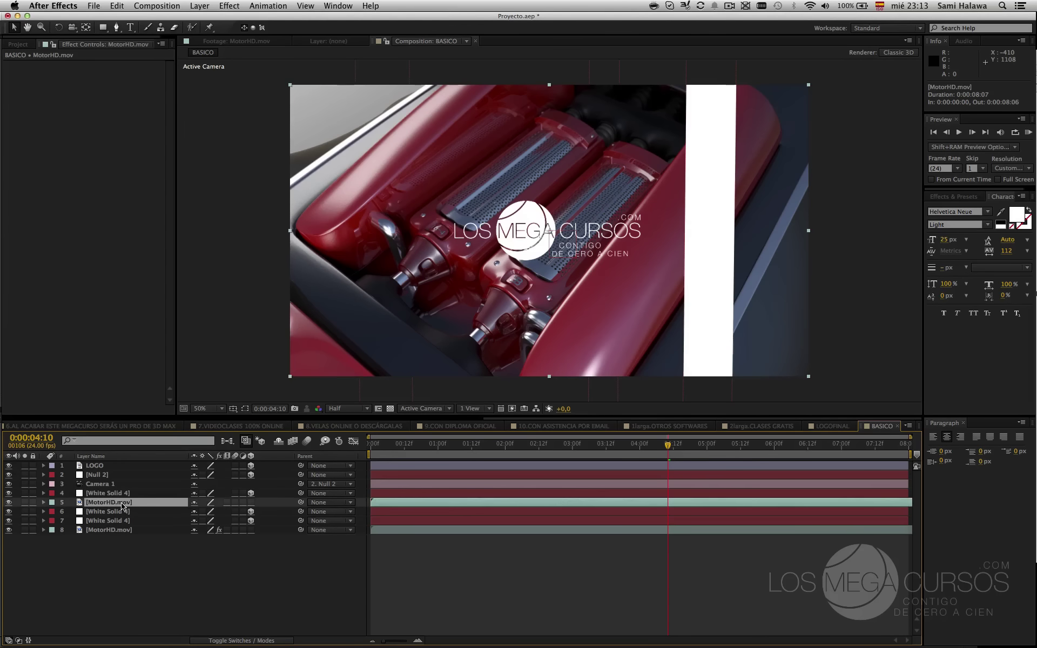
pyautogui.click(114, 512)
pyautogui.click(109, 503)
pyautogui.click(104, 494)
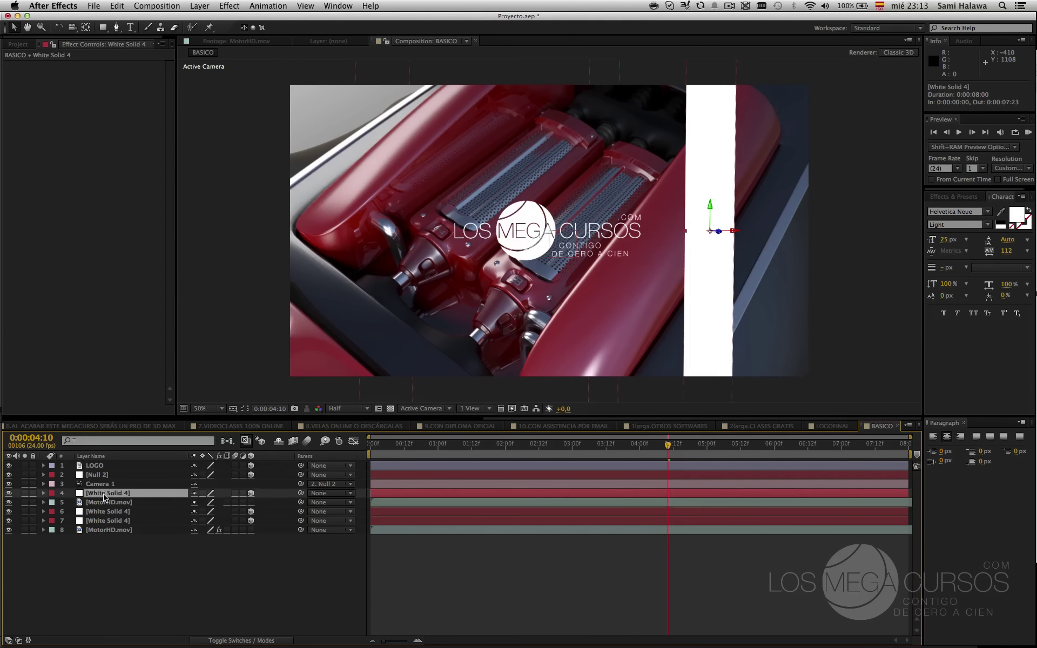
# - Rename the White Solid 4 layer directly above the unblurred MotorHD.mov copy as BARRA_C
pyautogui.click(105, 503)
pyautogui.click(105, 494)
pyautogui.press('Return')
pyautogui.write('B')
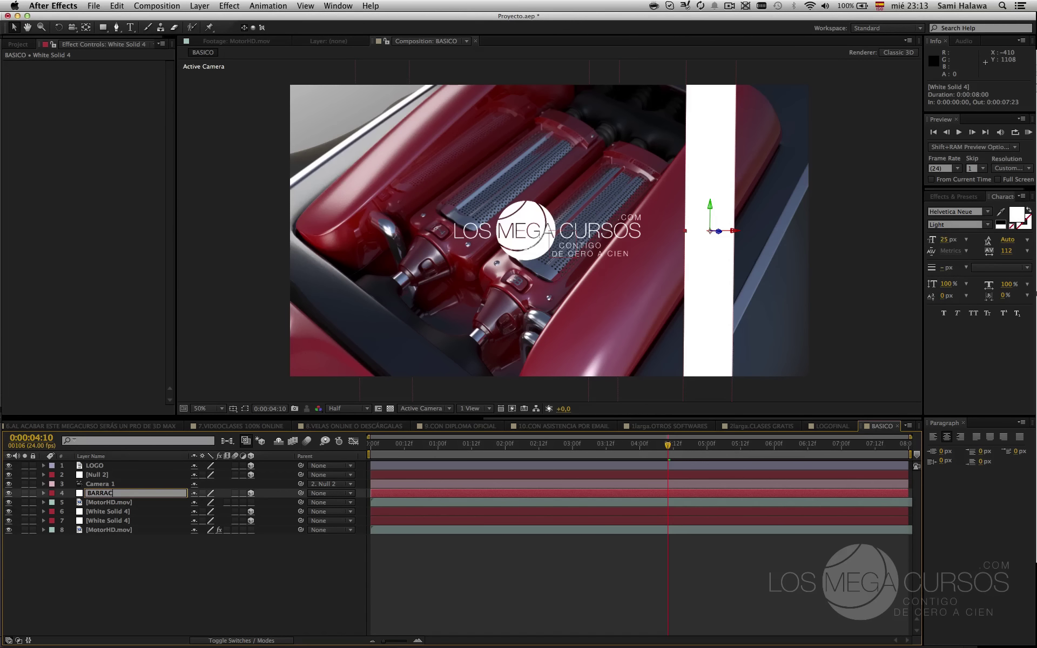
pyautogui.write('ARRAC')
pyautogui.press('Return')
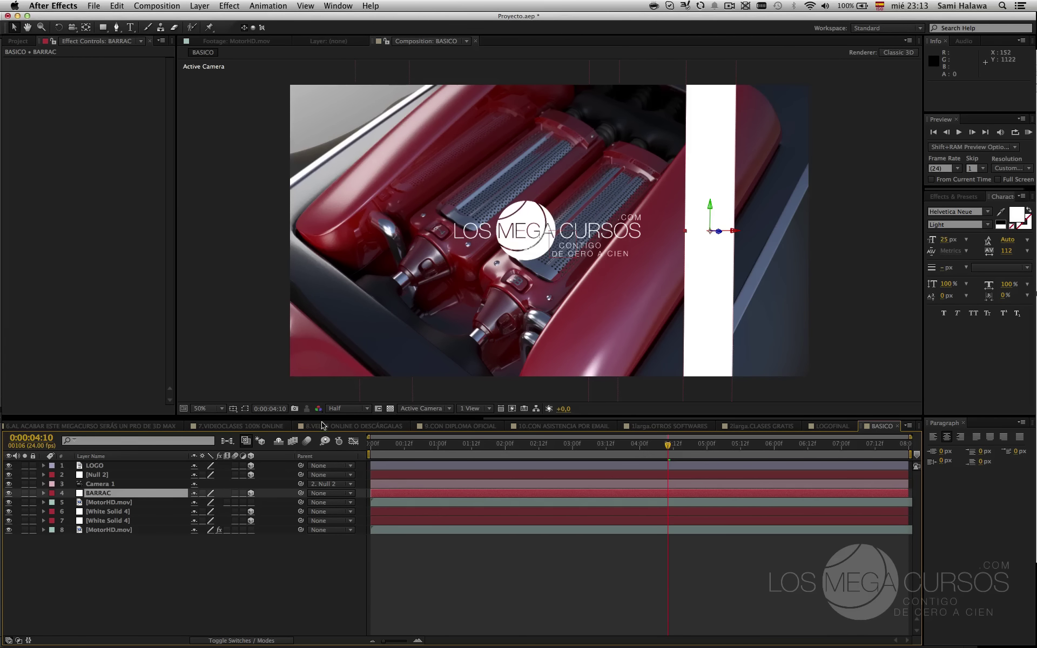
pyautogui.press('Return')
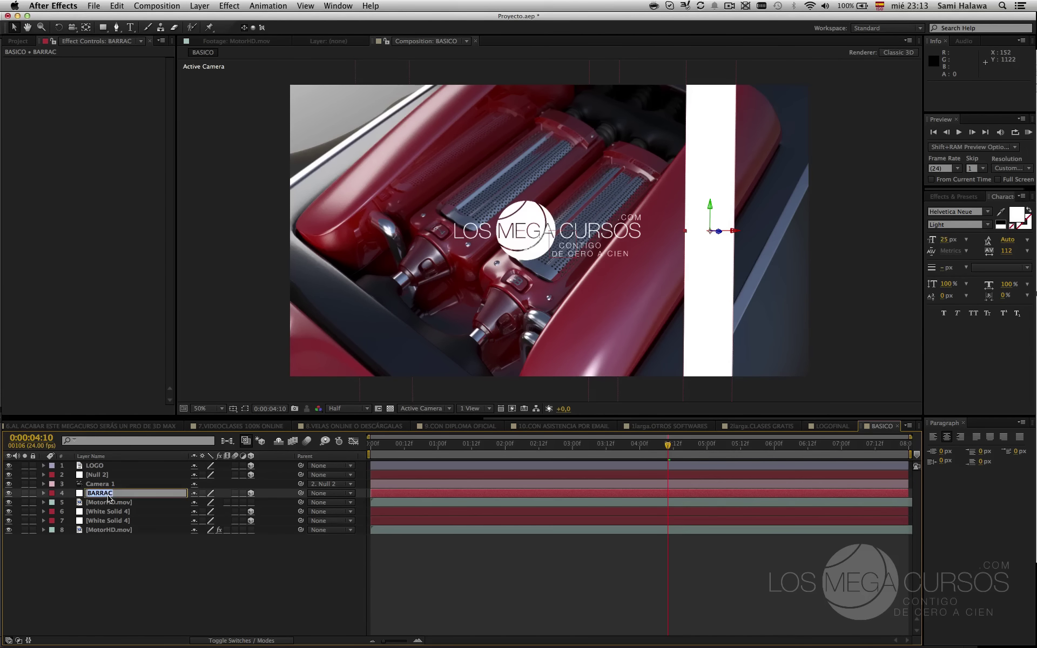
pyautogui.click(108, 496)
pyautogui.press('Return')
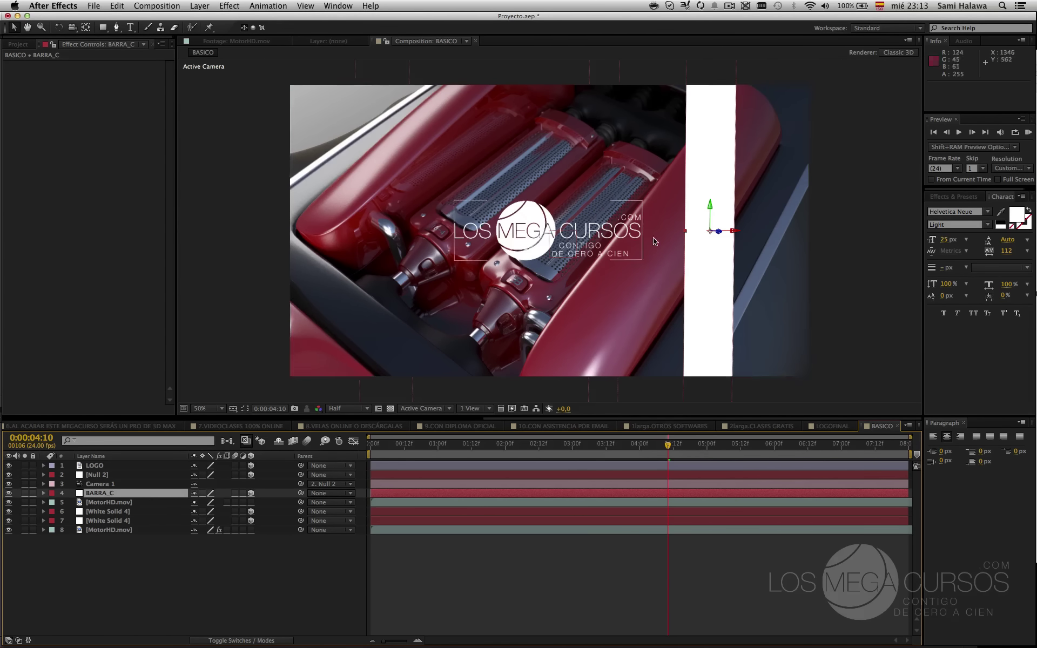
# - Toggle the visibility of the unblurred MotorHD.mov copy beneath BARRA_C to compare it with the blurred background, finishing with it visible
pyautogui.click(124, 512)
pyautogui.click(122, 493)
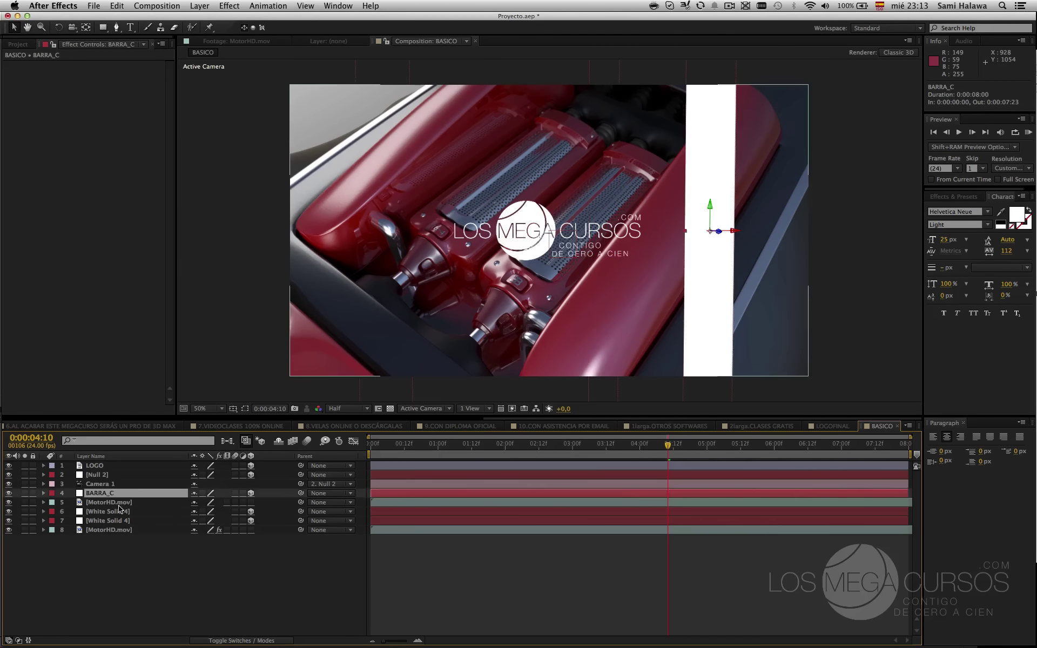
pyautogui.click(120, 503)
pyautogui.click(8, 502)
pyautogui.click(8, 502)
pyautogui.click(8, 503)
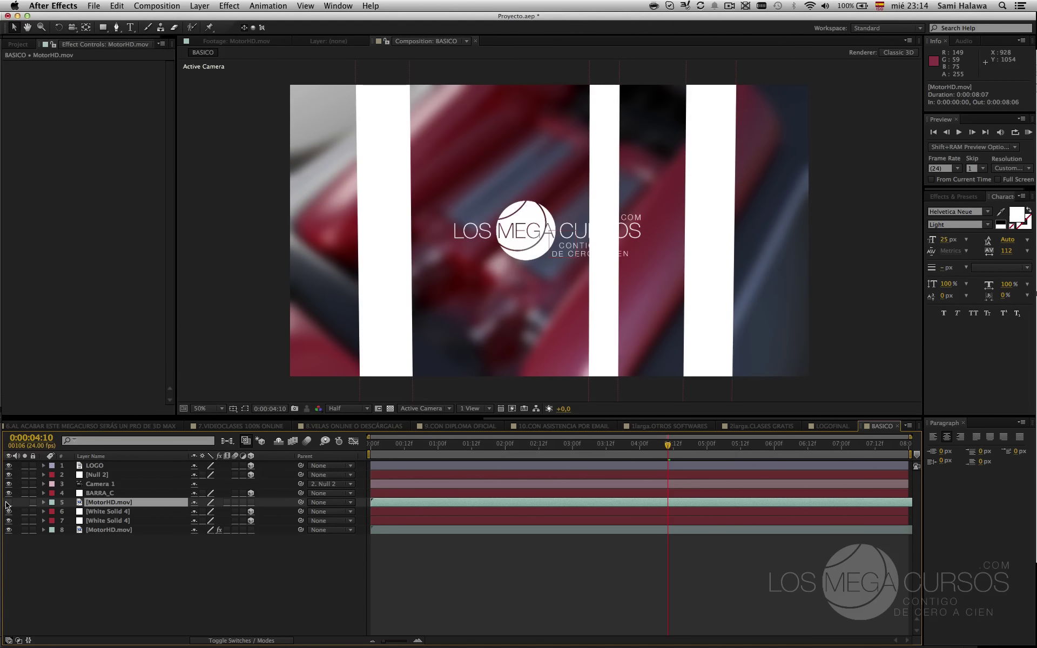
pyautogui.click(8, 502)
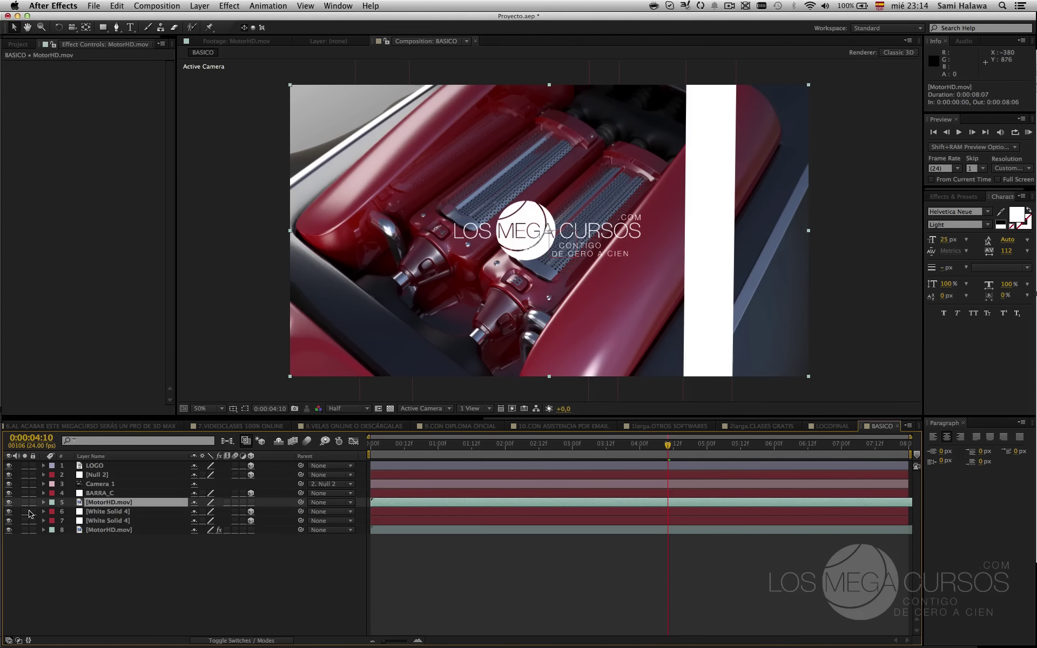
# - Try moving the unblurred MotorHD.mov copy up and to the right in the composition, and undo the move
pyautogui.click(138, 512)
pyautogui.click(137, 503)
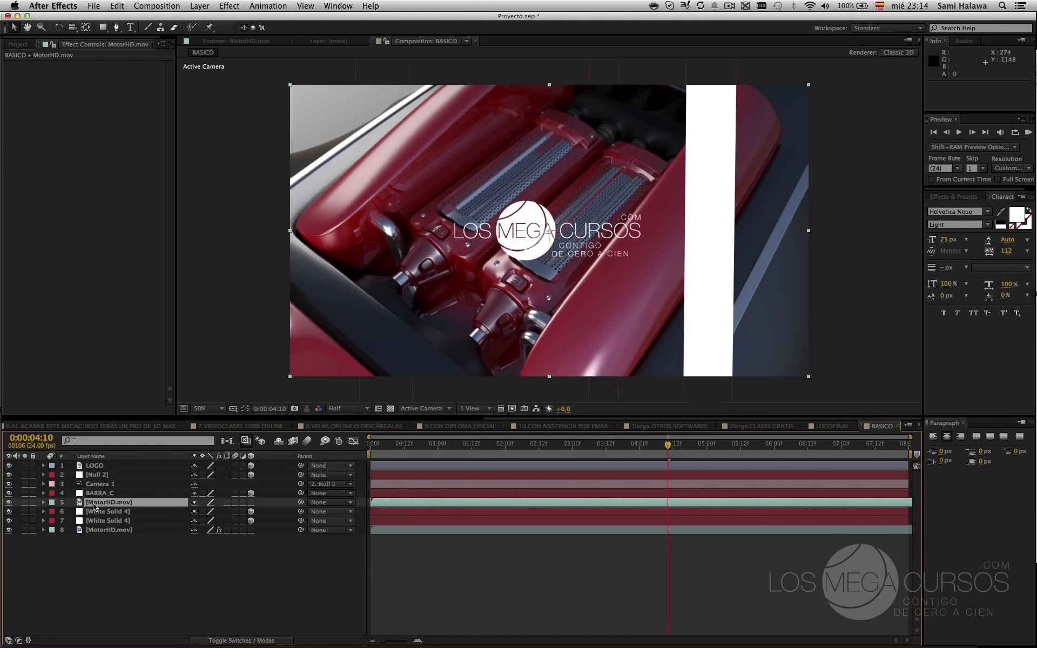
pyautogui.moveTo(400, 199); pyautogui.dragTo(701, 92)
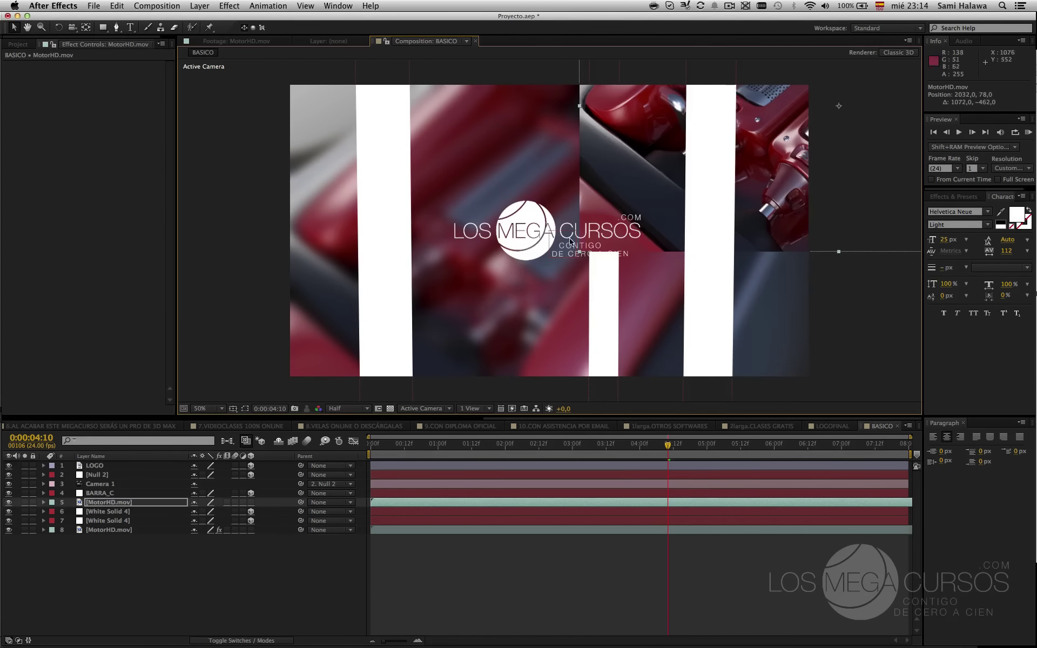
pyautogui.press('super+z')
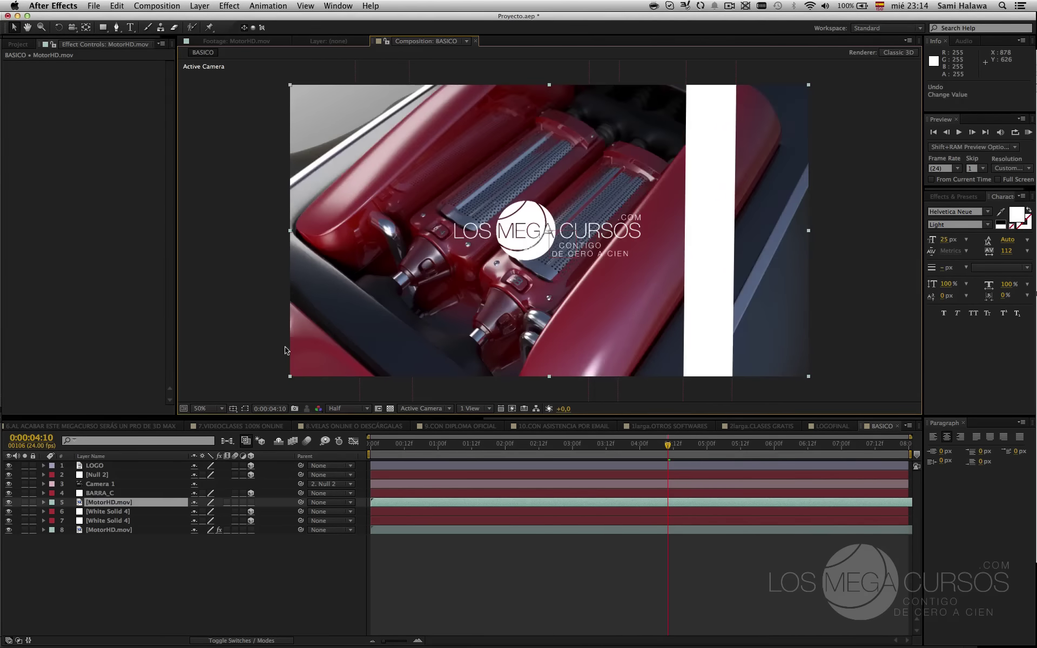
# - Show the blending mode and track matte columns in place of the layer switches, and set the unblurred MotorHD.mov copy to Alpha Matte "BARRA_C"
pyautogui.click(95, 501)
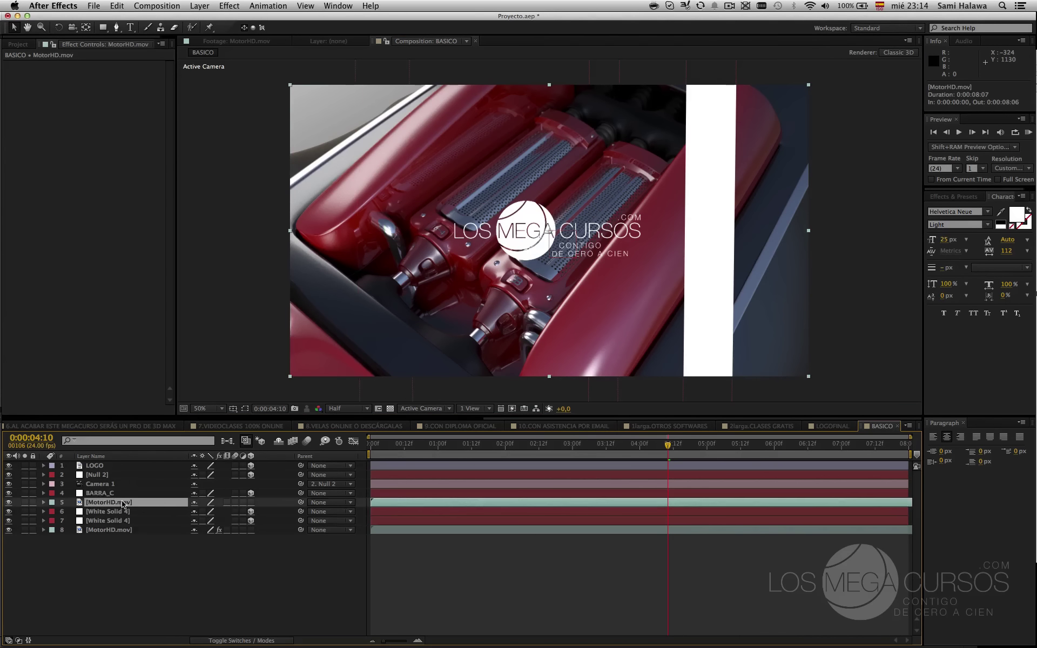
pyautogui.click(19, 641)
pyautogui.click(9, 641)
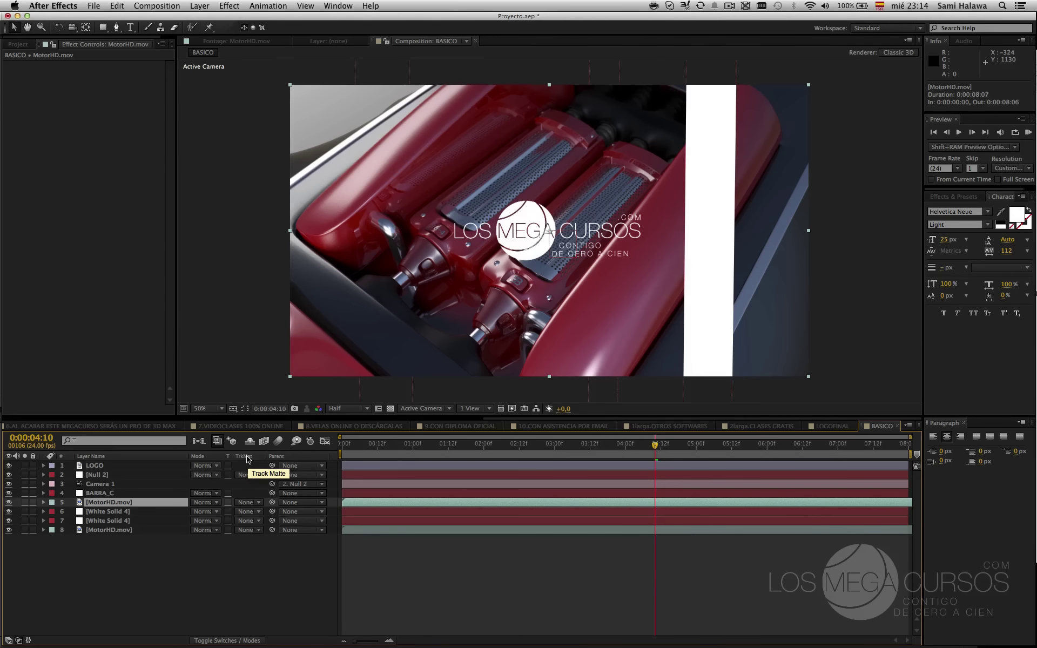
pyautogui.click(247, 503)
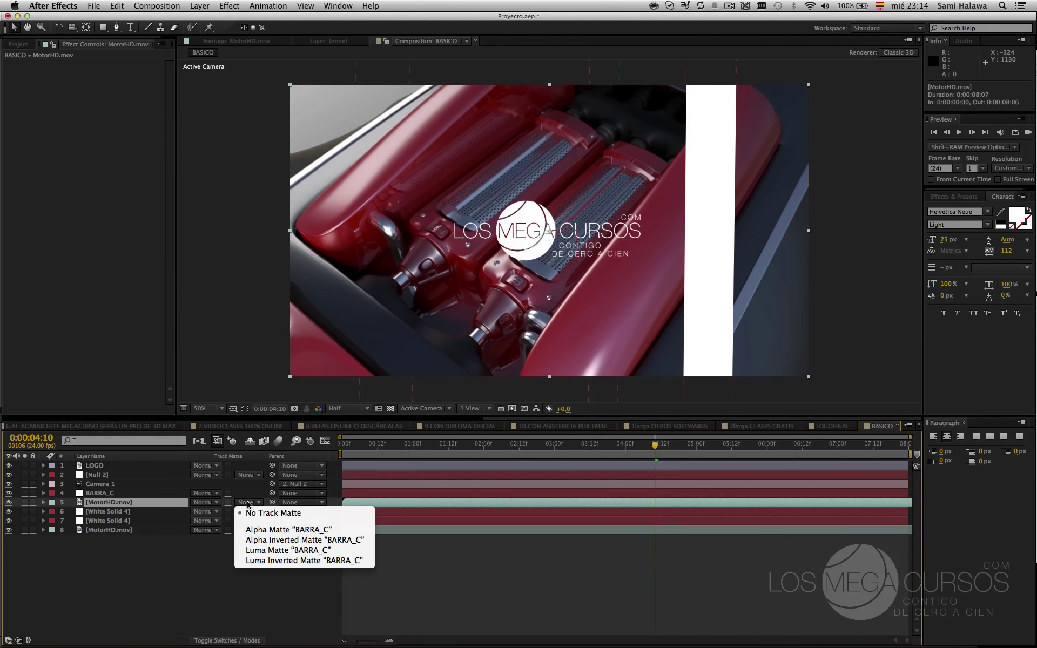
pyautogui.click(290, 530)
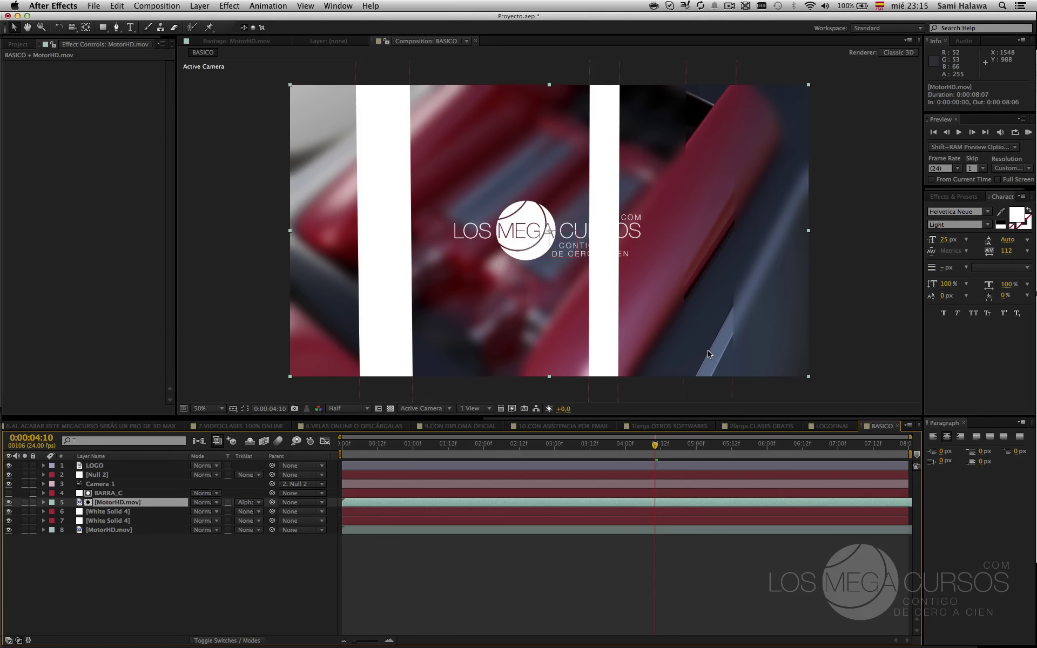
# - Examine how BARRA_C mattes the MotorHD.mov copy by selecting these two layers and the remaining White Solid 4 layers in turn
pyautogui.click(144, 522)
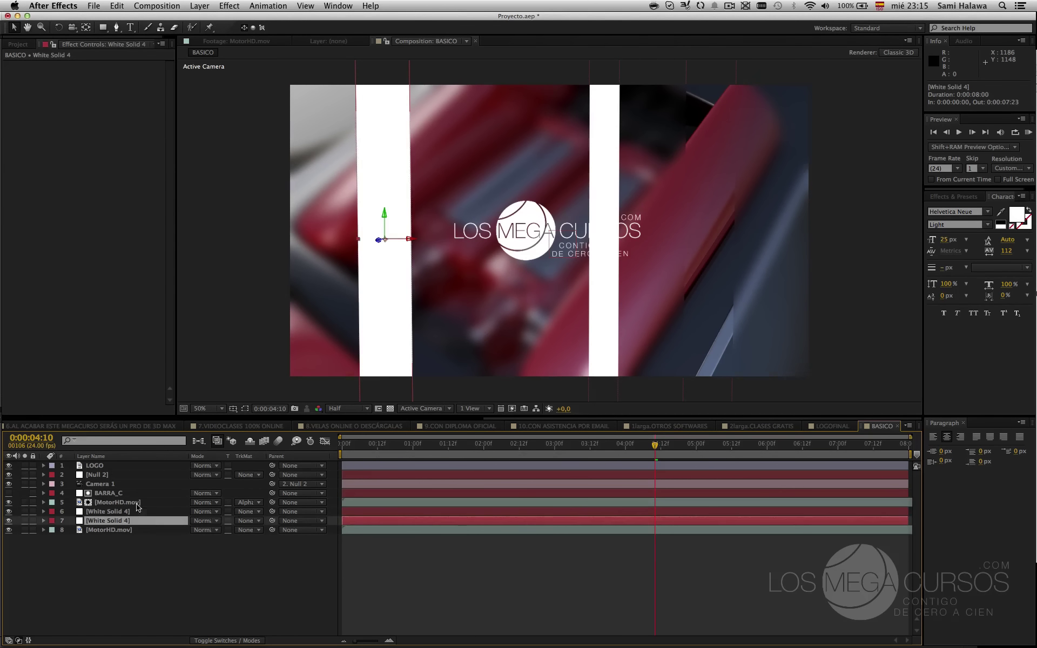
pyautogui.click(133, 502)
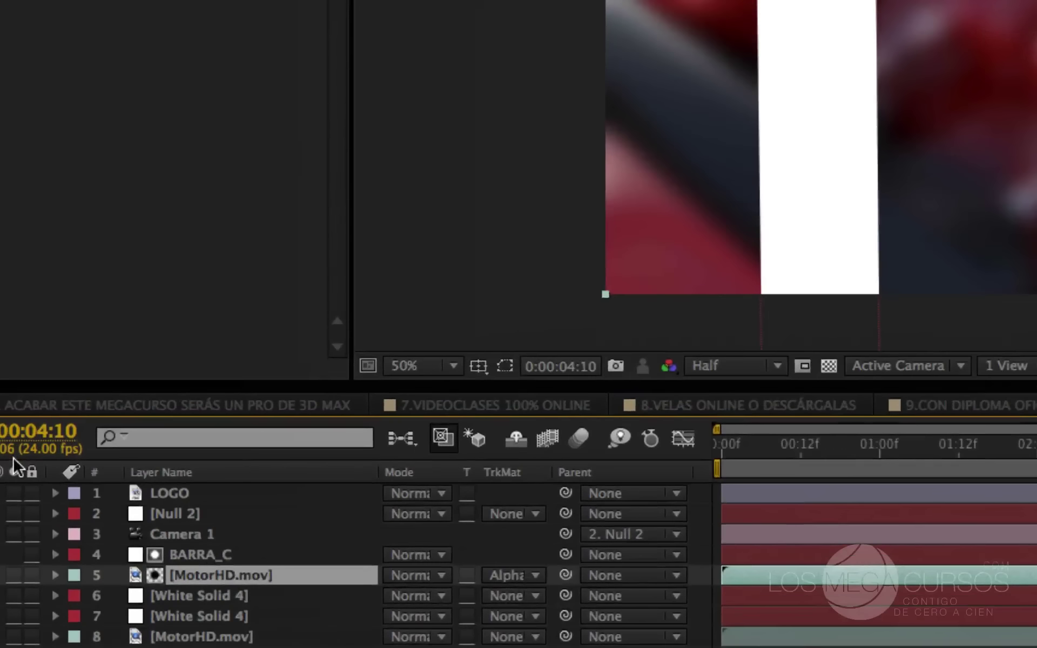
pyautogui.click(235, 592)
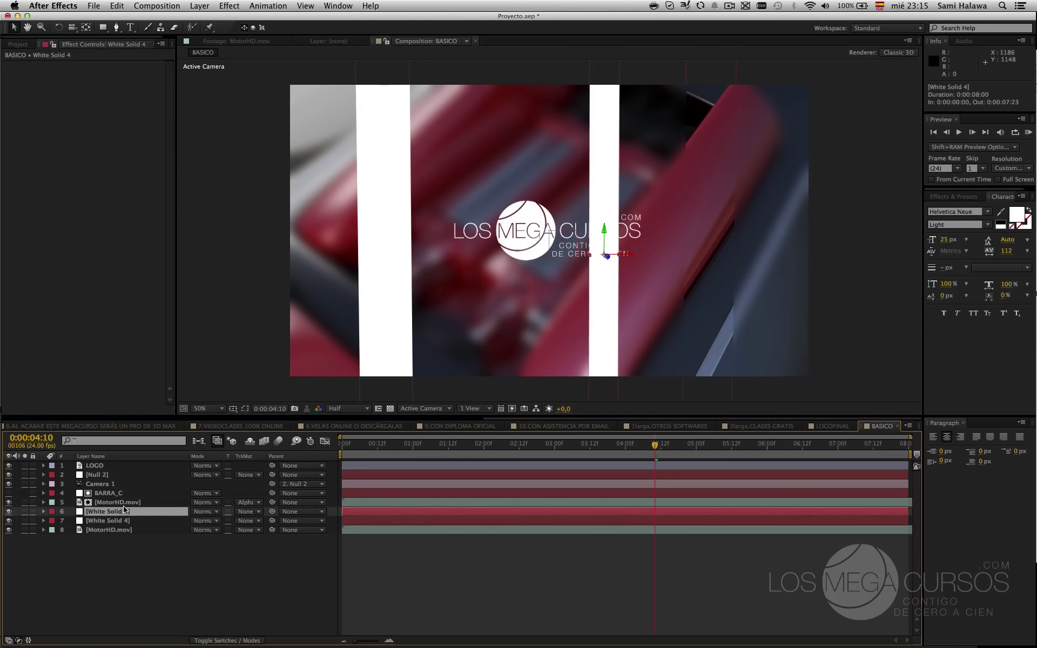
pyautogui.click(119, 503)
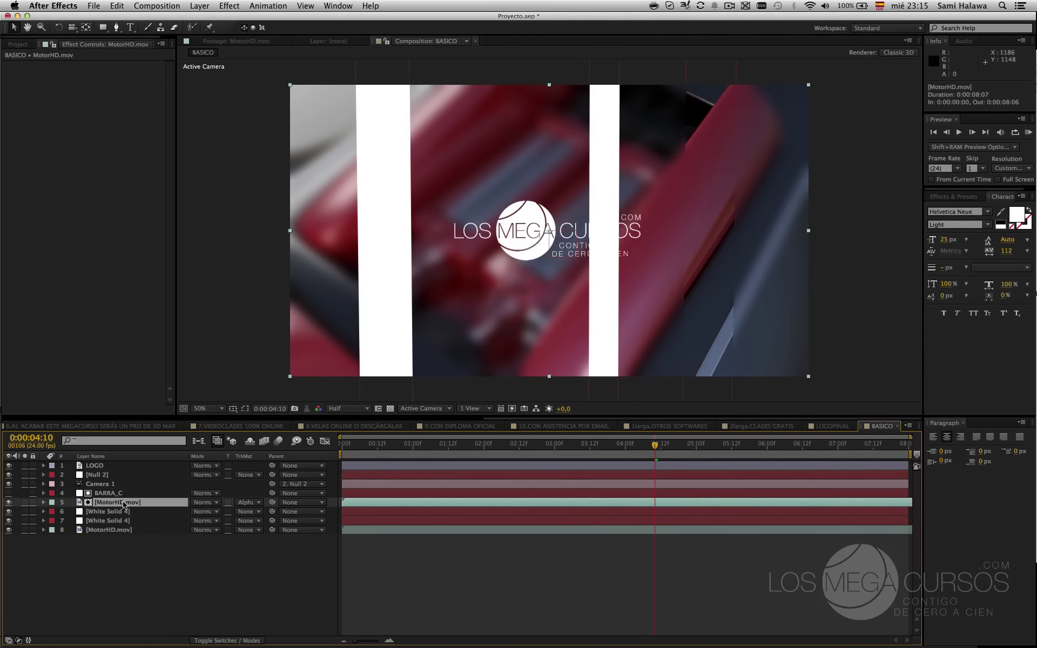
pyautogui.click(132, 494)
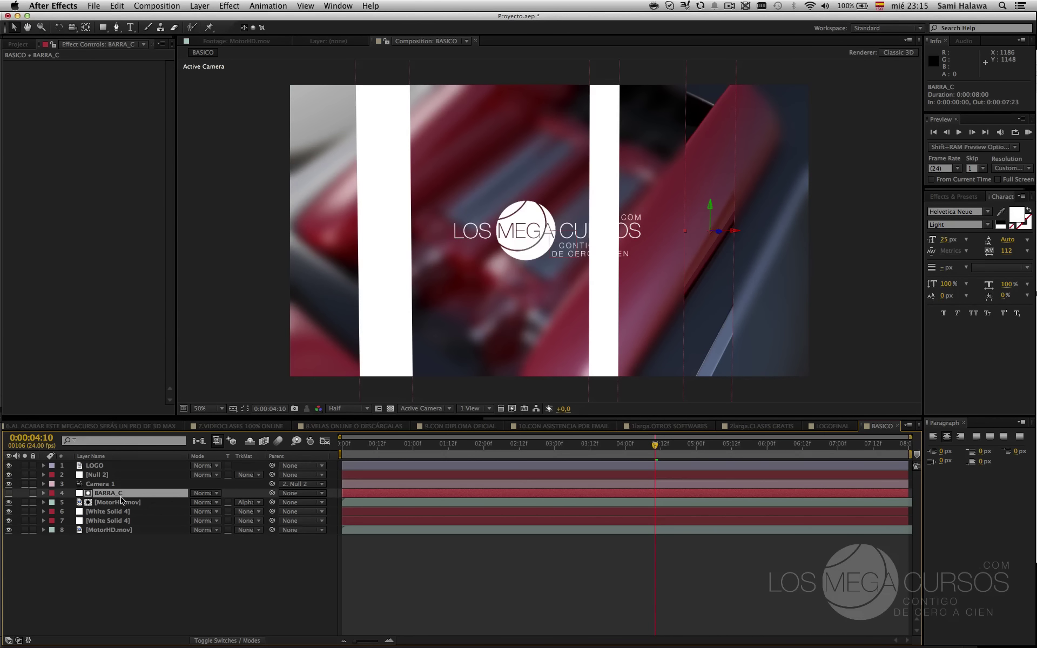
pyautogui.click(120, 503)
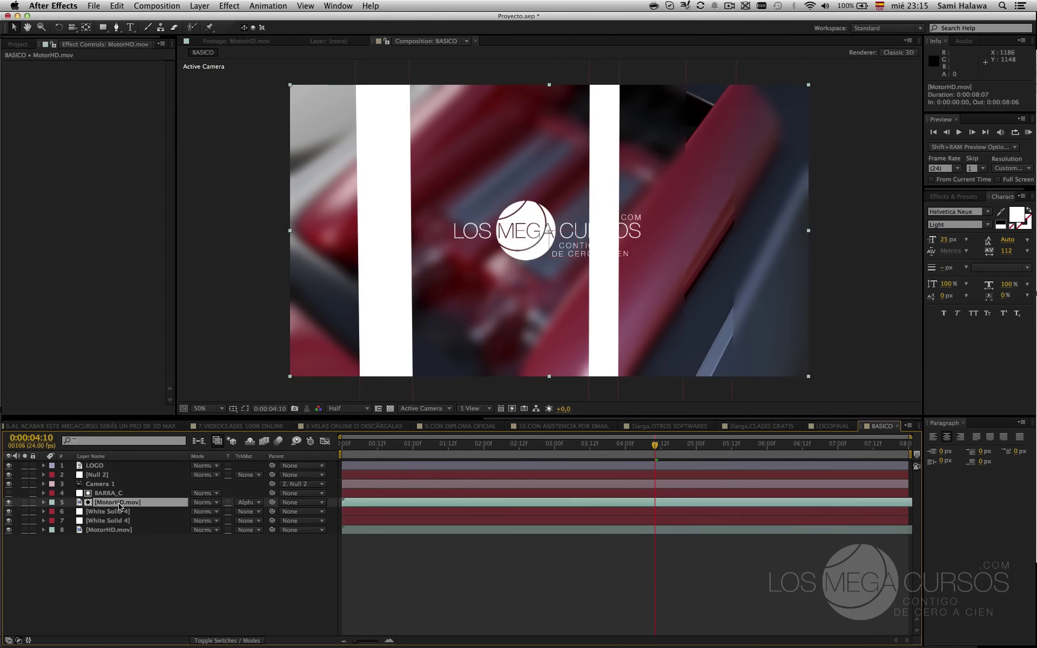
pyautogui.click(121, 493)
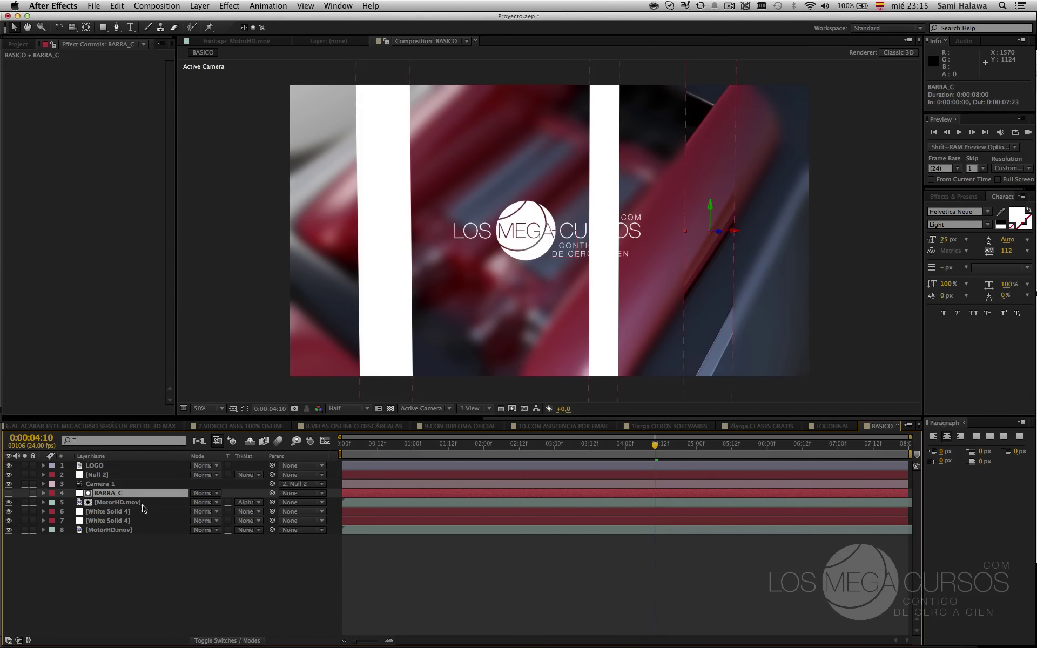
pyautogui.click(133, 503)
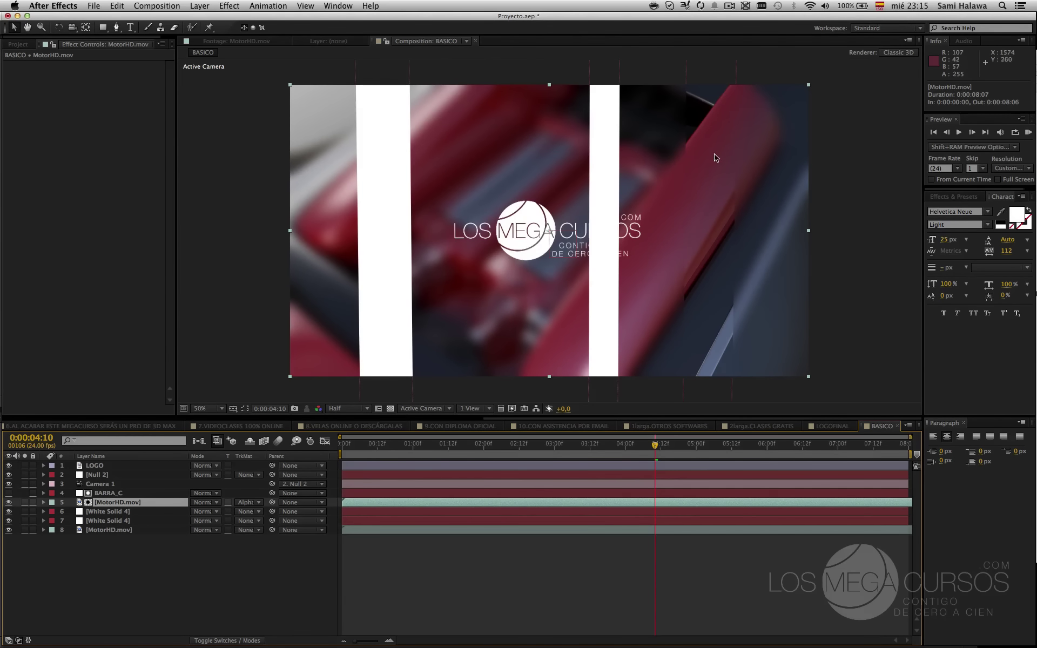
pyautogui.click(106, 494)
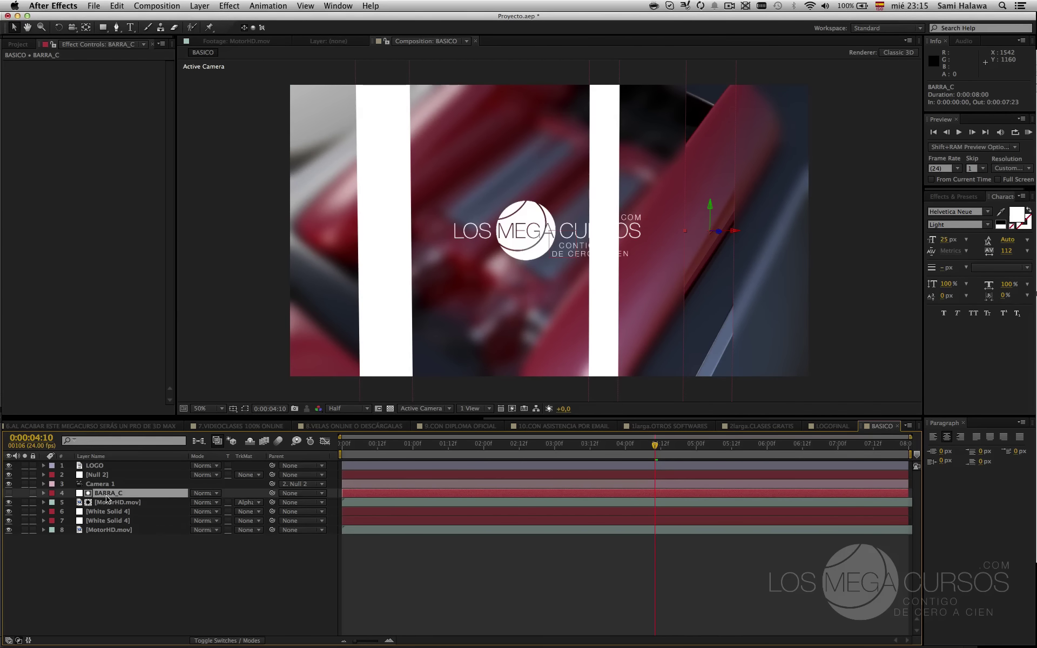
# - Toggle the visibility of the BARRA_C matte layer to compare the strip with its matted footage, finishing with the layer visible
pyautogui.click(9, 493)
pyautogui.click(9, 493)
pyautogui.click(9, 494)
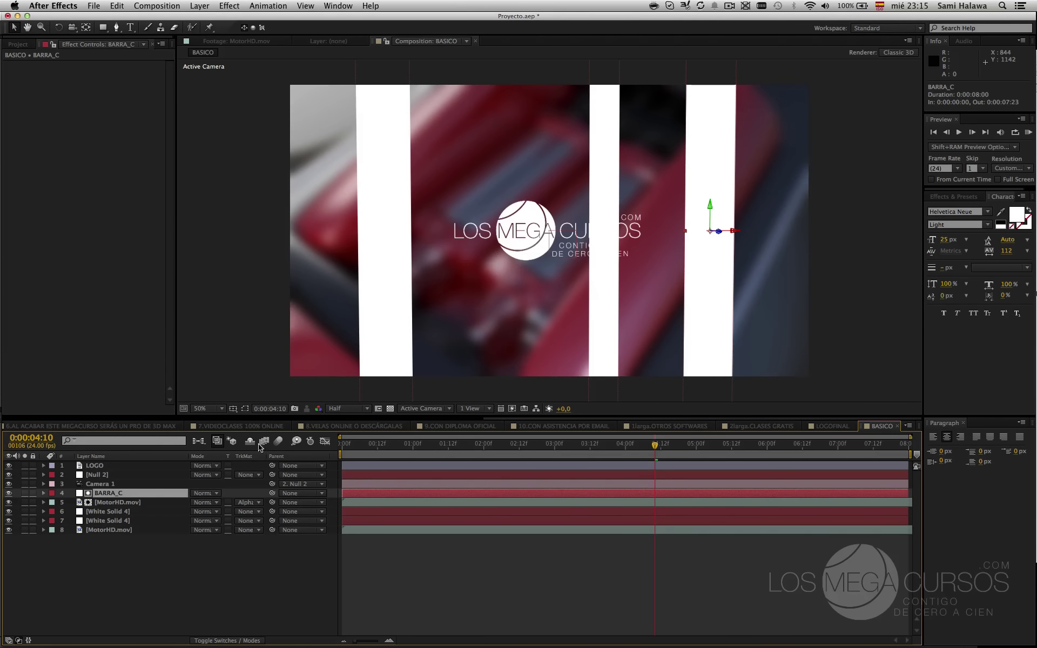
# - Hide the BARRA_C matte layer and compare the original MotorHD.mov footage with the BASICO composition
pyautogui.click(138, 501)
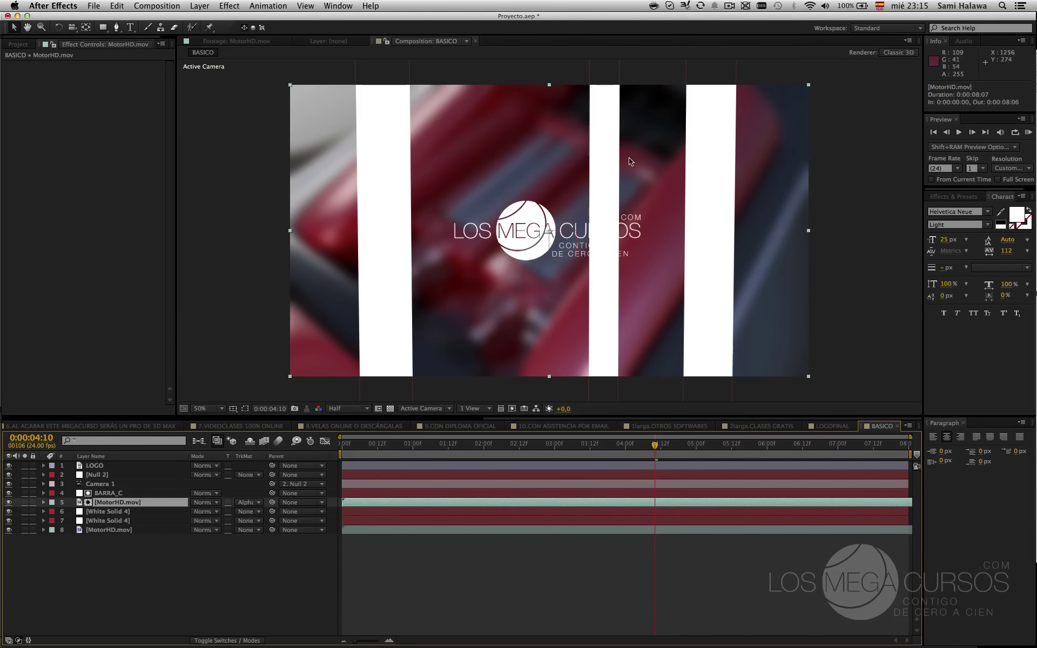
pyautogui.click(8, 493)
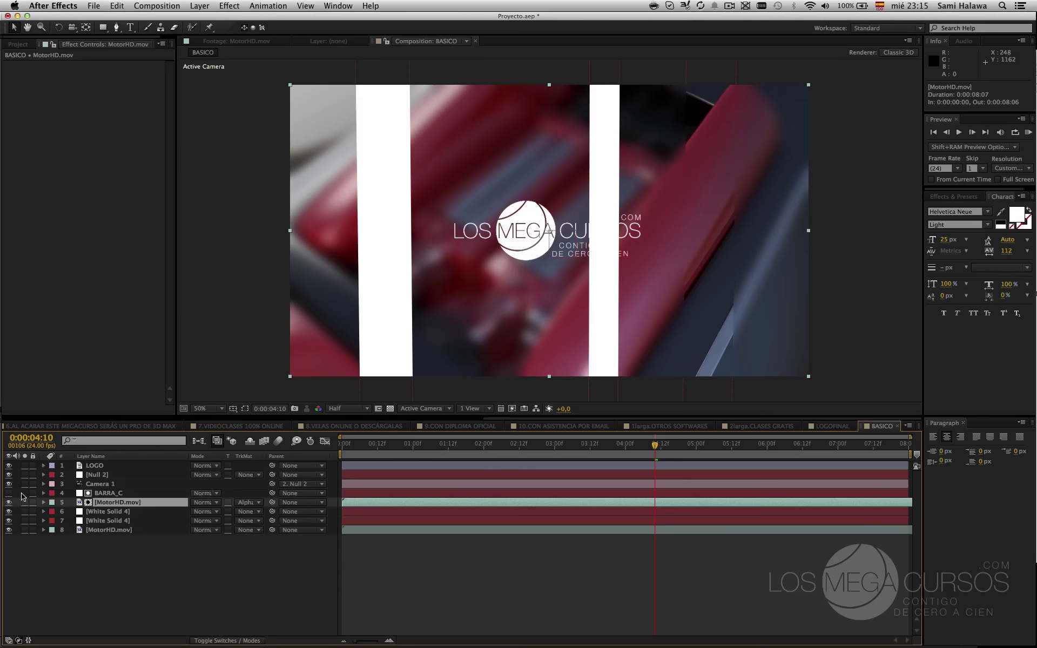
pyautogui.doubleClick(142, 513)
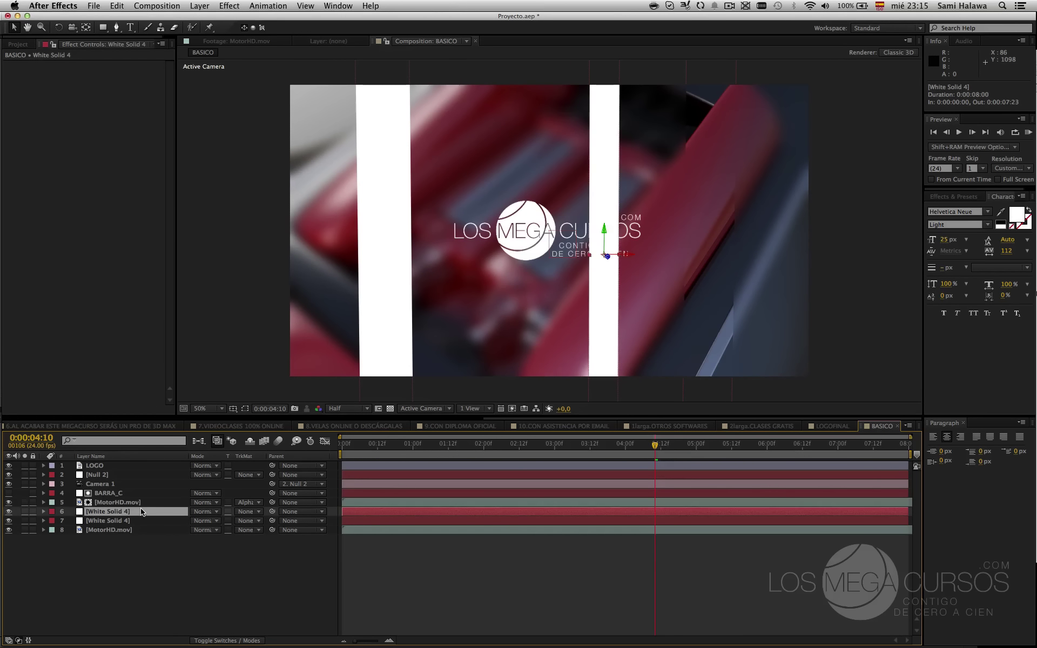
pyautogui.click(267, 42)
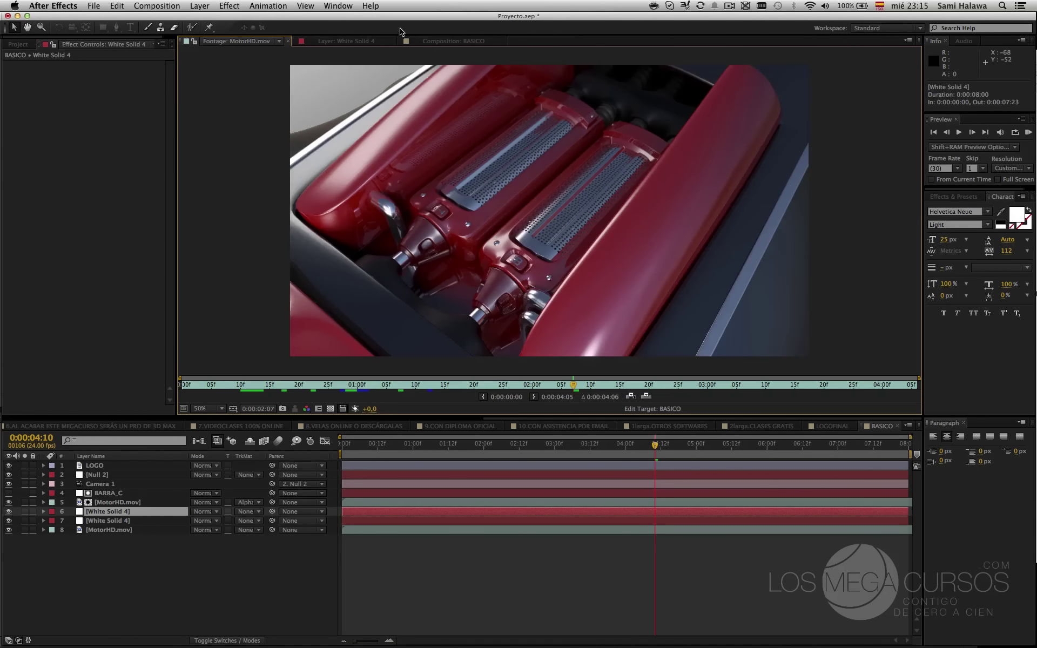
pyautogui.click(431, 41)
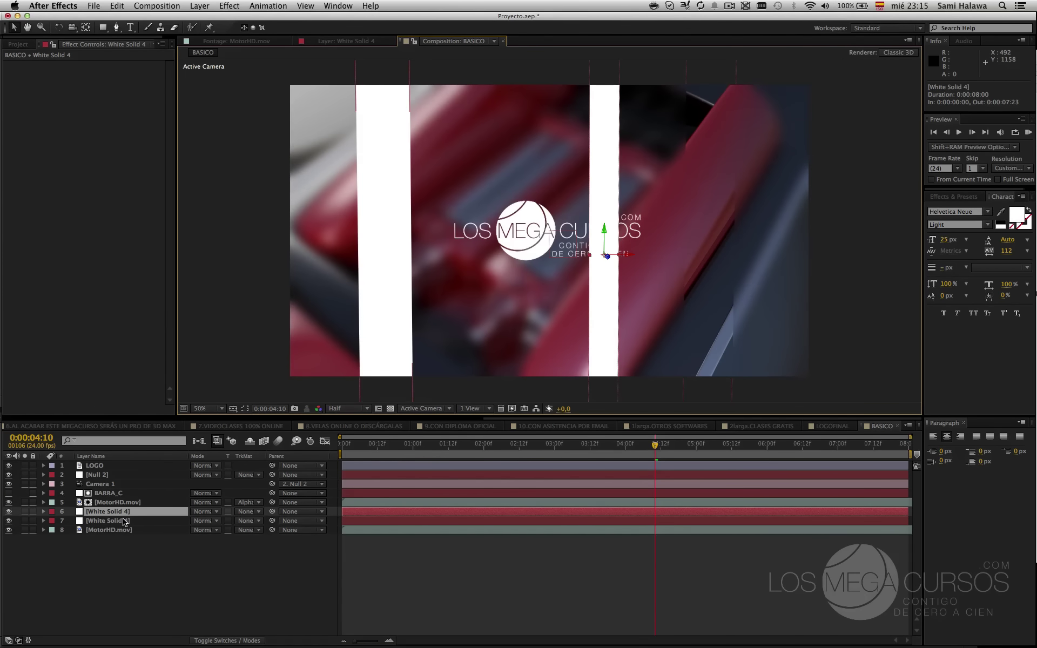
# - Try moving the BARRA_C matte across the MotorHD.mov footage in the composition, and undo the moves
pyautogui.click(123, 503)
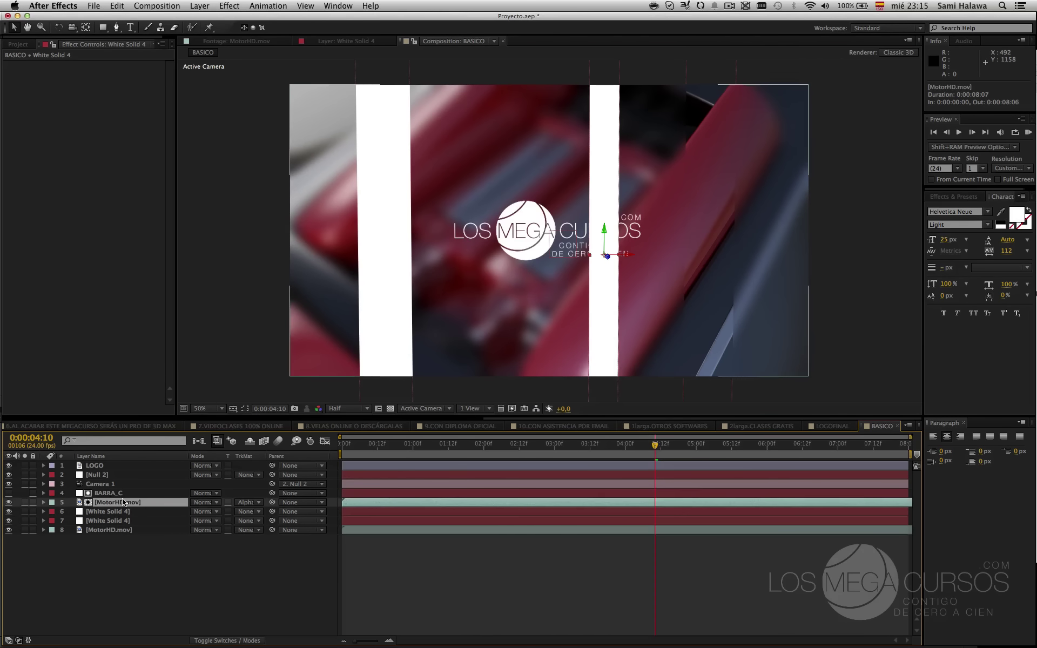
pyautogui.click(113, 493)
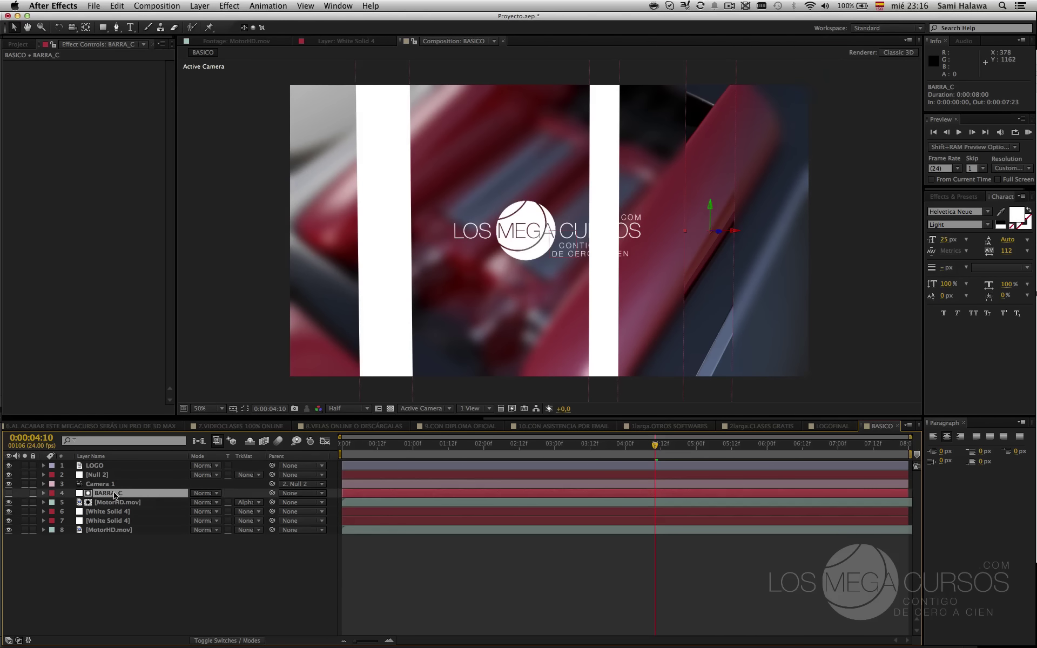
pyautogui.click(131, 503)
pyautogui.click(130, 494)
pyautogui.moveTo(725, 156); pyautogui.dragTo(672, 173)
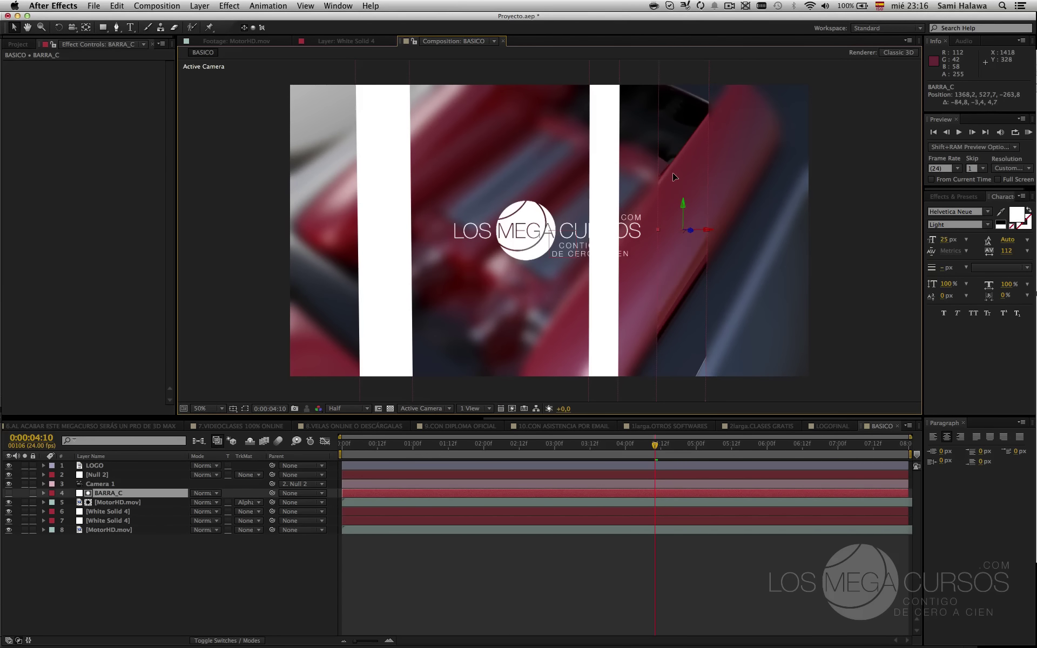
pyautogui.press('super+z')
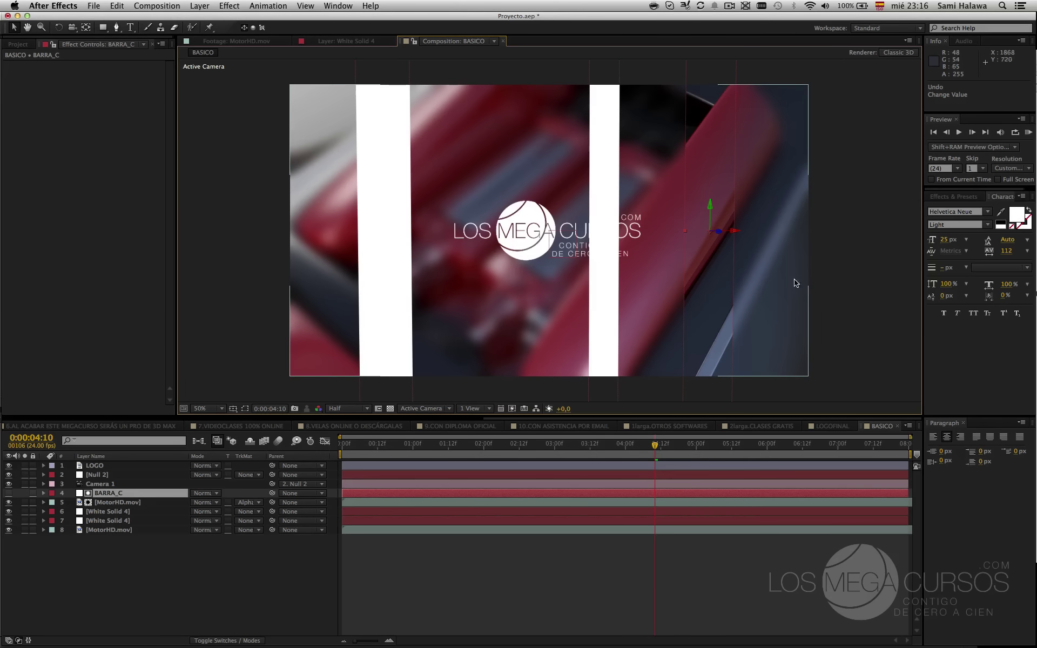
pyautogui.click(830, 265)
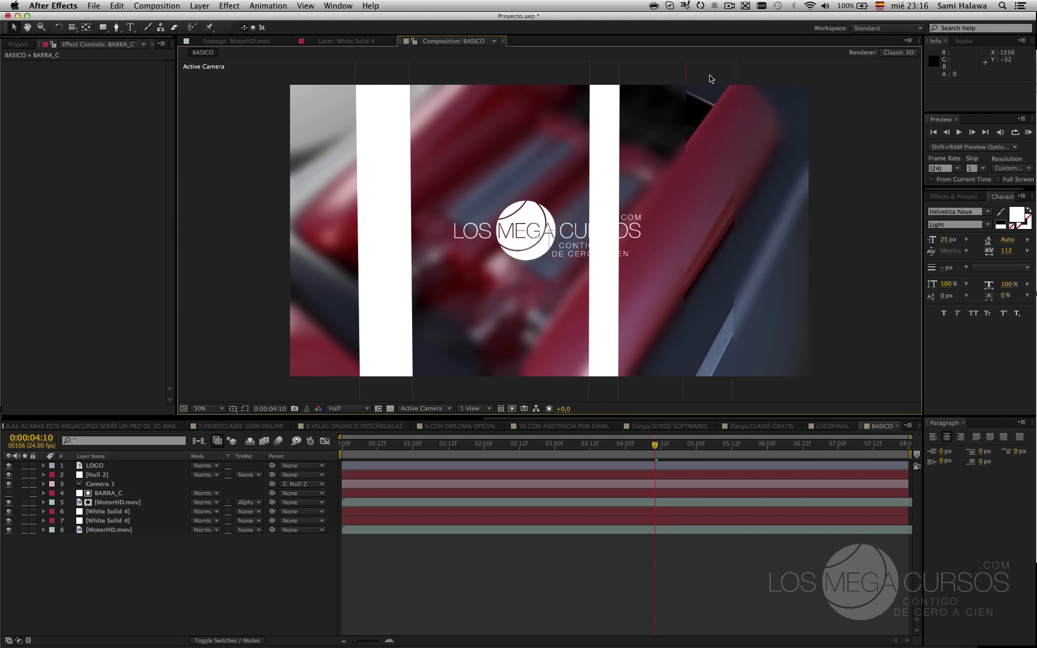
pyautogui.click(153, 493)
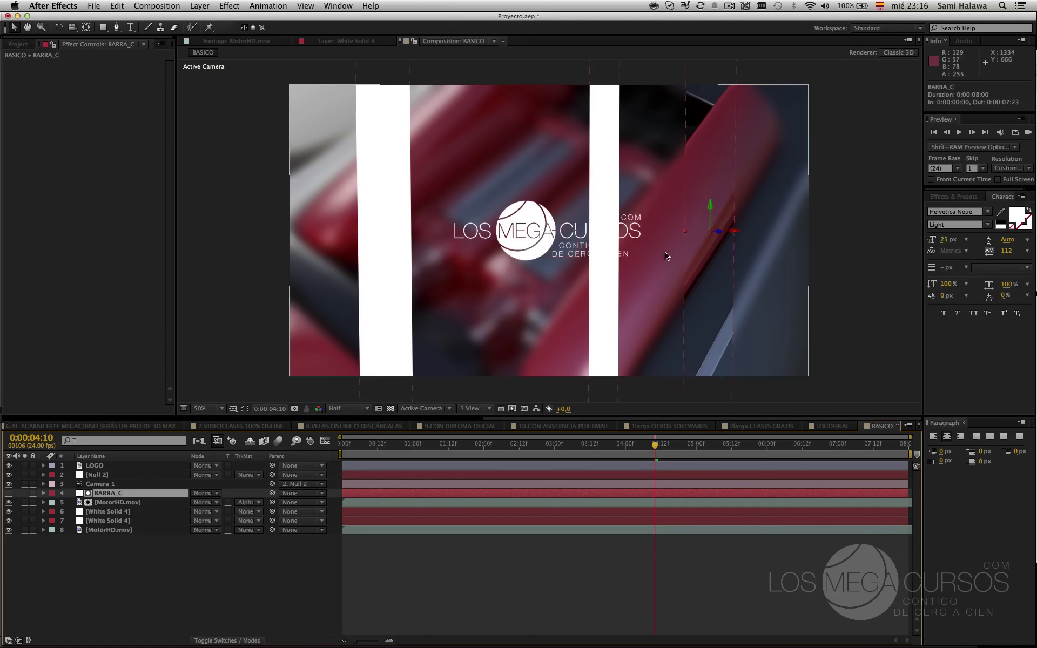
pyautogui.press('super+z')
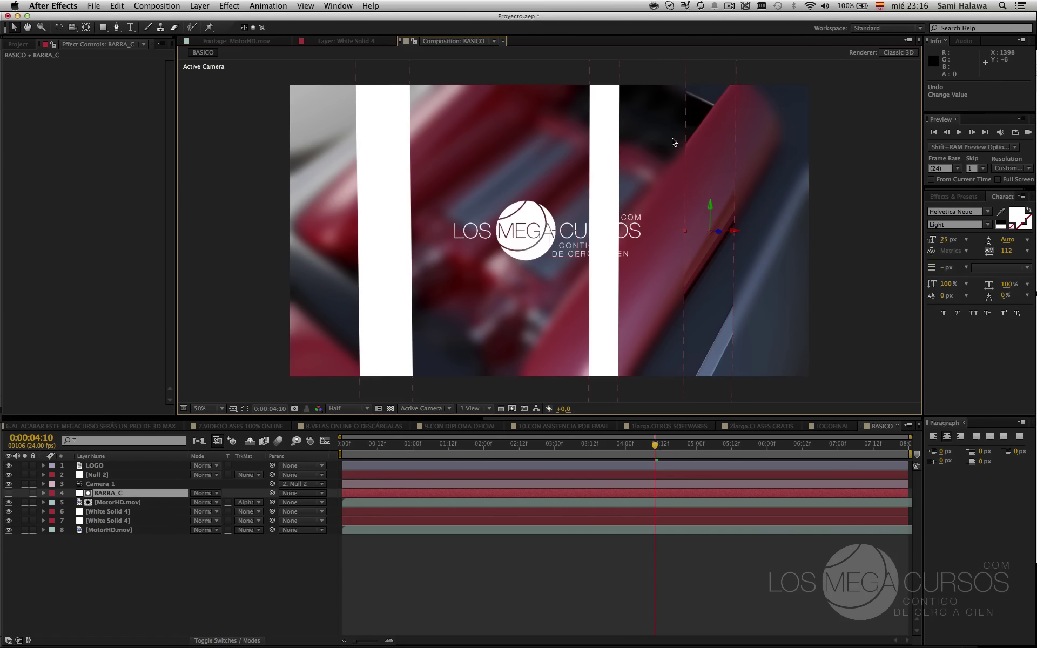
pyautogui.click(853, 342)
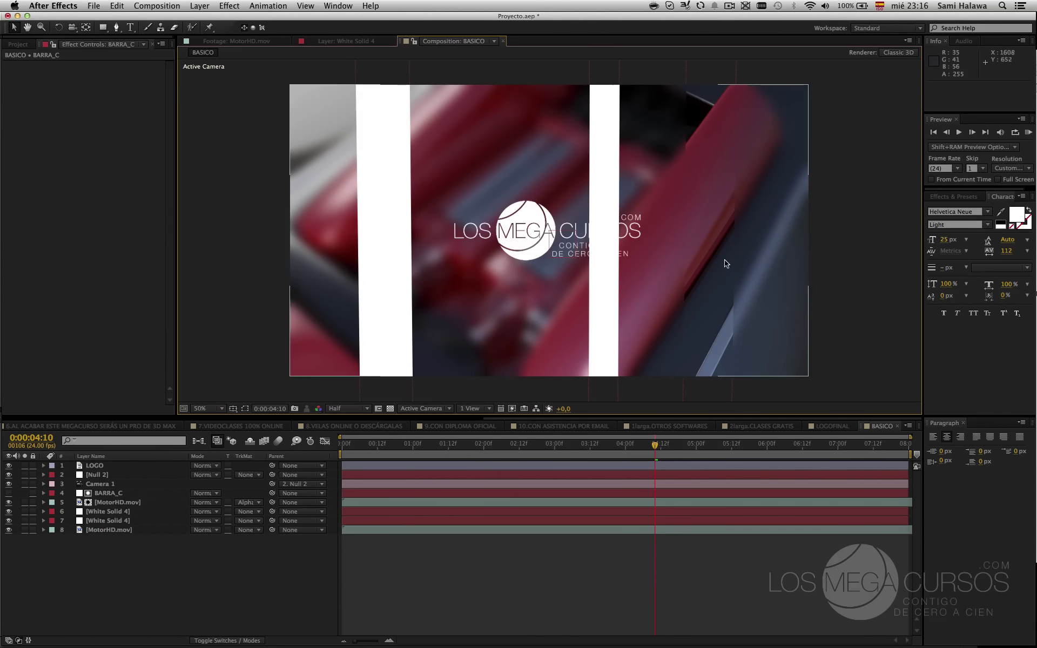
# - Scrub through the BASICO timeline to review the moving bars, stopping at 0:00:02:19, and save the project
pyautogui.moveTo(370, 454); pyautogui.dragTo(702, 443)
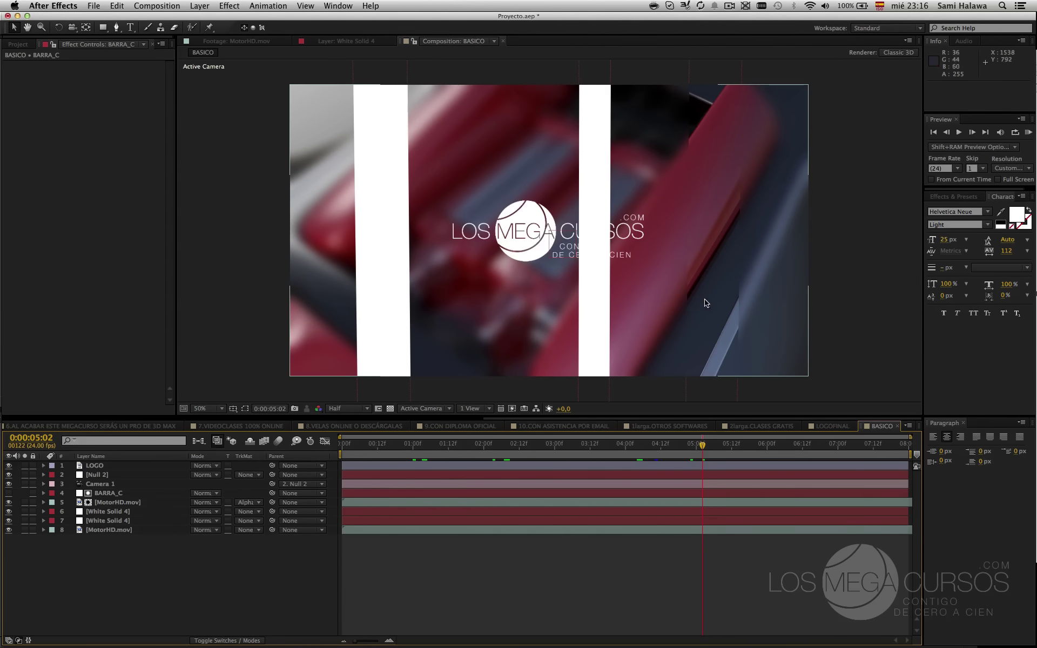
pyautogui.moveTo(702, 444); pyautogui.dragTo(540, 448)
pyautogui.rightClick(602, 583)
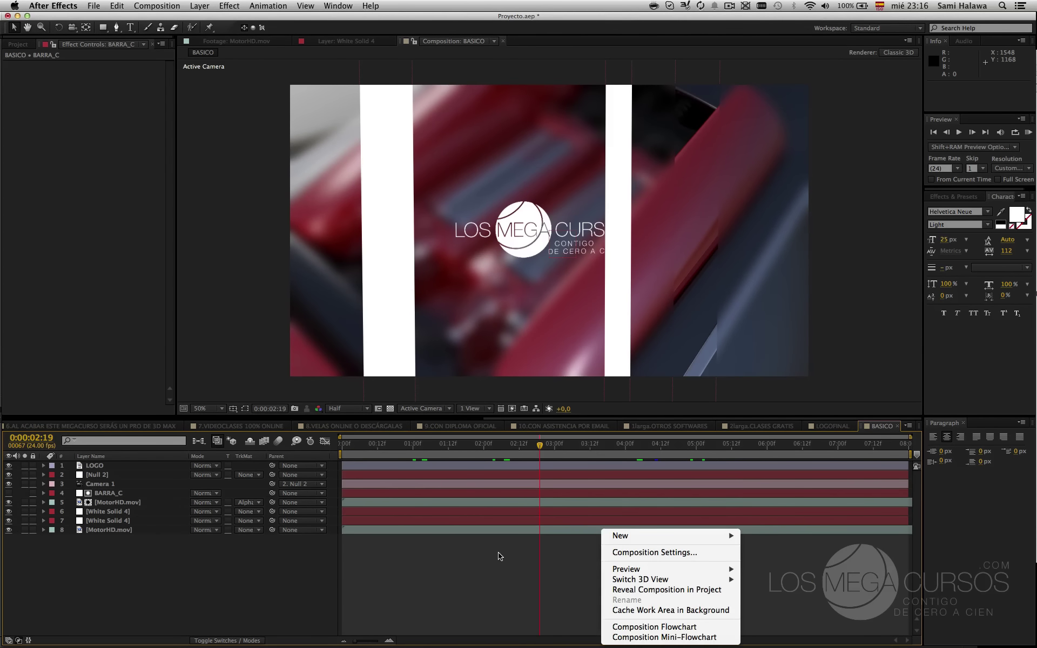
pyautogui.click(500, 557)
pyautogui.press('super+s')
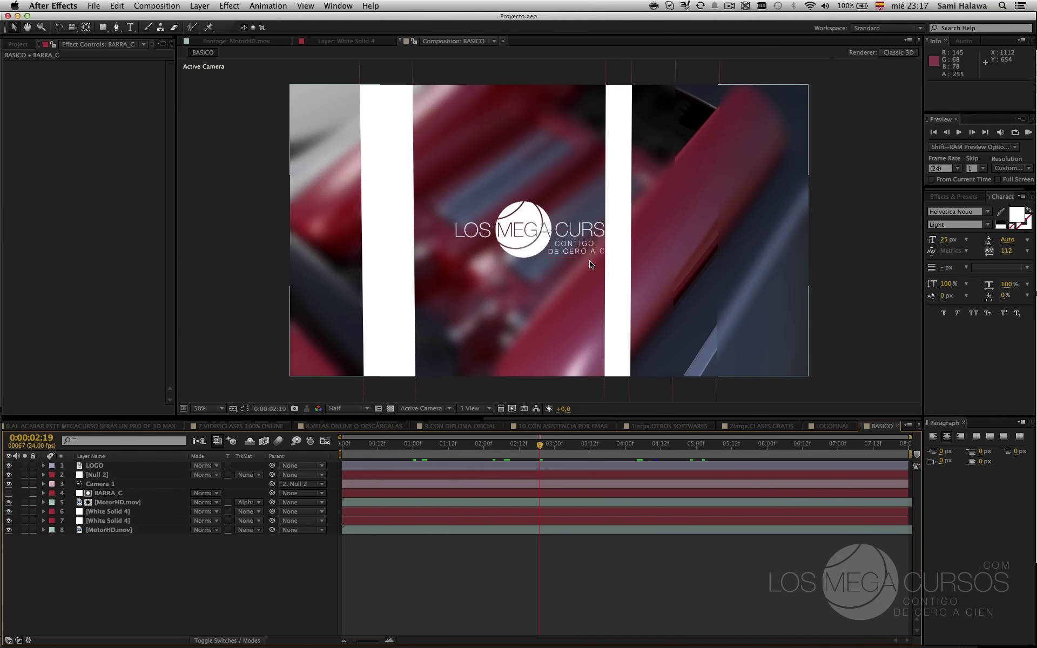
# - Copy the matted MotorHD.mov layer and paste it between the two White Solid 4 layers
pyautogui.moveTo(559, 456); pyautogui.dragTo(598, 456)
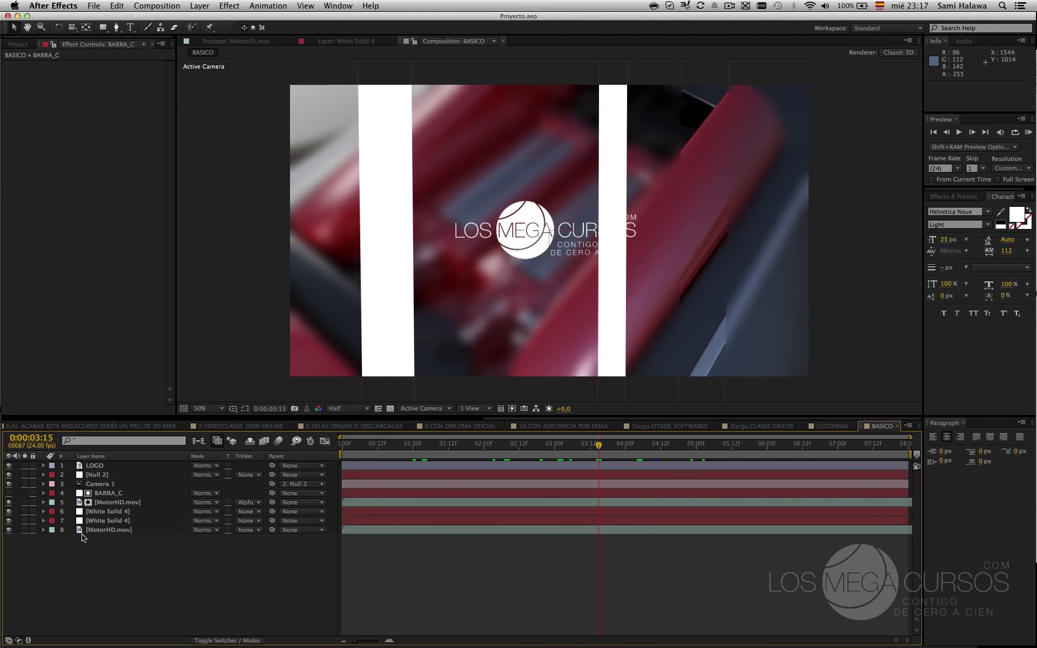
pyautogui.click(111, 502)
pyautogui.click(124, 506)
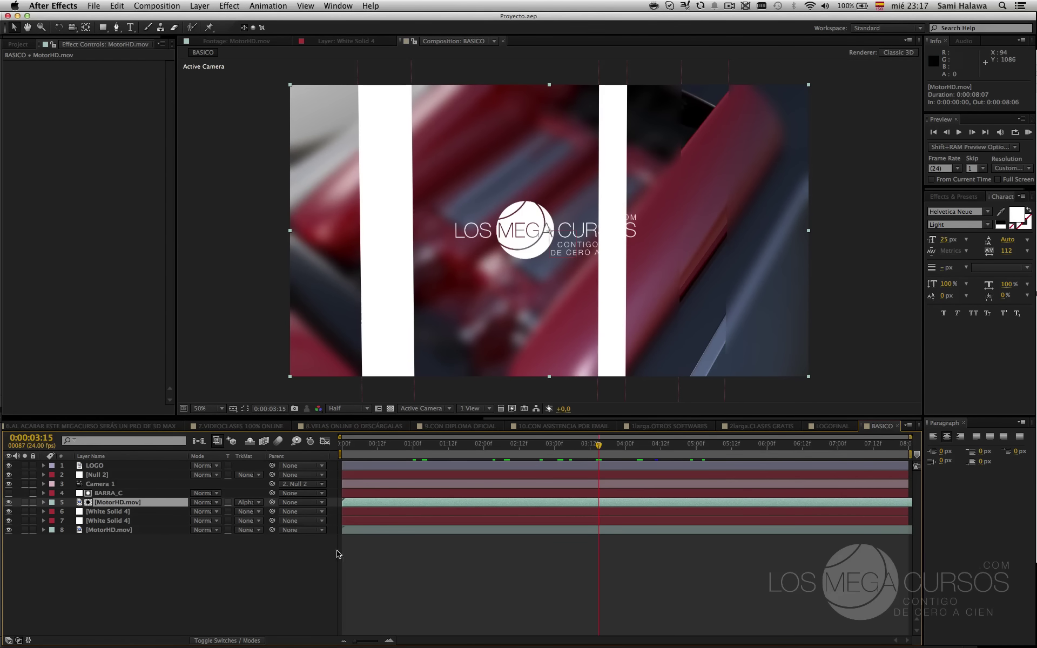
pyautogui.click(137, 531)
pyautogui.click(123, 503)
pyautogui.click(134, 514)
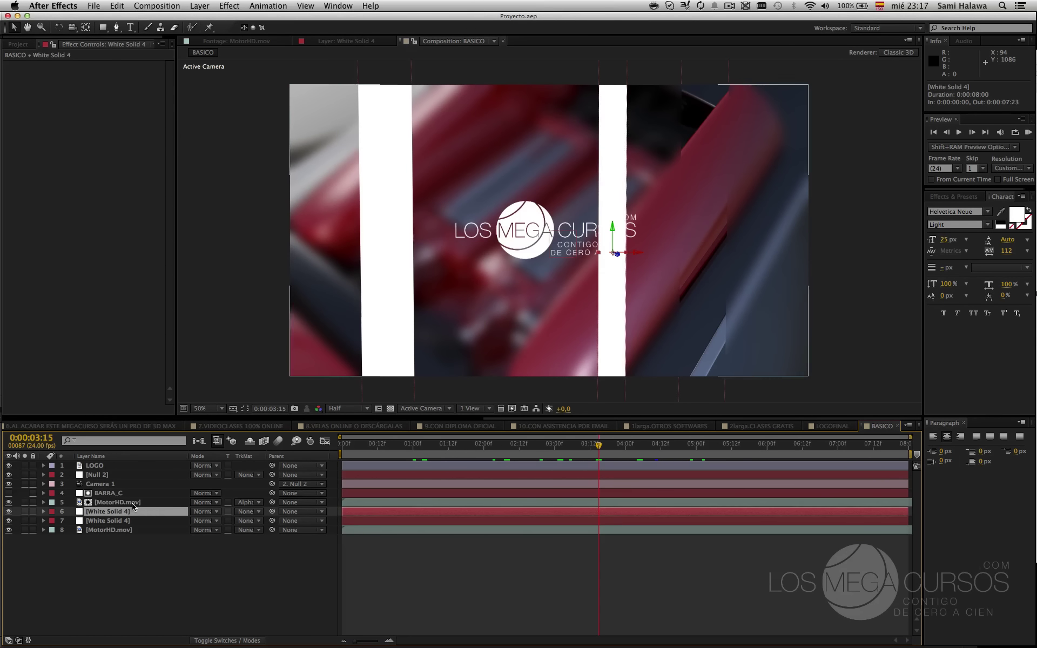
pyautogui.click(133, 504)
pyautogui.press('super+c')
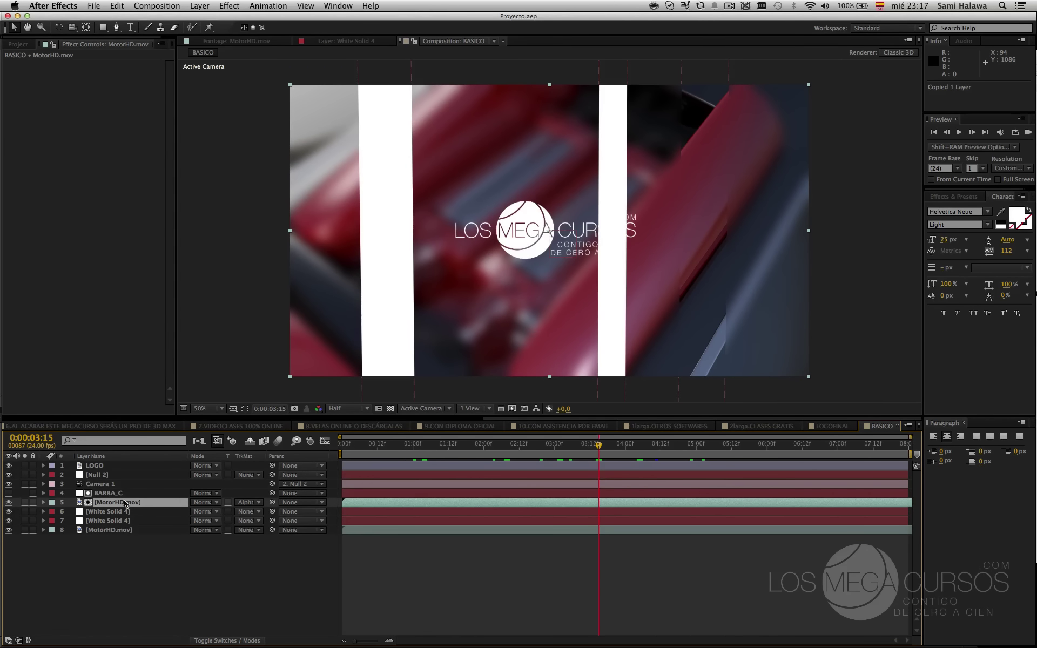
pyautogui.click(129, 512)
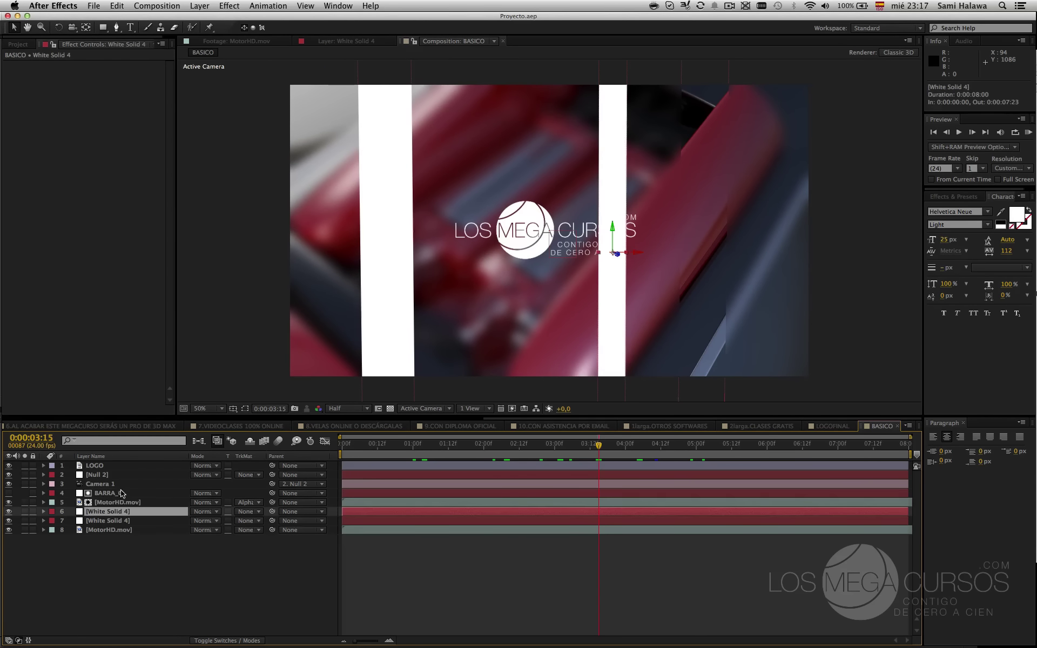
pyautogui.click(123, 522)
pyautogui.press('super+v')
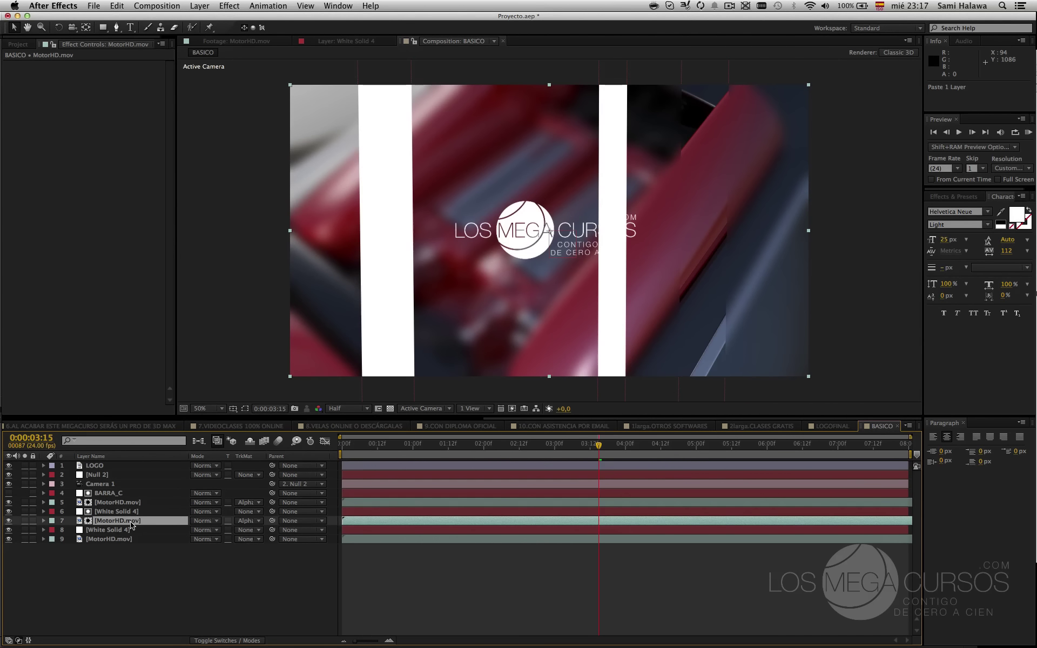
# - At 0:00:02:00, reset the pasted MotorHD.mov layer's track matte and reapply Alpha Matte "[White Solid 4]", keeping the upper solid hidden
pyautogui.moveTo(436, 451); pyautogui.dragTo(484, 452)
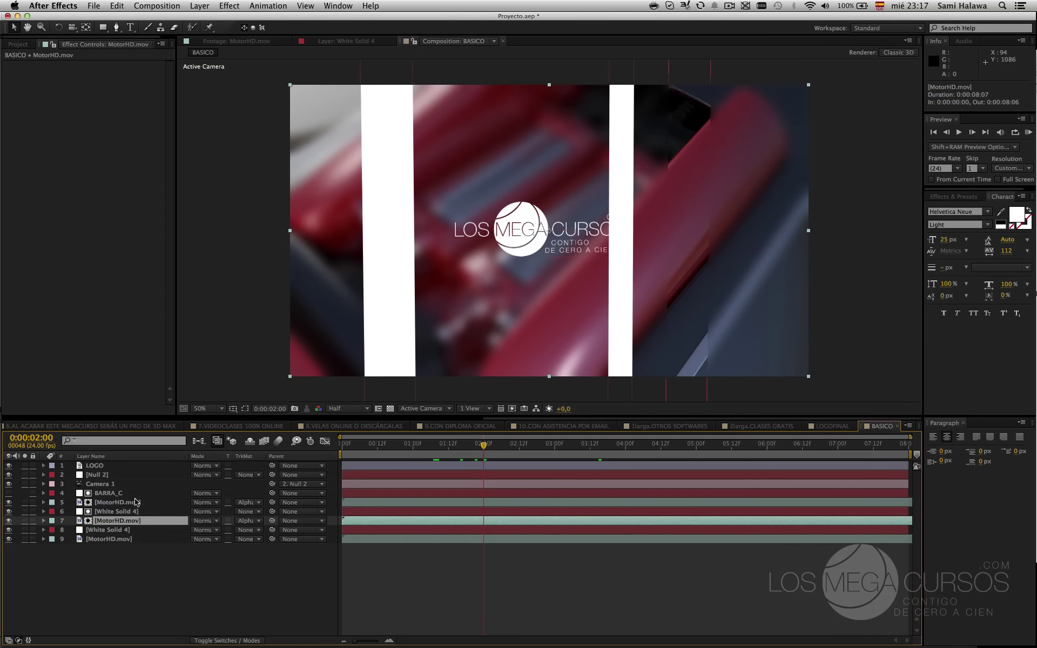
pyautogui.click(258, 520)
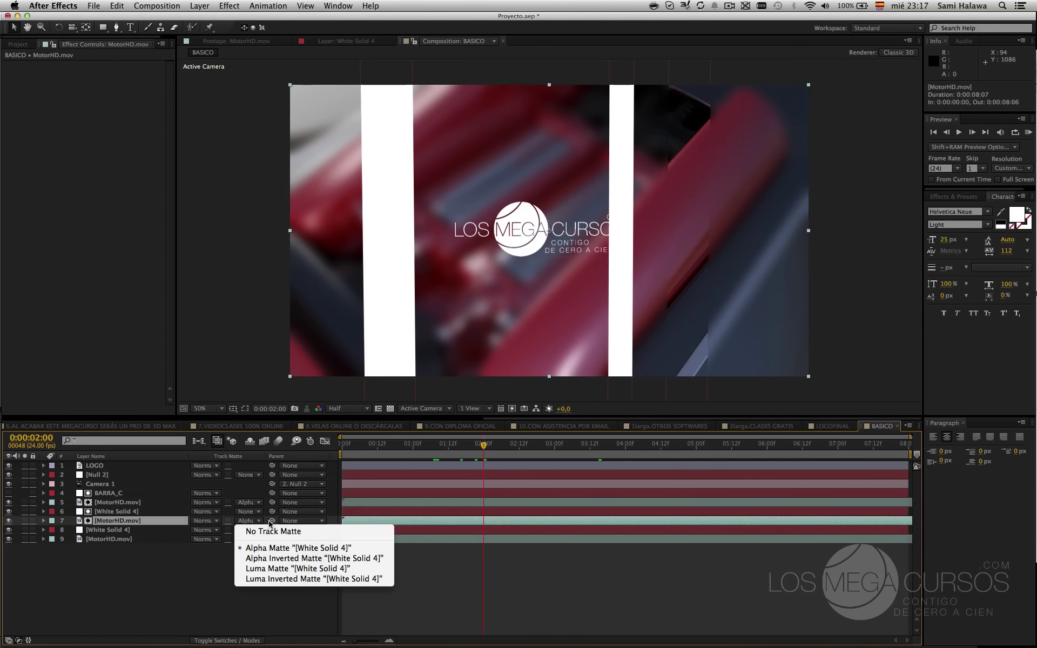
pyautogui.click(254, 528)
pyautogui.click(118, 510)
pyautogui.click(120, 520)
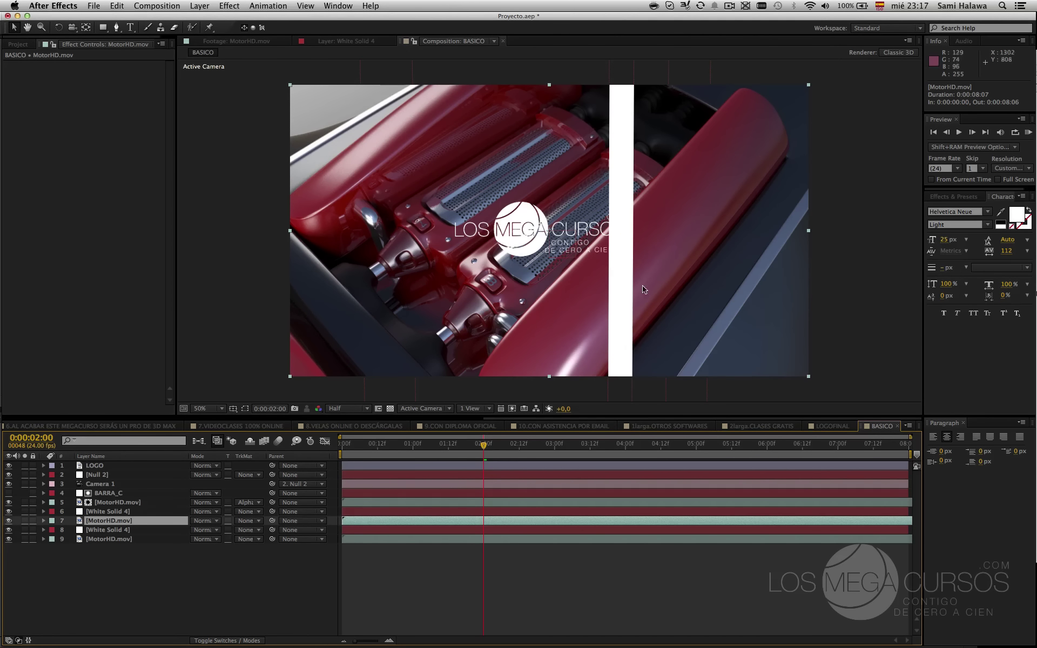
pyautogui.click(245, 521)
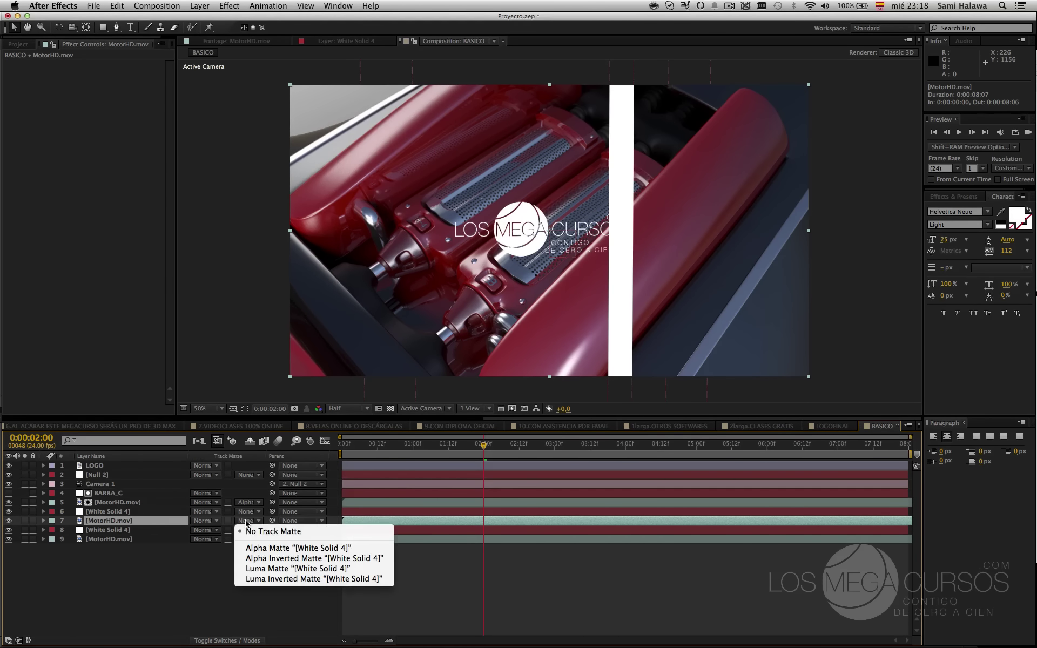
pyautogui.click(291, 548)
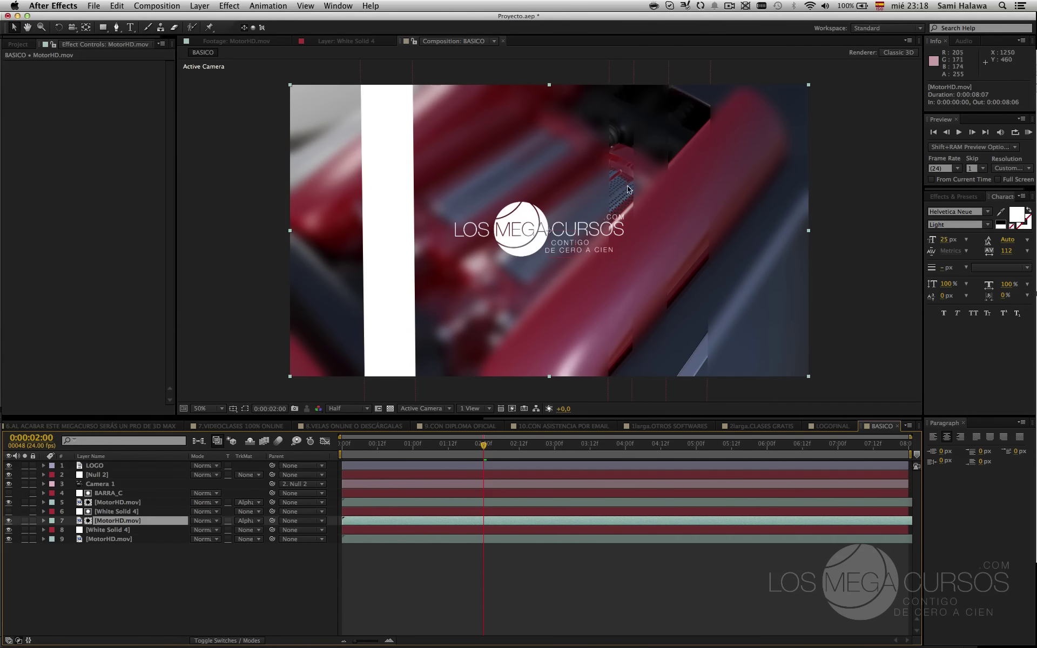
pyautogui.click(9, 512)
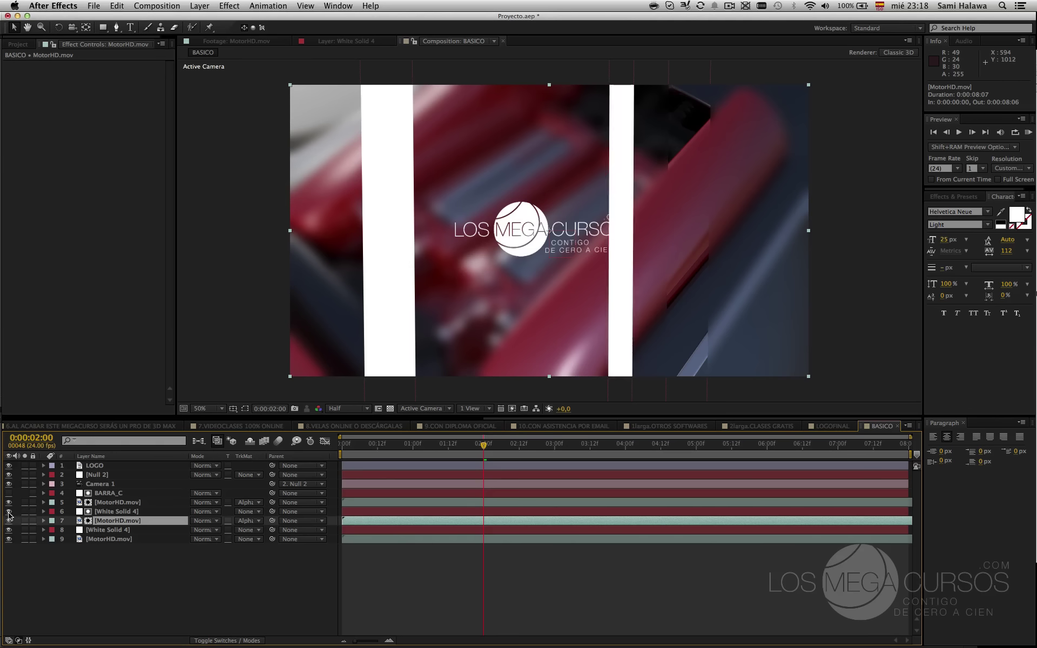
pyautogui.click(9, 511)
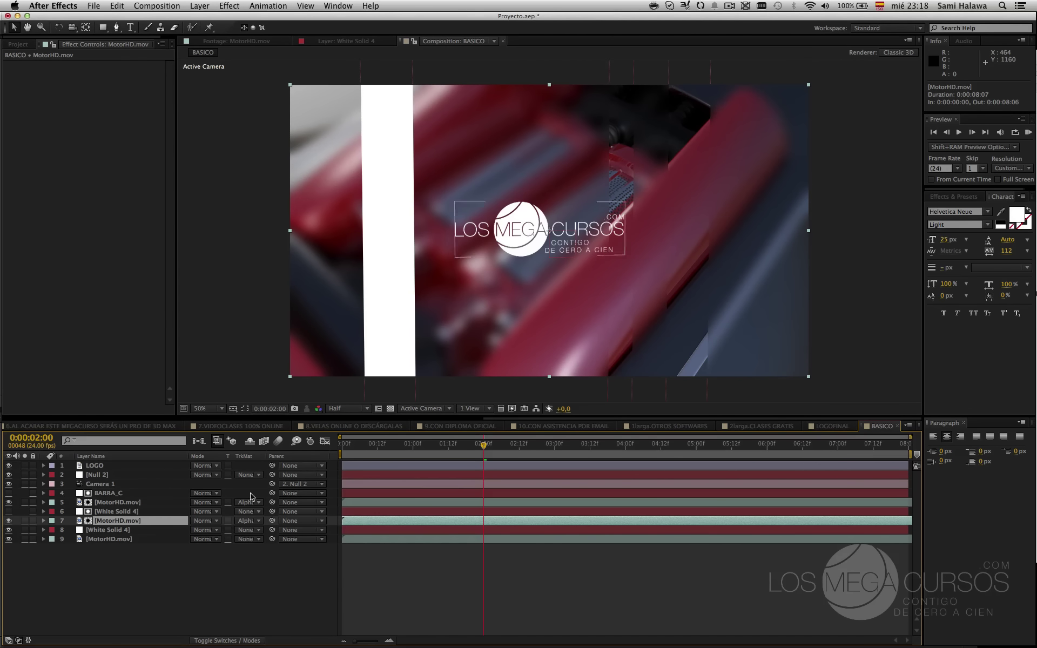
# - Copy the second matted MotorHD.mov layer and paste it directly beneath the lower White Solid 4, undoing the misplaced paste
pyautogui.click(117, 529)
pyautogui.keyDown('shift'); pyautogui.click(118, 521); pyautogui.keyUp('shift')
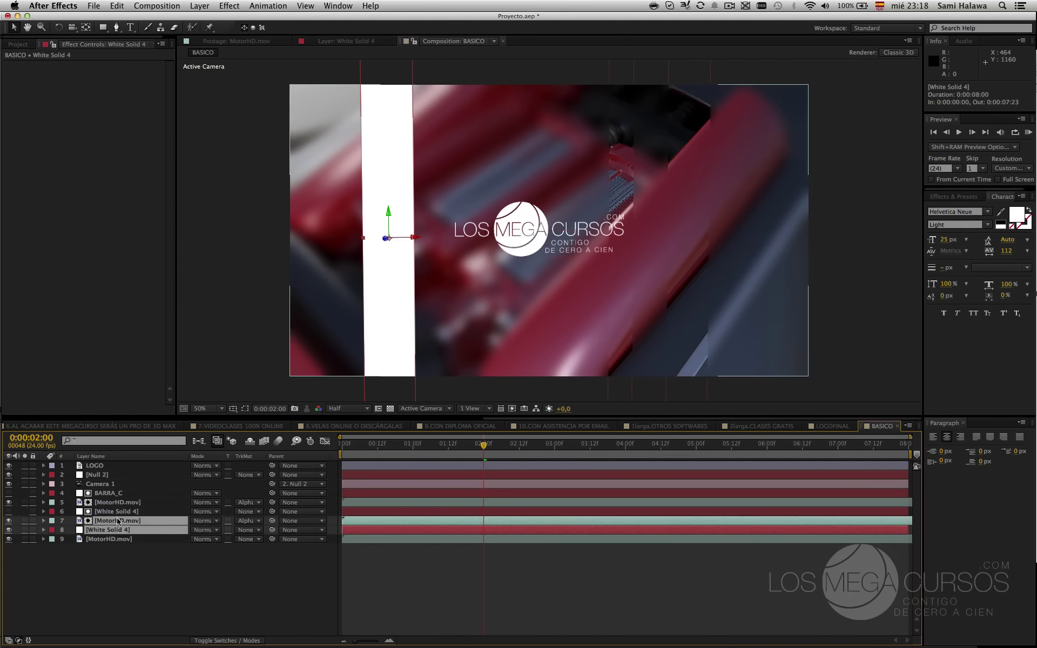
pyautogui.click(144, 547)
pyautogui.click(119, 521)
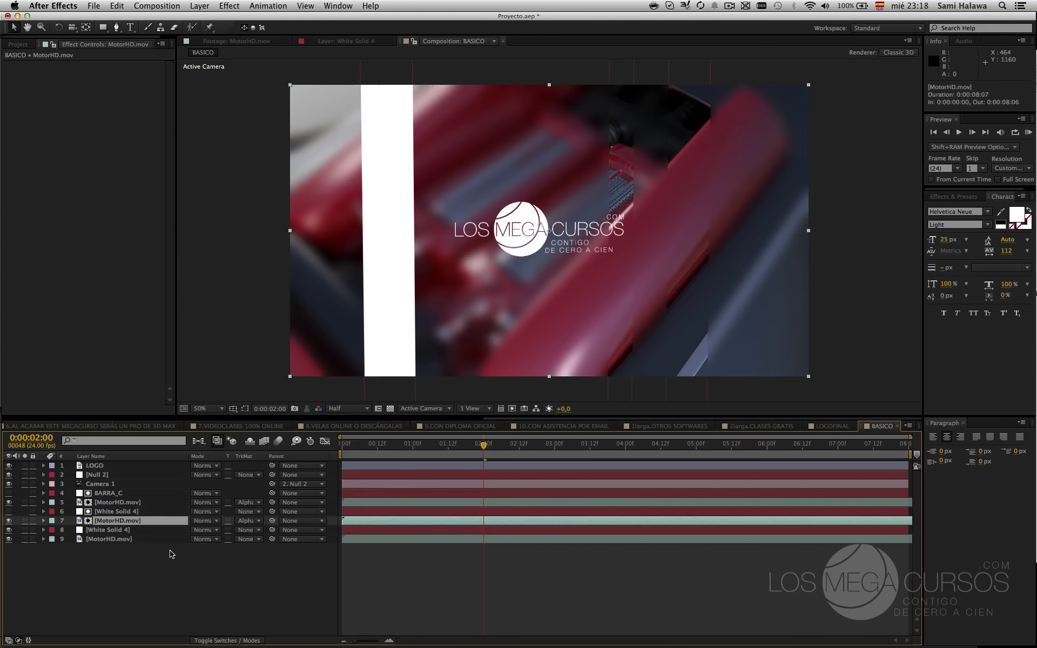
pyautogui.press('super+c')
pyautogui.press('super+v')
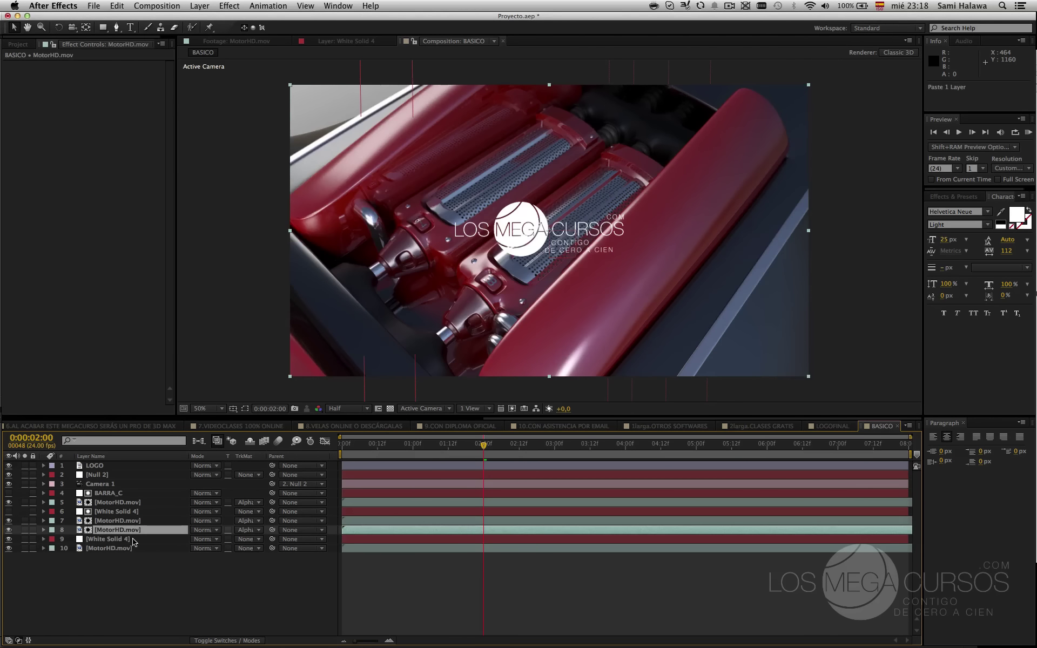
pyautogui.press('Delete')
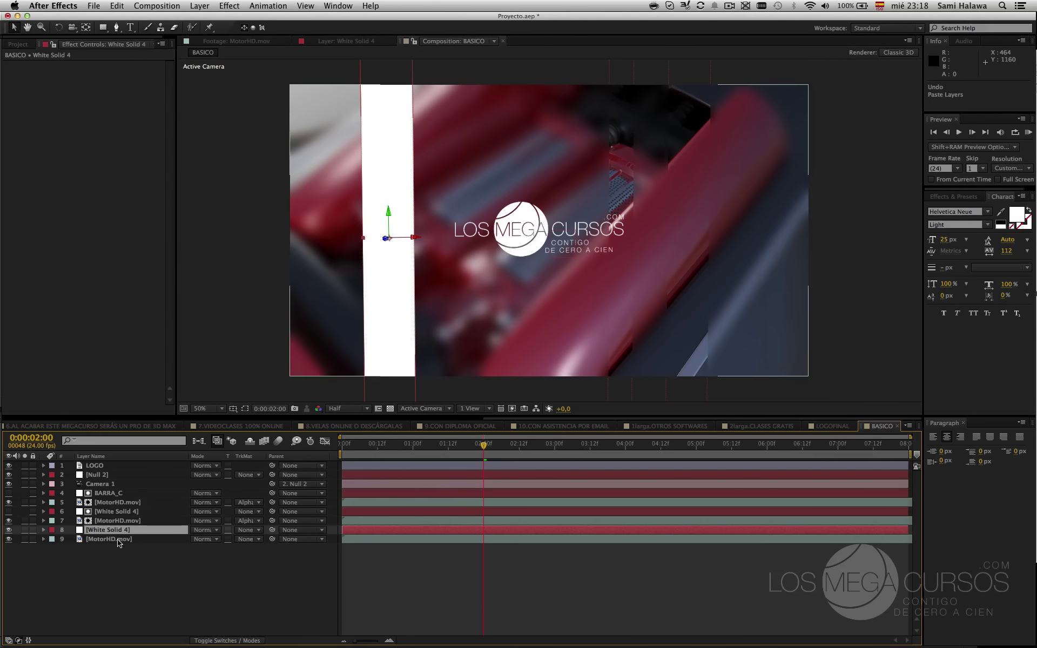
pyautogui.click(119, 541)
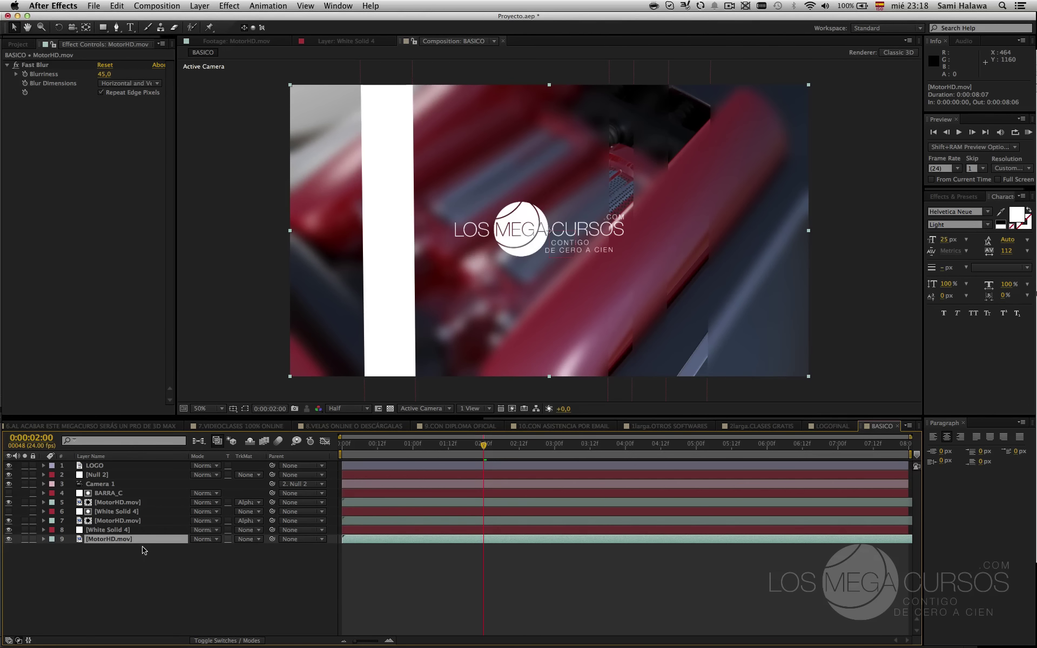
pyautogui.press('super+v')
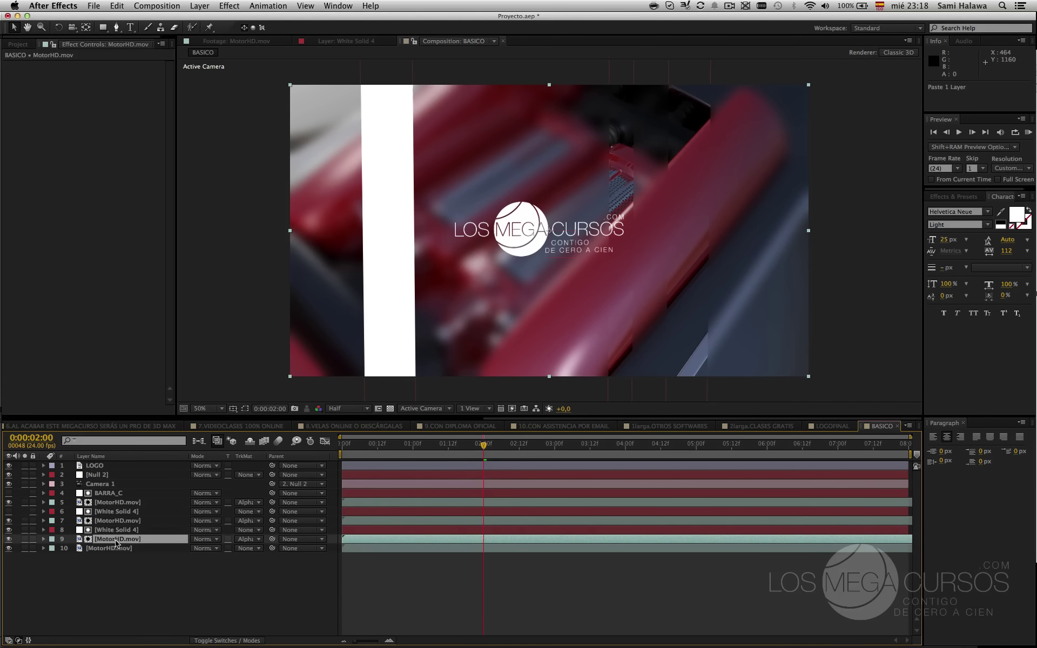
# - Hide the lower White Solid 4 layer so it acts only as the matte of the MotorHD.mov copy beneath it
pyautogui.click(135, 529)
pyautogui.click(135, 539)
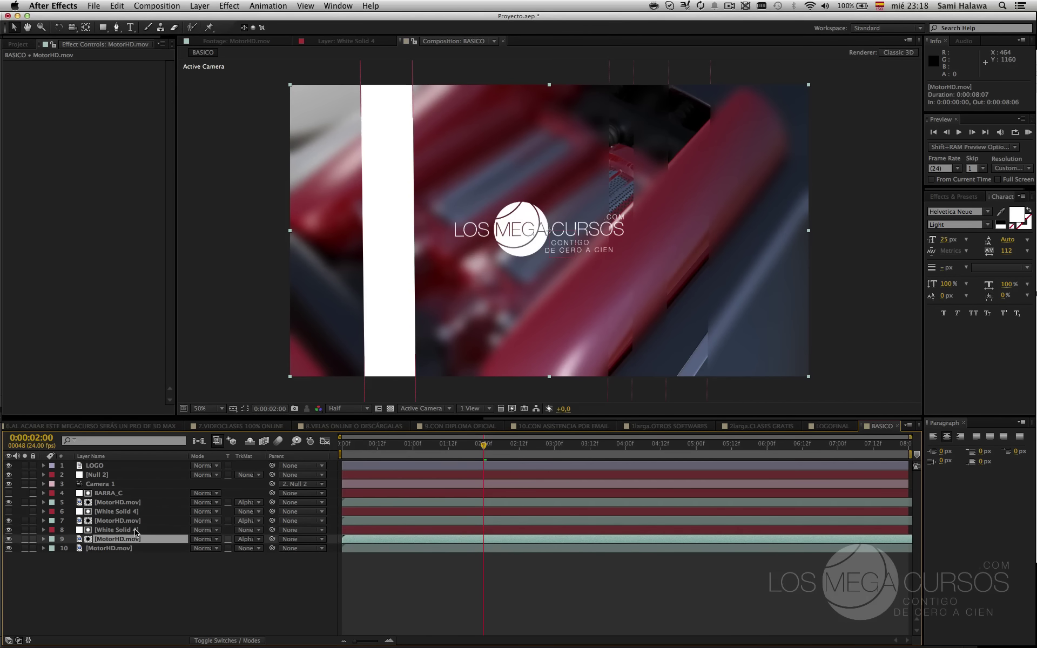
pyautogui.click(135, 530)
pyautogui.click(8, 529)
pyautogui.click(8, 530)
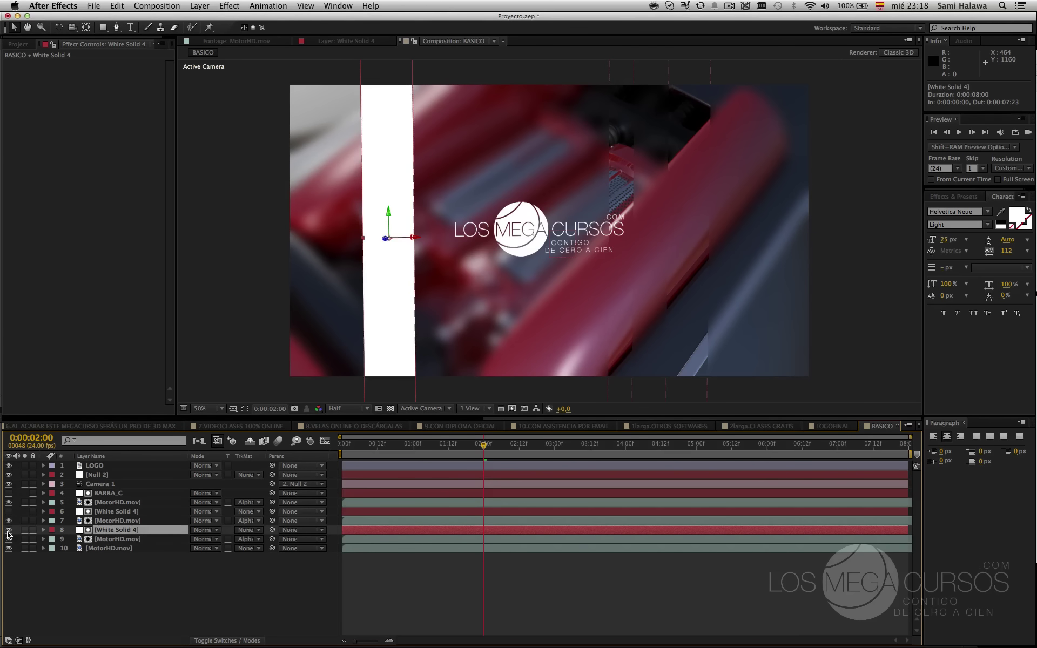
pyautogui.click(8, 530)
pyautogui.click(9, 530)
pyautogui.click(8, 529)
pyautogui.click(8, 529)
pyautogui.click(8, 529)
pyautogui.click(9, 530)
pyautogui.click(8, 530)
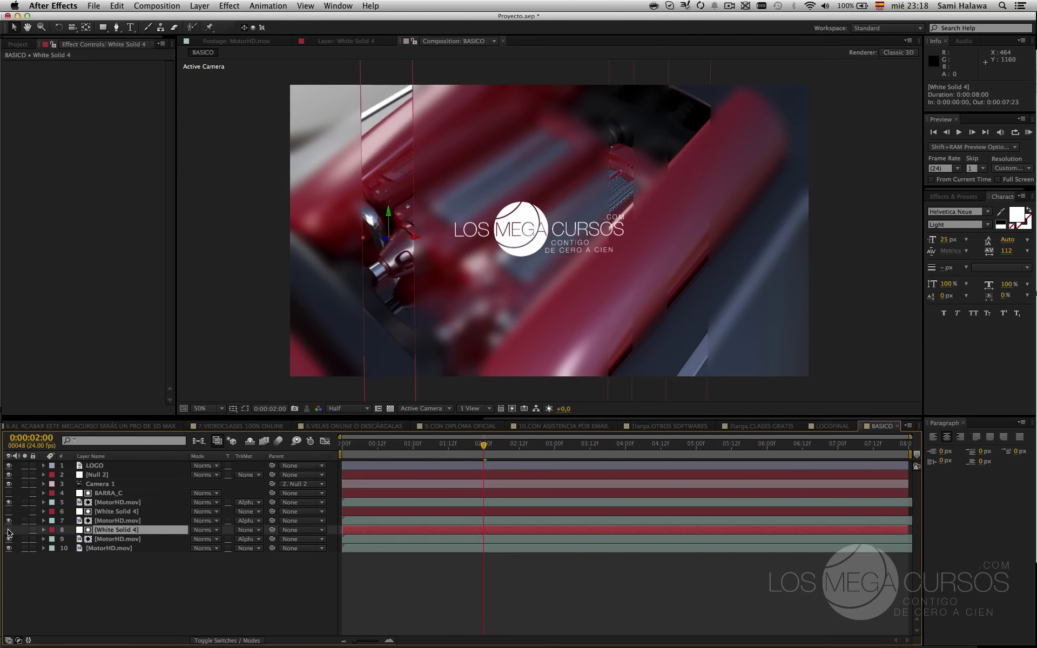
pyautogui.click(9, 530)
pyautogui.click(8, 530)
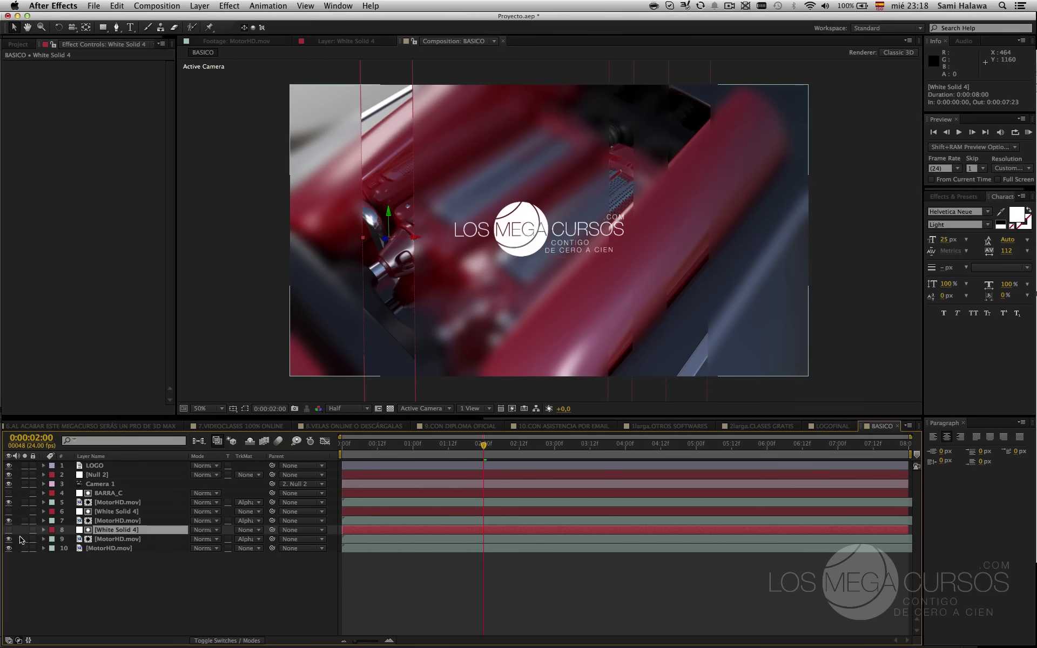
# - Deselect the layers and scrub through the BASICO timeline to check the footage inside the moving bars, stopping at 0:00:04:23
pyautogui.click(261, 273)
pyautogui.moveTo(419, 450); pyautogui.dragTo(566, 451)
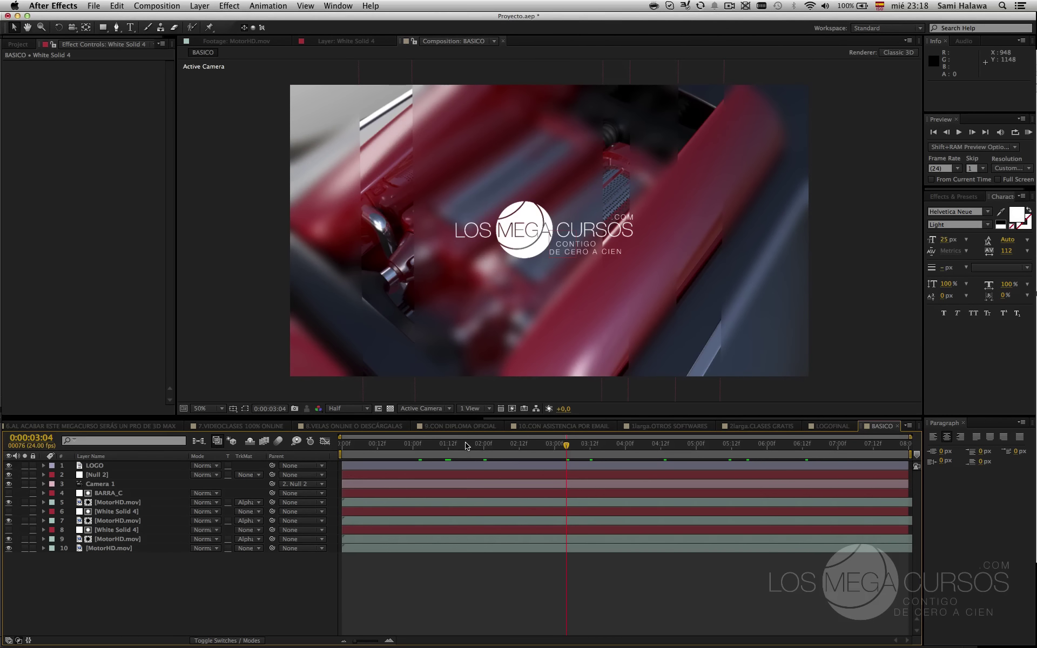
pyautogui.moveTo(468, 445); pyautogui.dragTo(608, 446)
pyautogui.click(517, 243)
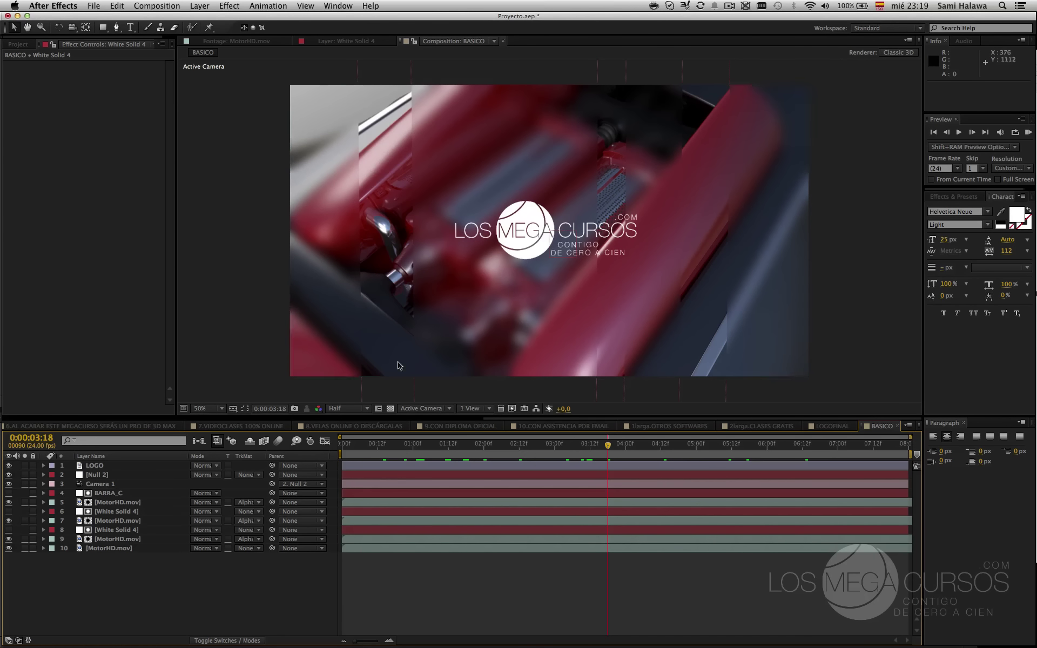
pyautogui.click(692, 444)
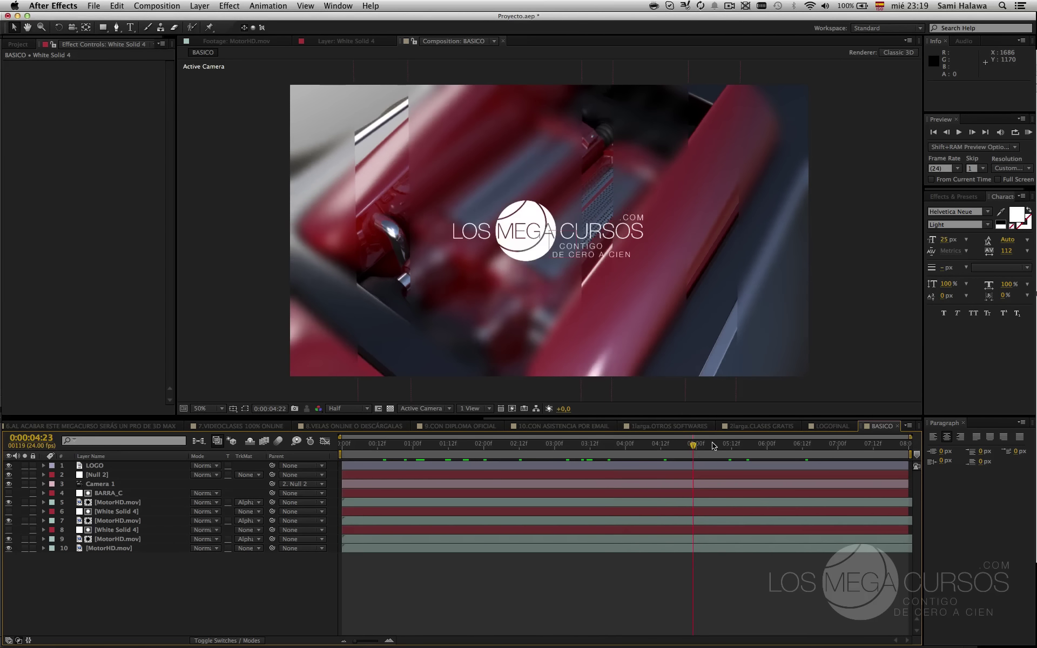
# - Select BARRA_C and both White Solid 4 layers, zoom out, and preview how their outlines move, stopping at 0:00:02:16
pyautogui.click(121, 493)
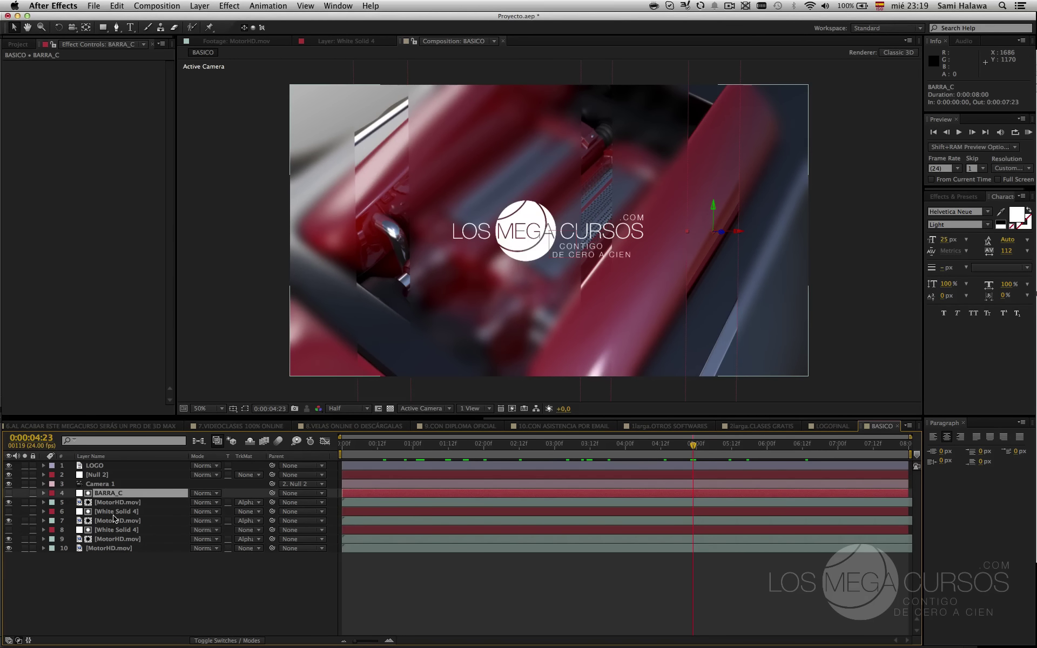
pyautogui.keyDown('super'); pyautogui.click(115, 512); pyautogui.keyUp('super')
pyautogui.keyDown('super'); pyautogui.click(118, 531); pyautogui.keyUp('super')
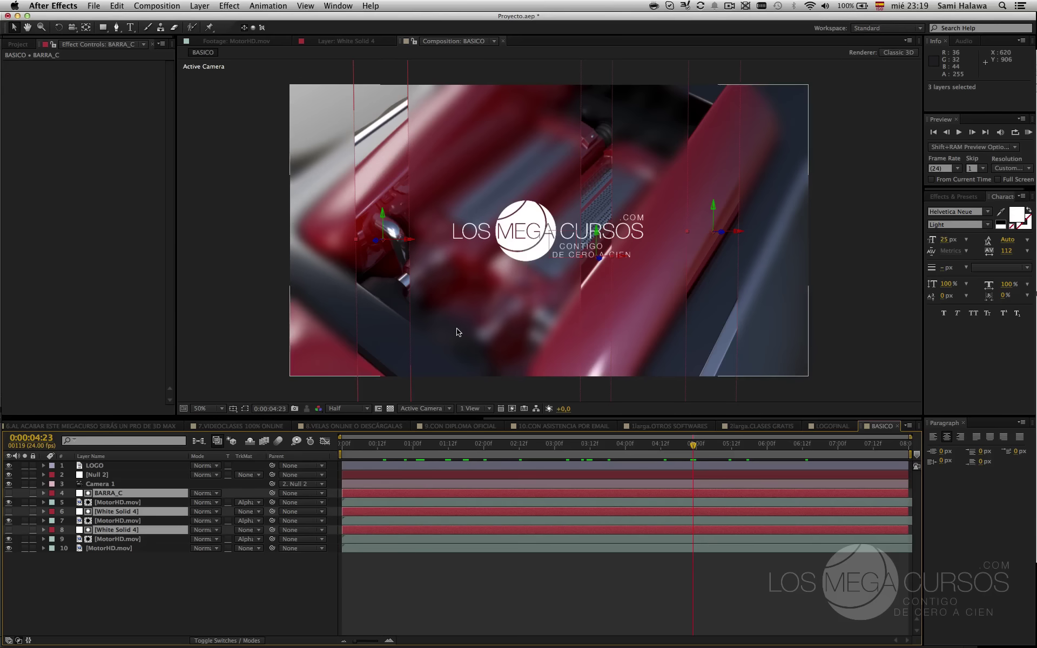
pyautogui.press('.')
pyautogui.press(',')
pyautogui.press(',')
pyautogui.moveTo(414, 446); pyautogui.dragTo(872, 461)
pyautogui.press('KP_0')
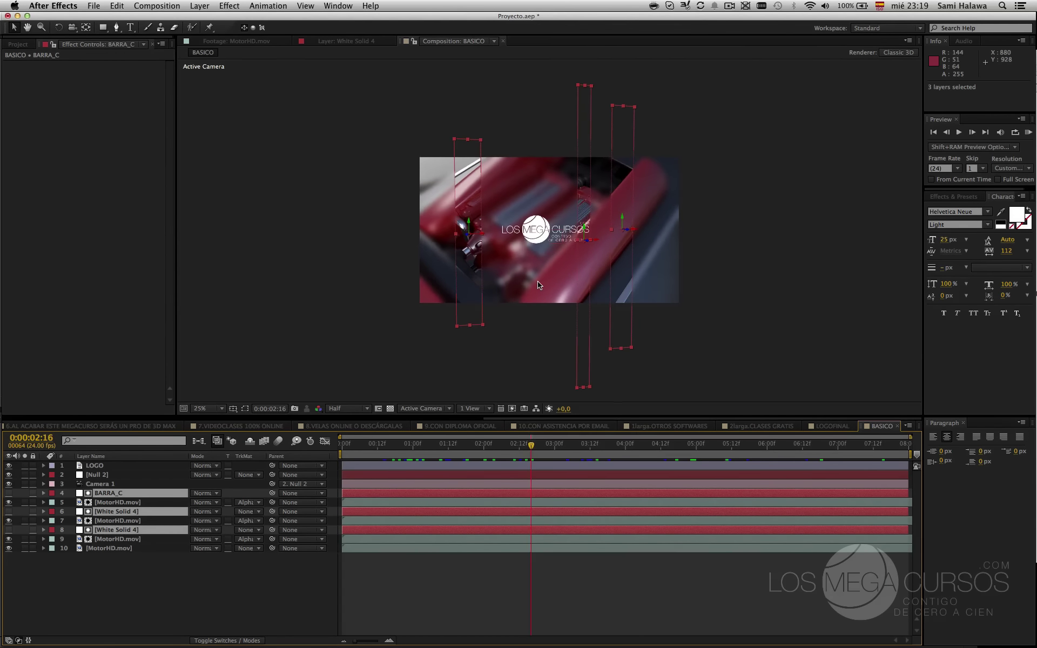
pyautogui.press('.')
pyautogui.click(310, 185)
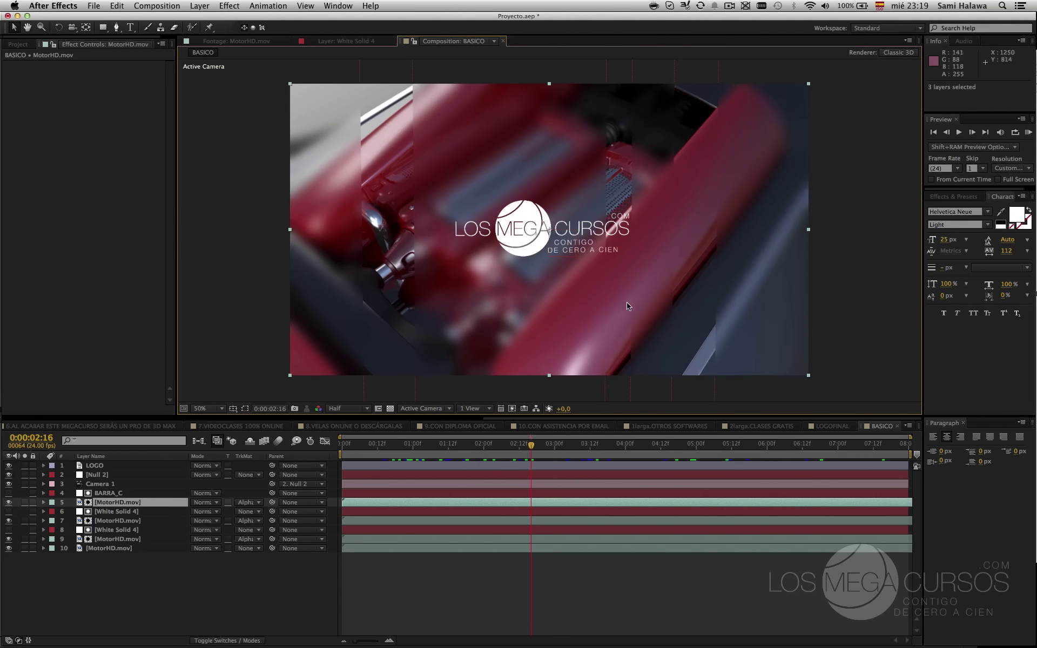
# - Review the bars in BASICO, compare them with the 9.CON DIPLOMA OFICIAL composition, and return to BASICO at 0:00:02:18
pyautogui.moveTo(407, 447); pyautogui.dragTo(507, 432)
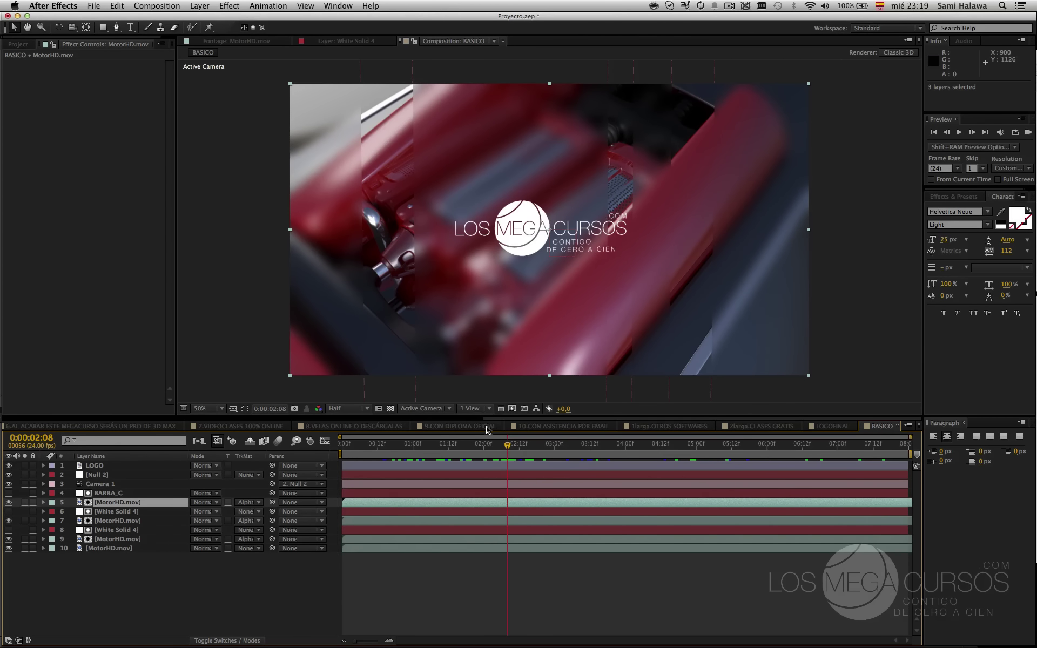
pyautogui.moveTo(481, 445); pyautogui.dragTo(596, 459)
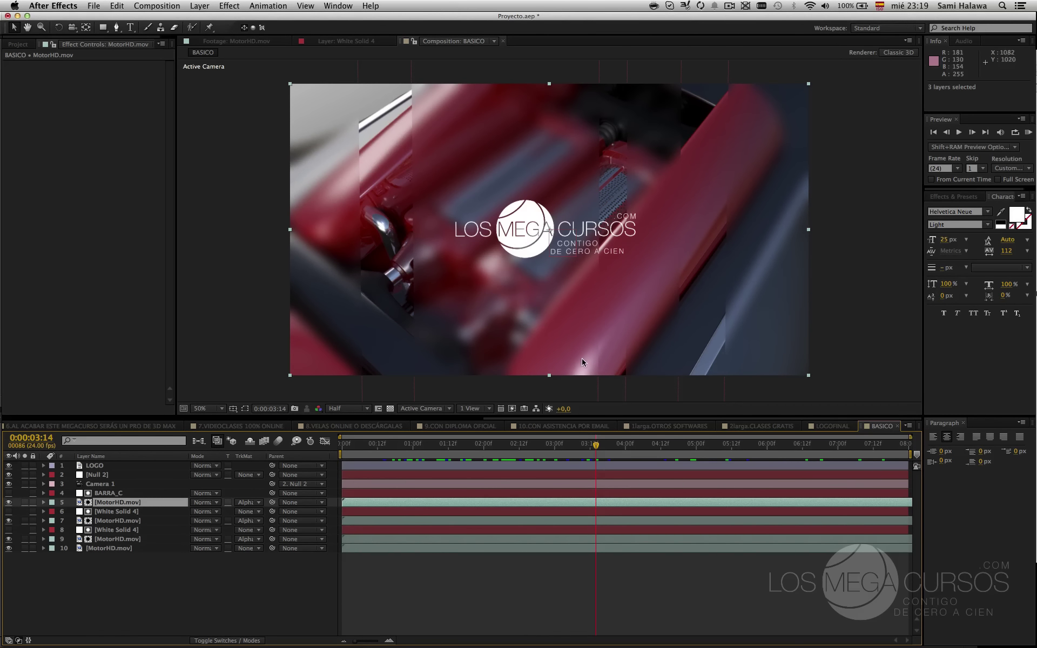
pyautogui.click(466, 428)
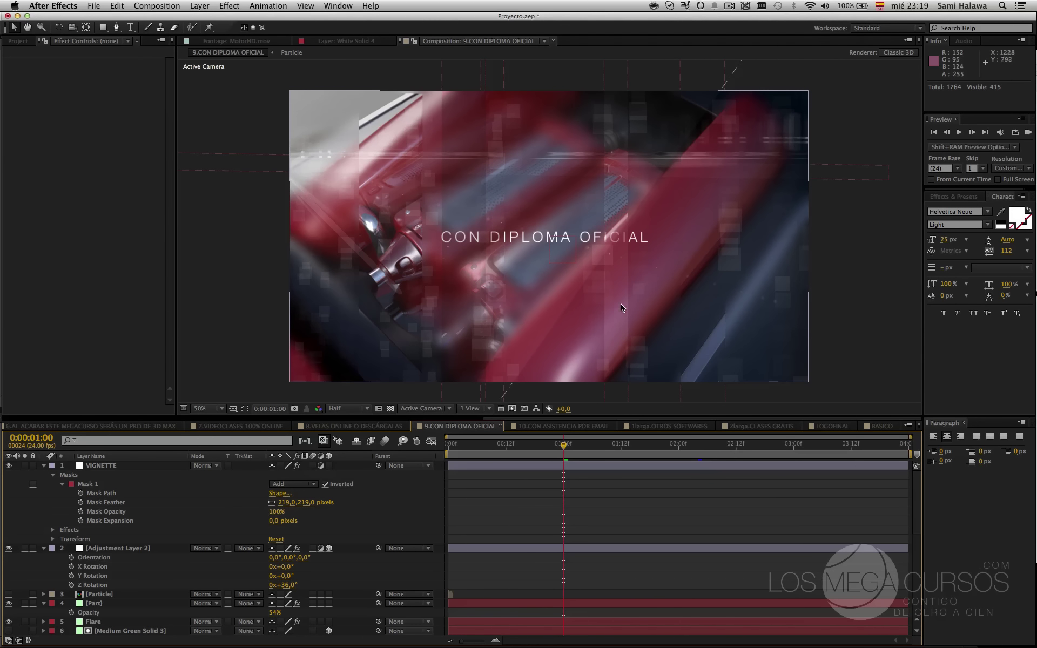
pyautogui.rightClick(869, 426)
pyautogui.click(597, 576)
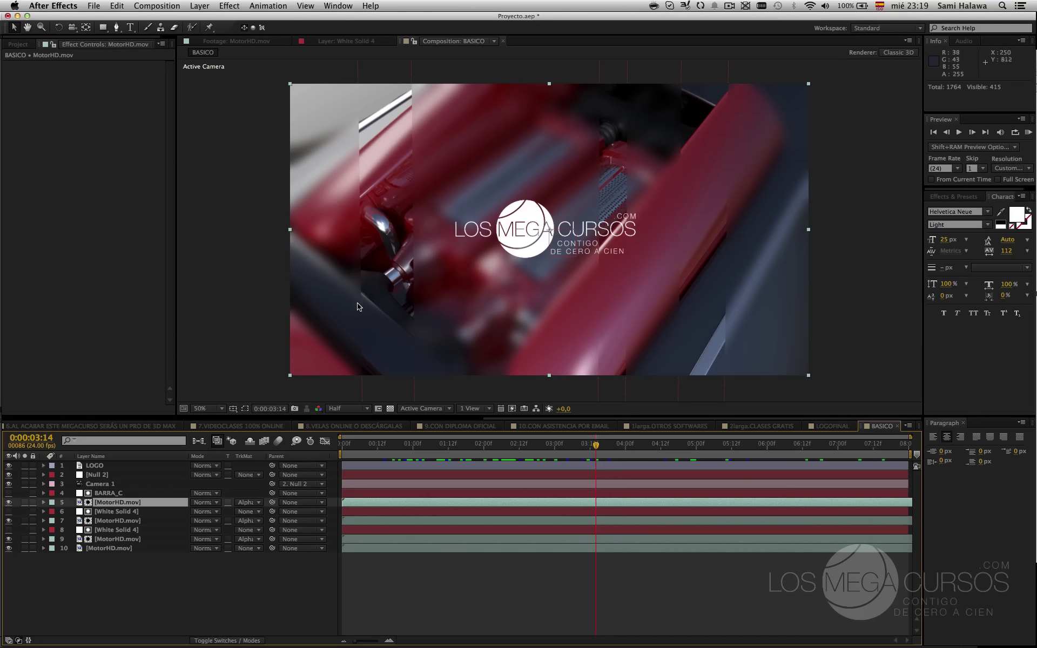
pyautogui.moveTo(398, 444); pyautogui.dragTo(537, 458)
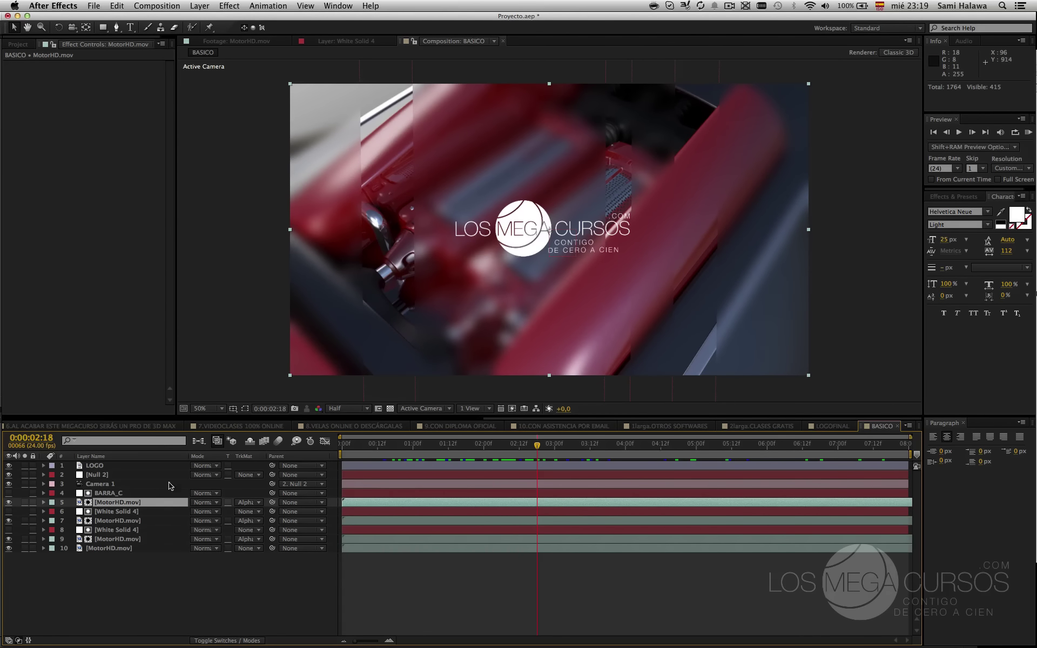
# - Rename the upper White Solid 4 layer as BARRA_B
pyautogui.click(158, 513)
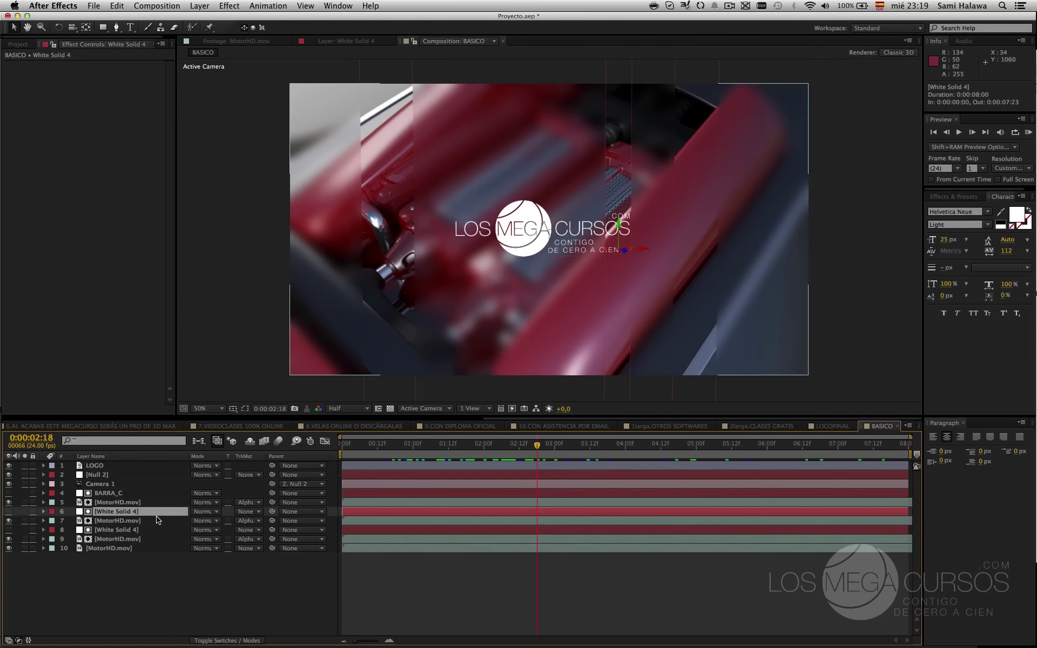
pyautogui.press('Return')
pyautogui.press('BackSpace')
pyautogui.write('BARRA_B')
pyautogui.press('Return')
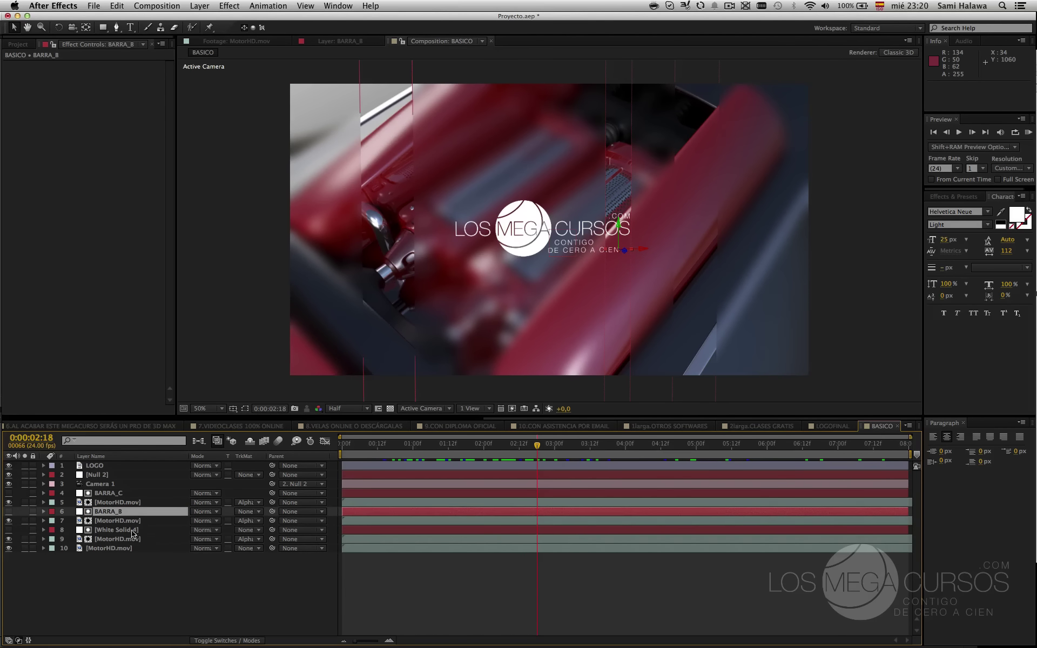
# - Rename the remaining White Solid 4 layer as BARRA_A, correcting the mistyped last letter
pyautogui.click(132, 529)
pyautogui.press('Return')
pyautogui.write('BARRA_')
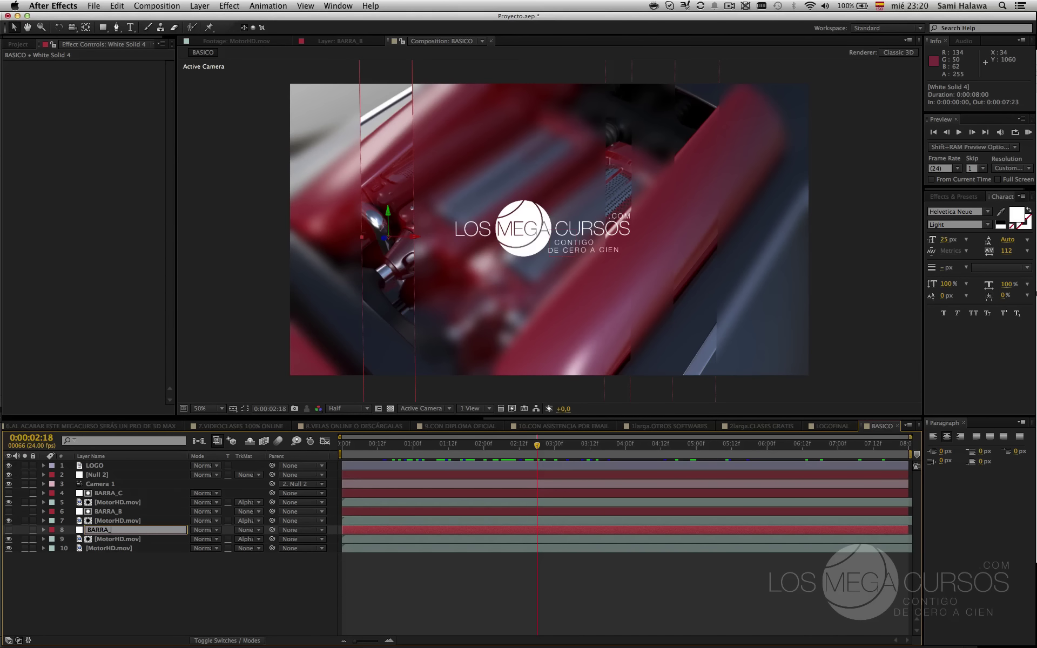
pyautogui.write('!')
pyautogui.press('Return')
pyautogui.press('Return')
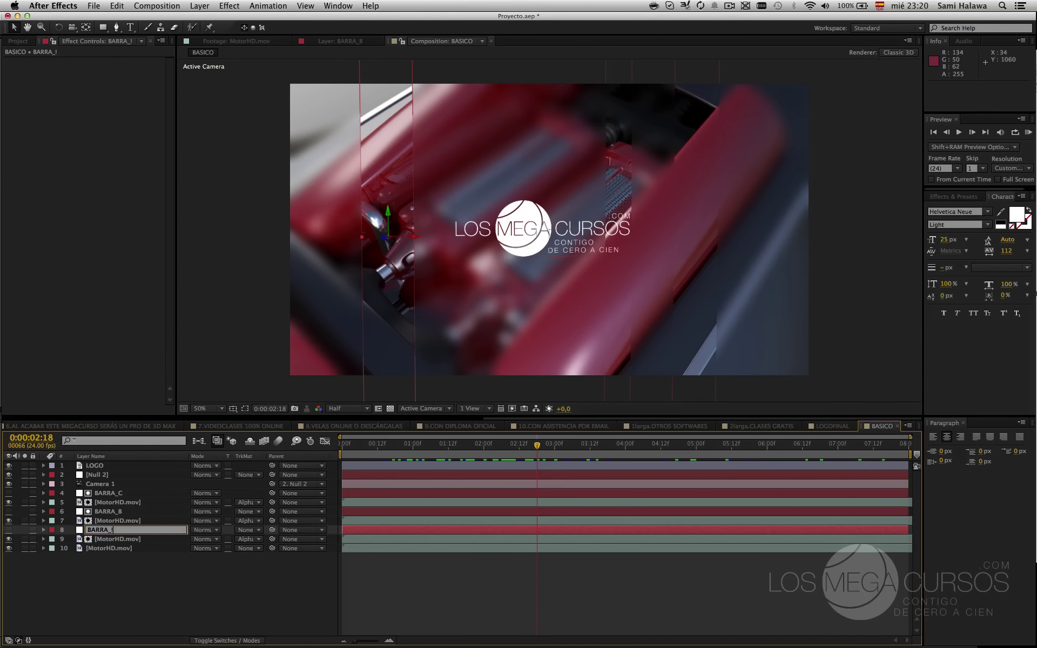
pyautogui.press('Return')
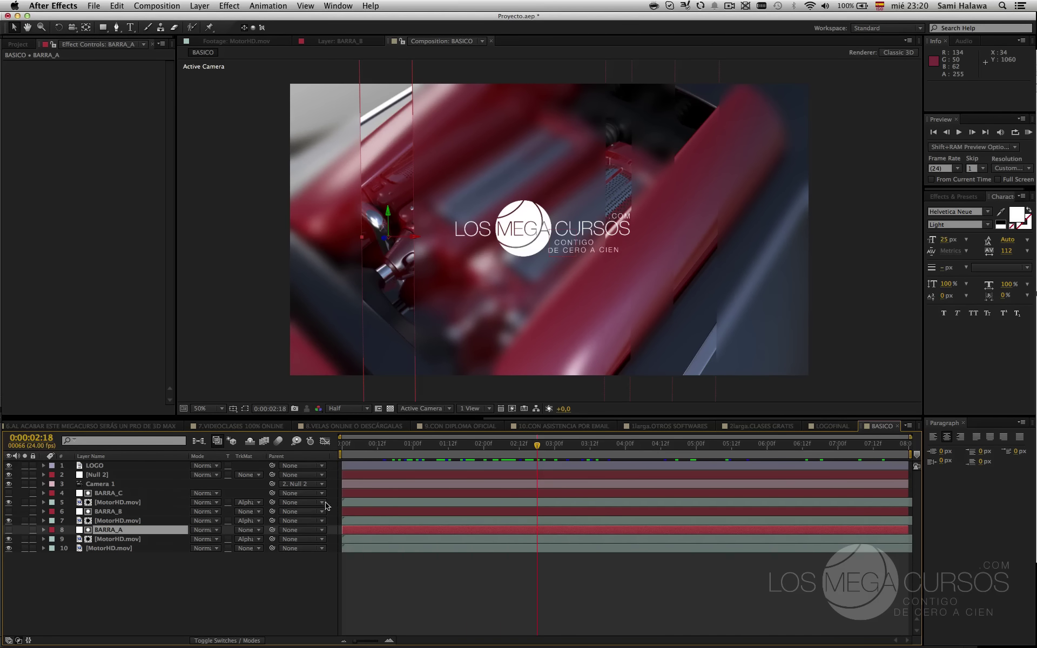
# - At 0:00:01:21, select the MotorHD.mov layer beneath BARRA_A and switch its visibility off and on to check its bar
pyautogui.moveTo(357, 445); pyautogui.dragTo(475, 457)
pyautogui.click(270, 354)
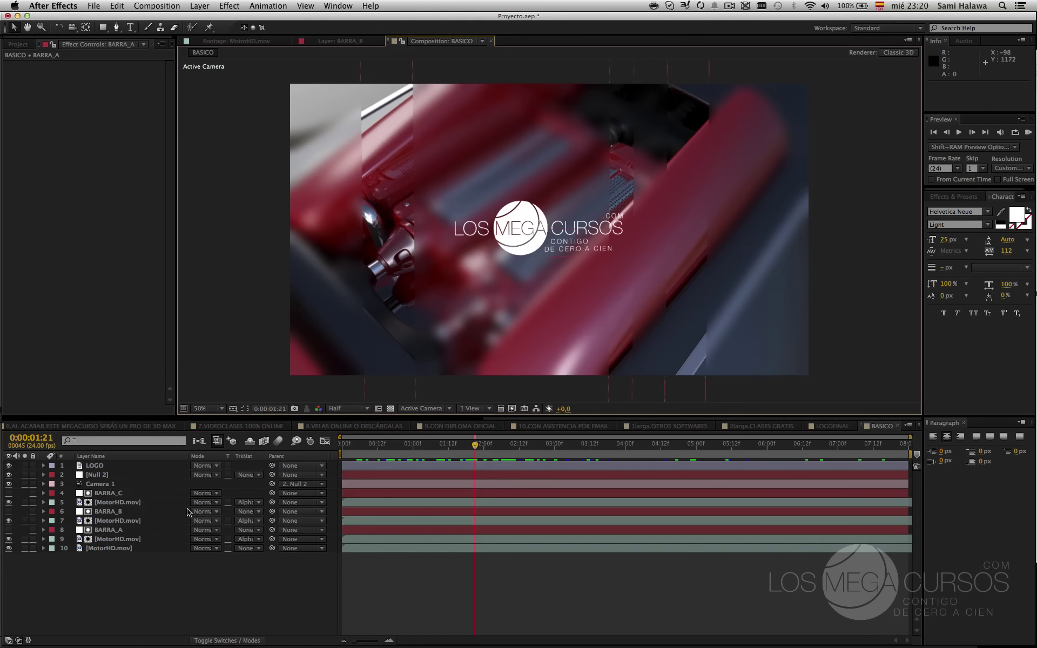
pyautogui.click(130, 530)
pyautogui.click(126, 539)
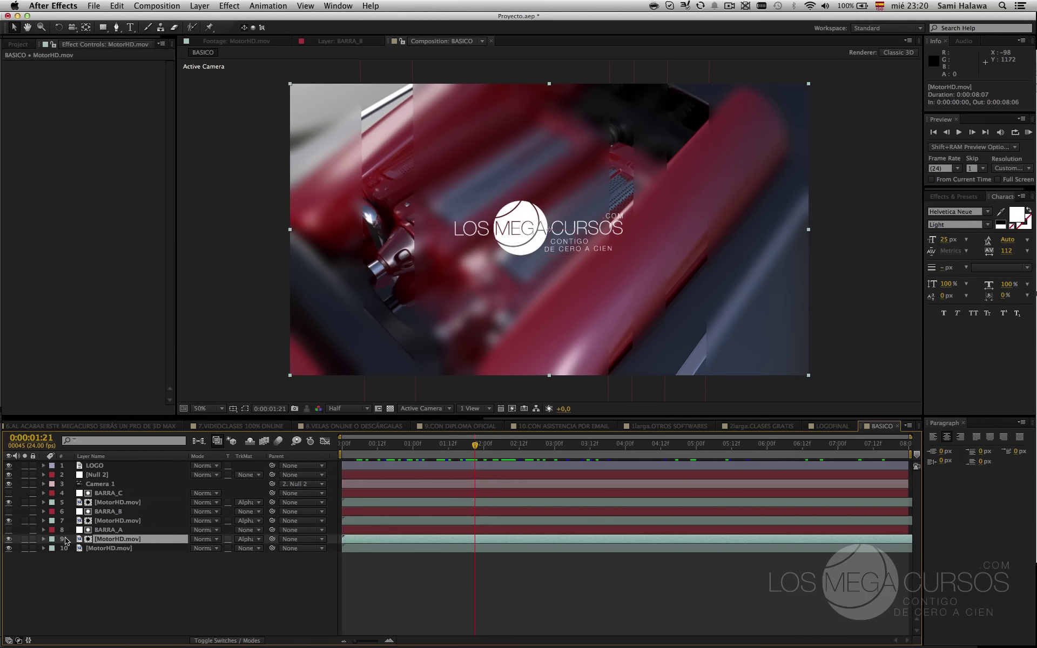
pyautogui.click(9, 539)
pyautogui.click(9, 538)
# - Try a Fast Blur with Blurriness 806 on the MotorHD.mov layer beneath BARRA_A, and delete the effect
pyautogui.rightClick(100, 199)
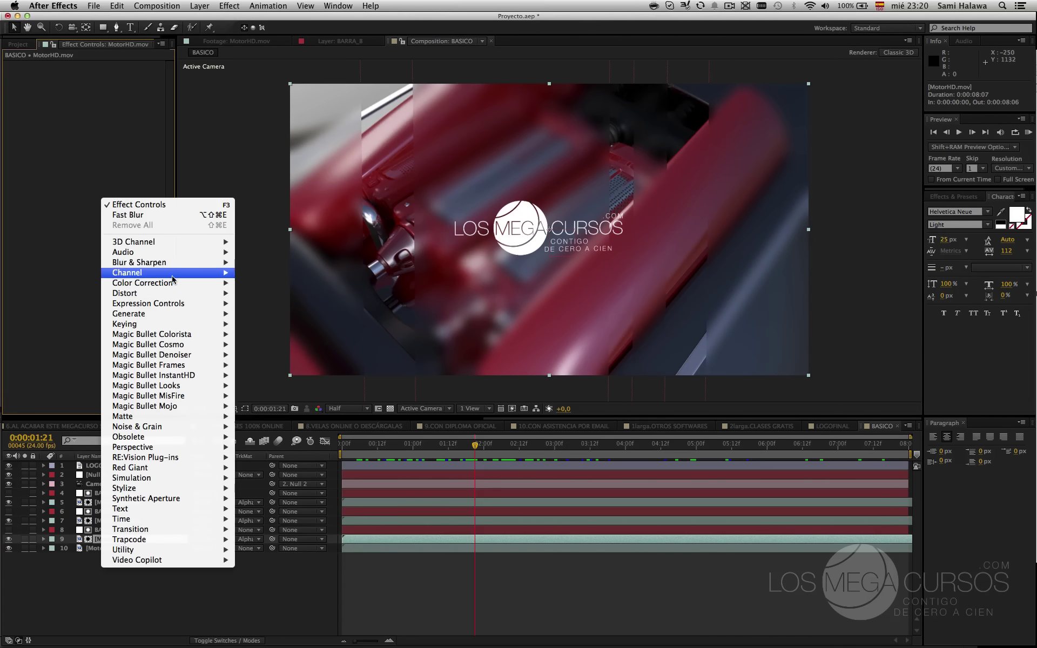
pyautogui.moveTo(175, 268)
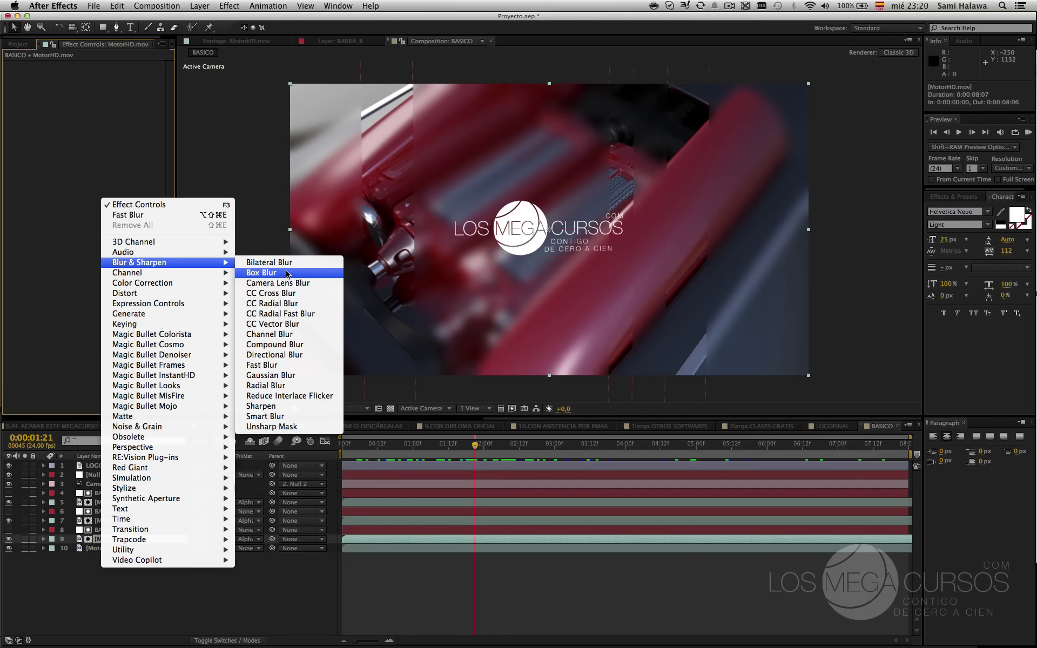
pyautogui.click(292, 365)
pyautogui.moveTo(106, 74); pyautogui.dragTo(608, 144)
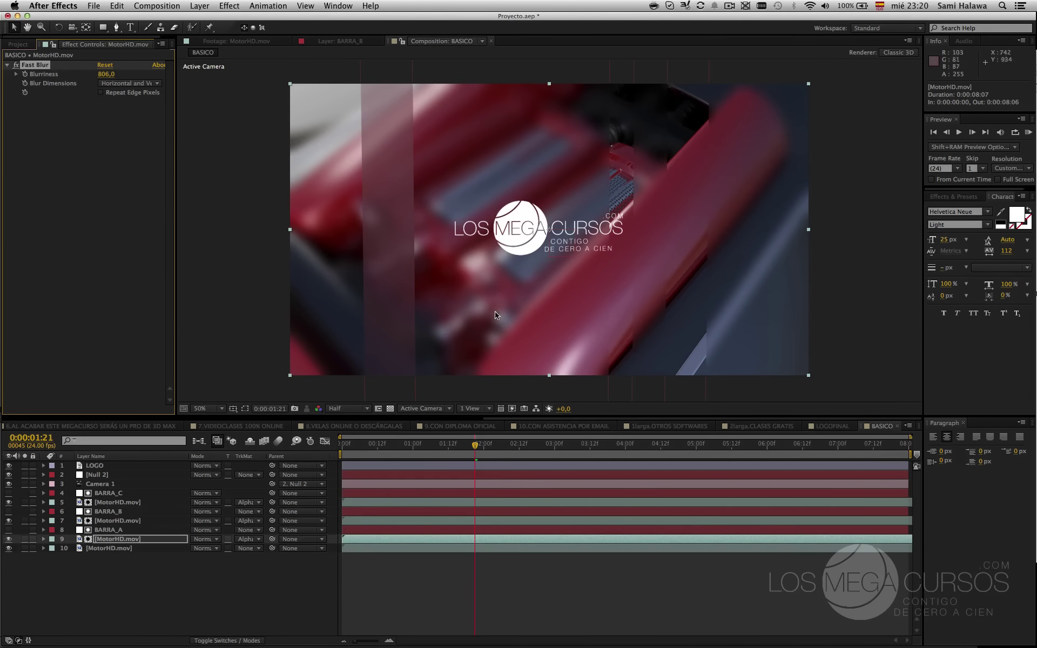
pyautogui.press('Delete')
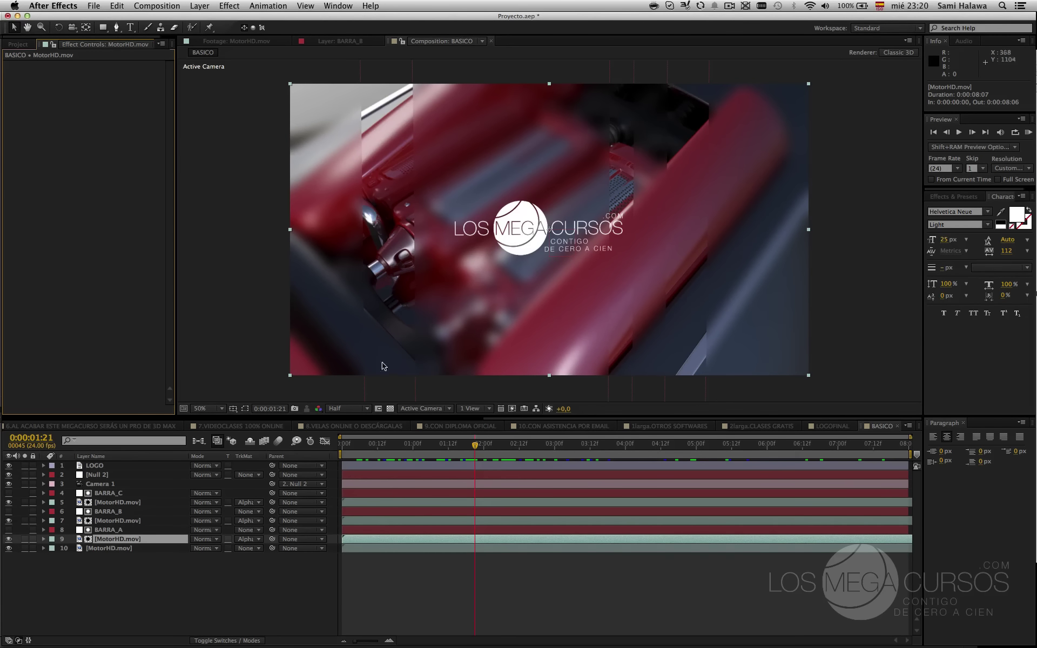
# - Apply Brightness & Contrast to the MotorHD.mov layer beneath BARRA_A and set Brightness to 59
pyautogui.rightClick(84, 231)
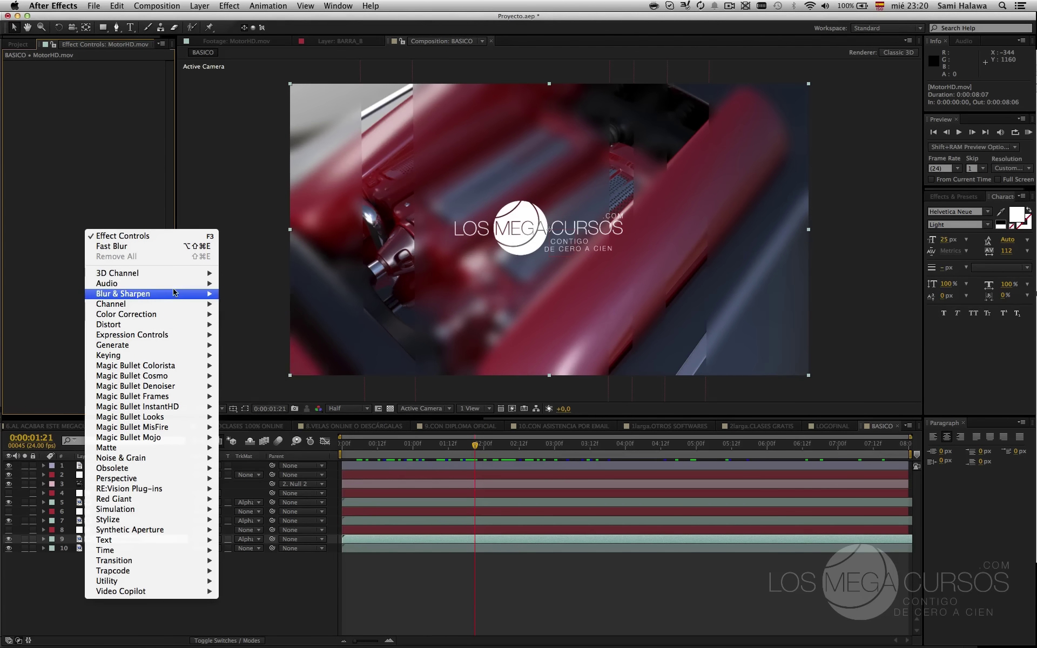
pyautogui.moveTo(174, 293)
pyautogui.moveTo(208, 314)
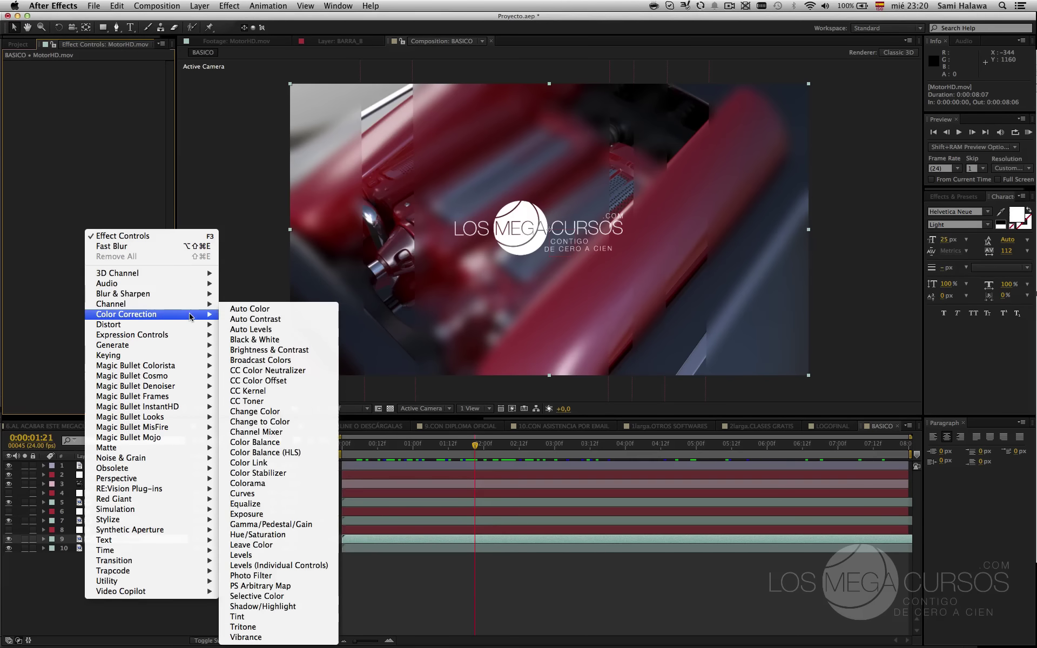
pyautogui.click(283, 351)
pyautogui.moveTo(103, 78); pyautogui.dragTo(141, 80)
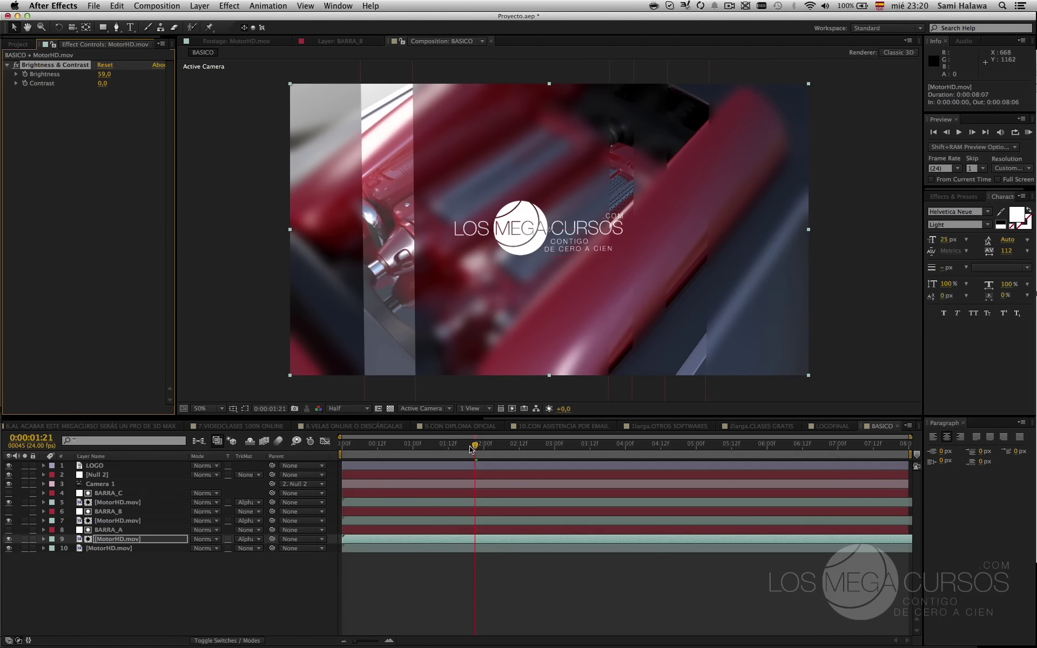
# - Examine the MotorHD.mov layer beneath BARRA_A in isolation, toggle its Brightness & Contrast effect, and compare it with the source footage
pyautogui.click(25, 539)
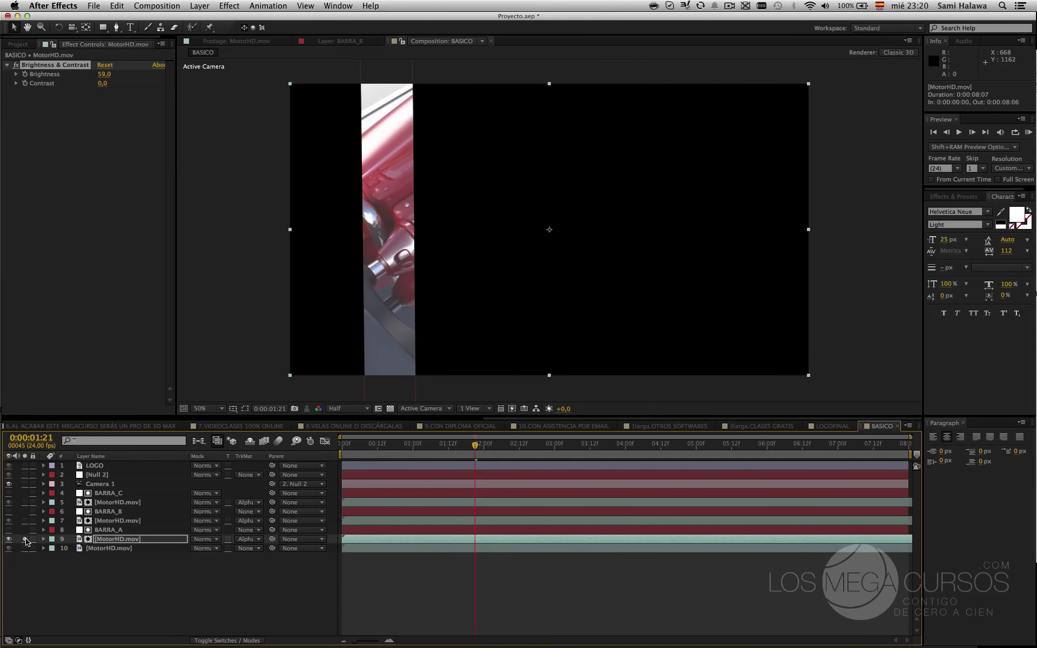
pyautogui.click(25, 539)
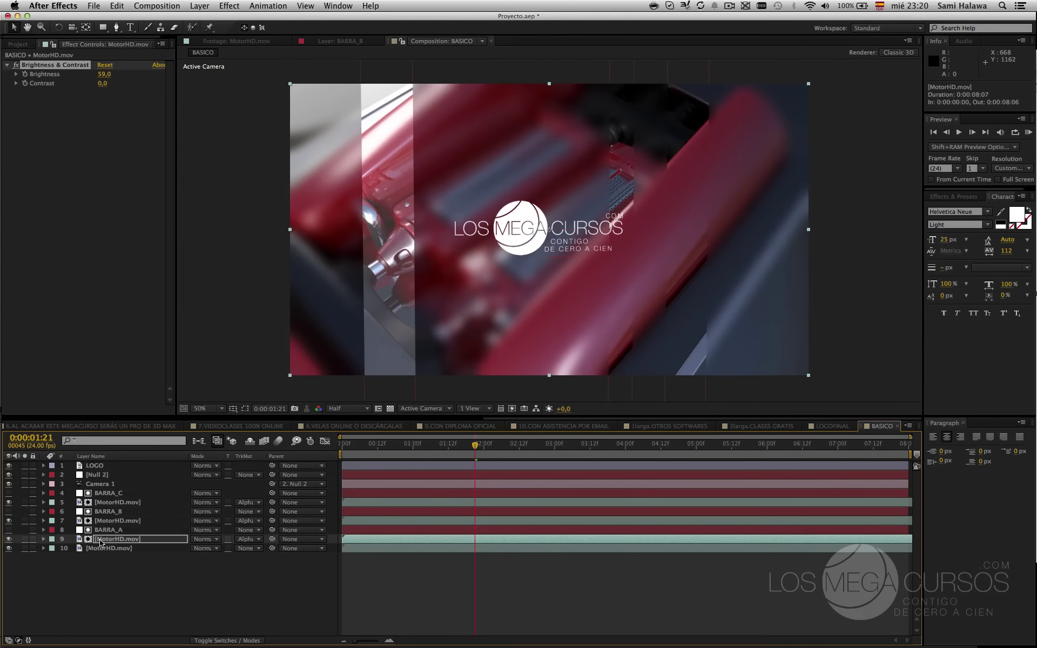
pyautogui.doubleClick(100, 540)
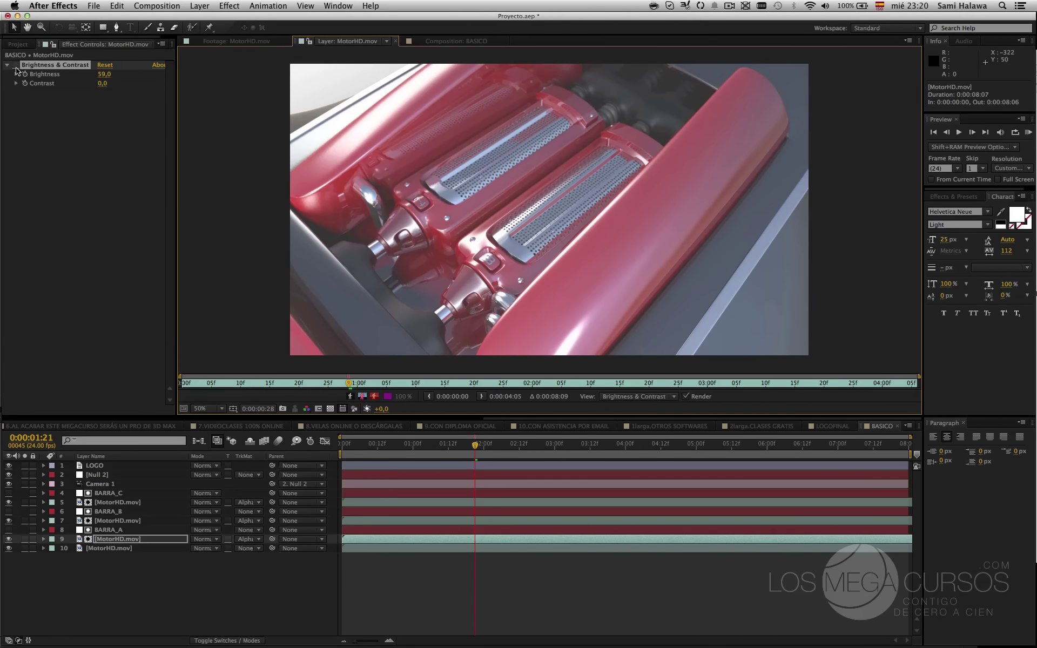
pyautogui.click(16, 65)
pyautogui.click(17, 65)
pyautogui.click(16, 65)
pyautogui.click(17, 66)
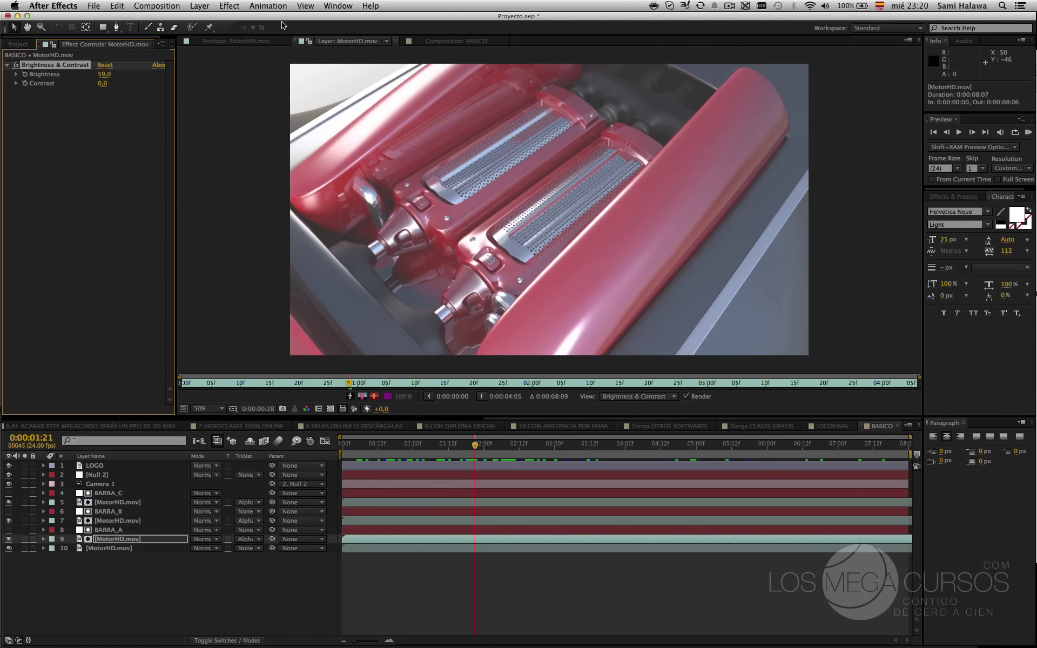
pyautogui.click(236, 43)
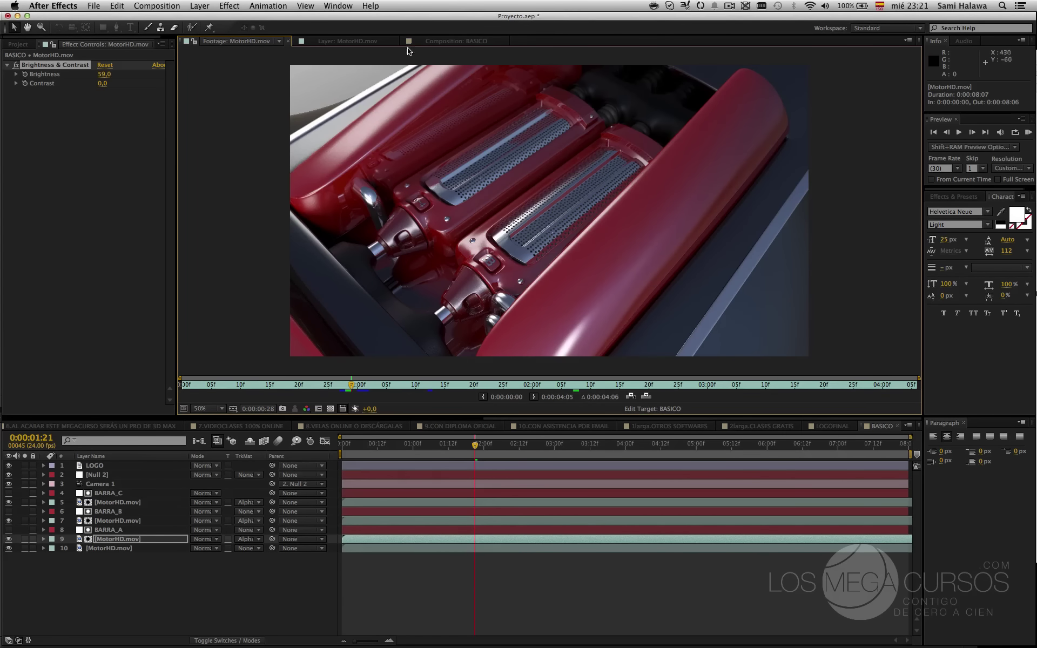
# - Return to the BASICO composition and apply Brightness & Contrast to the MotorHD.mov layer beneath BARRA_C
pyautogui.click(427, 41)
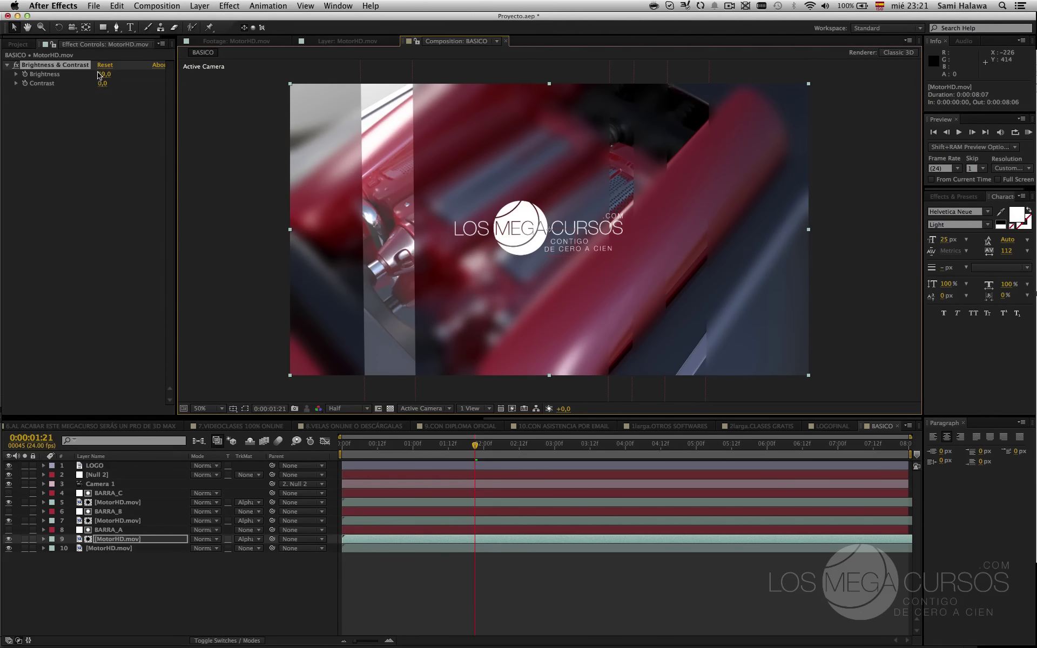
pyautogui.moveTo(99, 75)
pyautogui.mouseDown()
pyautogui.moveTo(2, 74)
pyautogui.moveTo(101, 79)
pyautogui.mouseUp()
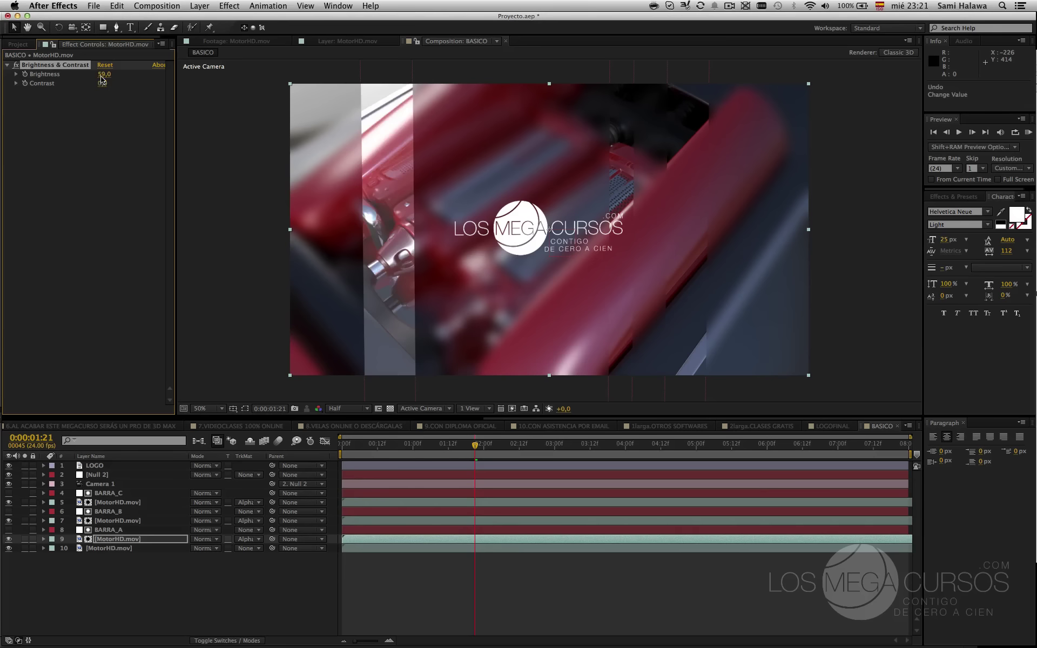
pyautogui.click(141, 503)
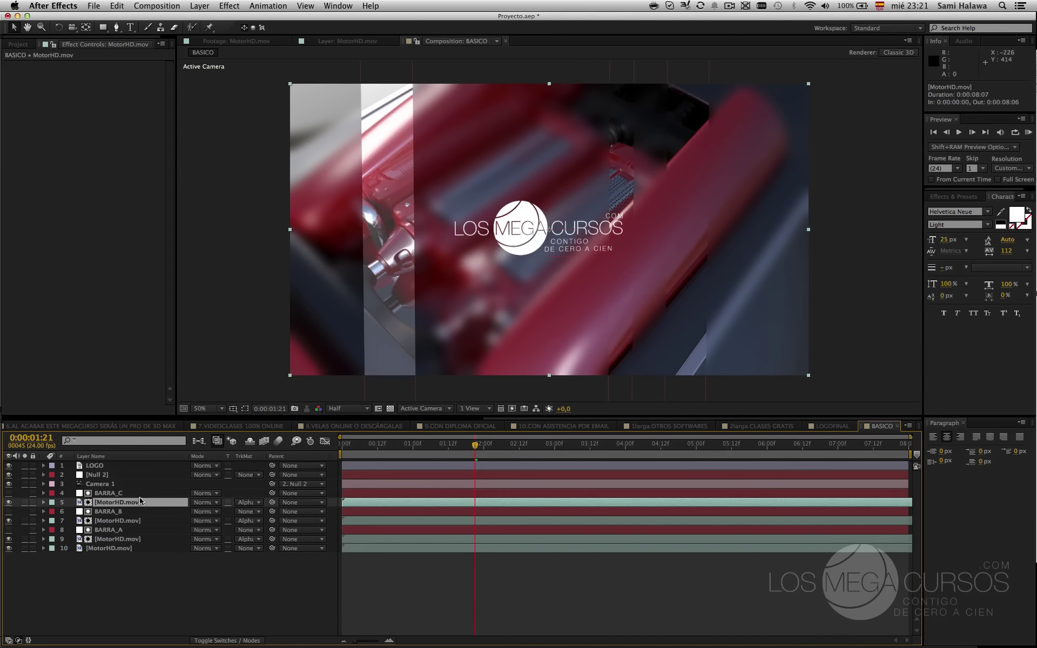
pyautogui.rightClick(108, 277)
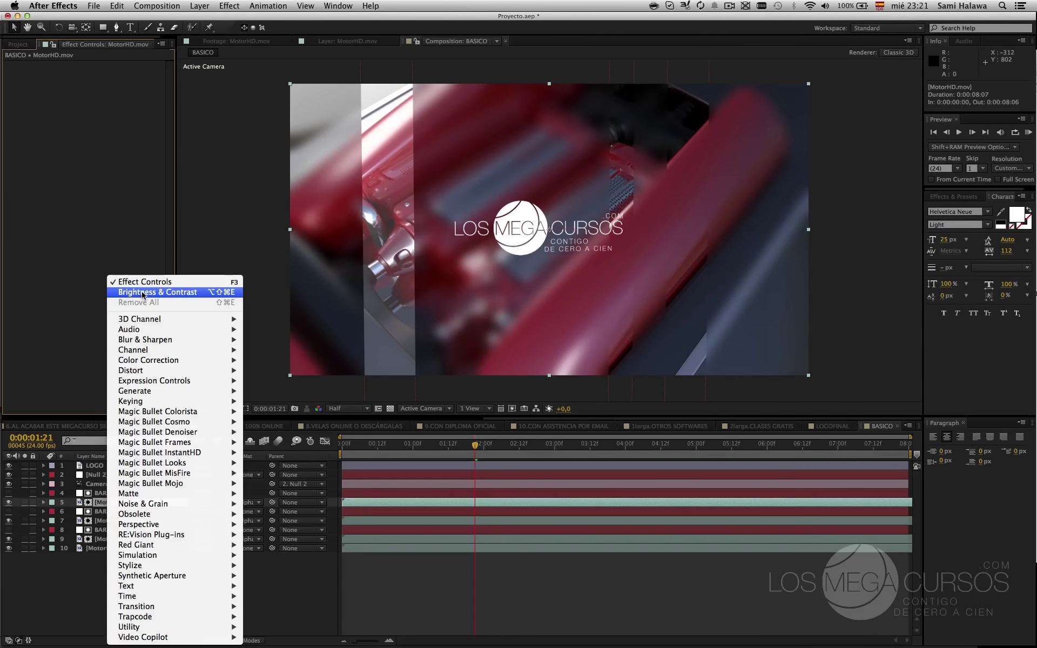
pyautogui.click(143, 293)
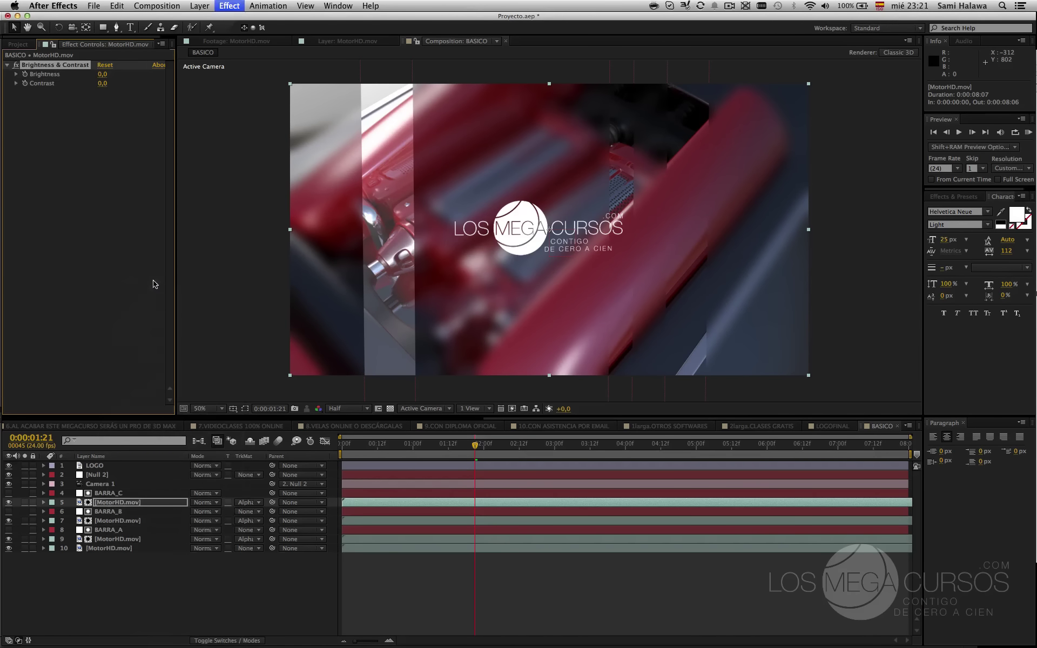
pyautogui.rightClick(97, 147)
pyautogui.click(32, 137)
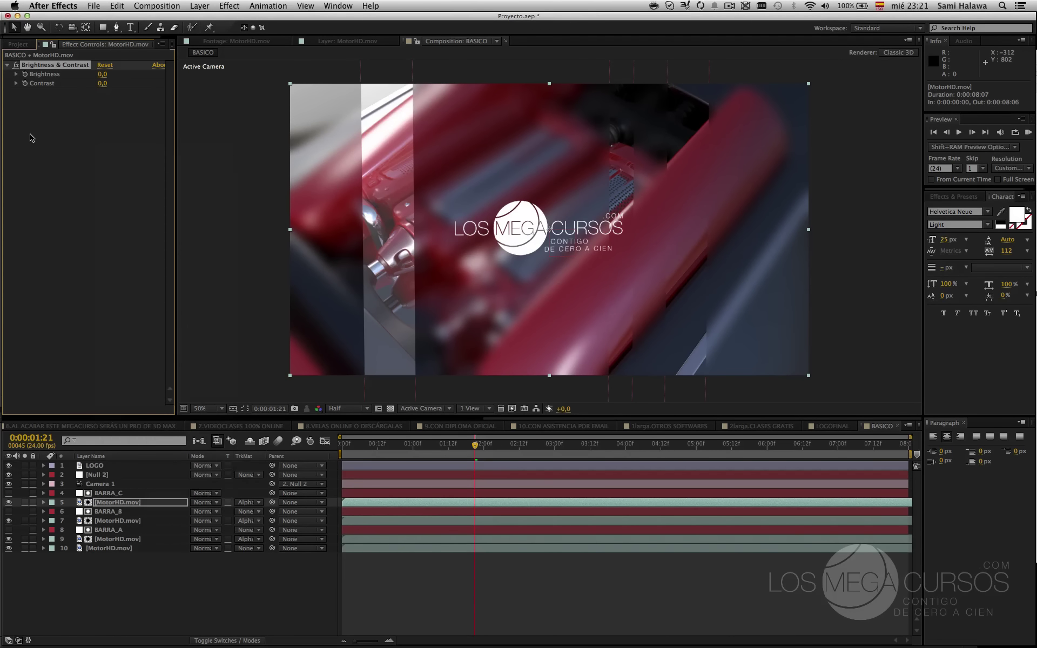
# - Set Brightness to 10 and Contrast to -16 on the MotorHD.mov layer beneath BARRA_C
pyautogui.click(108, 71)
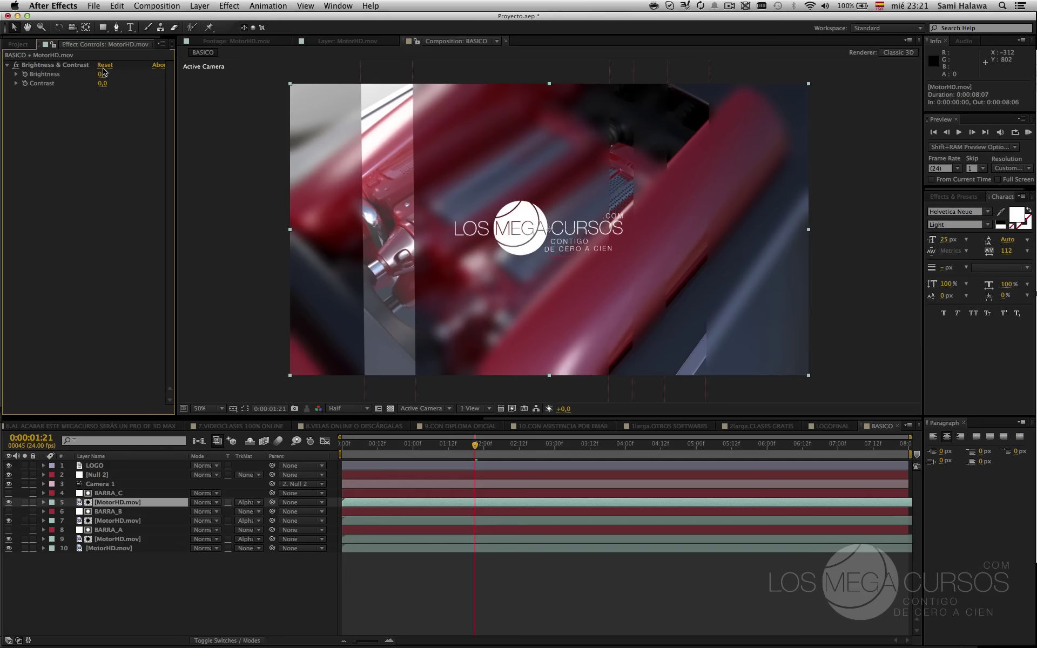
pyautogui.click(102, 71)
pyautogui.moveTo(102, 74)
pyautogui.mouseDown()
pyautogui.moveTo(116, 76)
pyautogui.moveTo(104, 74)
pyautogui.mouseUp()
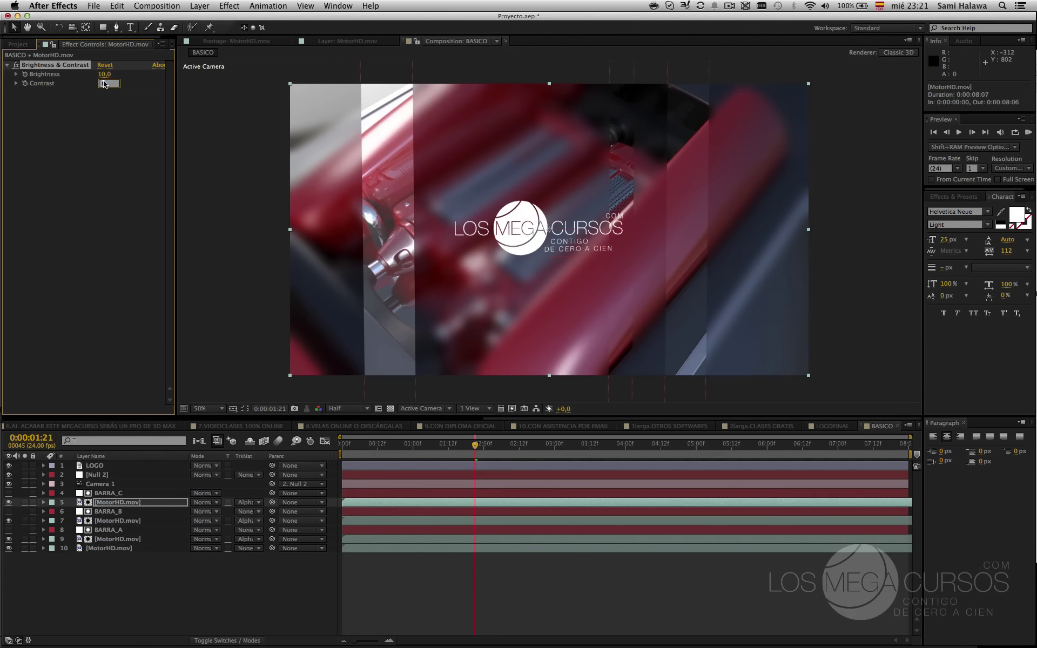
pyautogui.click(104, 95)
pyautogui.moveTo(102, 83); pyautogui.dragTo(89, 78)
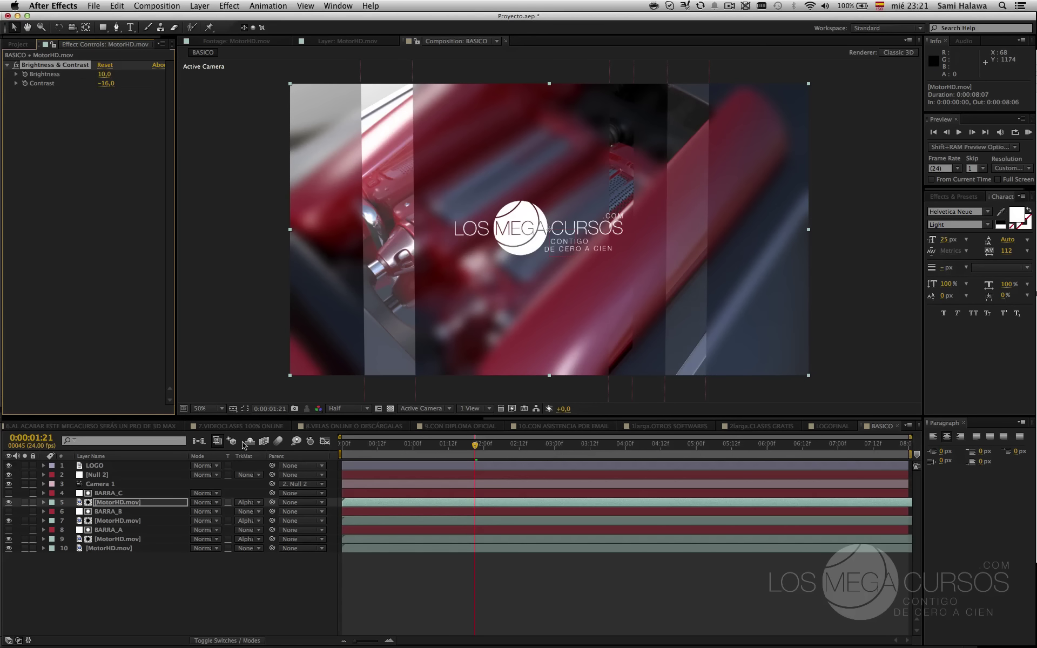
# - Apply Hue/Saturation to the MotorHD.mov layer beneath BARRA_B and set Master Hue to 94°
pyautogui.click(130, 511)
pyautogui.click(130, 520)
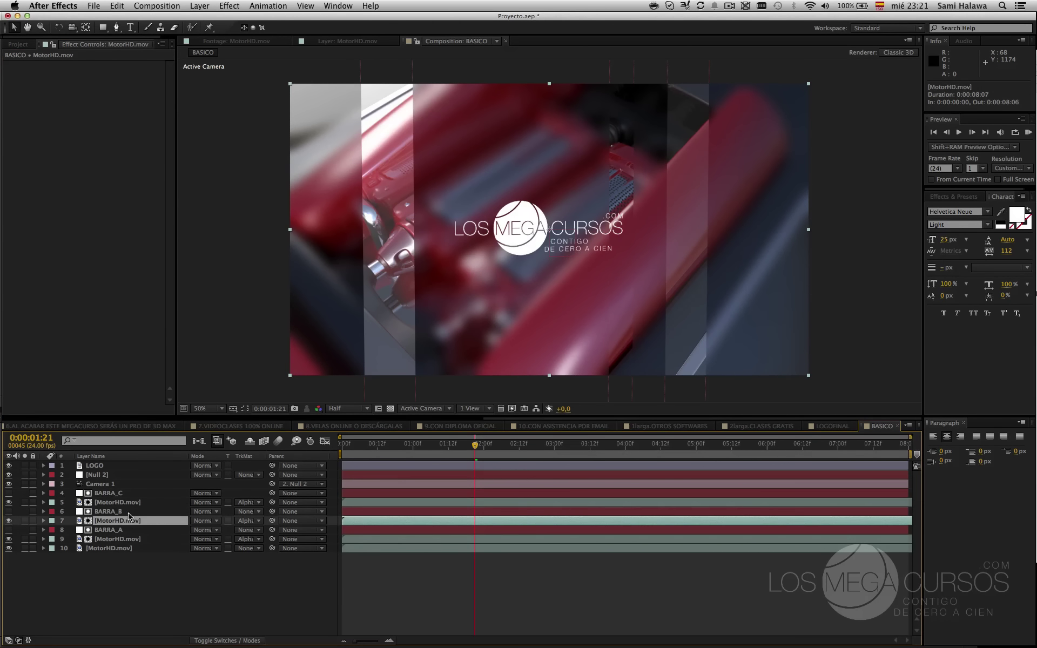
pyautogui.rightClick(114, 233)
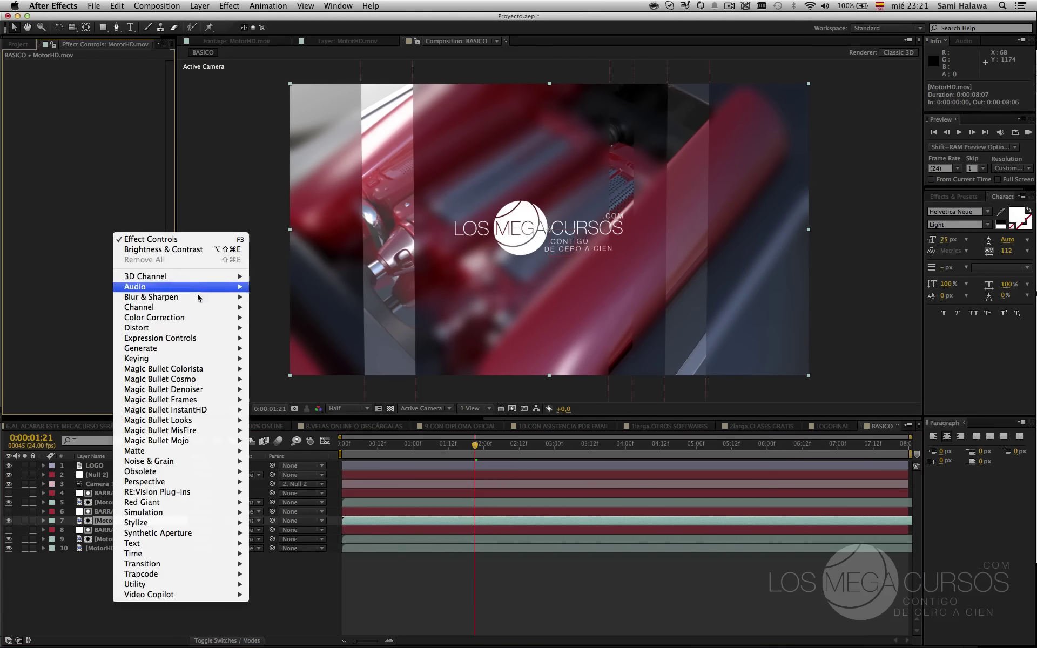
pyautogui.moveTo(207, 319)
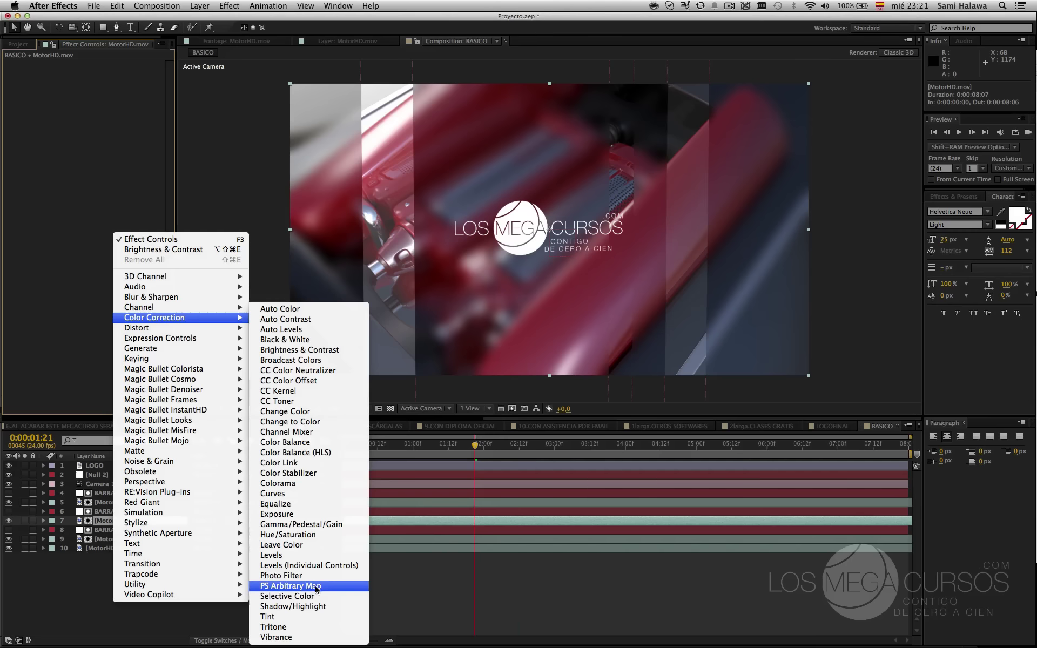
pyautogui.click(323, 534)
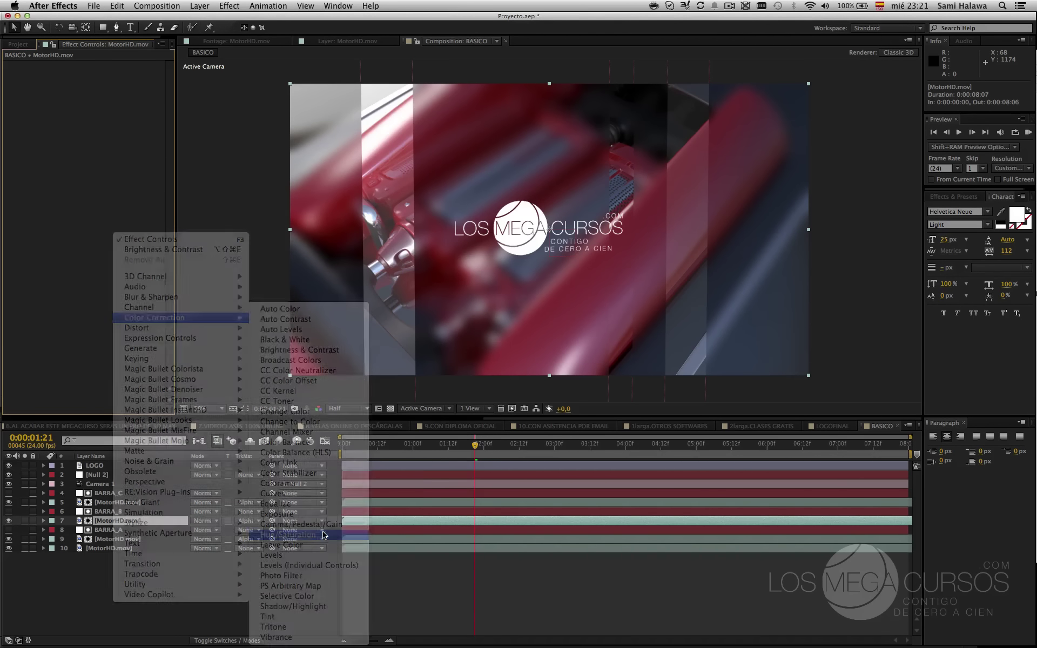
pyautogui.moveTo(114, 120); pyautogui.dragTo(166, 121)
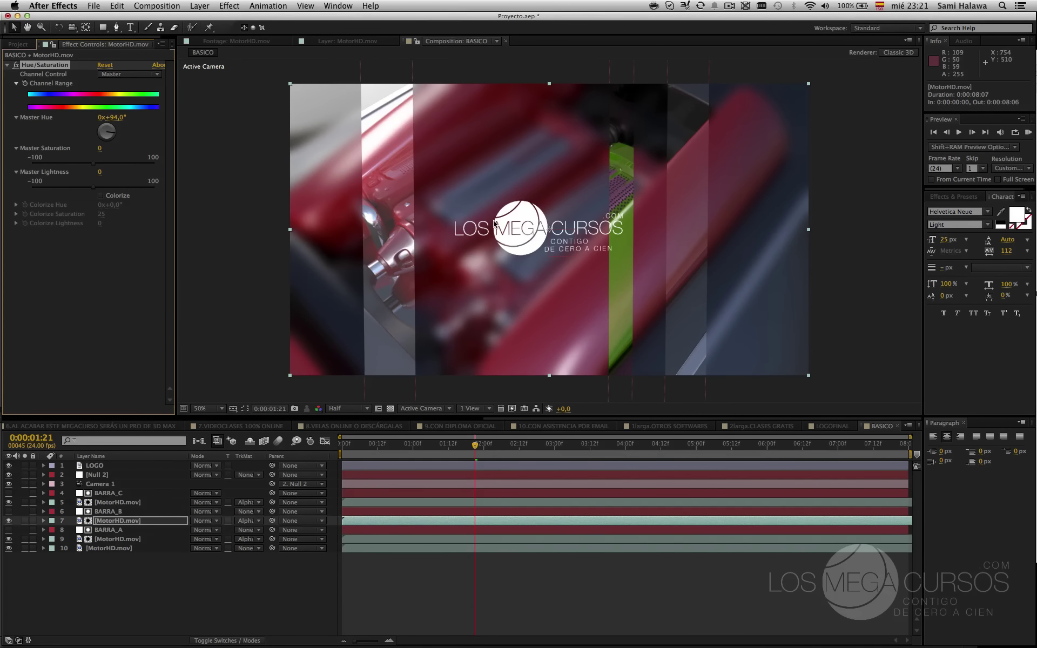
# - Enable Colorize on the MotorHD.mov layer beneath BARRA_B, with Colorize Hue at 0° and Colorize Saturation at 53
pyautogui.click(110, 198)
pyautogui.moveTo(118, 205); pyautogui.dragTo(147, 199)
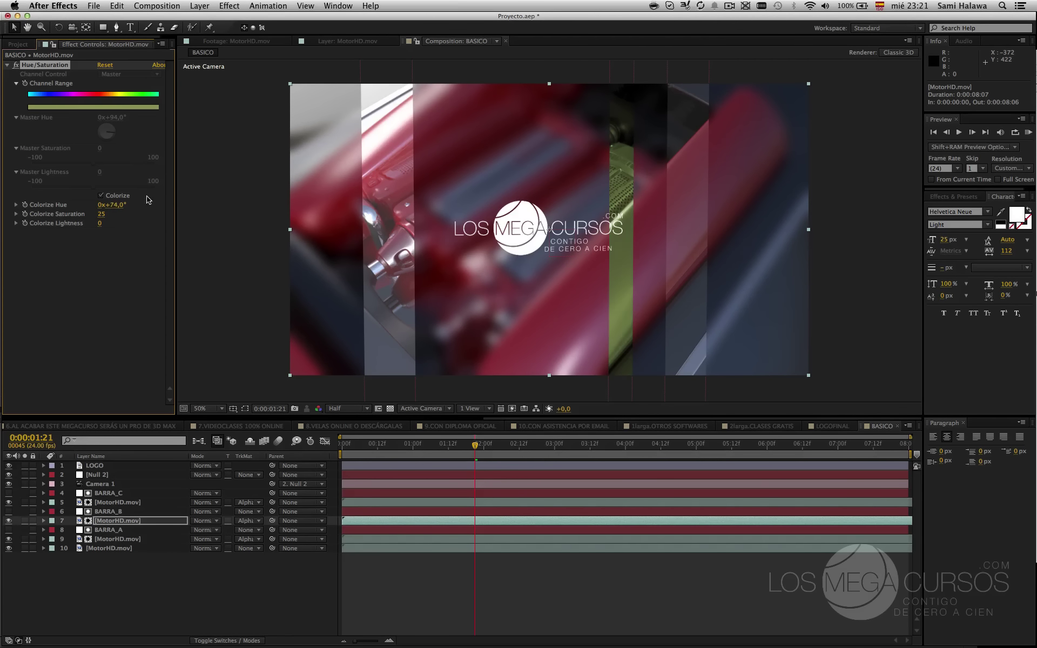
pyautogui.click(110, 201)
pyautogui.click(113, 205)
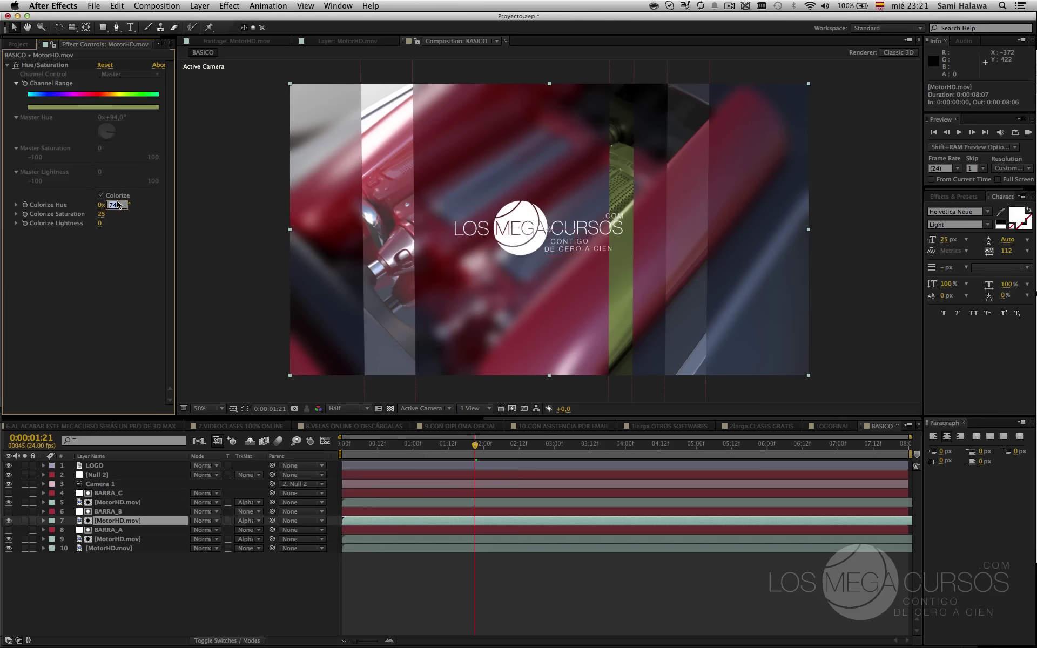
pyautogui.write('0')
pyautogui.press('Return')
pyautogui.click(110, 206)
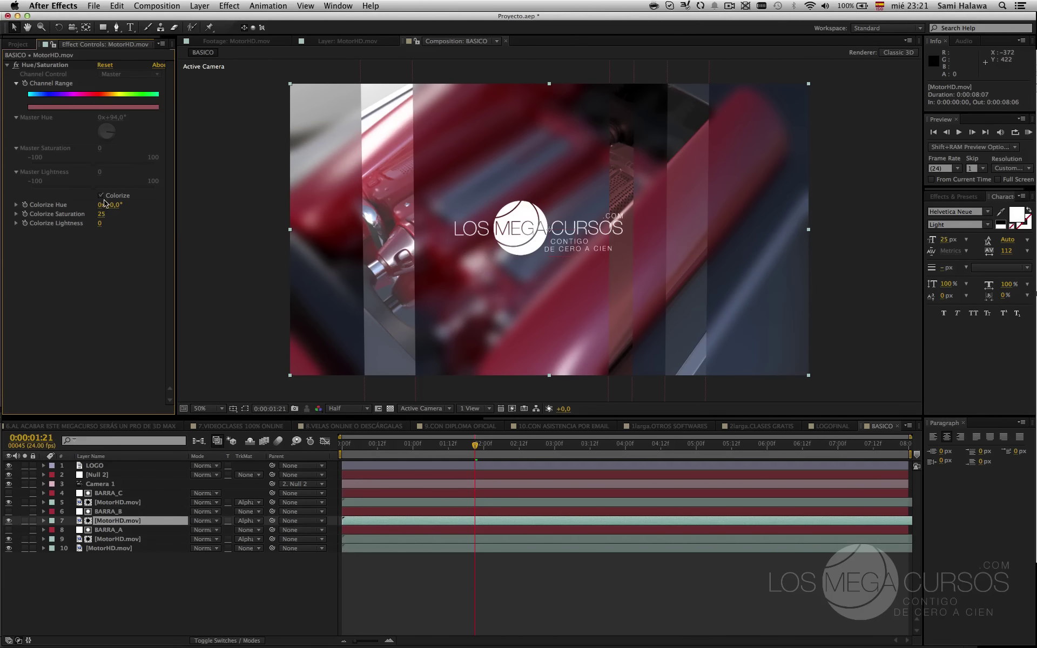
pyautogui.moveTo(101, 213); pyautogui.dragTo(116, 214)
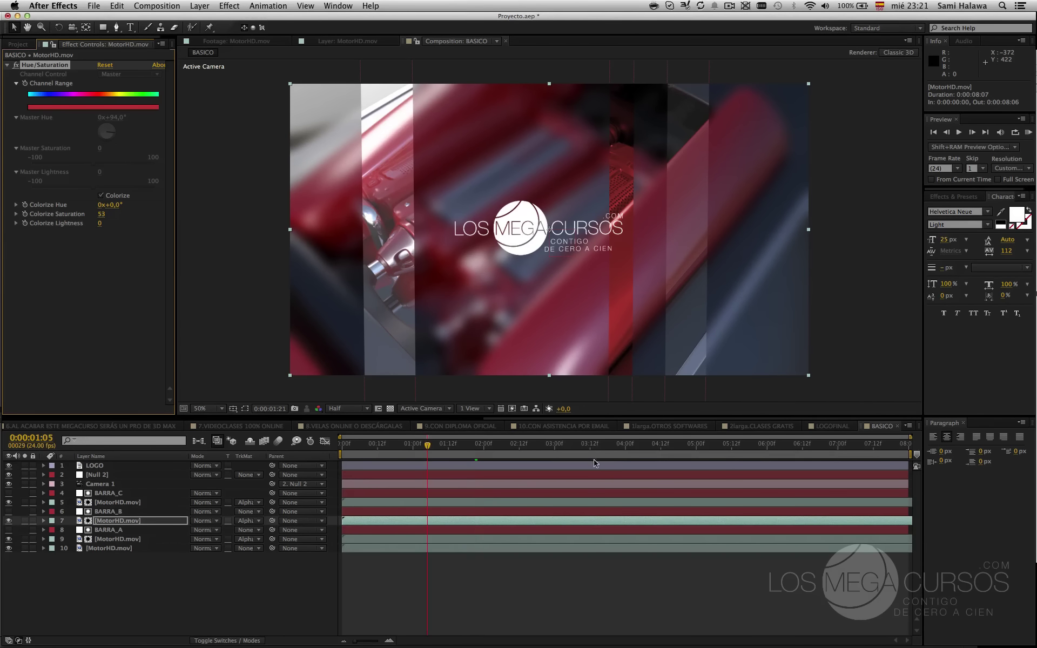
# - Check the colorized bar at several times and, at 0:00:03:03, set its Colorize Saturation to 44
pyautogui.click(681, 447)
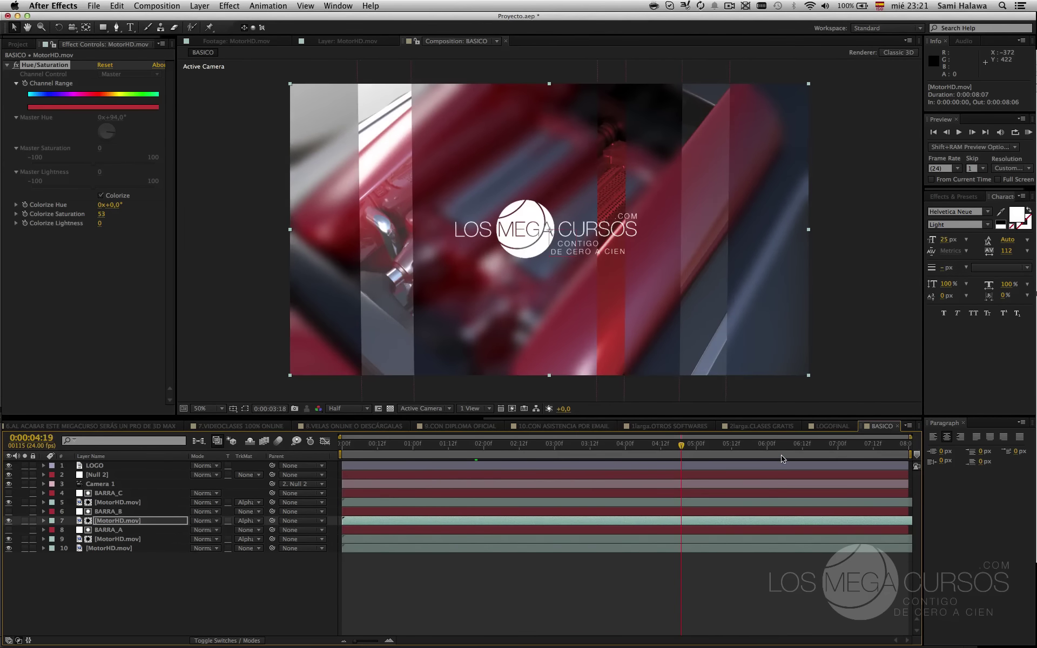
pyautogui.click(782, 458)
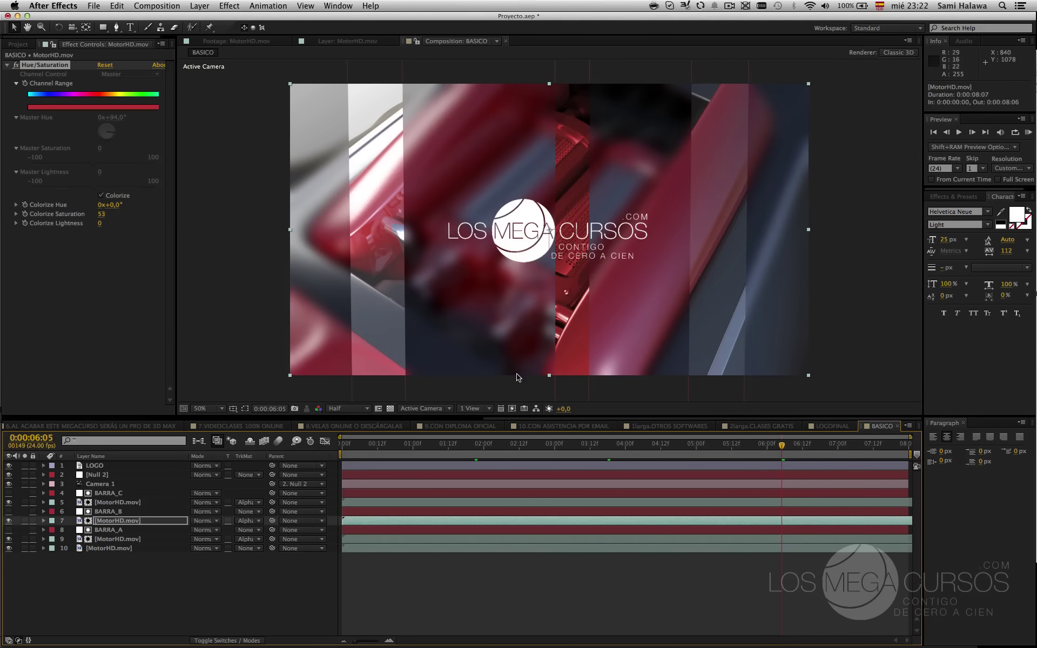
pyautogui.click(436, 446)
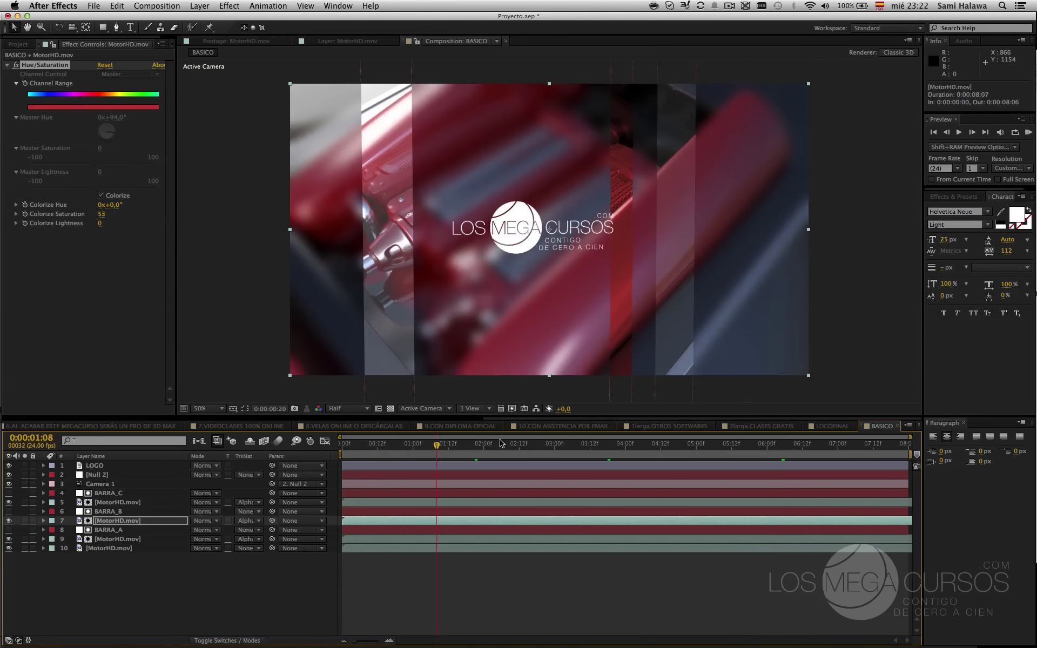
pyautogui.click(563, 444)
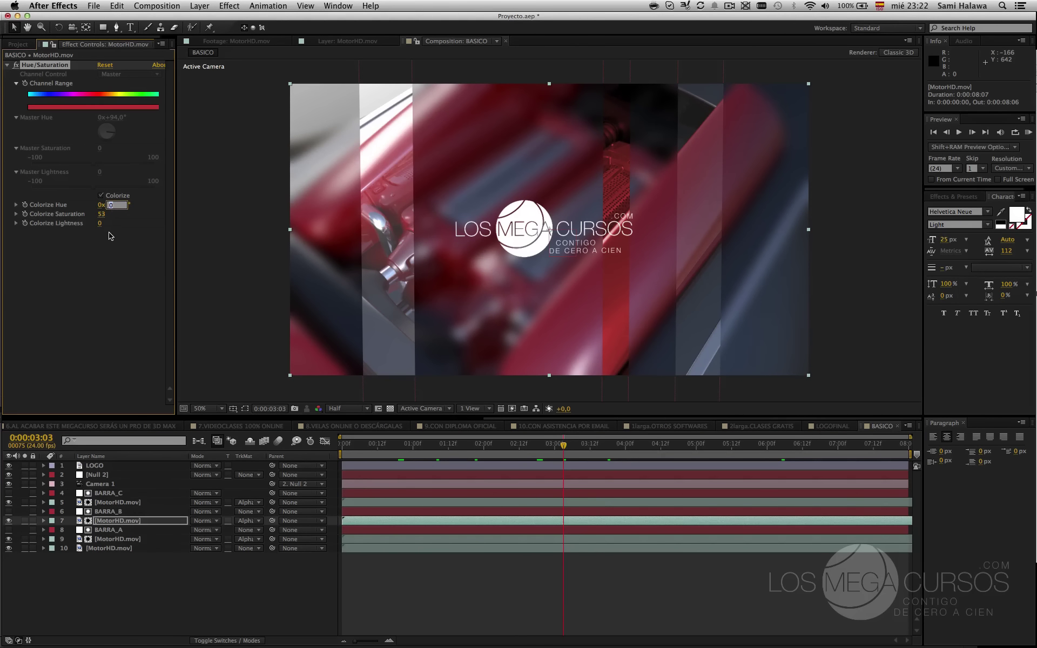
pyautogui.moveTo(101, 215)
pyautogui.mouseDown()
pyautogui.moveTo(85, 216)
pyautogui.moveTo(94, 215)
pyautogui.mouseUp()
pyautogui.click(863, 166)
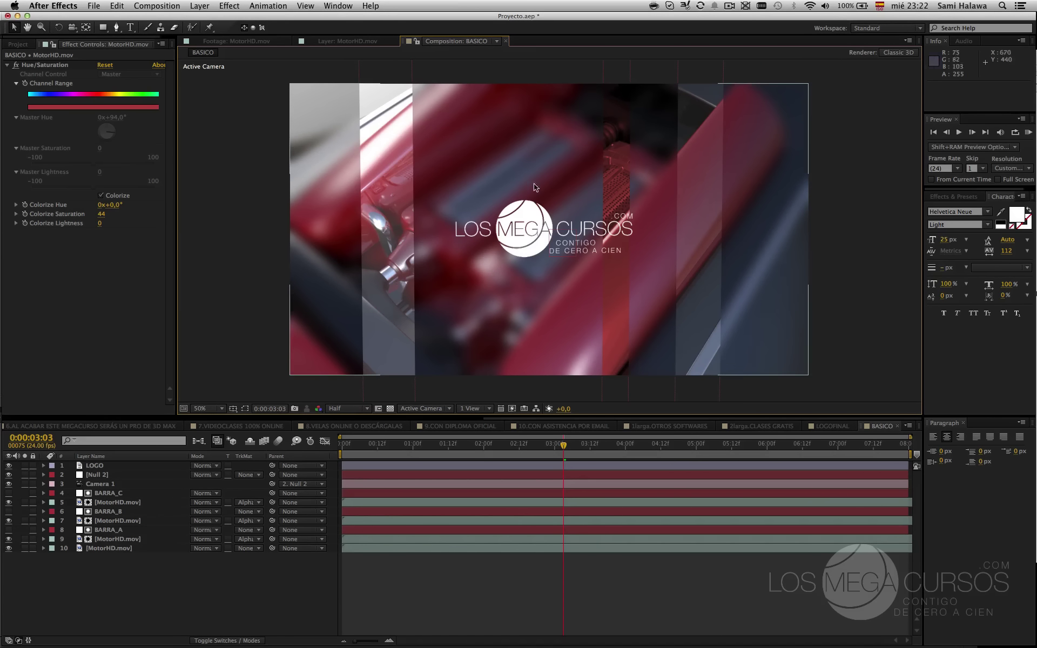
# - Scrub through the BASICO animation to review the three matted bars over the blurred footage
pyautogui.moveTo(444, 444); pyautogui.dragTo(693, 448)
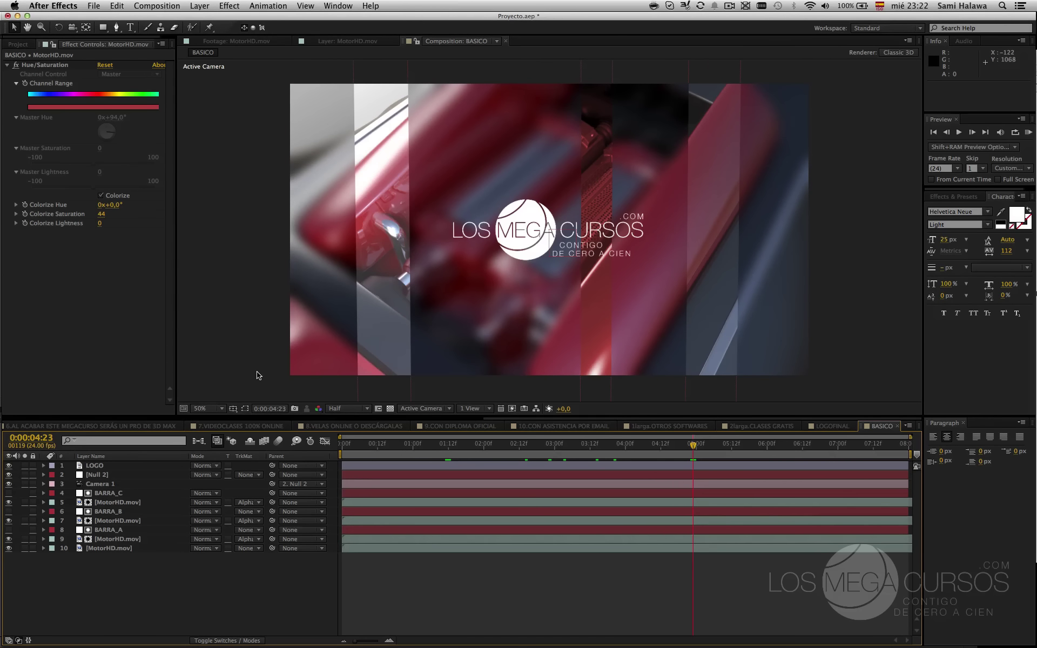
pyautogui.click(89, 349)
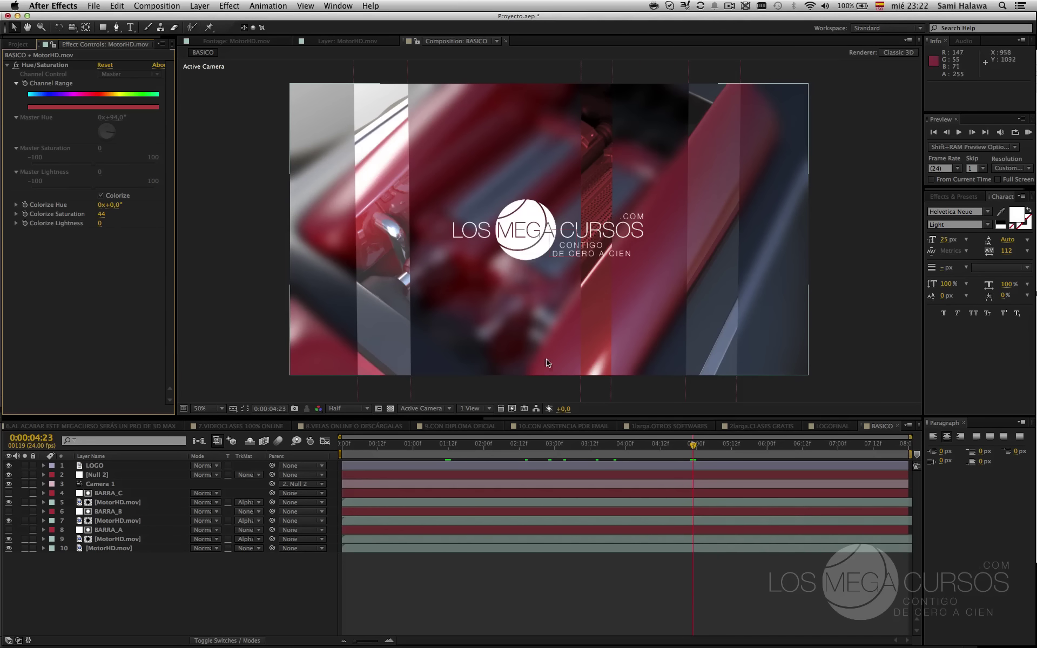
pyautogui.moveTo(423, 446); pyautogui.dragTo(578, 446)
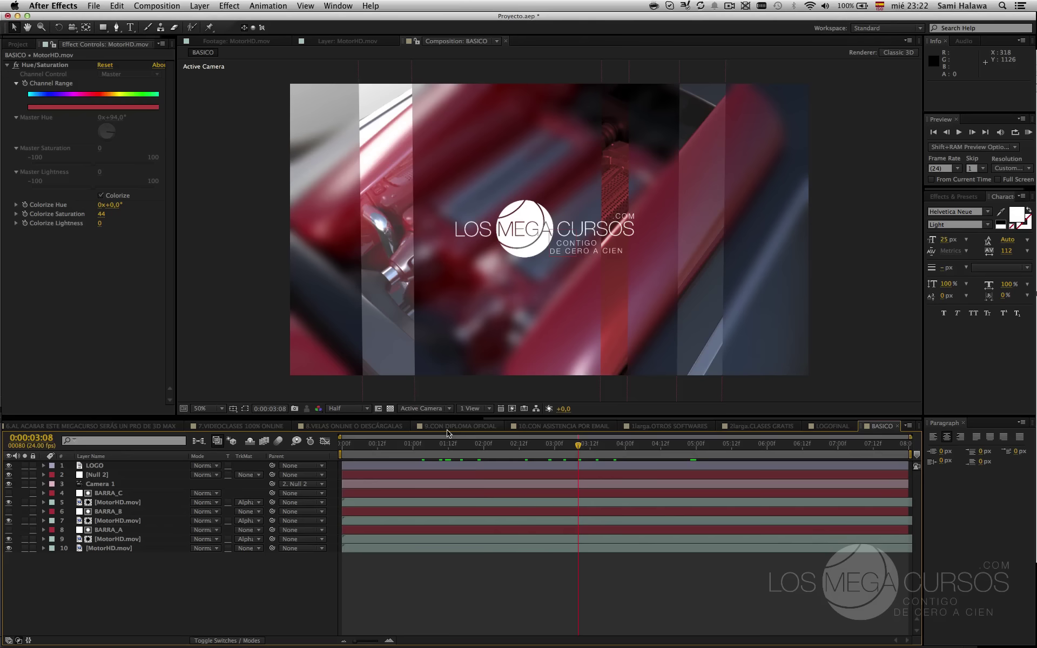
# - Switch the composition to Custom View 1 and view the 3D scene at 0:00:00:20
pyautogui.click(424, 409)
pyautogui.click(459, 520)
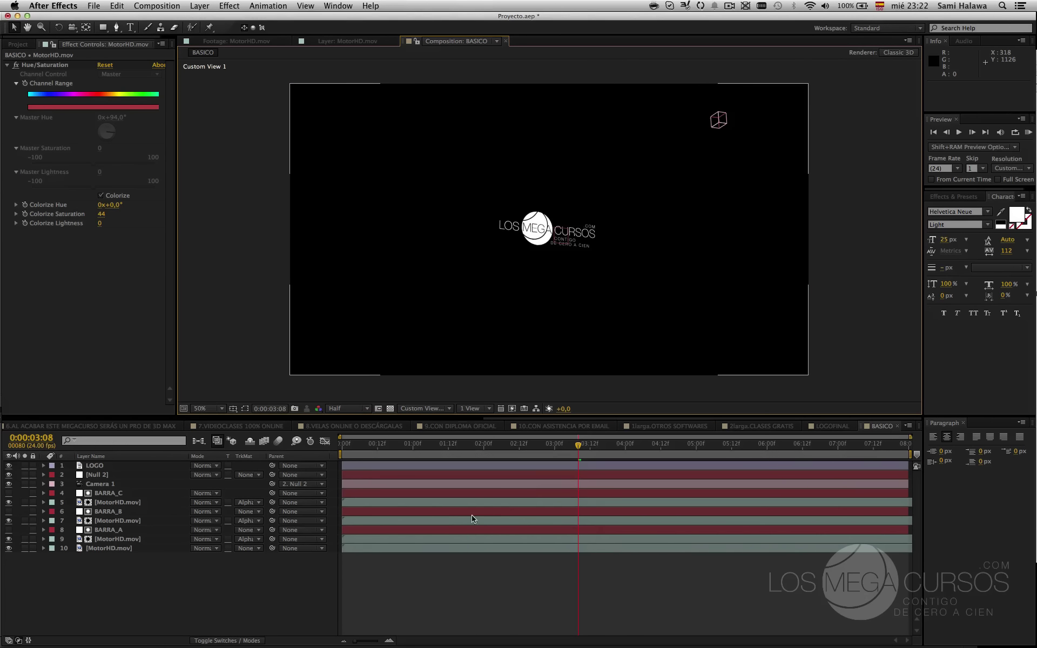
pyautogui.click(401, 444)
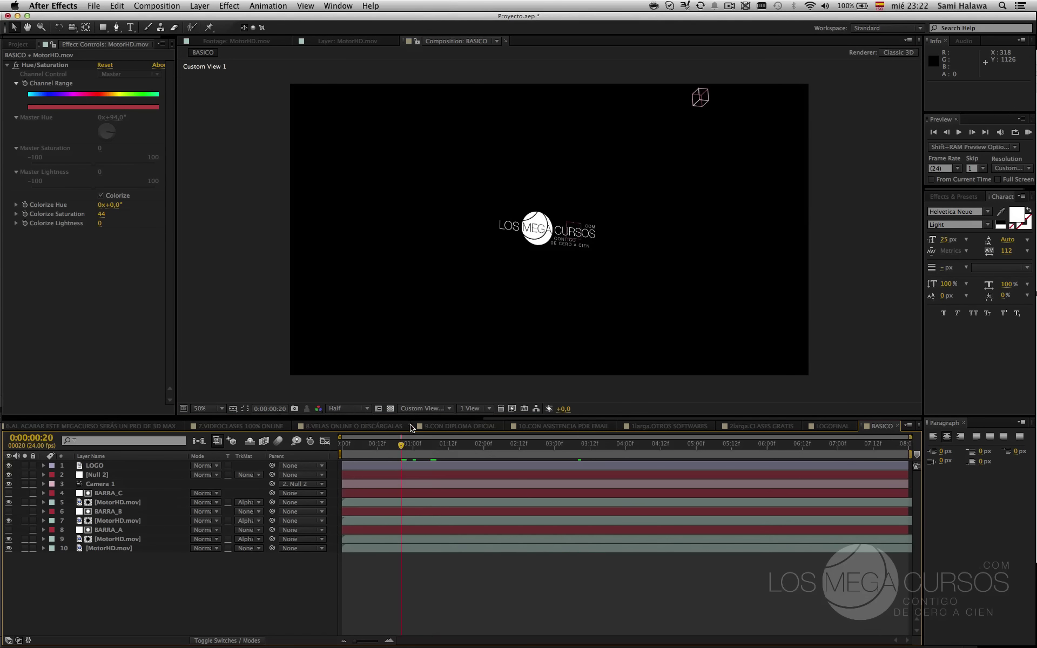
pyautogui.click(389, 408)
pyautogui.click(389, 408)
# - Select BARRA_C, BARRA_B and BARRA_A, scrub to 0:00:01:21 and orbit the custom view to inspect their depth placement
pyautogui.click(146, 492)
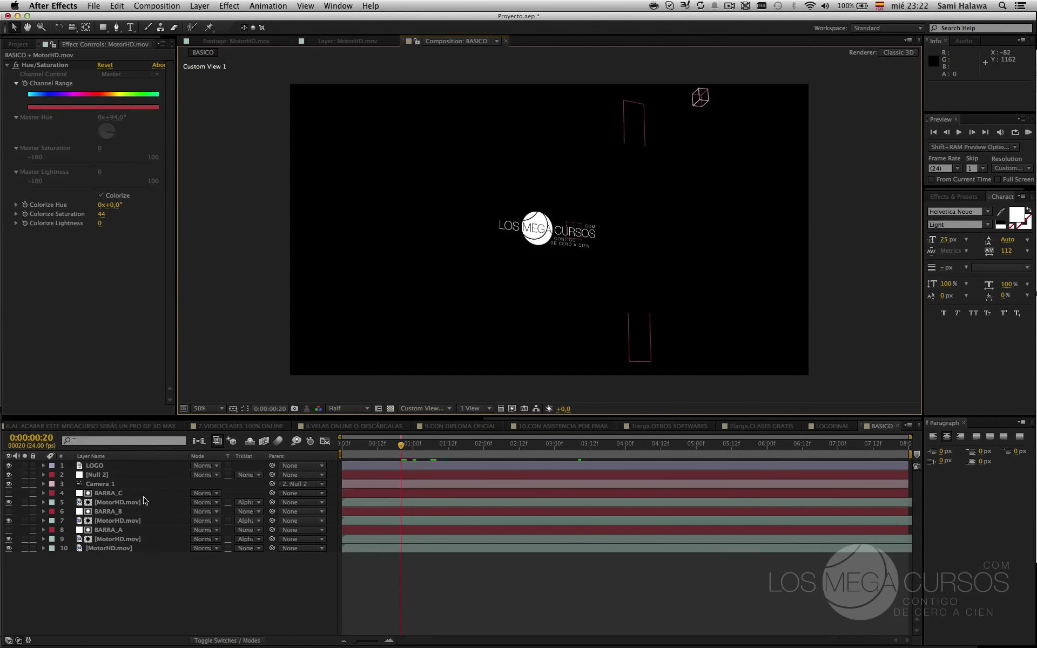
pyautogui.keyDown('super'); pyautogui.click(139, 511); pyautogui.keyUp('super')
pyautogui.keyDown('super'); pyautogui.click(138, 529); pyautogui.keyUp('super')
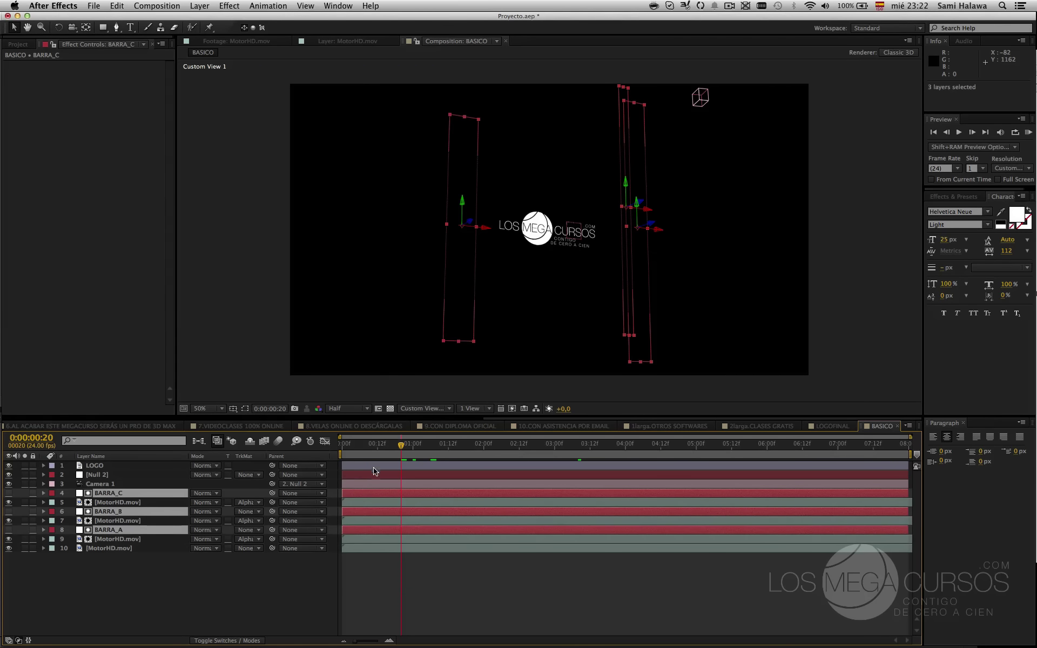
pyautogui.moveTo(373, 444); pyautogui.dragTo(474, 447)
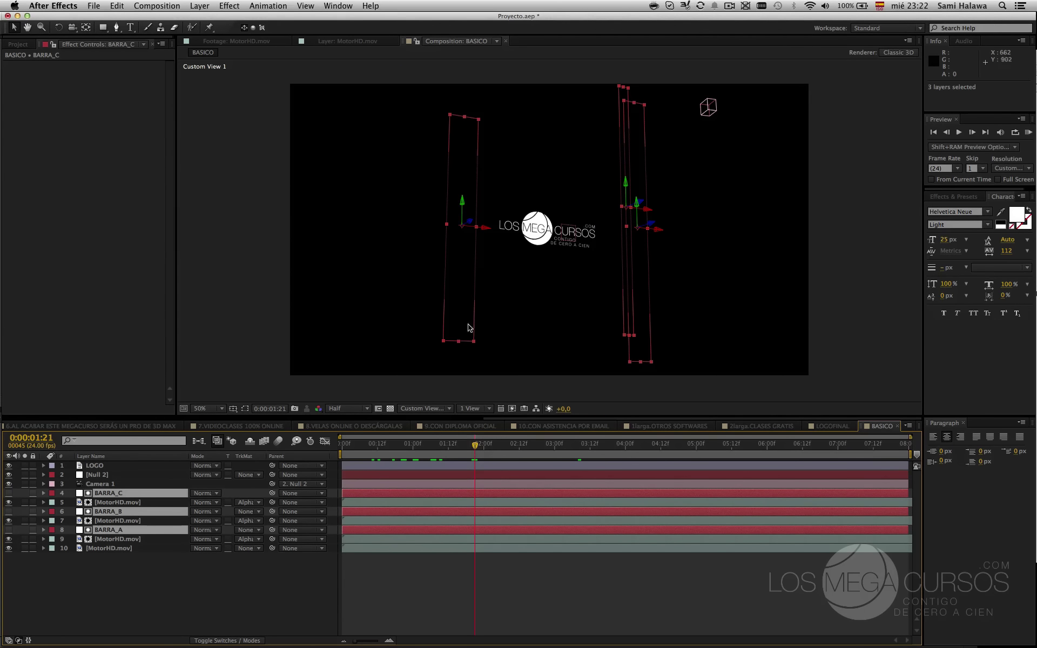
pyautogui.click(72, 28)
pyautogui.moveTo(540, 324)
pyautogui.mouseDown()
pyautogui.moveTo(529, 348)
pyautogui.moveTo(472, 262)
pyautogui.moveTo(514, 238)
pyautogui.moveTo(501, 249)
pyautogui.moveTo(525, 323)
pyautogui.mouseUp()
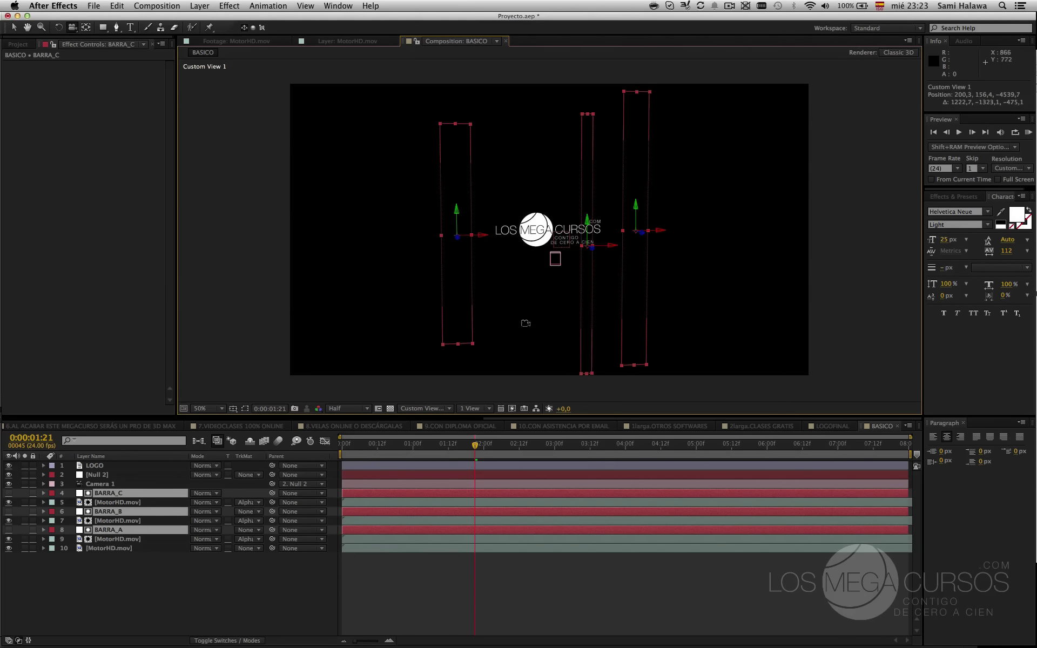
# - Return to the Active Camera view, scrub the animation to 0:00:04:17 to review the bars, and deselect all layers
pyautogui.click(443, 410)
pyautogui.click(424, 417)
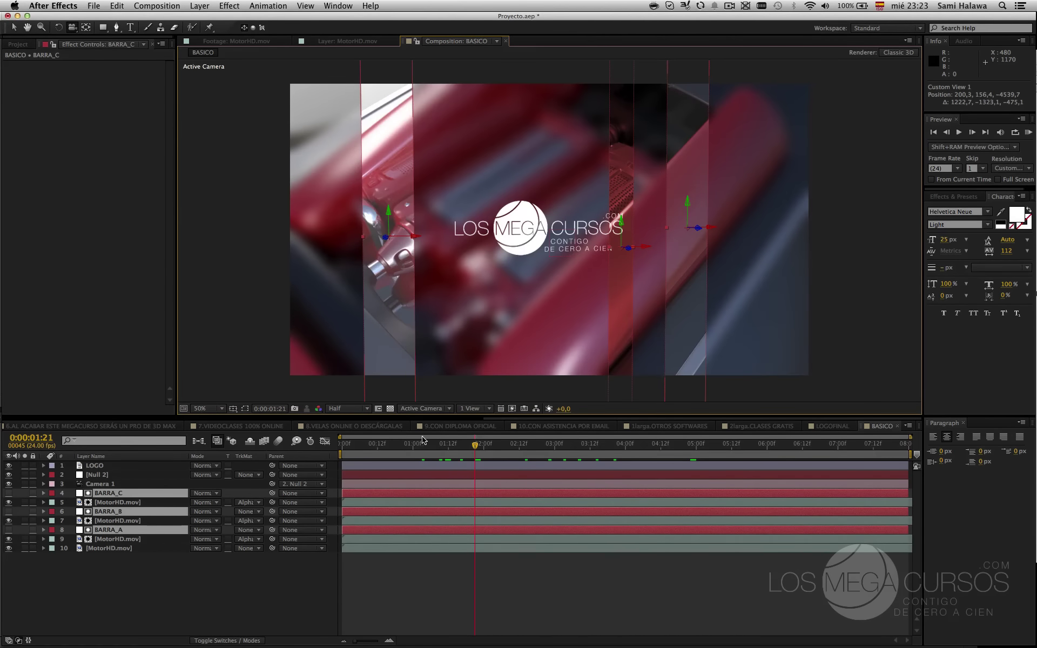
pyautogui.moveTo(411, 442); pyautogui.dragTo(738, 435)
pyautogui.click(675, 444)
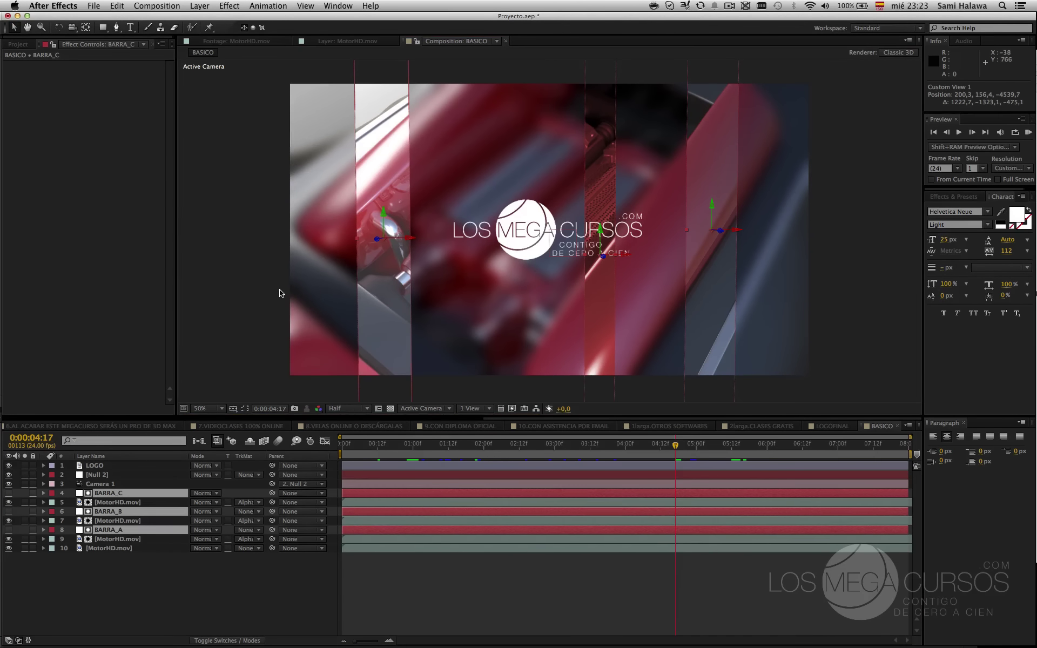
pyautogui.click(278, 292)
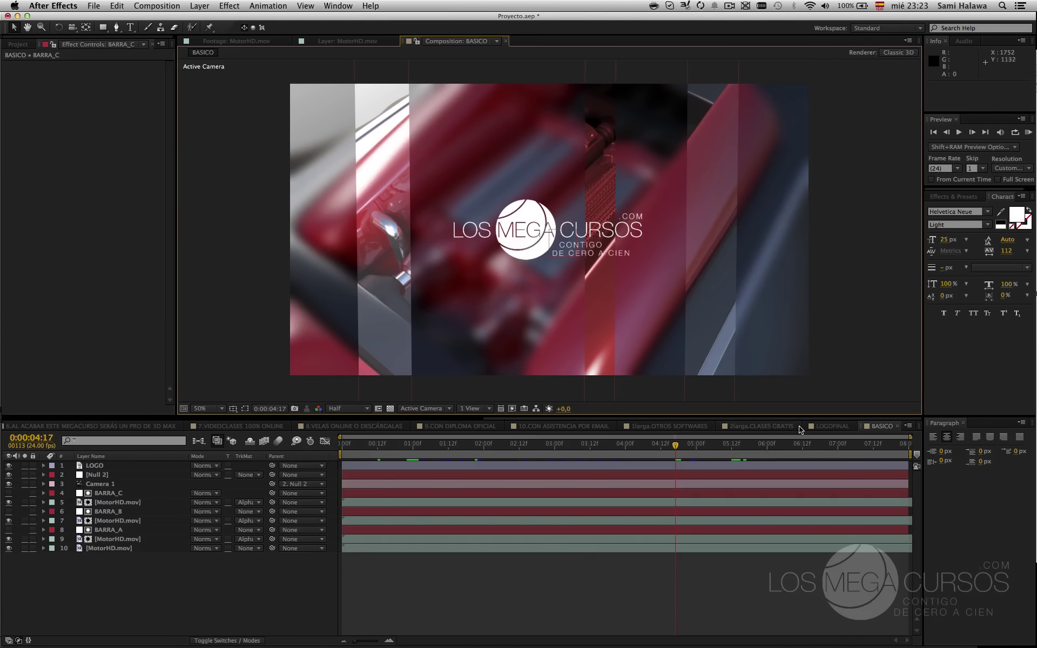
# - View the LOGOFINAL composition for comparison and return to BASICO
pyautogui.click(832, 426)
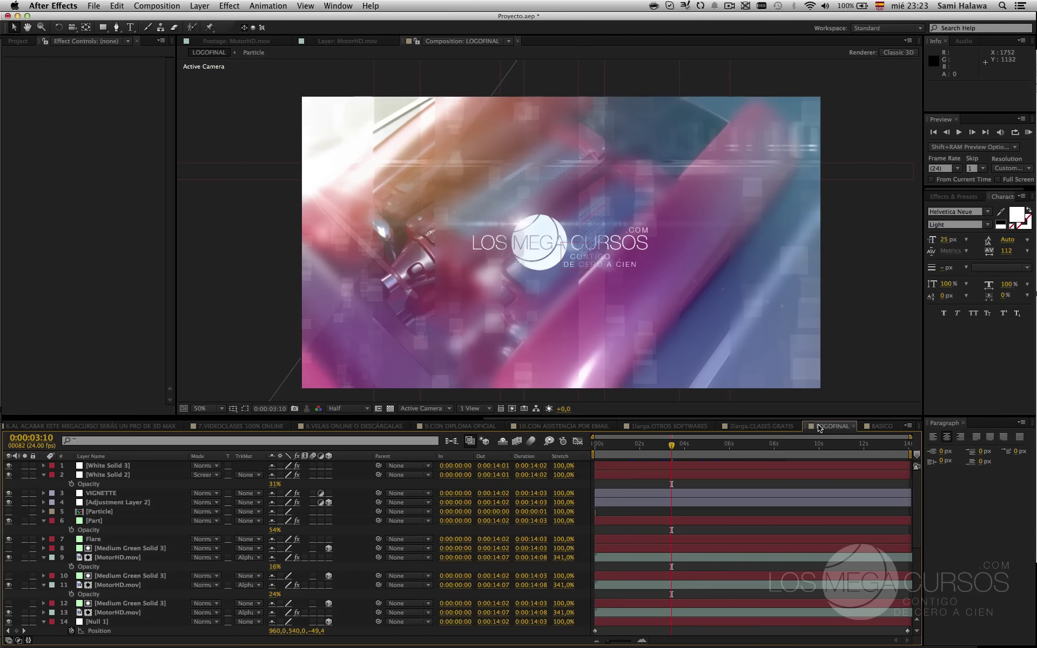
pyautogui.rightClick(875, 426)
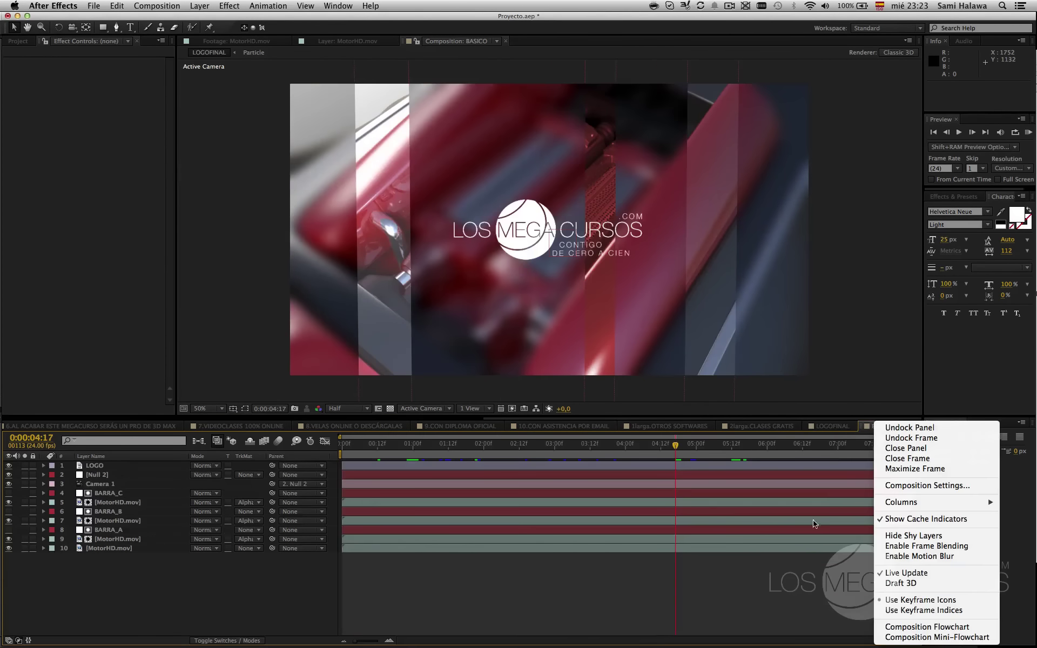
pyautogui.click(780, 553)
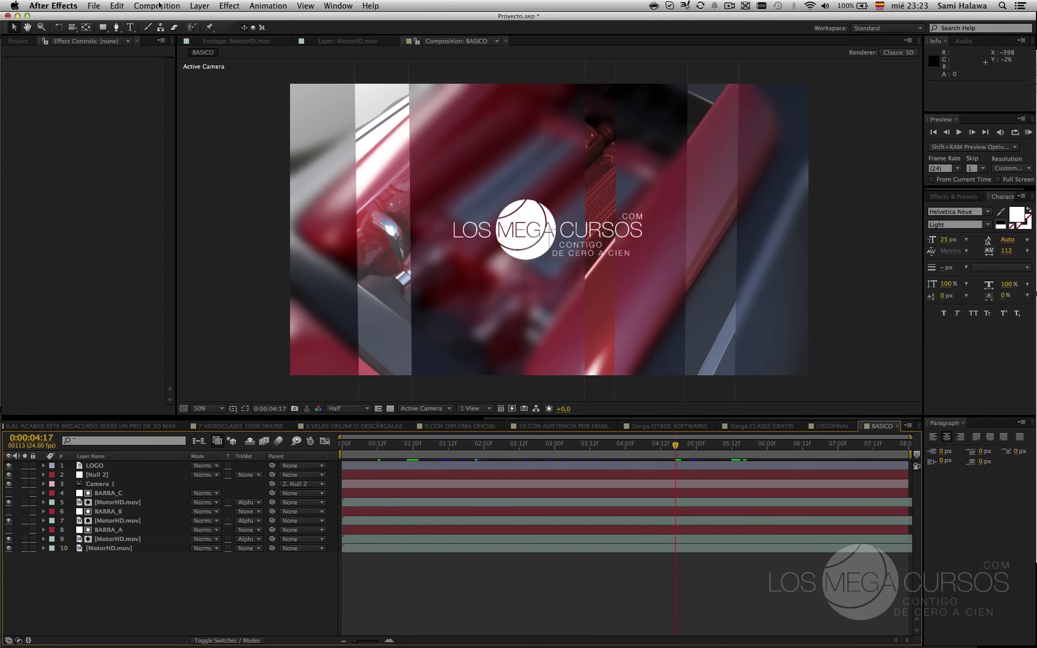
# - Create a new HDTV 1080 24 composition lasting 0:00:08:00 and add MotorHD.mov to it
pyautogui.click(178, 5)
pyautogui.click(174, 21)
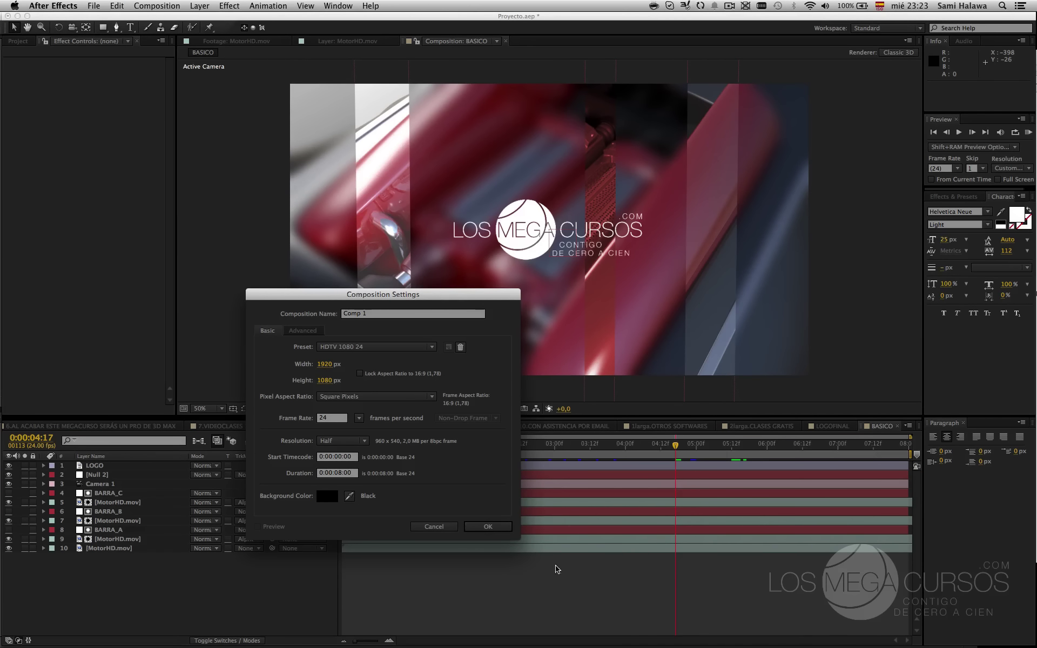
pyautogui.click(478, 528)
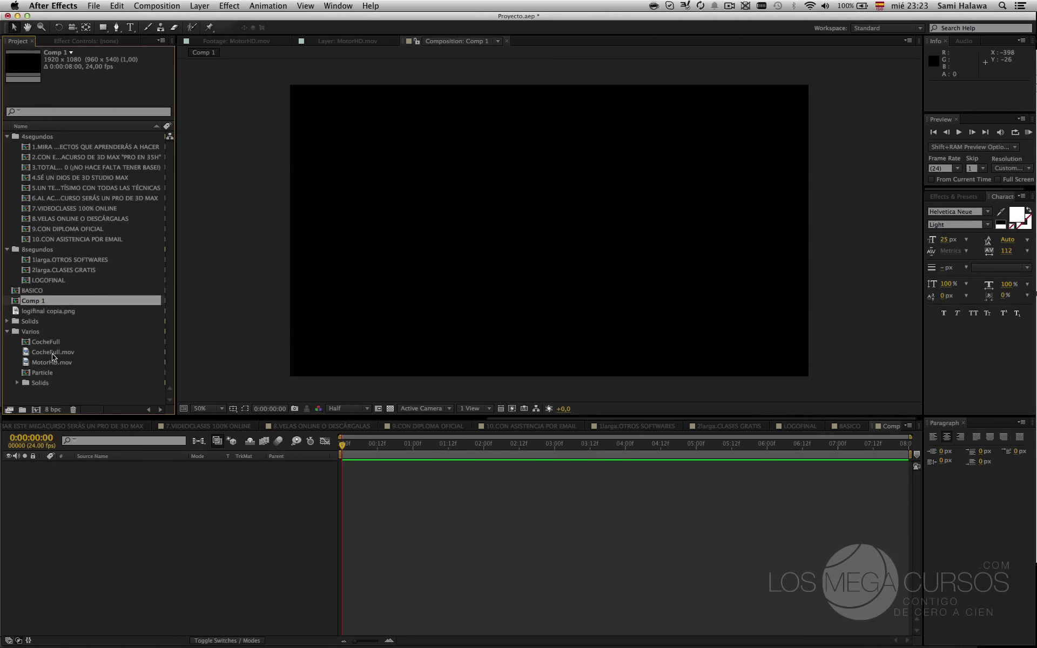
pyautogui.click(53, 353)
pyautogui.moveTo(52, 362); pyautogui.dragTo(140, 566)
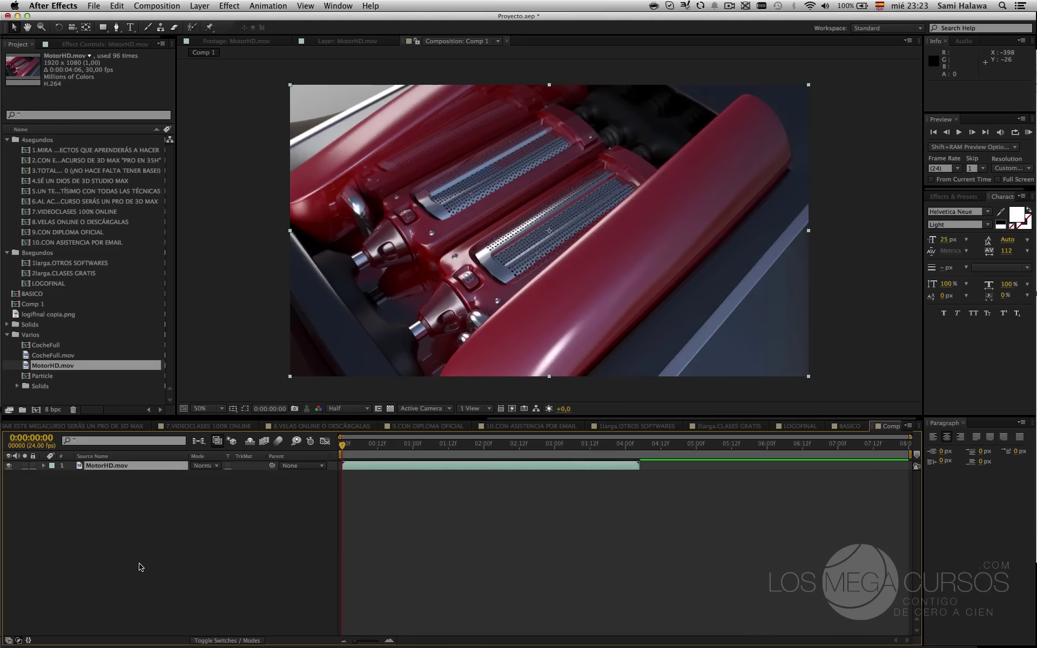
pyautogui.click(220, 559)
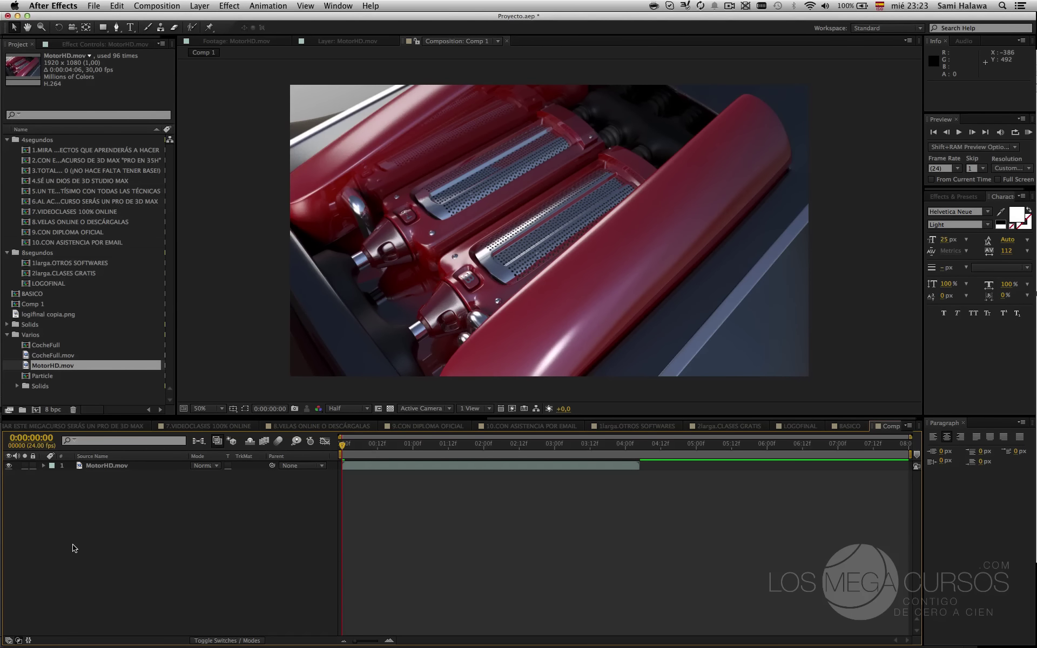
# - Add an adjustment layer above MotorHD.mov in the new composition and select it
pyautogui.press('super+alt+y')
pyautogui.click(199, 5)
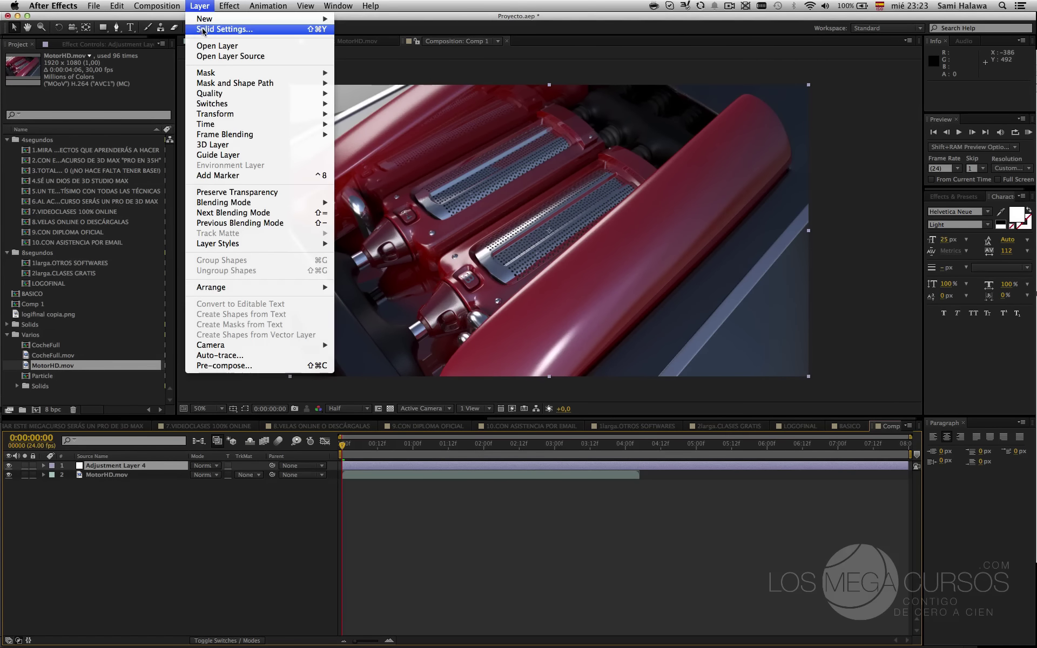
pyautogui.moveTo(282, 21)
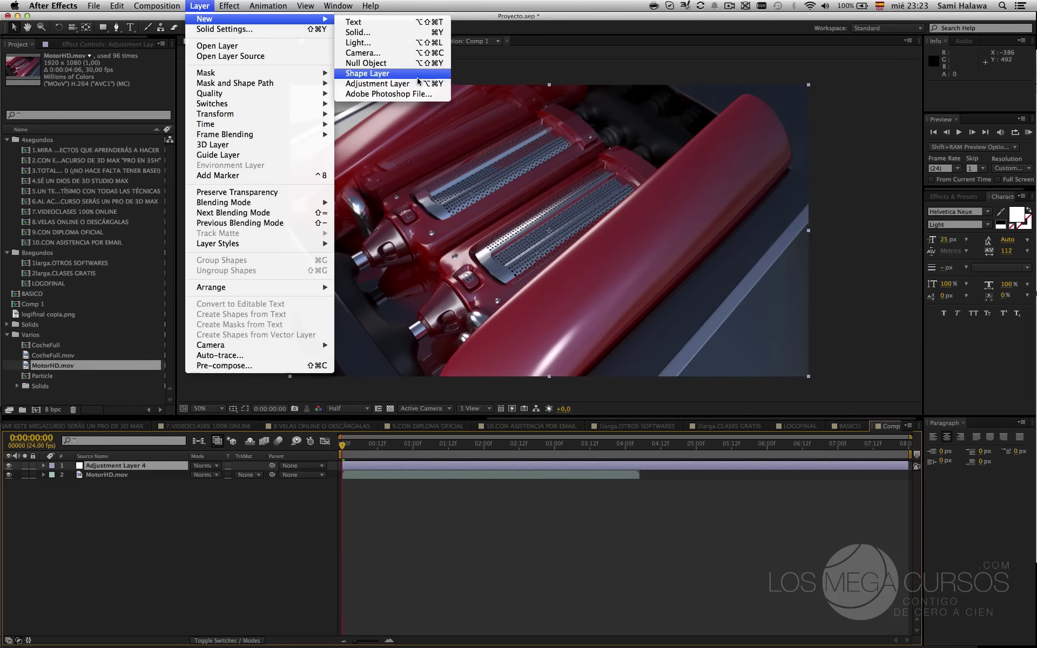
pyautogui.click(192, 530)
pyautogui.click(187, 540)
pyautogui.click(162, 465)
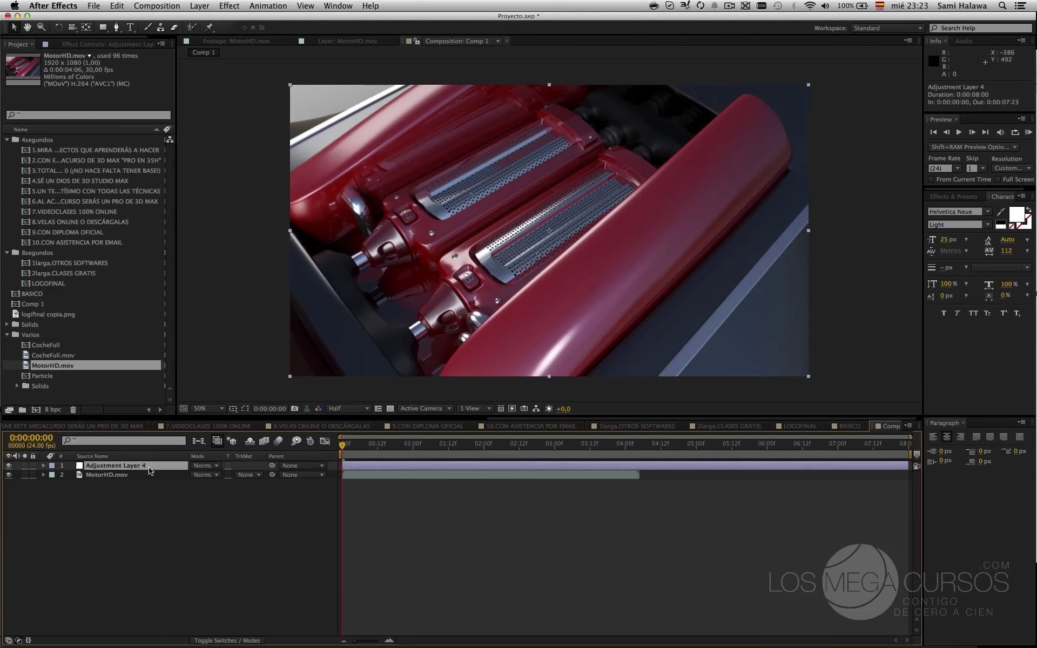
# - Apply Fast Blur to the adjustment layer with Blurriness 51 and Repeat Edge Pixels enabled
pyautogui.click(104, 45)
pyautogui.rightClick(109, 165)
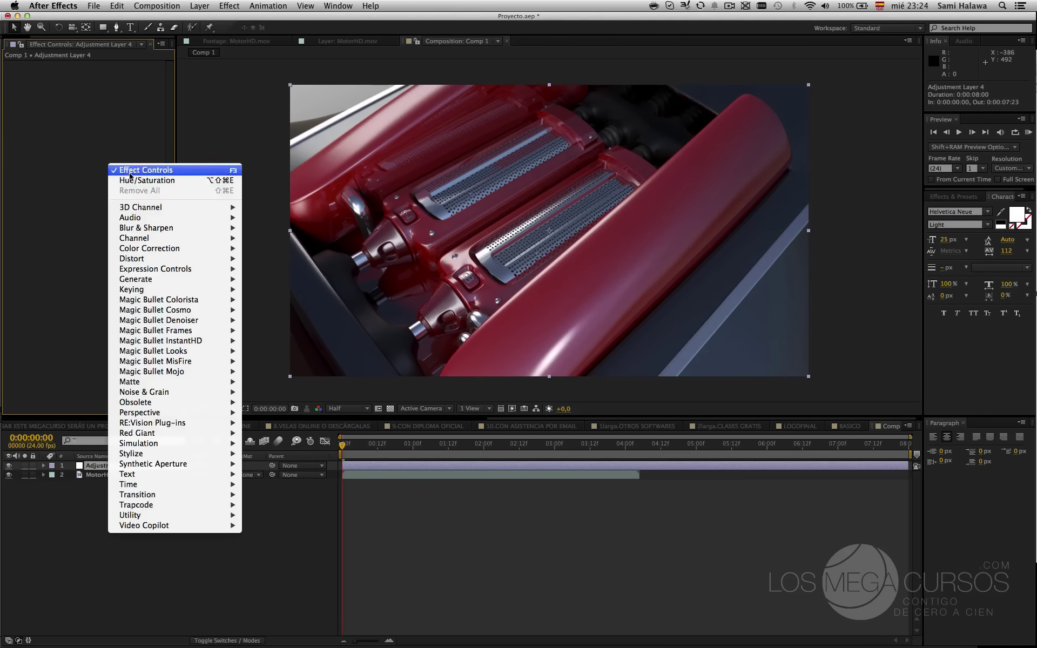
pyautogui.moveTo(166, 231)
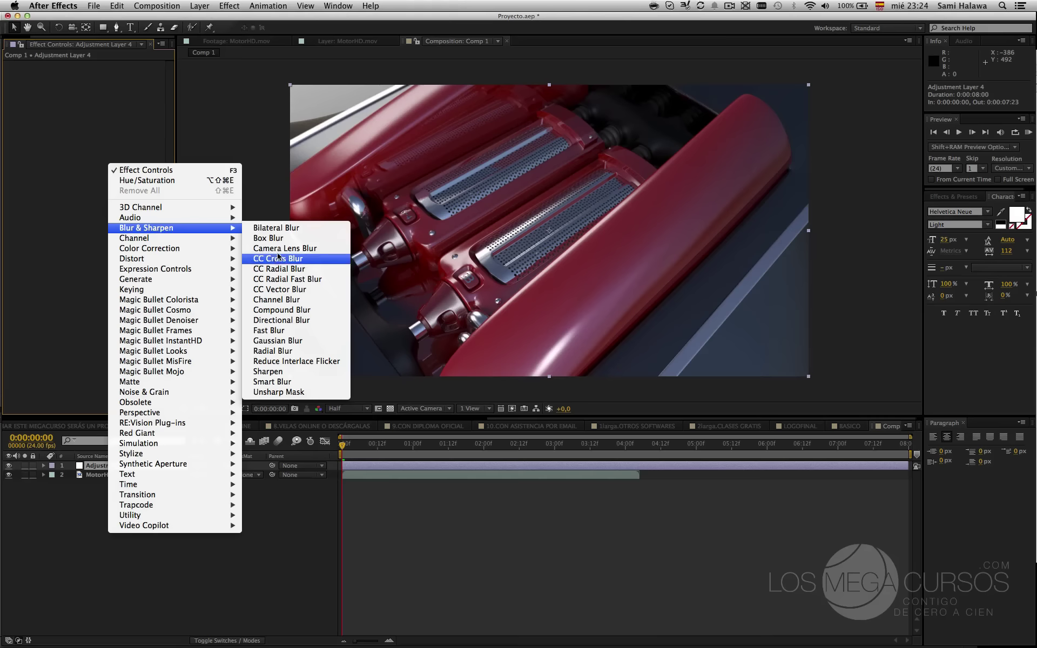
pyautogui.click(290, 330)
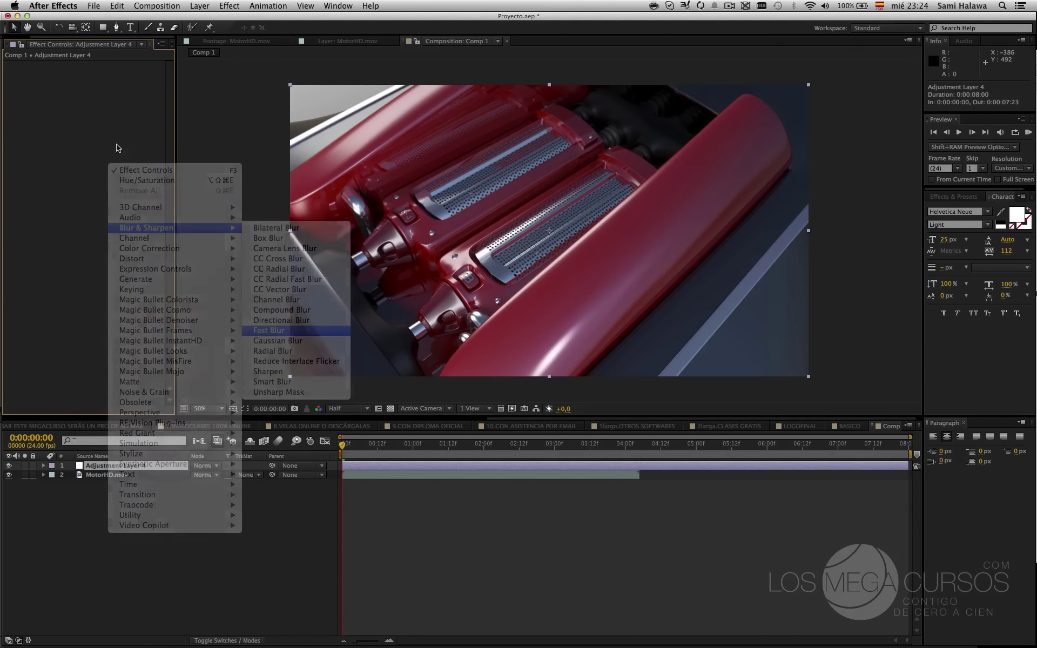
pyautogui.moveTo(104, 74); pyautogui.dragTo(129, 72)
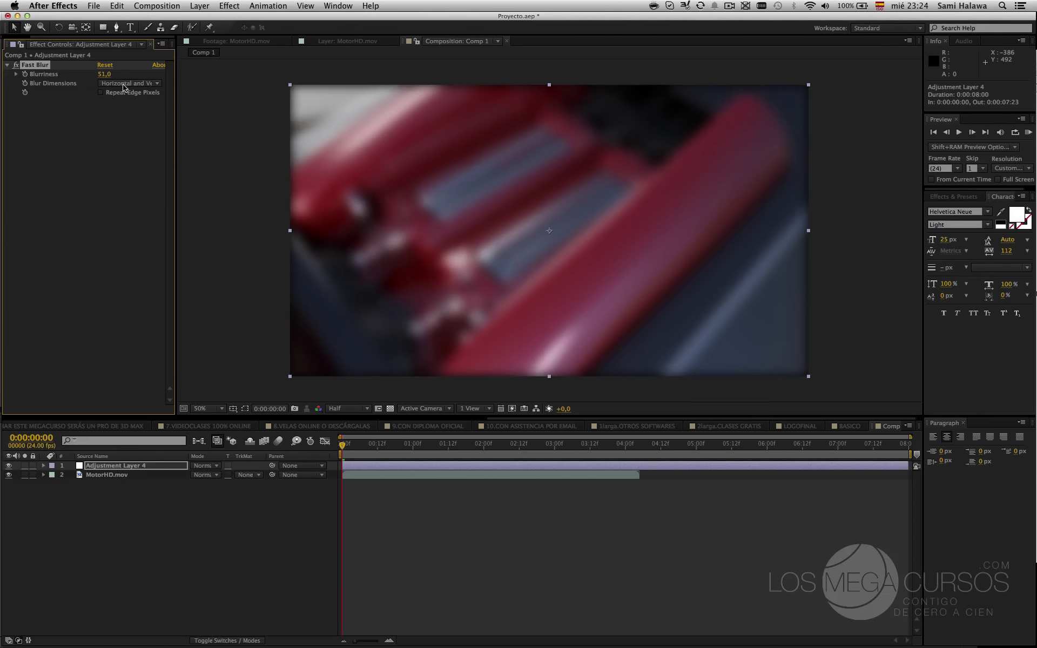
pyautogui.click(124, 93)
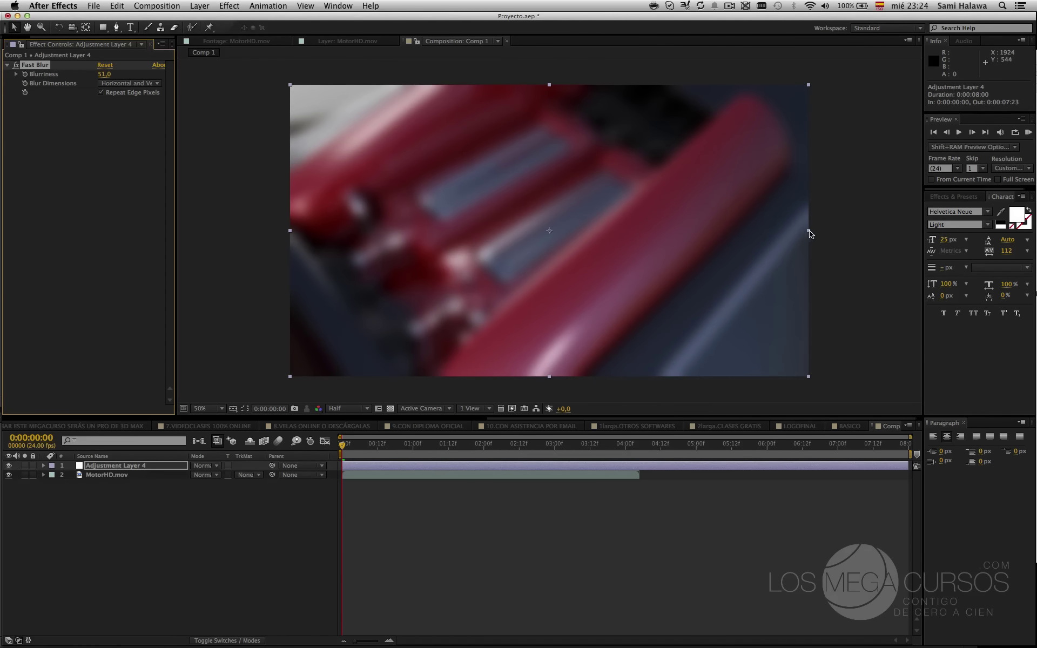
# - Narrow the adjustment layer into a vertical strip, position it at 504, 540, and make it a 3D layer
pyautogui.moveTo(809, 231); pyautogui.dragTo(444, 246)
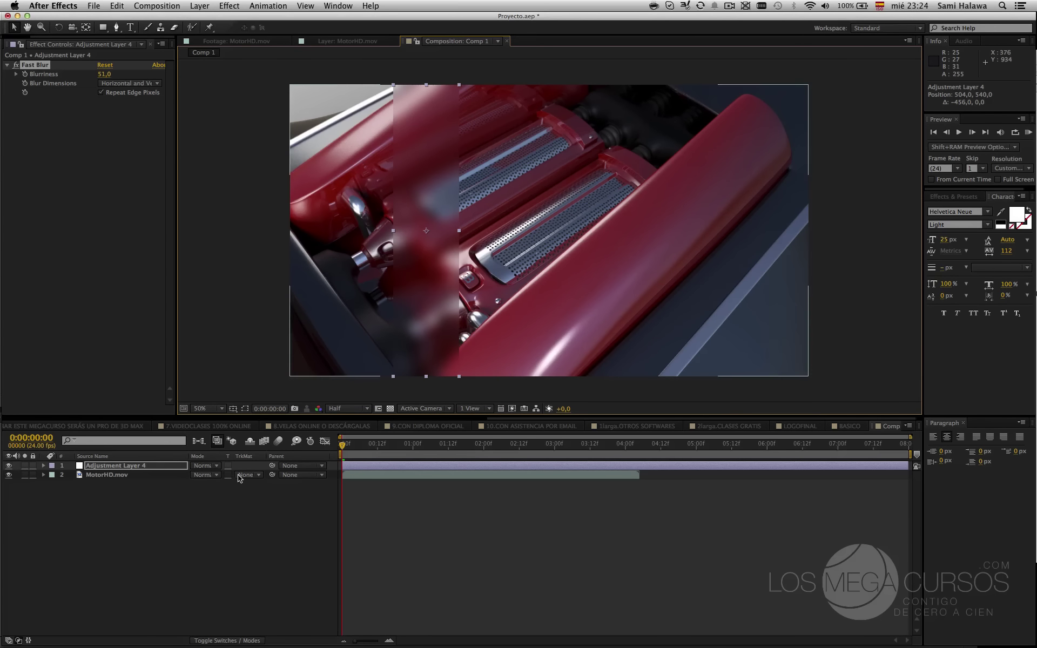
pyautogui.click(8, 641)
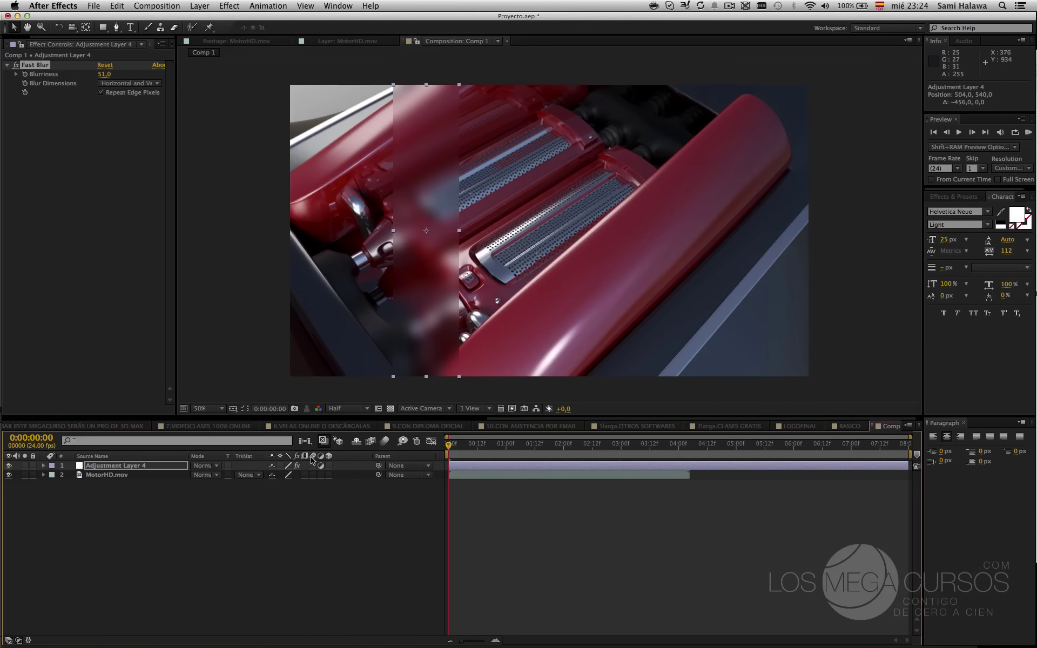
pyautogui.click(328, 465)
# - Duplicate the blurred adjustment strip, then move the copy to the right of the original and make it narrower
pyautogui.press('super+d')
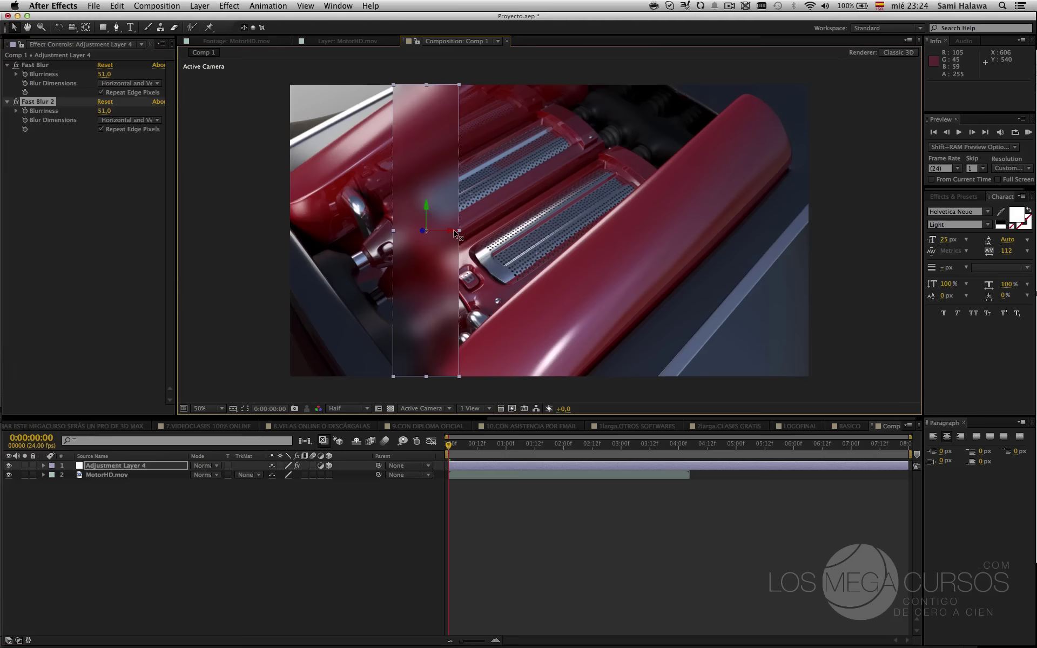
pyautogui.moveTo(456, 233); pyautogui.dragTo(682, 233)
pyautogui.press('super+z')
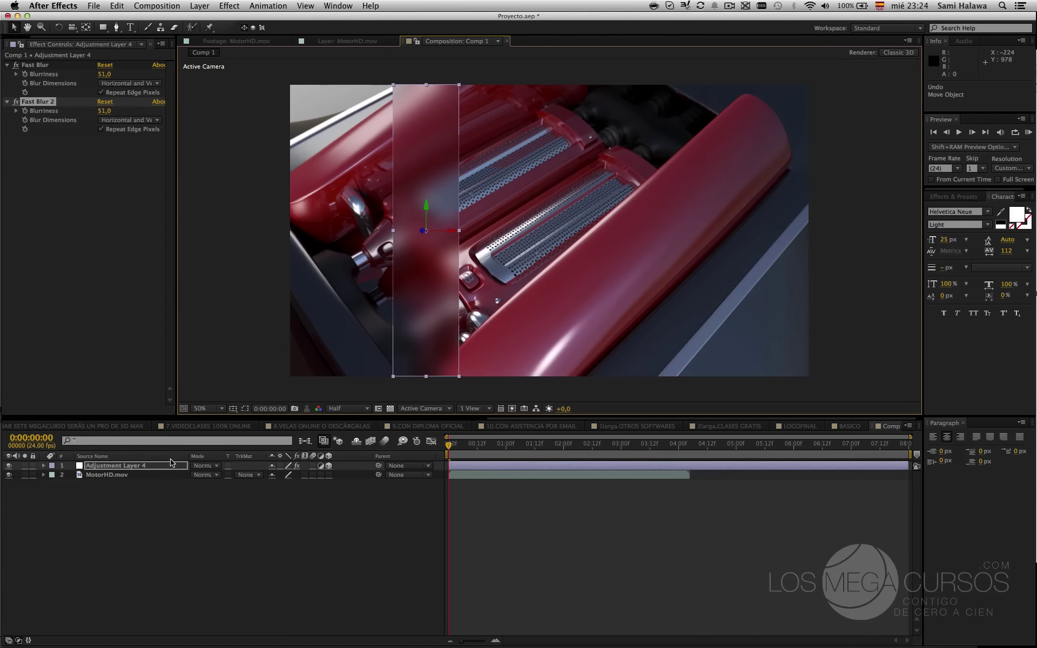
pyautogui.press('super+d')
pyautogui.moveTo(452, 231); pyautogui.dragTo(729, 286)
pyautogui.moveTo(679, 231); pyautogui.dragTo(654, 231)
pyautogui.click(824, 310)
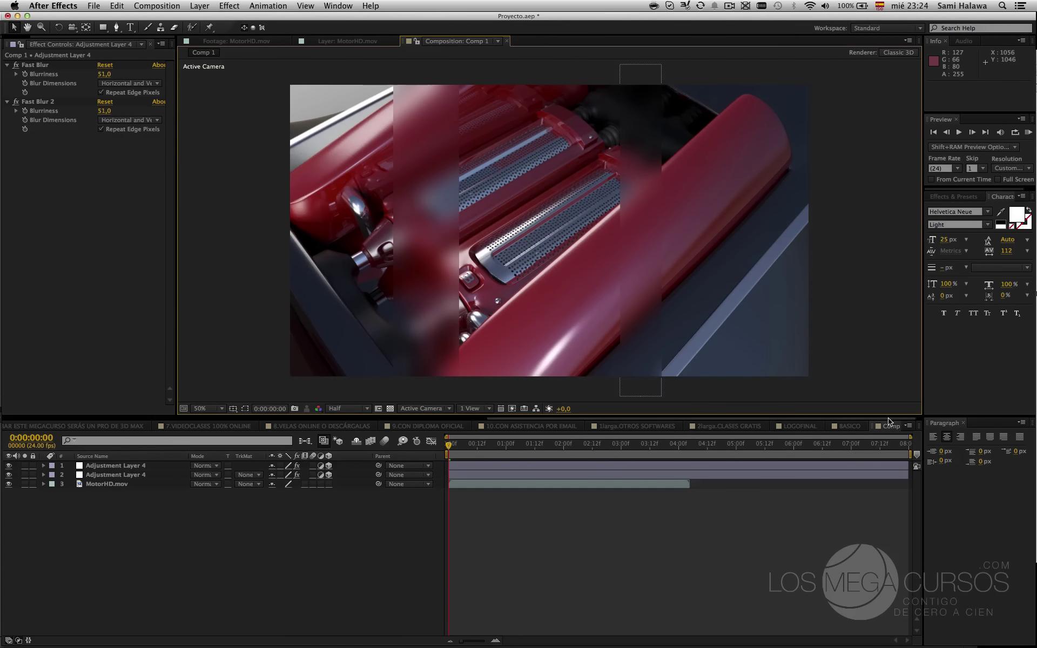
# - Return to BASICO, then examine the finished LOGOFINAL composition at 0:00:05:02
pyautogui.moveTo(888, 418); pyautogui.dragTo(903, 424)
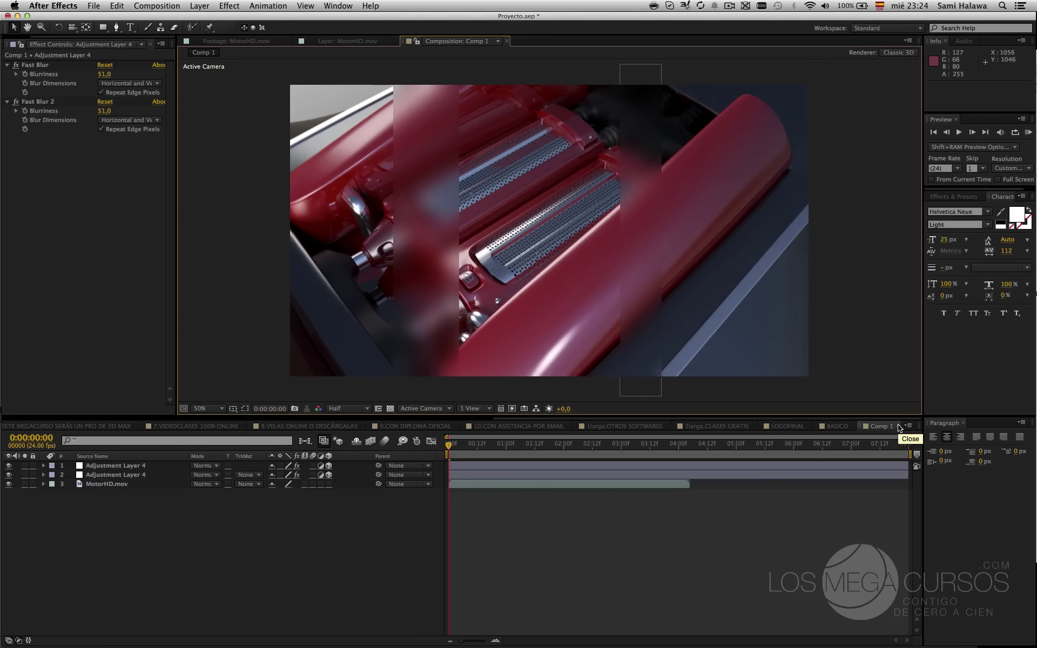
pyautogui.click(847, 427)
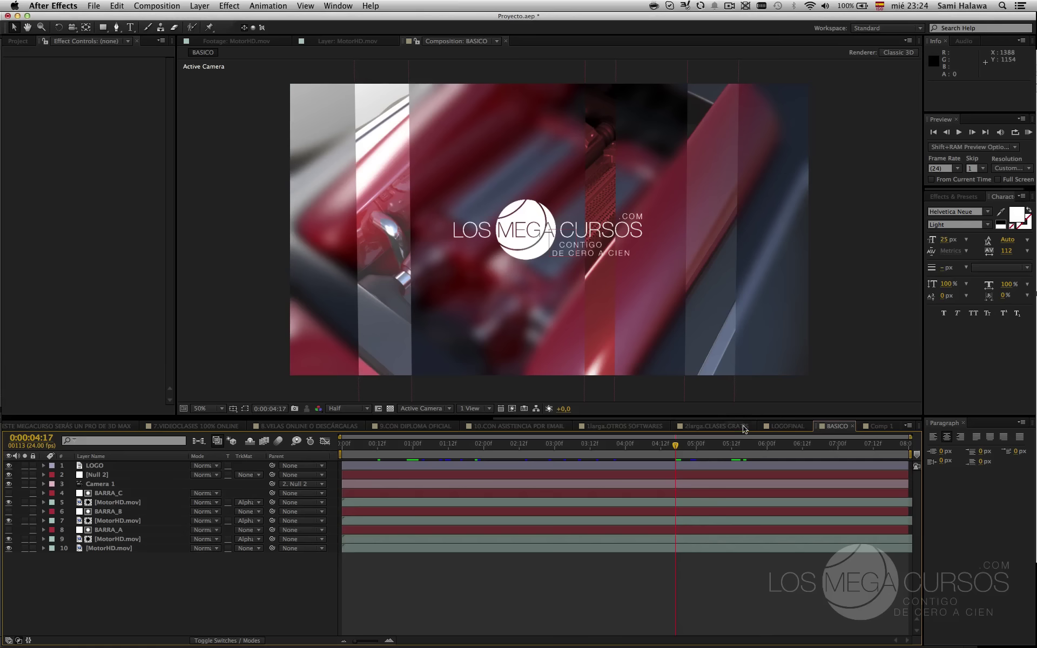
pyautogui.click(778, 428)
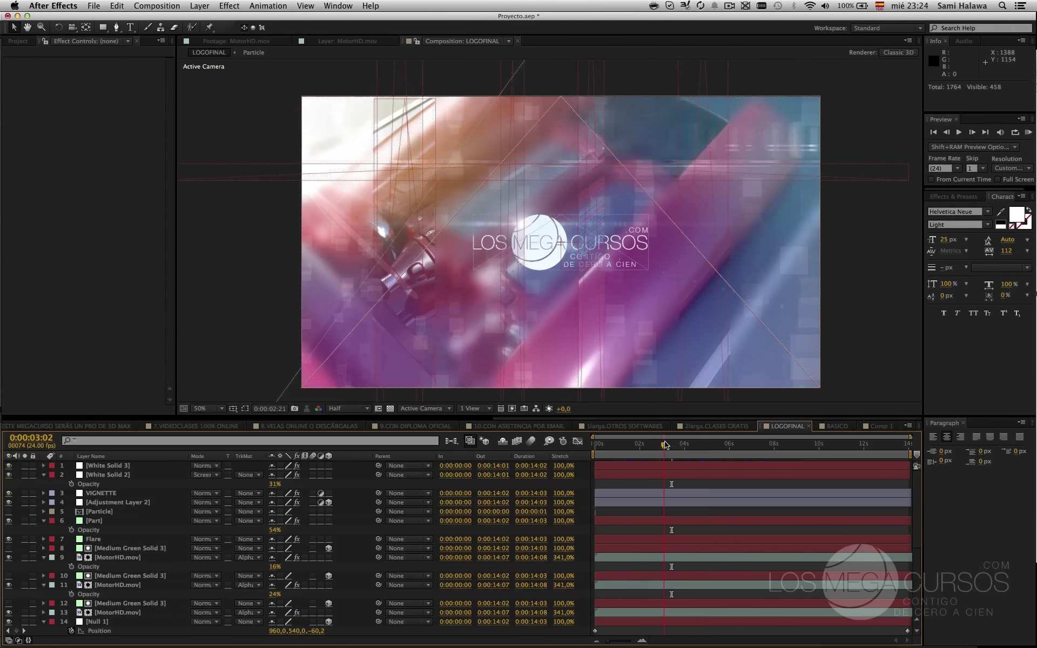
pyautogui.click(708, 443)
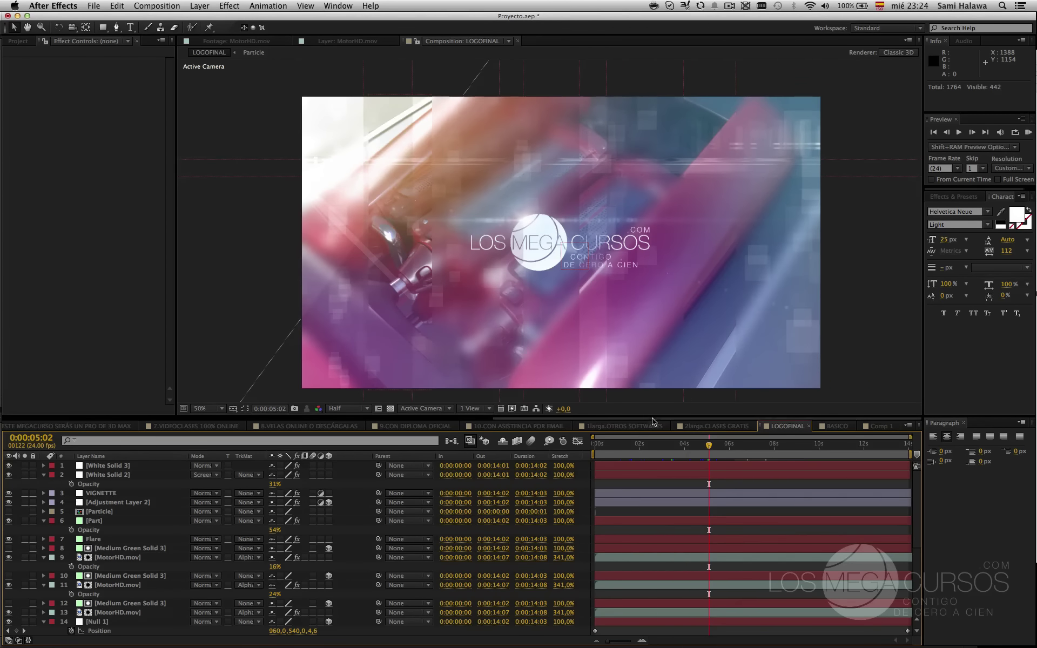
# - In the 2larga.CLASES GRATIS composition, solo and unsolo the Part layer to examine its particle squares against the full image
pyautogui.click(696, 426)
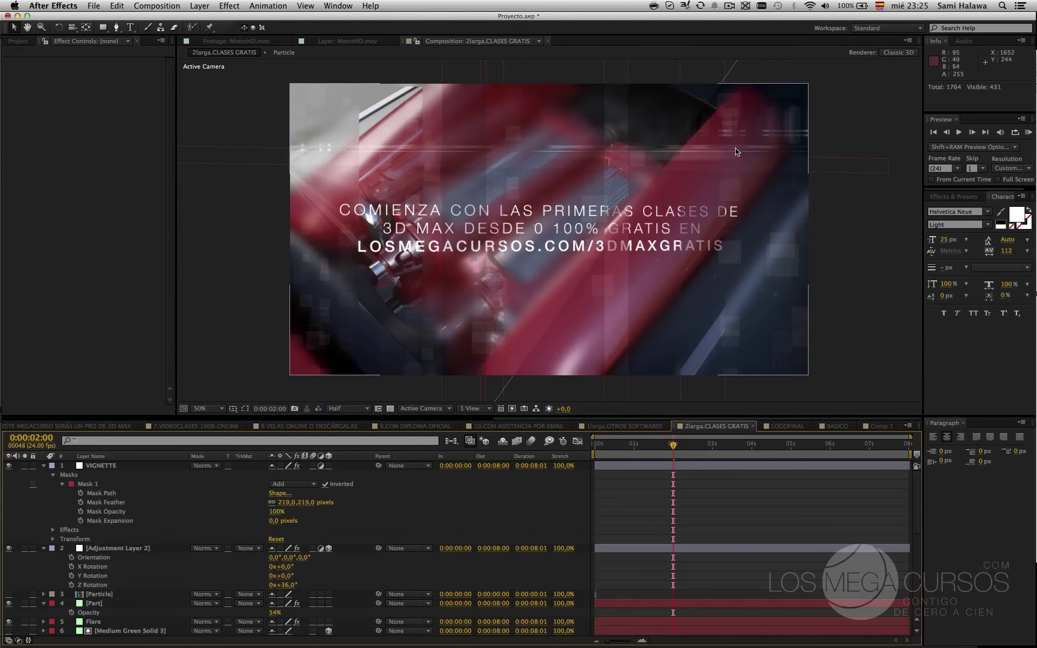
pyautogui.scroll(-3, 83, 547)
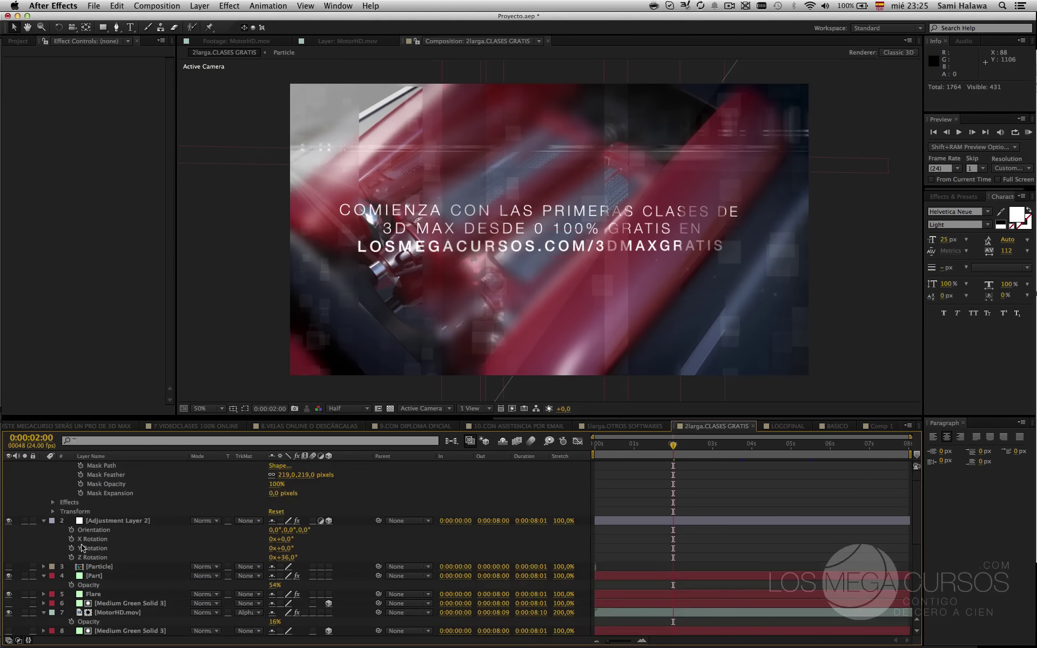
pyautogui.scroll(-1, 81, 551)
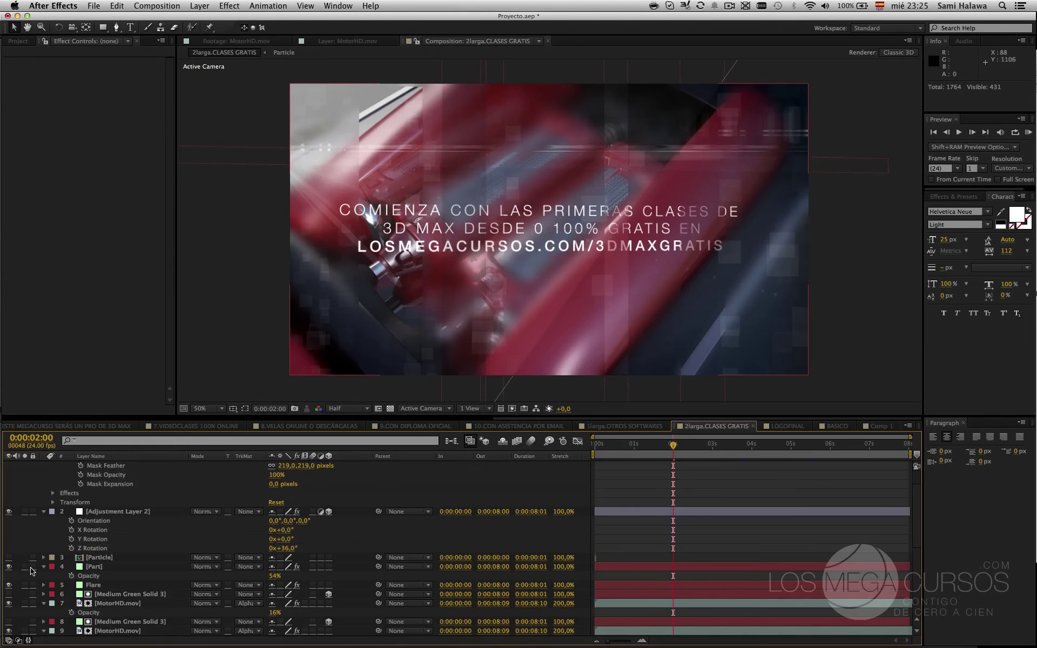
pyautogui.click(25, 567)
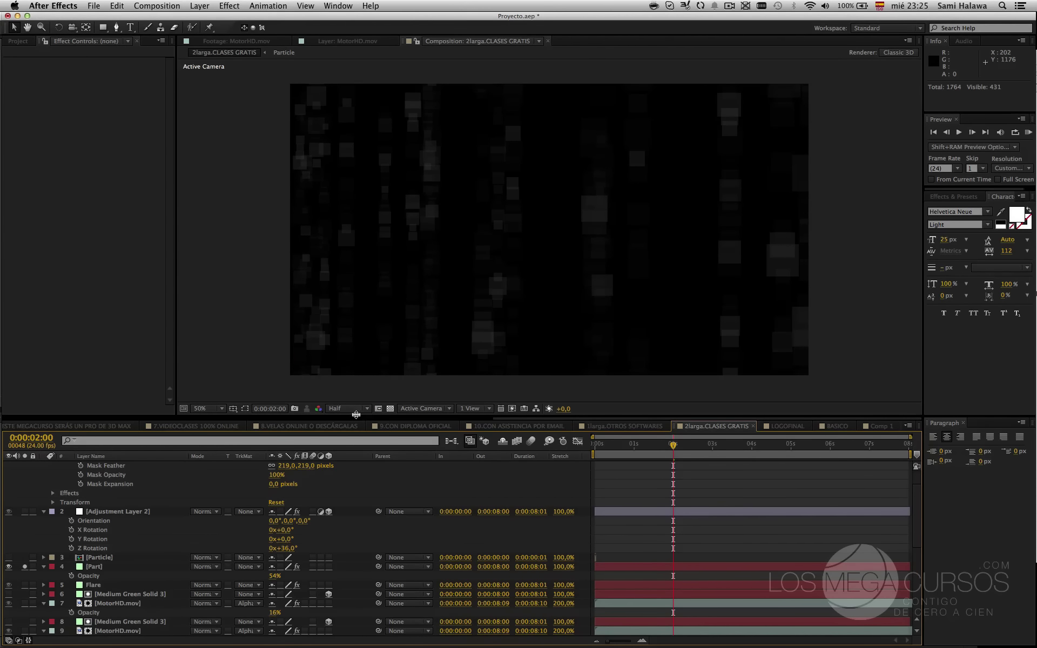
pyautogui.click(25, 567)
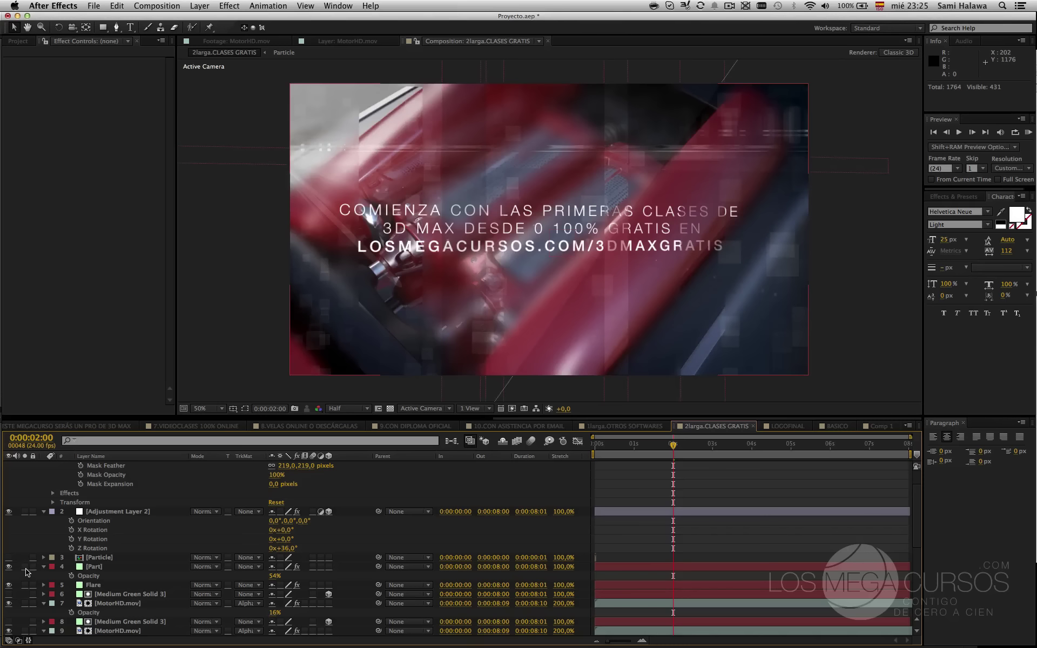
pyautogui.click(25, 567)
pyautogui.click(25, 567)
pyautogui.click(25, 567)
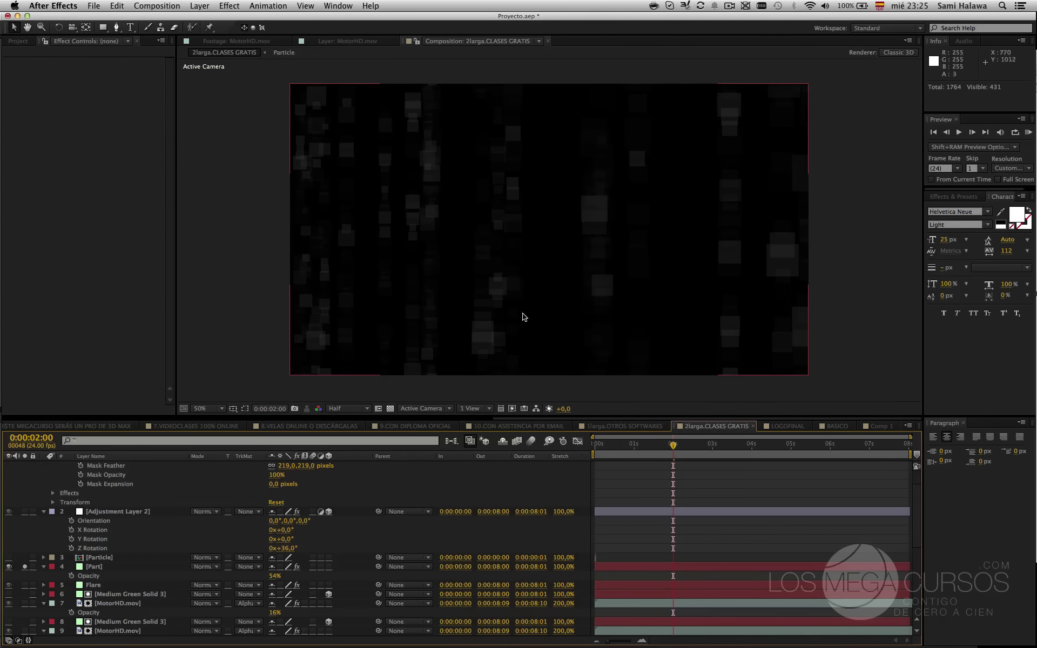
pyautogui.click(25, 567)
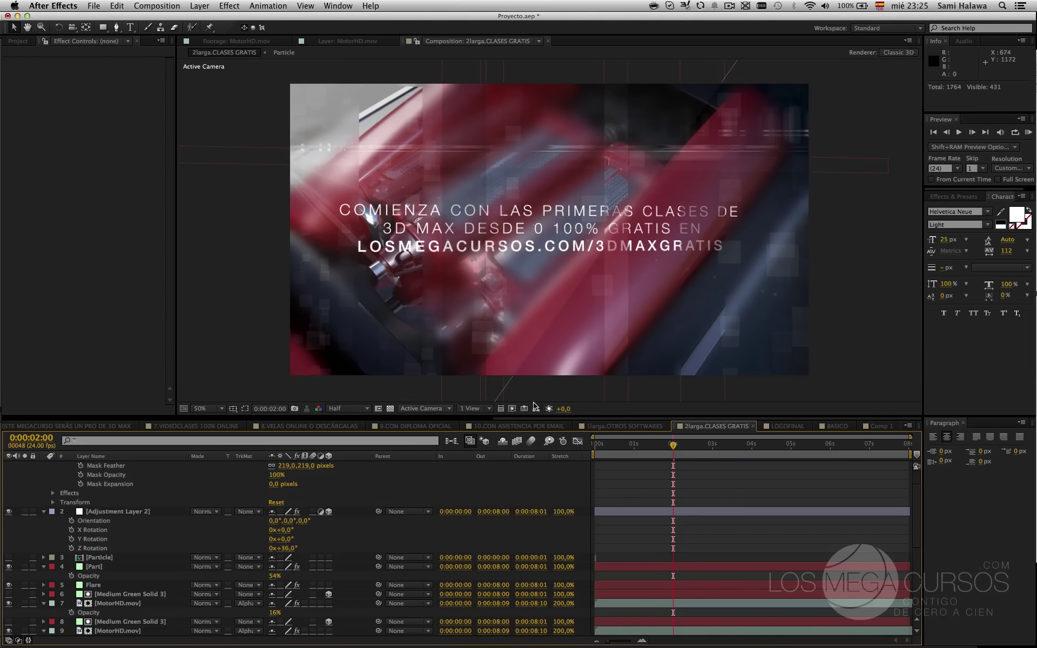
# - In BASICO, create a white 1920 x 1080 px solid named FORM above all layers and deselect it
pyautogui.click(836, 427)
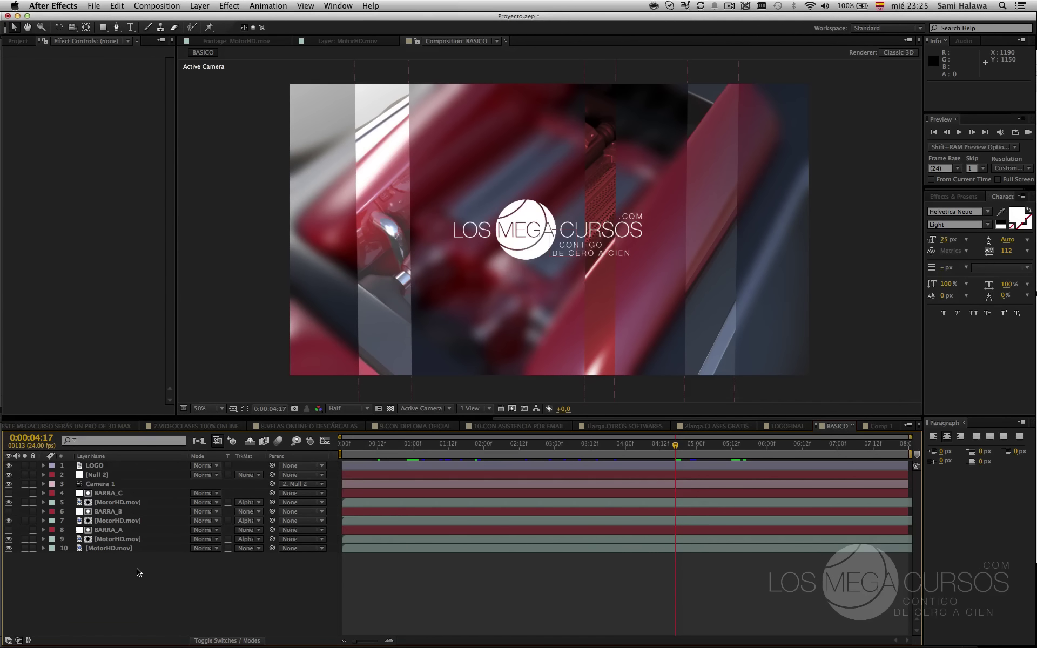
pyautogui.press('super+y')
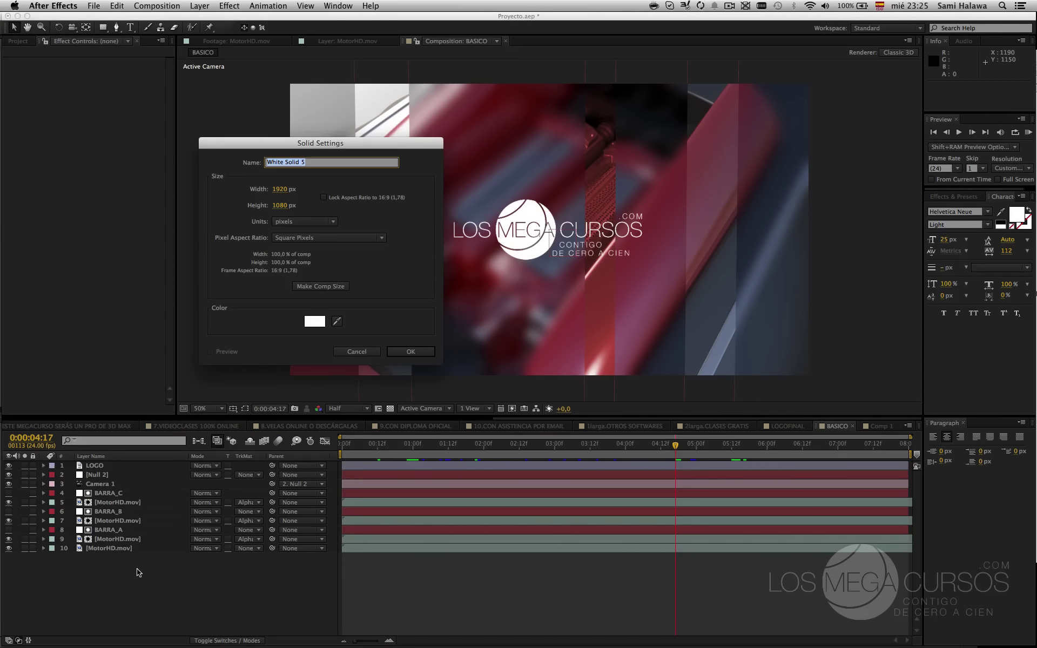
pyautogui.write('FORM')
pyautogui.press('Return')
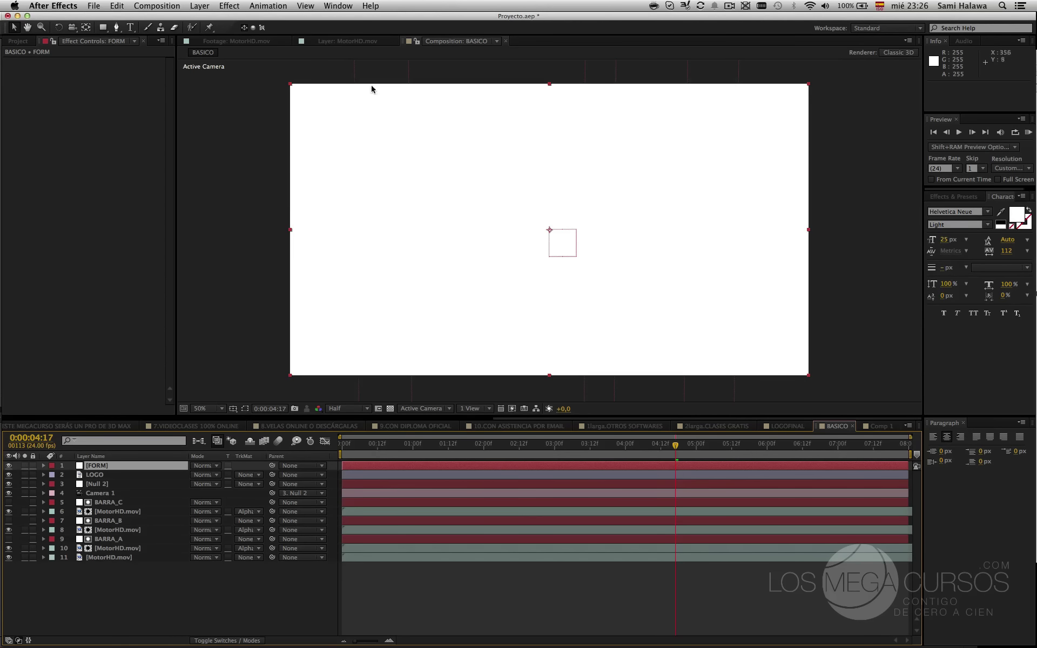
pyautogui.click(261, 211)
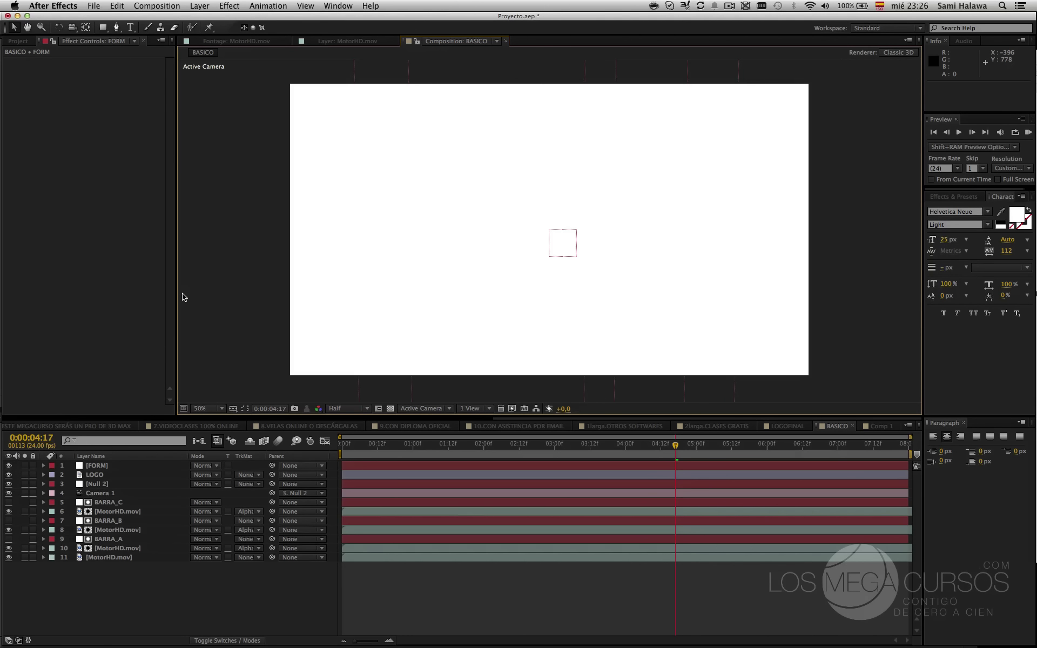
# - Switch to Finder and open the Render folder on PUNTITOS under Megacursos > After Effects > Megacurso Form > Form
pyautogui.moveTo(1034, 497)
pyautogui.press('F11')
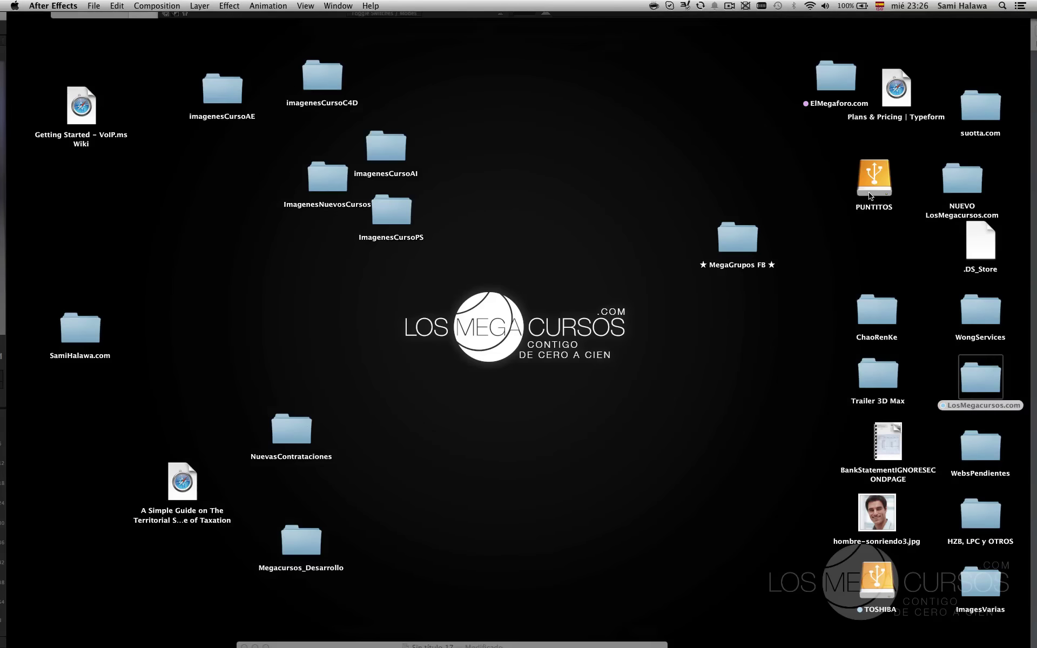
pyautogui.doubleClick(871, 196)
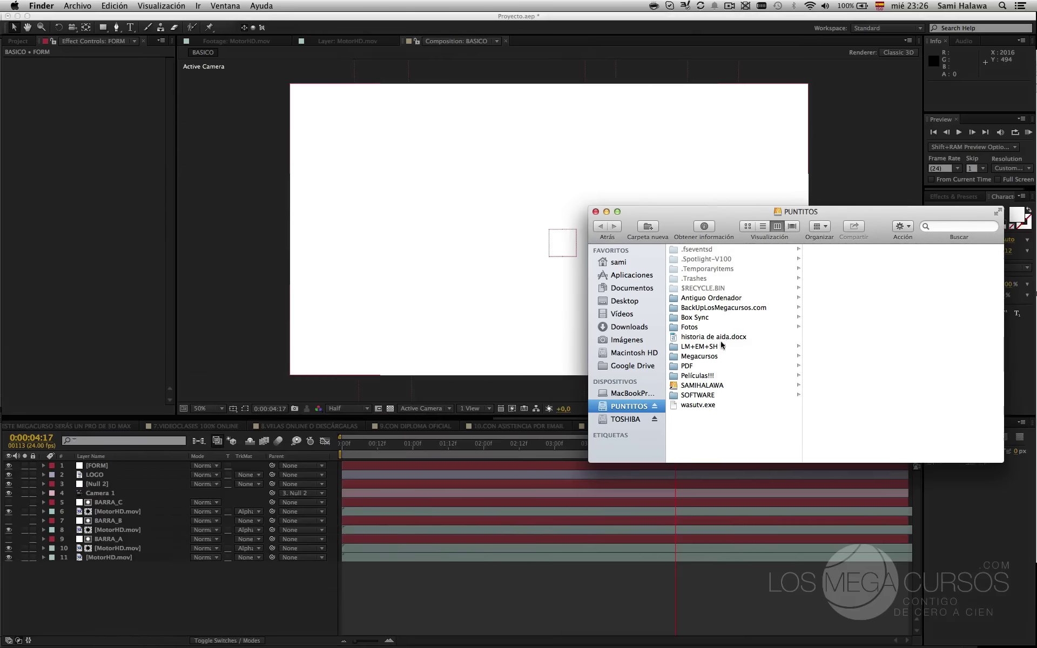
pyautogui.click(699, 356)
pyautogui.moveTo(749, 216); pyautogui.dragTo(482, 241)
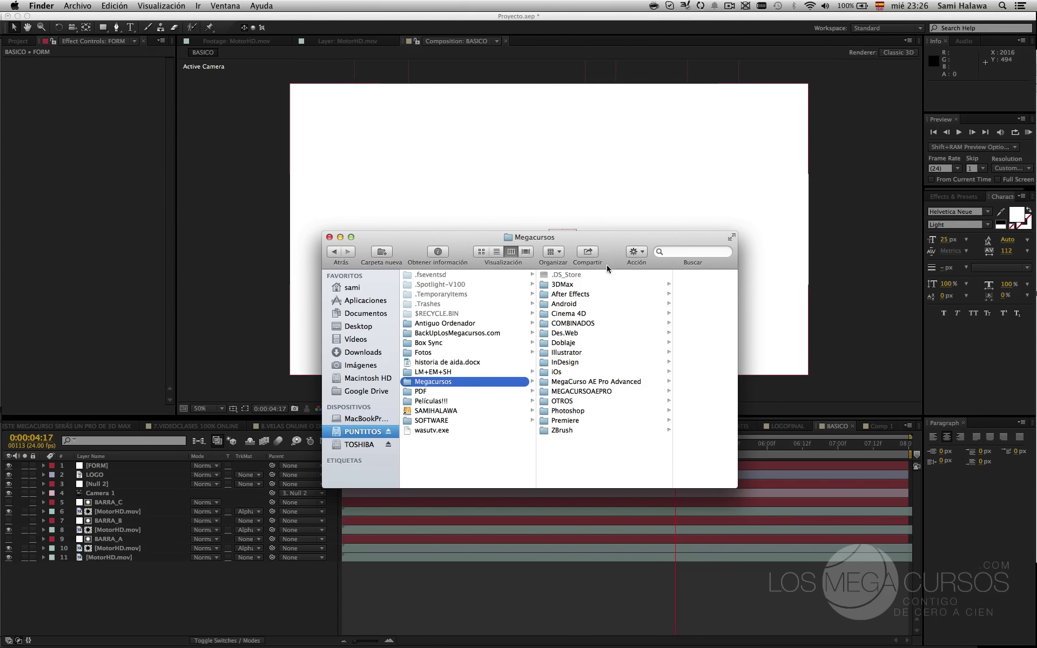
pyautogui.click(594, 294)
pyautogui.moveTo(616, 254); pyautogui.dragTo(434, 268)
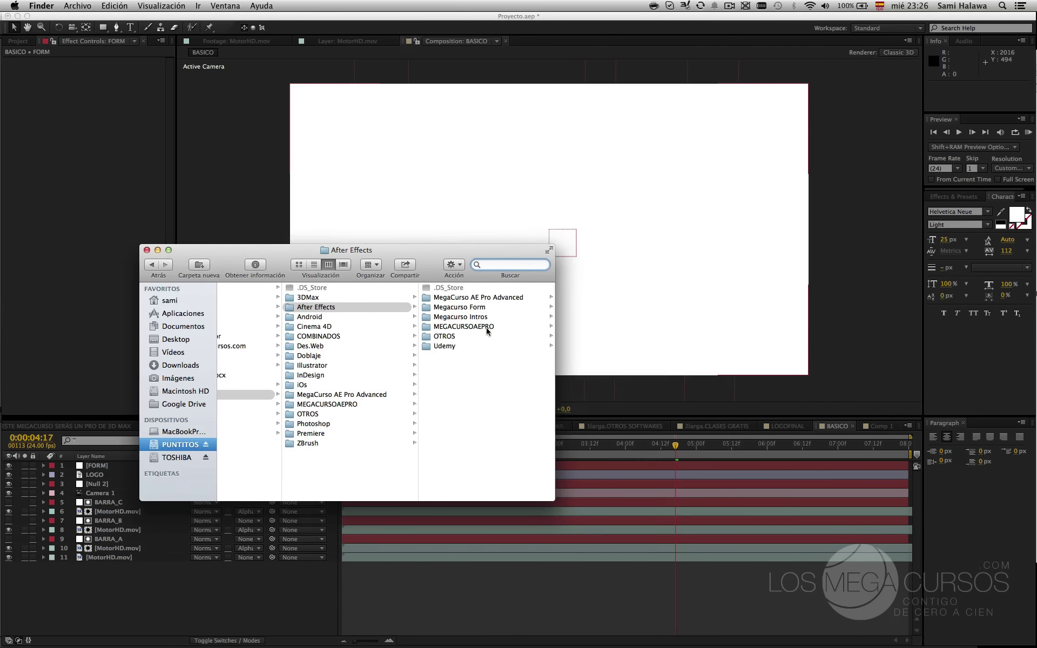
pyautogui.click(481, 307)
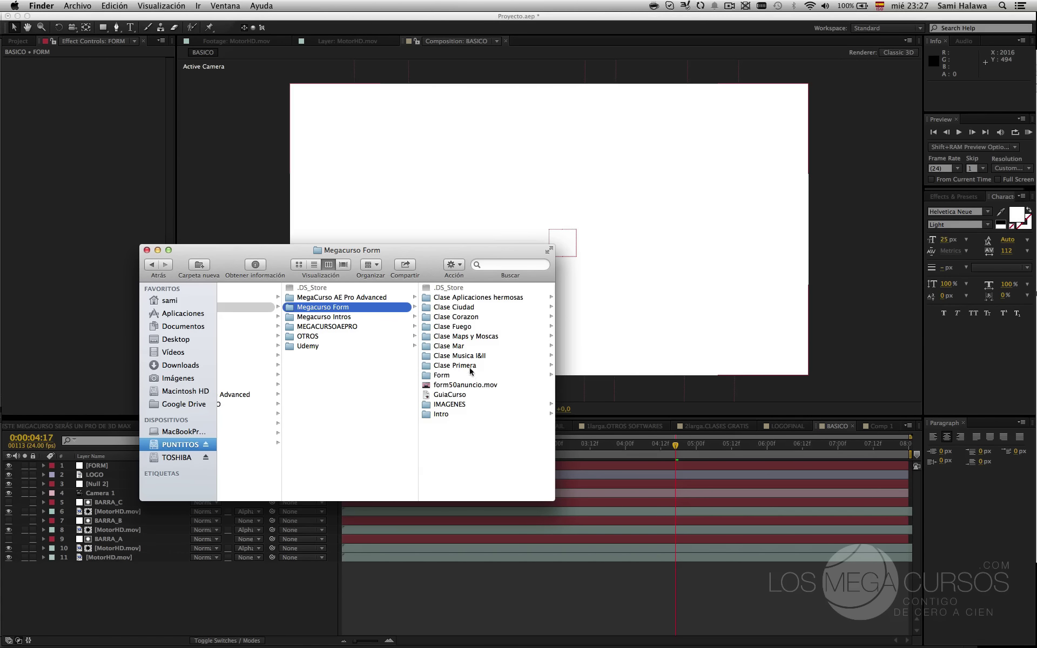
pyautogui.click(464, 377)
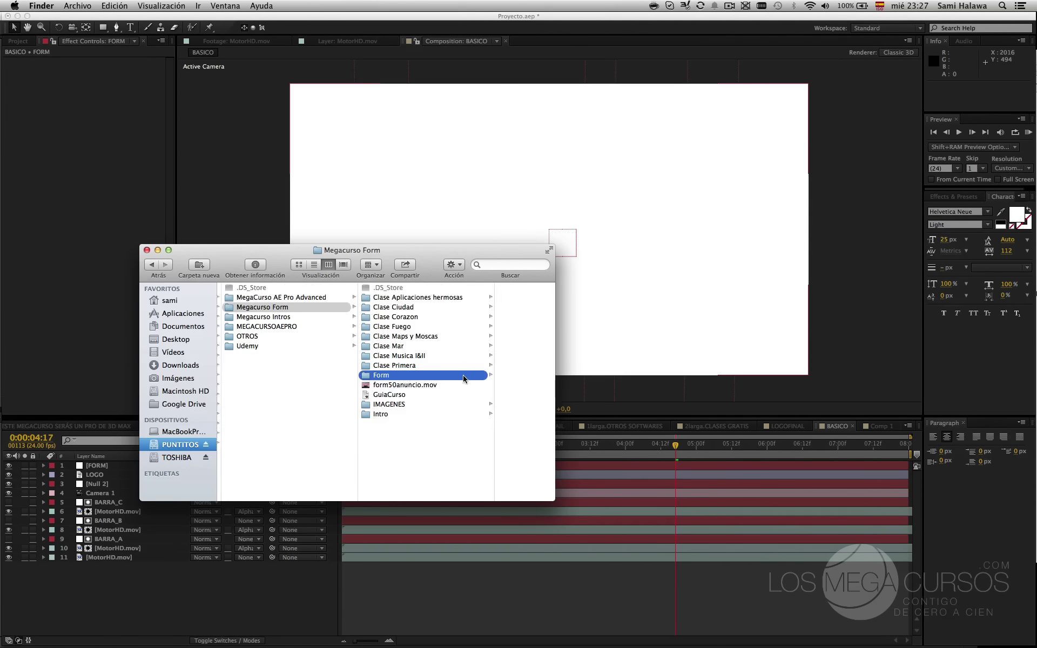
pyautogui.scroll(-5, 503, 346)
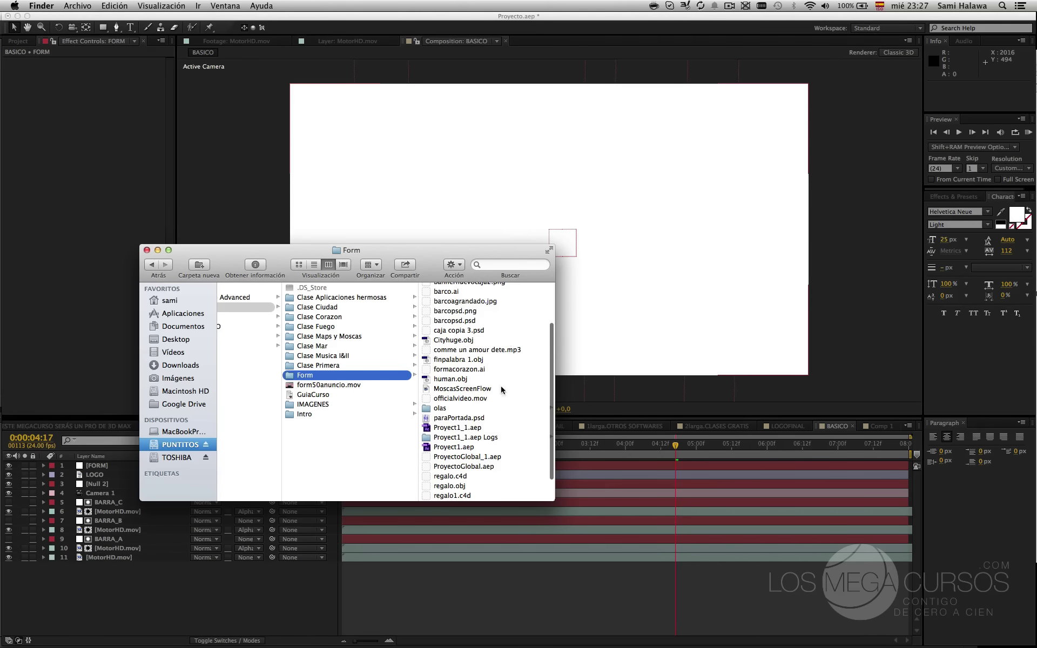
pyautogui.scroll(-3, 488, 380)
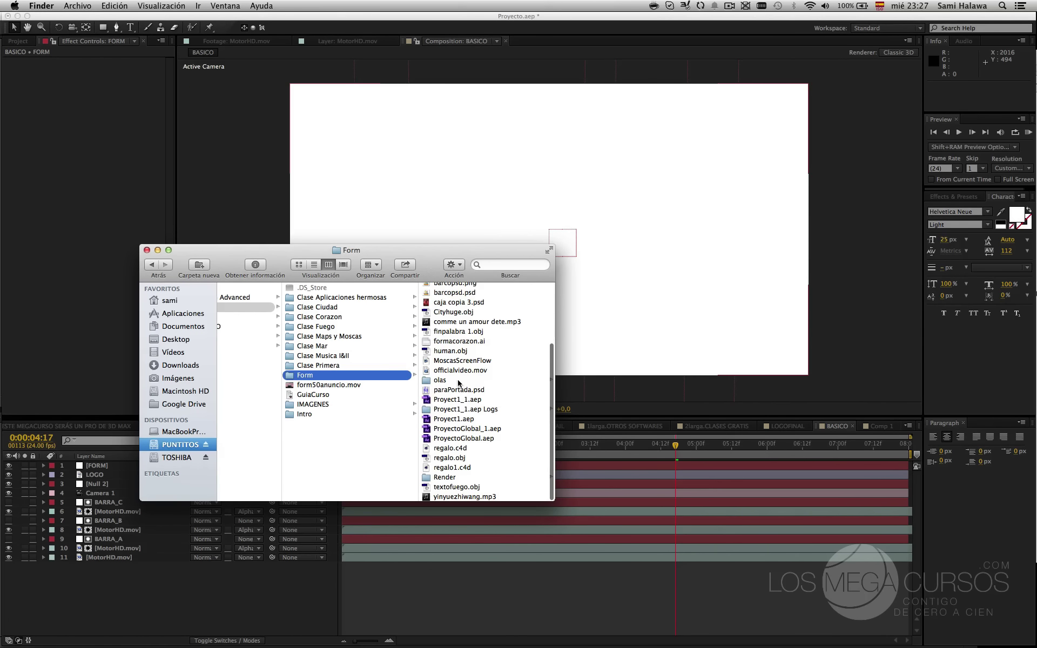
pyautogui.click(454, 478)
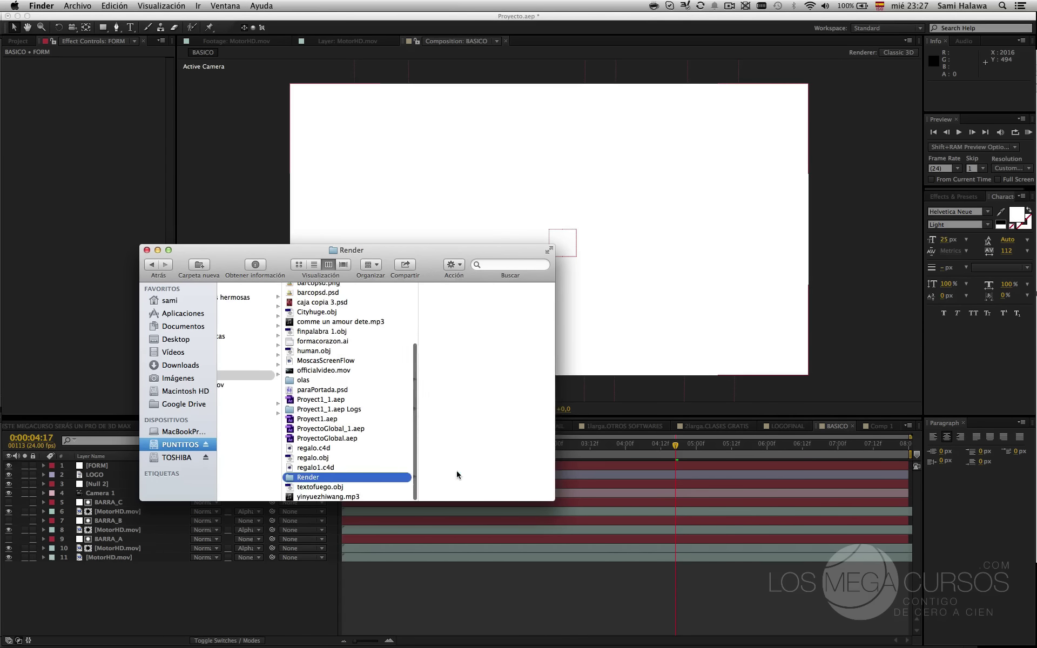
# - Browse the rendered movies in the Render folder for the FINAL clips
pyautogui.scroll(-3, 465, 397)
pyautogui.scroll(8, 465, 396)
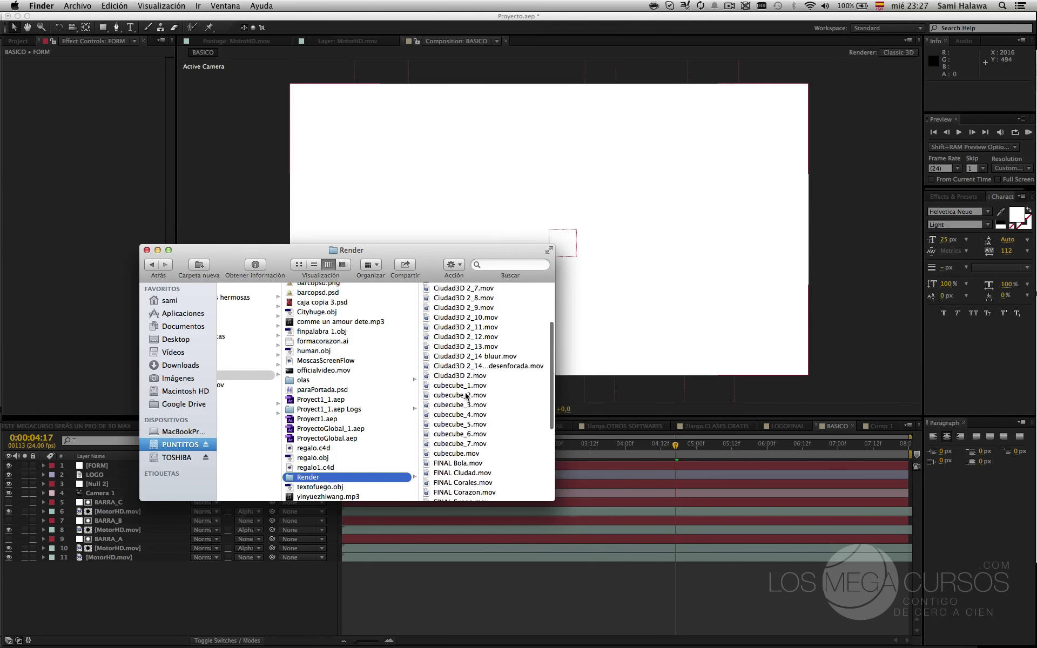
pyautogui.scroll(-5, 465, 395)
pyautogui.scroll(-4, 466, 397)
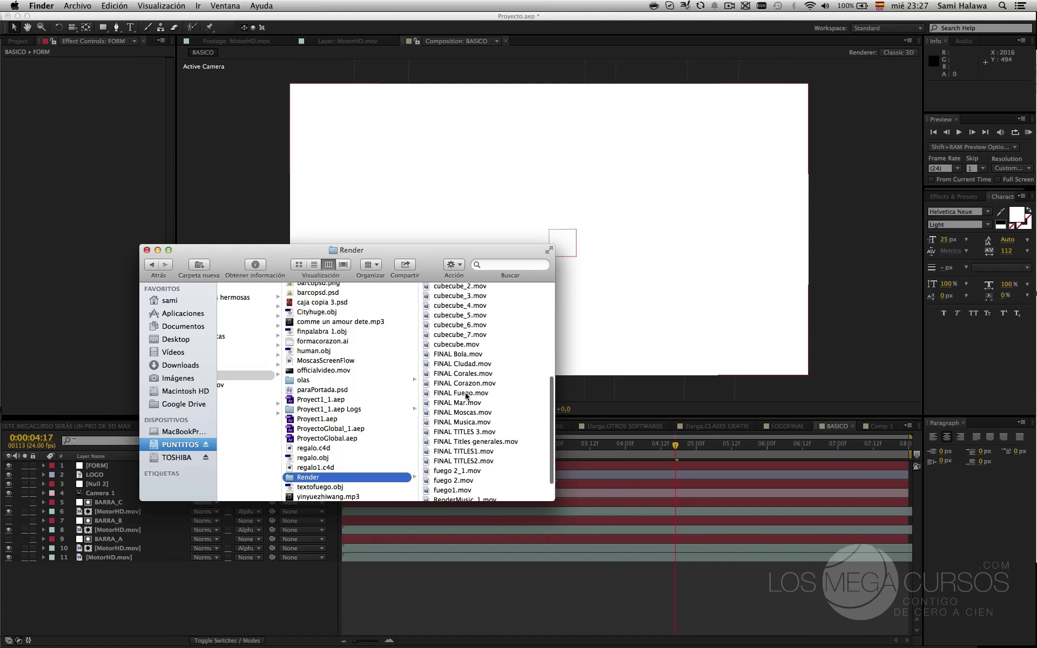
pyautogui.rightClick(471, 435)
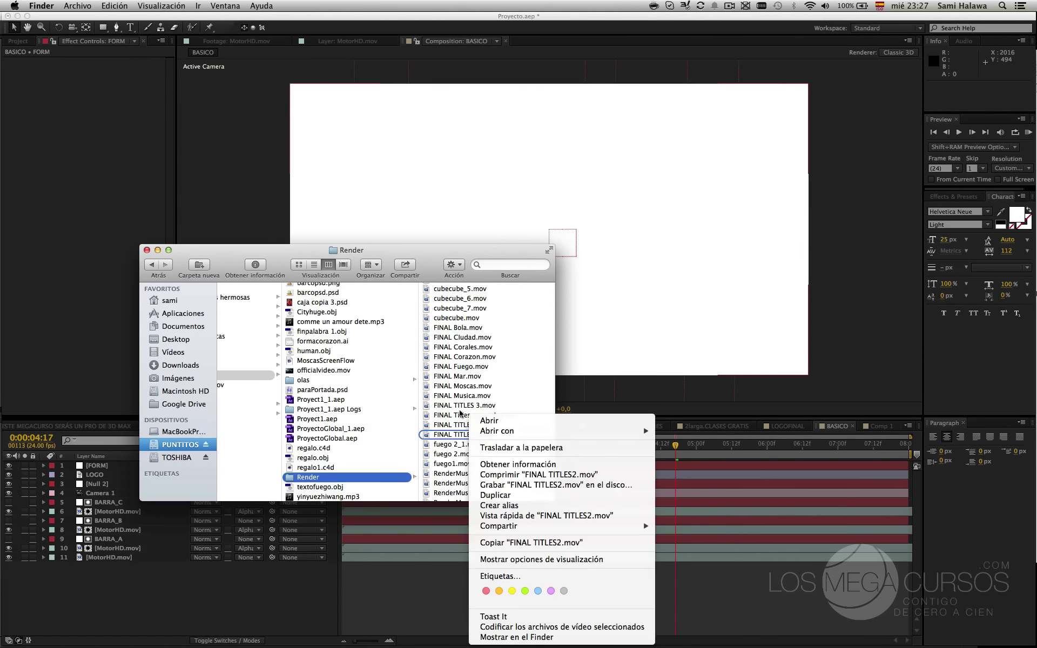
pyautogui.click(456, 398)
pyautogui.click(468, 338)
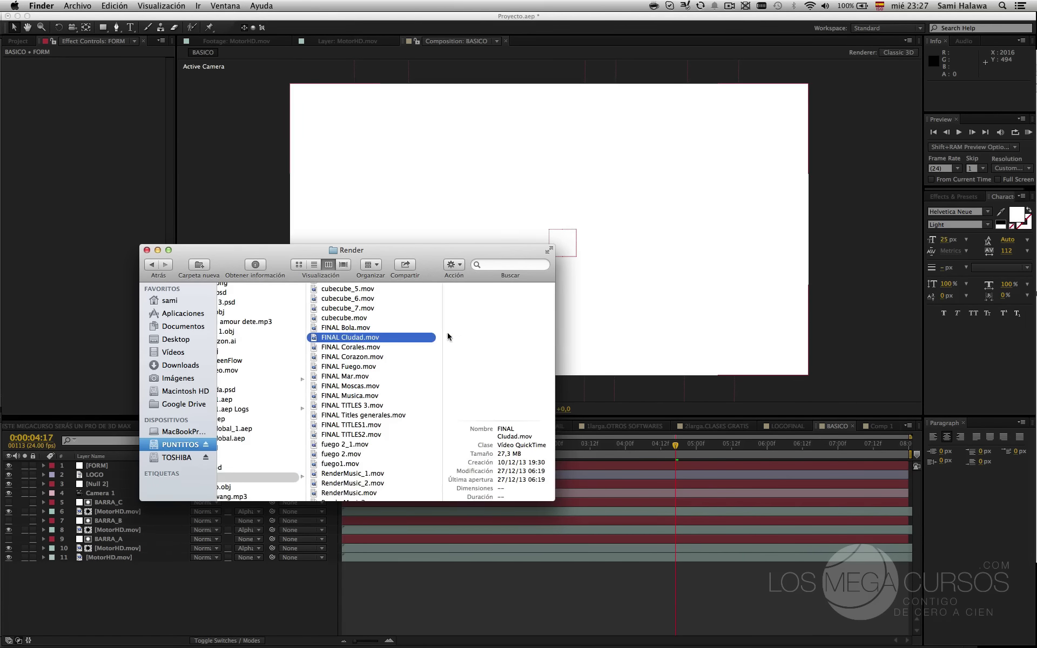
pyautogui.press('Up')
pyautogui.click(374, 357)
pyautogui.click(372, 337)
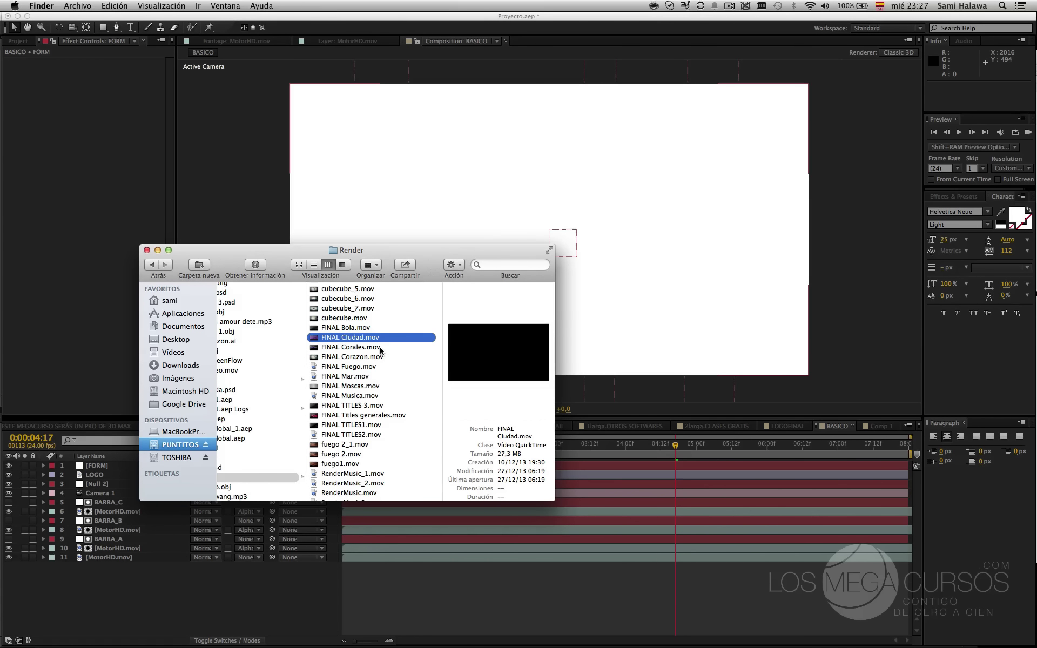
# - Preview FINAL Corales.mov, skim its coral-like particle strands, and close the preview
pyautogui.click(377, 348)
pyautogui.press('space')
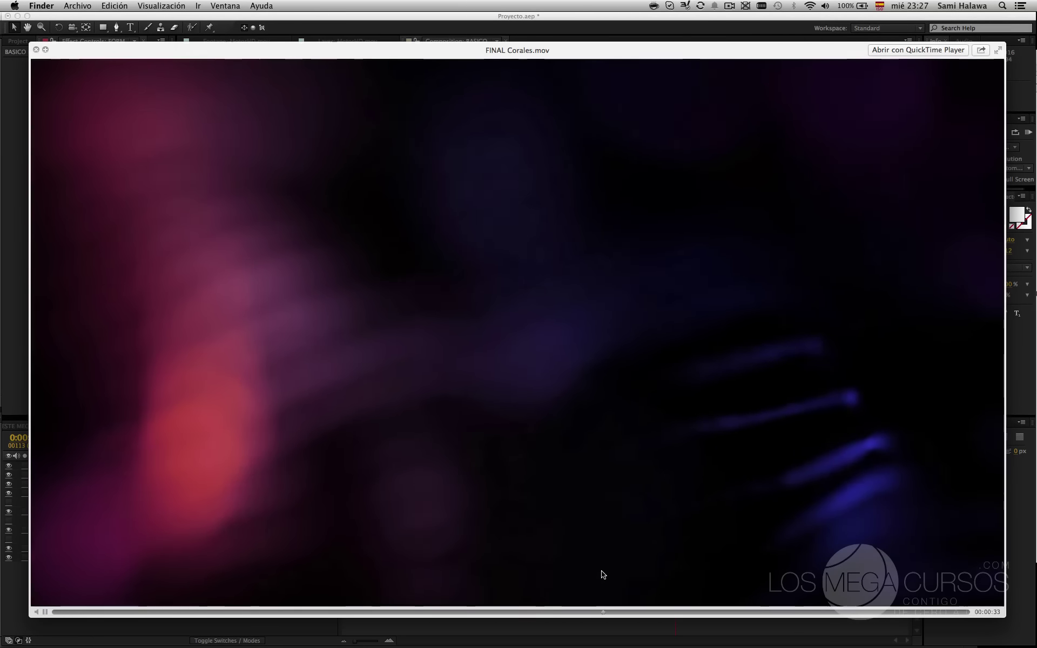
pyautogui.moveTo(602, 572); pyautogui.dragTo(411, 579)
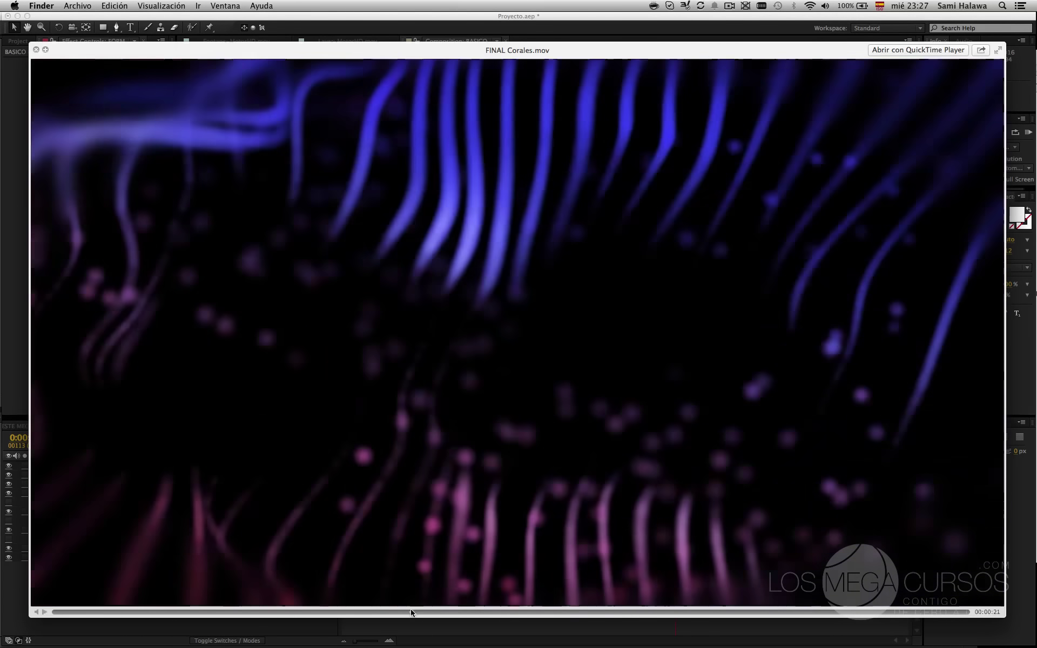
pyautogui.press('space')
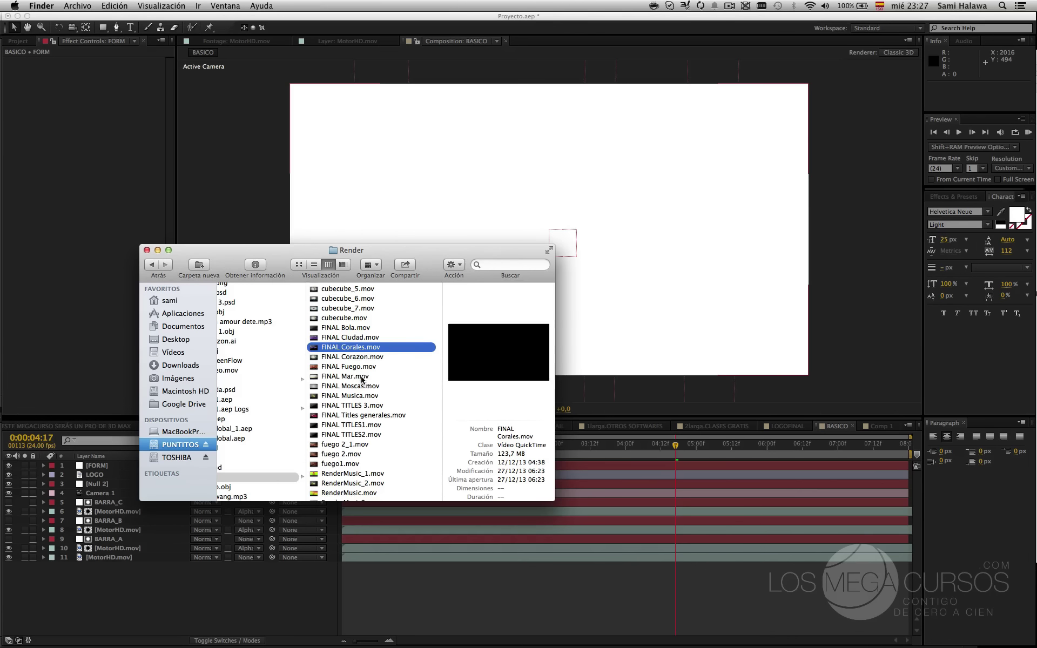
# - Preview FINAL Fuego.mov, skip ahead to the burning letters, and close the preview
pyautogui.click(374, 367)
pyautogui.press('space')
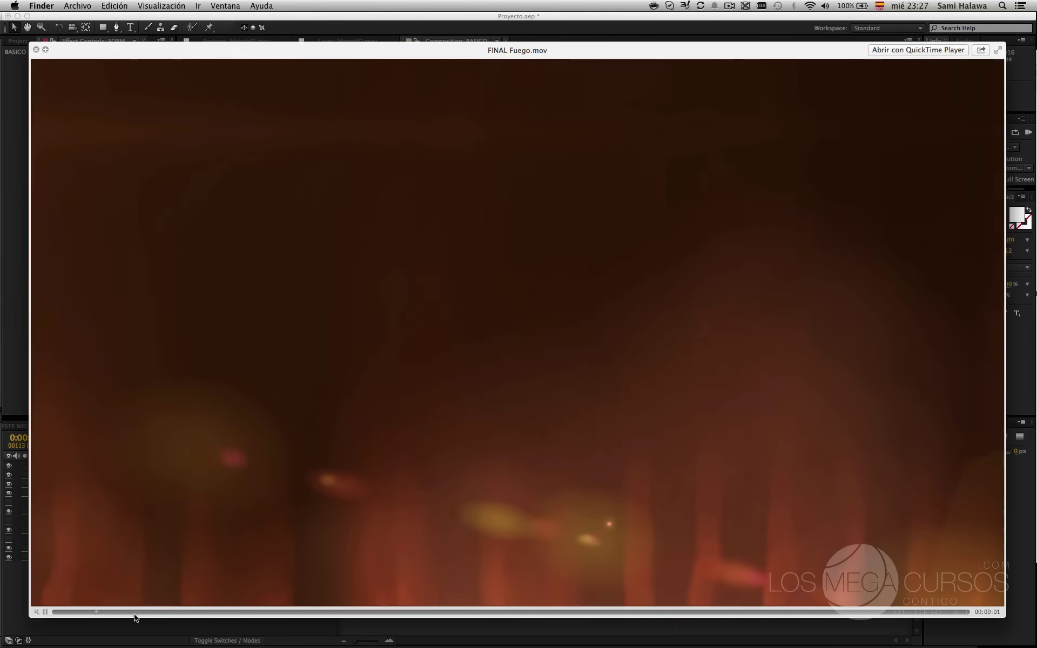
pyautogui.click(233, 612)
pyautogui.moveTo(234, 616); pyautogui.dragTo(336, 609)
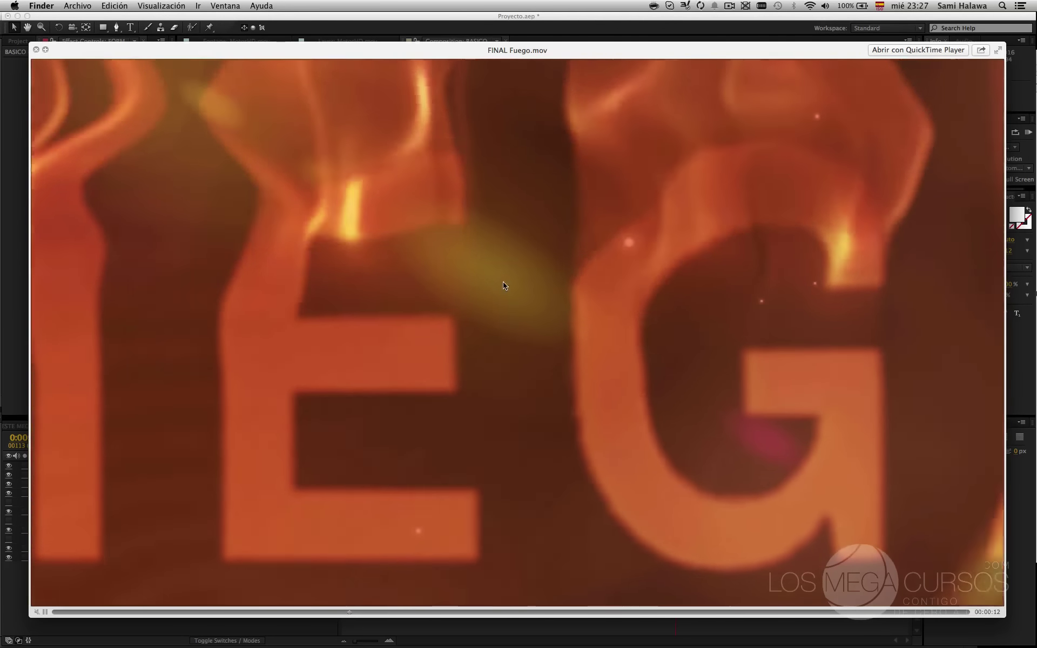
pyautogui.press('space')
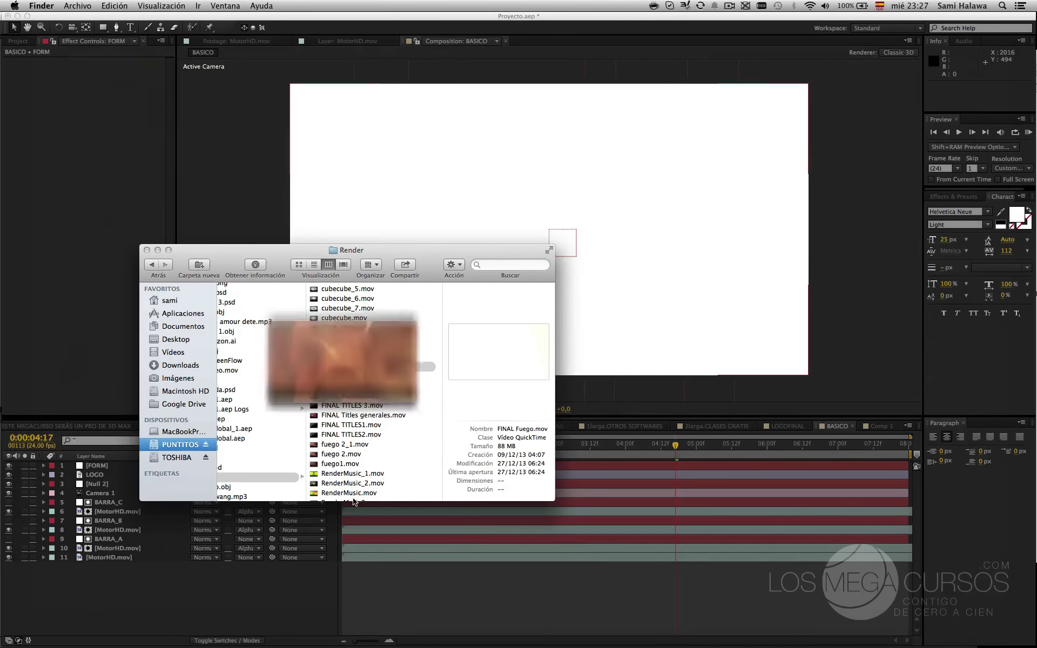
# - Preview FINAL Moscas.mov and FINAL Musica.mov one after the other to examine their particle animations
pyautogui.click(367, 386)
pyautogui.press('space')
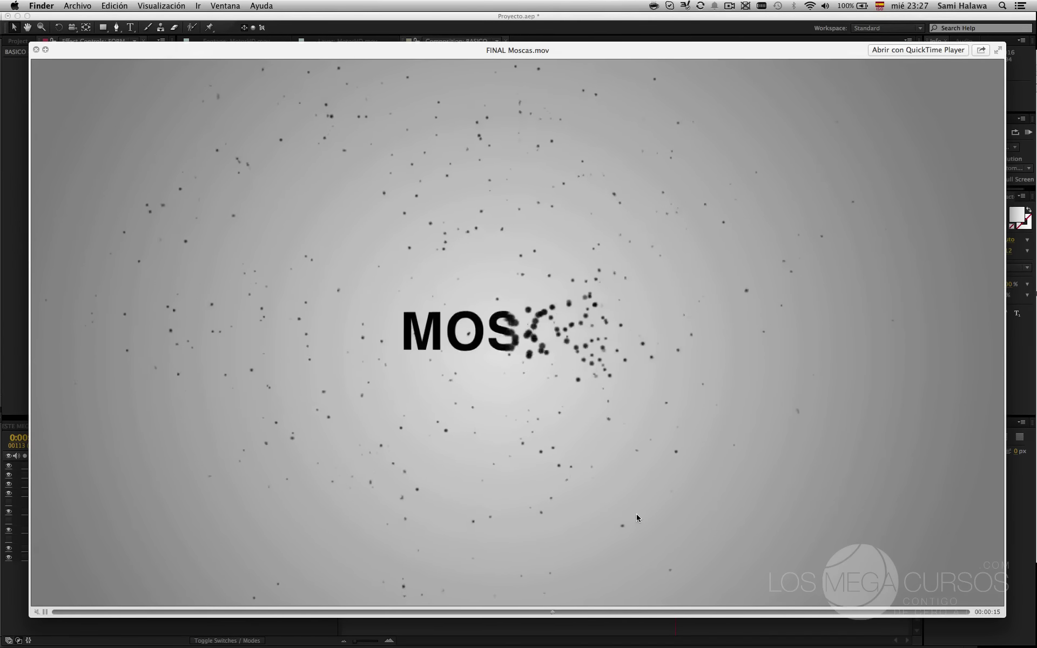
pyautogui.press('space')
pyautogui.click(377, 400)
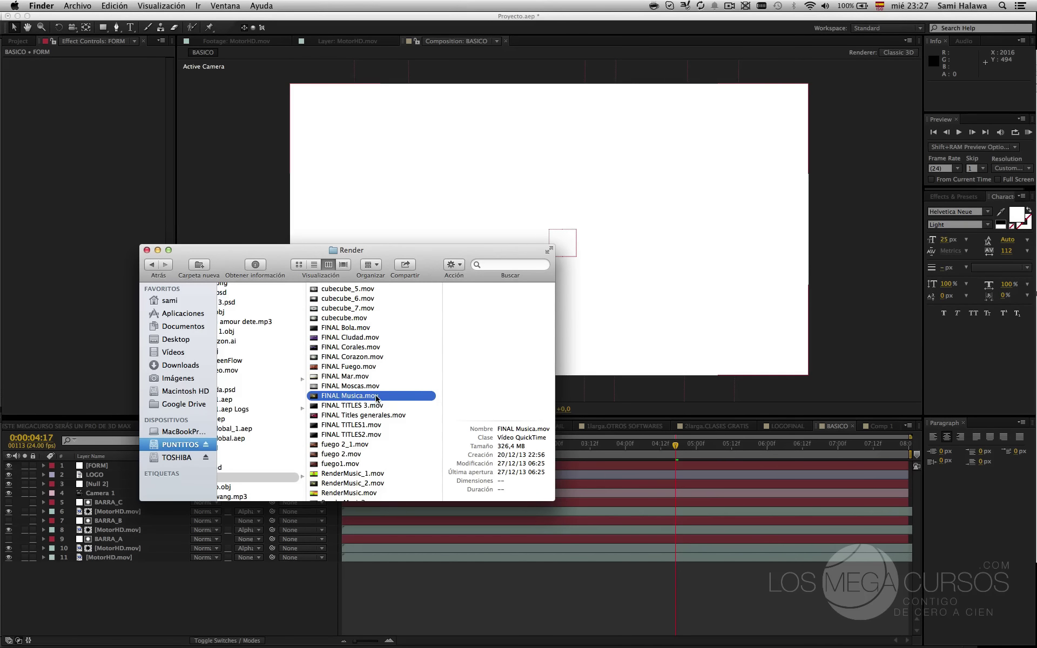
pyautogui.press('space')
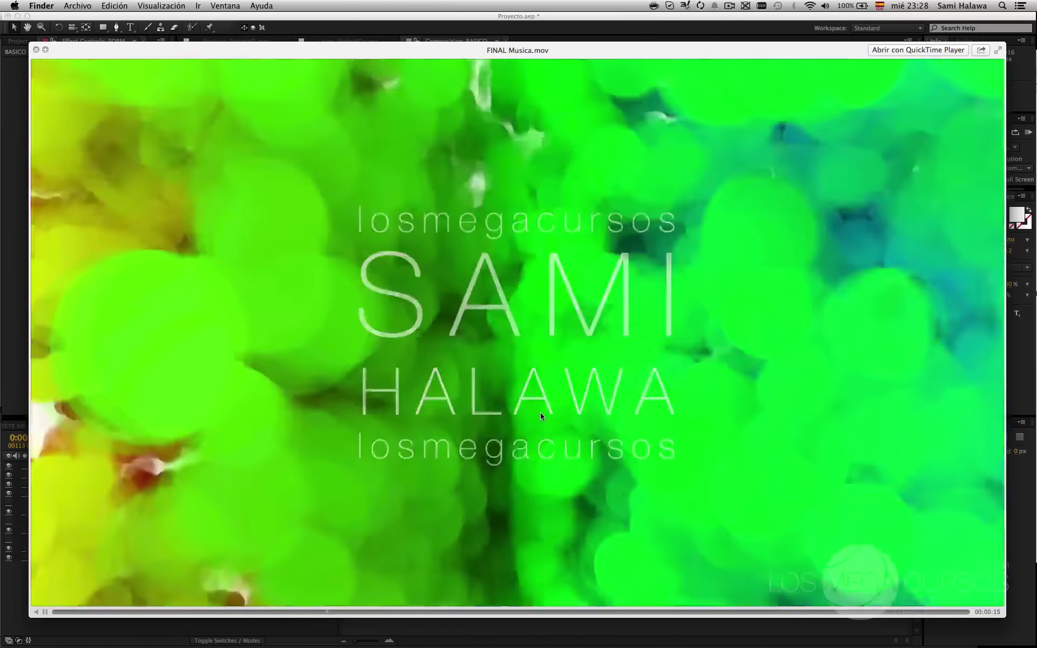
pyautogui.press('space')
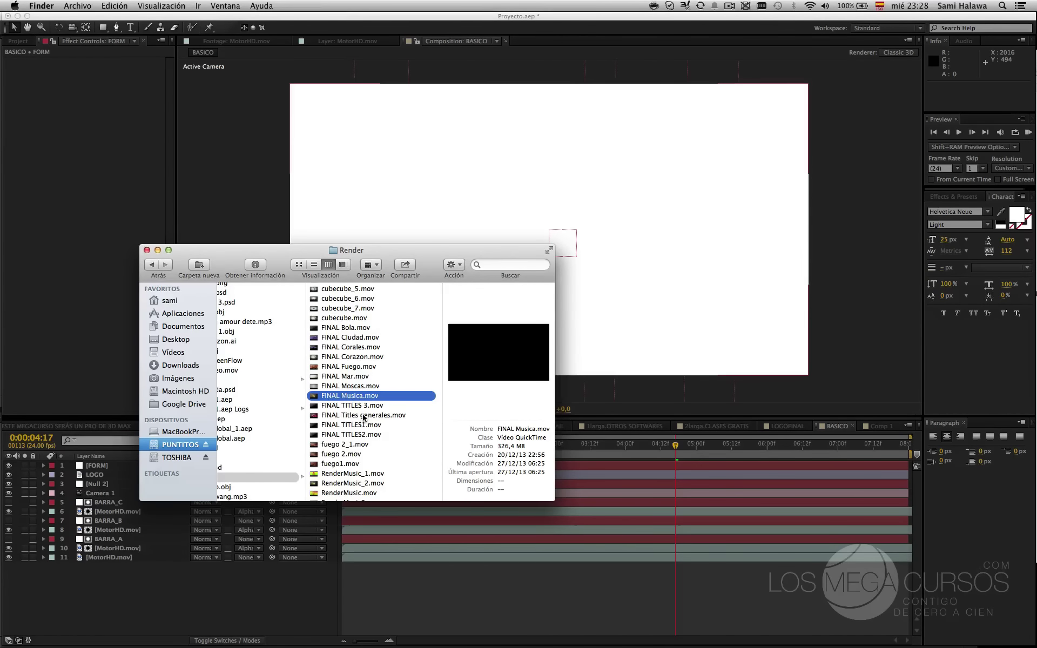
# - Preview FINAL Titles generales.mov, close the Render folder window, and return to the BASICO composition in After Effects
pyautogui.click(363, 416)
pyautogui.press('space')
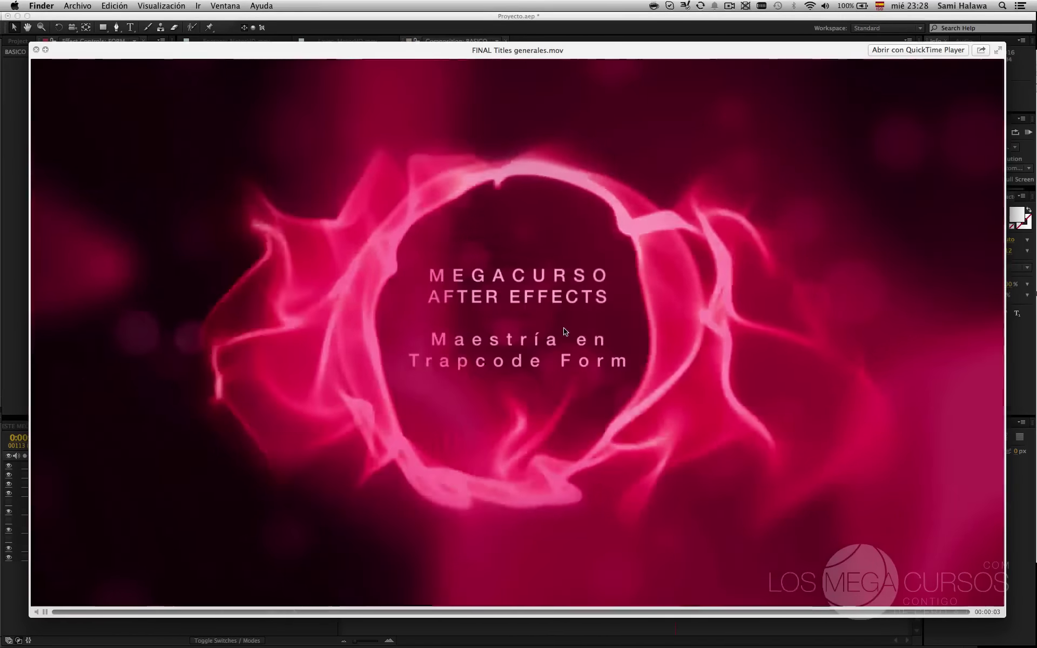
pyautogui.press('space')
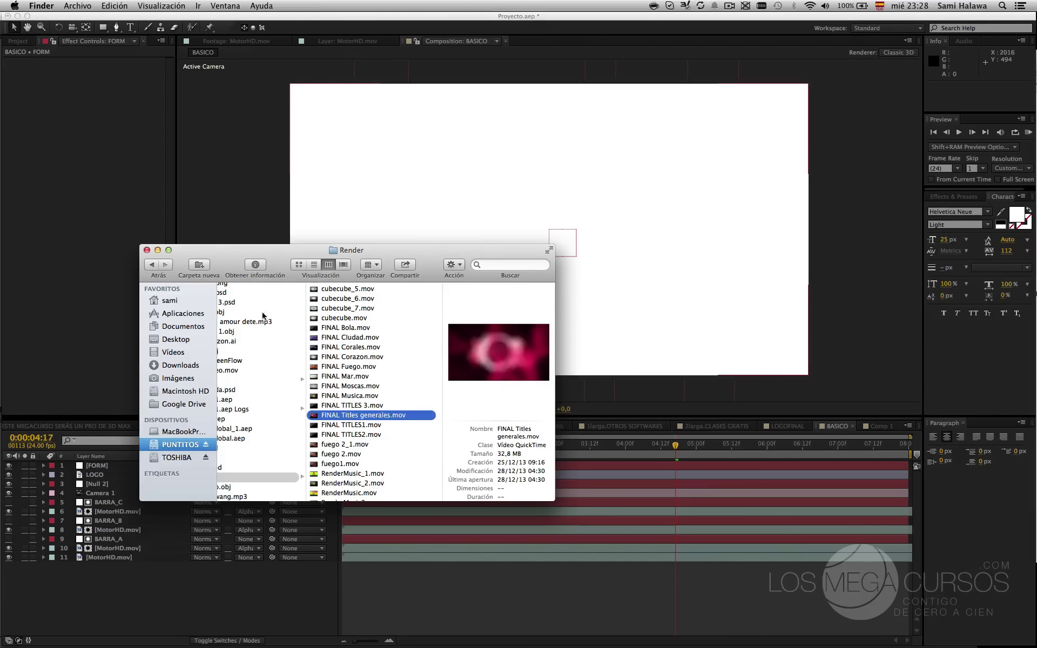
pyautogui.click(146, 250)
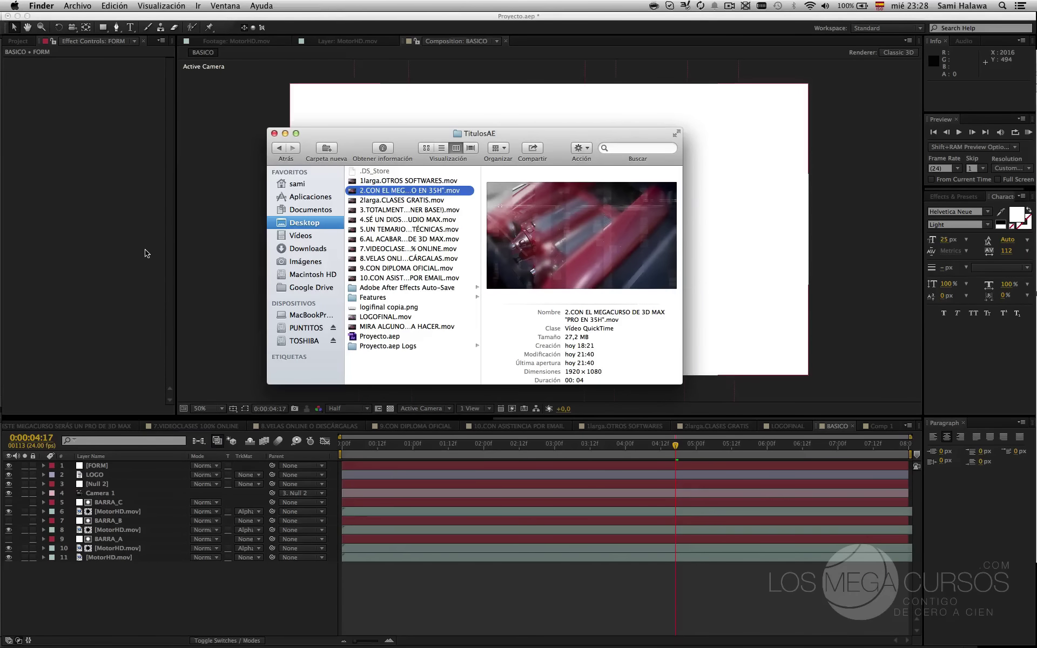
pyautogui.click(241, 170)
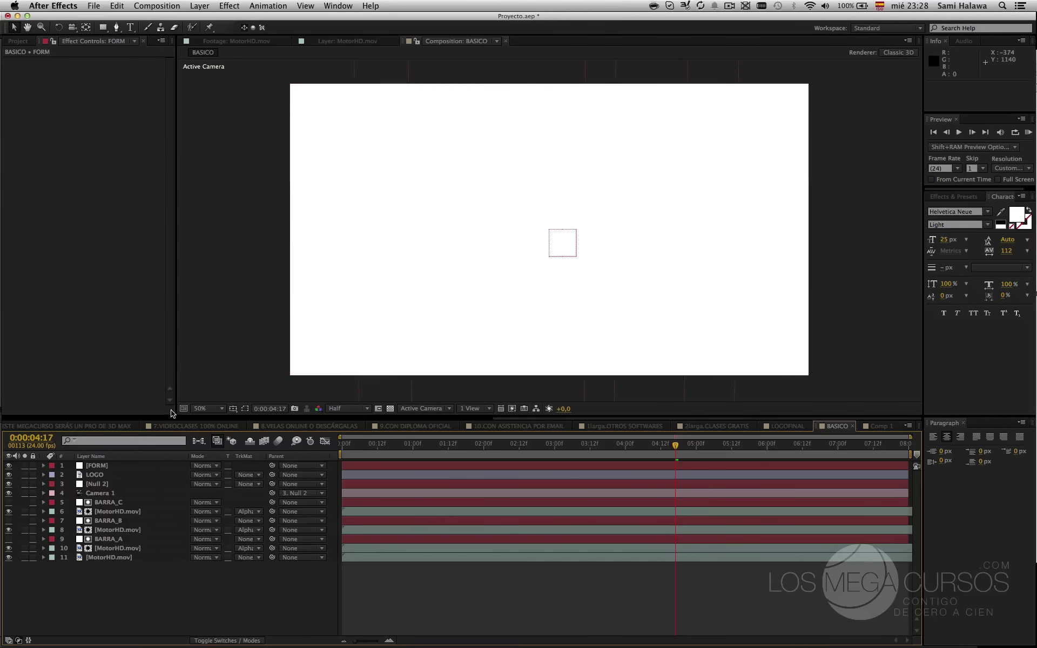
# - Apply the Trapcode Form effect to the FORM layer
pyautogui.click(130, 466)
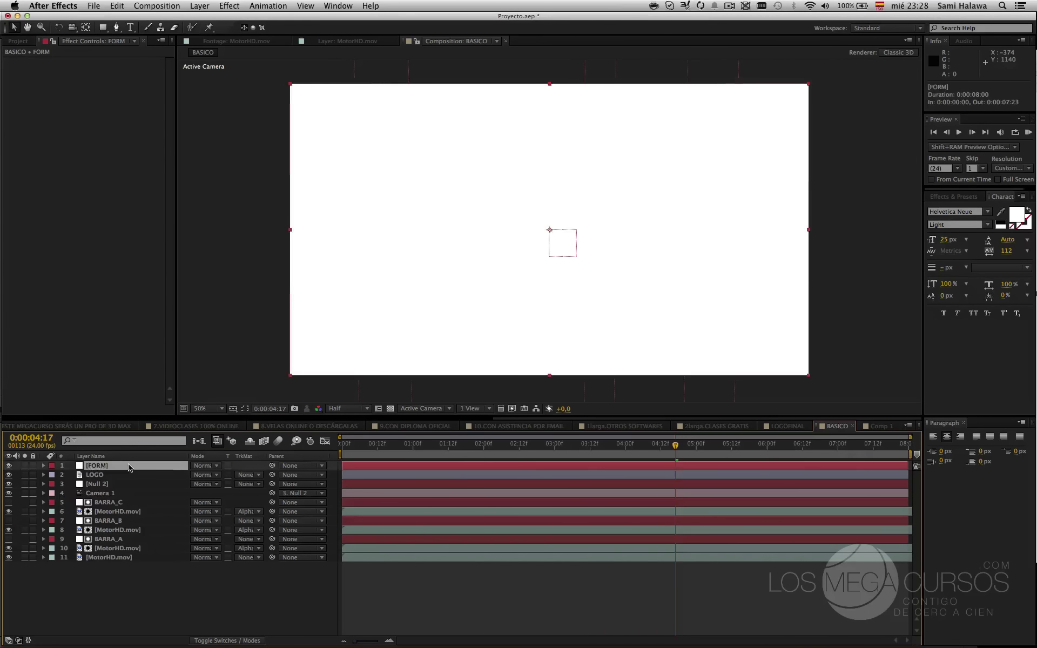
pyautogui.rightClick(55, 176)
pyautogui.moveTo(129, 516)
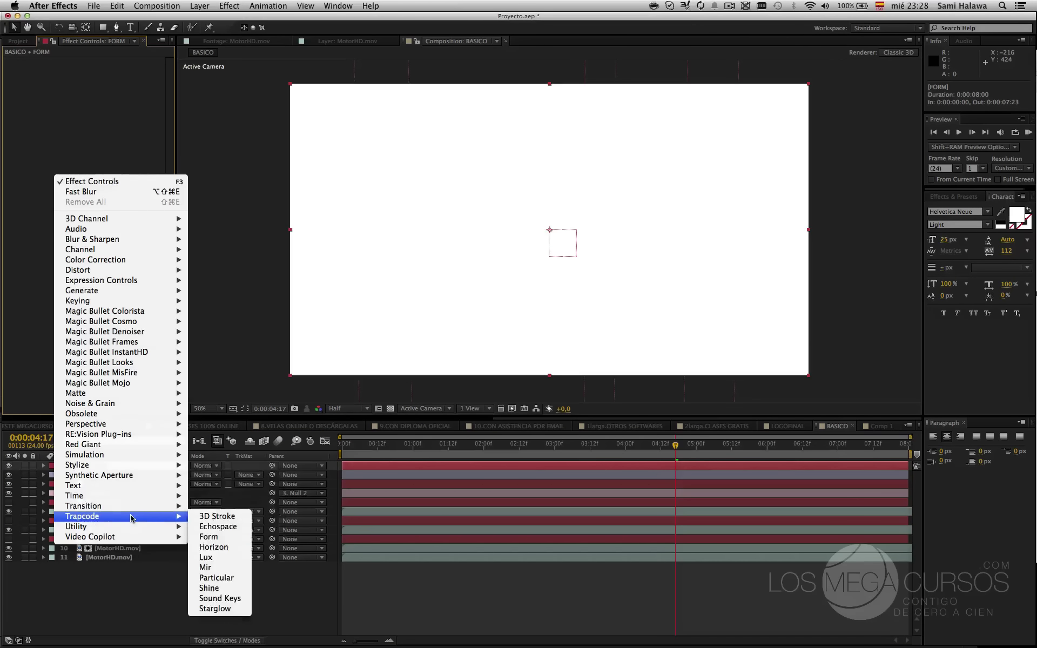
pyautogui.click(246, 538)
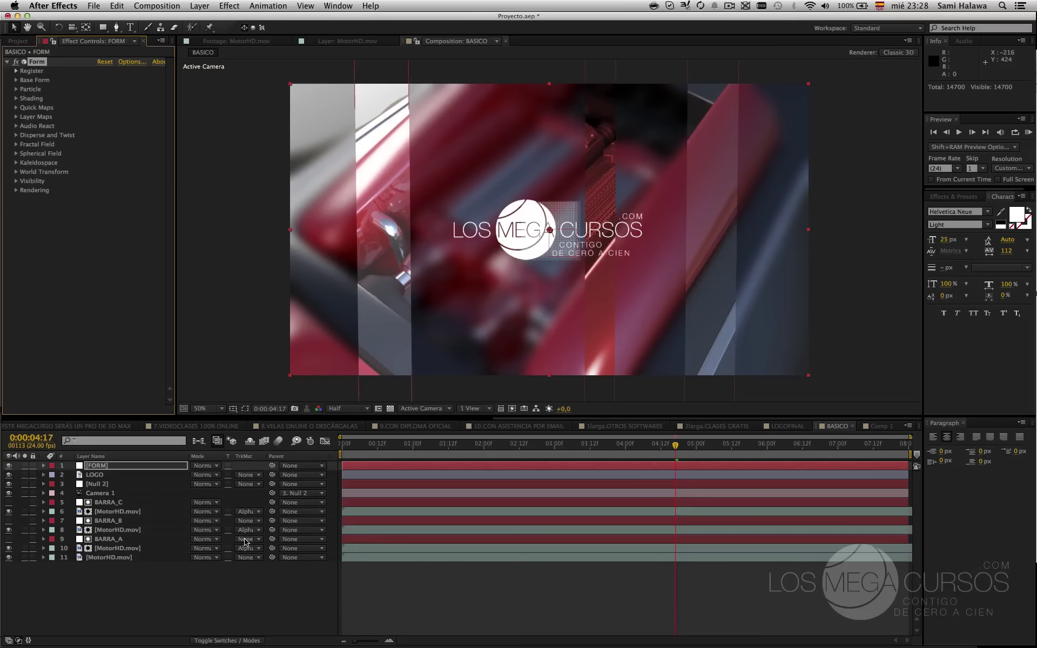
# - Solo the FORM layer to isolate its particle grid
pyautogui.click(25, 465)
pyautogui.click(26, 465)
pyautogui.click(26, 465)
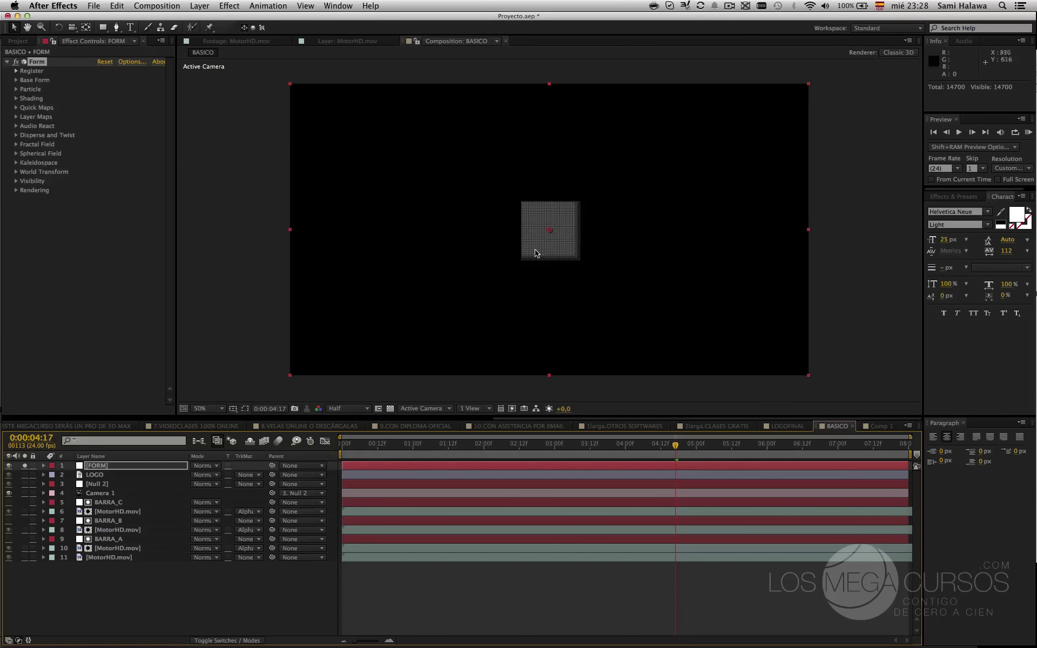
# - Select the FORM layer and inspect the Form effect's Base Form settings, then collapse them
pyautogui.click(119, 468)
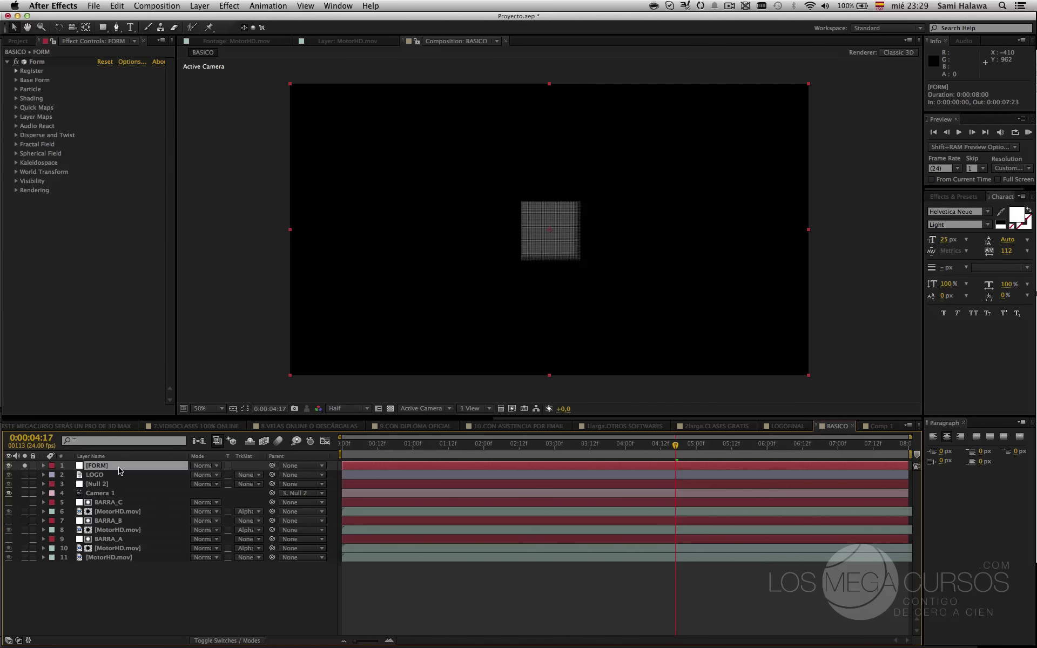
pyautogui.click(16, 80)
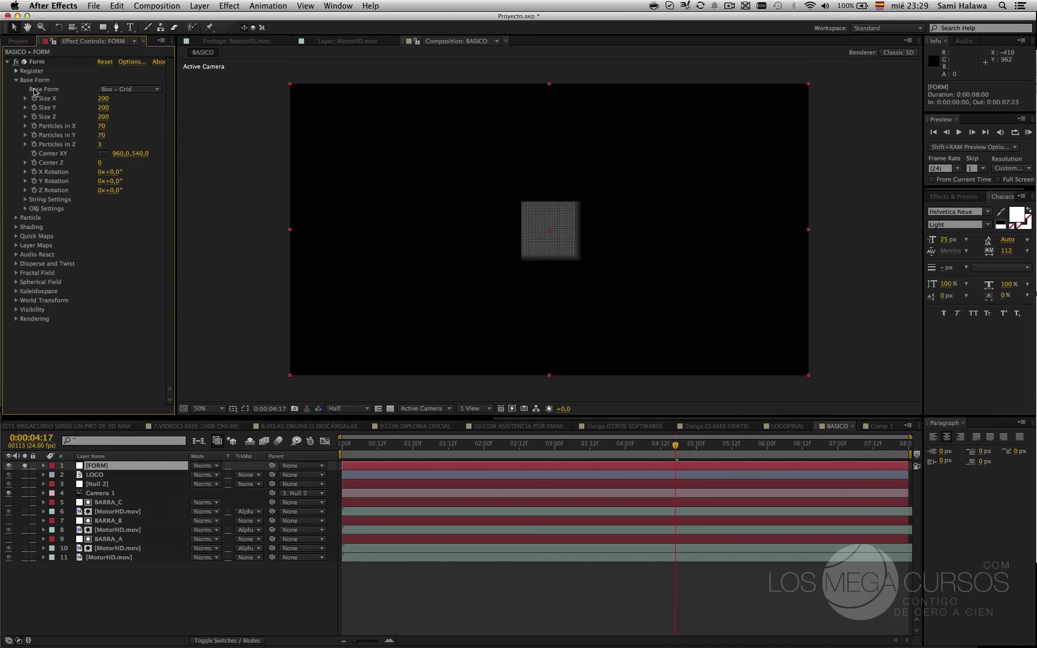
pyautogui.click(17, 80)
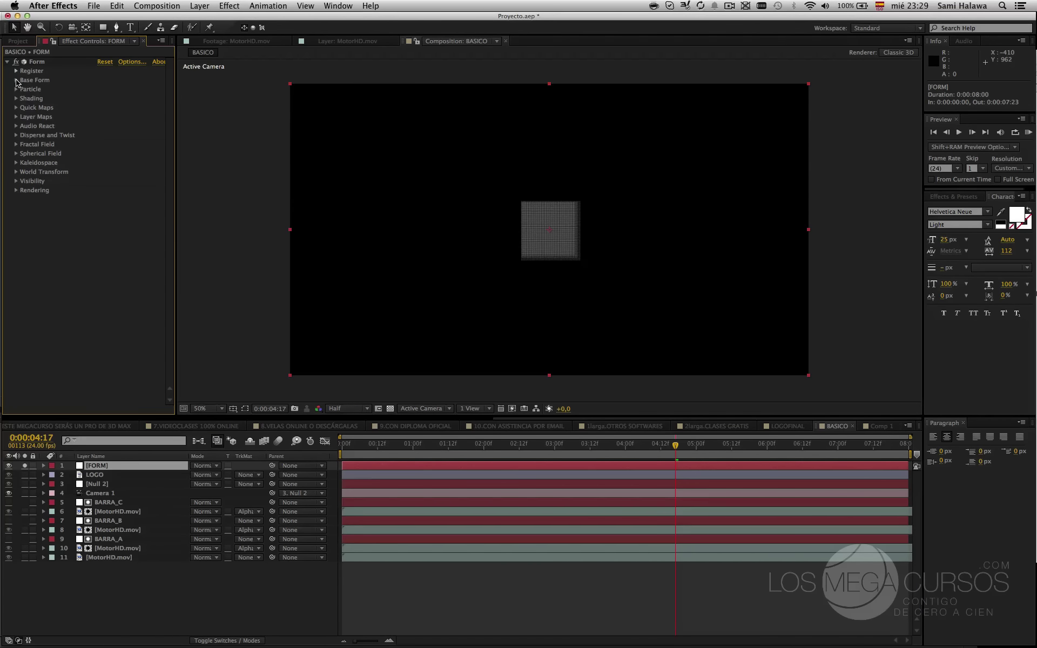
# - Expand the Form effect's Base Form settings and set the base form to Box - Strings
pyautogui.click(16, 81)
pyautogui.click(142, 90)
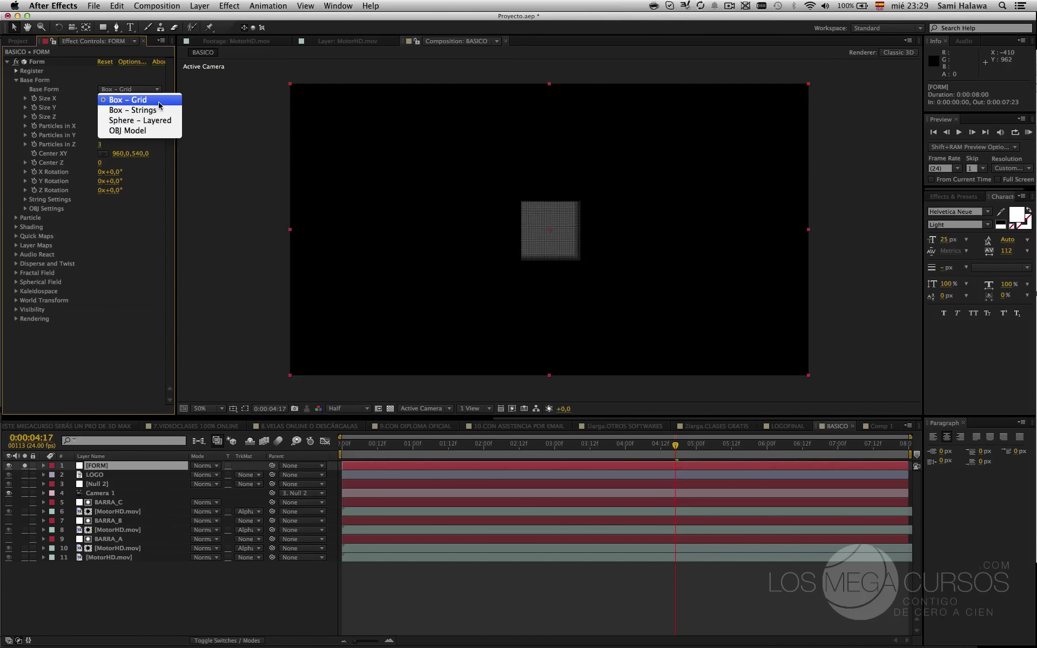
pyautogui.click(508, 248)
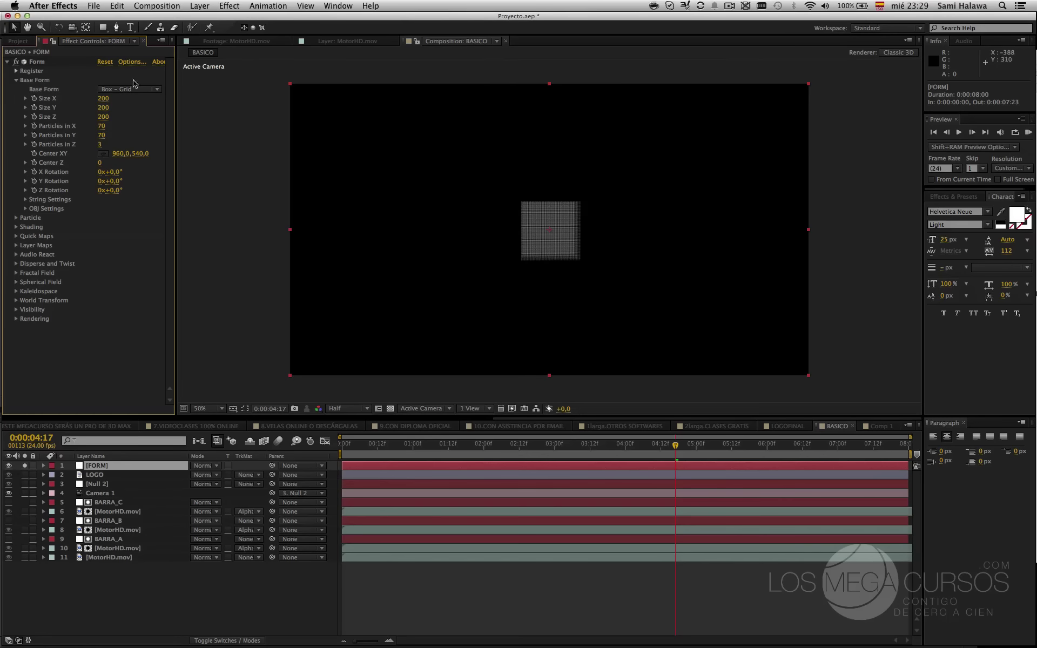
pyautogui.click(147, 90)
pyautogui.click(155, 110)
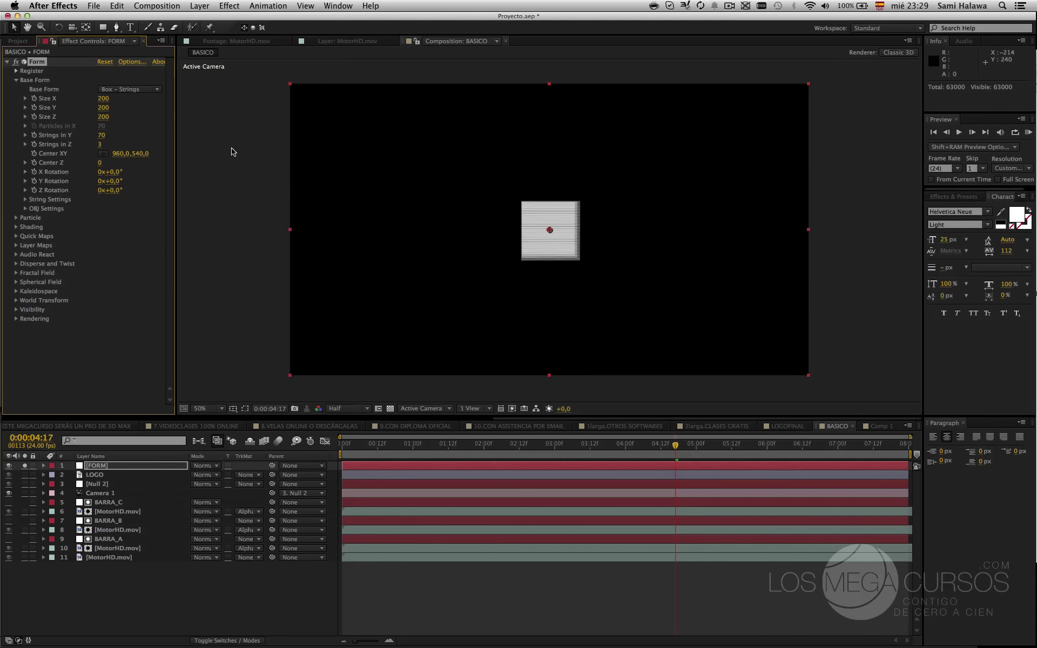
pyautogui.click(131, 95)
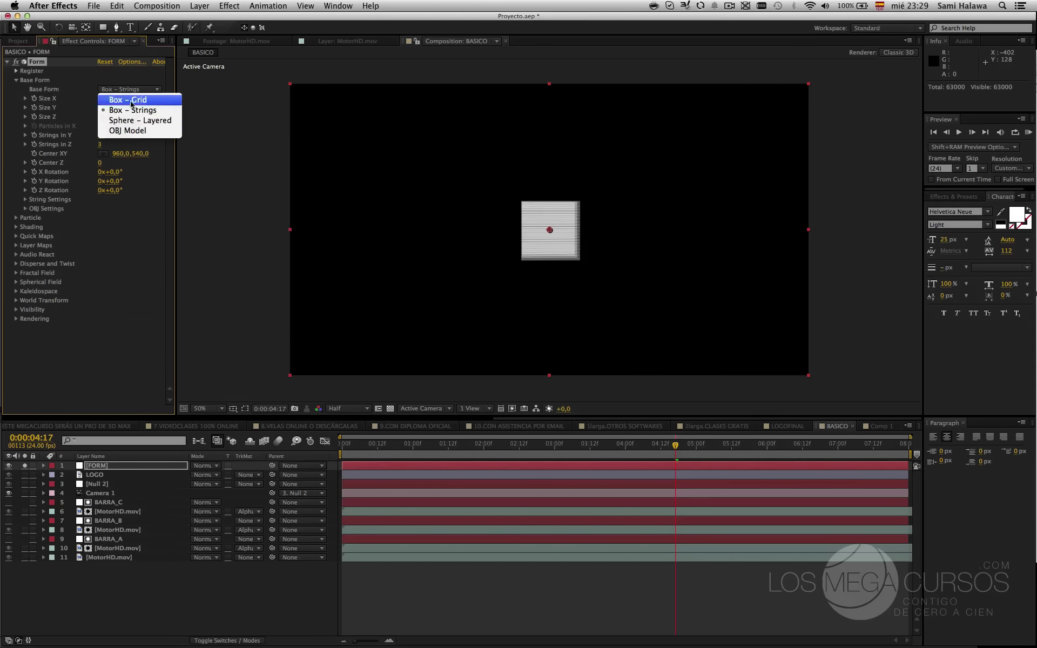
pyautogui.click(143, 287)
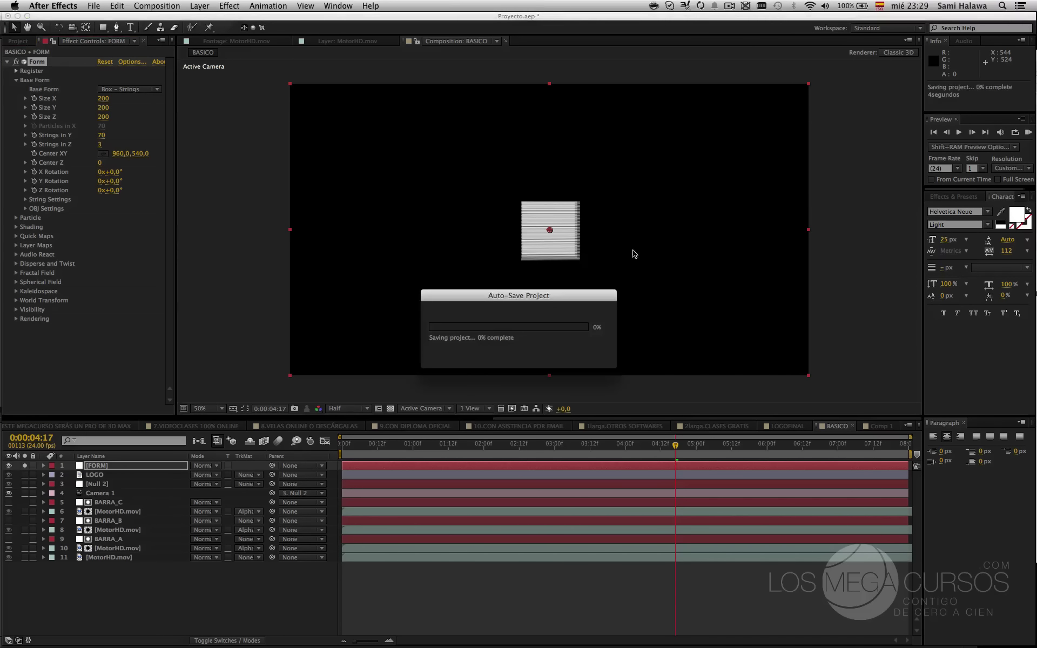
# - Set the base form's Size X to 610, Strings in Y to 40 and Size Y to 920
pyautogui.moveTo(104, 98); pyautogui.dragTo(90, 142)
pyautogui.click(100, 135)
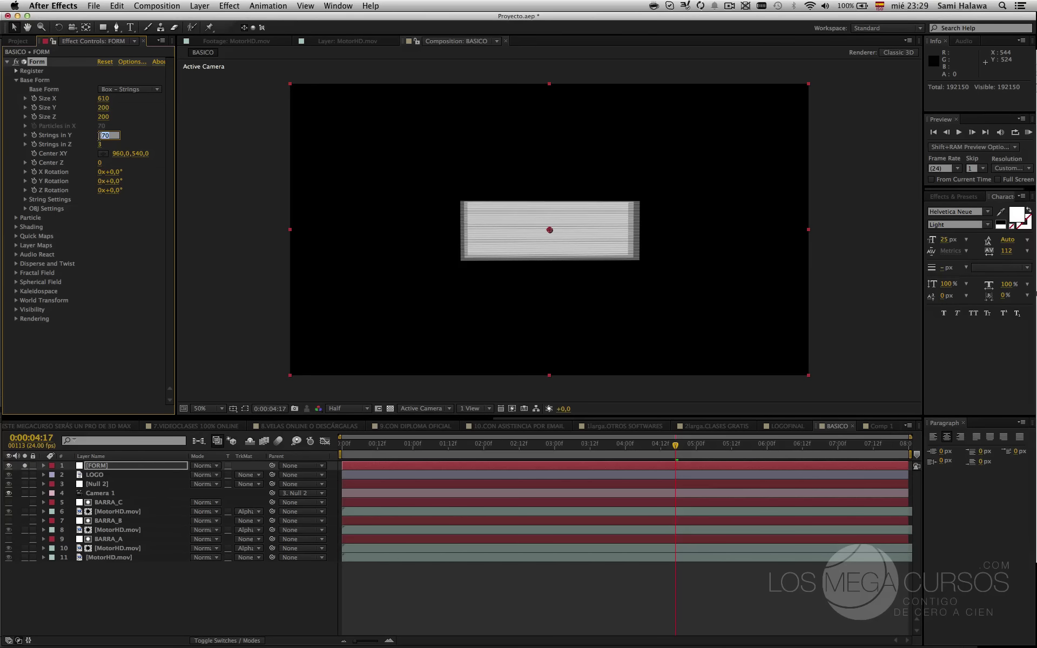
pyautogui.press('Return')
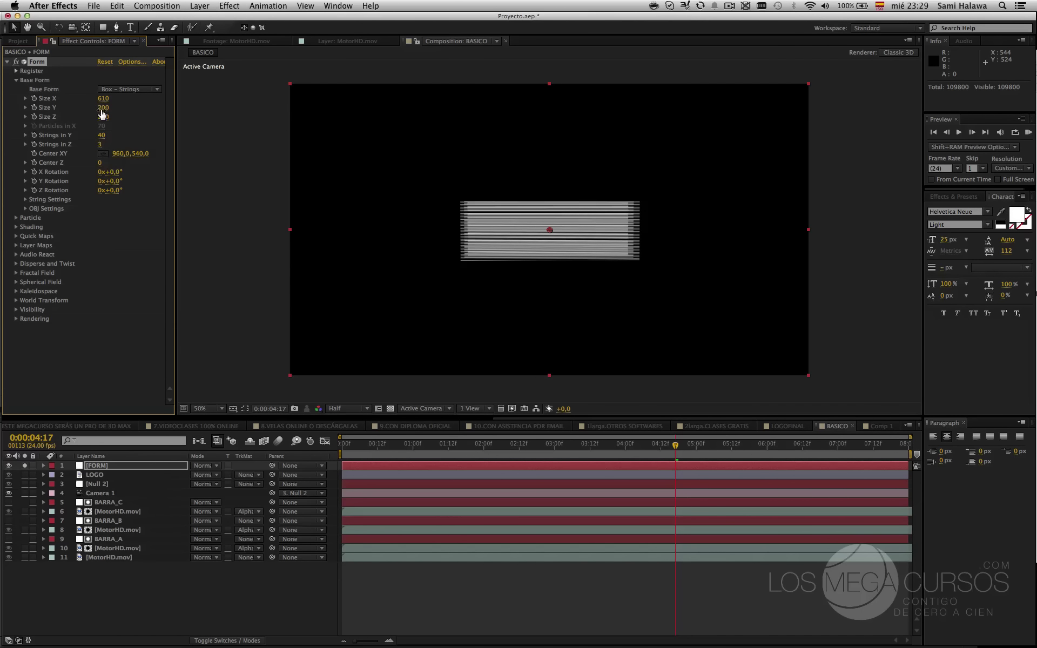
pyautogui.moveTo(102, 108); pyautogui.dragTo(149, 110)
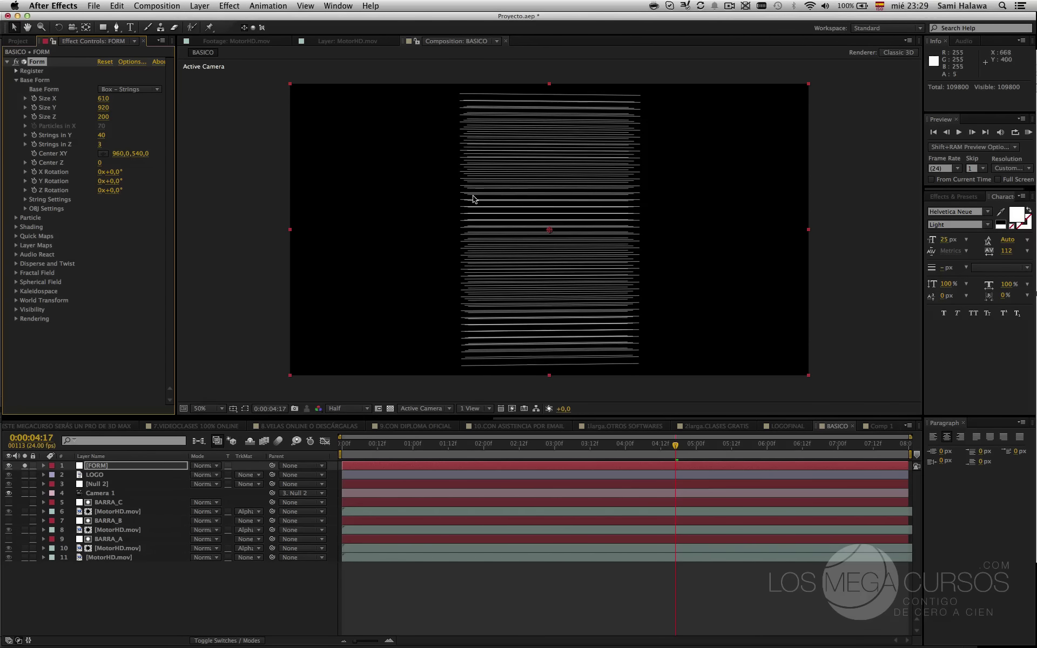
# - Add a two-node 35mm camera named CamaraEdicion and orbit it to view the strings from an angle
pyautogui.click(133, 469)
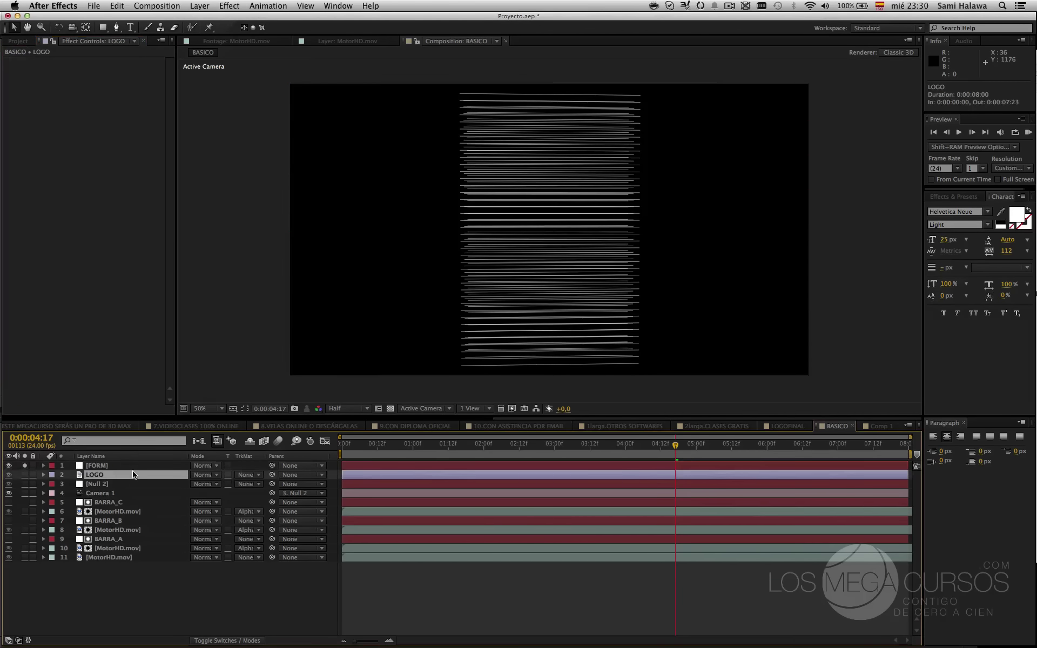
pyautogui.click(172, 602)
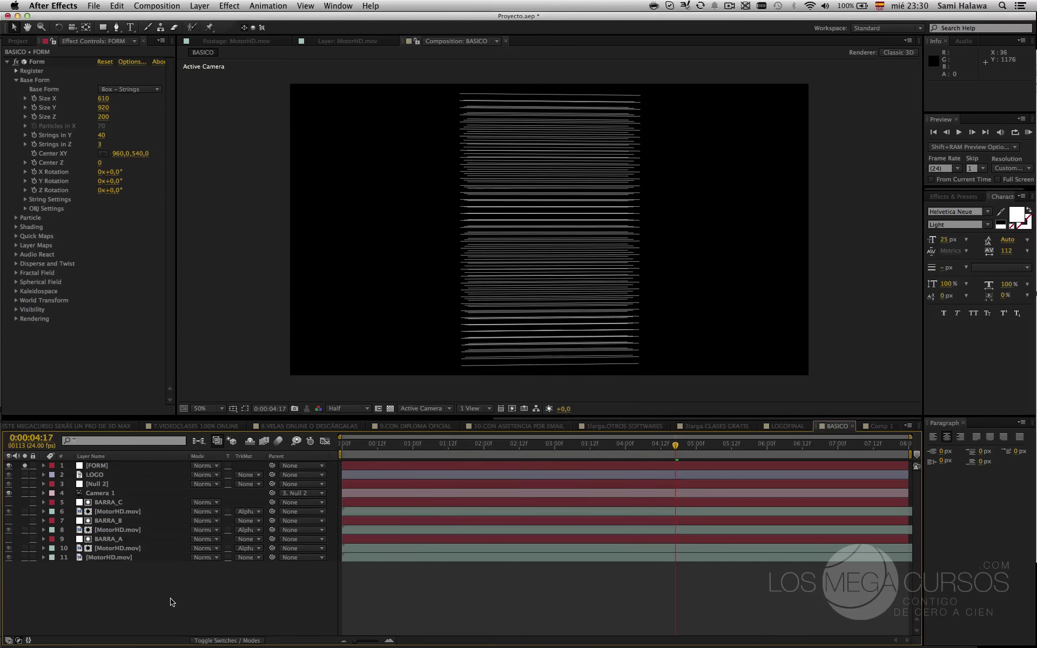
pyautogui.press('super+alt+shift+c')
pyautogui.write('CamaraEdicion')
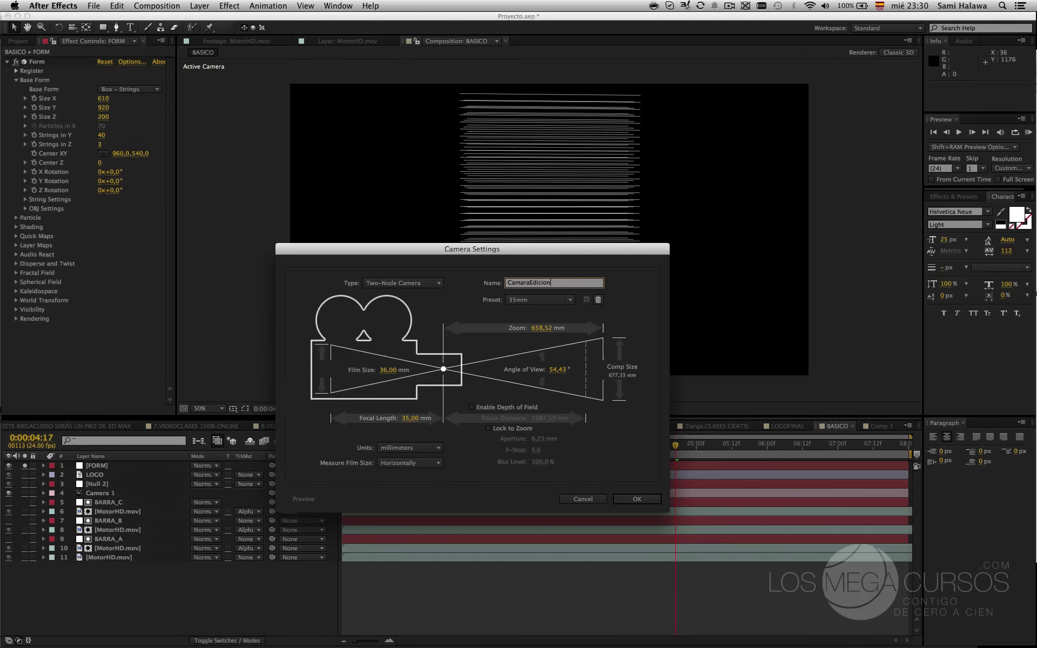
pyautogui.press('Return')
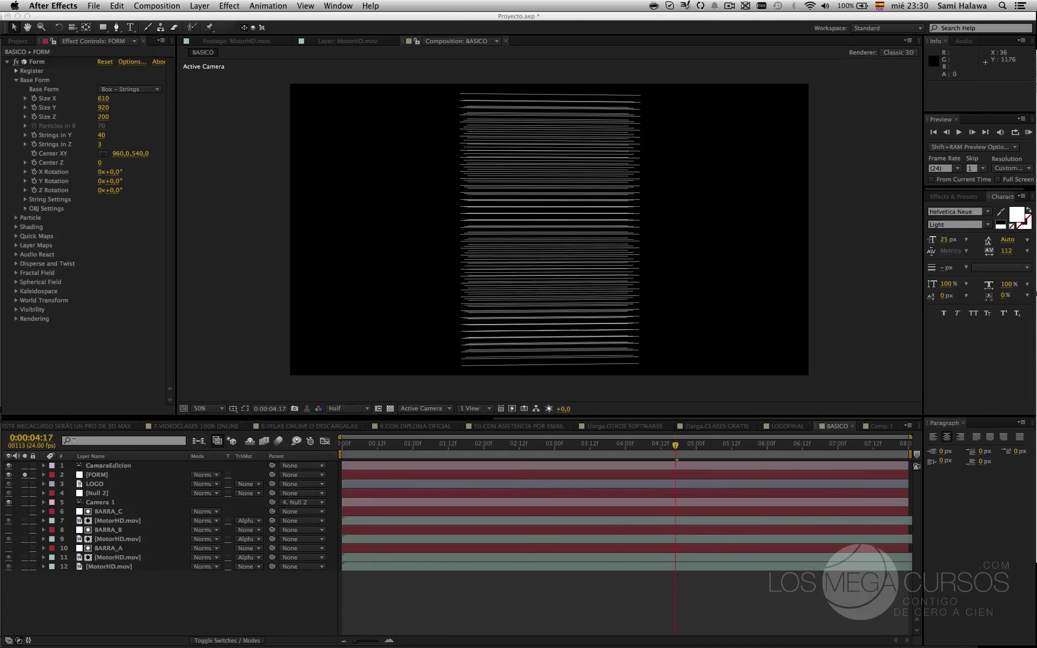
pyautogui.click(72, 28)
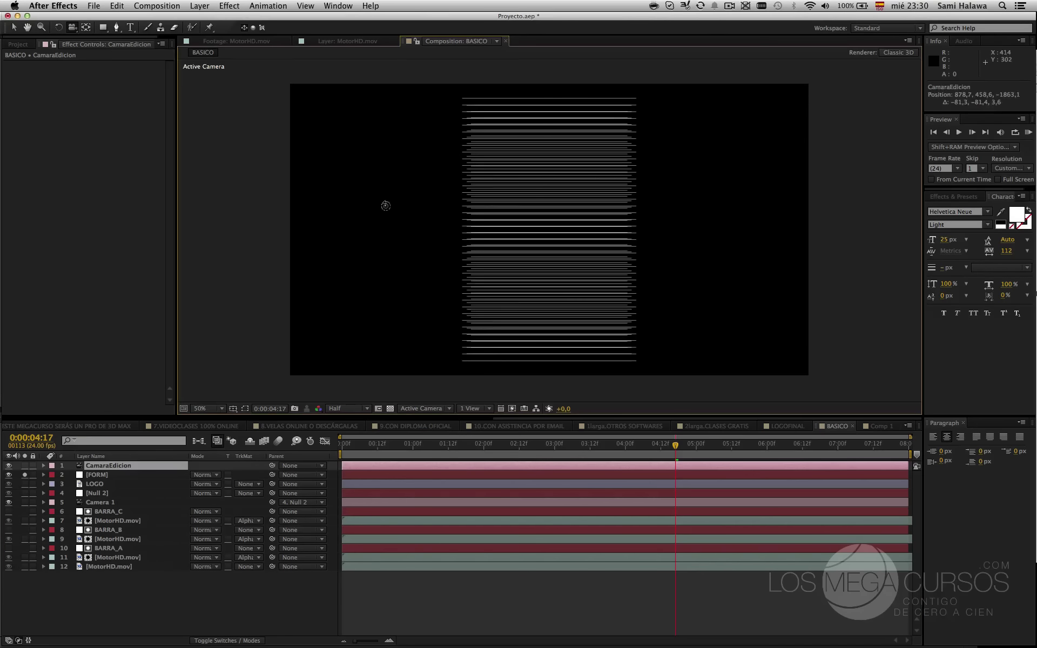
pyautogui.moveTo(386, 203); pyautogui.dragTo(402, 155)
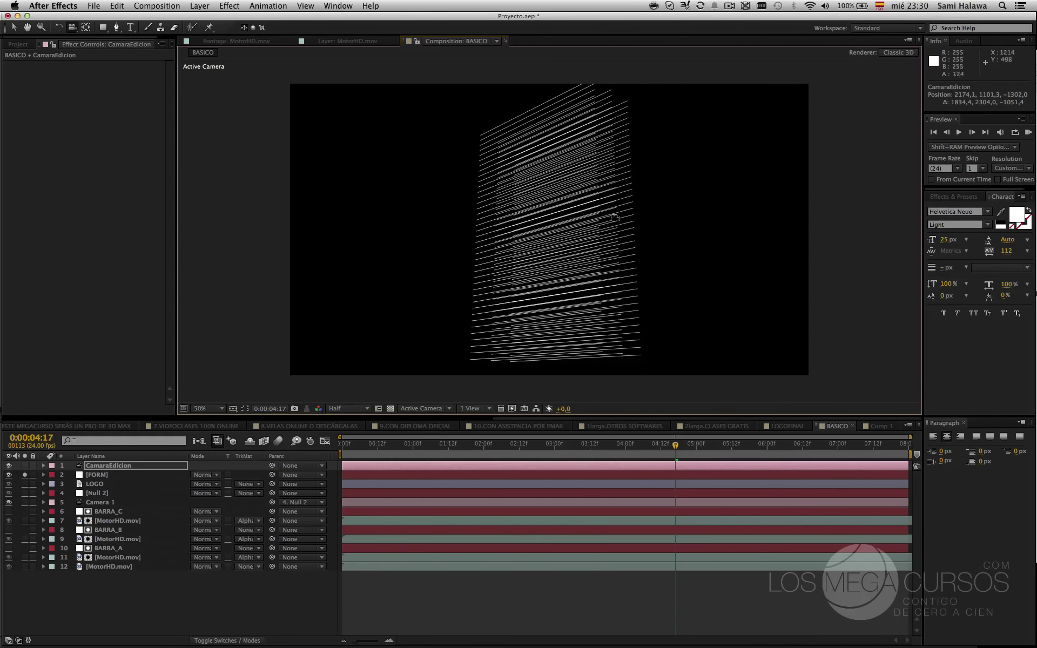
# - Set the FORM layer's base form Z Rotation to 90° so the strings stand vertically
pyautogui.click(136, 476)
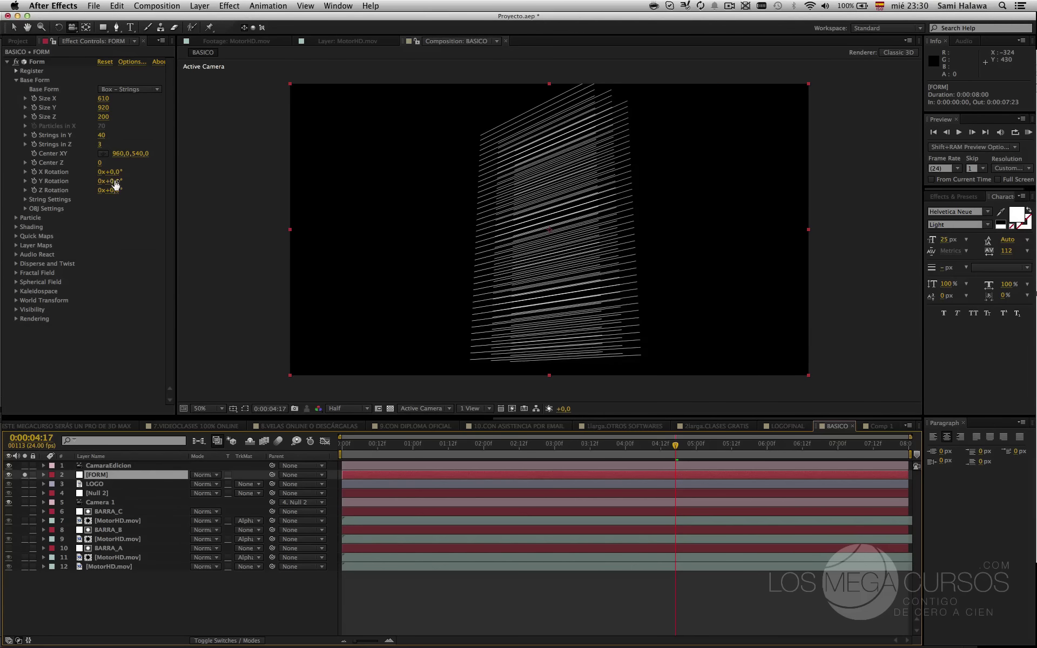
pyautogui.moveTo(112, 190); pyautogui.dragTo(119, 187)
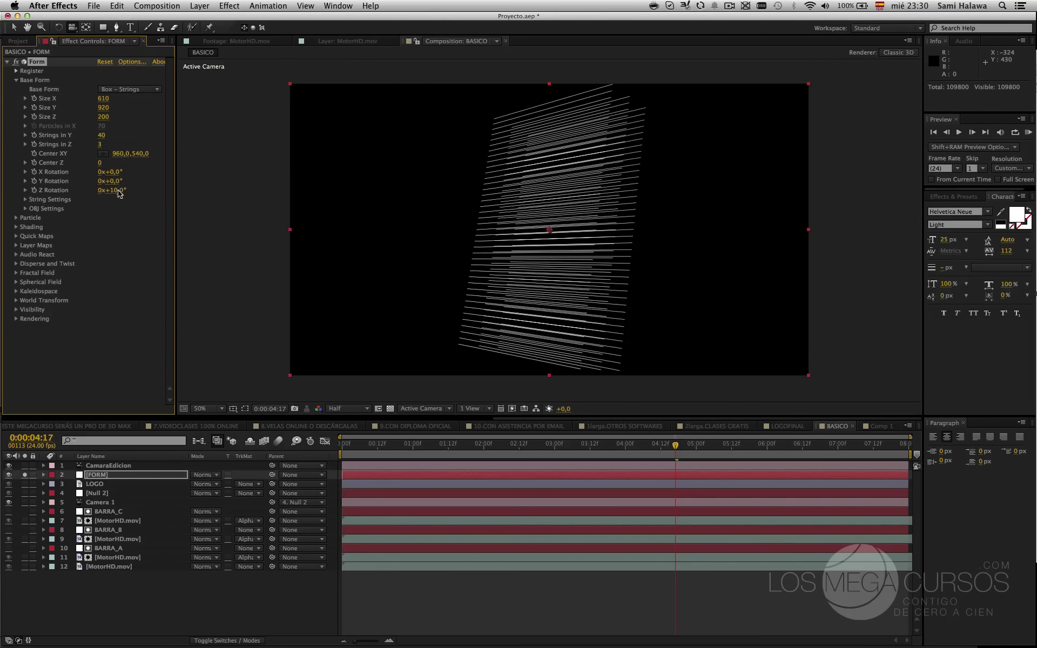
pyautogui.click(118, 191)
pyautogui.write('90')
pyautogui.press('Return')
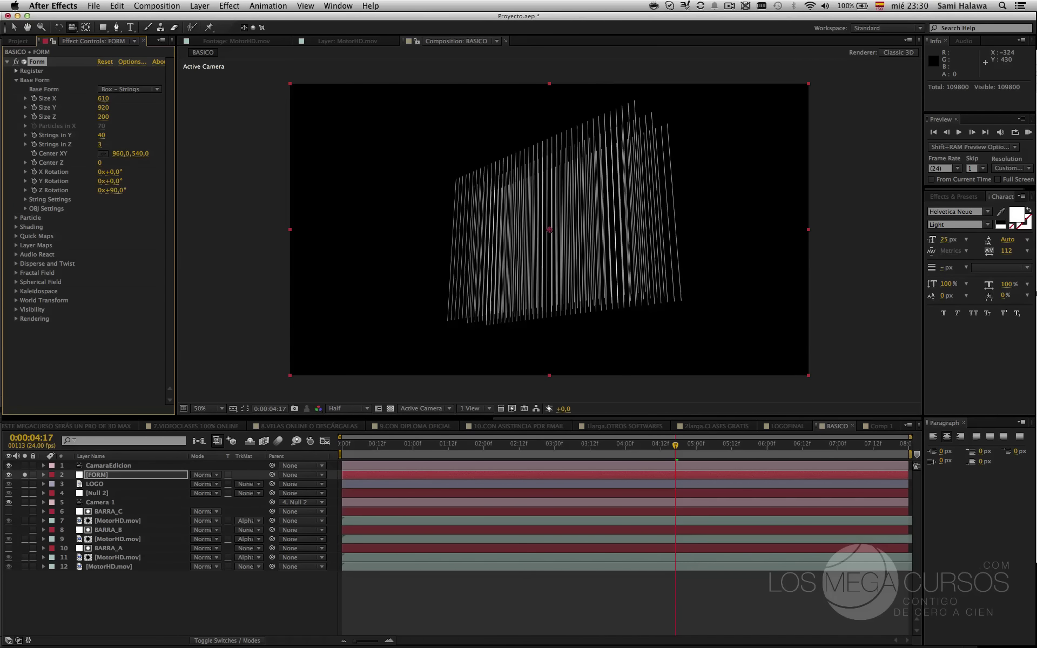
# - Reduce the base form's Strings in Y to 10
pyautogui.moveTo(412, 280); pyautogui.dragTo(484, 288)
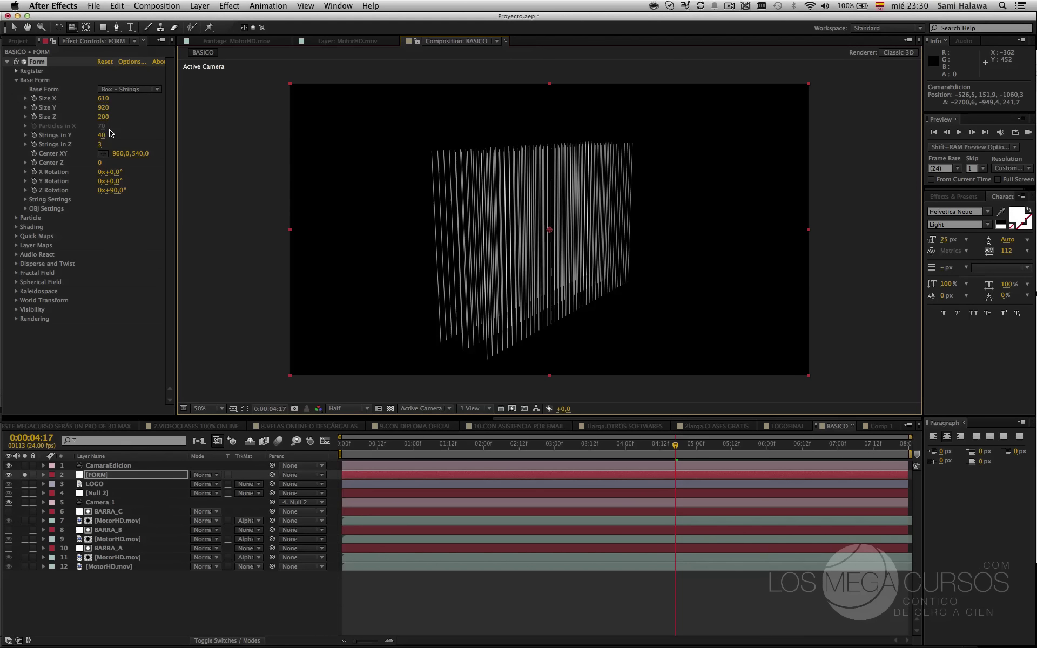
pyautogui.click(95, 137)
pyautogui.moveTo(95, 136); pyautogui.dragTo(87, 145)
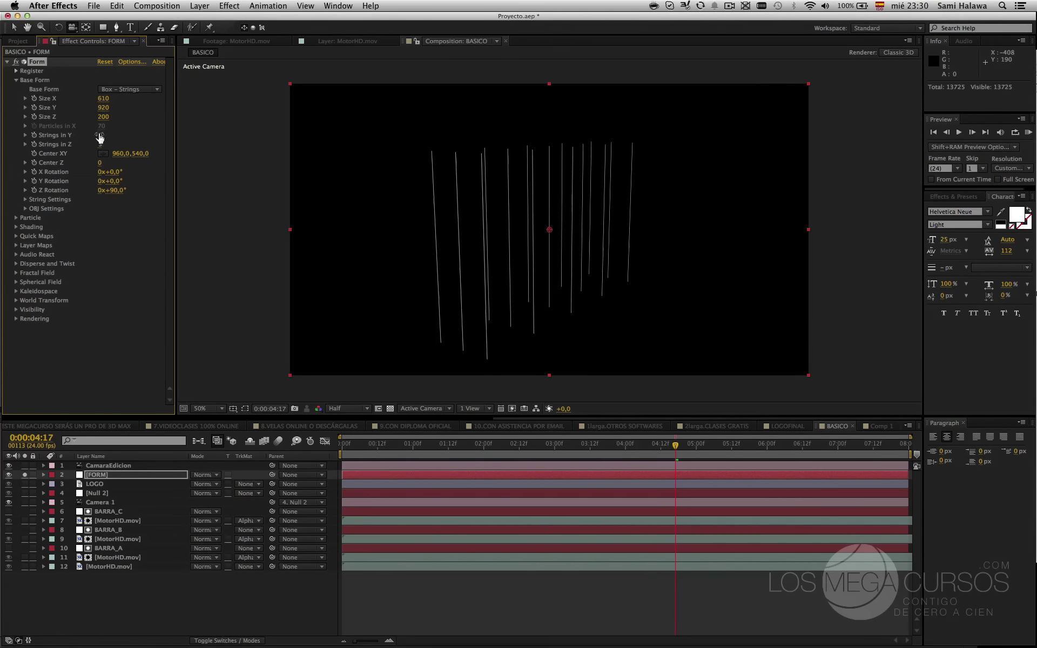
pyautogui.click(100, 136)
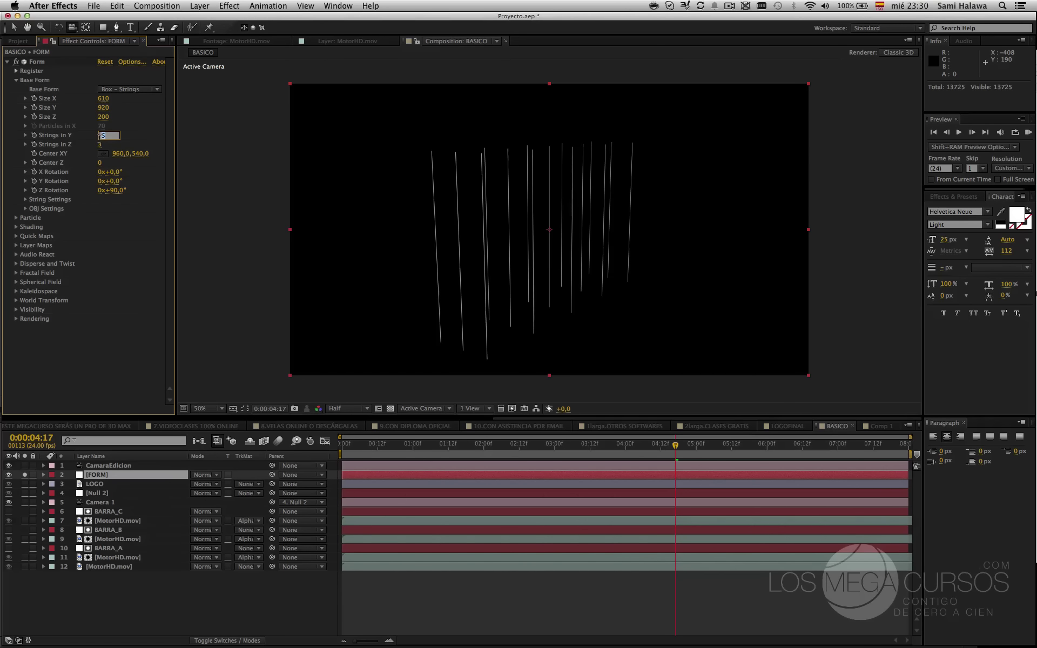
pyautogui.press('Return')
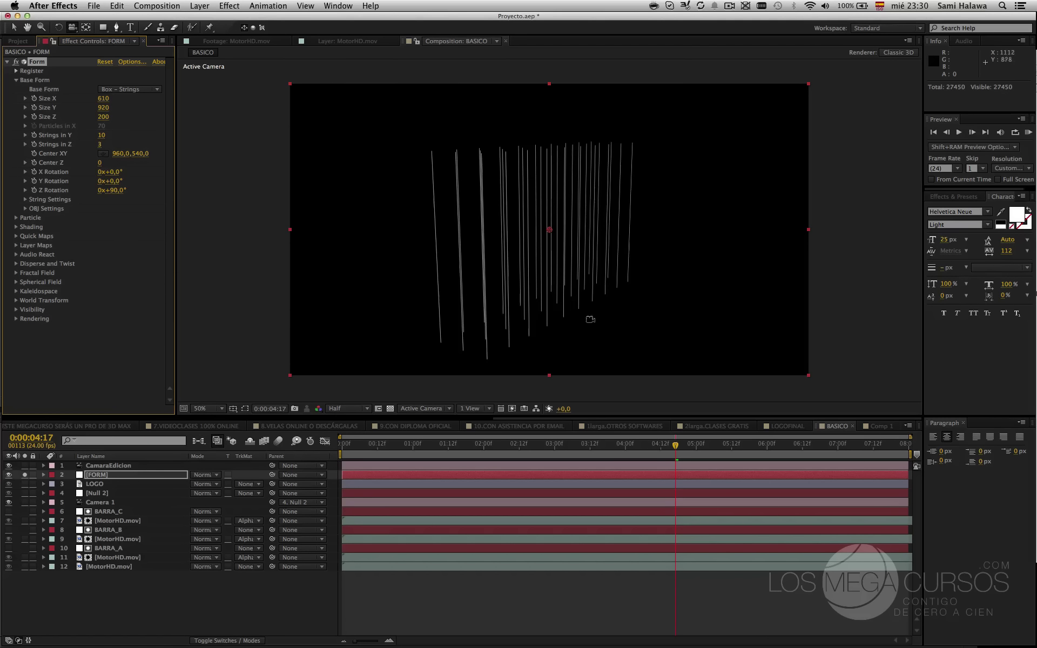
# - Orbit the CamaraEdicion camera around the strings, move it closer to them, and expand the Form effect's Particle settings
pyautogui.moveTo(467, 344); pyautogui.dragTo(446, 318)
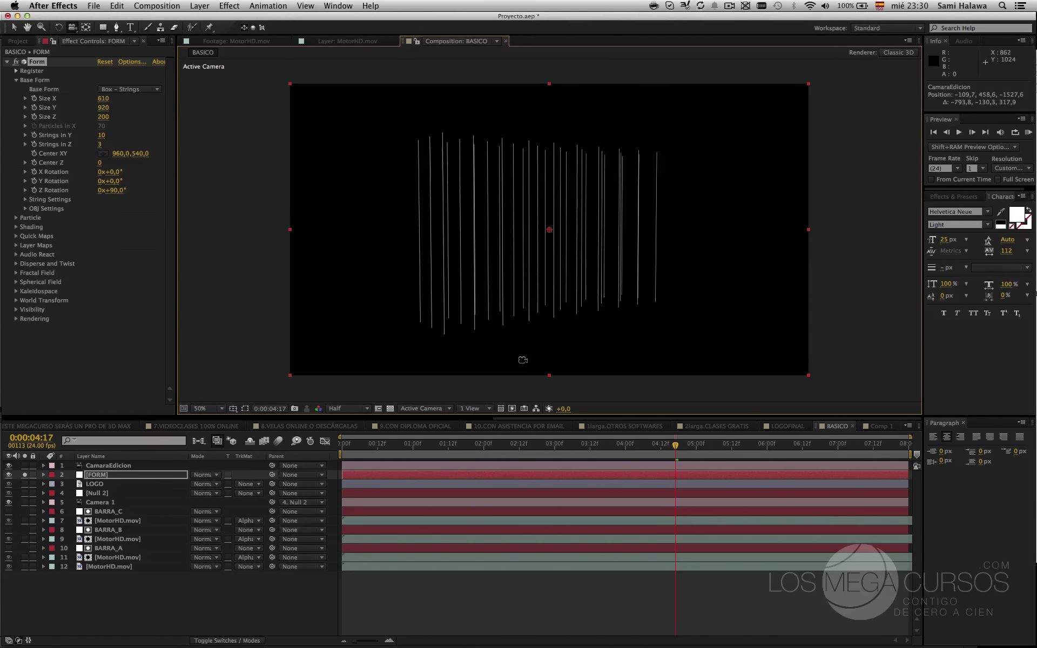
pyautogui.moveTo(72, 27); pyautogui.dragTo(101, 62)
pyautogui.moveTo(572, 178); pyautogui.dragTo(549, 297)
pyautogui.click(16, 217)
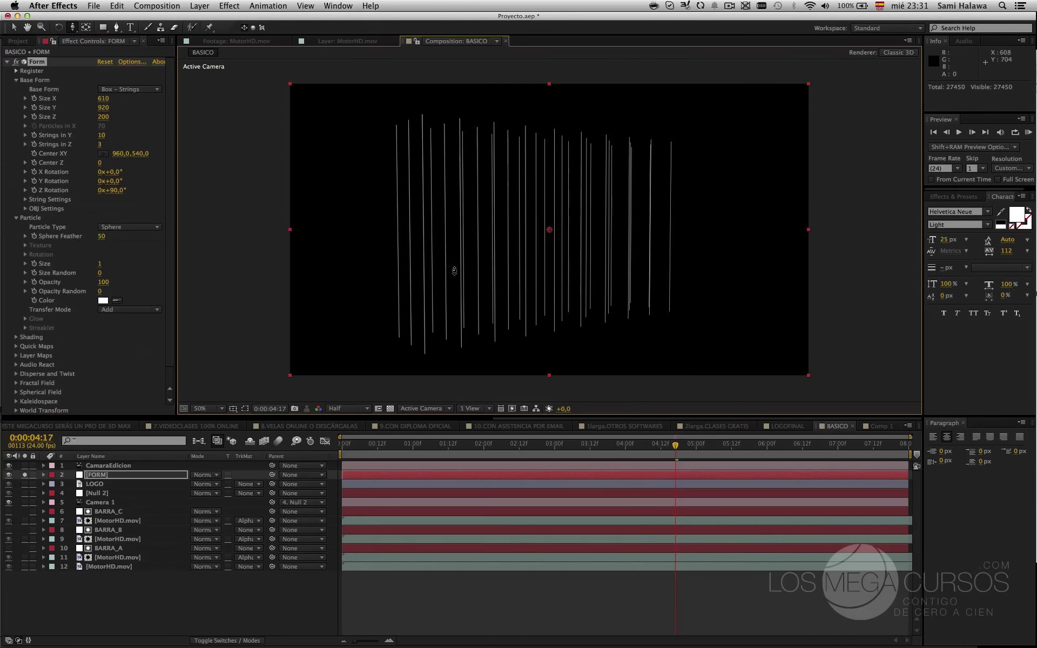
pyautogui.moveTo(452, 274); pyautogui.dragTo(454, 265)
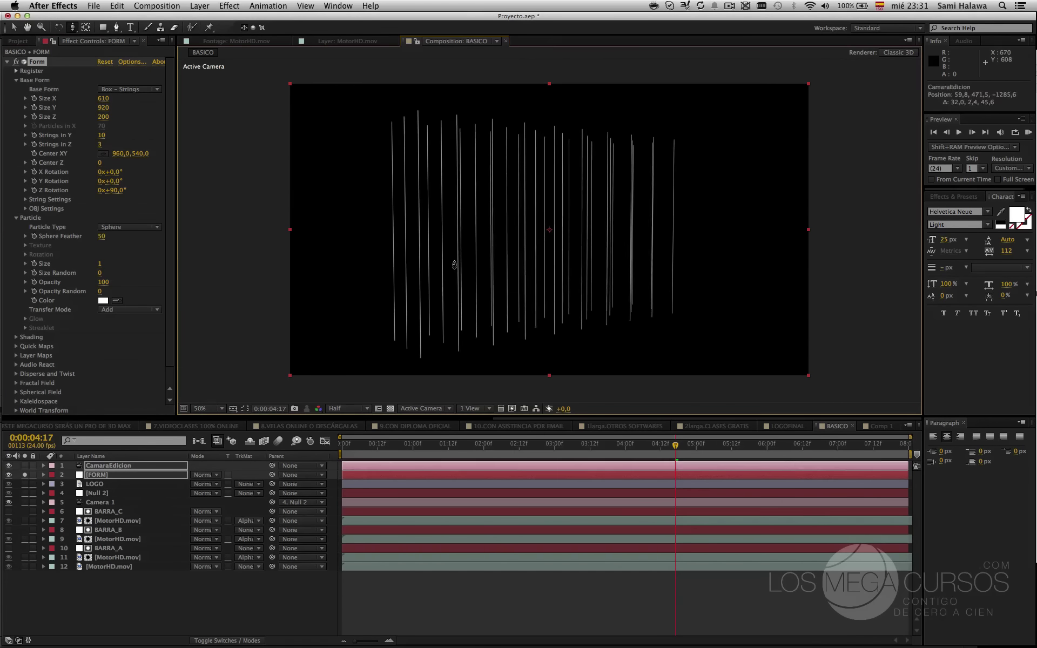
# - Set the Form particle Size to 14 and the string Density to 5 to separate the strings into dots
pyautogui.click(100, 263)
pyautogui.moveTo(99, 263); pyautogui.dragTo(169, 269)
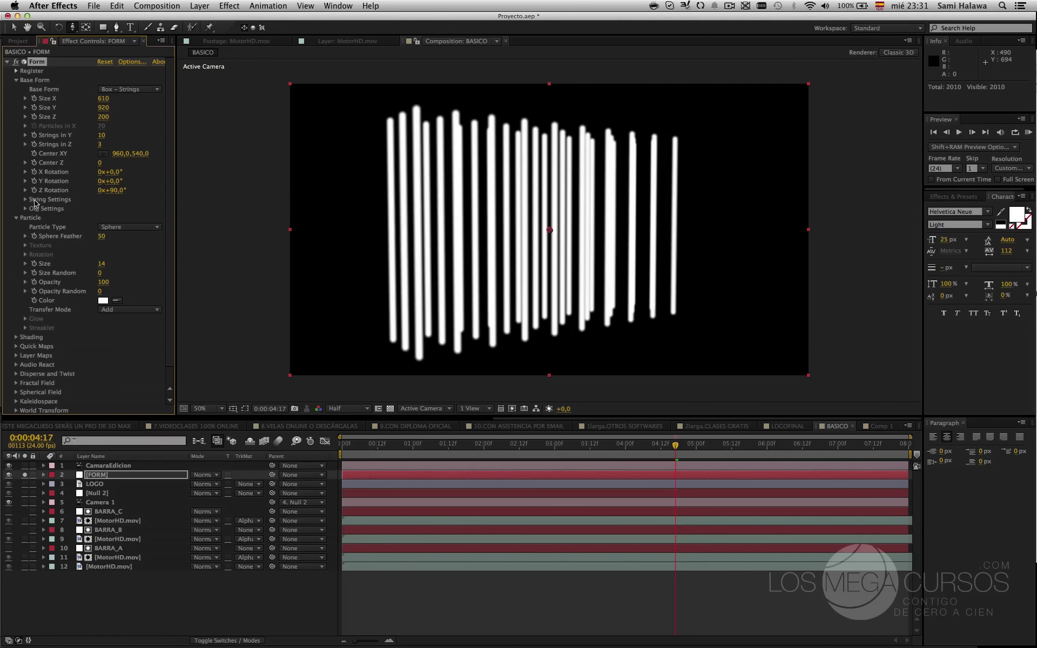
pyautogui.click(25, 200)
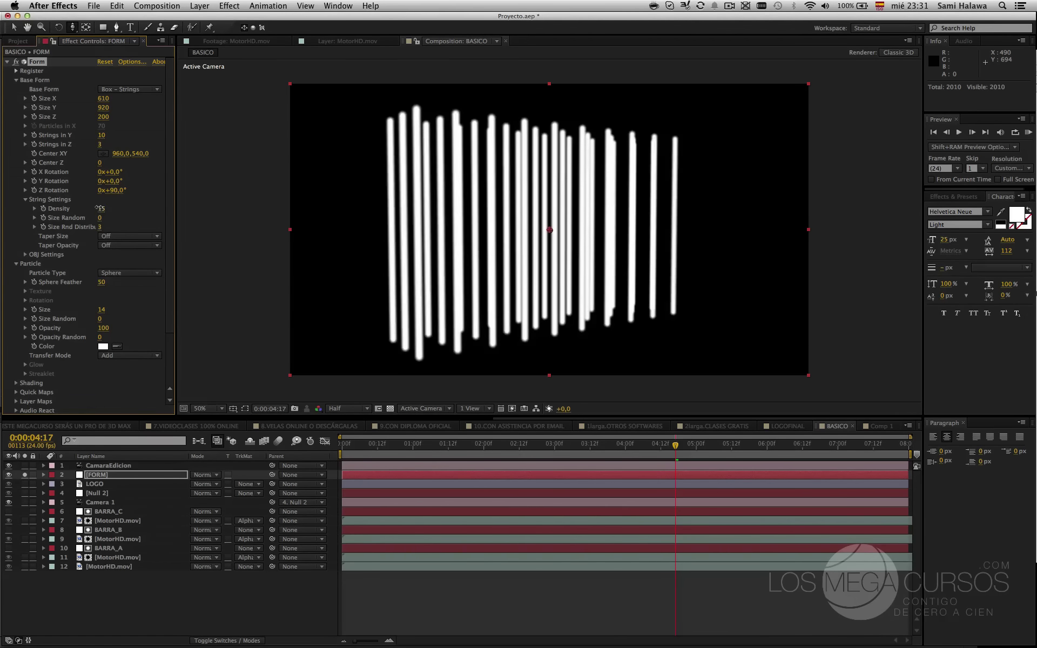
pyautogui.moveTo(73, 206); pyautogui.dragTo(70, 209)
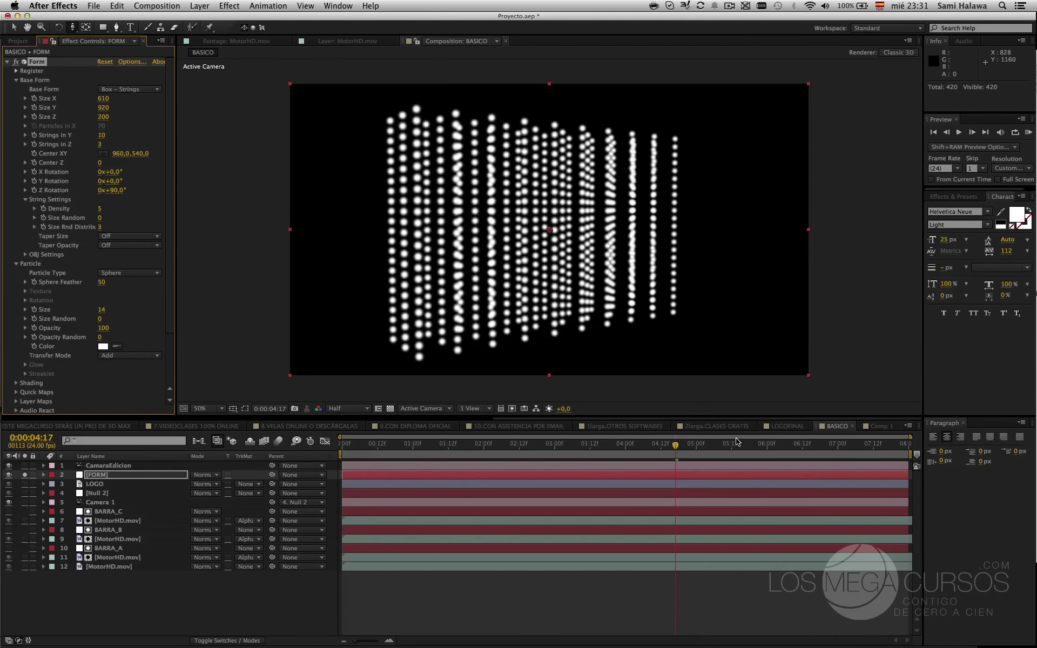
# - Solo the Part layer in the LOGOFINAL composition and compare its square particles with the strings in BASICO
pyautogui.click(777, 424)
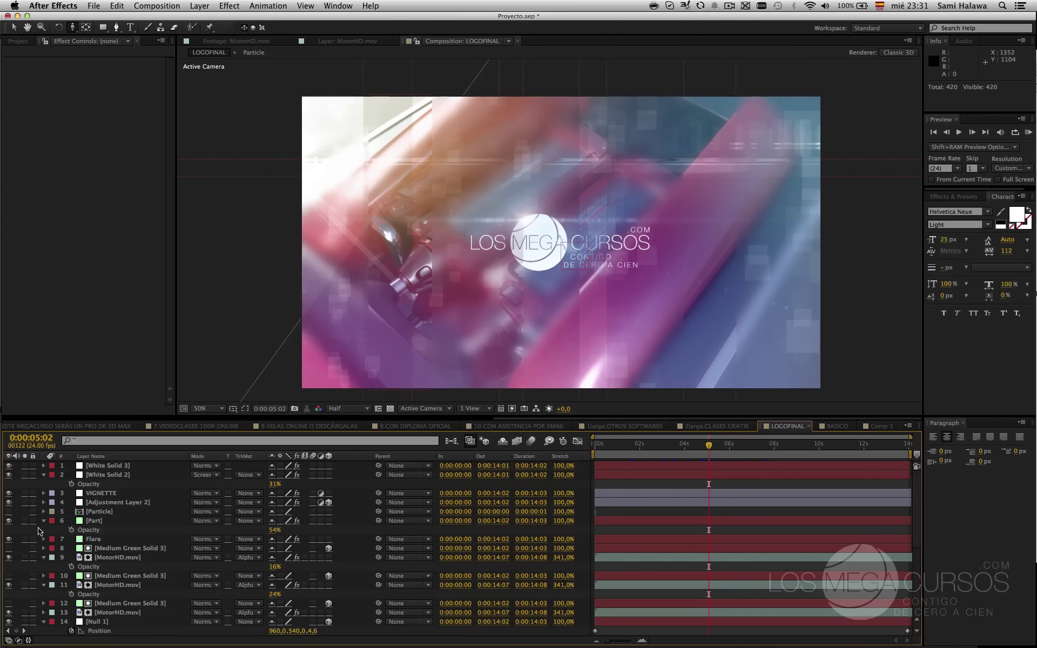
pyautogui.click(24, 522)
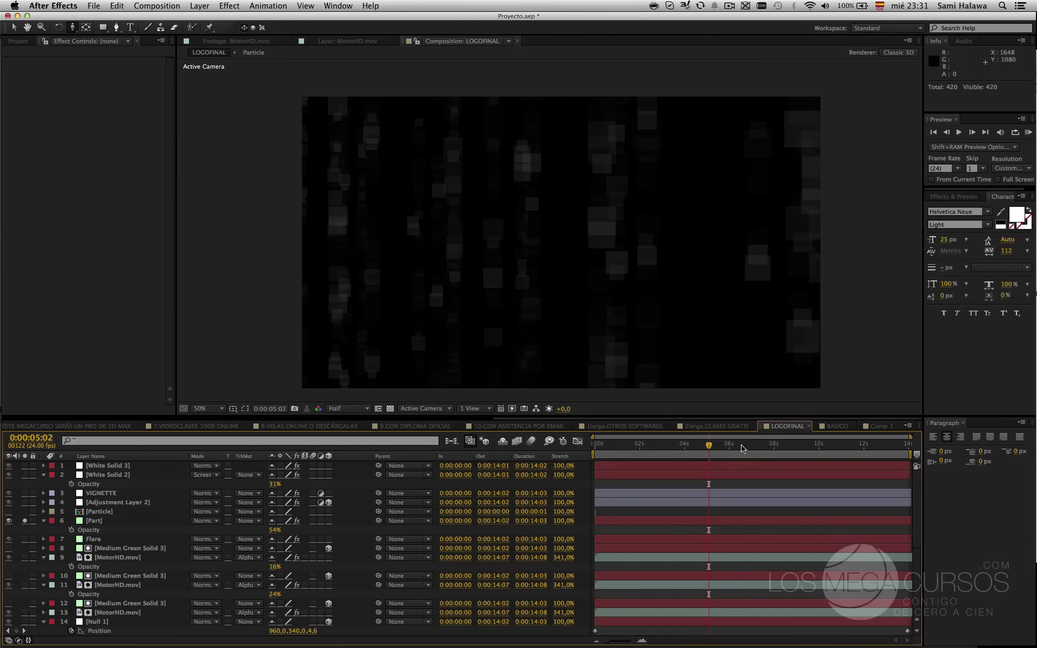
pyautogui.click(835, 428)
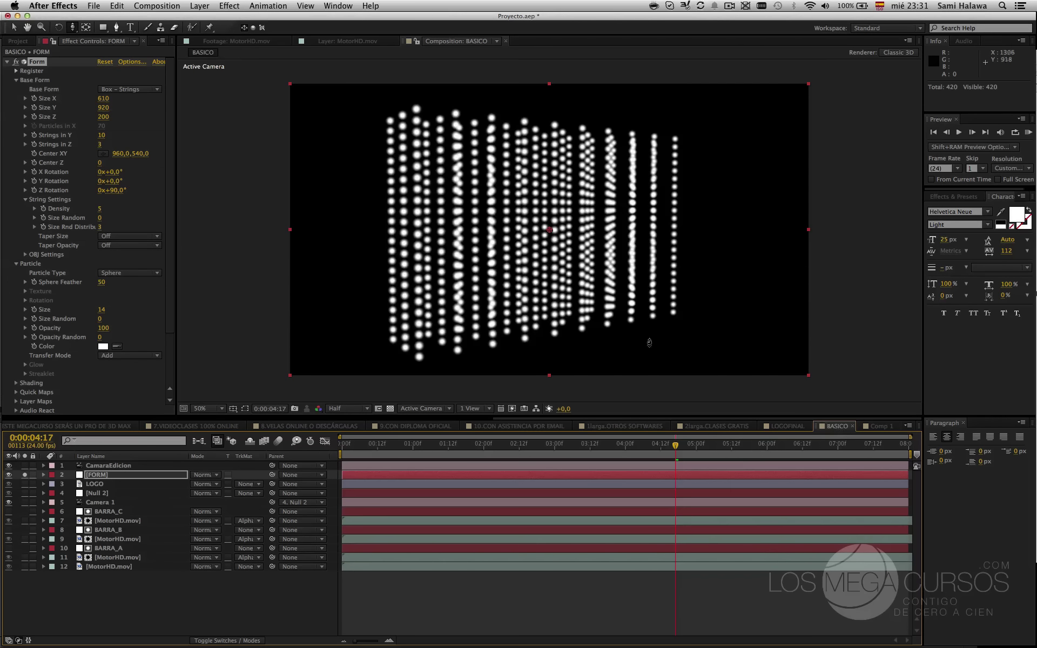
pyautogui.click(783, 427)
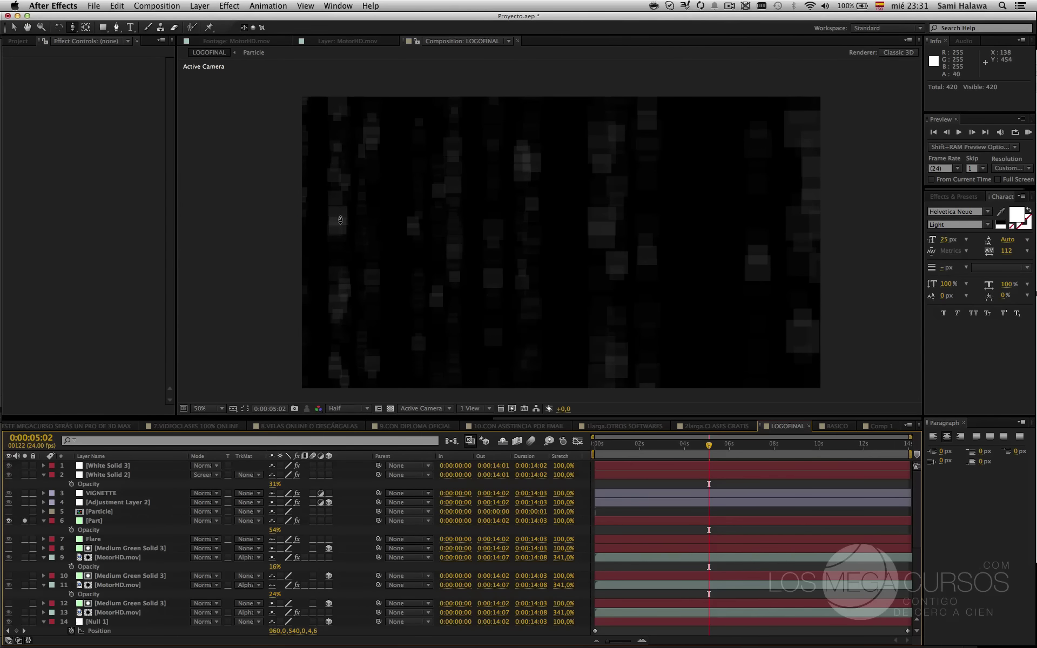
pyautogui.click(830, 426)
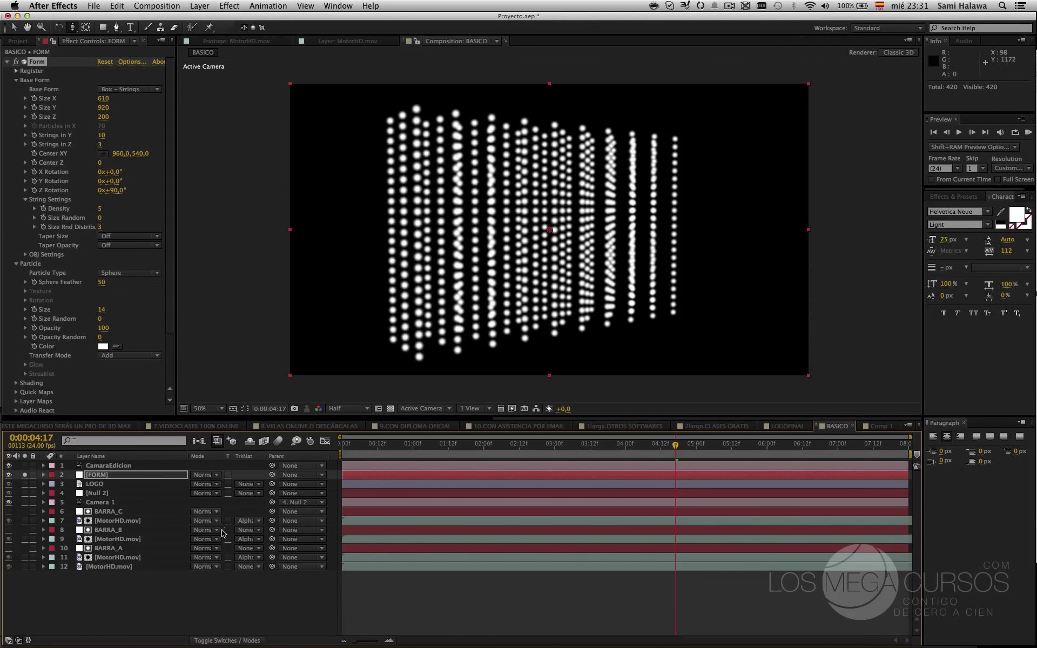
# - Unsolo the FORM layer to check the dotted strings over the full composition, and solo it again
pyautogui.click(166, 597)
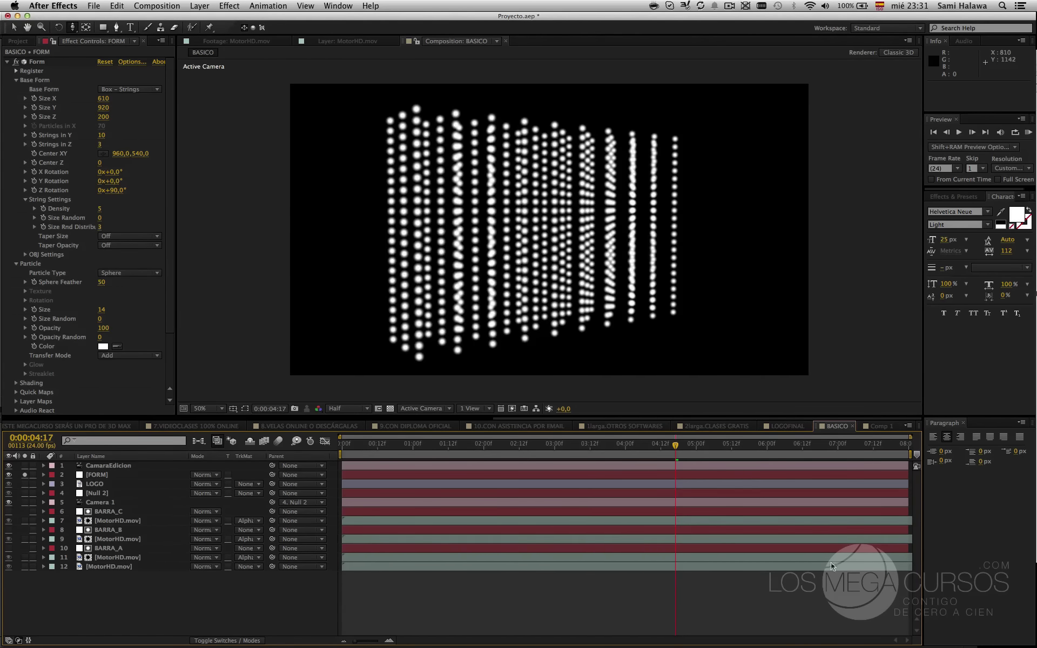
pyautogui.click(24, 475)
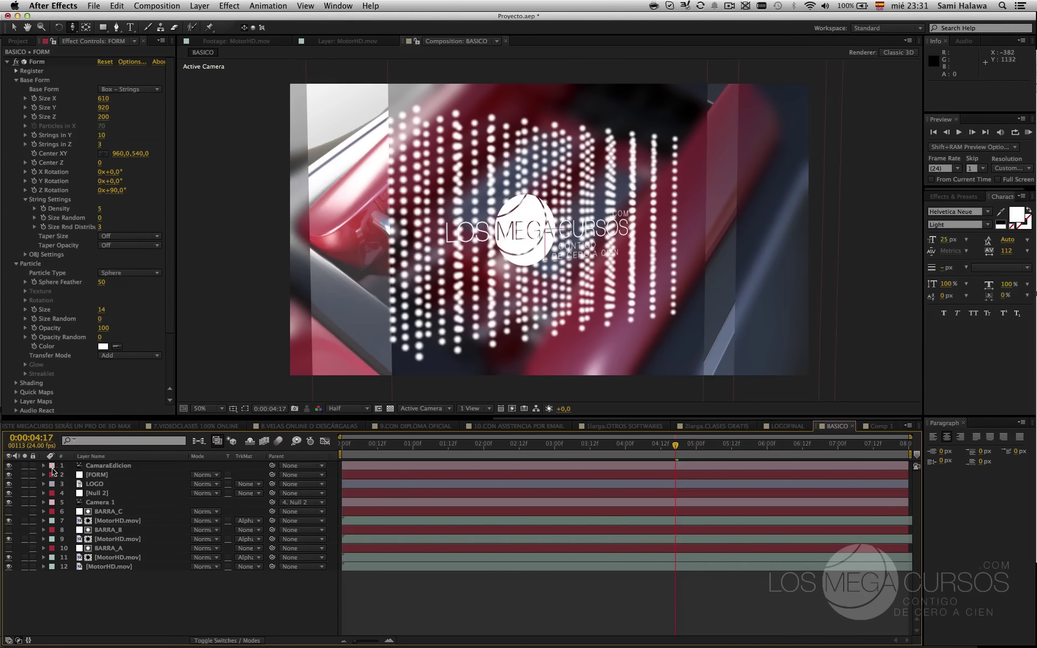
pyautogui.click(23, 476)
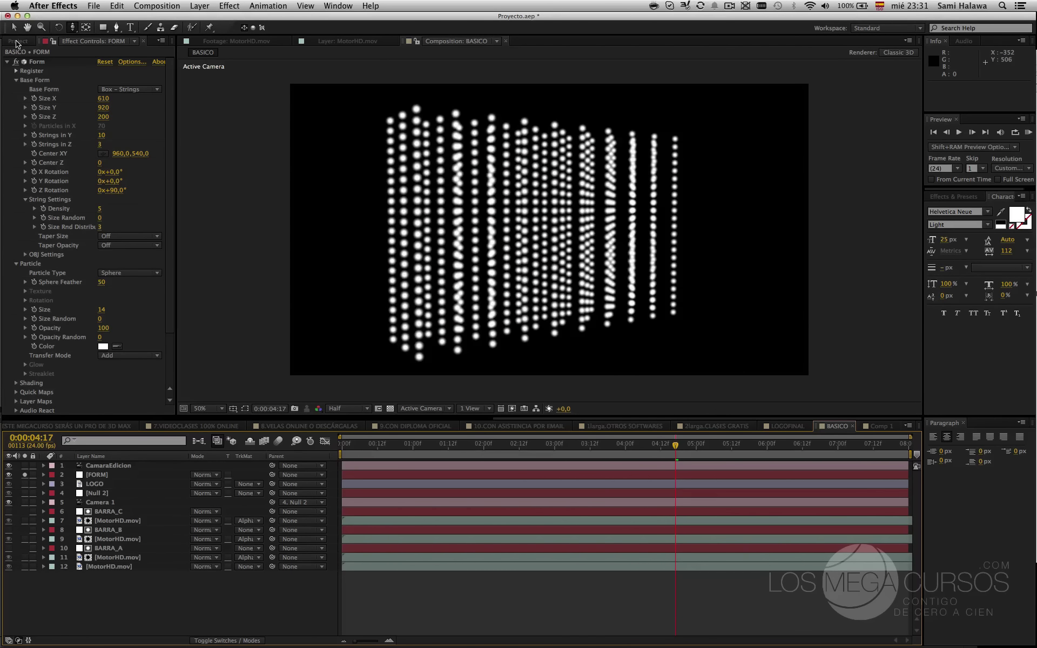
pyautogui.click(157, 6)
pyautogui.click(162, 20)
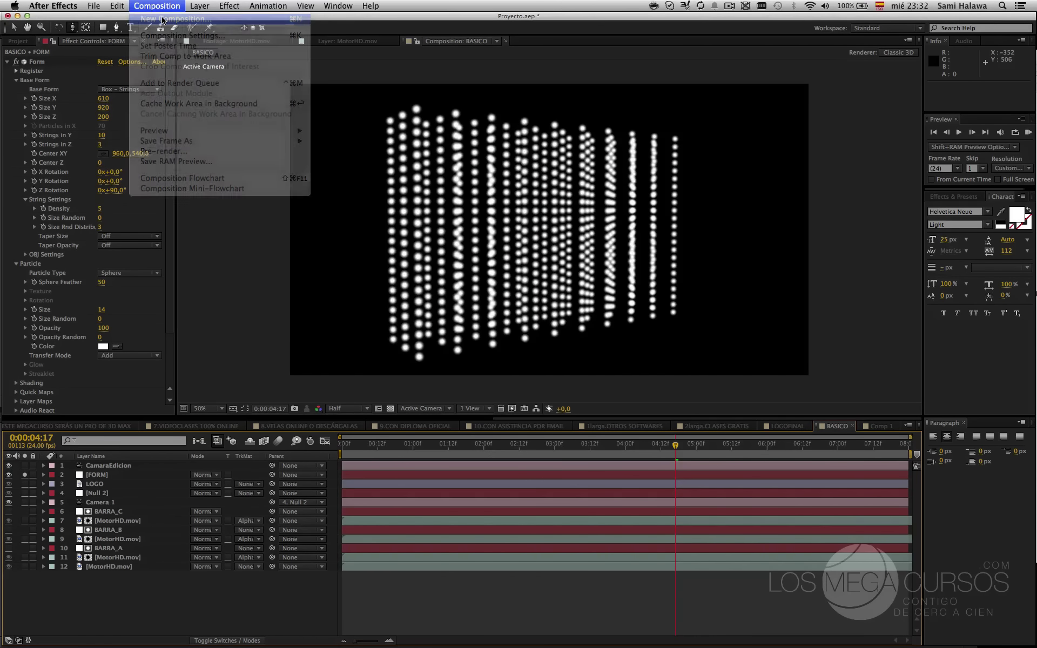
pyautogui.write('Partic')
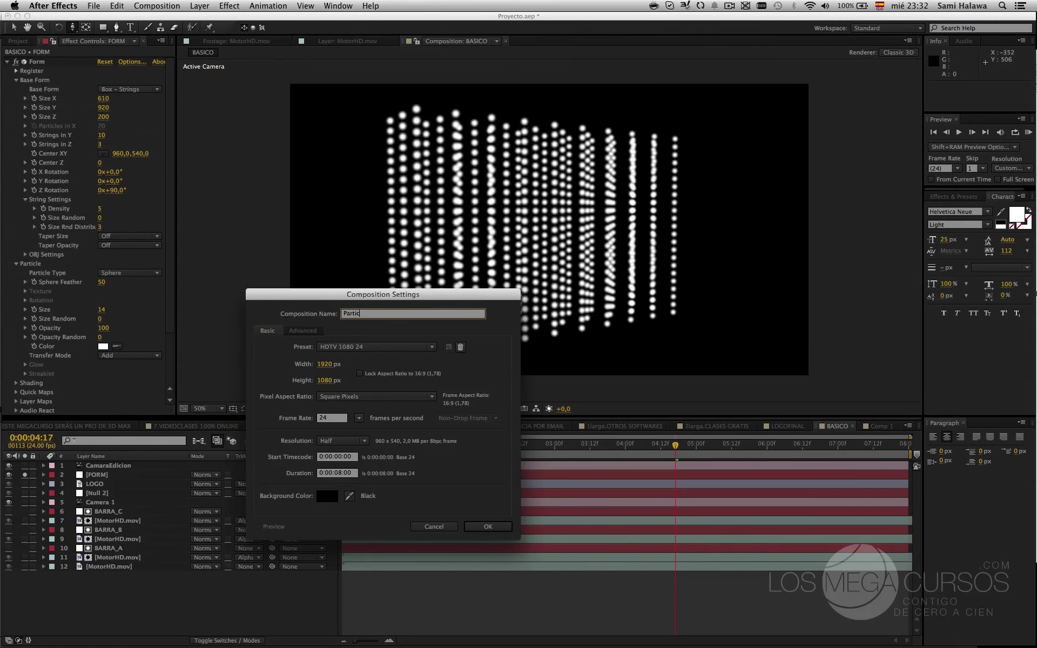
pyautogui.write('ulaPe')
pyautogui.doubleClick(361, 317)
pyautogui.write('aljfòias')
pyautogui.press('Escape')
# - Create a new composition named ParticulaPersonalizada, 500 by 500 px, with a duration of one frame
pyautogui.press('super+n')
pyautogui.write('ParticulaPersonalizada')
pyautogui.click(329, 364)
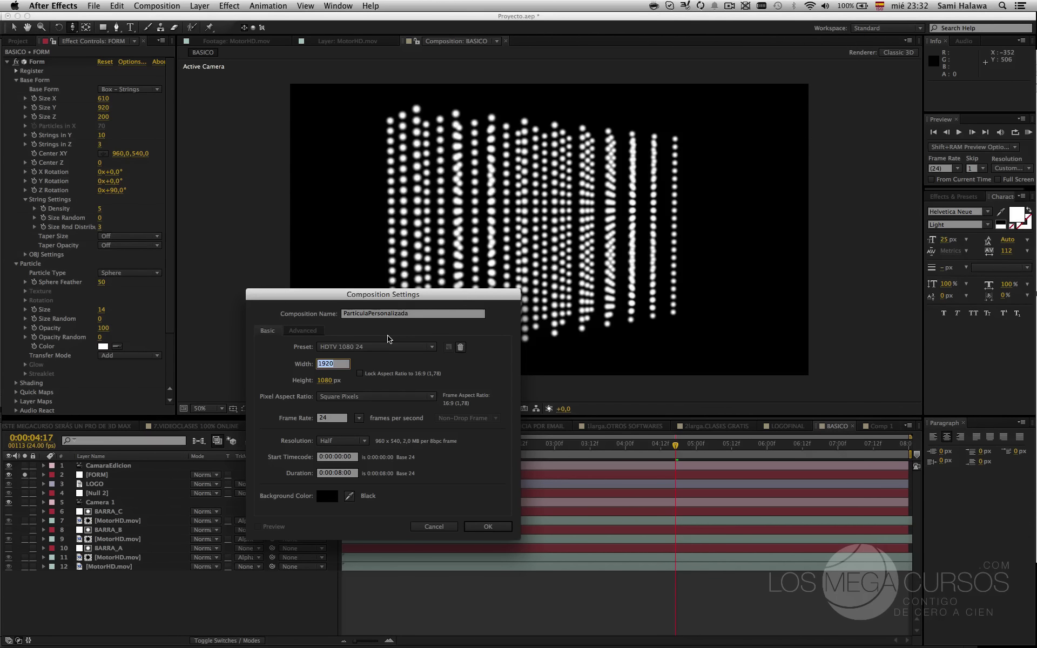
pyautogui.write('500')
pyautogui.click(328, 380)
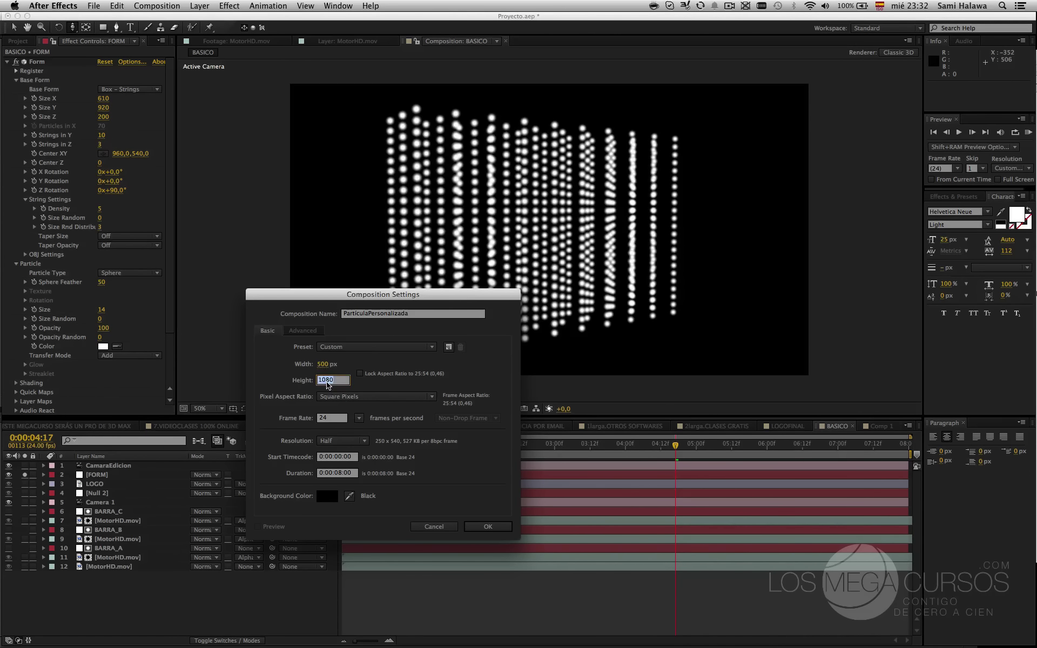
pyautogui.write('500')
pyautogui.doubleClick(337, 473)
pyautogui.tripleClick(337, 474)
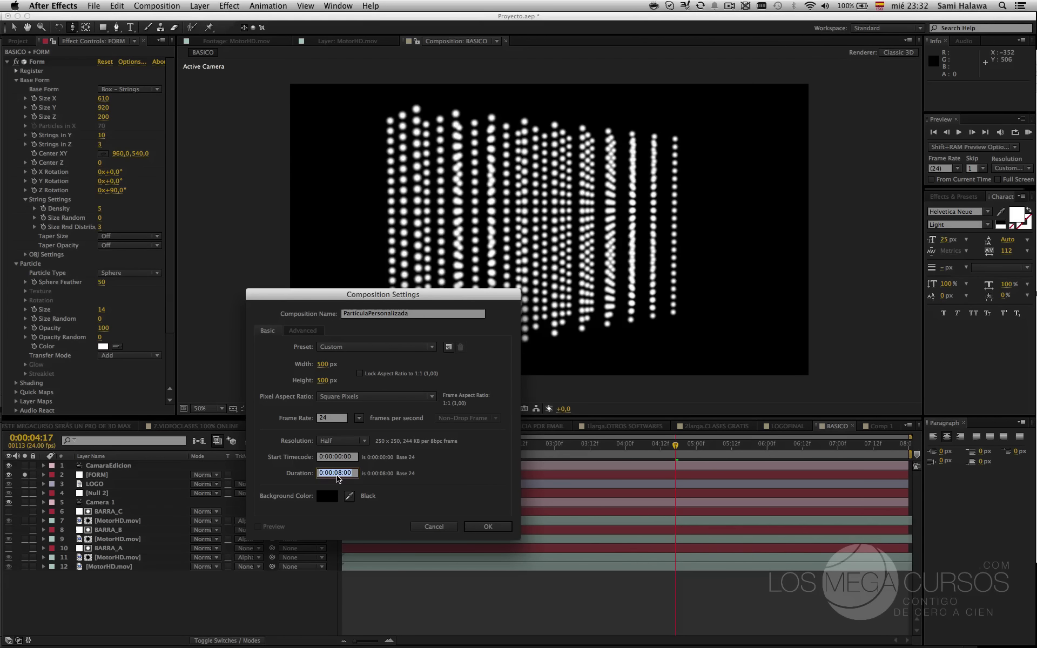
pyautogui.write('1')
pyautogui.press('Return')
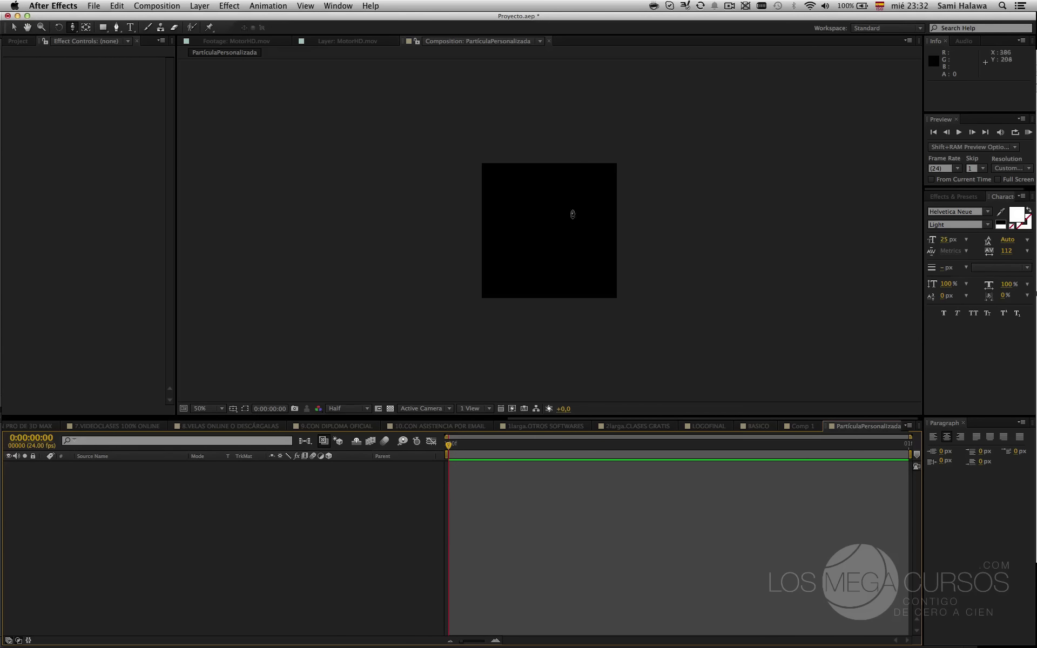
# - Switch to the Selection tool and add a white 500 by 500 px solid named aoisfoas to the composition
pyautogui.click(12, 26)
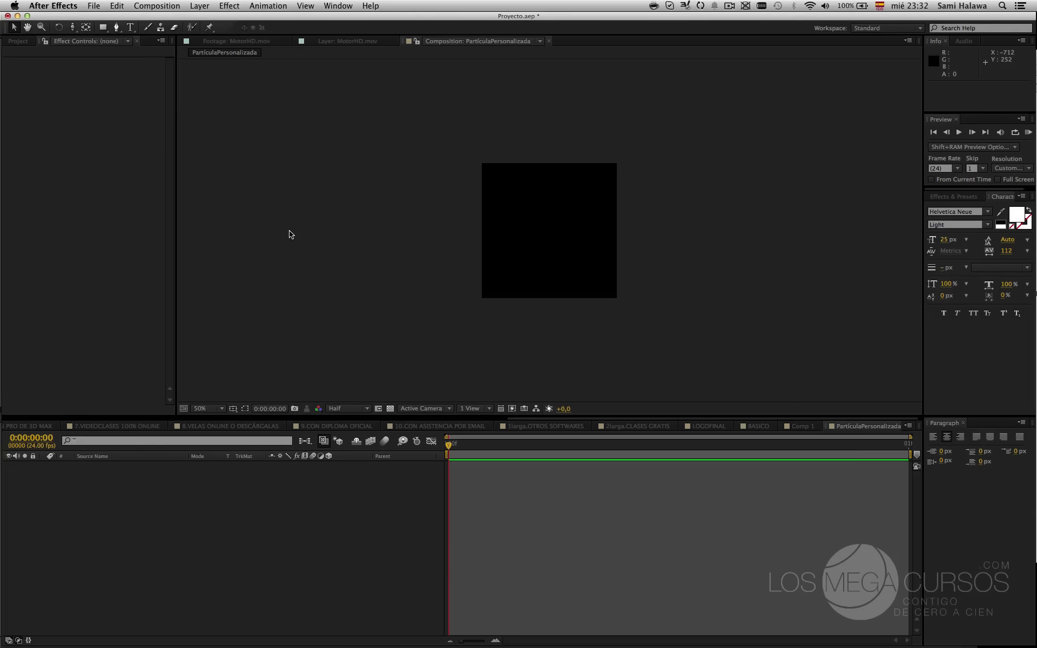
pyautogui.press('super+y')
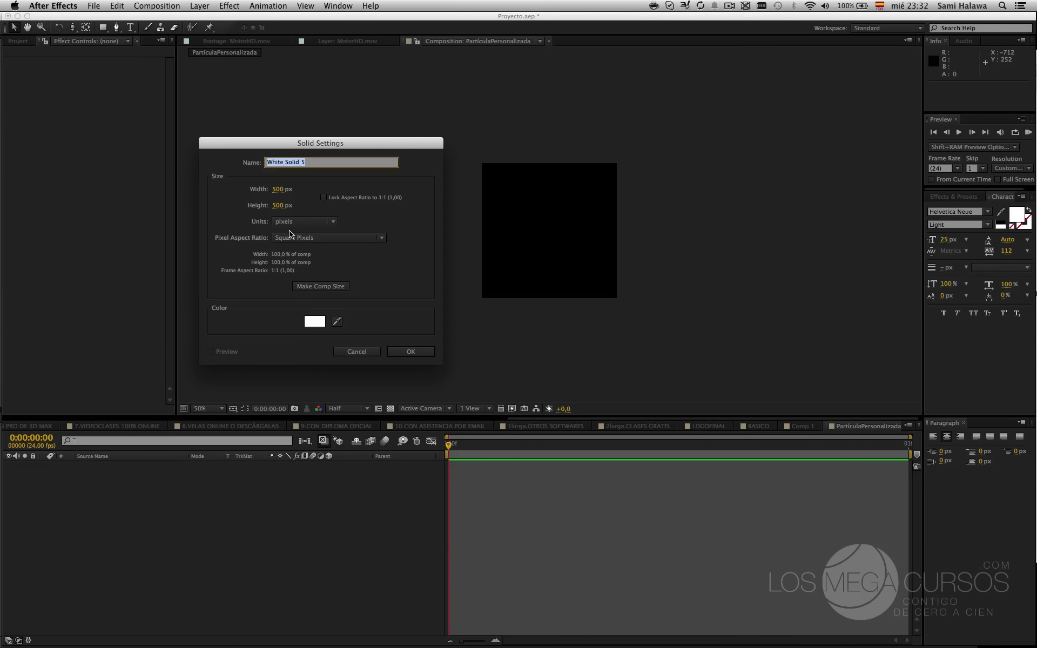
pyautogui.write('aoisfoas')
pyautogui.press('Return')
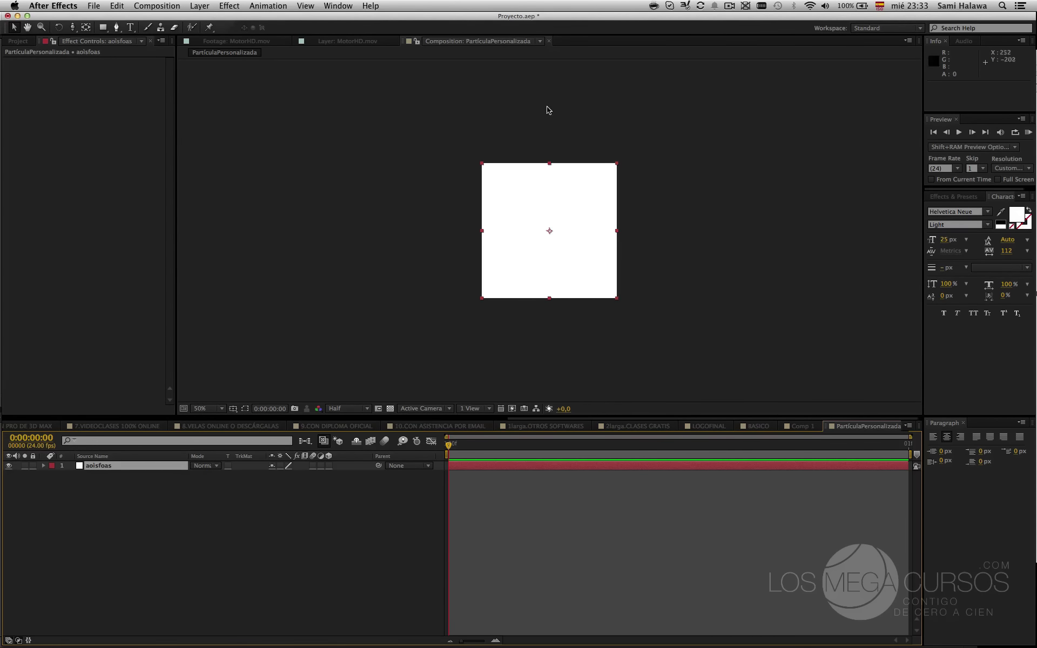
# - Place the ParticulaPersonalizada composition in BASICO as the layer above CamaraEdicion
pyautogui.click(817, 428)
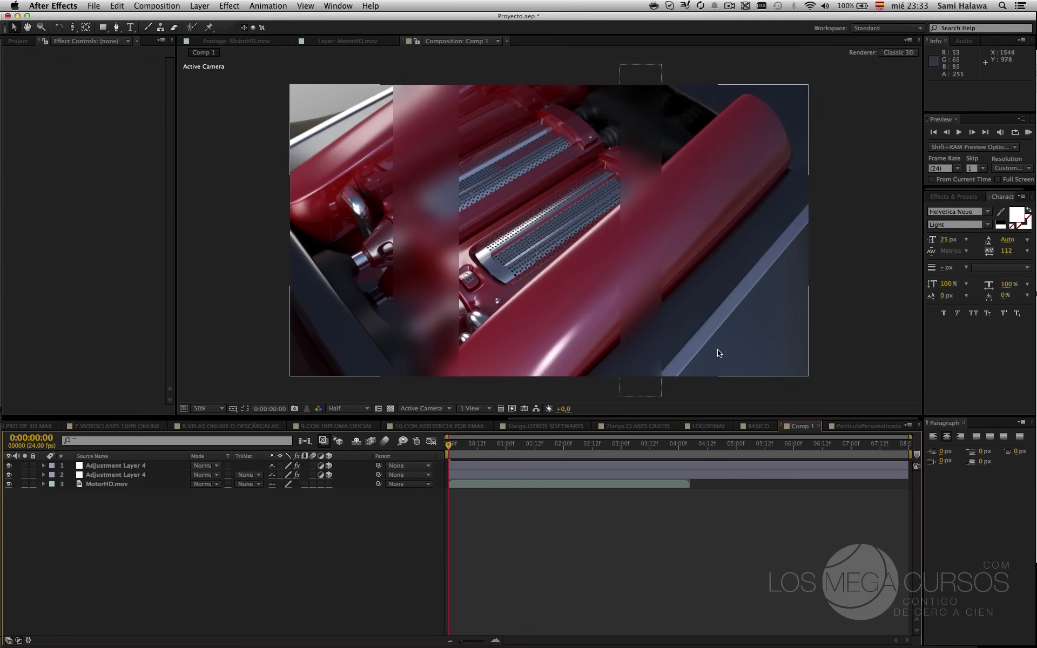
pyautogui.click(761, 427)
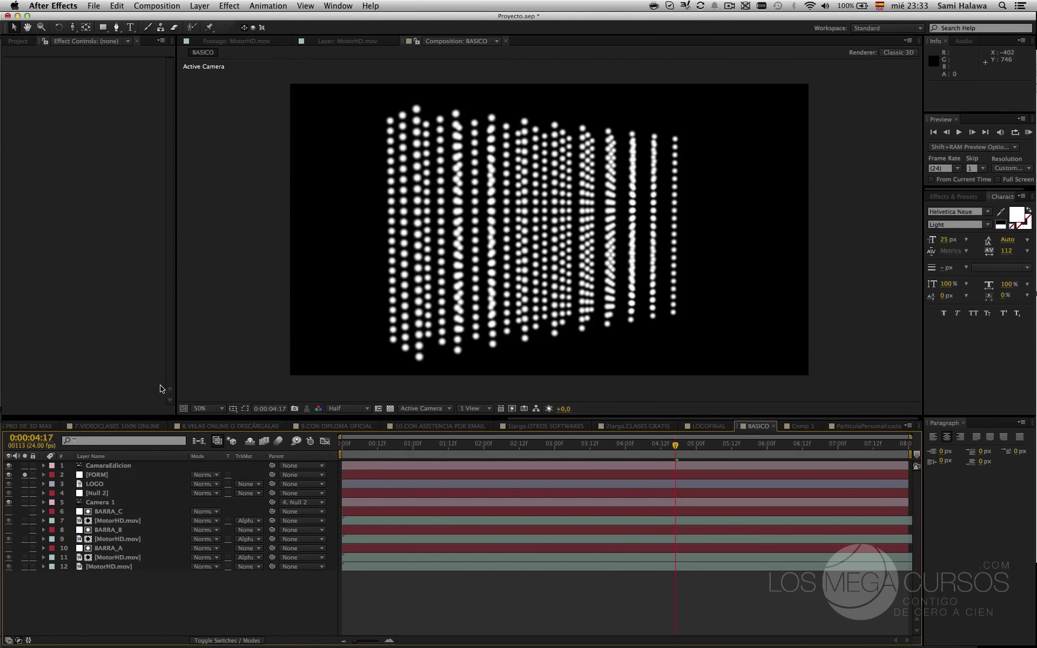
pyautogui.click(20, 41)
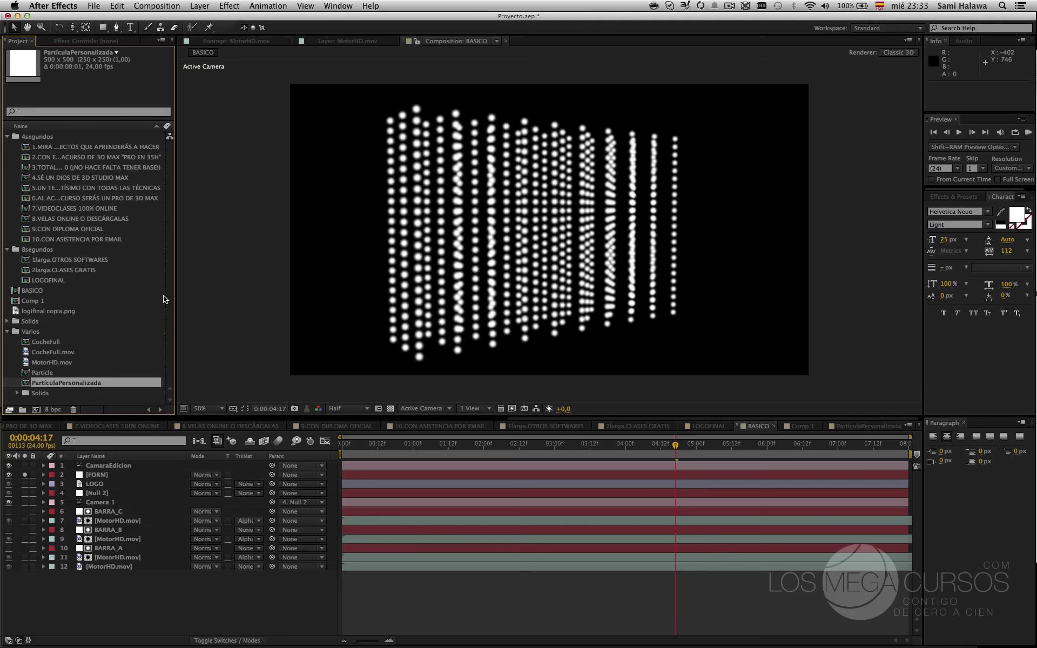
pyautogui.moveTo(99, 384); pyautogui.dragTo(147, 468)
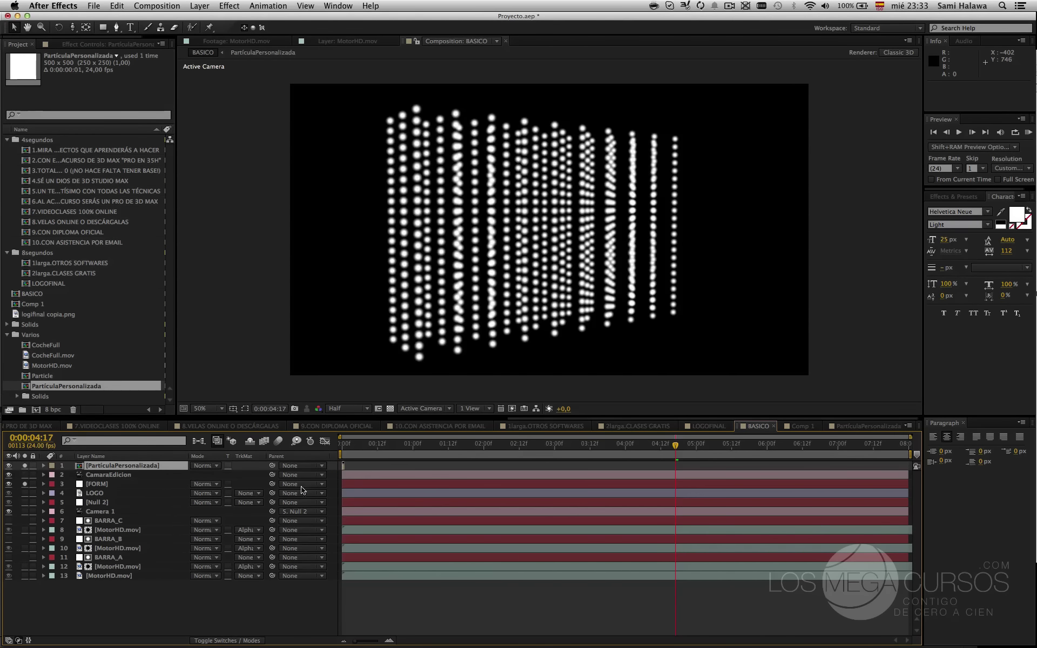
# - Check the ParticulaPersonalizada layer at the first frame, turn off its visibility, and move the current time to 0:00:01:15
pyautogui.press('Home')
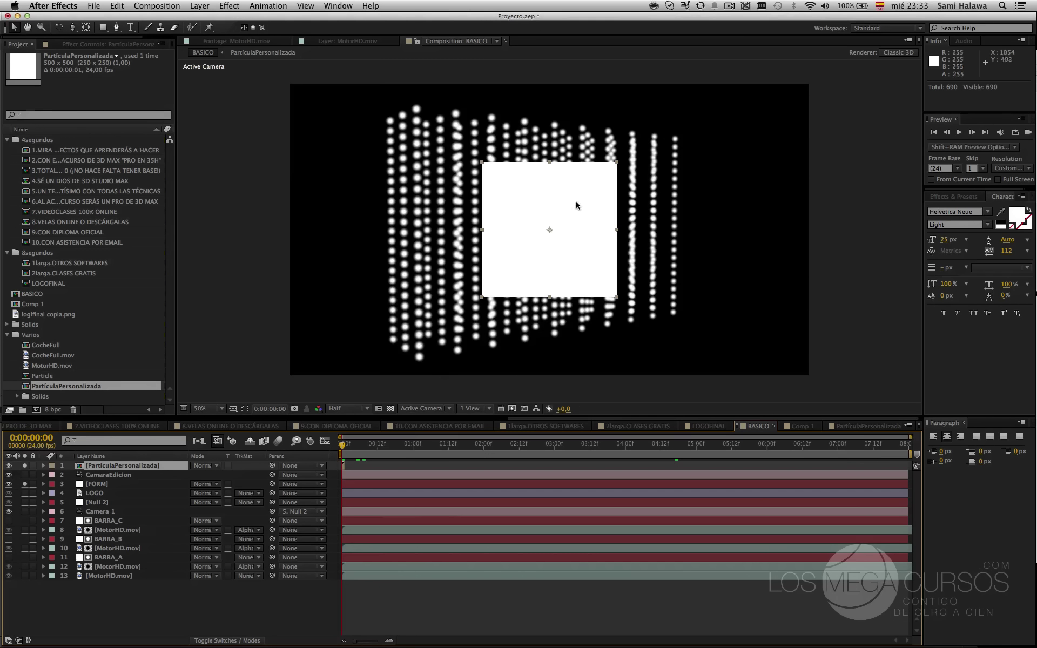
pyautogui.moveTo(368, 445); pyautogui.dragTo(333, 453)
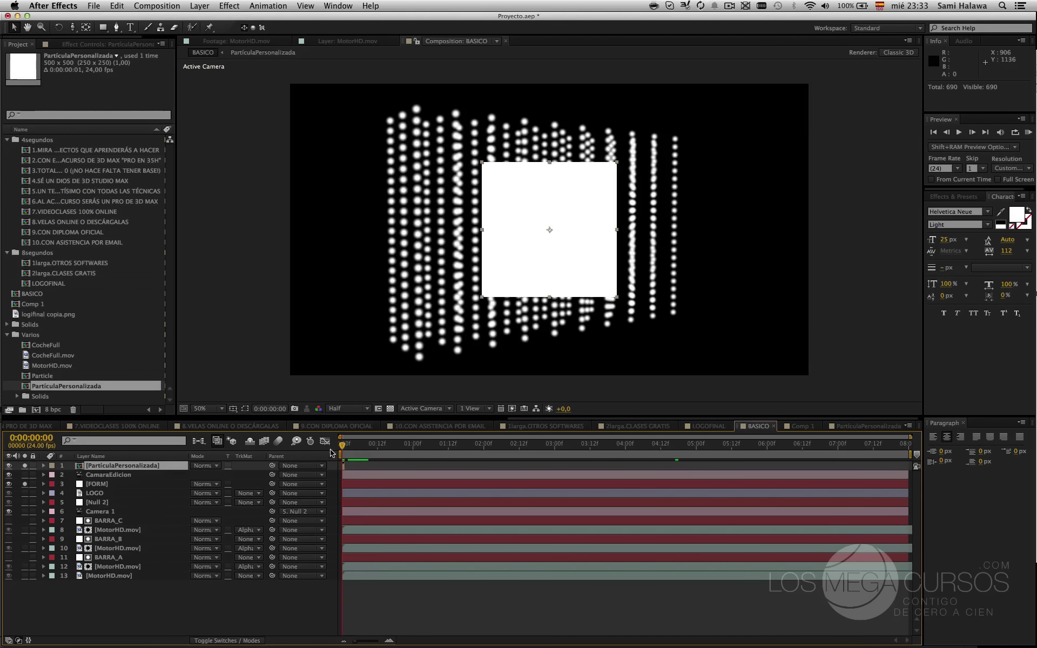
pyautogui.click(8, 464)
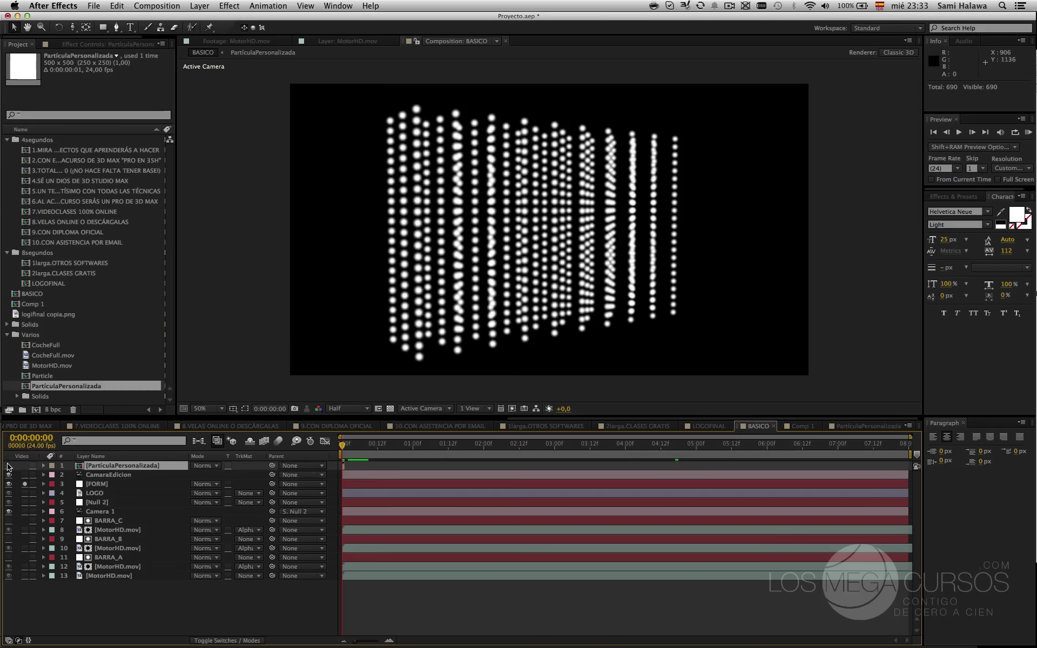
pyautogui.click(425, 448)
pyautogui.click(457, 448)
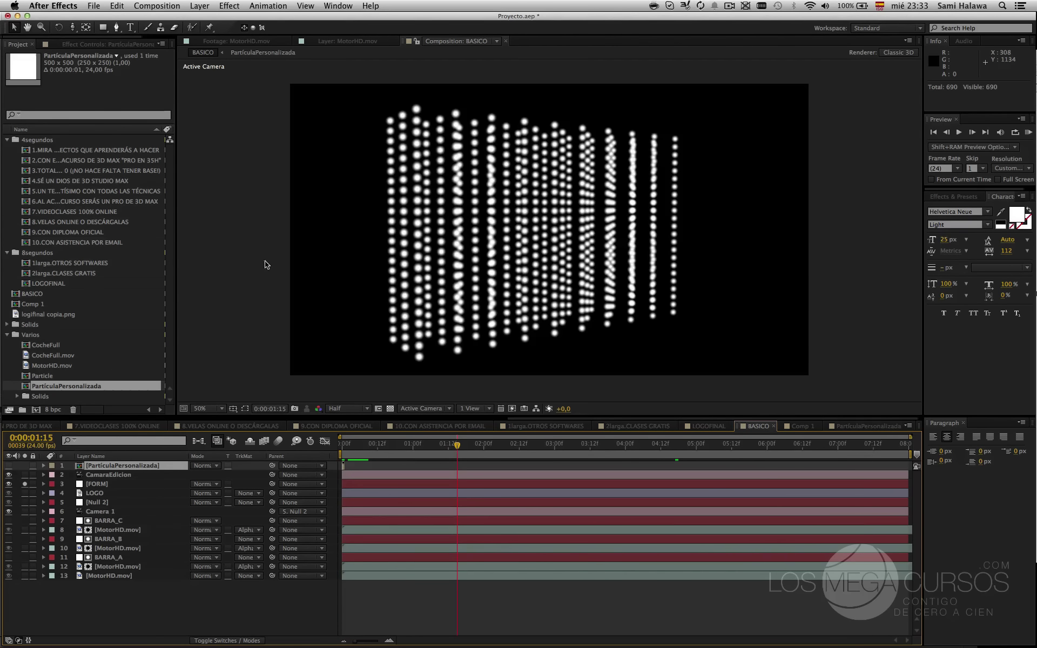
# - Set the Particle Type of the FORM layer's Form effect to Sprite
pyautogui.click(78, 44)
pyautogui.click(134, 484)
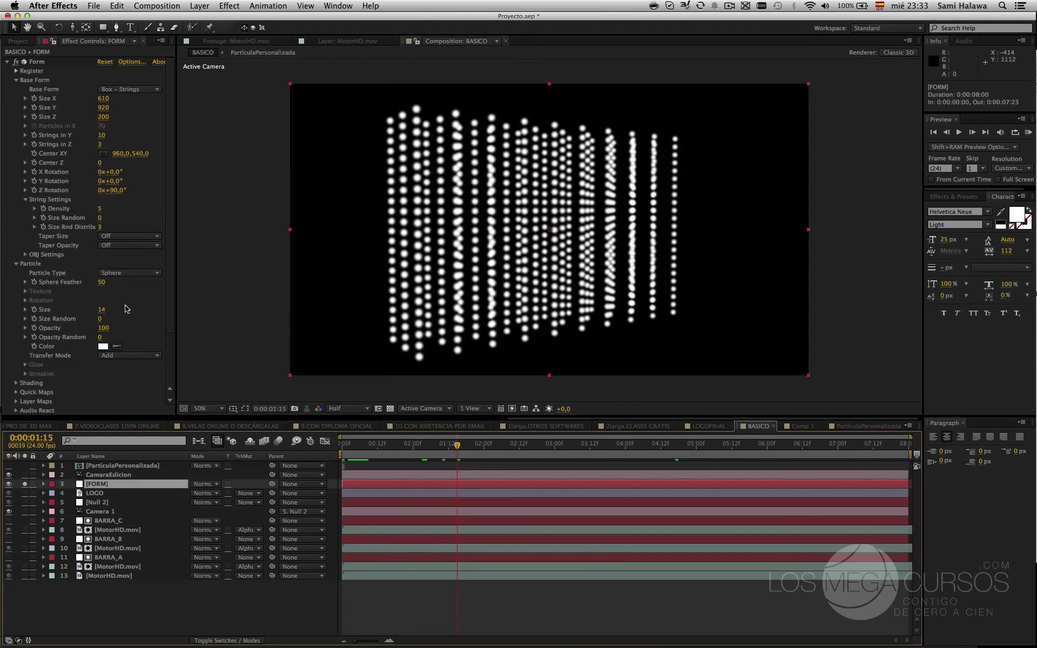
pyautogui.click(130, 273)
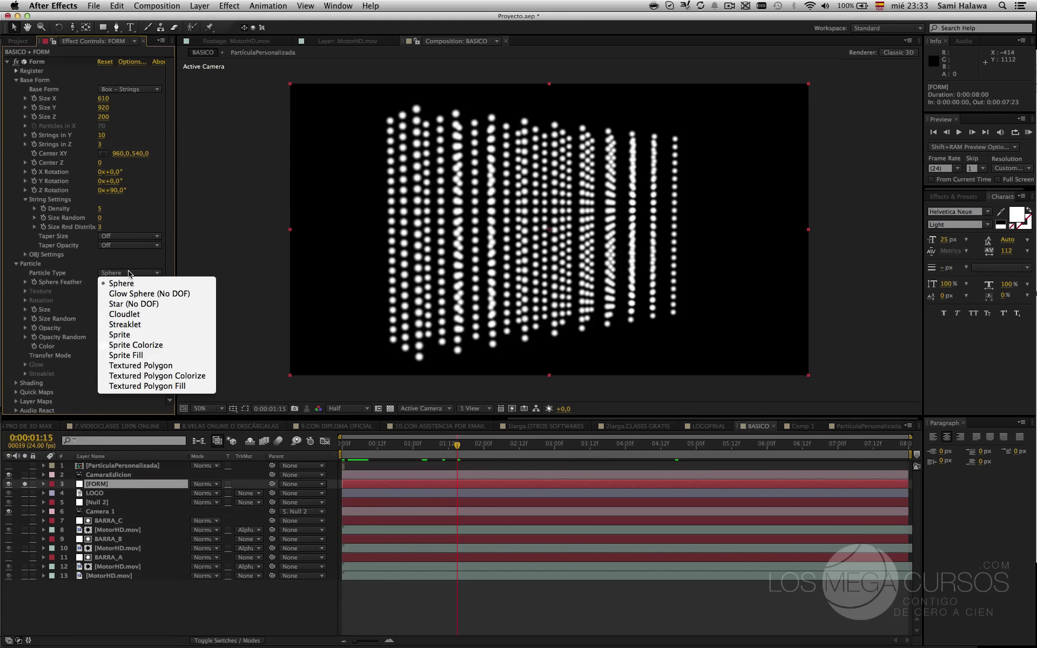
pyautogui.click(144, 336)
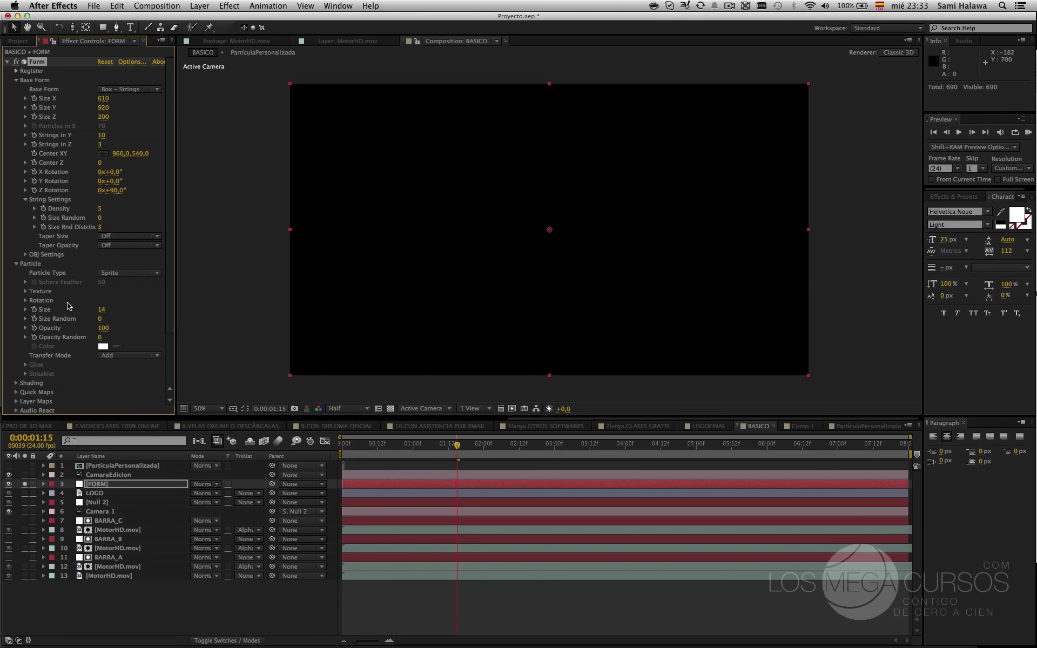
# - Assign the ParticulaPersonalizada layer as the Form particle Texture and accept the layer size warning
pyautogui.click(25, 291)
pyautogui.scroll(-1, 113, 305)
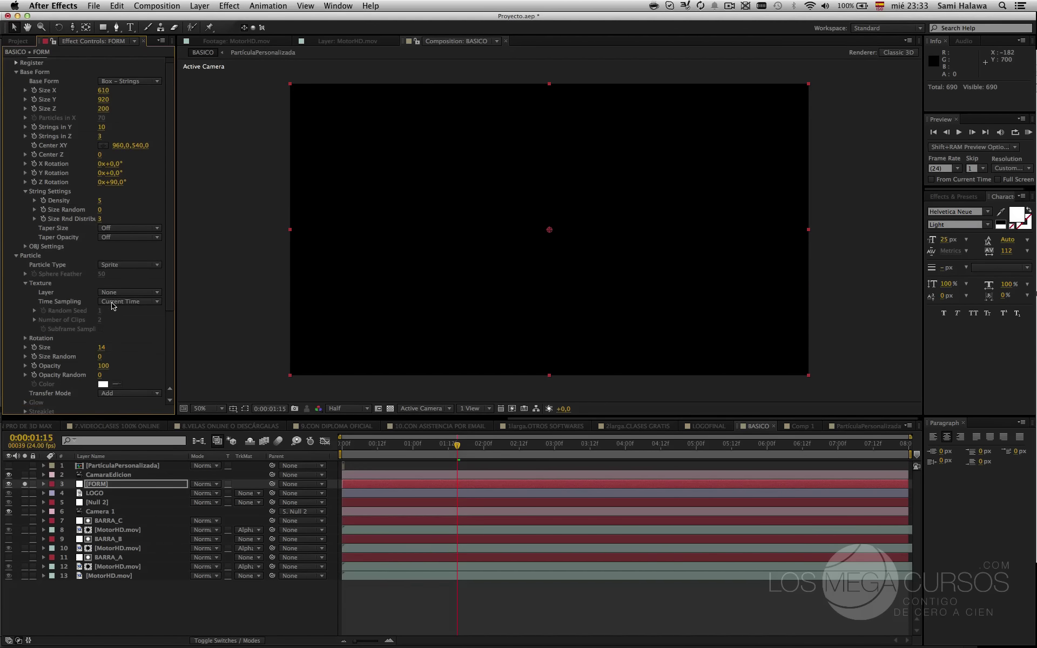
pyautogui.click(144, 294)
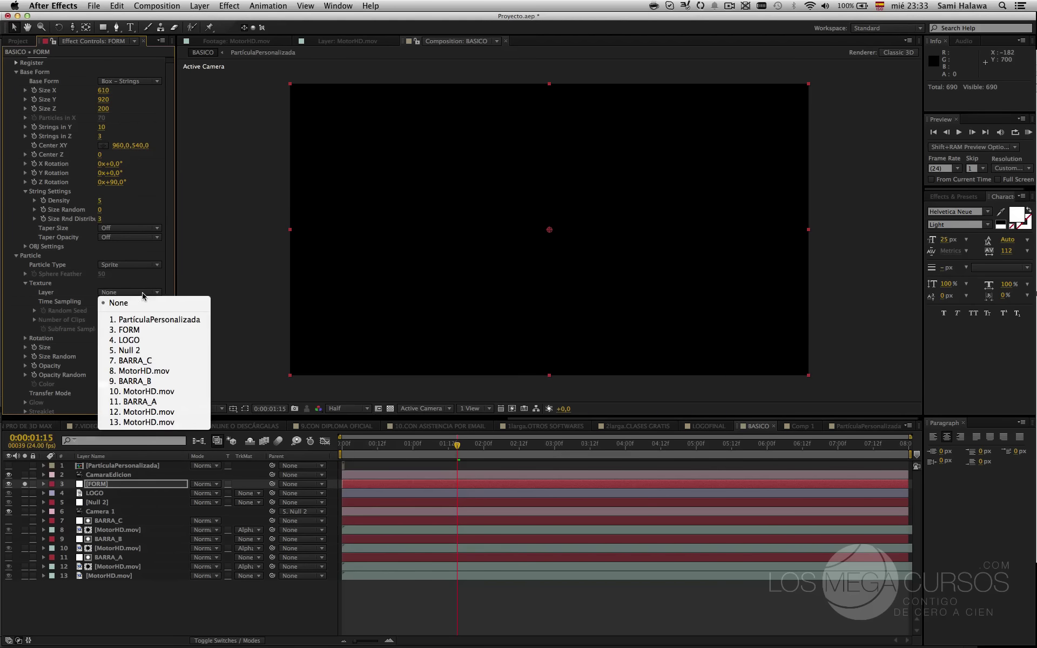
pyautogui.click(164, 320)
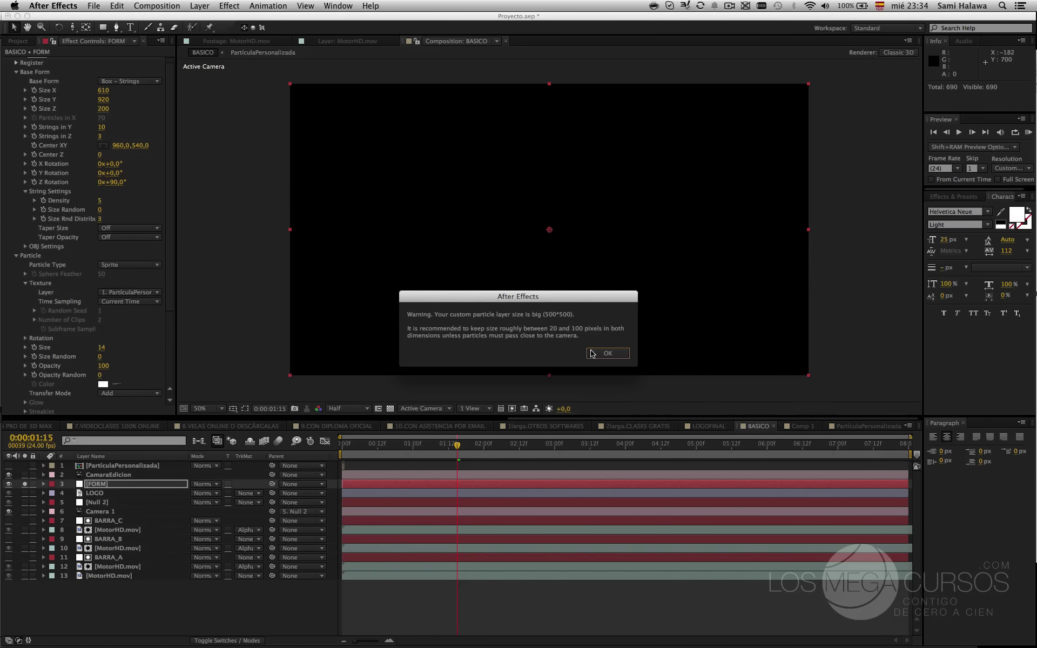
pyautogui.click(609, 355)
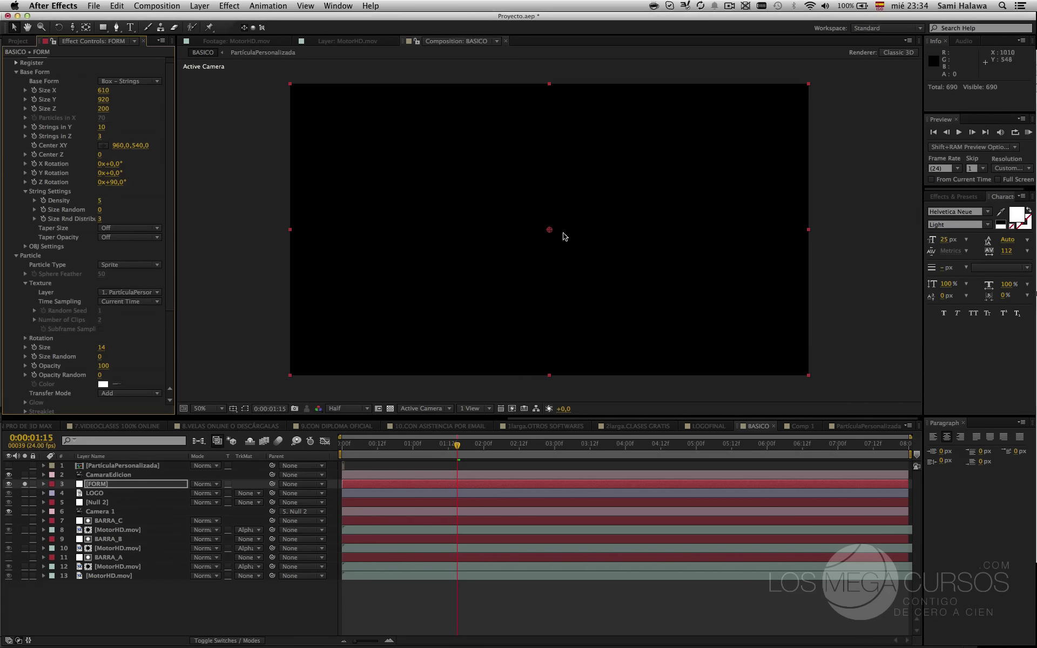
pyautogui.click(131, 292)
pyautogui.click(85, 311)
pyautogui.click(352, 468)
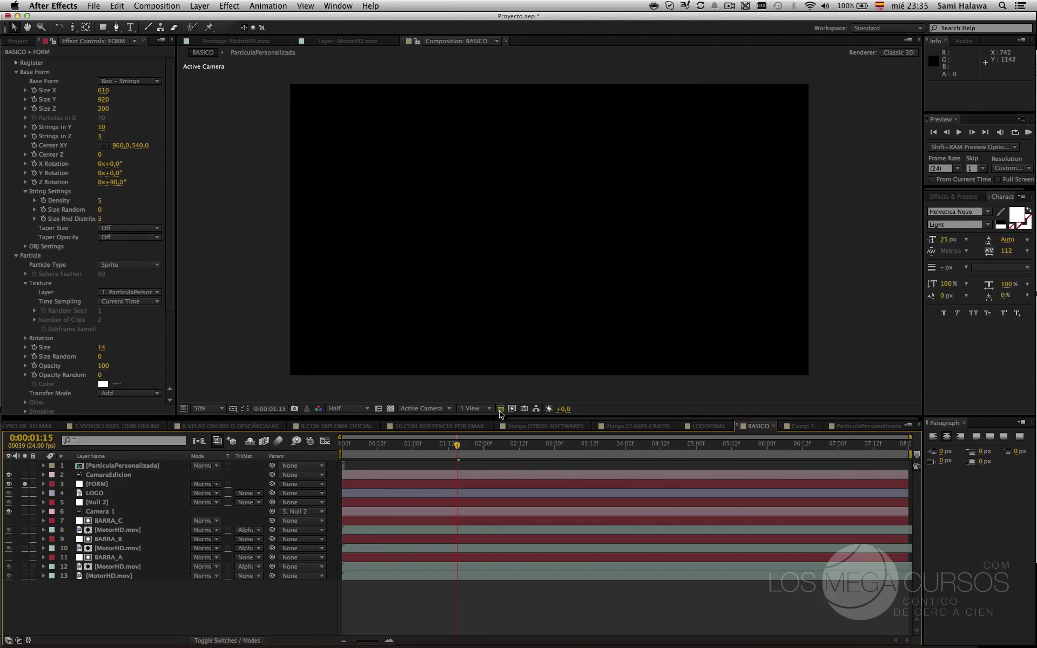
# - Set the Form texture's Time Sampling to Random - Still Frame
pyautogui.click(124, 304)
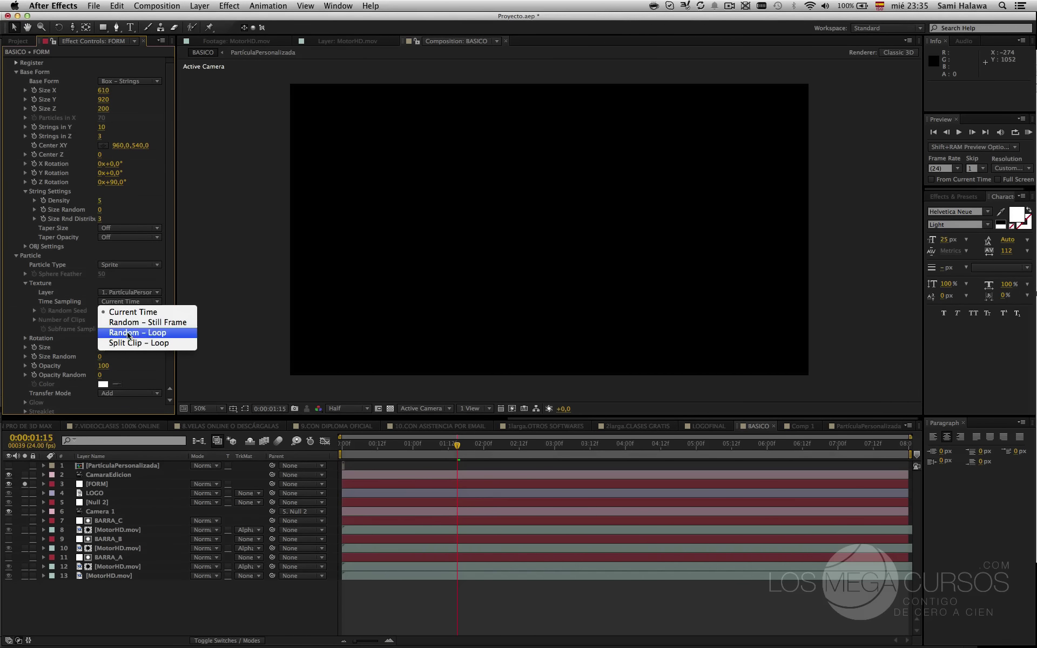
pyautogui.click(171, 323)
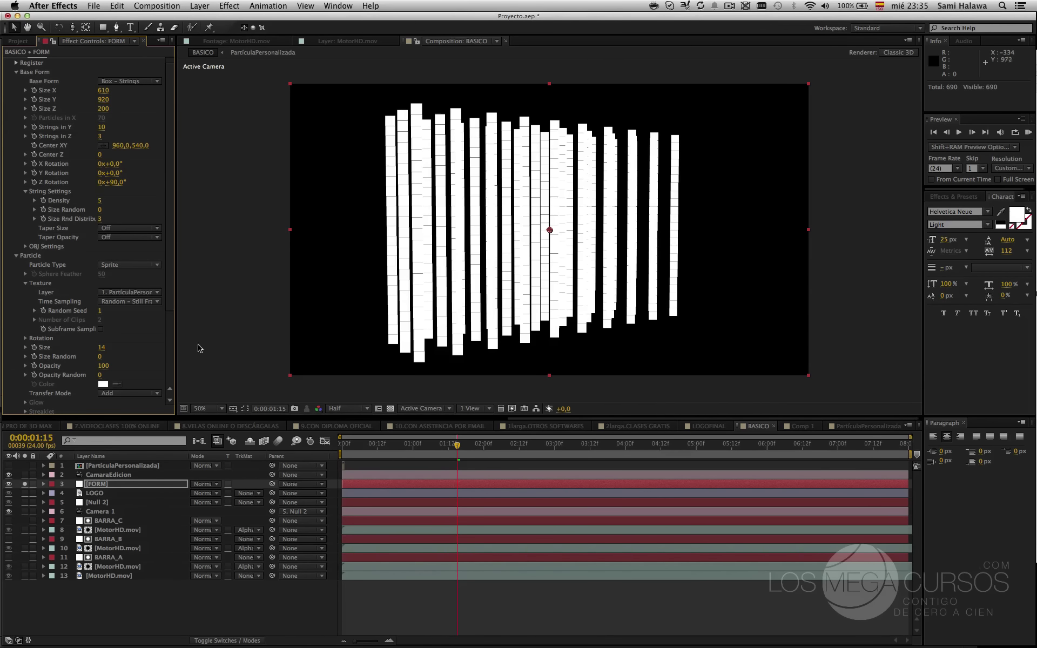
pyautogui.click(136, 303)
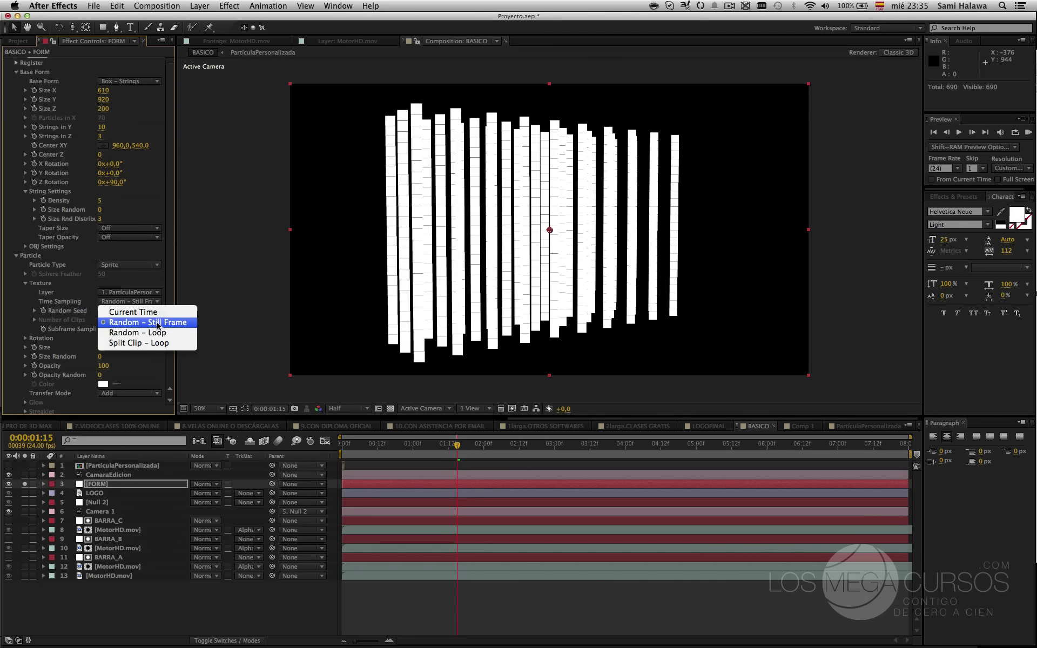
pyautogui.click(182, 323)
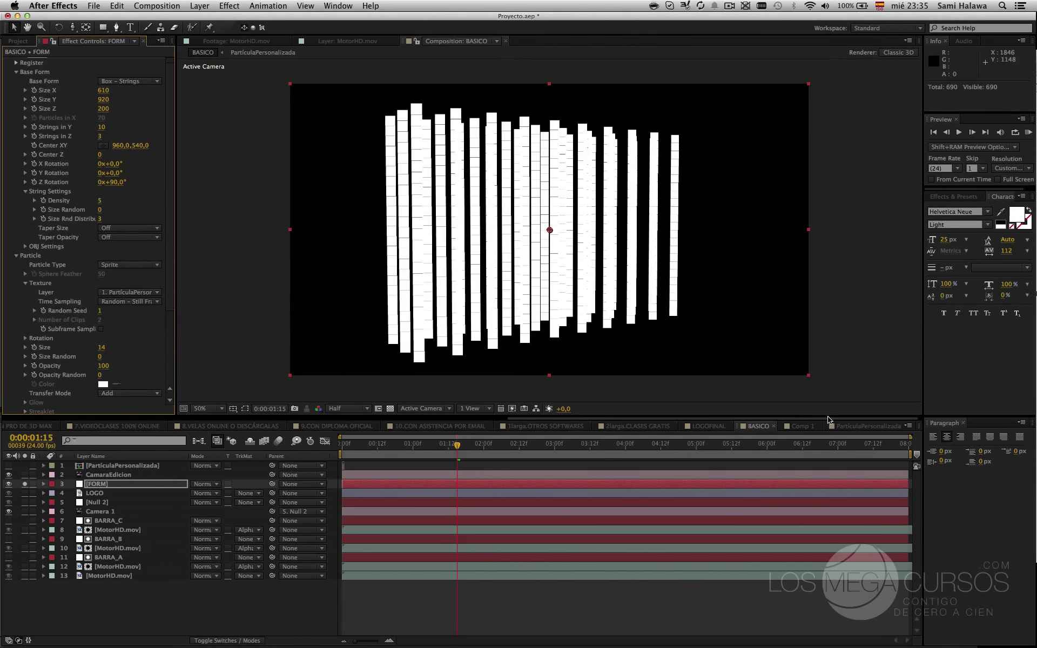
# - Reopen the ParticulaPersonalizada composition and extend its duration beyond one frame
pyautogui.click(802, 429)
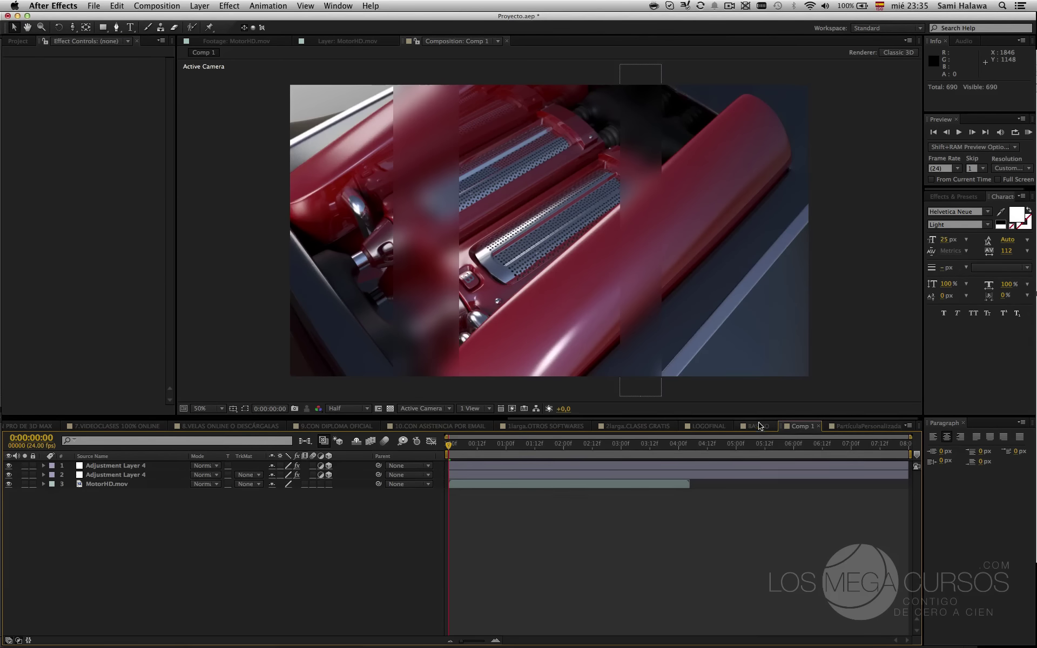
pyautogui.click(889, 428)
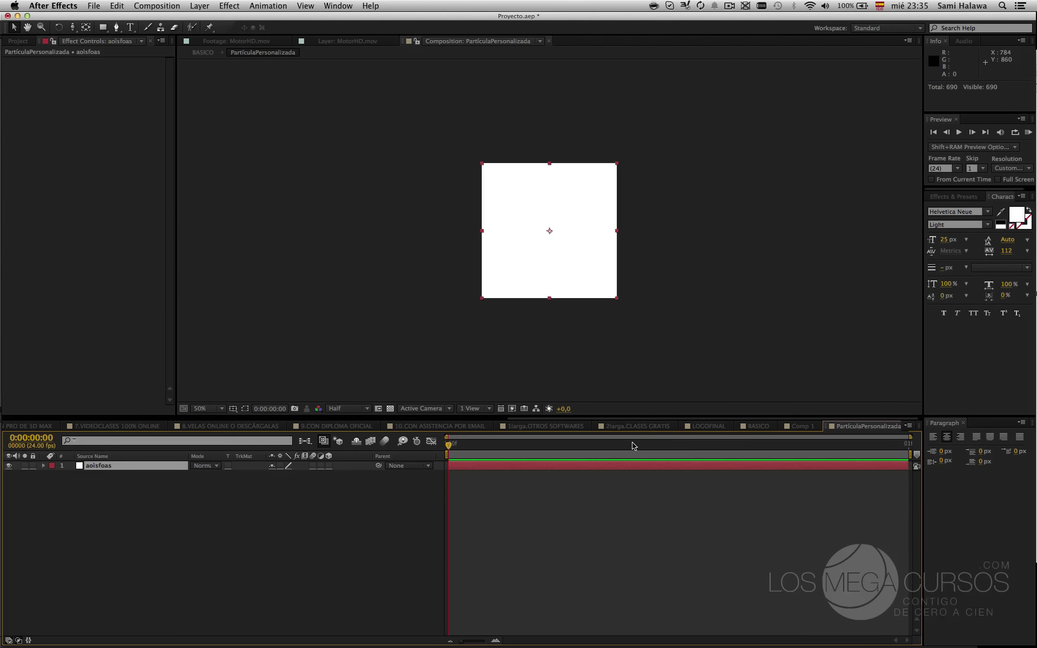
pyautogui.moveTo(632, 441); pyautogui.dragTo(448, 444)
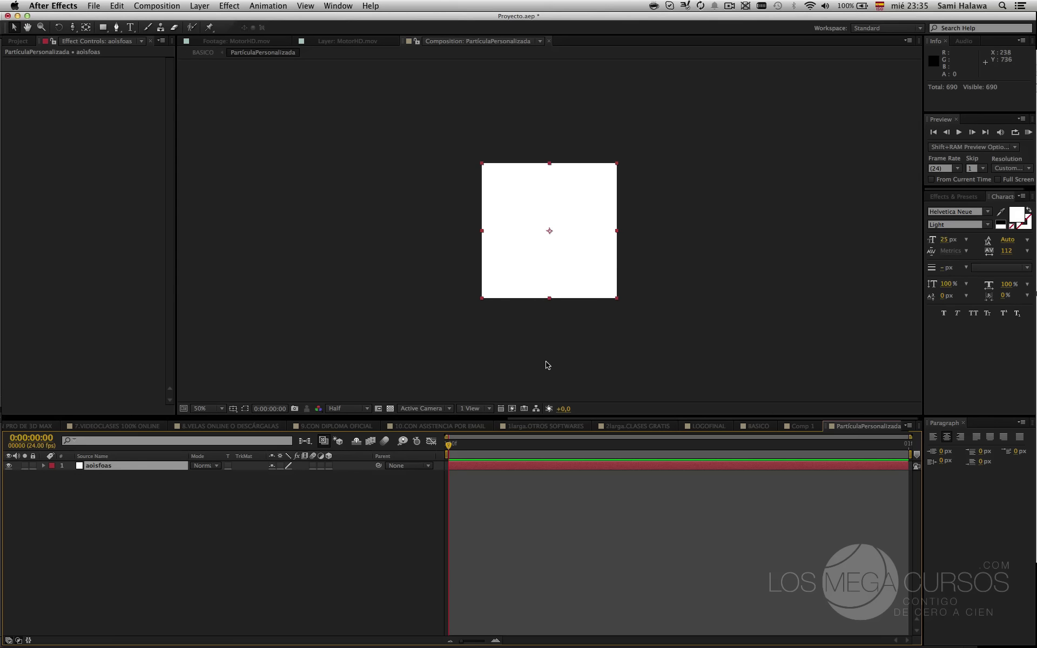
pyautogui.click(149, 5)
pyautogui.click(162, 36)
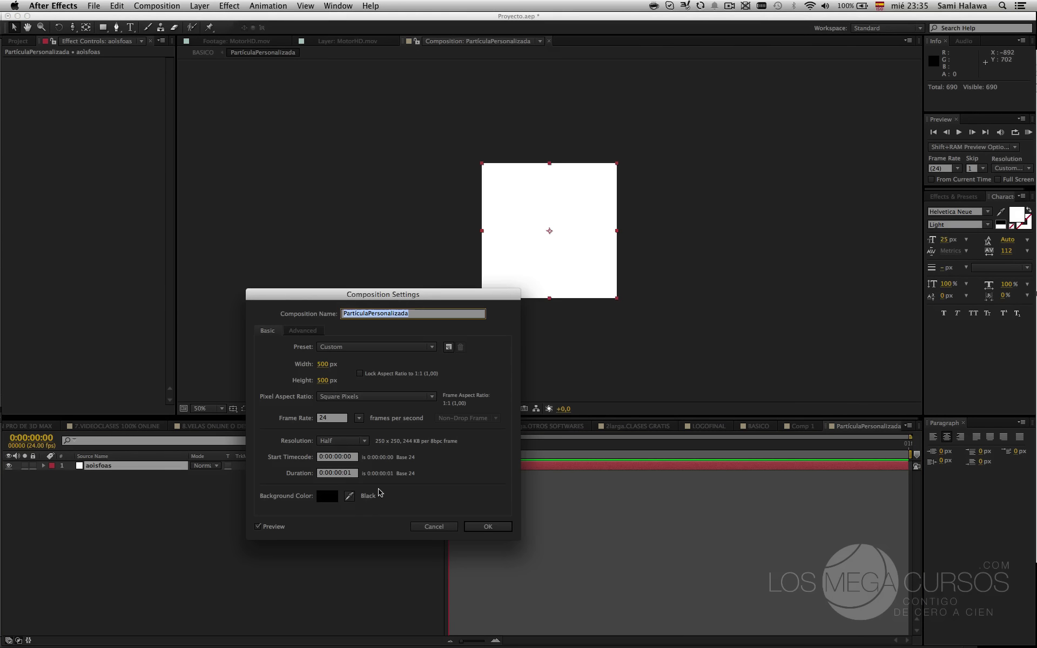
pyautogui.click(354, 475)
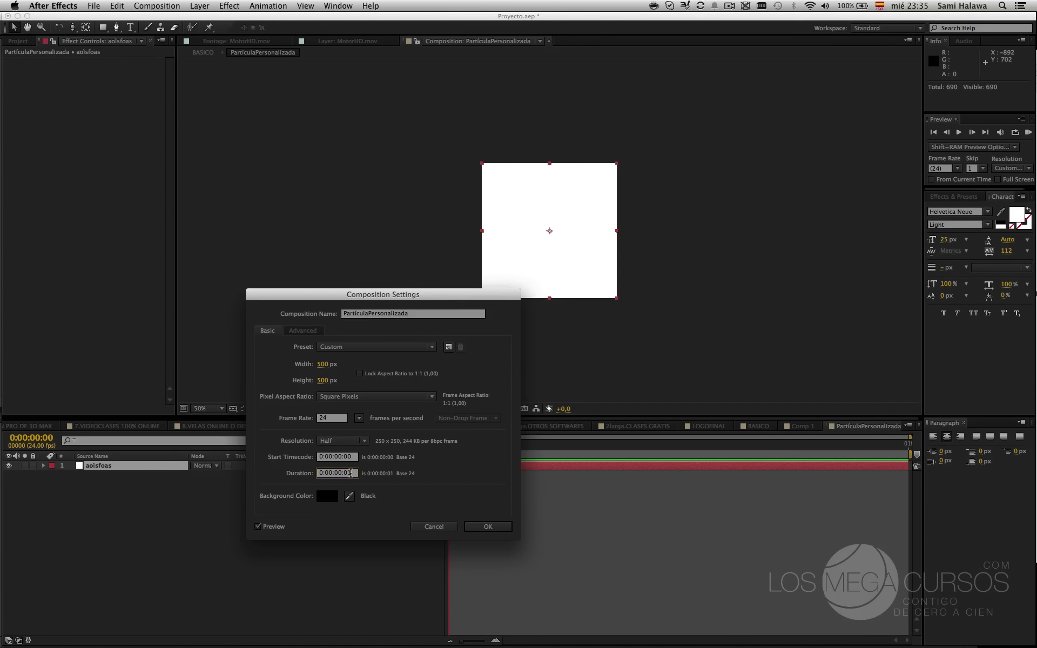
pyautogui.press('Return')
pyautogui.click(450, 641)
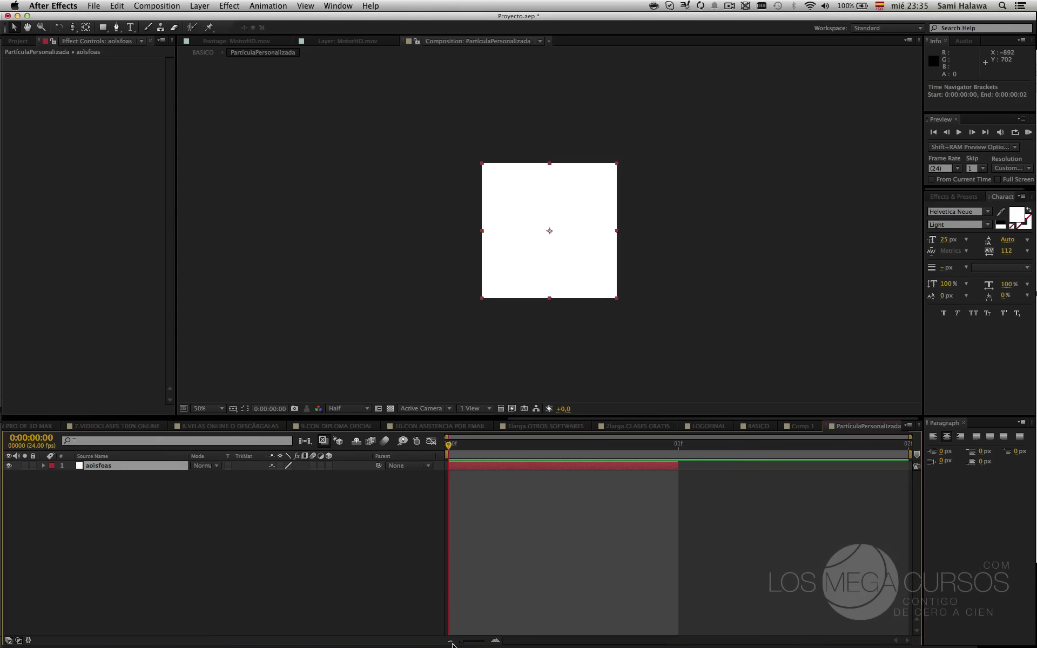
# - Duplicate the white aoisfoas solid in ParticulaPersonalizada and shift the copy so it starts at frame 1
pyautogui.click(236, 485)
pyautogui.click(173, 467)
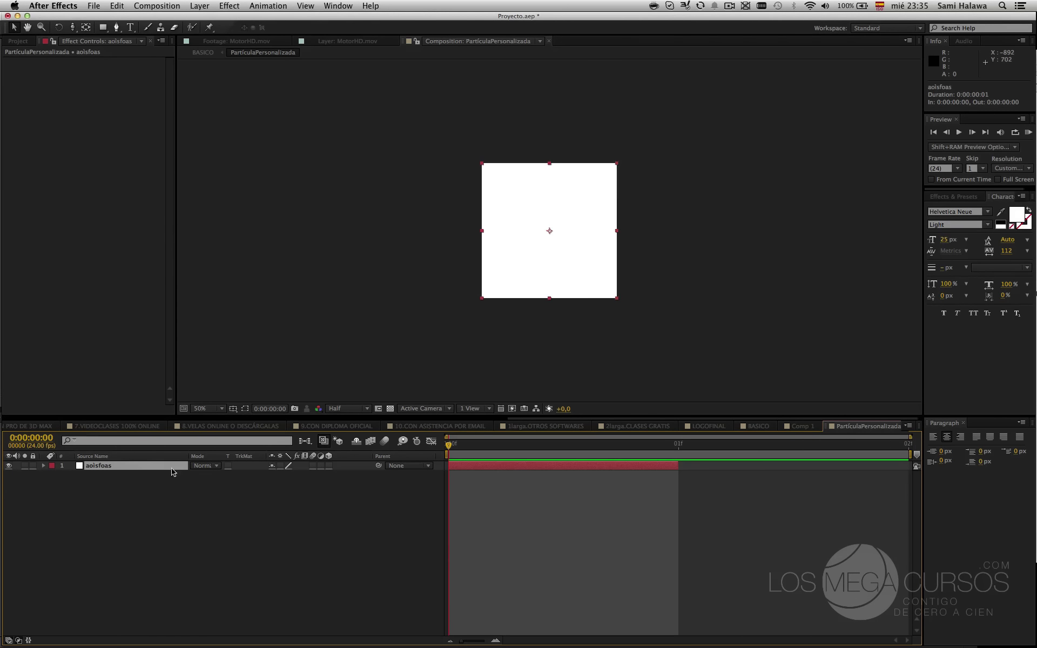
pyautogui.press('super+d')
pyautogui.moveTo(488, 470); pyautogui.dragTo(636, 470)
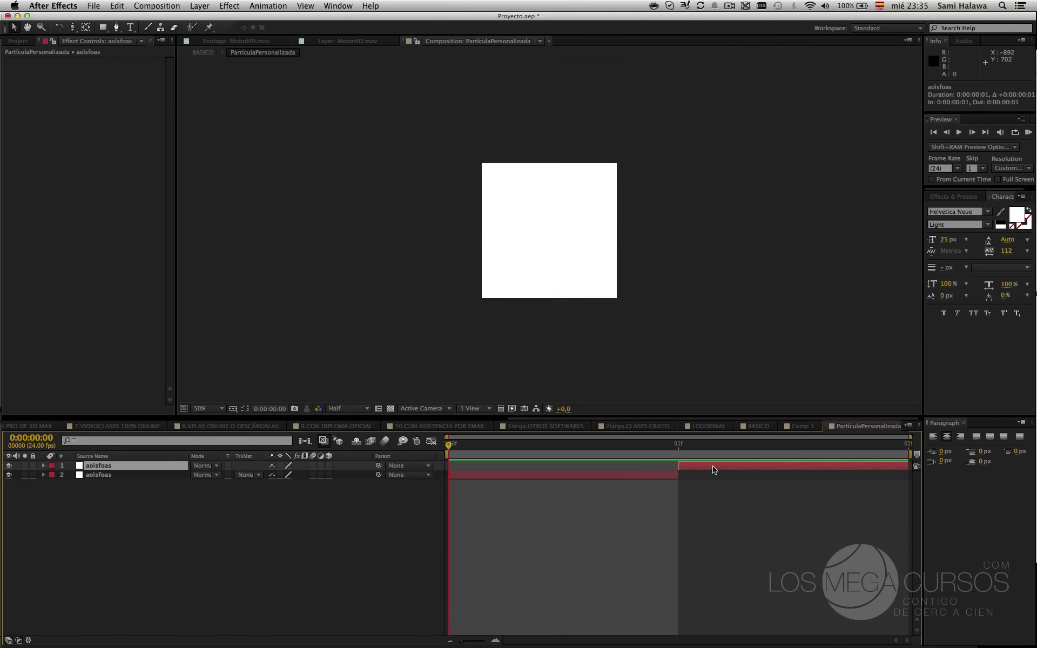
pyautogui.click(684, 451)
pyautogui.press('pageup')
pyautogui.press('pagedown')
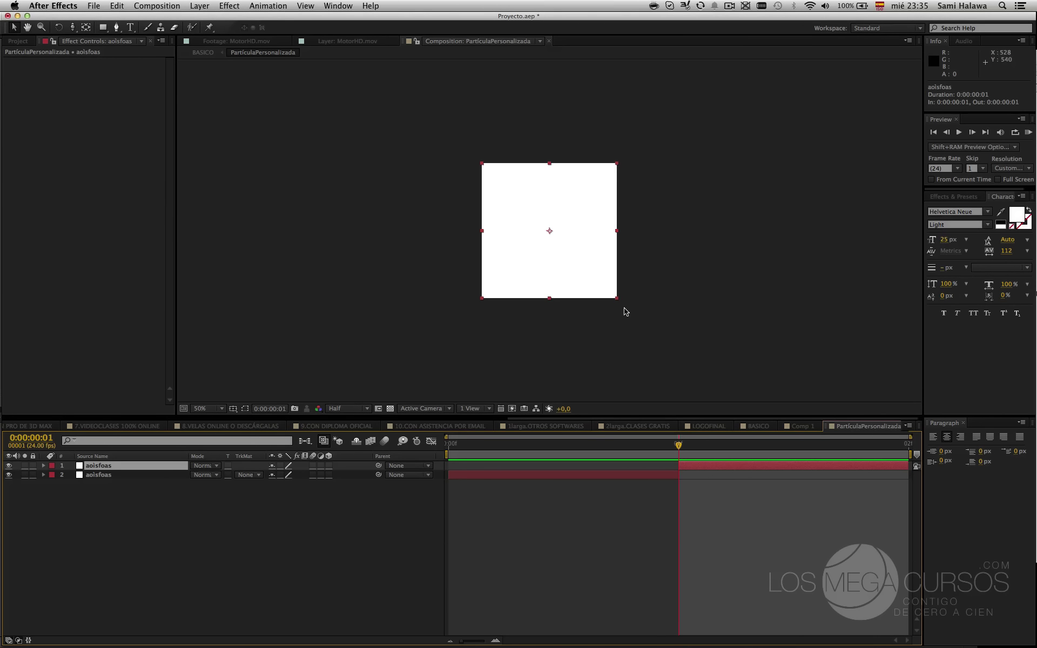
# - Apply a full-size ellipse mask to the duplicated aoisfoas layer so the second frame shows a circle
pyautogui.moveTo(103, 27); pyautogui.dragTo(151, 60)
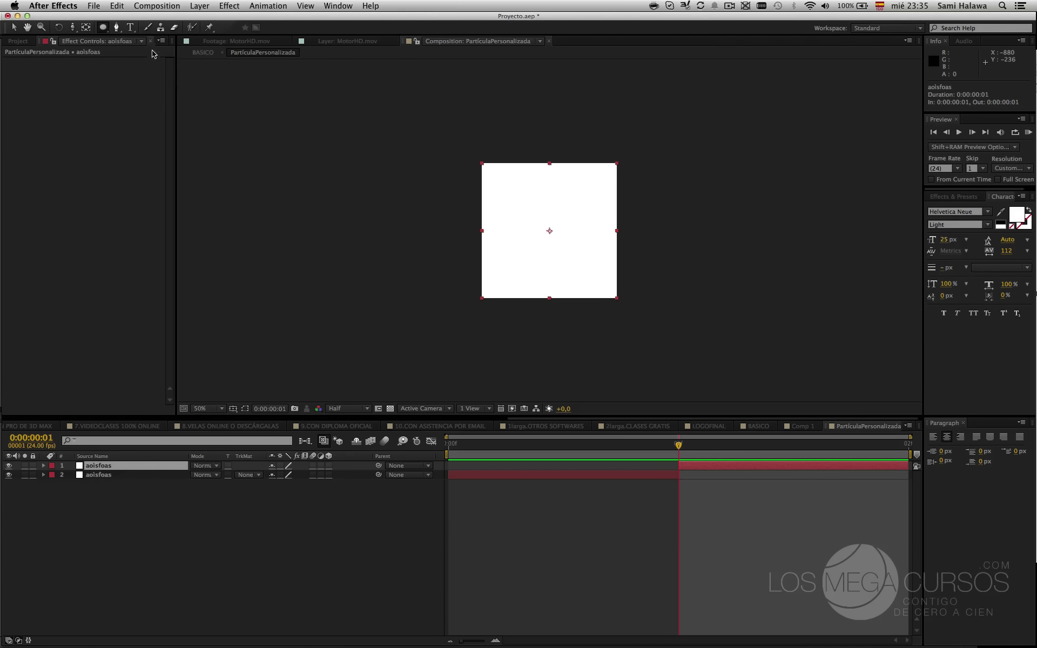
pyautogui.moveTo(102, 28); pyautogui.dragTo(135, 49)
pyautogui.doubleClick(107, 27)
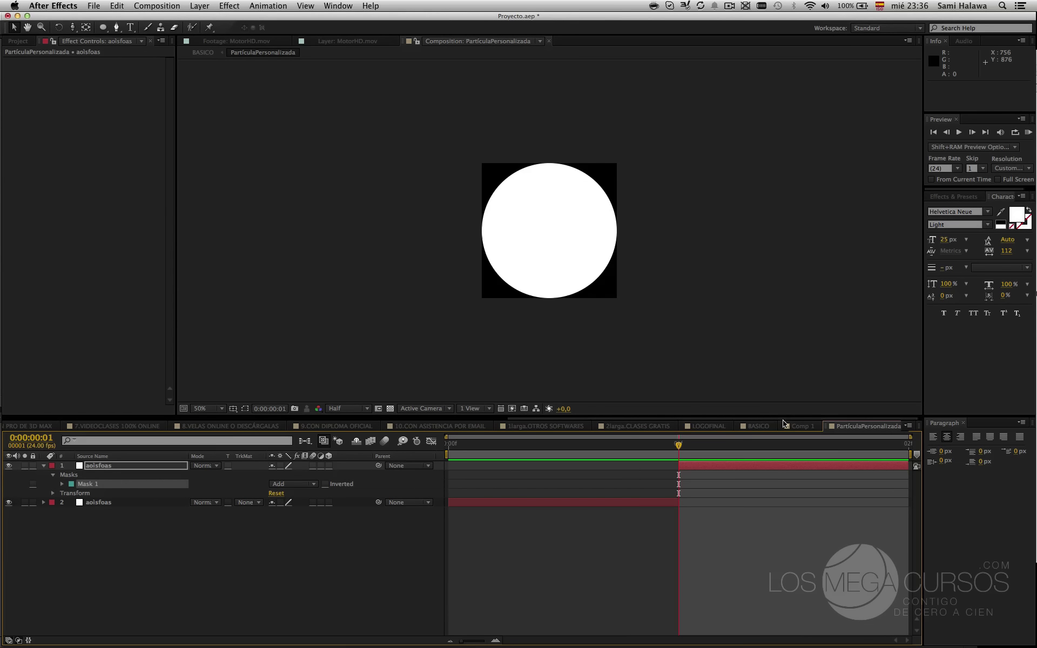
# - Extend the ParticulaPersonalizada layer in BASICO to two frames and check the Form particles at different frames
pyautogui.click(767, 426)
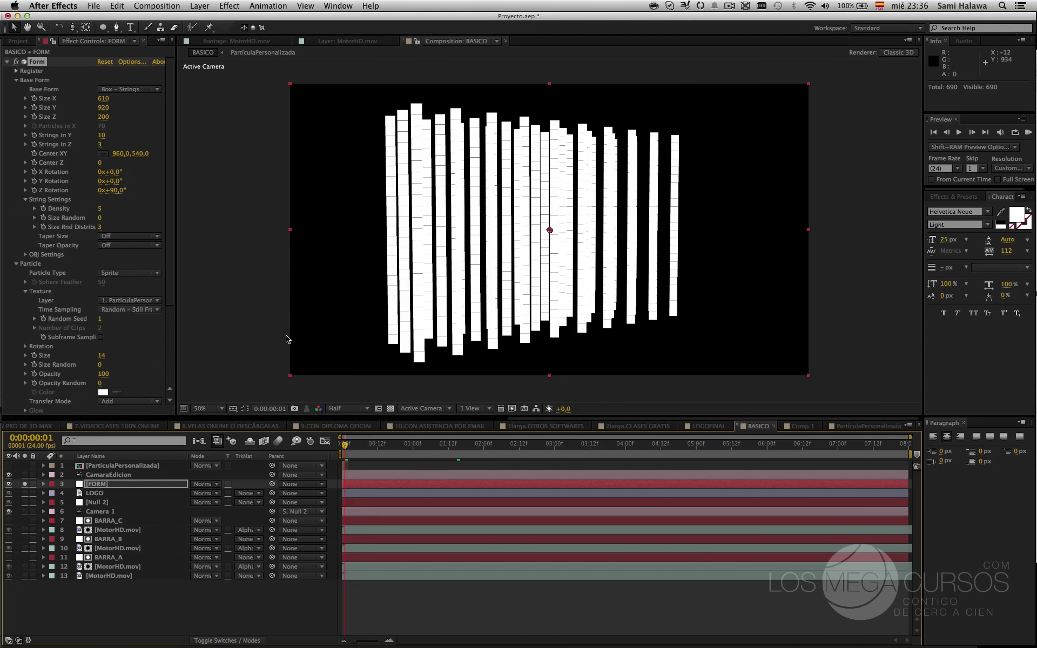
pyautogui.moveTo(176, 324); pyautogui.dragTo(196, 324)
pyautogui.click(350, 464)
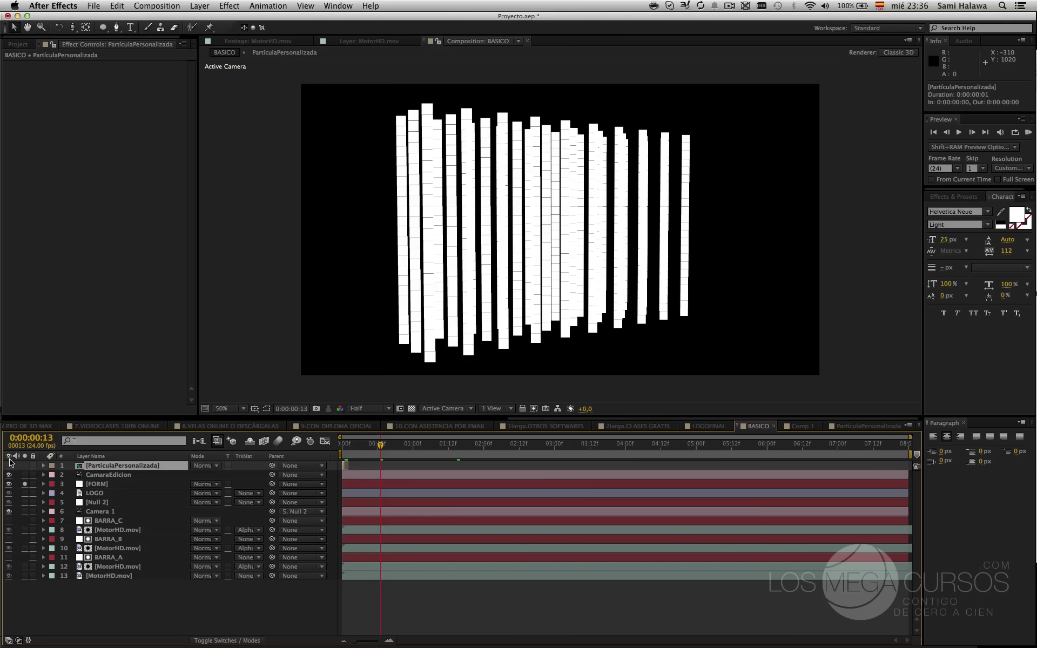
pyautogui.press('space')
pyautogui.rightClick(344, 466)
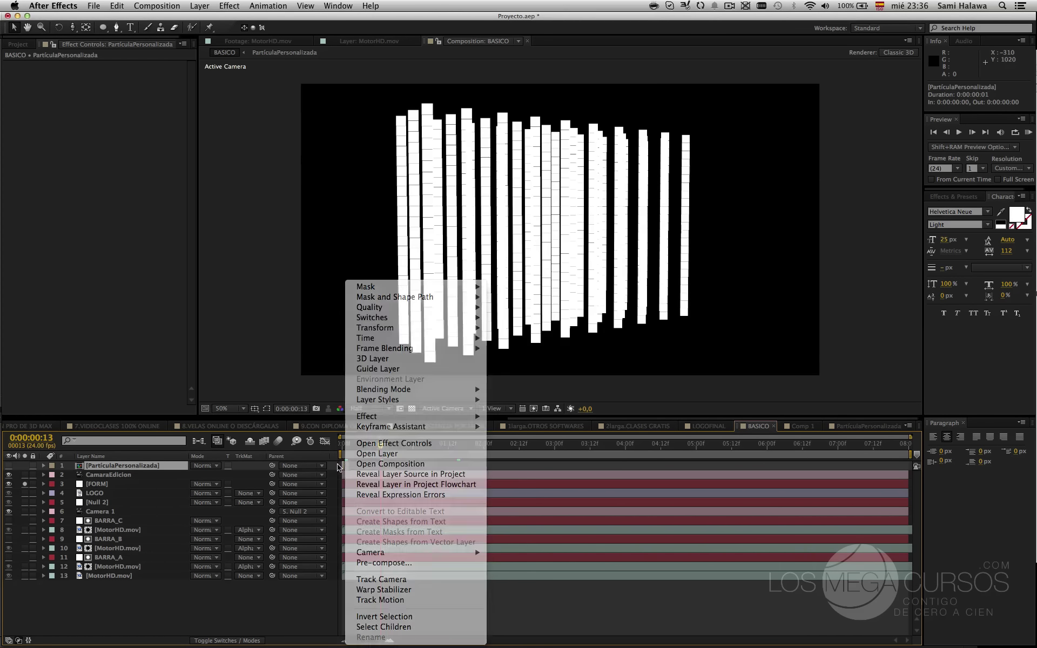
pyautogui.press('Escape')
pyautogui.moveTo(344, 466); pyautogui.dragTo(346, 465)
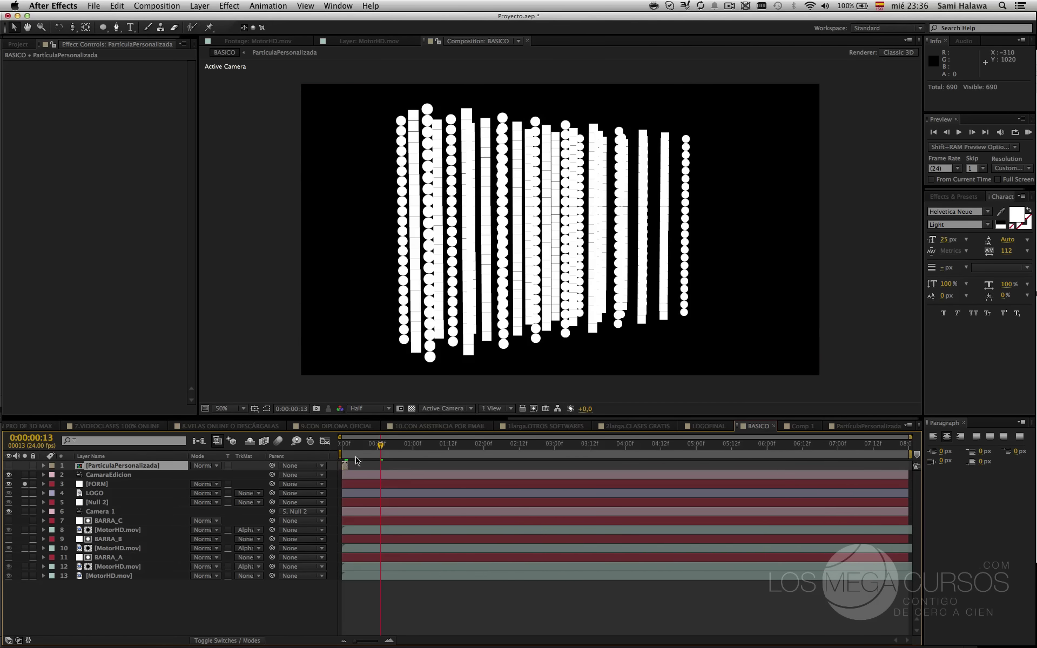
pyautogui.press('Home')
pyautogui.press(';')
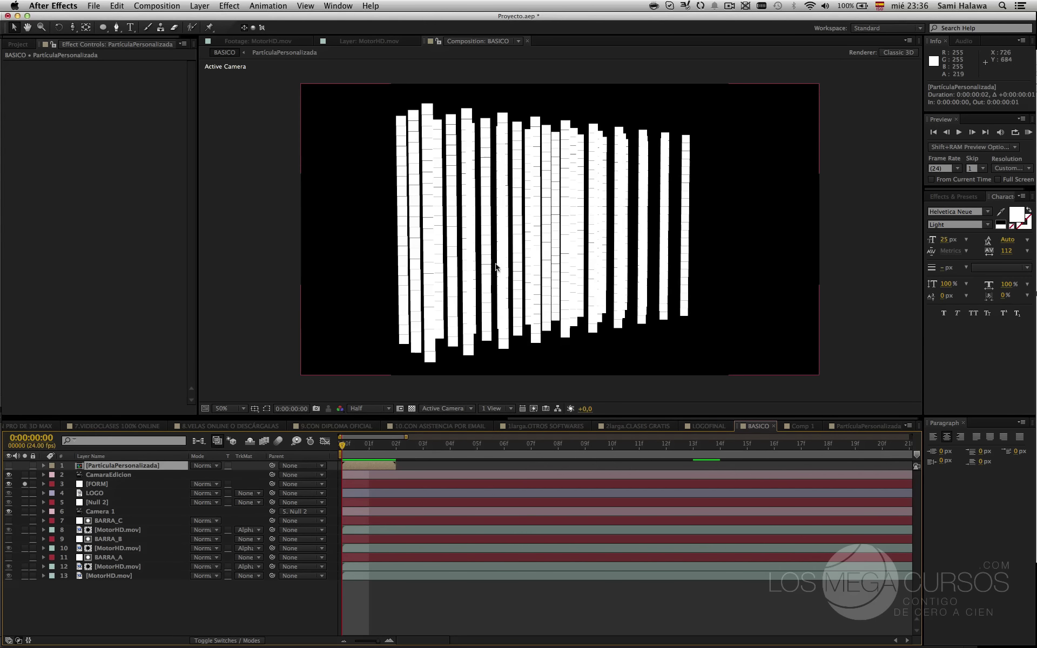
pyautogui.click(424, 457)
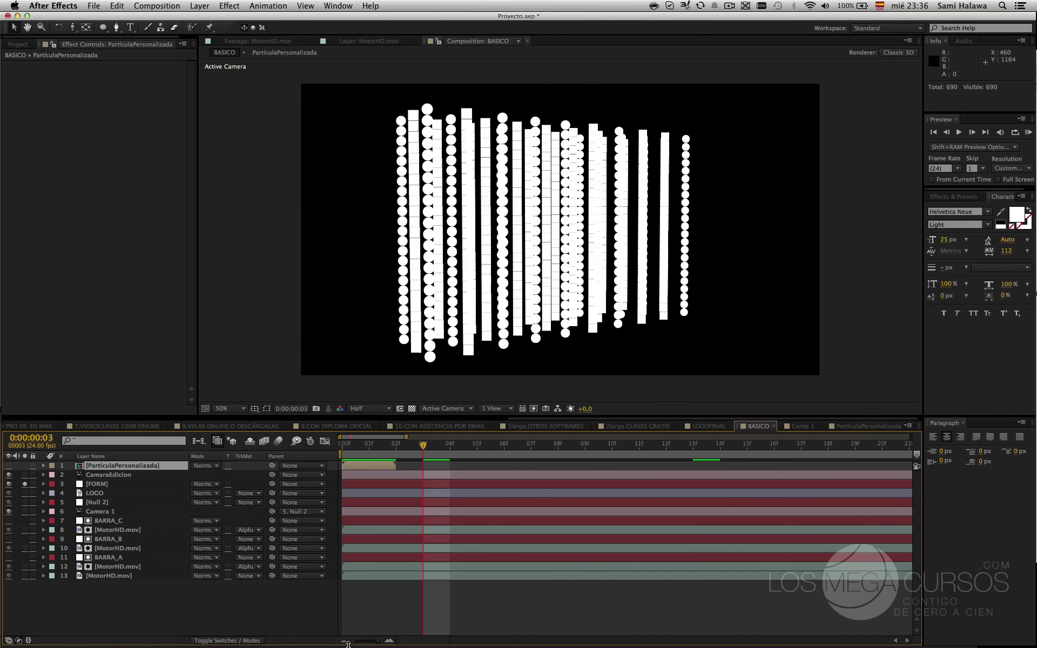
pyautogui.moveTo(361, 643); pyautogui.dragTo(355, 642)
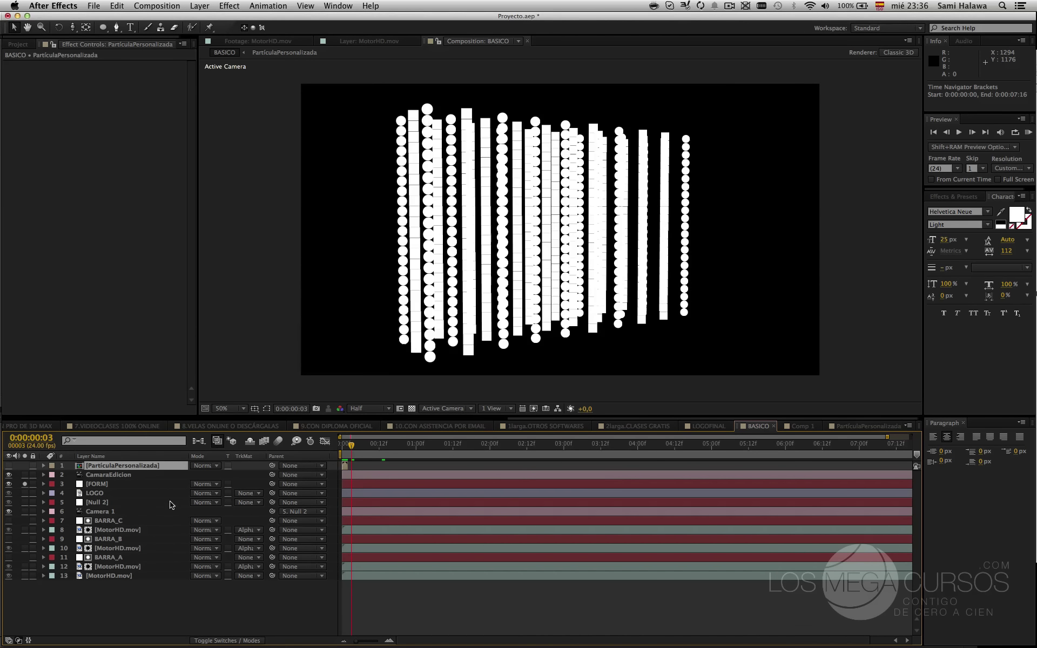
# - Try Random - Loop as the Form texture's Time Sampling and return it to Random - Still Frame
pyautogui.click(127, 484)
pyautogui.click(138, 310)
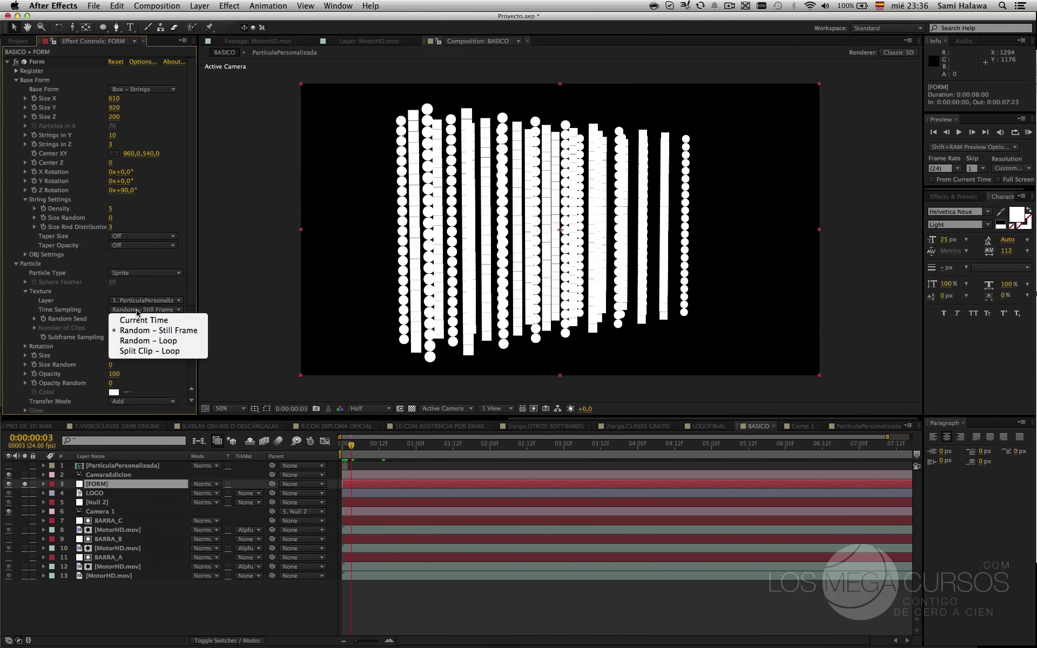
pyautogui.click(167, 340)
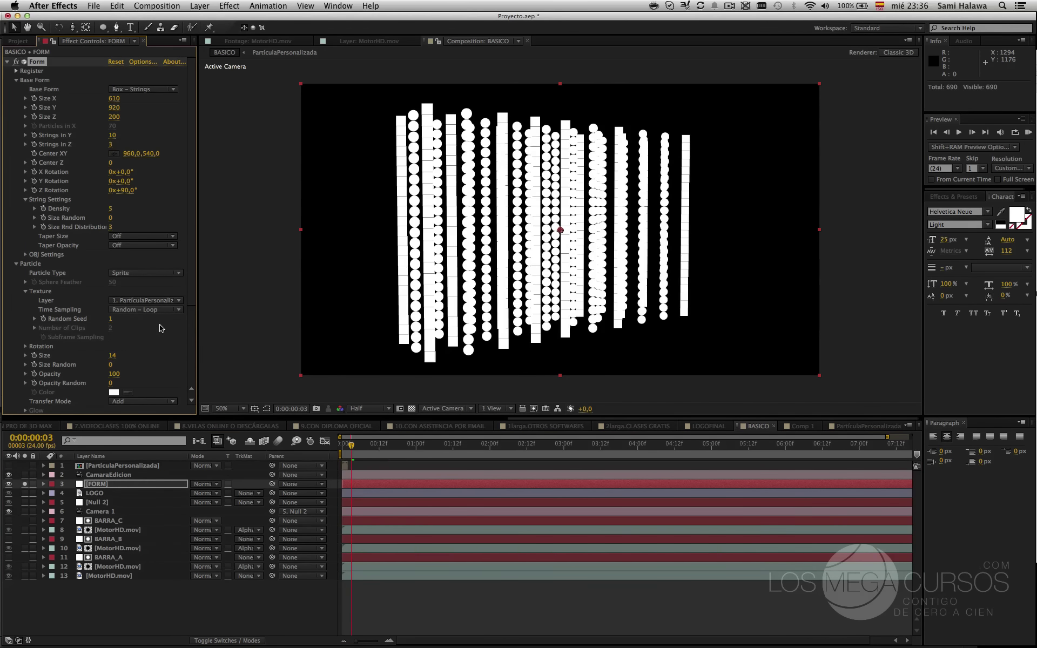
pyautogui.click(160, 312)
pyautogui.click(158, 330)
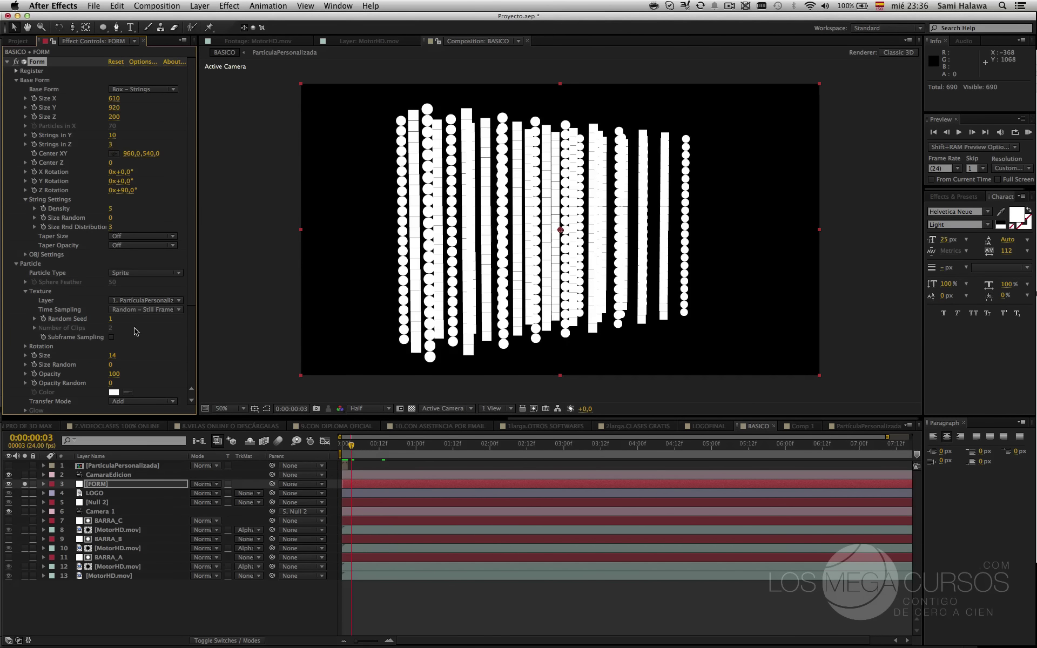
# - Set the Form texture's Random Seed to 161
pyautogui.click(108, 320)
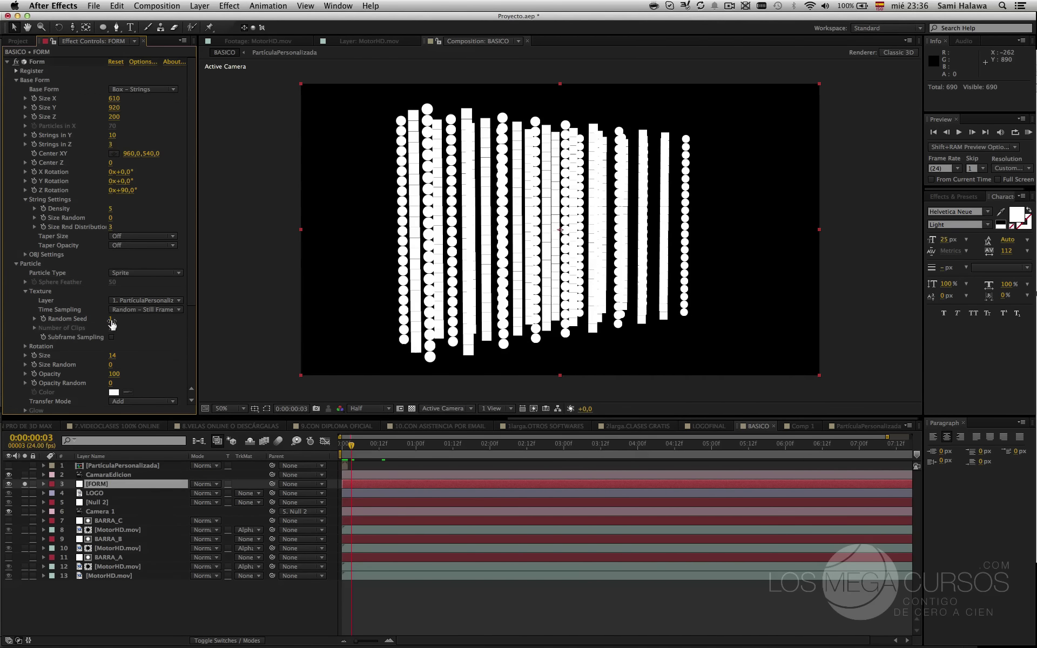
pyautogui.moveTo(110, 318); pyautogui.dragTo(156, 318)
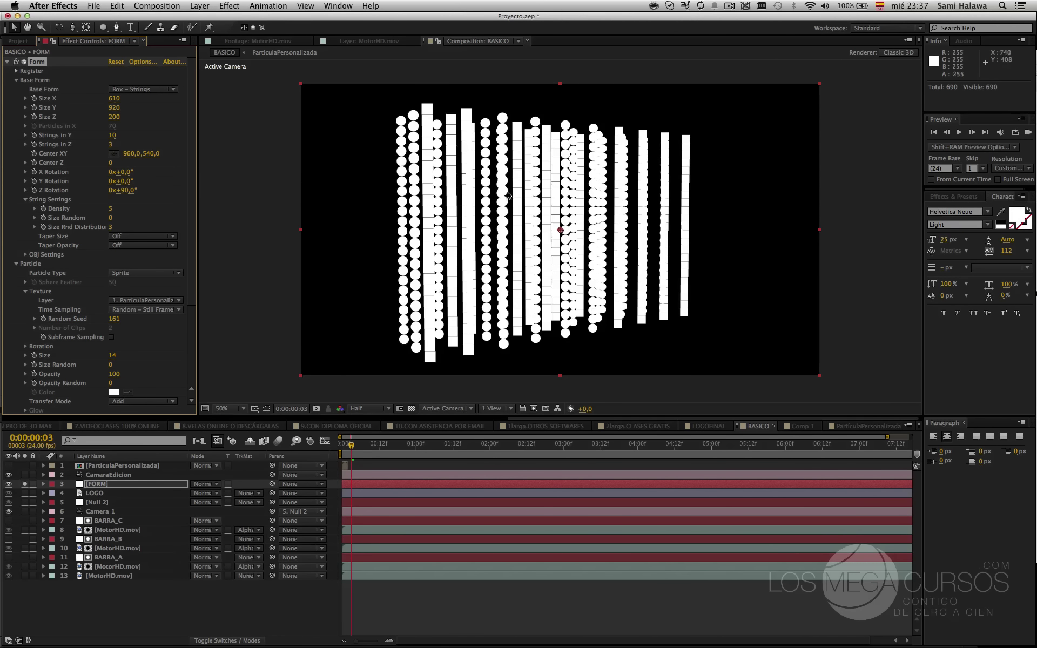
pyautogui.click(163, 90)
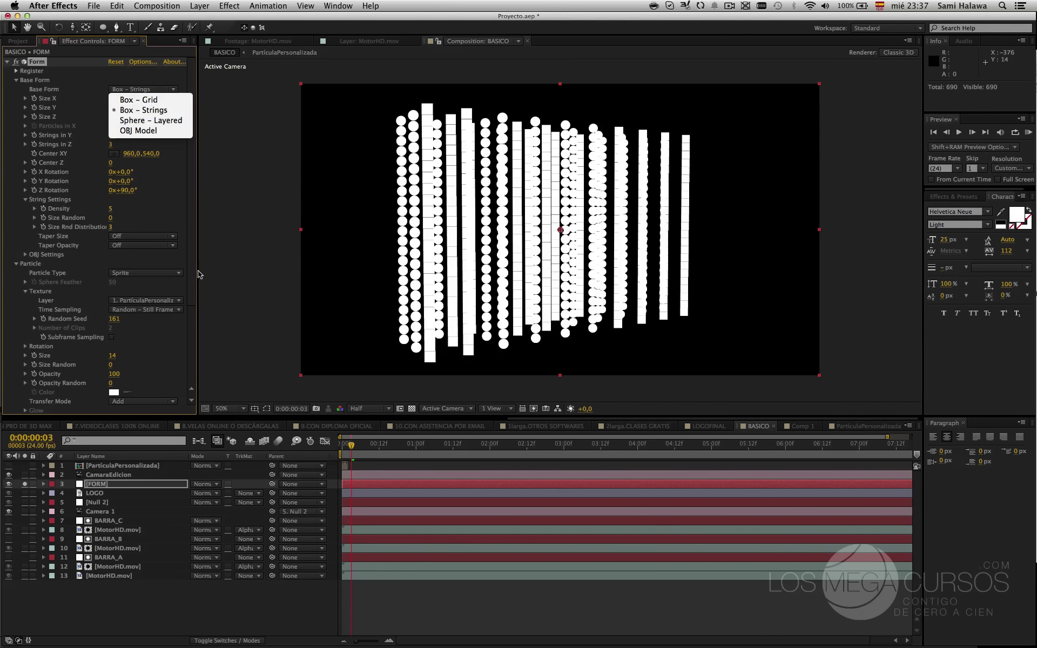
pyautogui.click(214, 279)
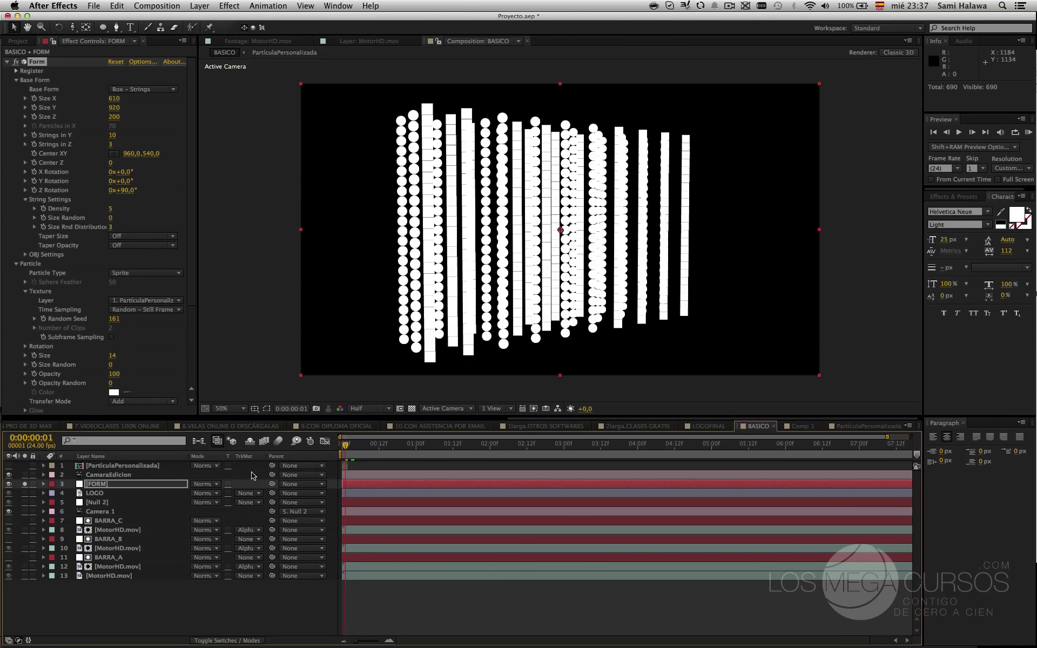
# - Trim the ParticulaPersonalizada layer in BASICO to its first frame so the Form uses only square particles
pyautogui.click(374, 642)
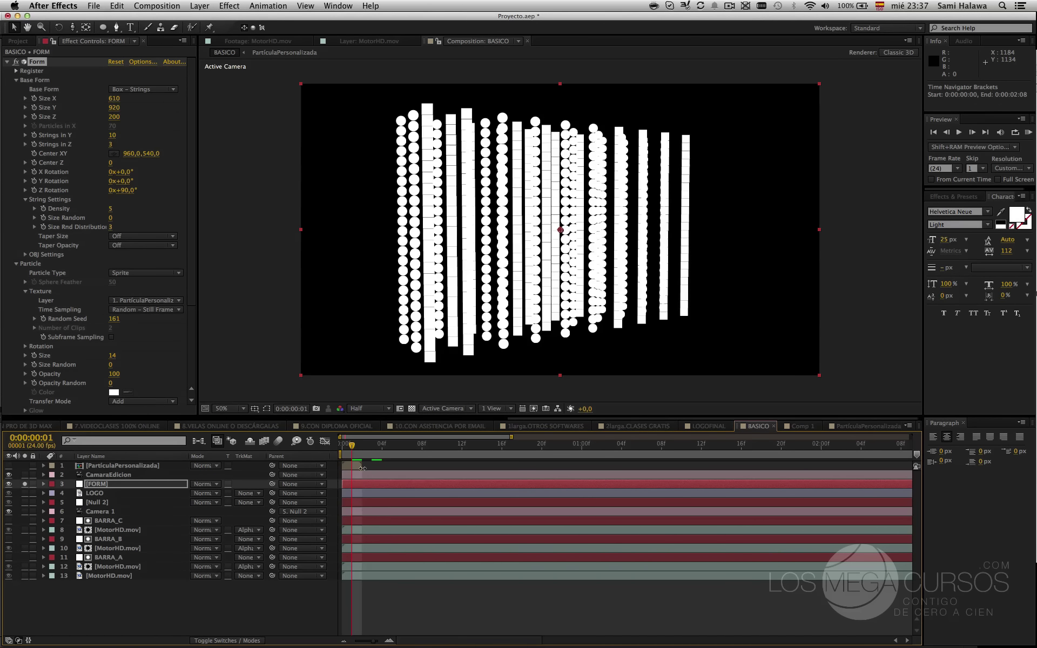
pyautogui.moveTo(363, 467); pyautogui.dragTo(481, 450)
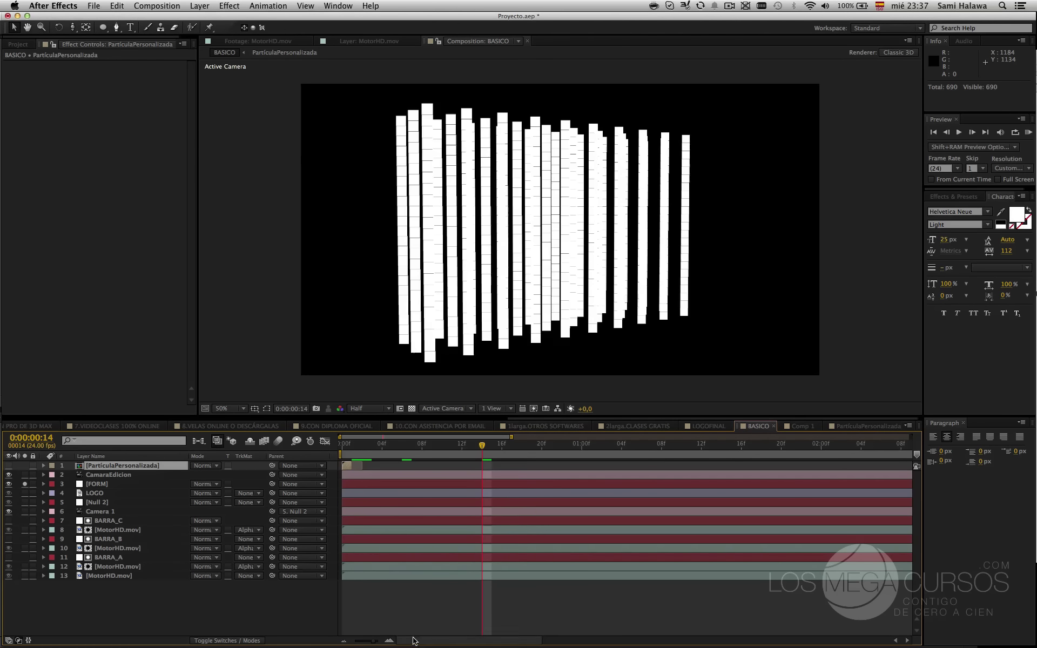
pyautogui.click(365, 643)
pyautogui.moveTo(364, 641); pyautogui.dragTo(370, 641)
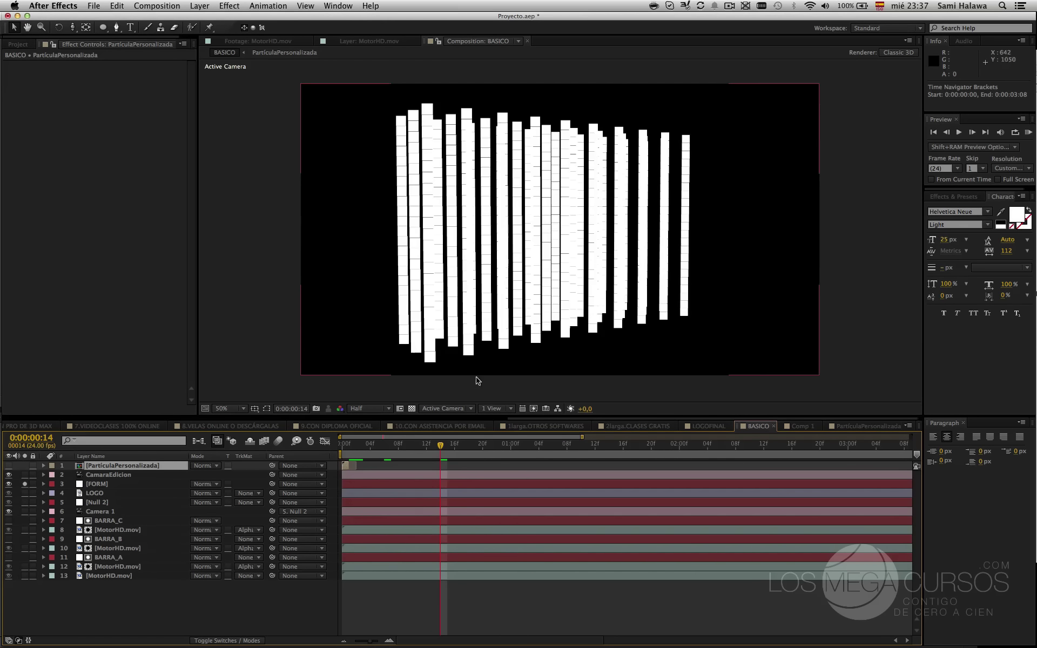
pyautogui.moveTo(441, 446); pyautogui.dragTo(413, 448)
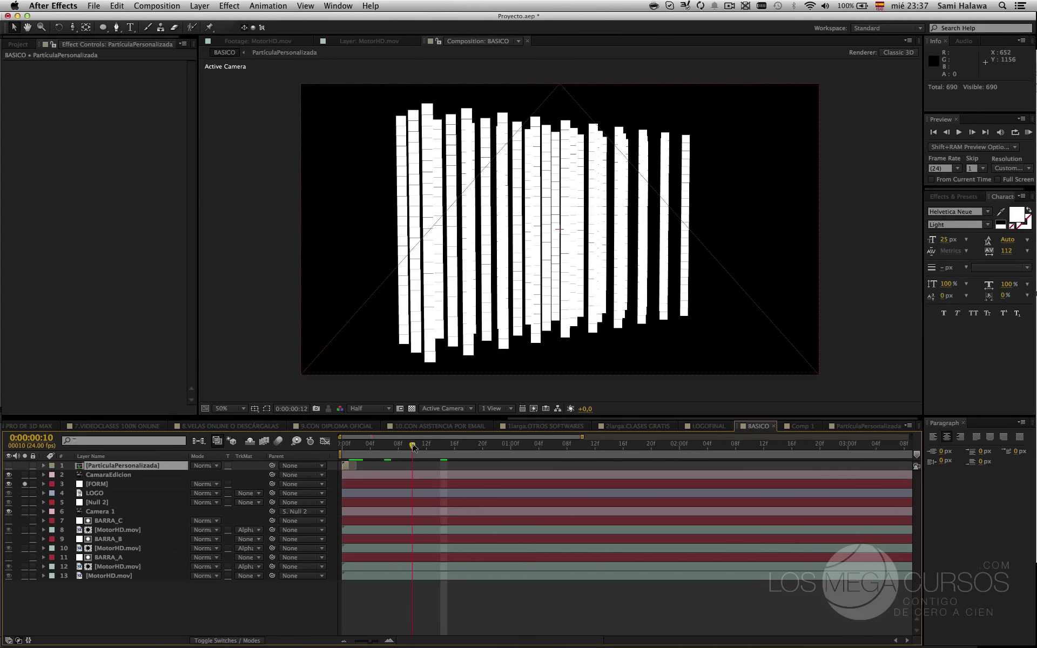
# - View the 2larga.CLASES GRATIS and Comp 1 compositions for reference and return to BASICO
pyautogui.click(660, 426)
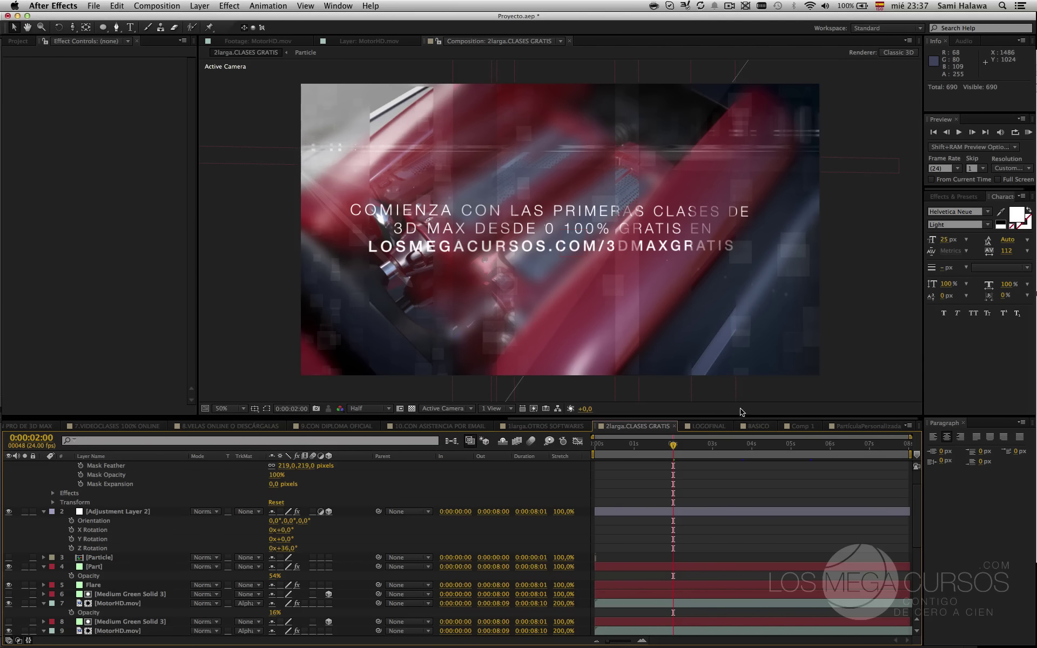
pyautogui.click(789, 426)
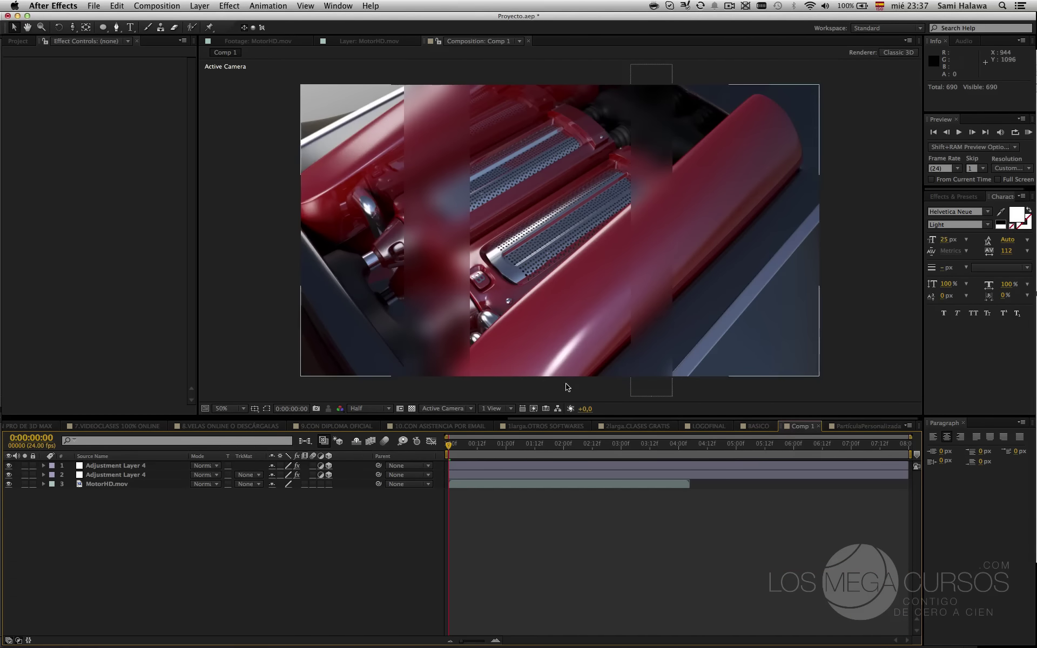
pyautogui.click(757, 426)
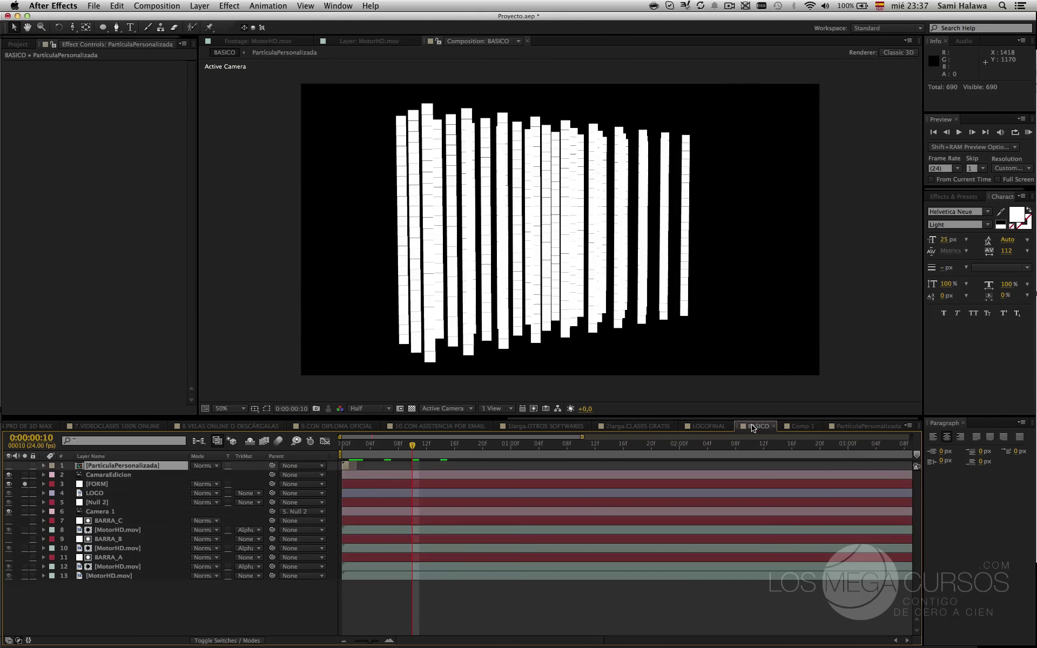
# - Set the FORM layer's Form particle Opacity to 19 and Opacity Random to 70
pyautogui.click(132, 484)
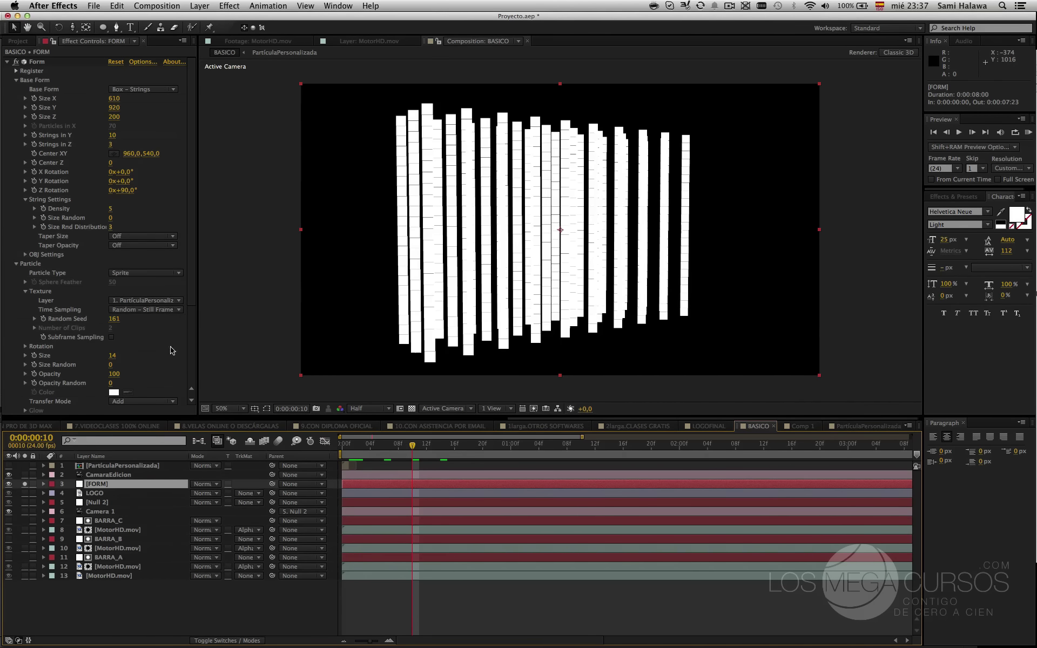
pyautogui.scroll(-5, 195, 314)
pyautogui.moveTo(114, 321); pyautogui.dragTo(70, 320)
pyautogui.press('c')
pyautogui.moveTo(594, 232); pyautogui.dragTo(540, 232)
pyautogui.press('v')
pyautogui.moveTo(110, 330); pyautogui.dragTo(146, 328)
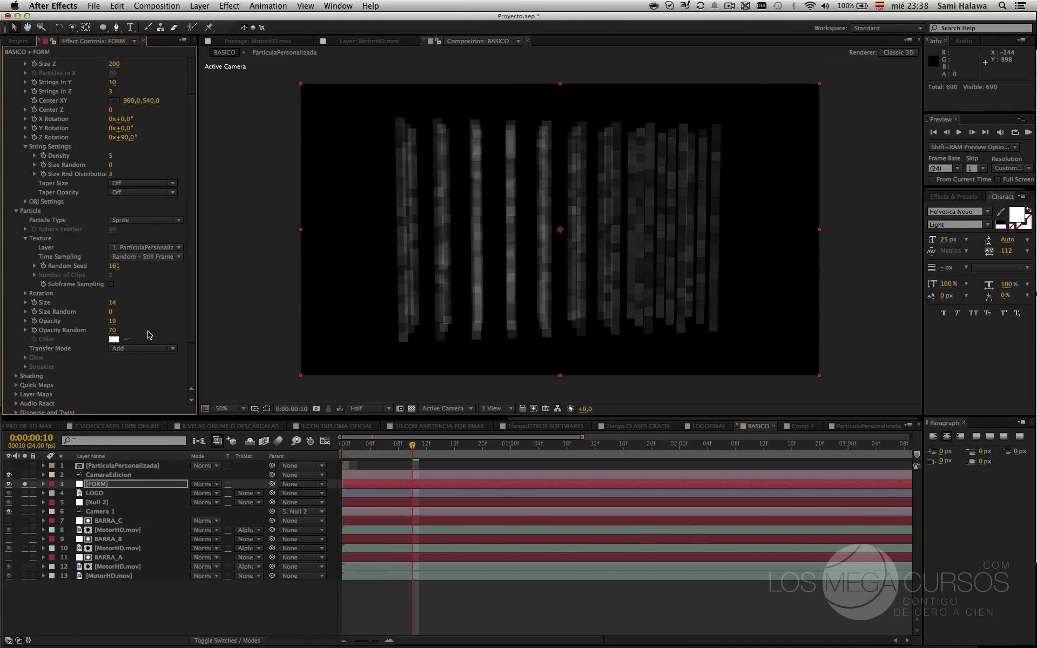
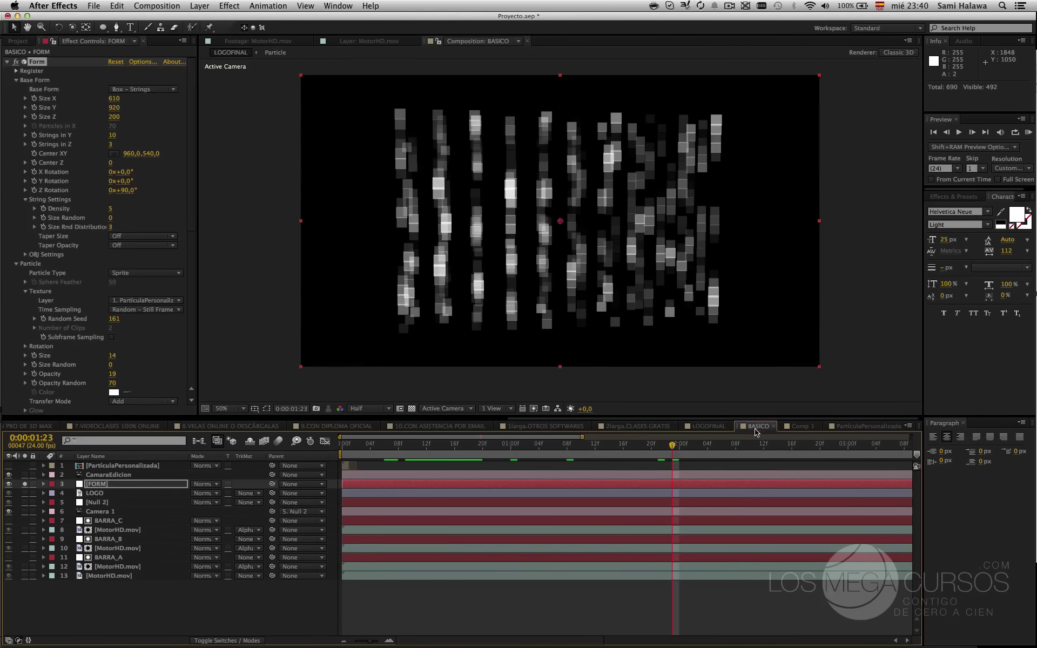
# - Lower the FORM layer's overall transform Opacity to 22% and inspect the particles at different magnifications
pyautogui.scroll(2, 488, 297)
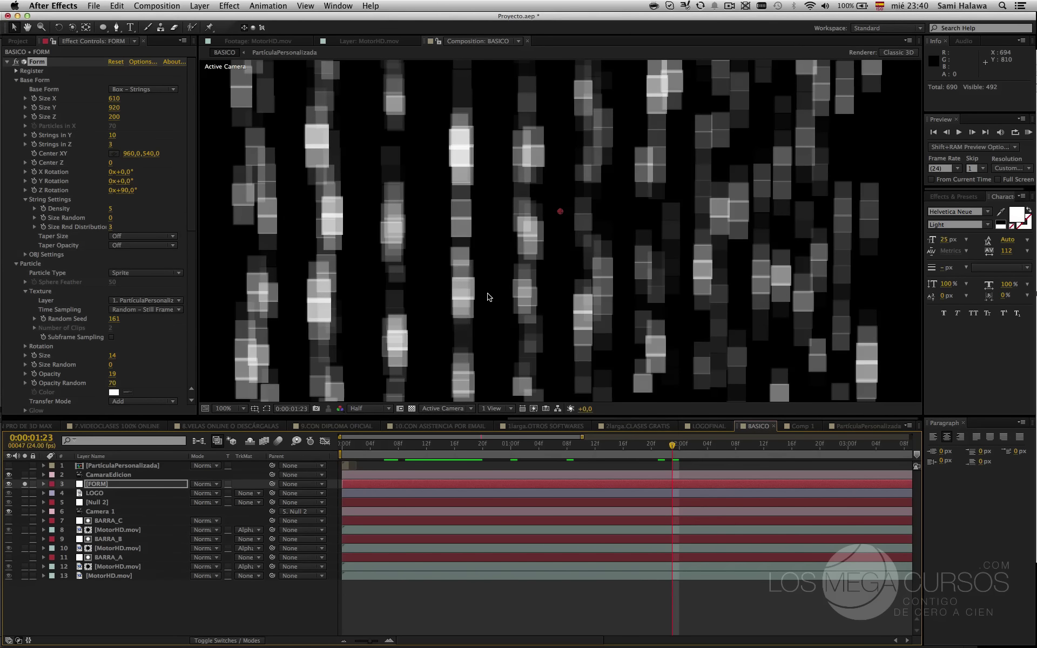
pyautogui.scroll(-2, 489, 296)
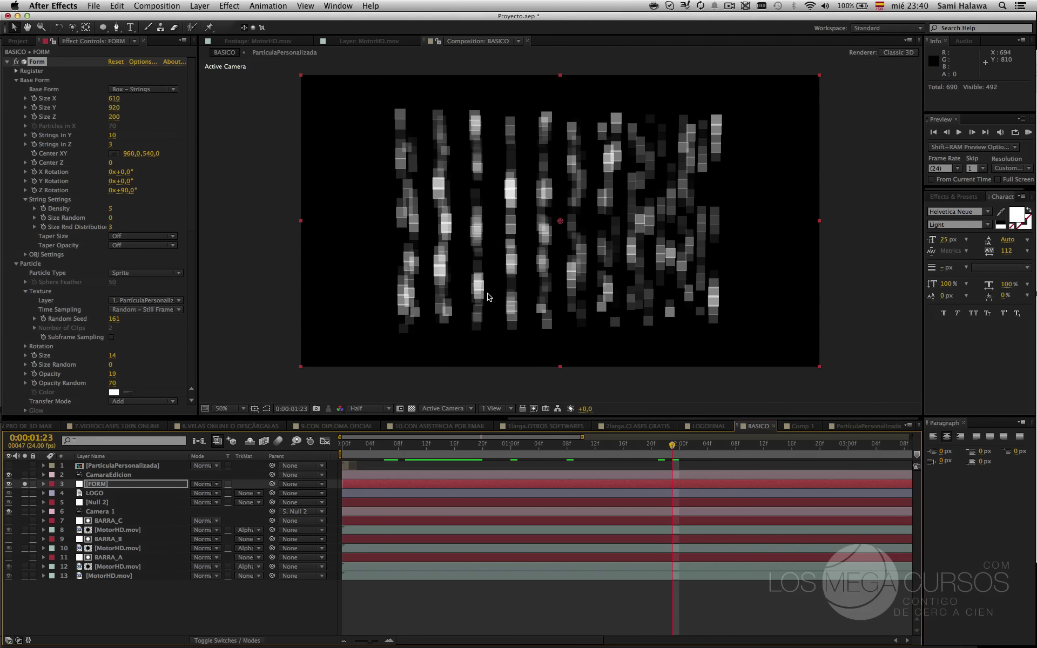
pyautogui.click(158, 485)
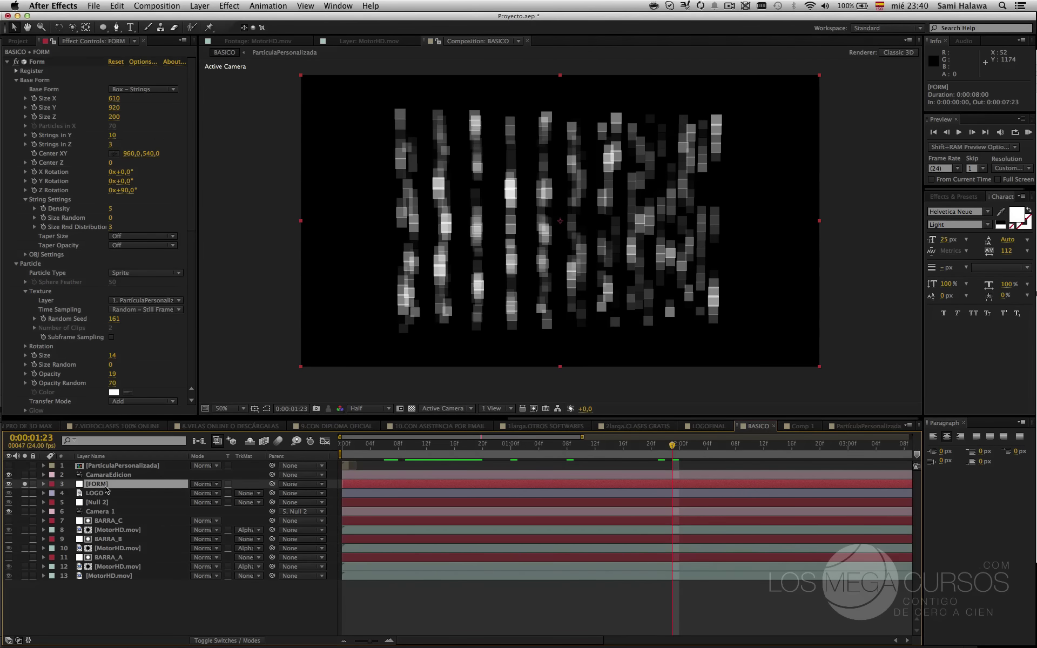
pyautogui.press('t')
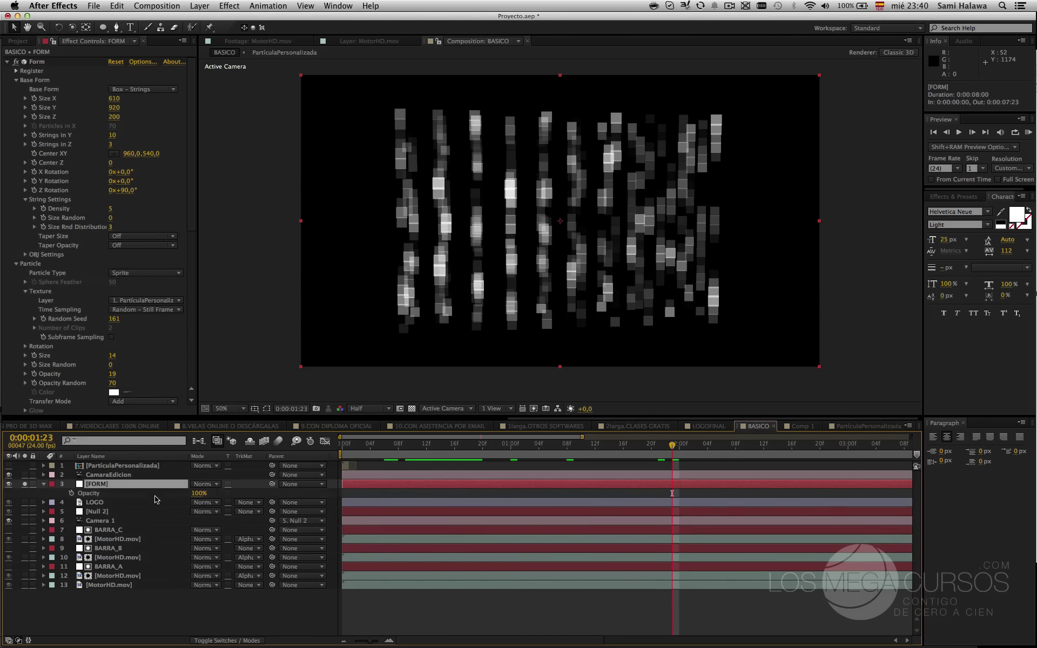
pyautogui.moveTo(201, 495); pyautogui.dragTo(166, 490)
pyautogui.press('.')
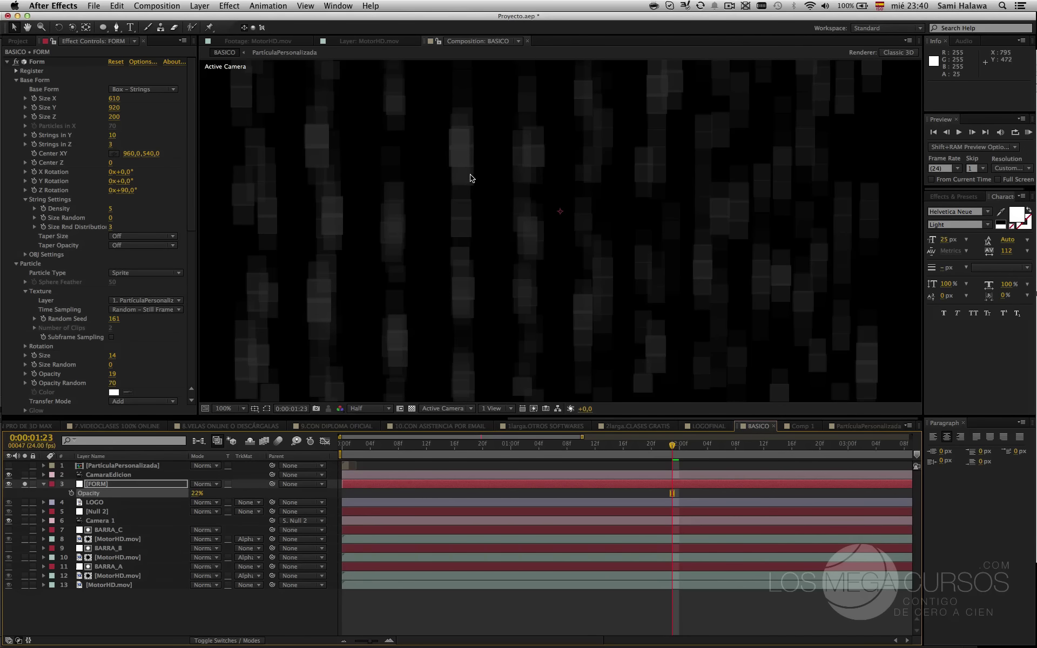
pyautogui.press(',')
pyautogui.press(',')
pyautogui.press(',')
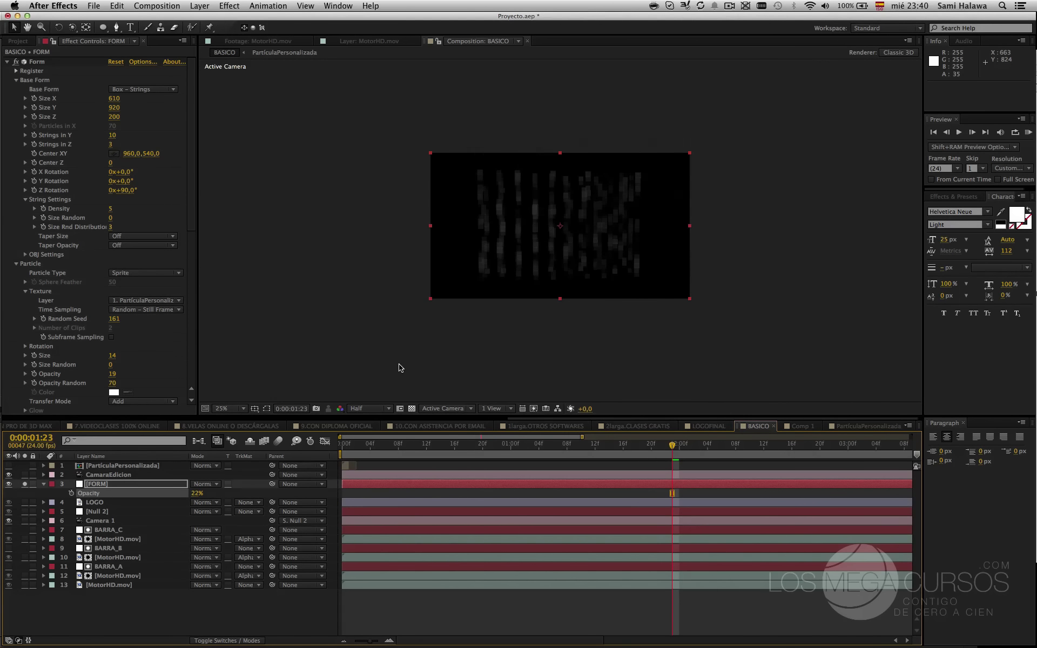
# - Restore the FORM layer's transform Opacity to 100%
pyautogui.press('.')
pyautogui.press('.')
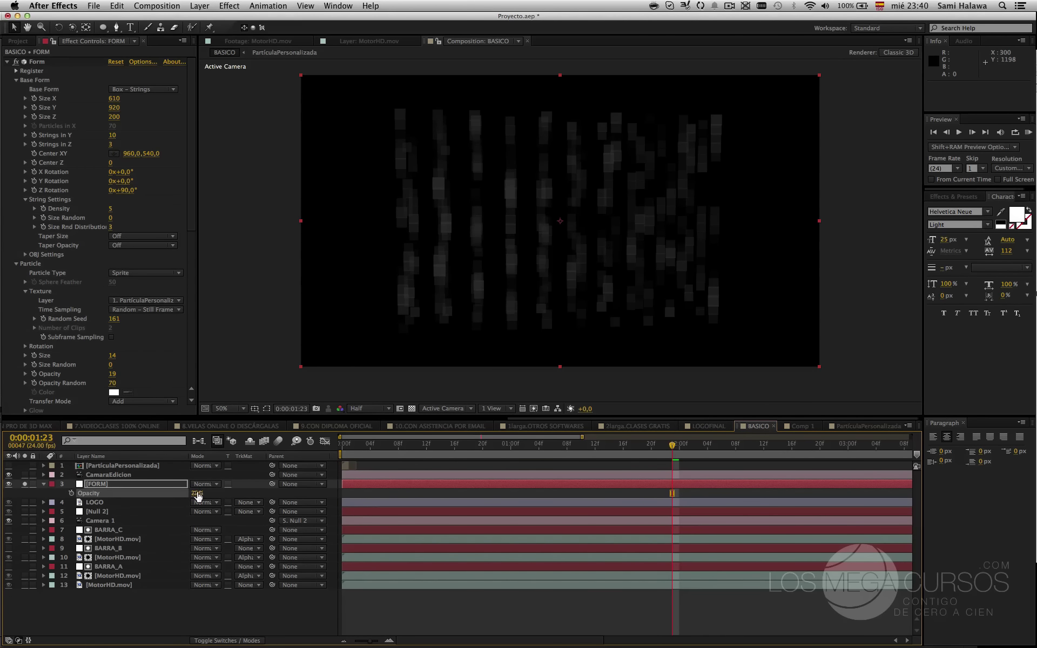
pyautogui.moveTo(197, 496); pyautogui.dragTo(239, 494)
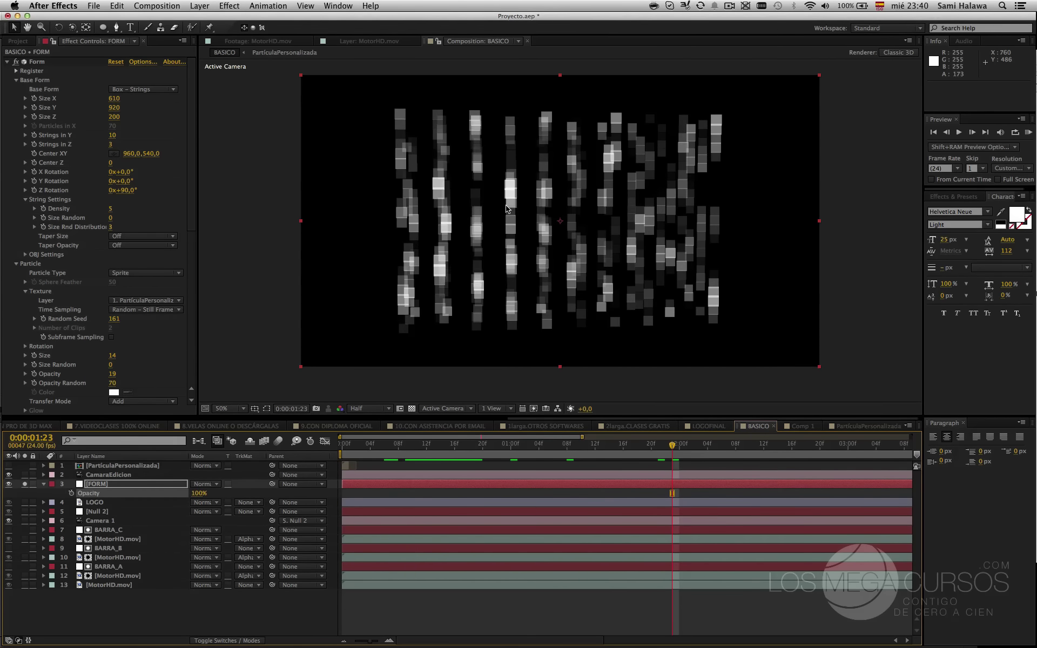
# - Create a white solid above the ParticulaPersonalizada layer and apply the Fractal Noise effect to it
pyautogui.click(160, 468)
pyautogui.press('super+y')
pyautogui.press('Return')
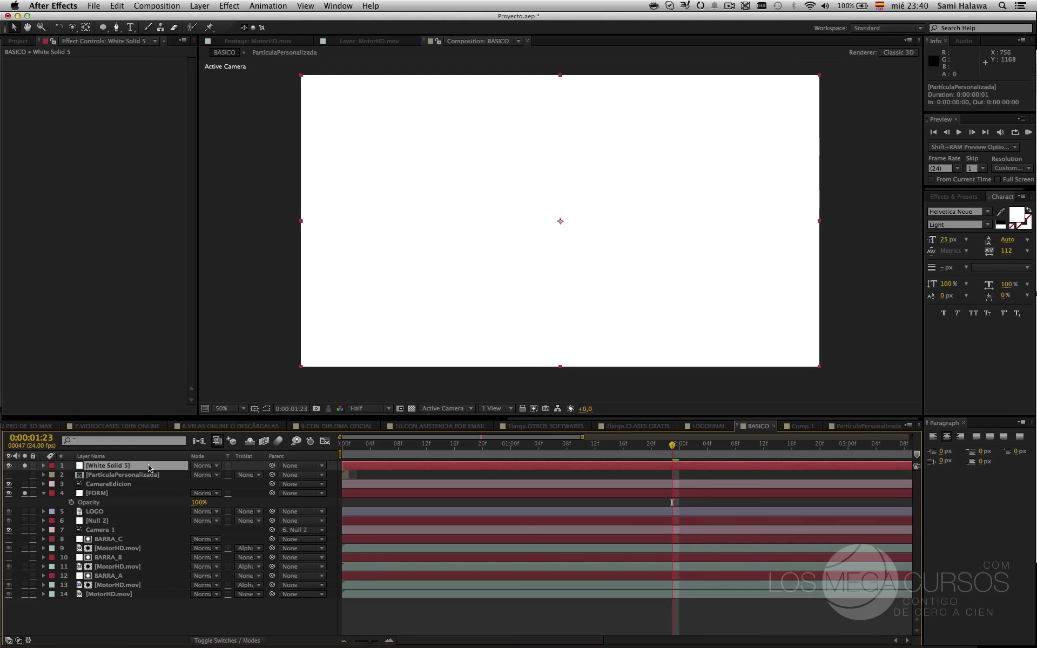
pyautogui.rightClick(70, 237)
pyautogui.moveTo(172, 465)
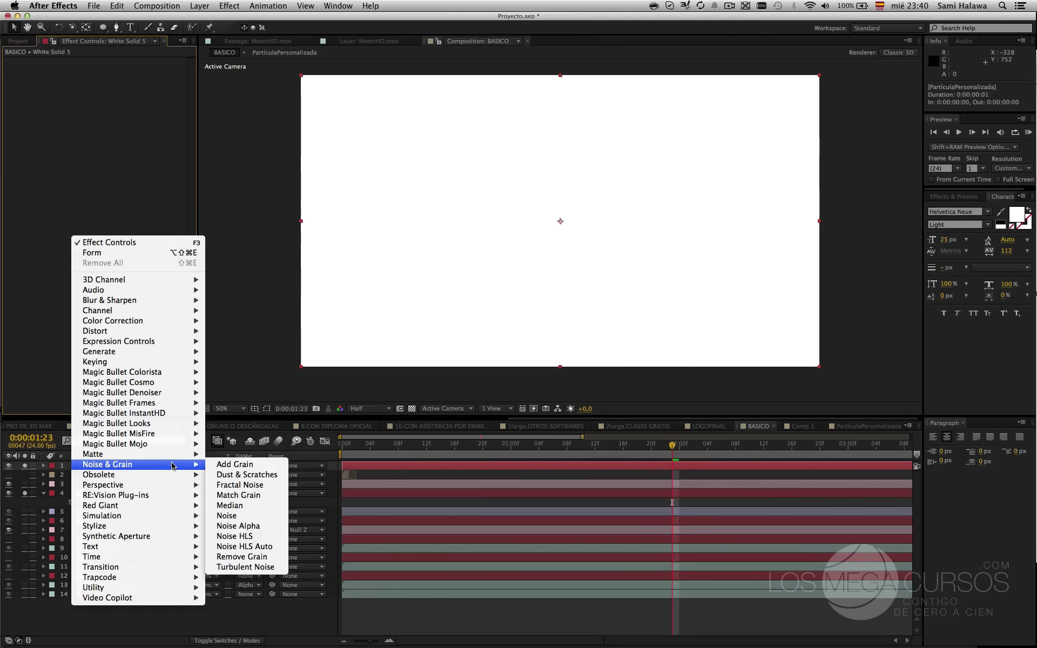
pyautogui.click(239, 485)
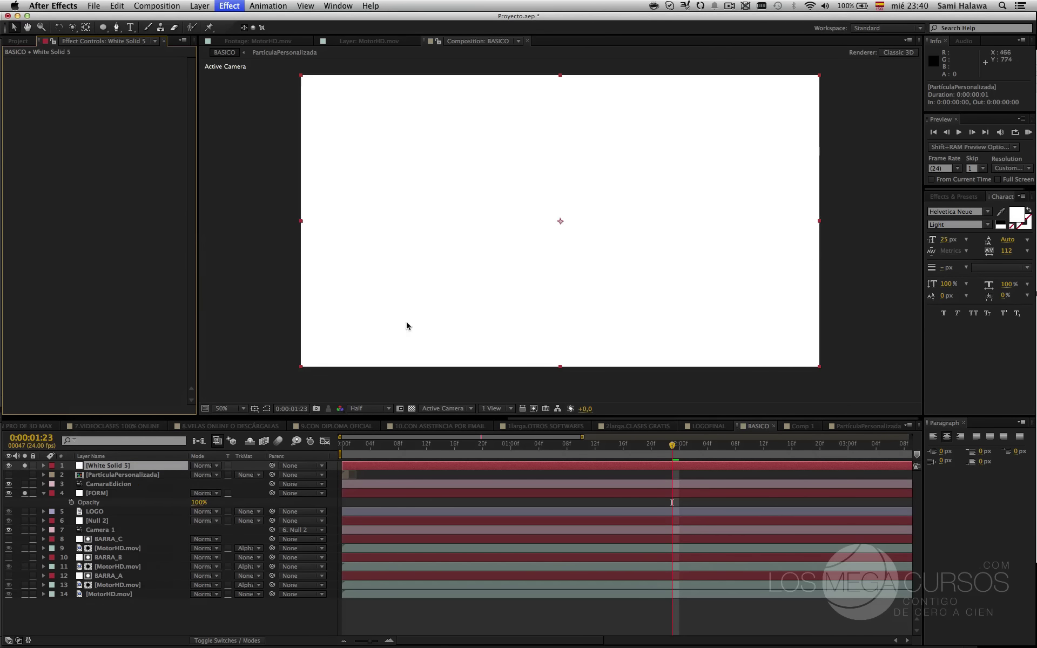
# - Hide the noise solid and view the FORM layer's Fractal Field settings
pyautogui.click(9, 465)
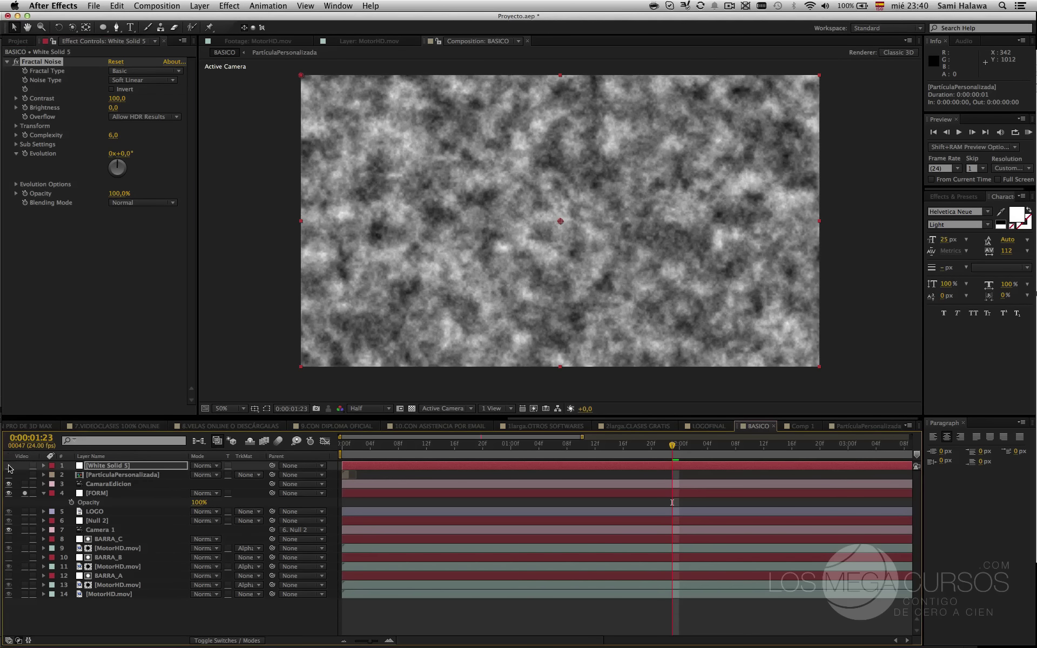
pyautogui.click(108, 493)
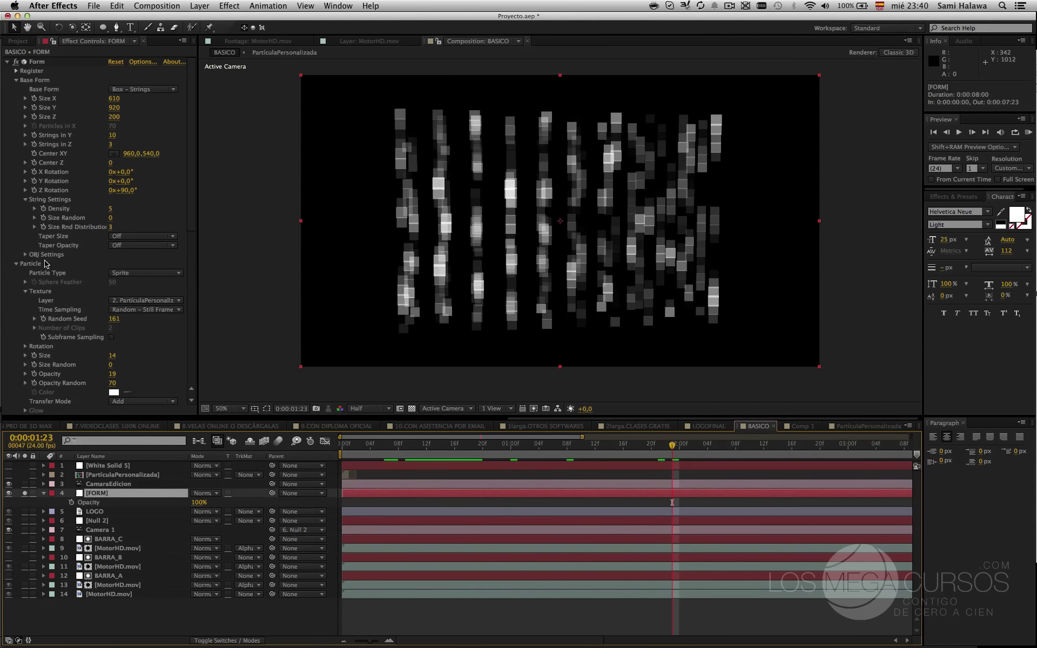
pyautogui.scroll(-10, 46, 263)
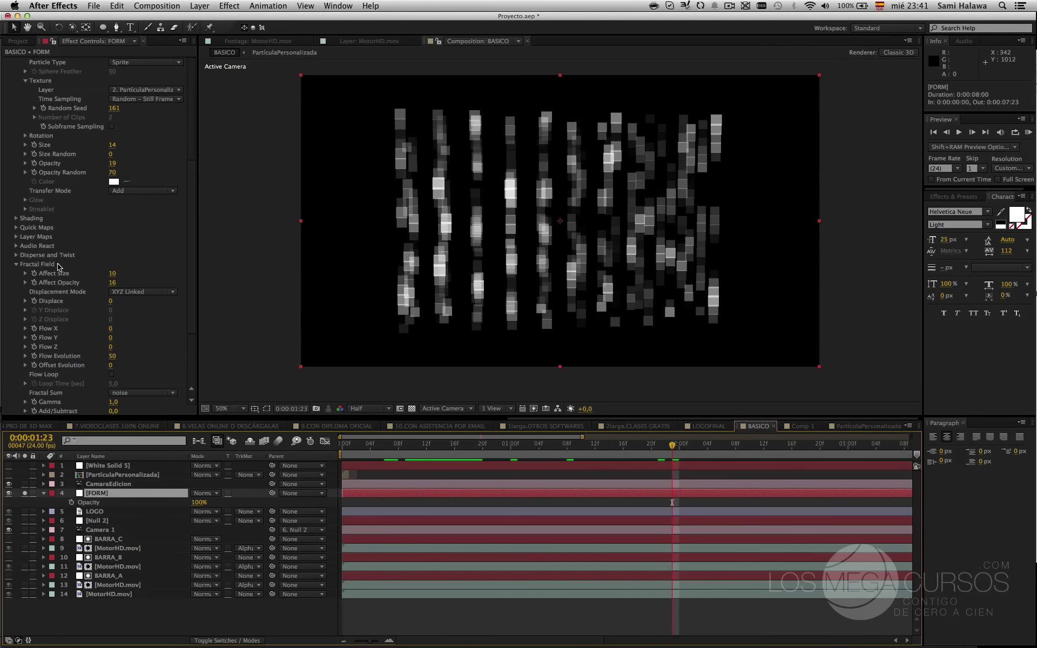
# - Solo the white noise solid and raise its Fractal Noise Contrast to 601
pyautogui.click(122, 467)
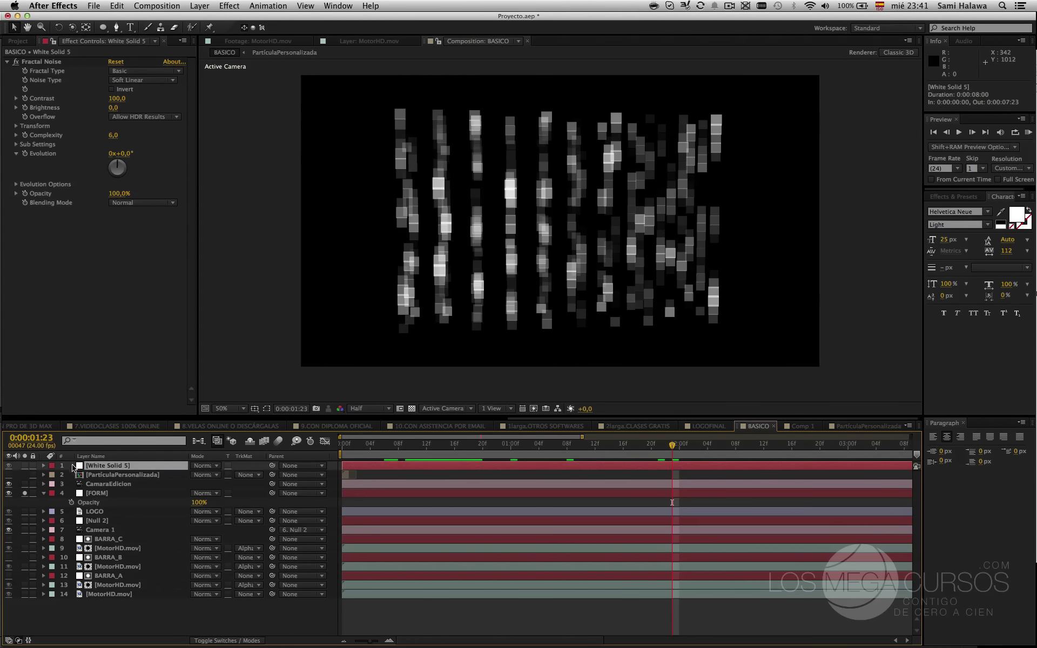
pyautogui.click(89, 476)
pyautogui.click(123, 465)
pyautogui.click(25, 466)
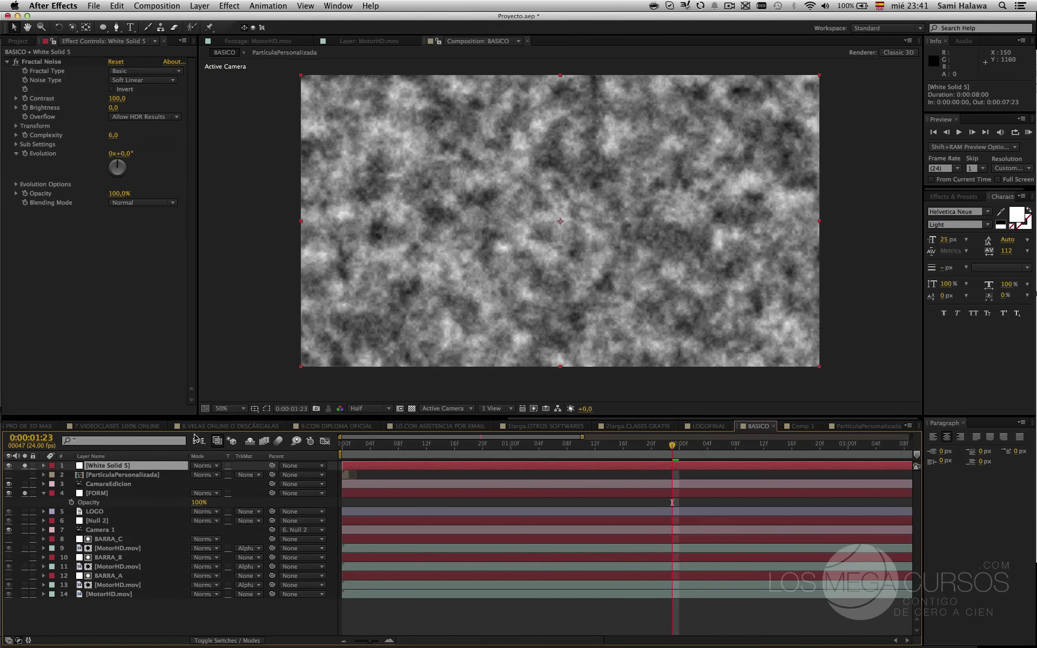
pyautogui.click(111, 483)
pyautogui.click(117, 467)
pyautogui.moveTo(117, 98); pyautogui.dragTo(567, 138)
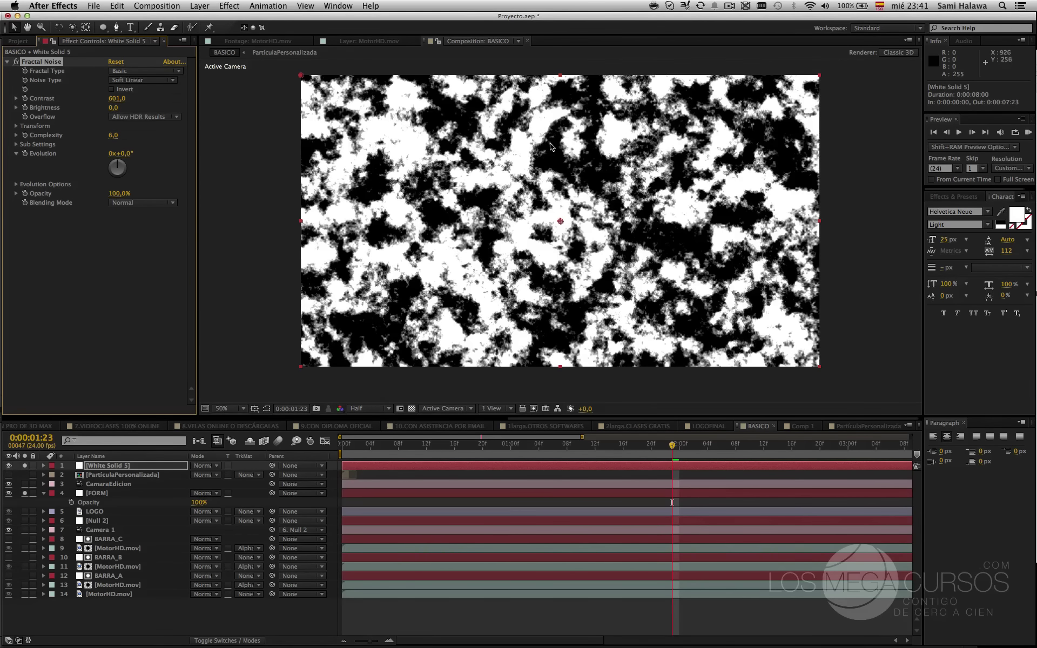
pyautogui.press('super+z')
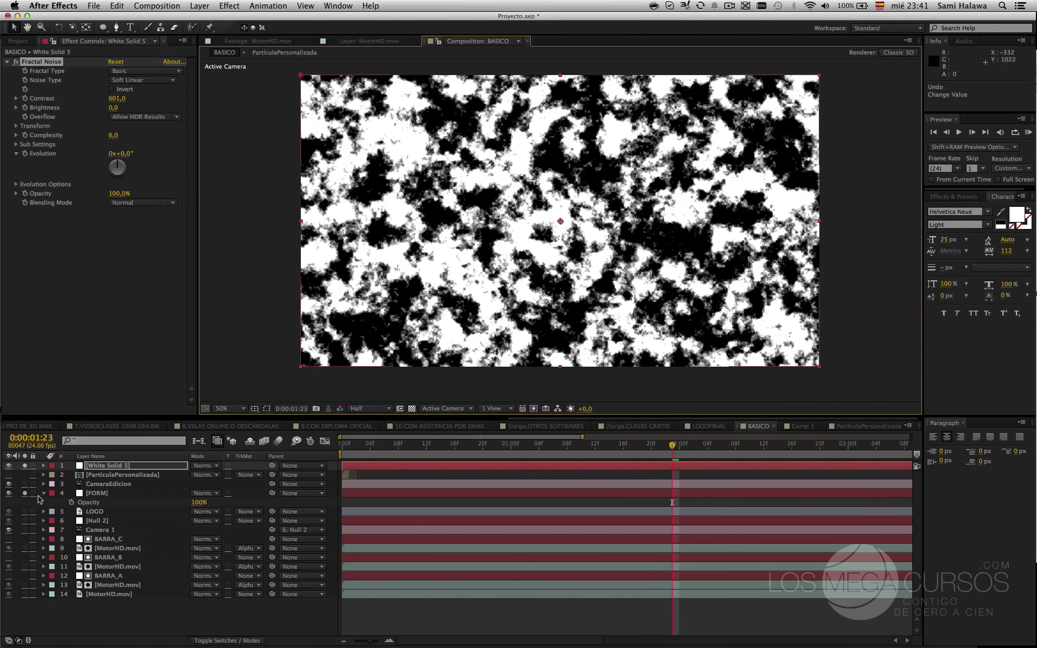
# - Unsolo the noise solid and inspect the FORM layer's square particles up close
pyautogui.click(24, 465)
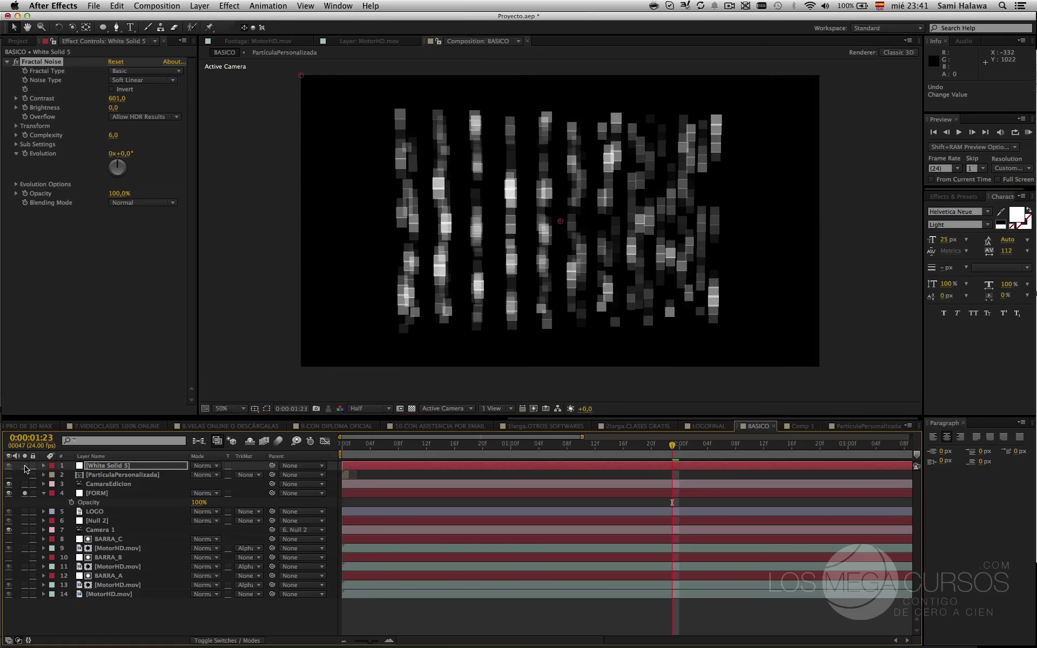
pyautogui.click(529, 277)
pyautogui.press('.')
pyautogui.press('.')
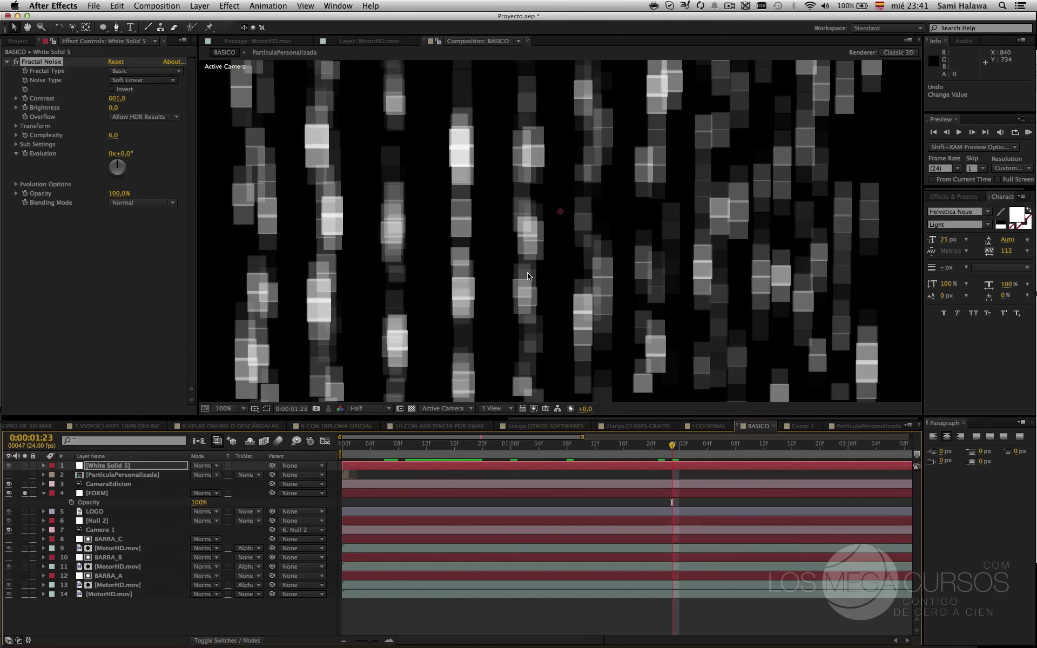
# - Try a Fractal Field Gamma of 0.8 on the FORM layer and undo the change
pyautogui.click(120, 496)
pyautogui.scroll(-10, 93, 289)
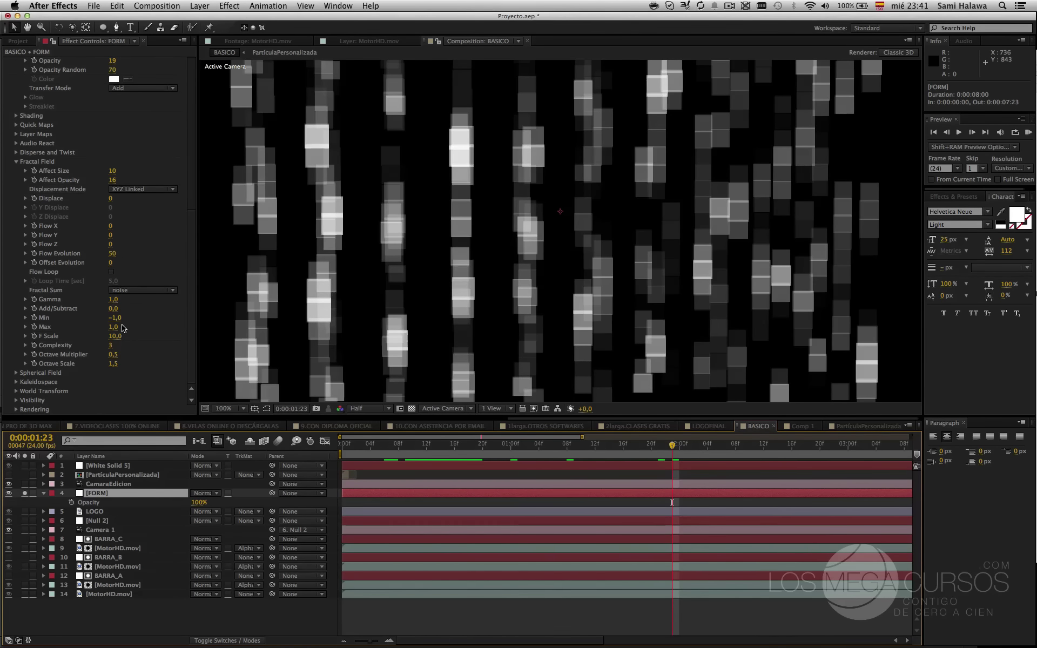
pyautogui.click(108, 300)
pyautogui.scroll(1, 115, 307)
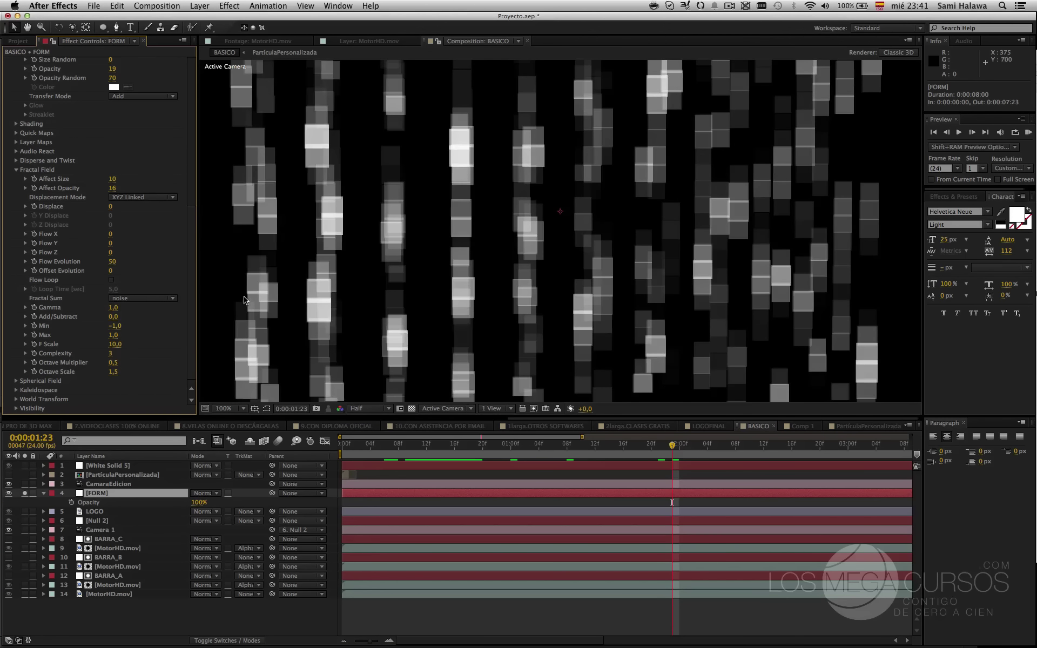
pyautogui.scroll(-1, 246, 300)
pyautogui.moveTo(111, 308); pyautogui.dragTo(77, 316)
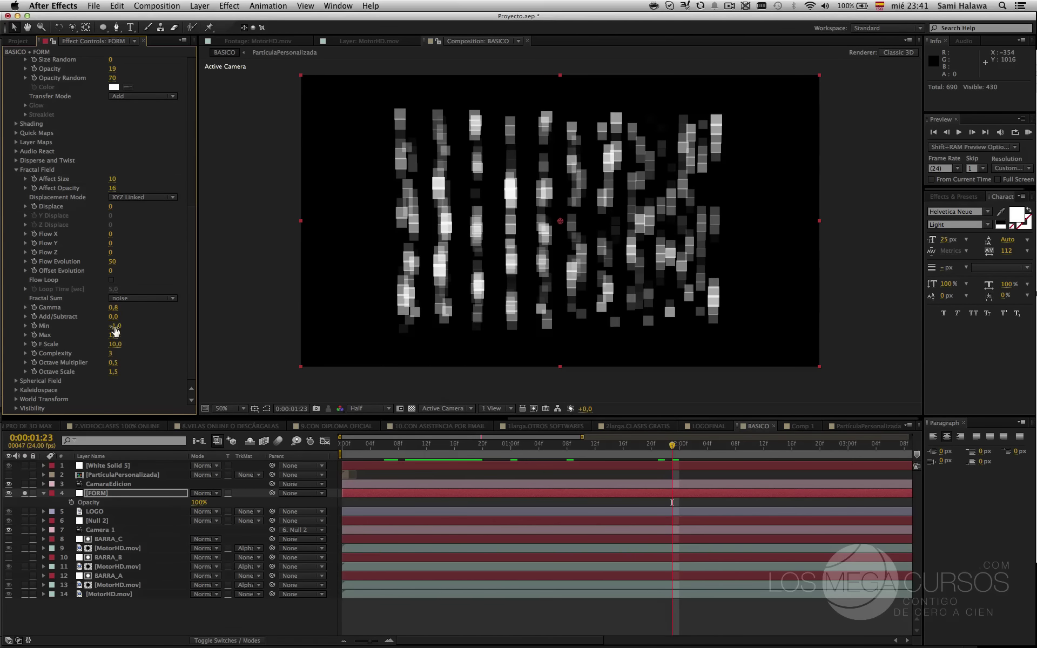
pyautogui.press('super+z')
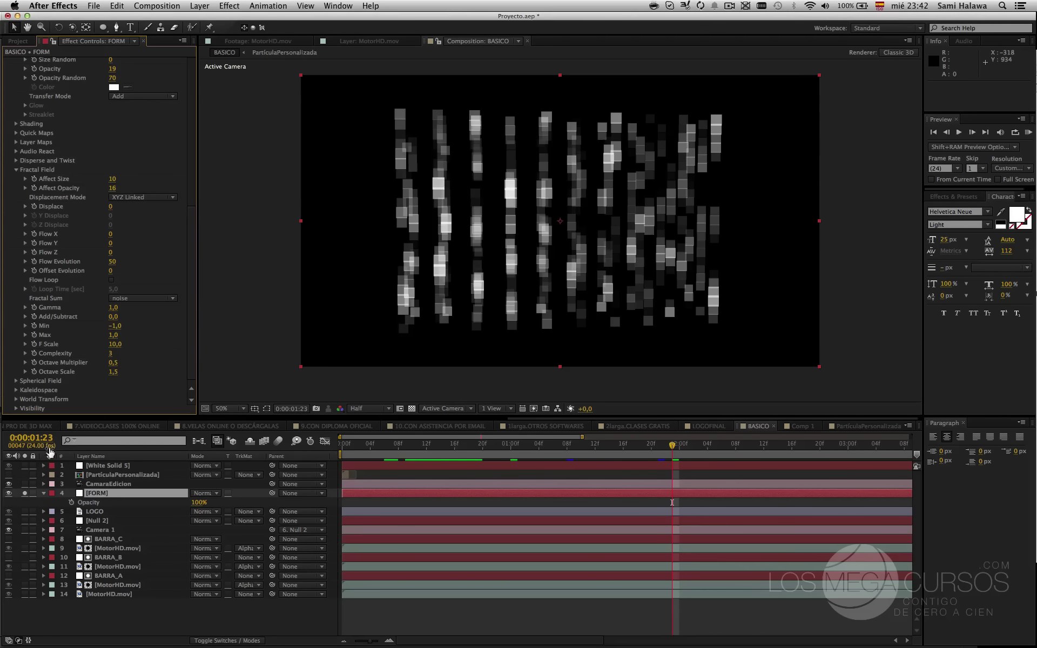
# - Solo the noise solid again and set its Fractal Noise Contrast to 152 and Brightness to -42
pyautogui.click(25, 466)
pyautogui.click(93, 468)
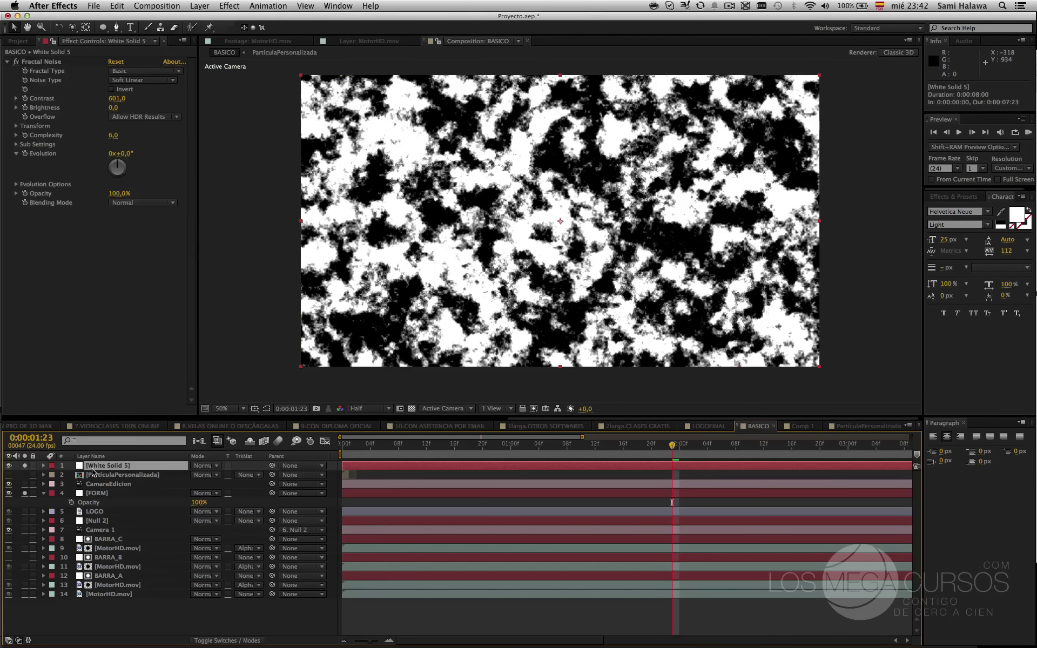
pyautogui.click(117, 98)
pyautogui.write('0')
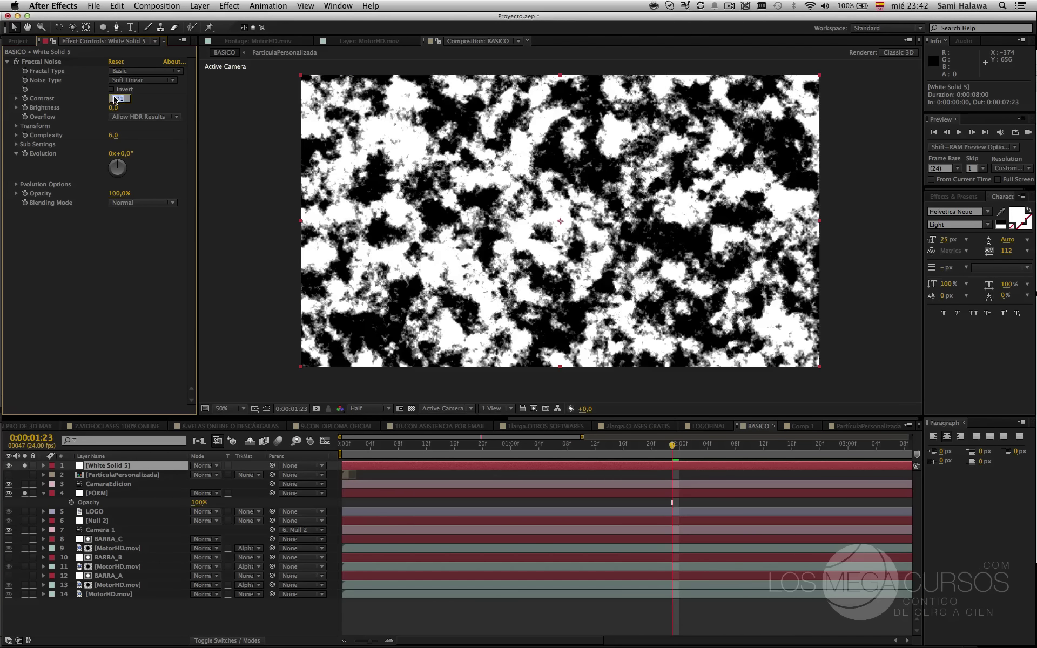
pyautogui.press('Return')
pyautogui.click(114, 99)
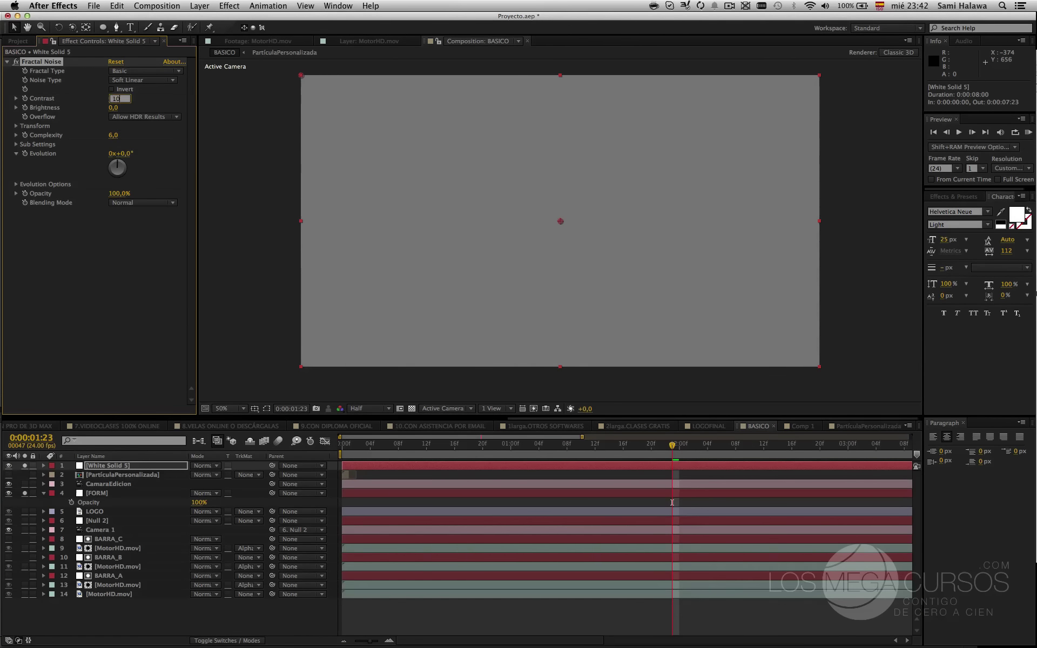
pyautogui.press('Return')
pyautogui.moveTo(112, 99); pyautogui.dragTo(192, 100)
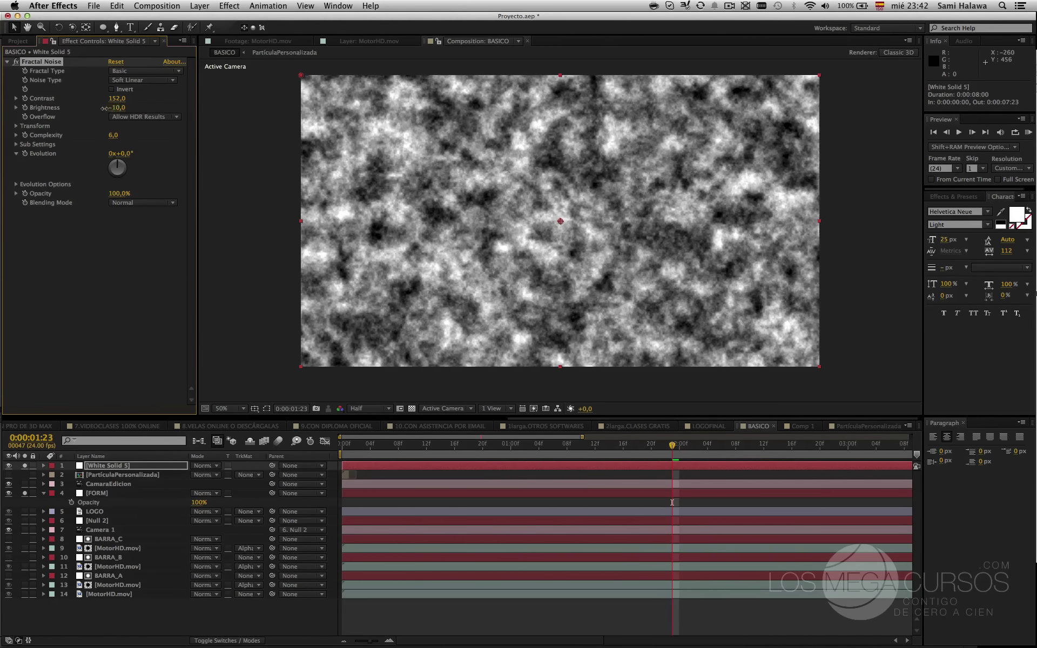
pyautogui.moveTo(104, 108)
pyautogui.mouseDown()
pyautogui.moveTo(80, 111)
pyautogui.moveTo(161, 115)
pyautogui.moveTo(86, 108)
pyautogui.mouseUp()
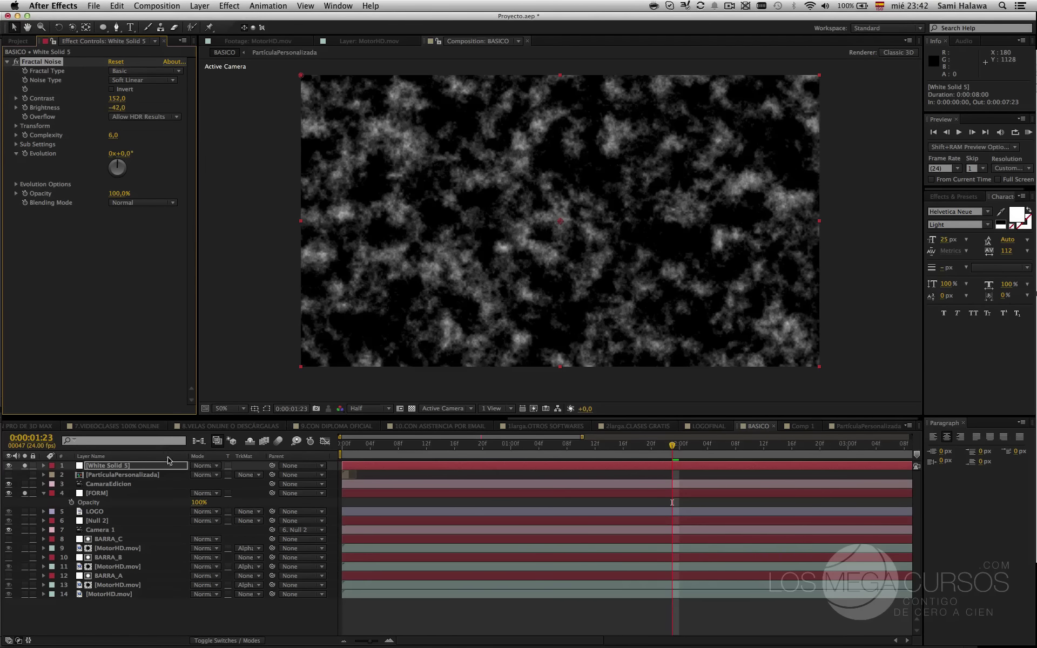
# - Unsolo the noise solid, try a Fractal Field Add/Subtract of -0.1 on the FORM layer, and undo it
pyautogui.click(24, 465)
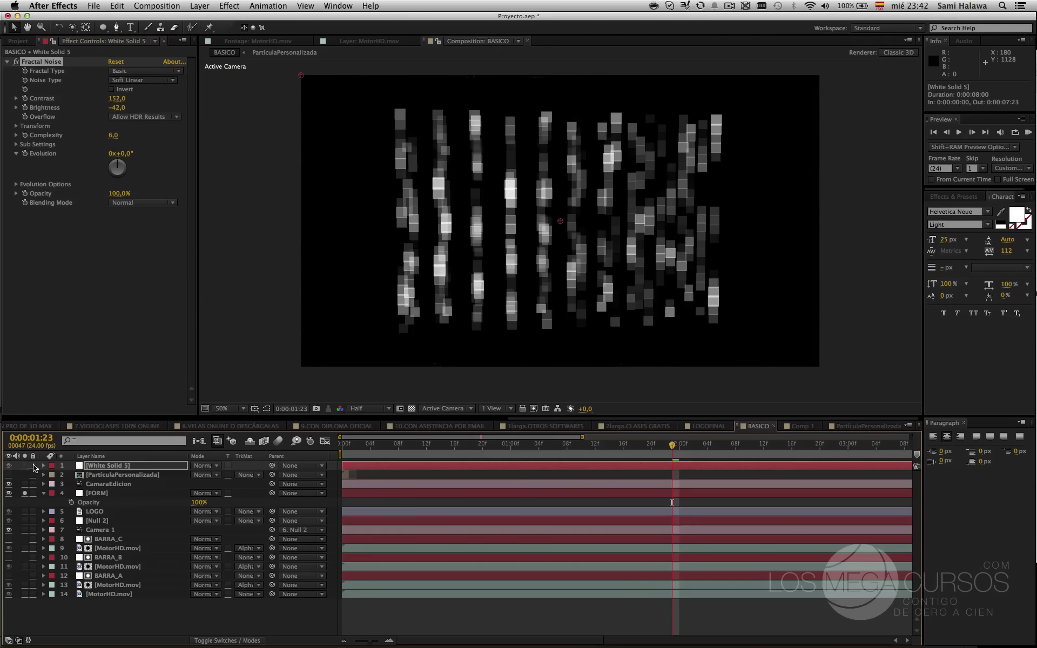
pyautogui.click(90, 492)
pyautogui.scroll(-12, 139, 358)
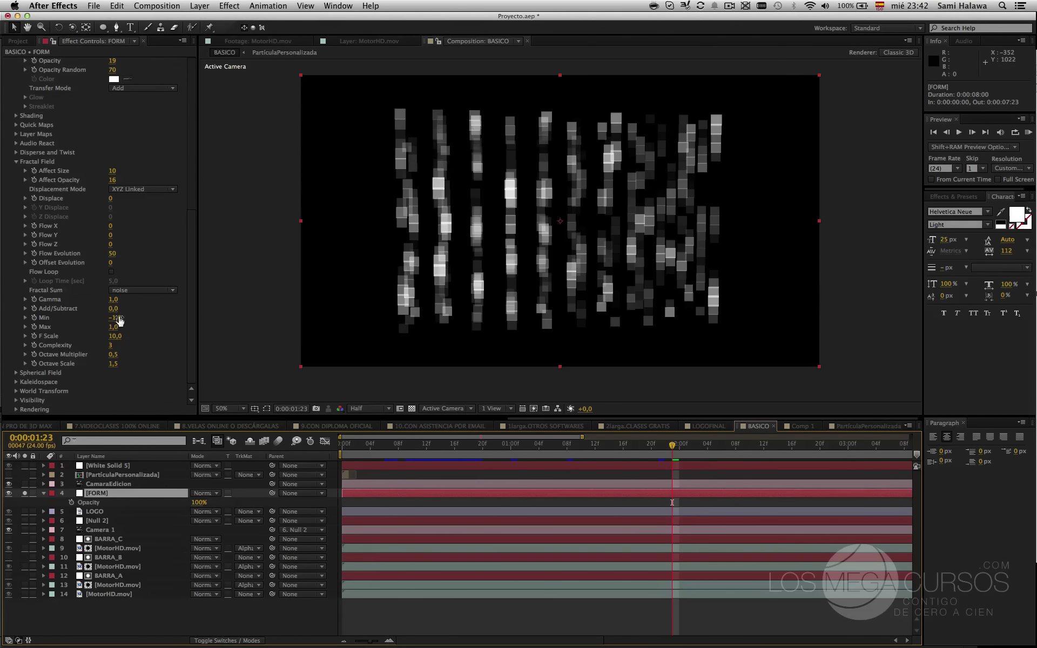
pyautogui.moveTo(113, 308)
pyautogui.mouseDown()
pyautogui.moveTo(104, 311)
pyautogui.moveTo(137, 310)
pyautogui.moveTo(128, 313)
pyautogui.mouseUp()
pyautogui.press('super+z')
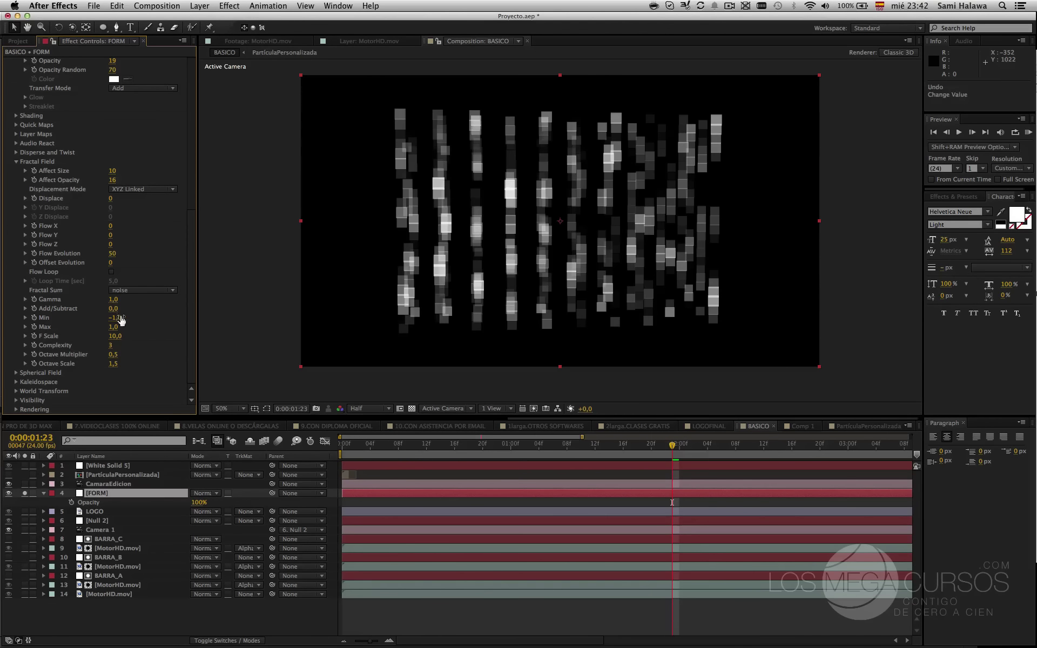
pyautogui.moveTo(113, 309)
pyautogui.mouseDown()
pyautogui.moveTo(123, 311)
pyautogui.moveTo(110, 309)
pyautogui.mouseUp()
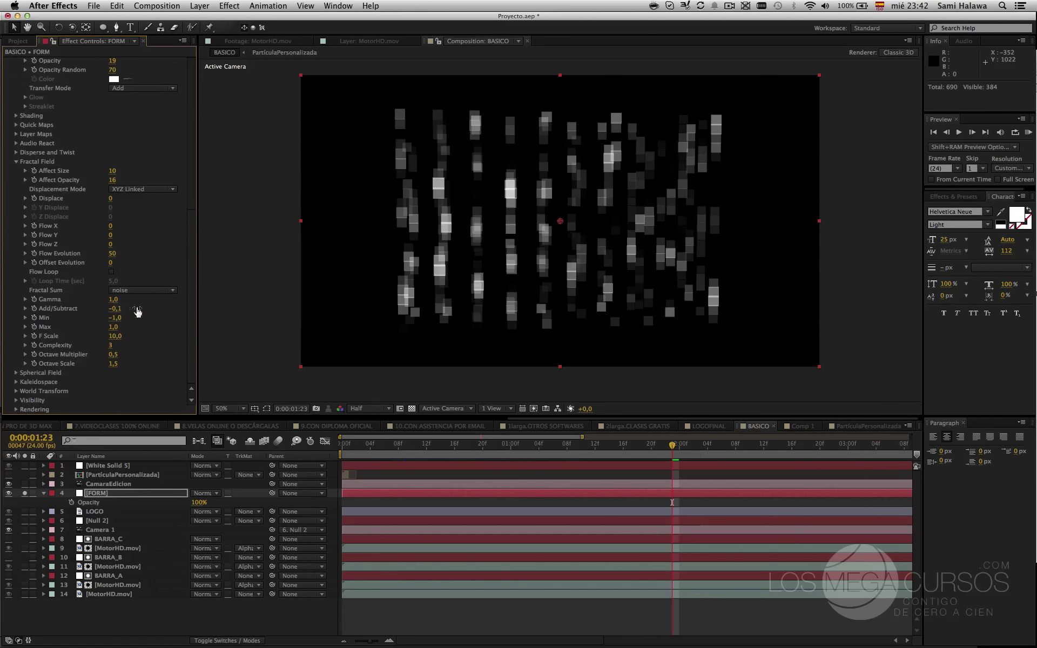
pyautogui.press('super+z')
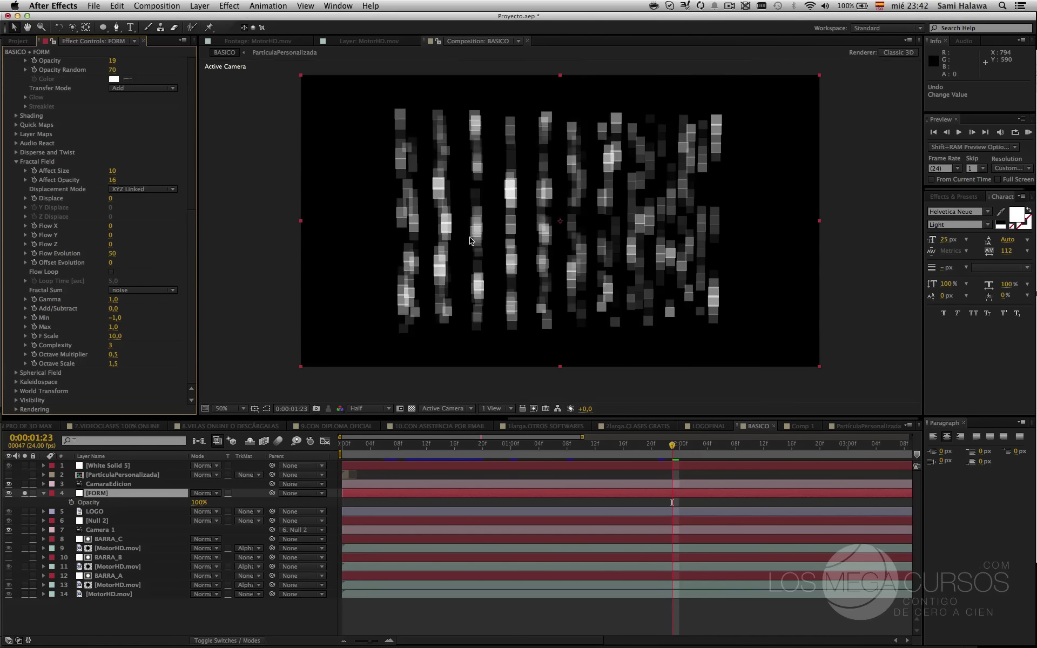
# - Try several low Fractal Field Max values on the FORM layer and set Max to 0.1
pyautogui.moveTo(110, 328); pyautogui.dragTo(65, 332)
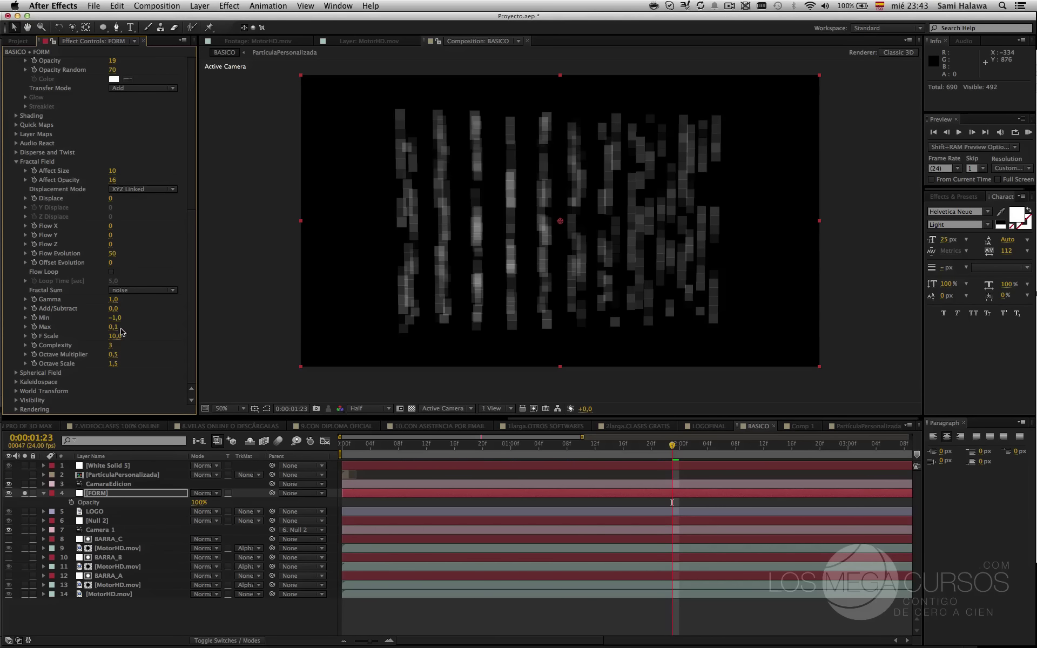
pyautogui.click(113, 327)
pyautogui.write('0,0')
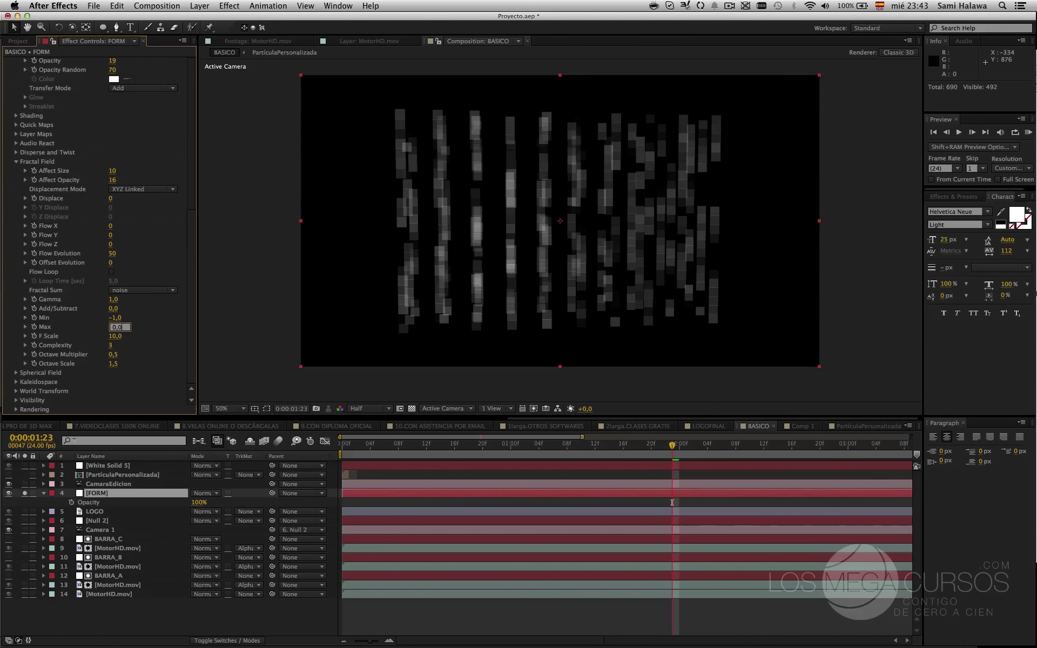
pyautogui.press('Return')
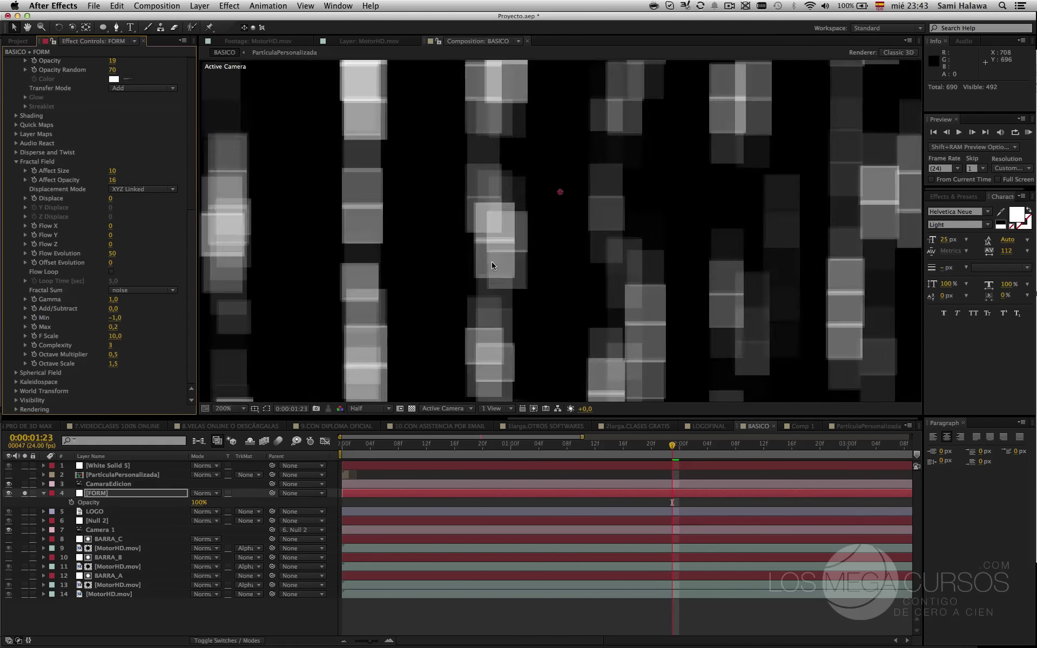
pyautogui.click(113, 327)
pyautogui.press('Return')
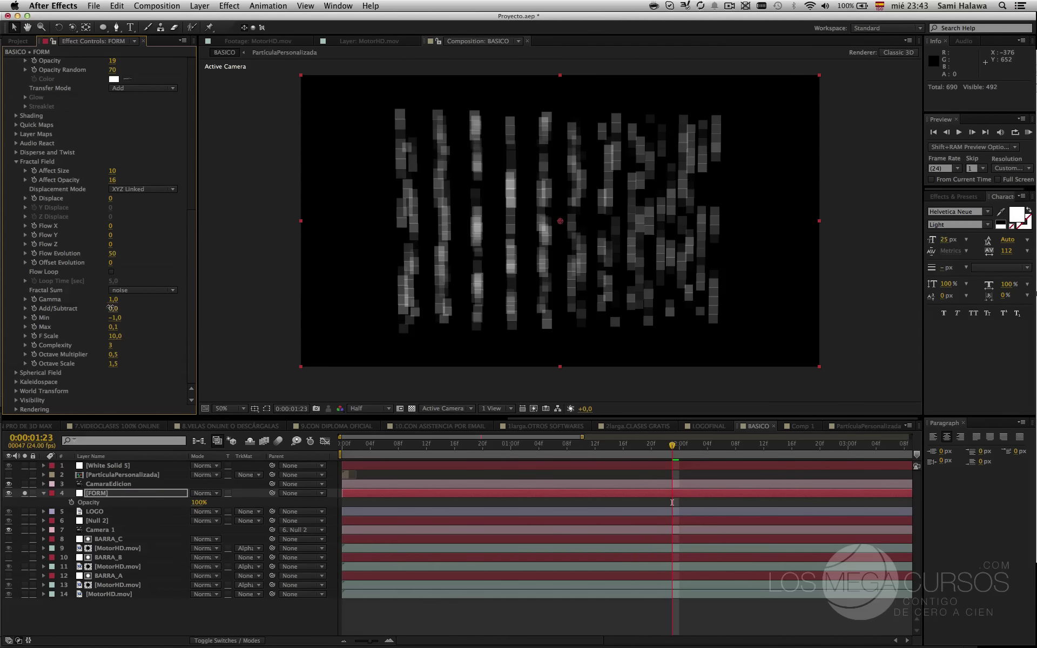
# - Lower the FORM layer's Fractal Field Add/Subtract slightly below zero and collapse the Form effect's settings
pyautogui.moveTo(111, 309)
pyautogui.mouseDown()
pyautogui.moveTo(100, 309)
pyautogui.moveTo(113, 310)
pyautogui.mouseUp()
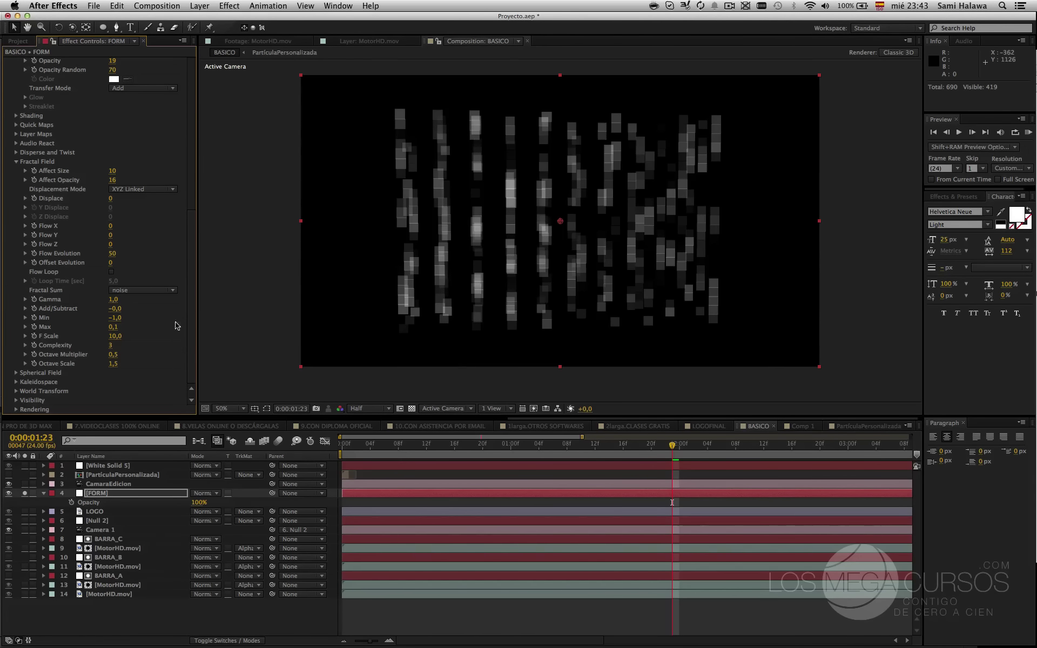
pyautogui.scroll(10, 173, 218)
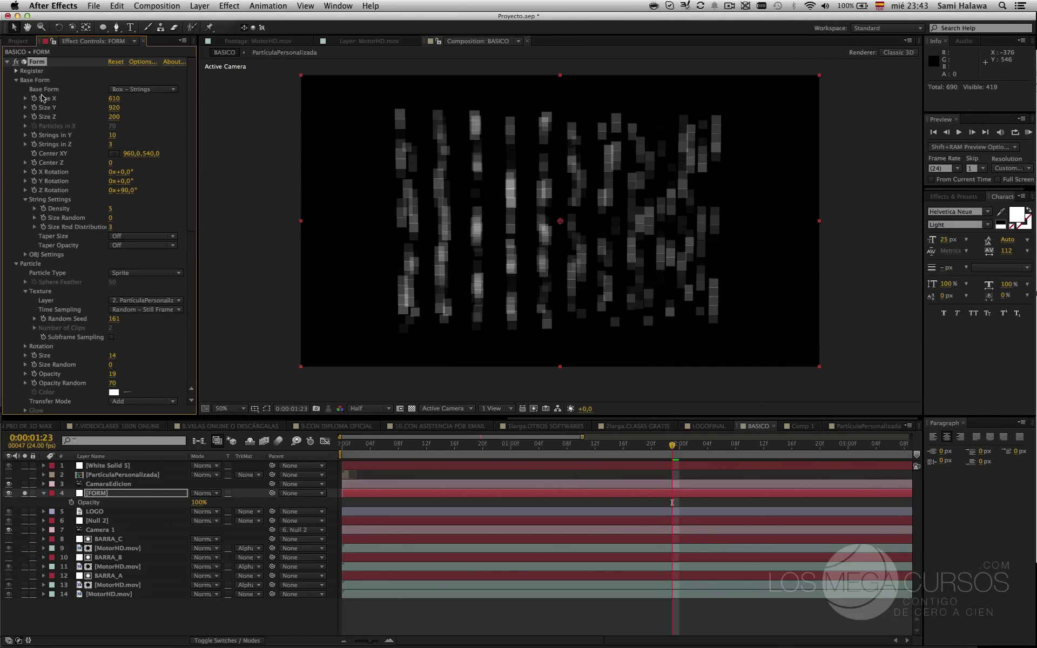
pyautogui.click(7, 63)
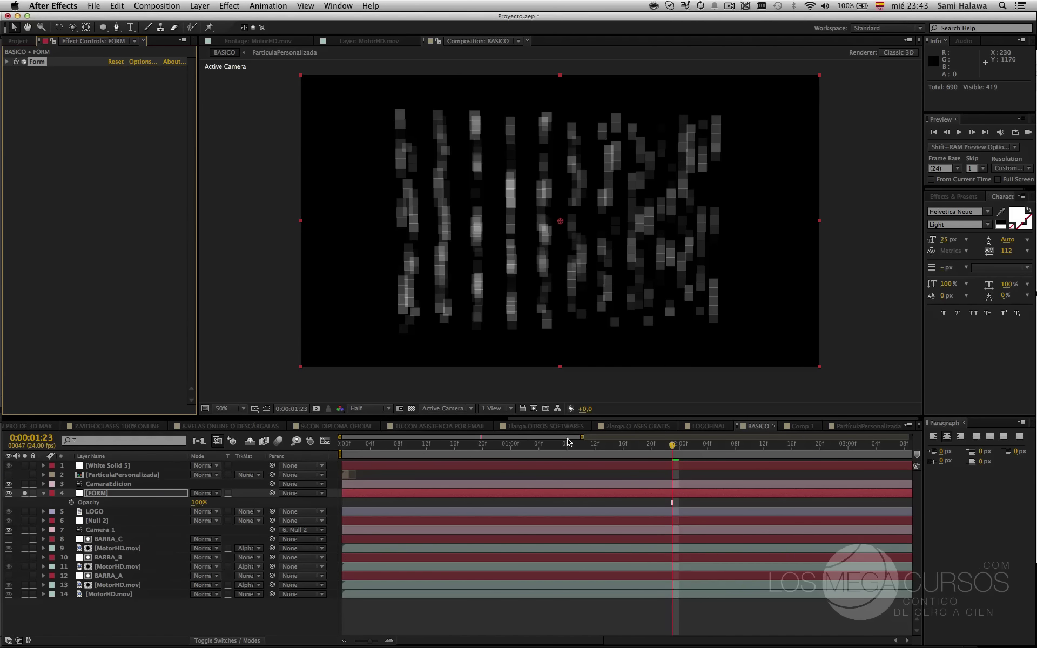
# - Set the particle Opacity of the FORM layer's Form effect to 0
pyautogui.click(719, 426)
pyautogui.click(750, 426)
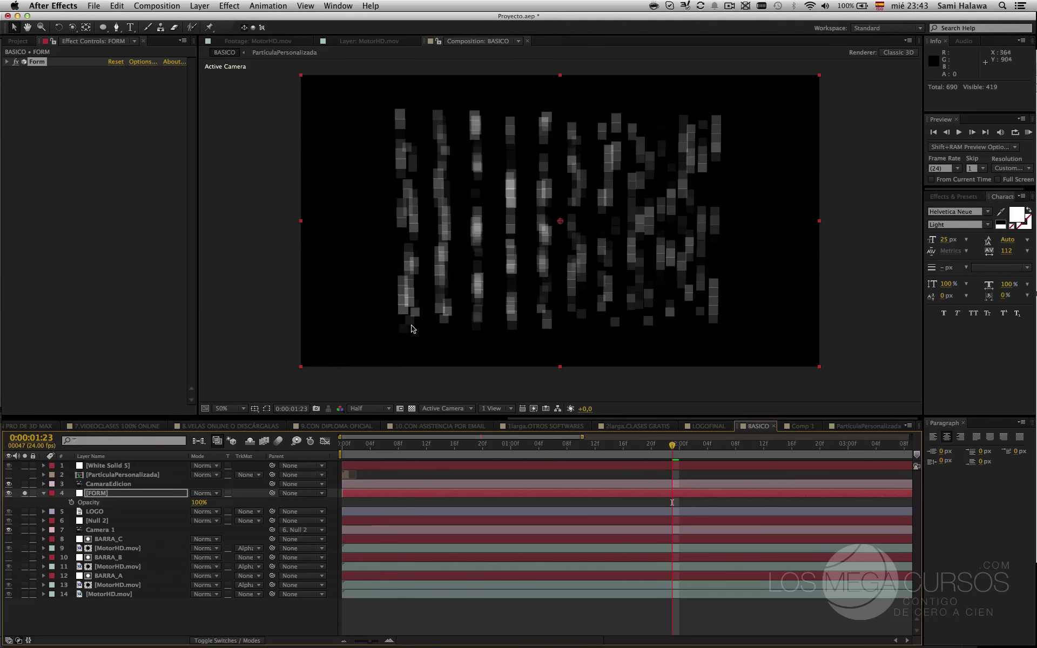
pyautogui.click(129, 494)
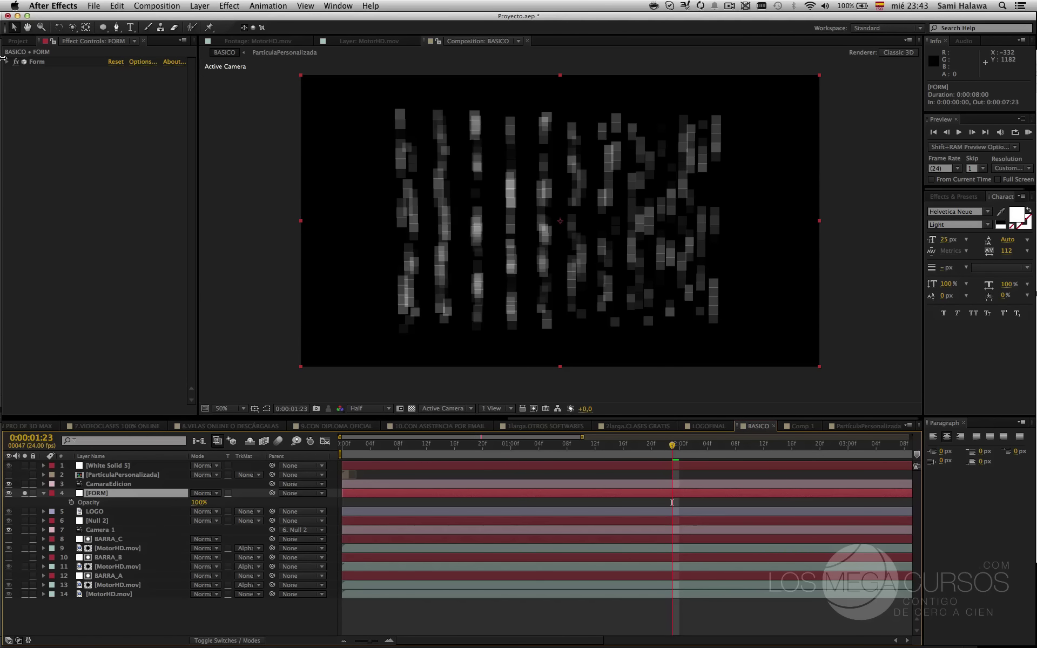
pyautogui.click(7, 62)
pyautogui.scroll(-5, 130, 296)
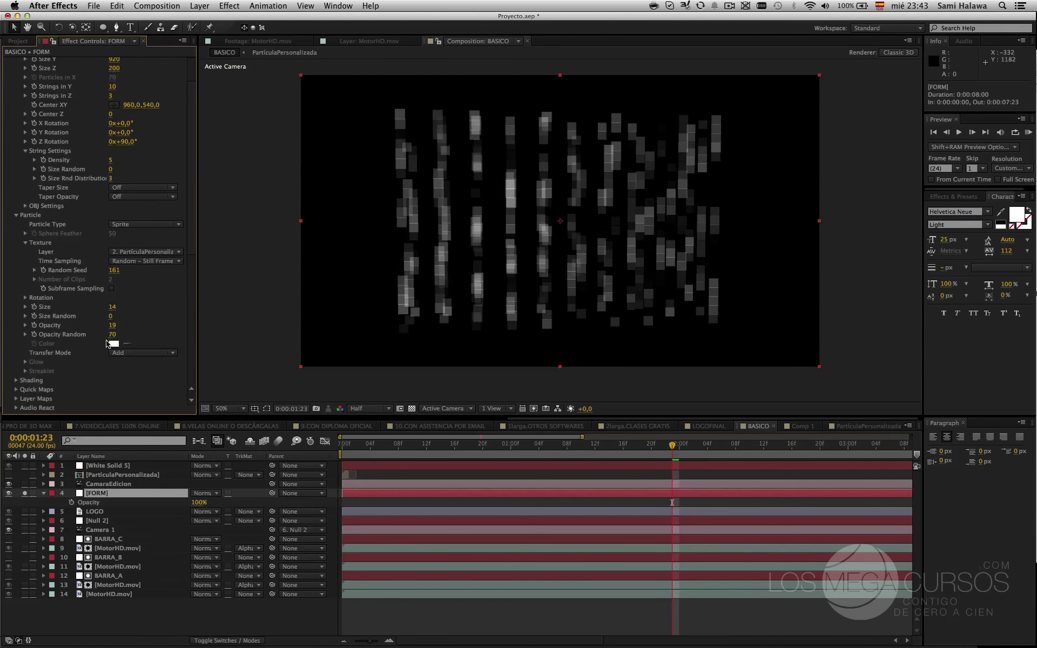
pyautogui.moveTo(111, 301); pyautogui.dragTo(93, 303)
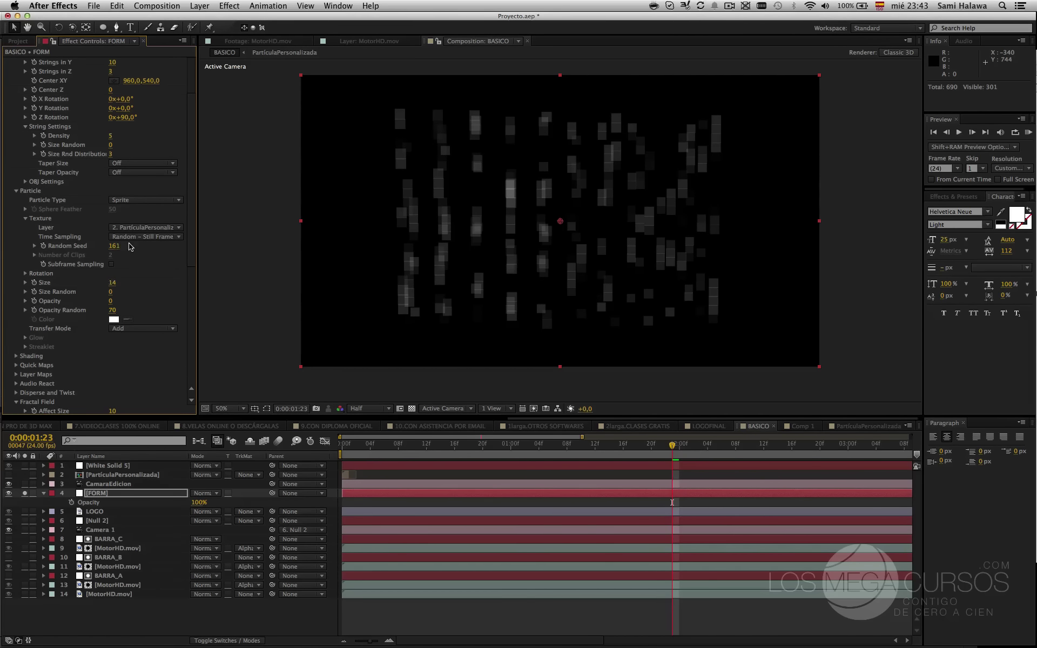
pyautogui.scroll(3, 130, 247)
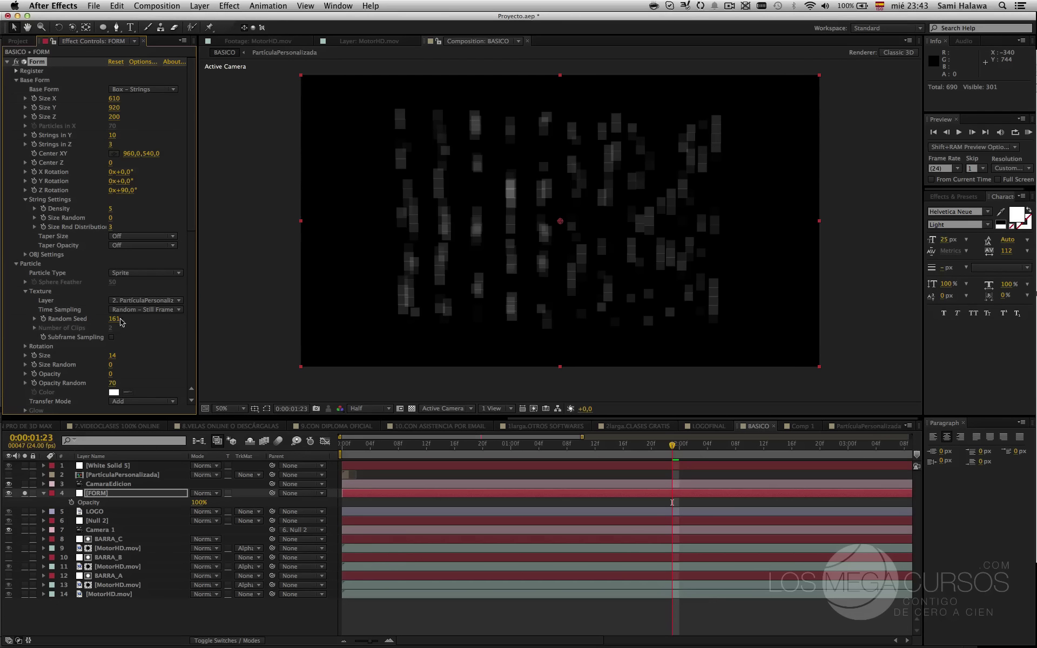
pyautogui.moveTo(113, 353)
pyautogui.mouseDown()
pyautogui.moveTo(149, 353)
pyautogui.moveTo(69, 355)
pyautogui.moveTo(112, 351)
pyautogui.mouseUp()
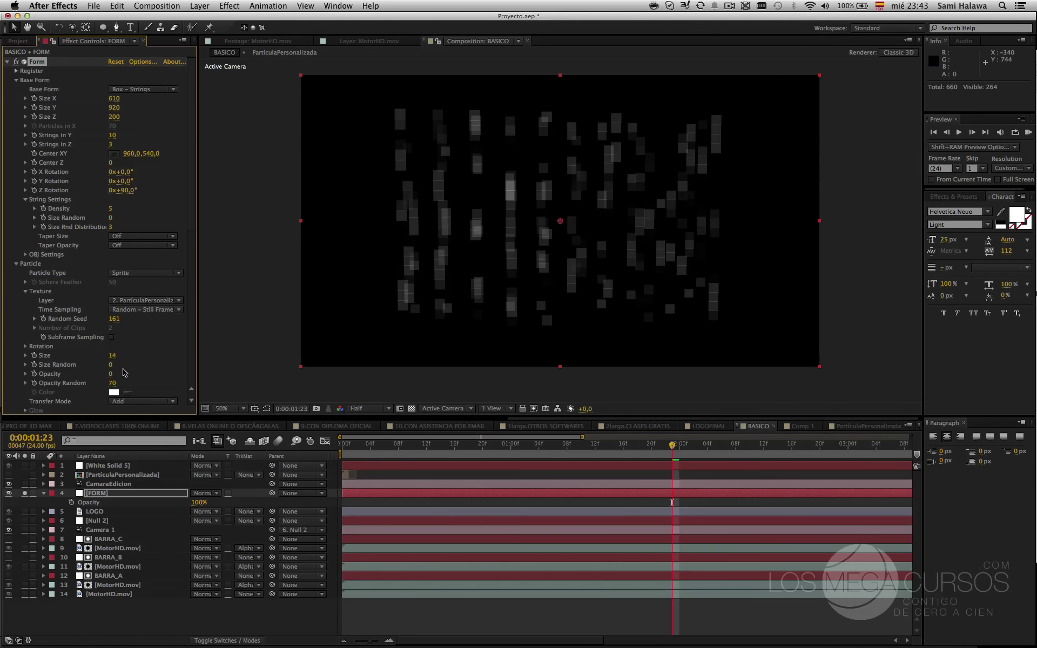
# - Set Disperse to 41 in the Form effect's Disperse and Twist settings
pyautogui.scroll(-3, 124, 372)
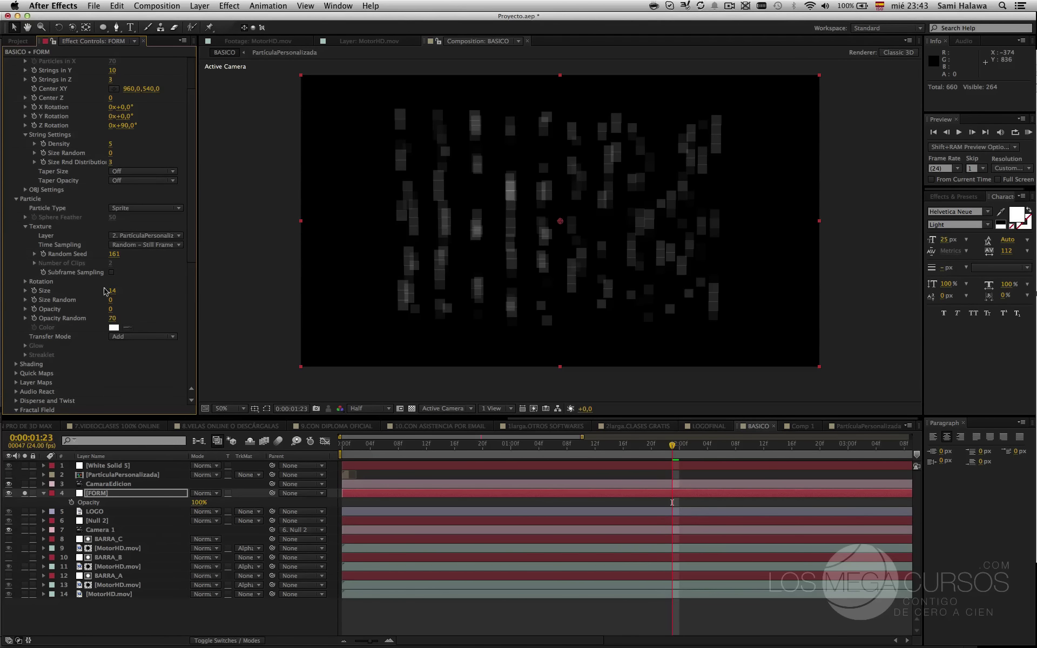
pyautogui.scroll(-2, 70, 330)
pyautogui.click(16, 353)
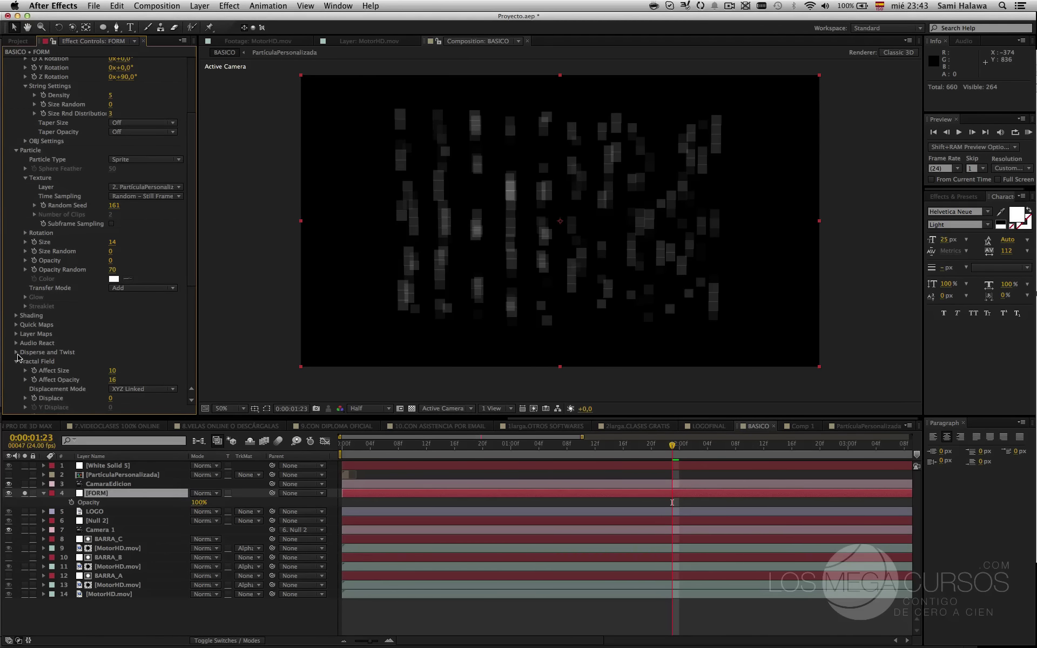
pyautogui.scroll(-1, 21, 358)
pyautogui.moveTo(111, 345); pyautogui.dragTo(133, 346)
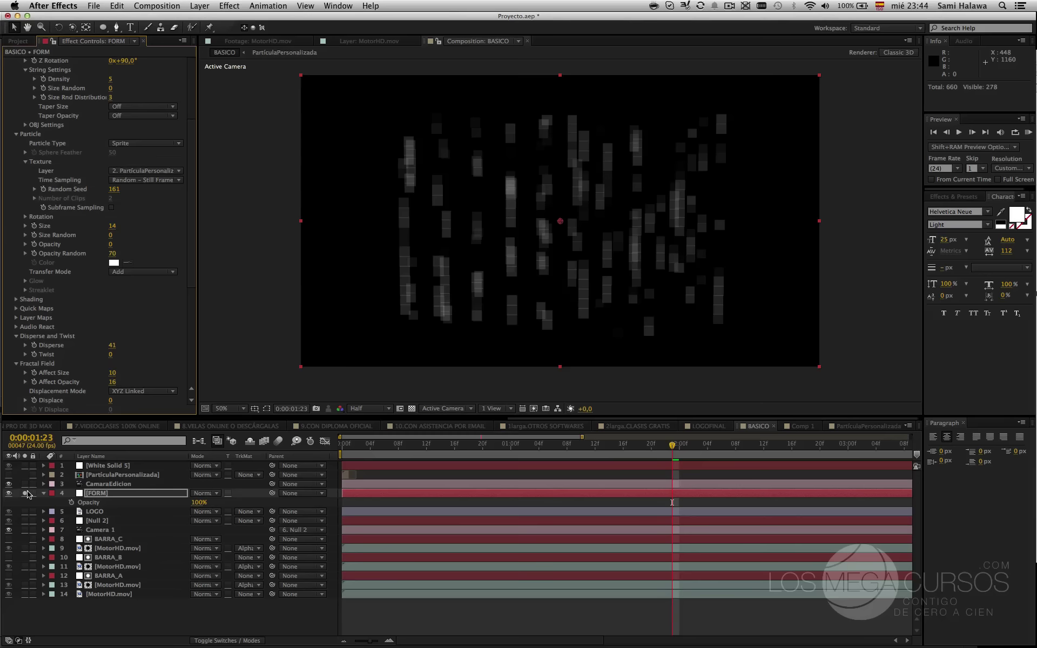
# - Unsolo the FORM layer and delete the White Solid 5 noise layer and the CamaraEdicion camera
pyautogui.click(25, 493)
pyautogui.click(86, 493)
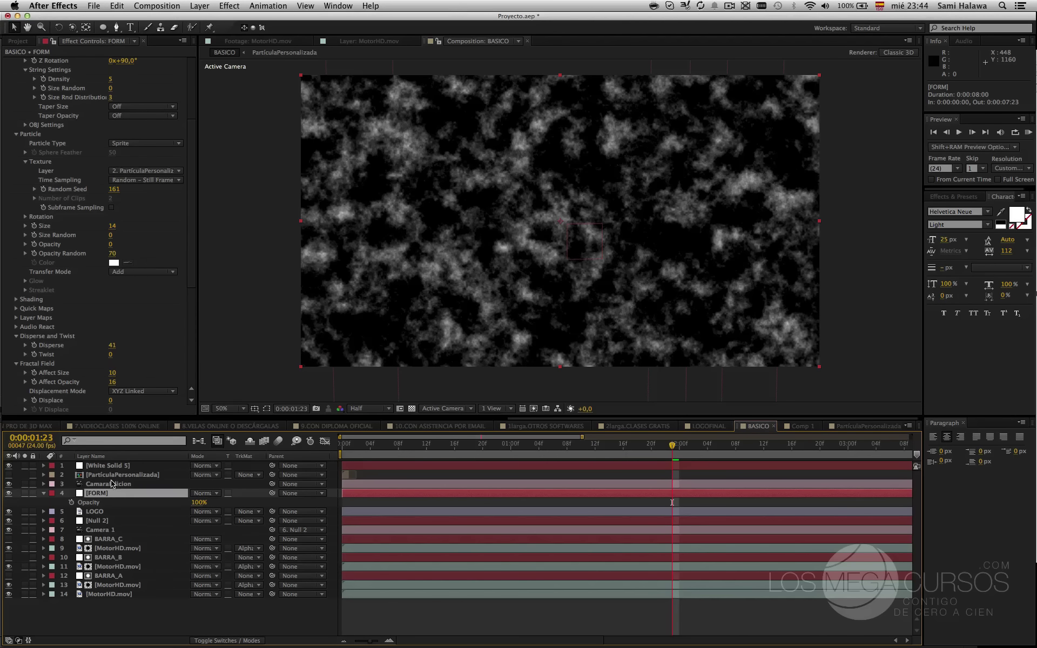
pyautogui.click(108, 466)
pyautogui.press('Delete')
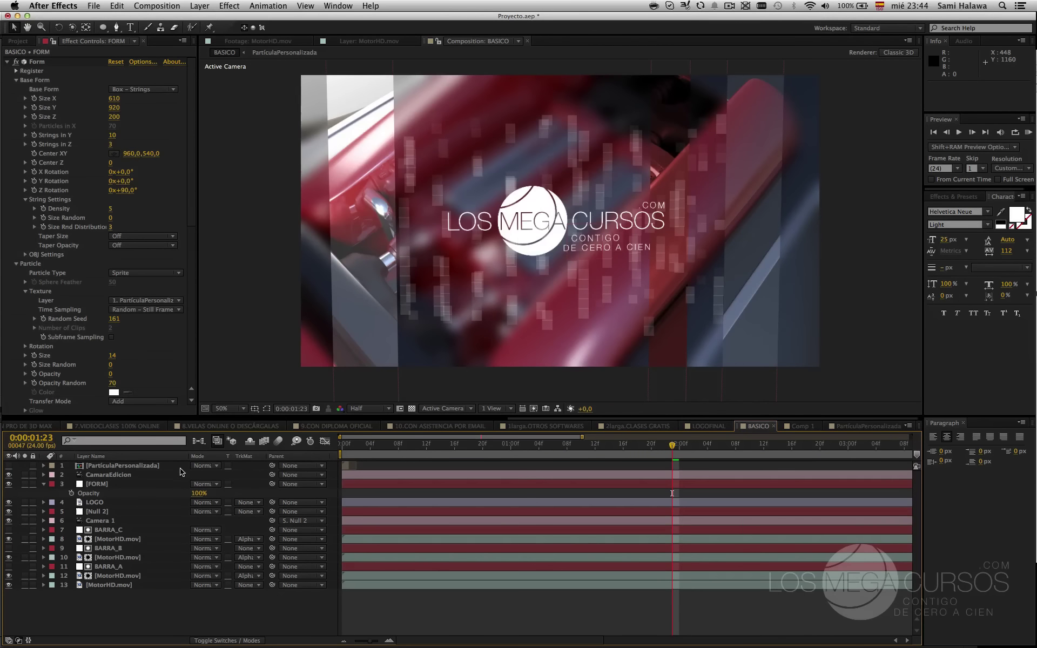
pyautogui.click(98, 477)
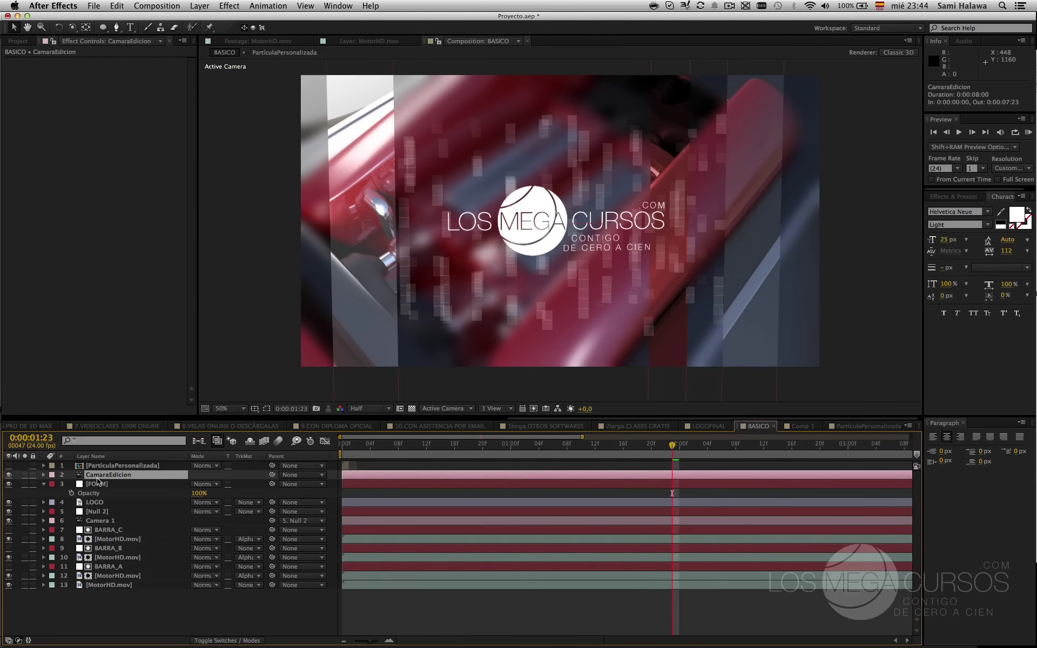
pyautogui.press('Delete')
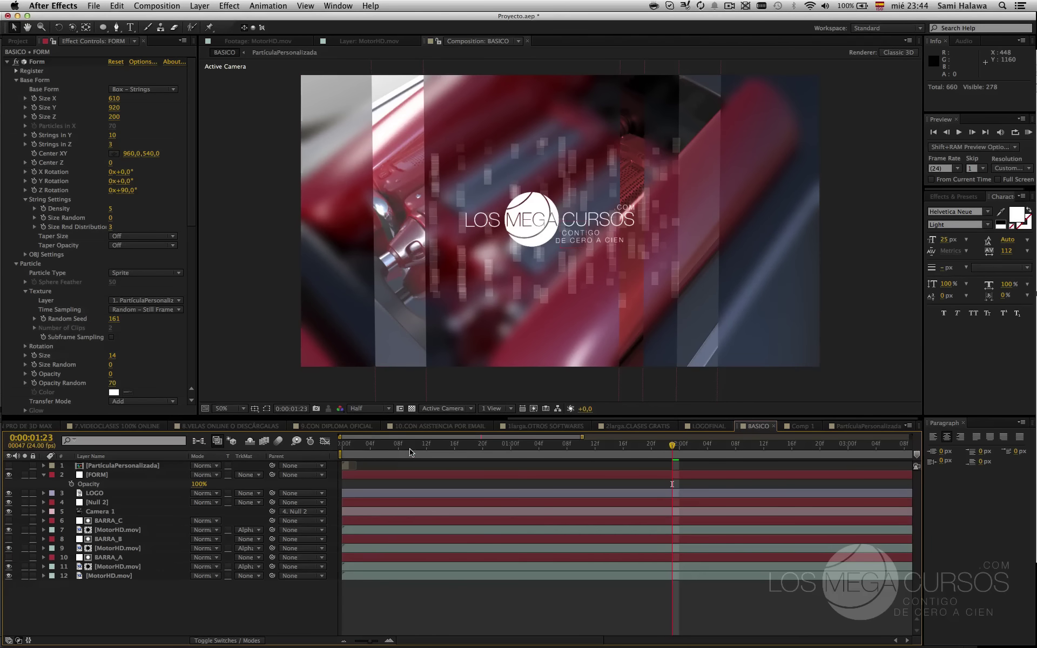
# - At 0:00:01:02, set the FORM layer's Base Form Size X to 1220 and Size Y to 2280
pyautogui.moveTo(411, 452); pyautogui.dragTo(525, 445)
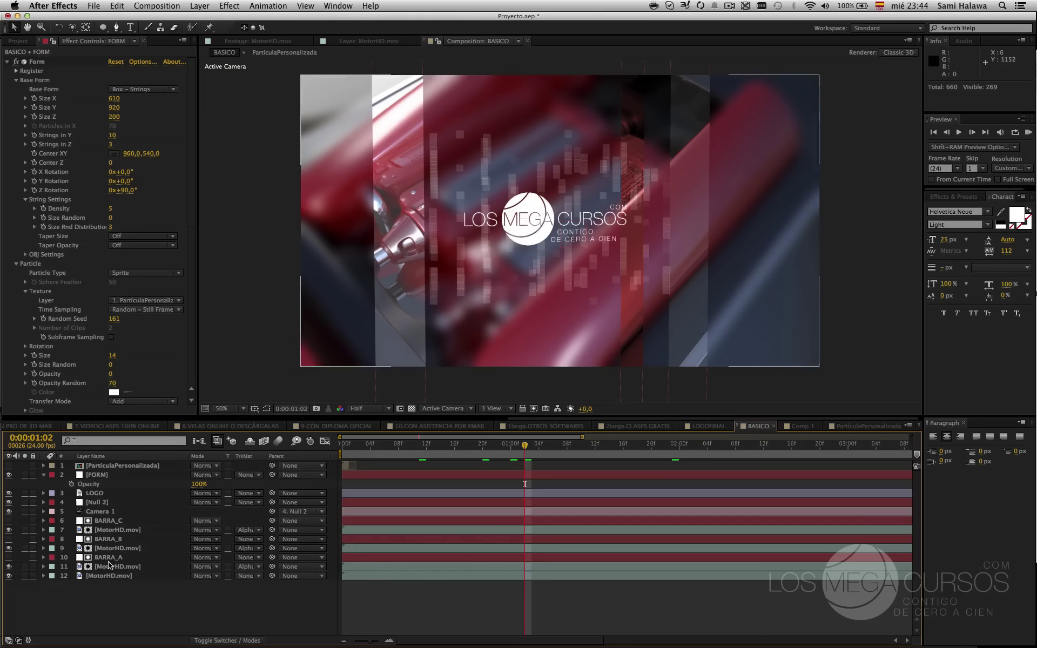
pyautogui.click(114, 477)
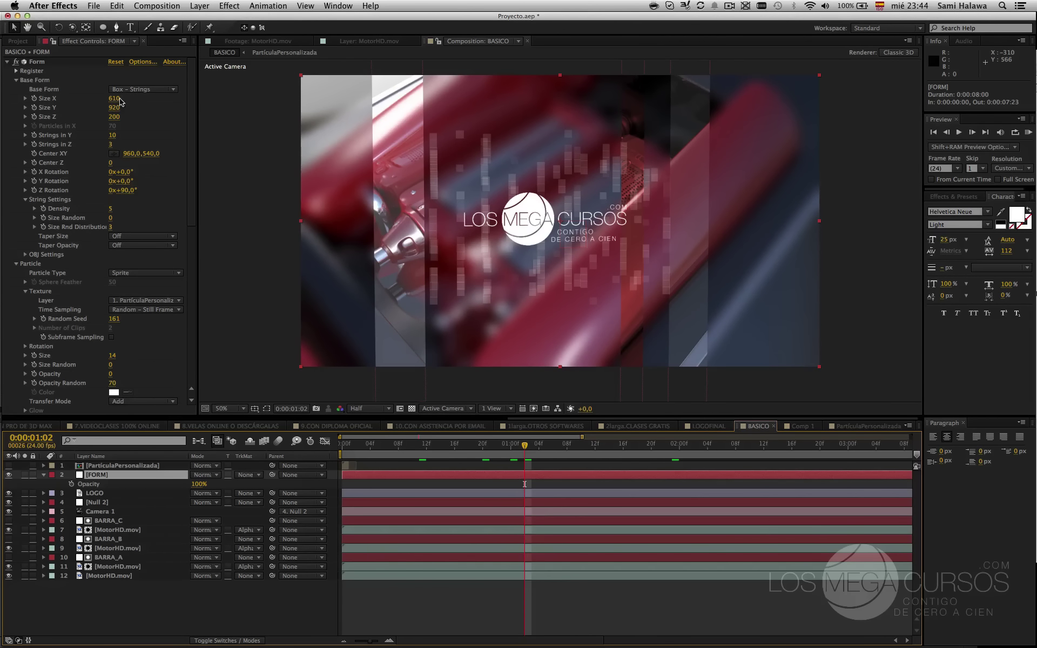
pyautogui.moveTo(114, 99); pyautogui.dragTo(135, 100)
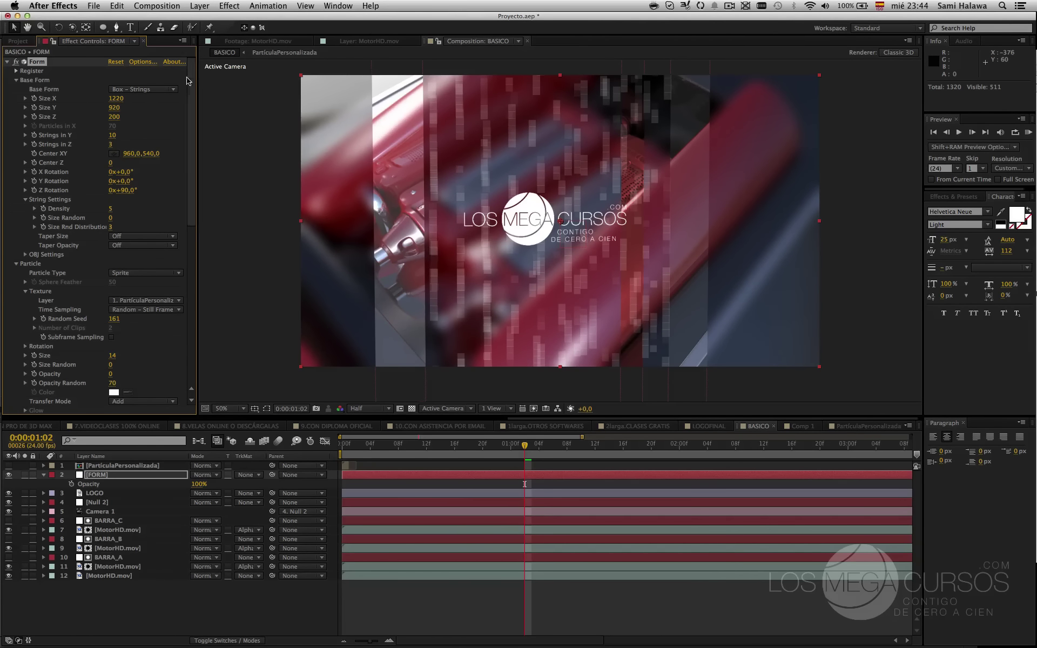
pyautogui.moveTo(114, 108); pyautogui.dragTo(185, 107)
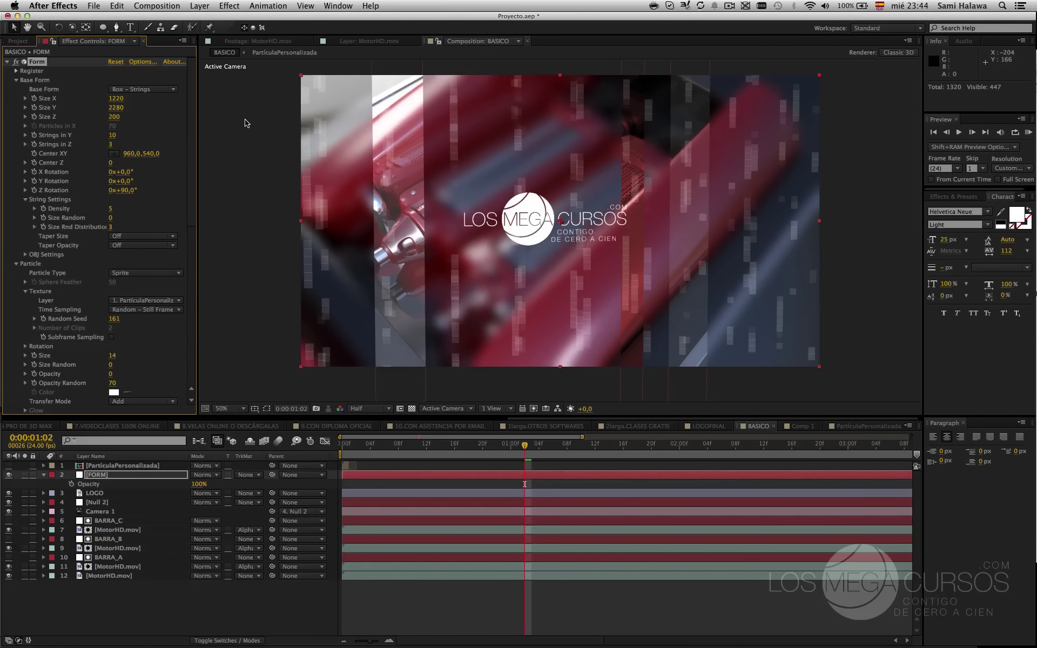
# - Enlarge the Form effect's particle Size to 61
pyautogui.scroll(-5, 161, 326)
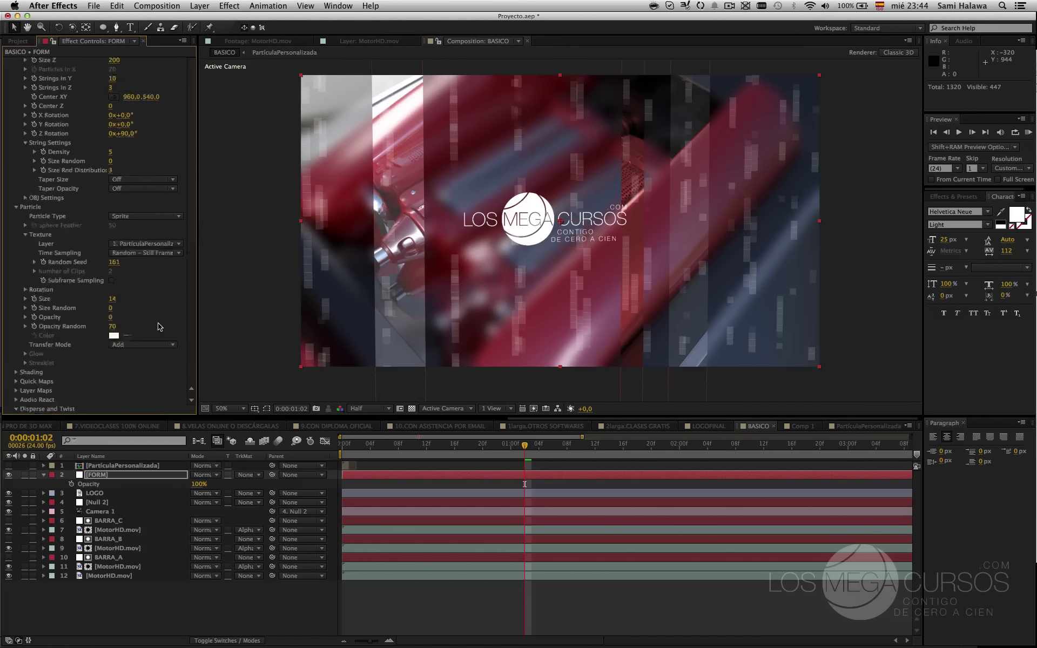
pyautogui.moveTo(109, 237); pyautogui.dragTo(348, 211)
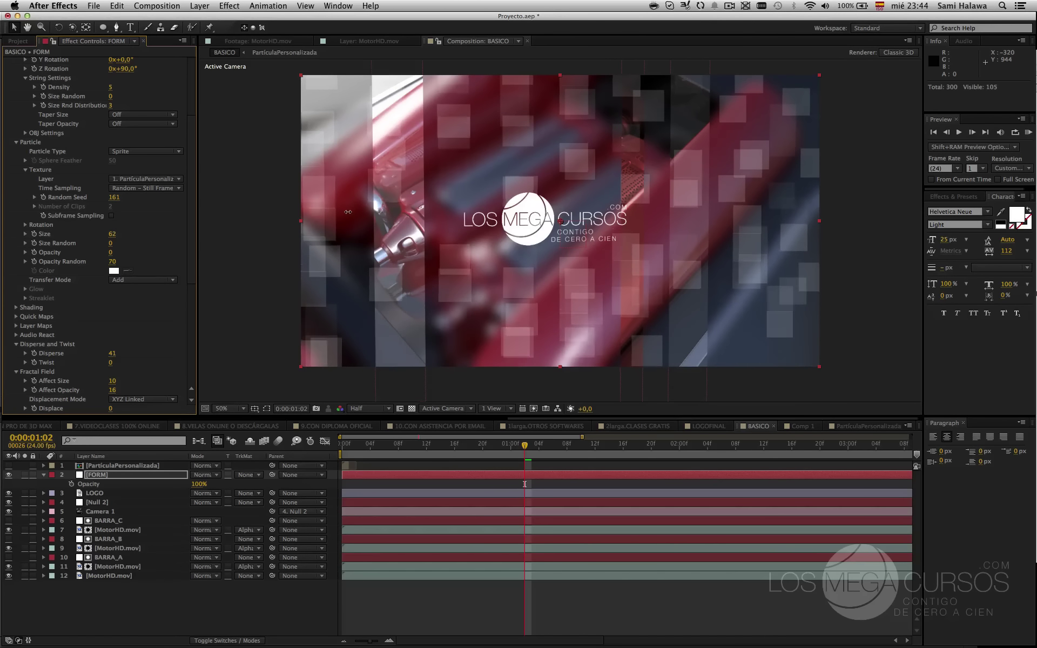
pyautogui.moveTo(112, 234); pyautogui.dragTo(104, 237)
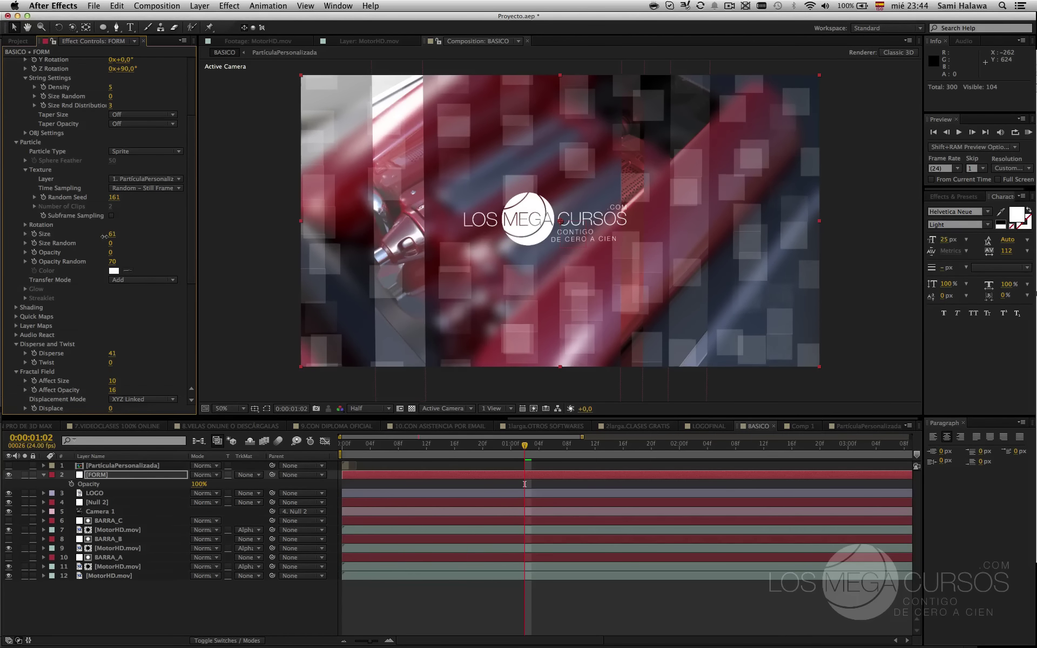
# - Set the string Density of the Form effect to 7, undoing a much higher trial value first
pyautogui.scroll(3, 162, 246)
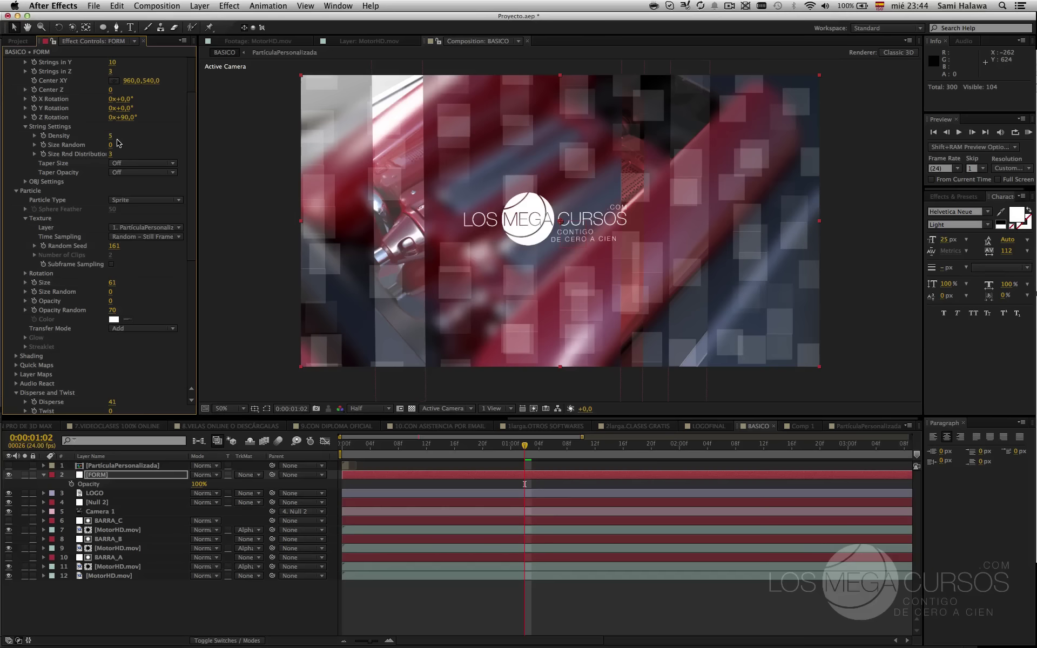
pyautogui.moveTo(110, 139); pyautogui.dragTo(128, 138)
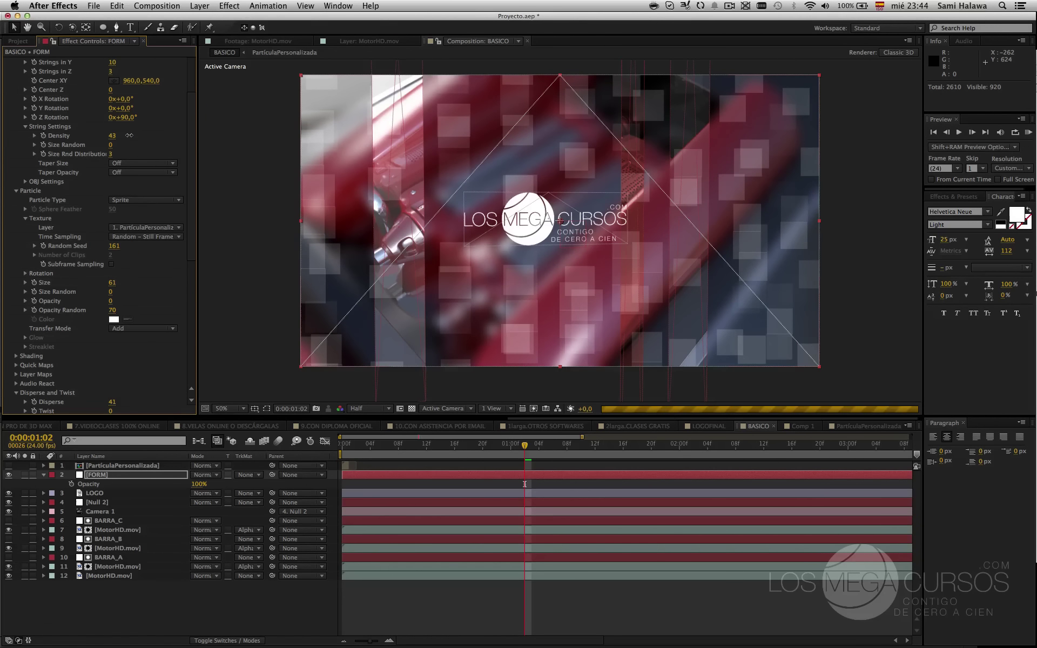
pyautogui.press('cmd+z')
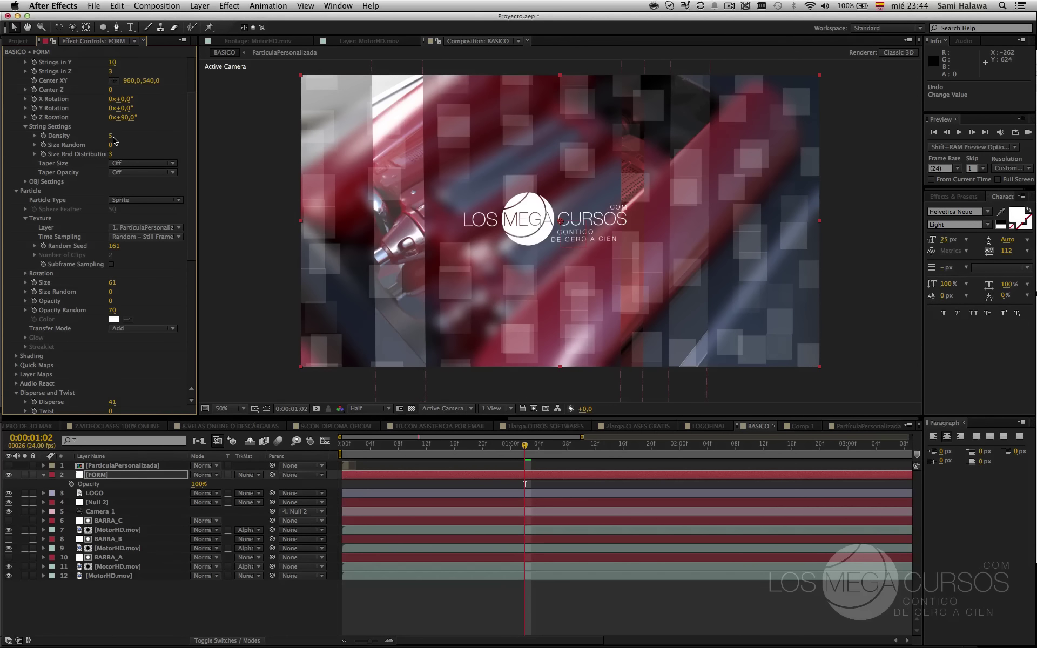
pyautogui.click(112, 136)
pyautogui.write('7')
pyautogui.press('Return')
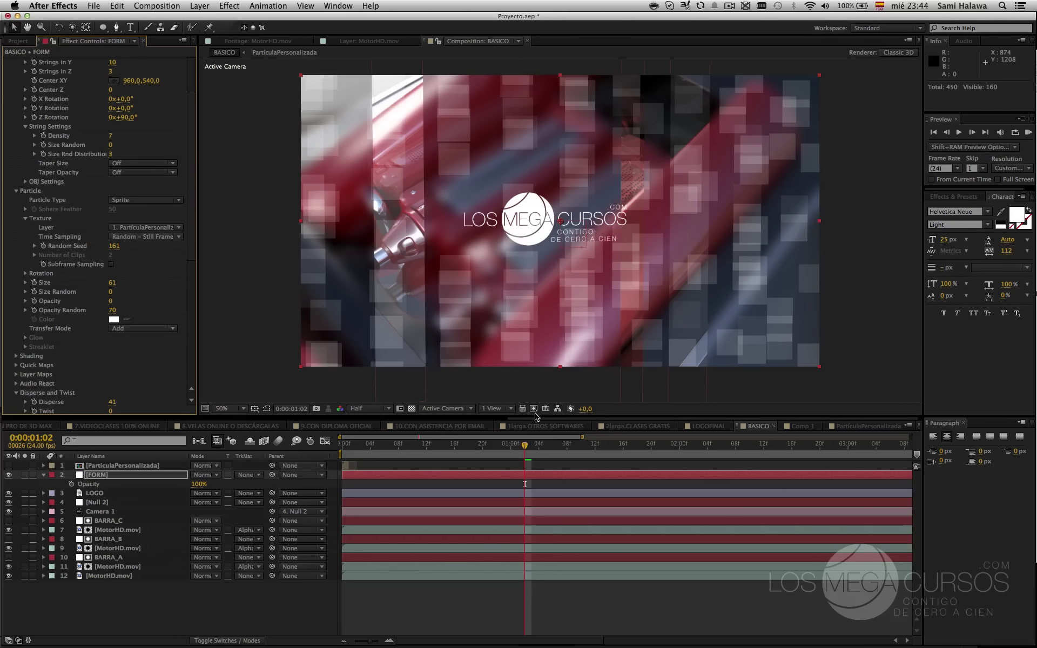
# - Set the Fractal Field Gamma to 1,1 and try a Min of 1,2, undoing the Min change
pyautogui.scroll(-10, 131, 404)
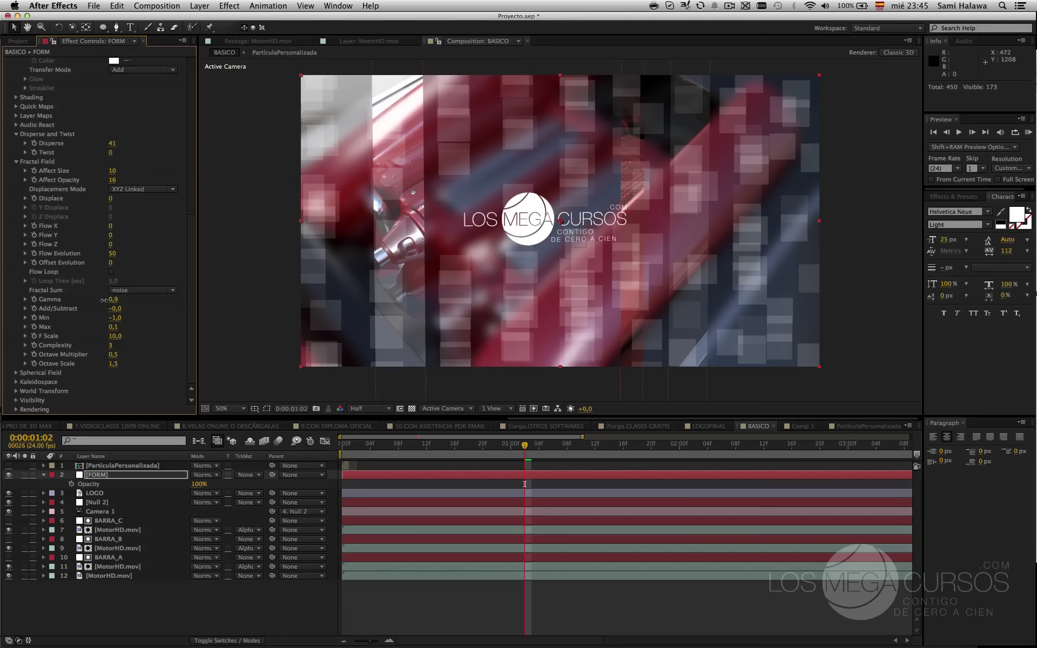
pyautogui.moveTo(104, 301); pyautogui.dragTo(103, 301)
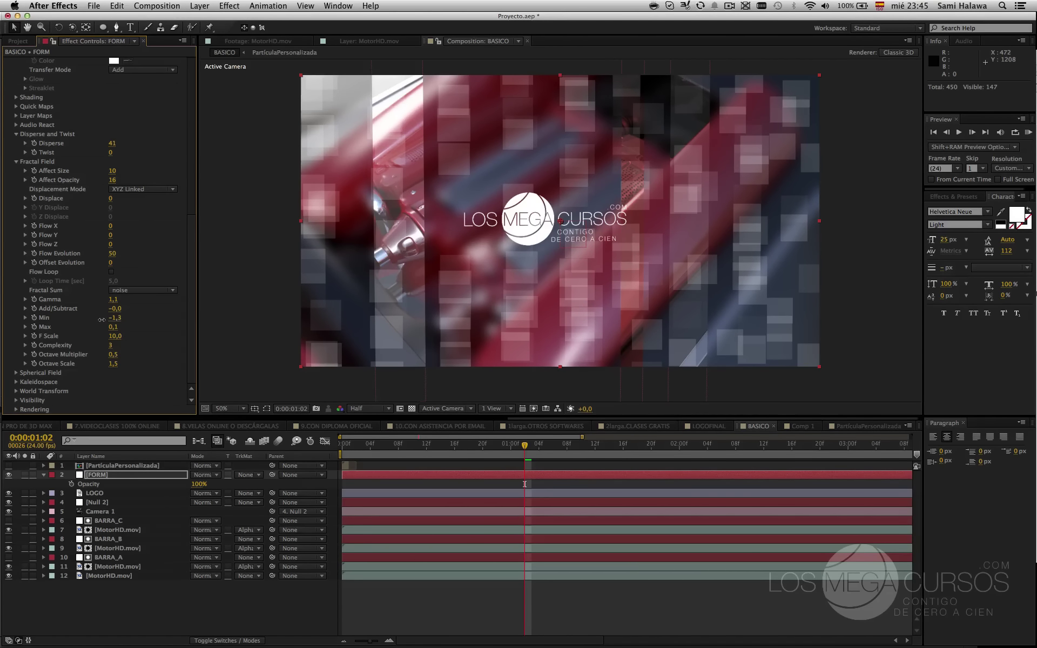
pyautogui.moveTo(108, 317)
pyautogui.mouseDown()
pyautogui.moveTo(137, 321)
pyautogui.moveTo(222, 294)
pyautogui.mouseUp()
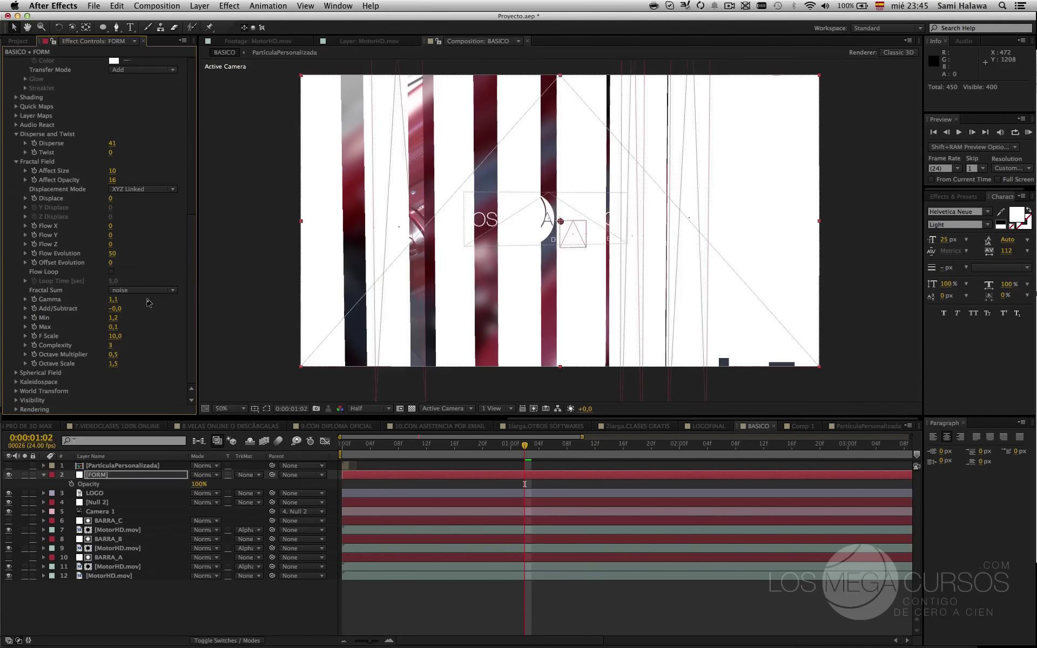
pyautogui.hotkey('ctrl', 'z')
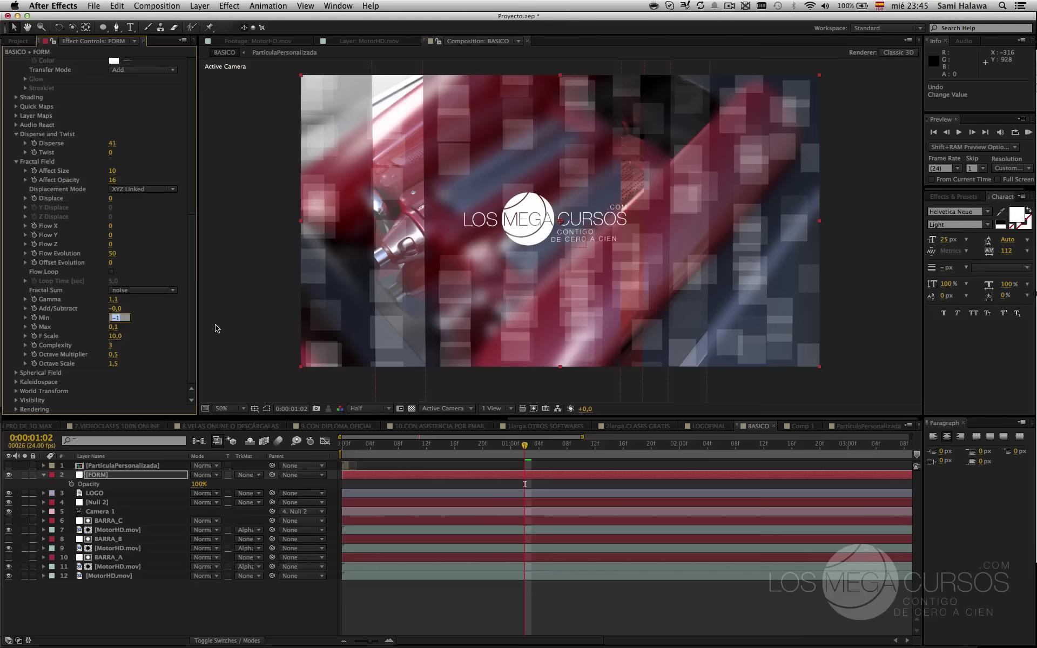
# - Reduce the Form particle Size to 50 and lower the FORM layer's opacity to 29%
pyautogui.scroll(5, 157, 339)
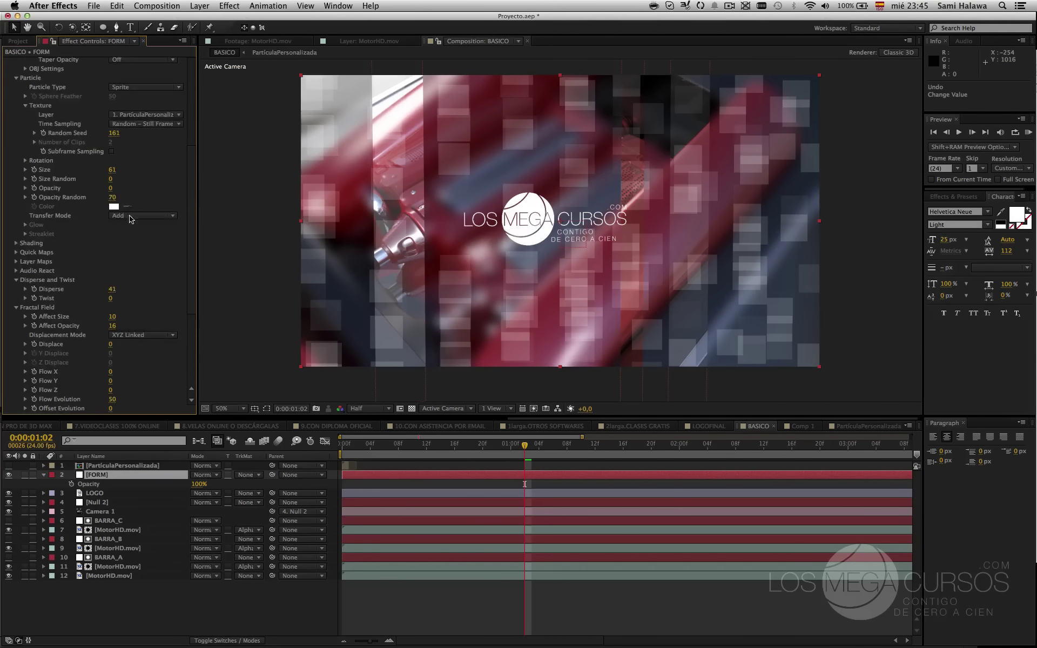
pyautogui.moveTo(113, 173); pyautogui.dragTo(65, 184)
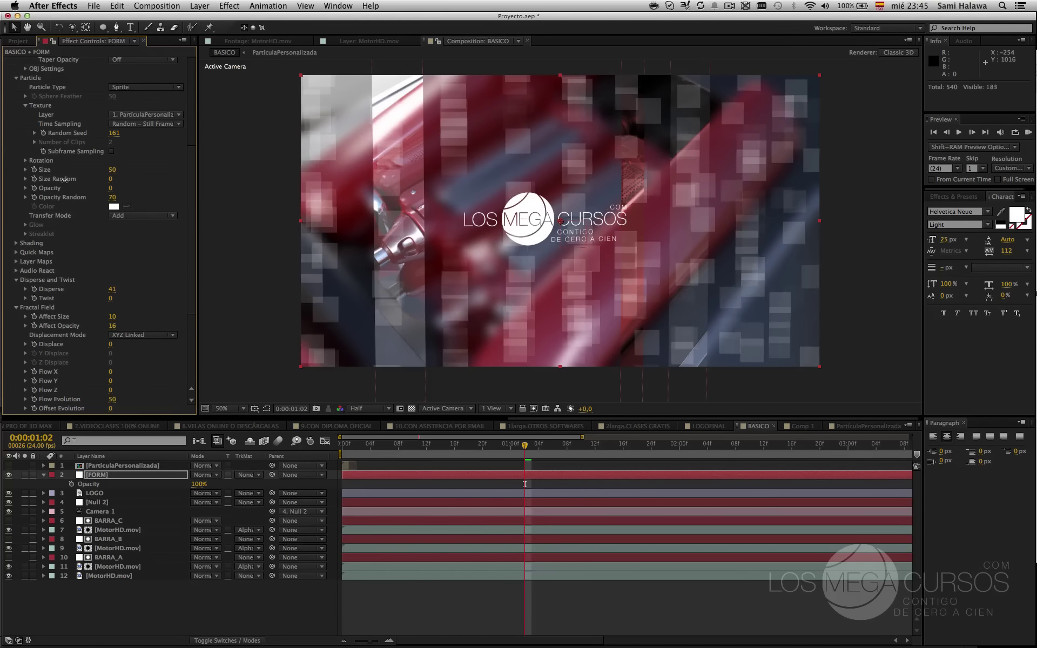
pyautogui.click(93, 473)
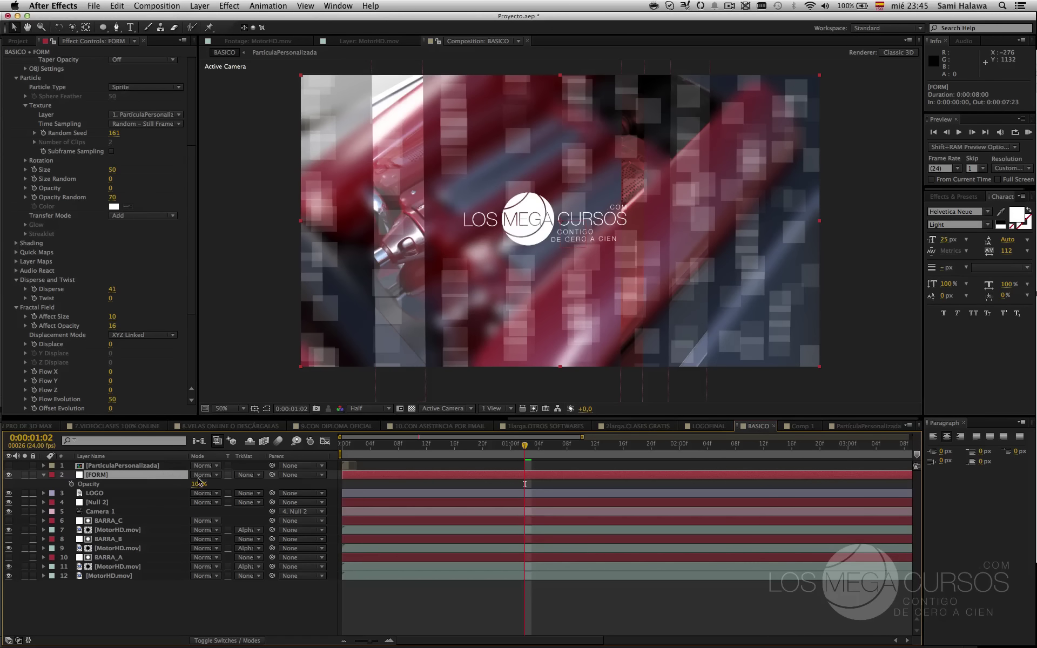
pyautogui.moveTo(198, 483); pyautogui.dragTo(159, 486)
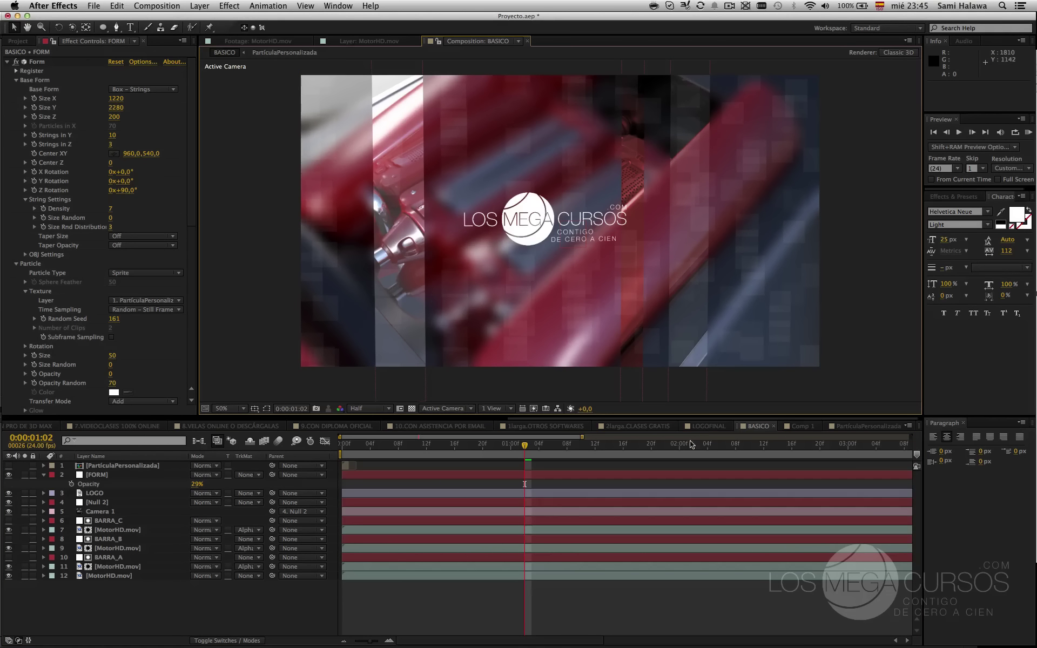
# - Check the particles around 0:00:02:10 and set the Fractal Field Displace to 49
pyautogui.click(728, 444)
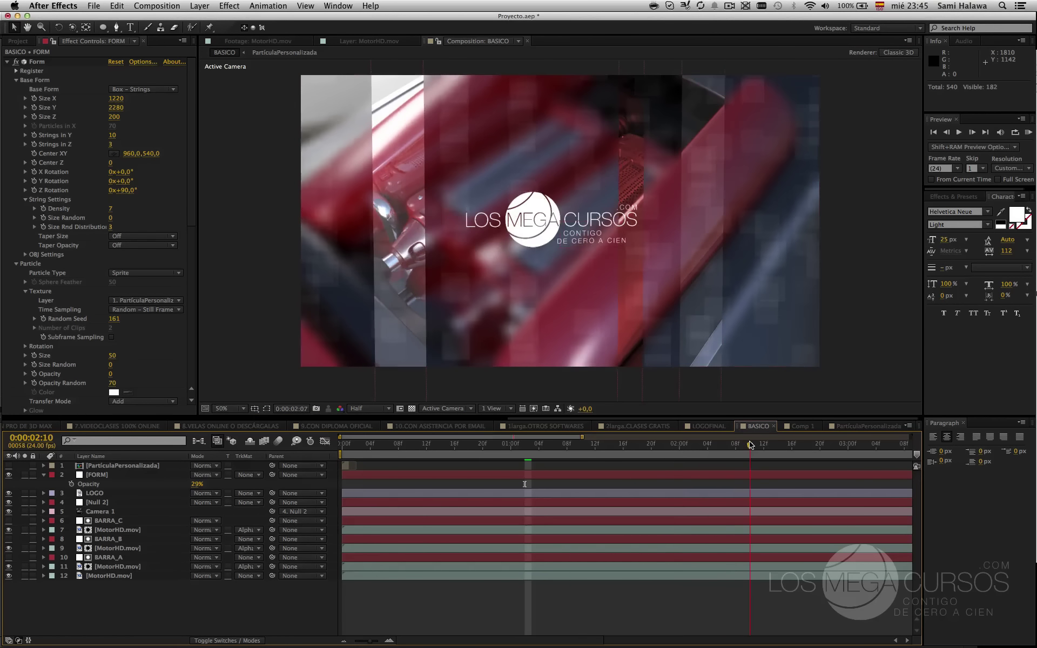
pyautogui.click(749, 443)
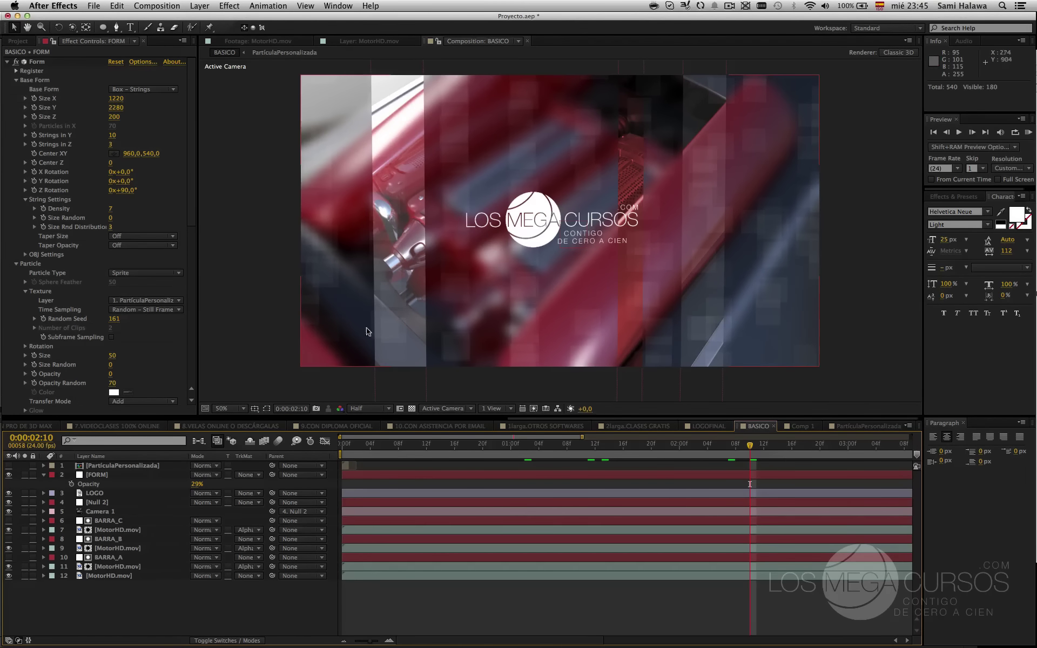
pyautogui.scroll(-8, 106, 318)
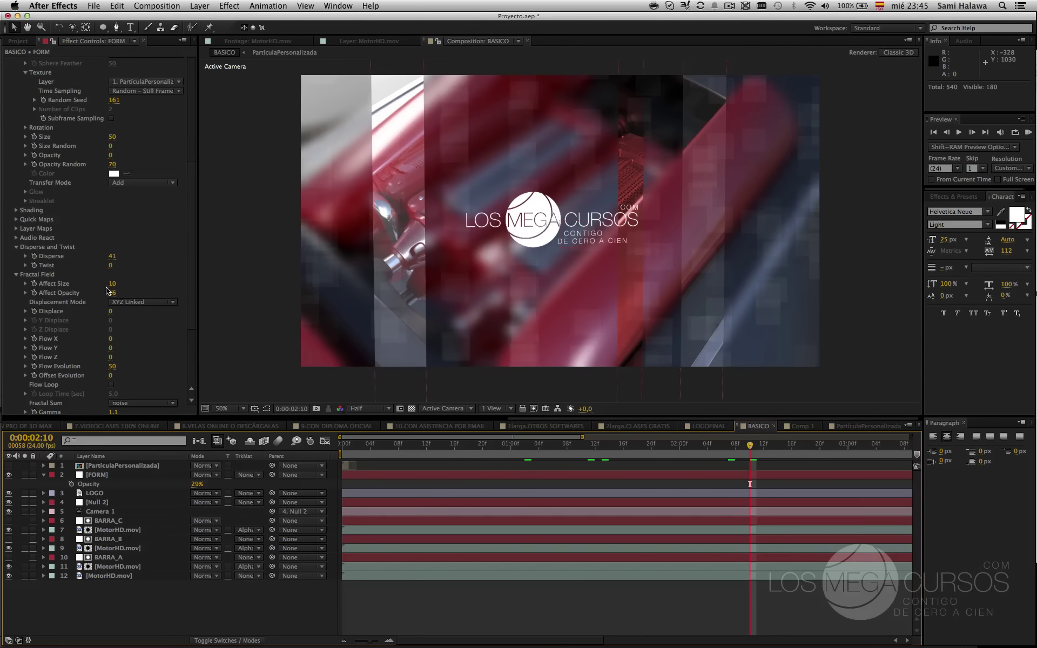
pyautogui.scroll(-2, 110, 296)
pyautogui.moveTo(111, 271); pyautogui.dragTo(119, 273)
pyautogui.hotkey('ctrl', 'z')
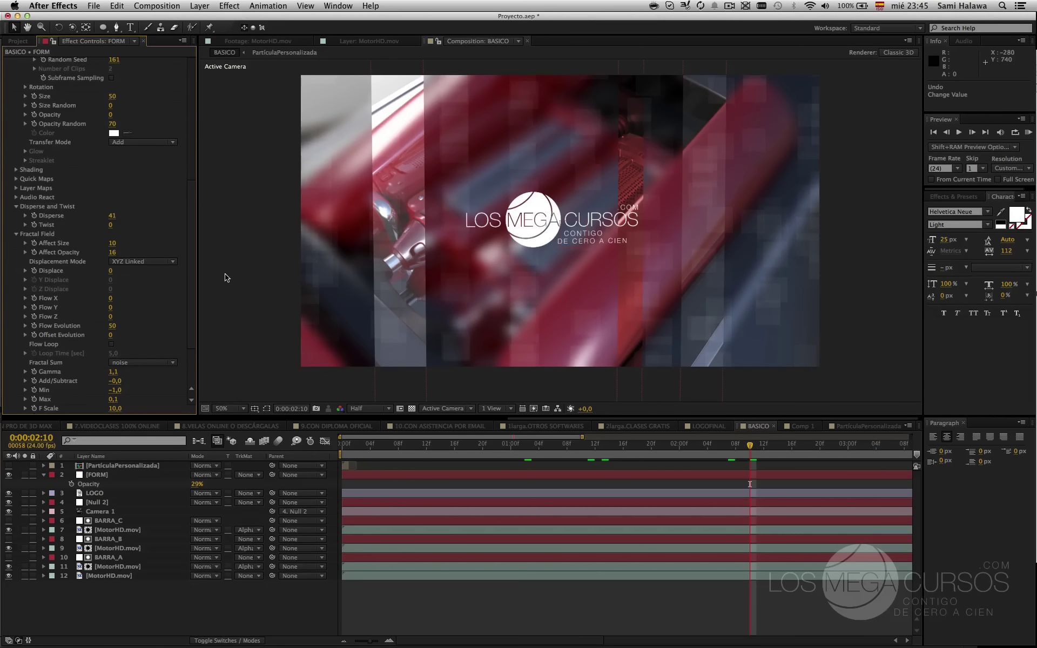
pyautogui.moveTo(109, 273); pyautogui.dragTo(158, 270)
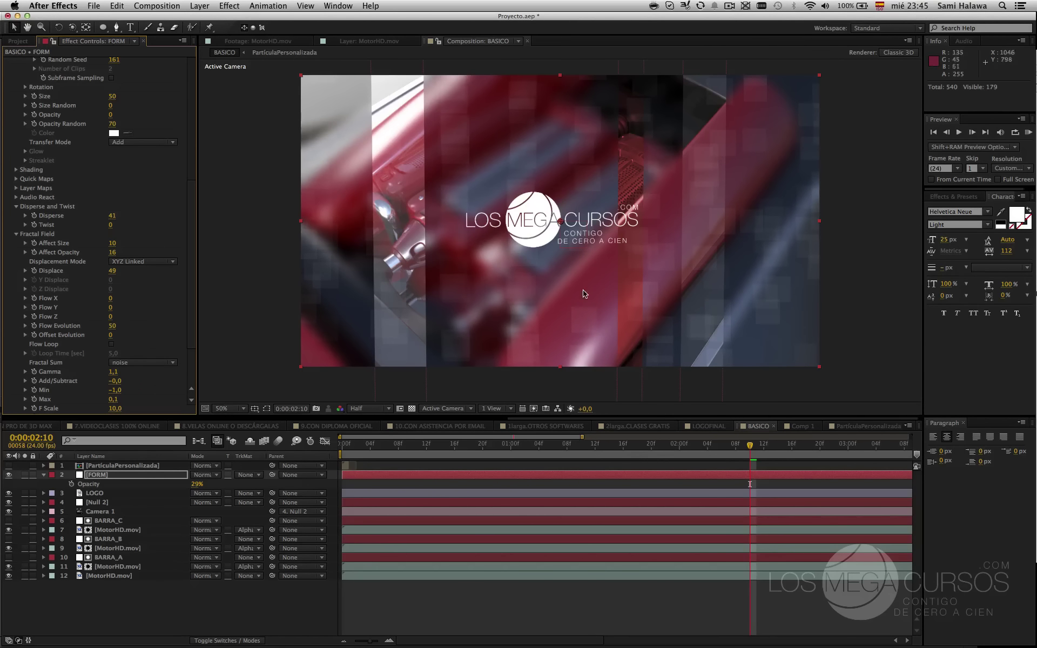
# - Preview the particle motion up to 0:00:01:18 and set the Fractal Field Flow X to 15
pyautogui.click(530, 447)
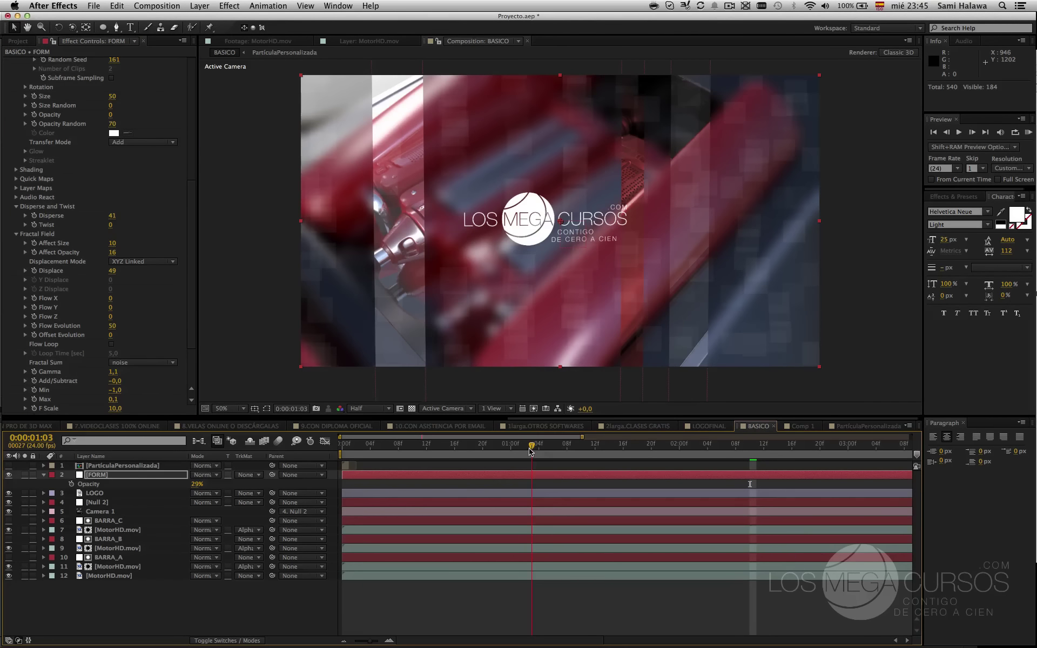
pyautogui.moveTo(529, 449); pyautogui.dragTo(635, 442)
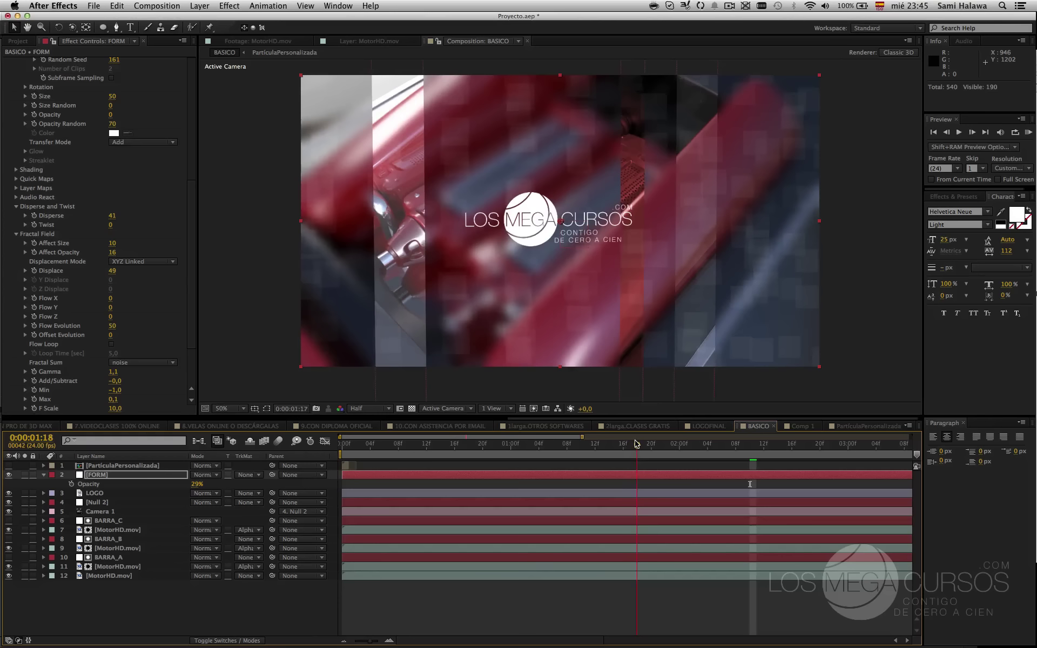
pyautogui.click(111, 298)
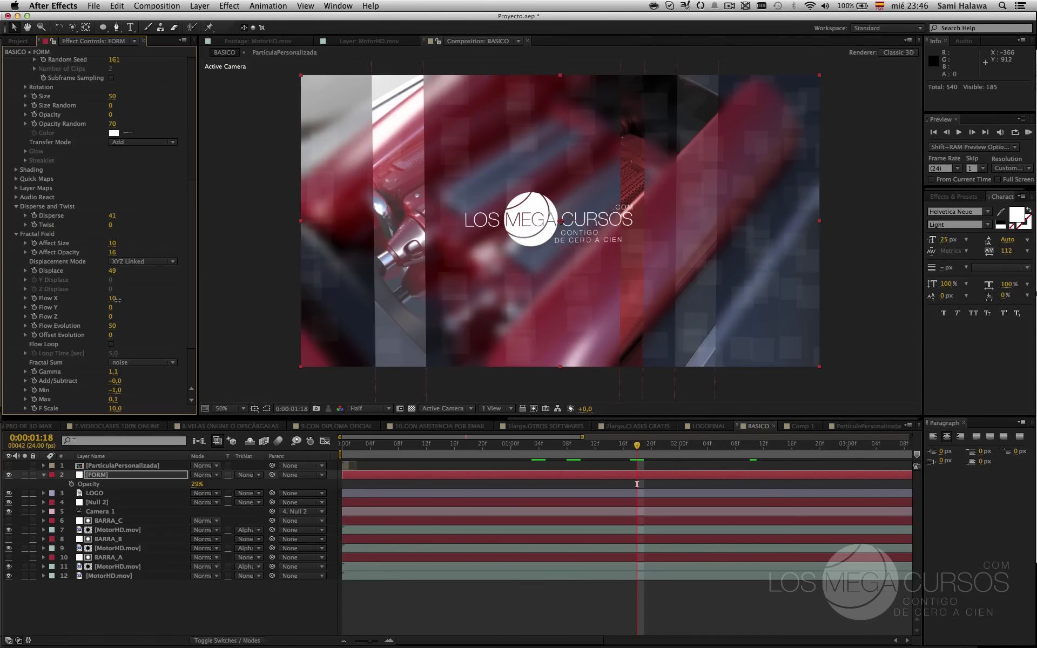
pyautogui.moveTo(116, 299); pyautogui.dragTo(126, 300)
# - Scrub the BASICO timeline to 0:00:02:00 to review the particle motion and compare it with the 2larga.CLASES GRATIS composition
pyautogui.click(469, 444)
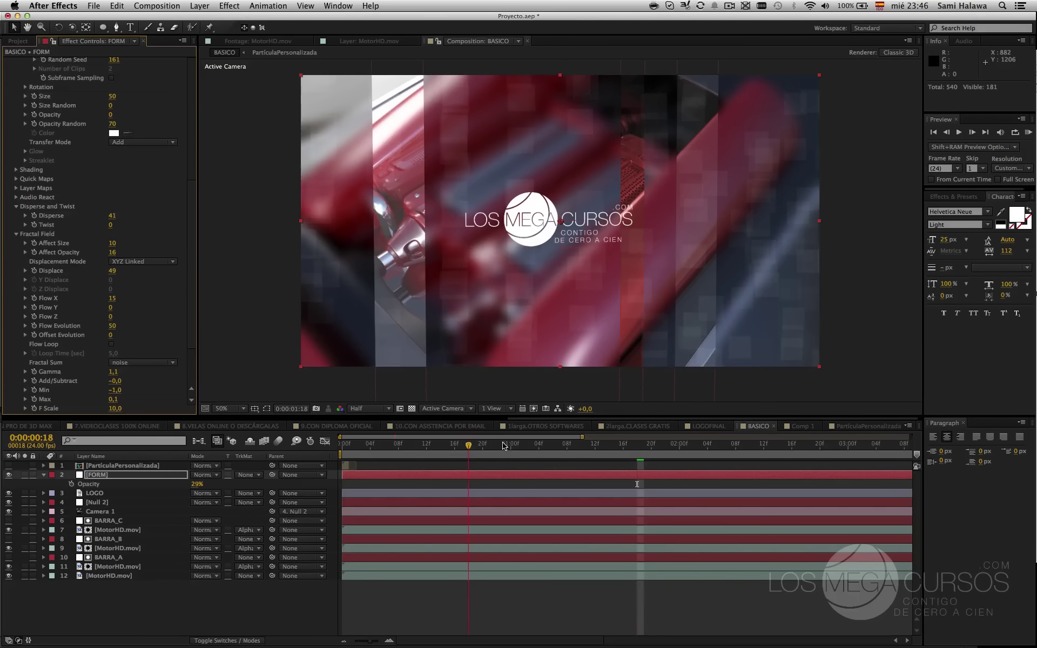
pyautogui.moveTo(504, 446); pyautogui.dragTo(538, 444)
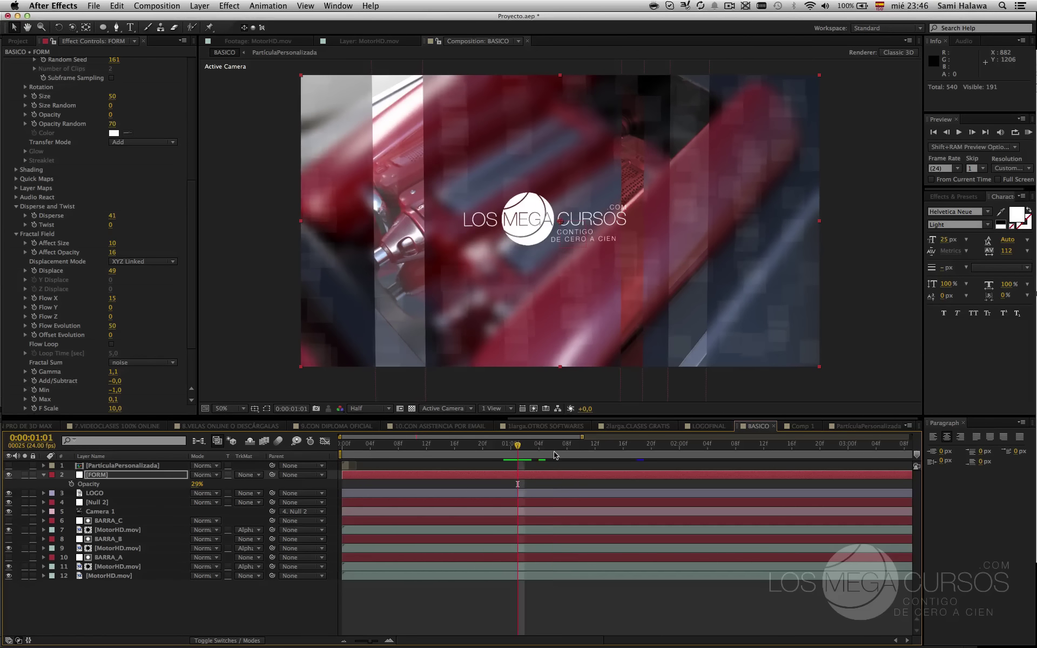
pyautogui.moveTo(562, 444); pyautogui.dragTo(675, 447)
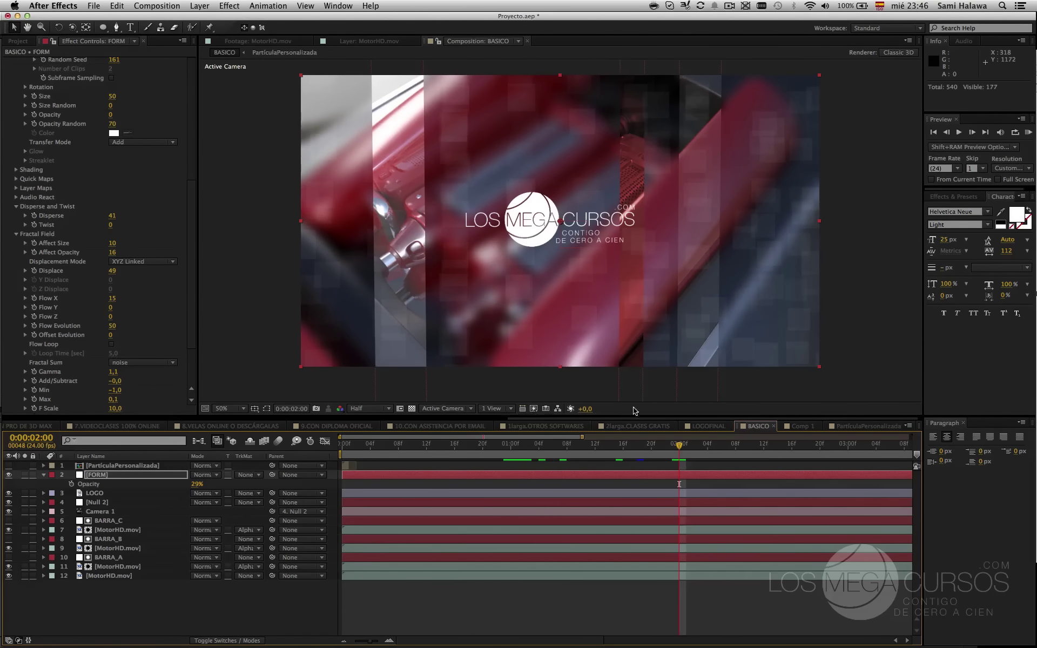
pyautogui.click(660, 429)
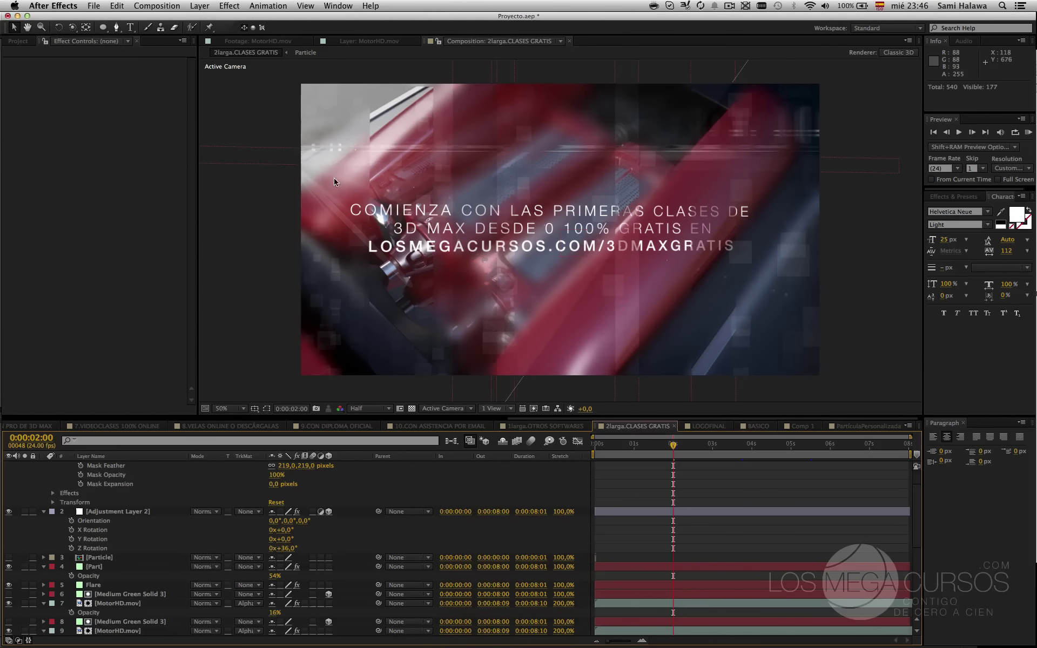
pyautogui.click(759, 427)
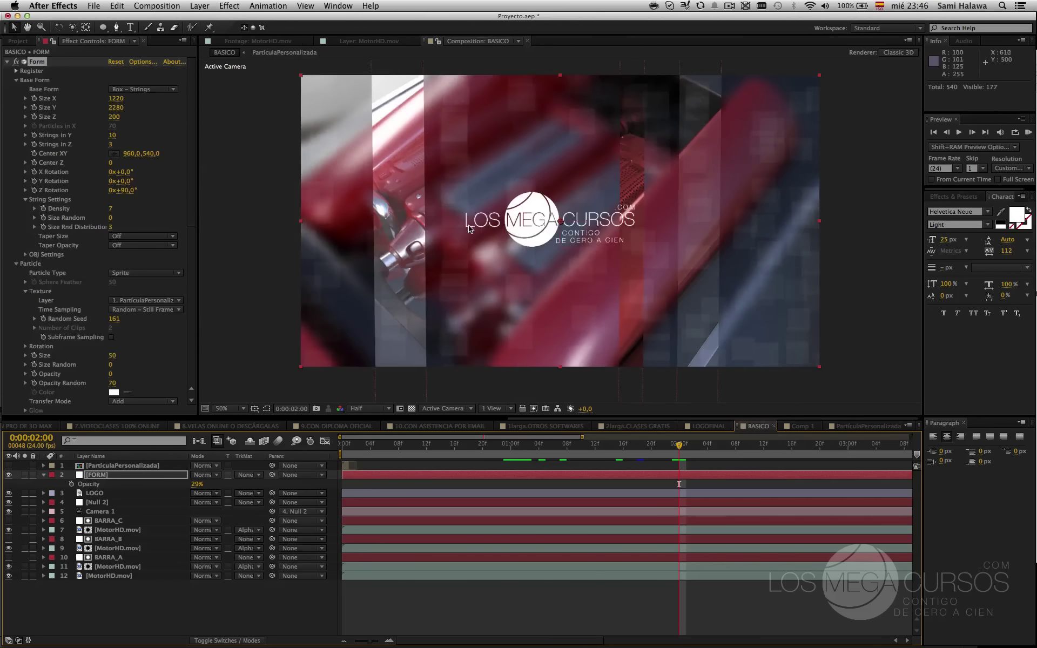
# - Create a full-frame white solid named Flare above the PartículaPersonalizada layer in BASICO
pyautogui.click(145, 593)
pyautogui.click(161, 467)
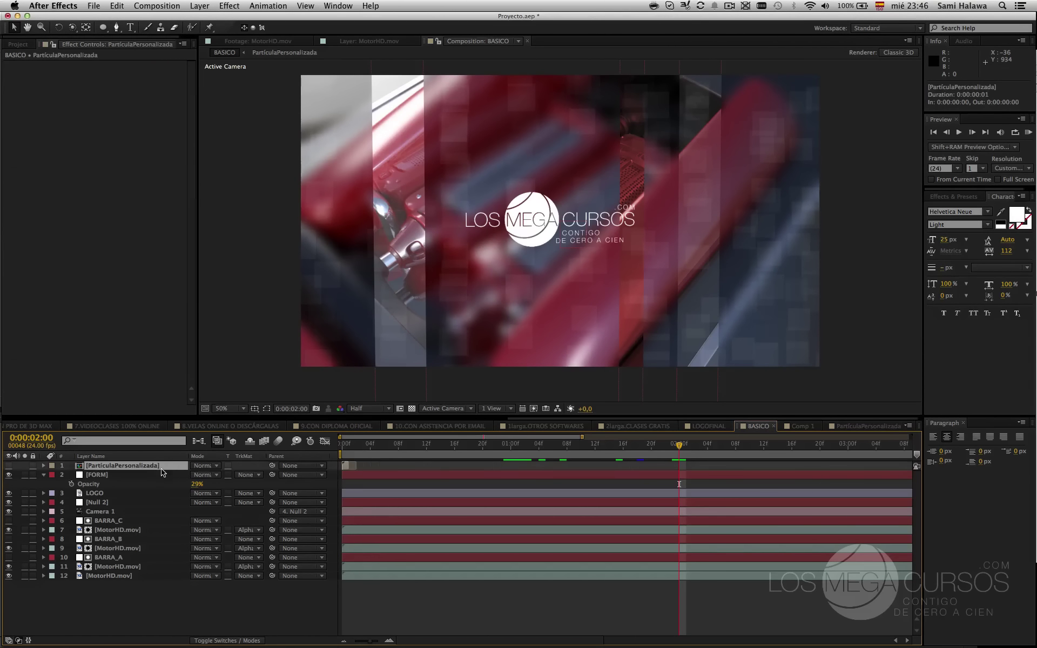
pyautogui.click(188, 601)
pyautogui.press('super+y')
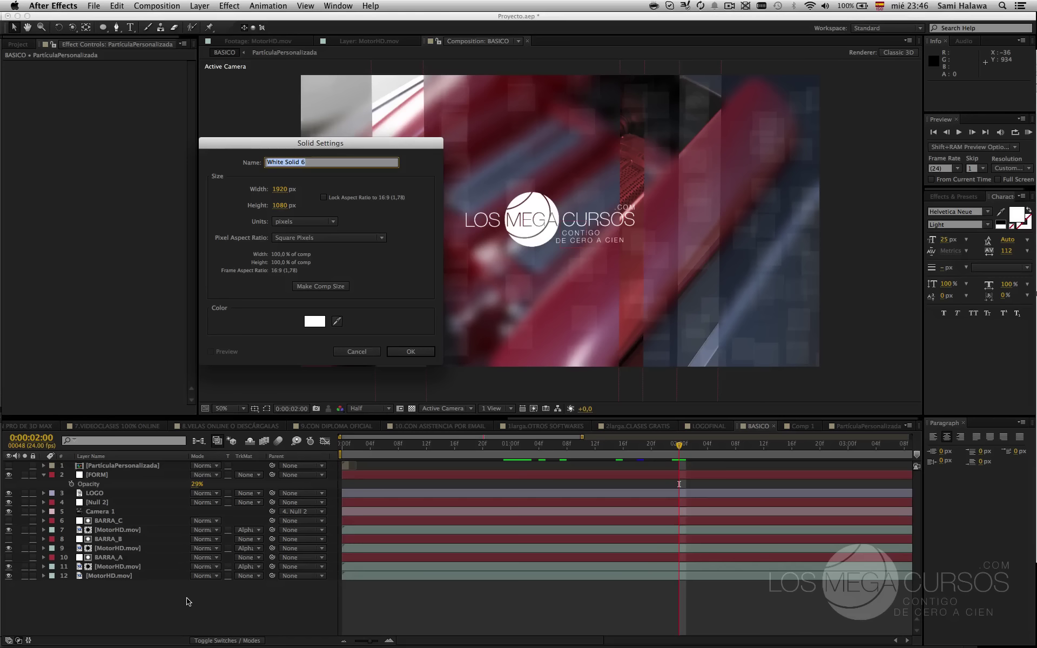
pyautogui.write('Flare')
pyautogui.press('Return')
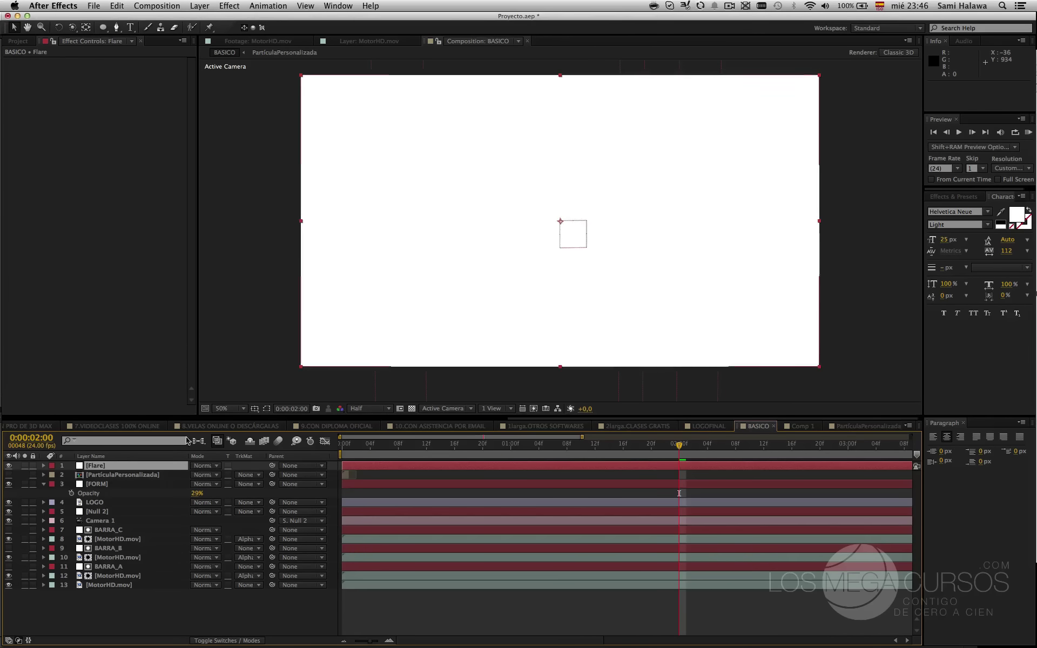
# - Apply the Video Copilot Optical Flares effect to the Flare solid
pyautogui.rightClick(97, 252)
pyautogui.moveTo(216, 613)
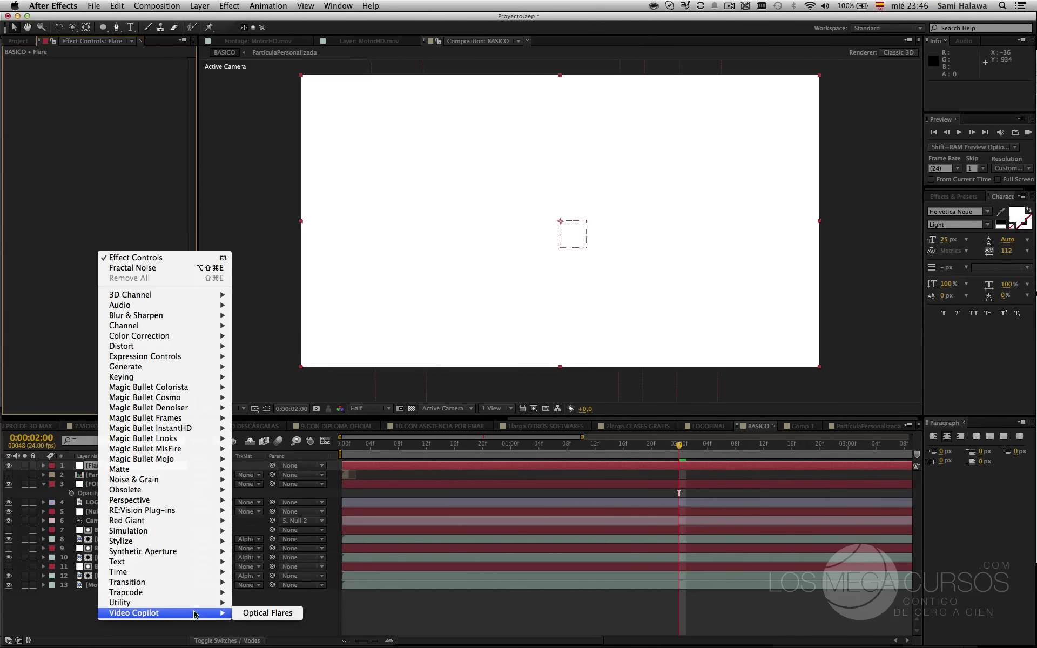
pyautogui.click(267, 613)
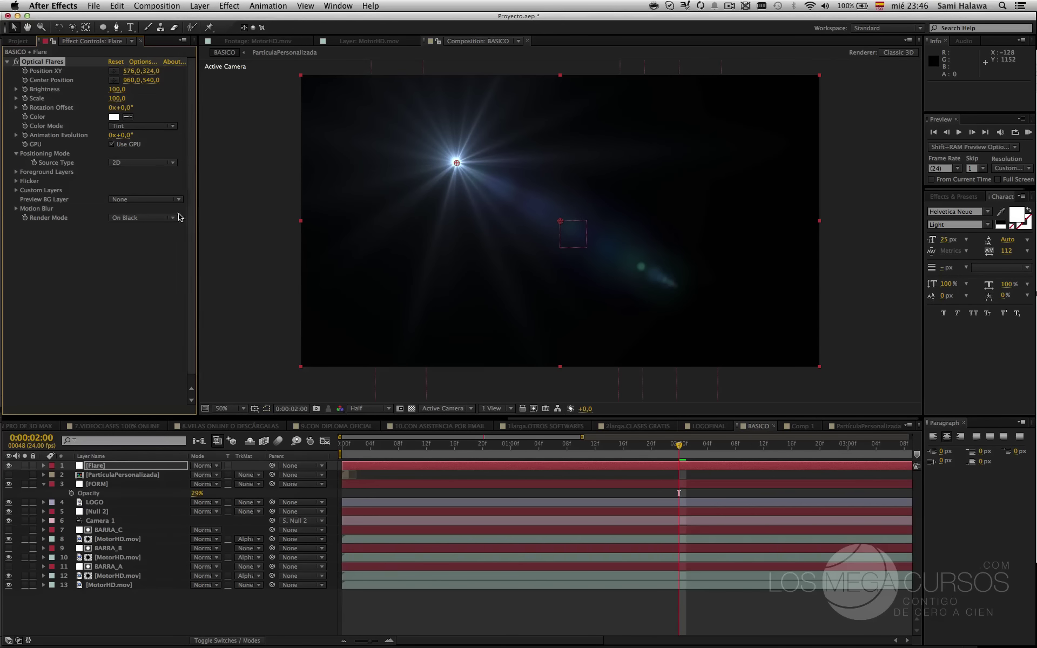
# - Set the Optical Flares Render Mode to On Transparent and its positioning Source Type to 3D
pyautogui.click(148, 218)
pyautogui.click(140, 238)
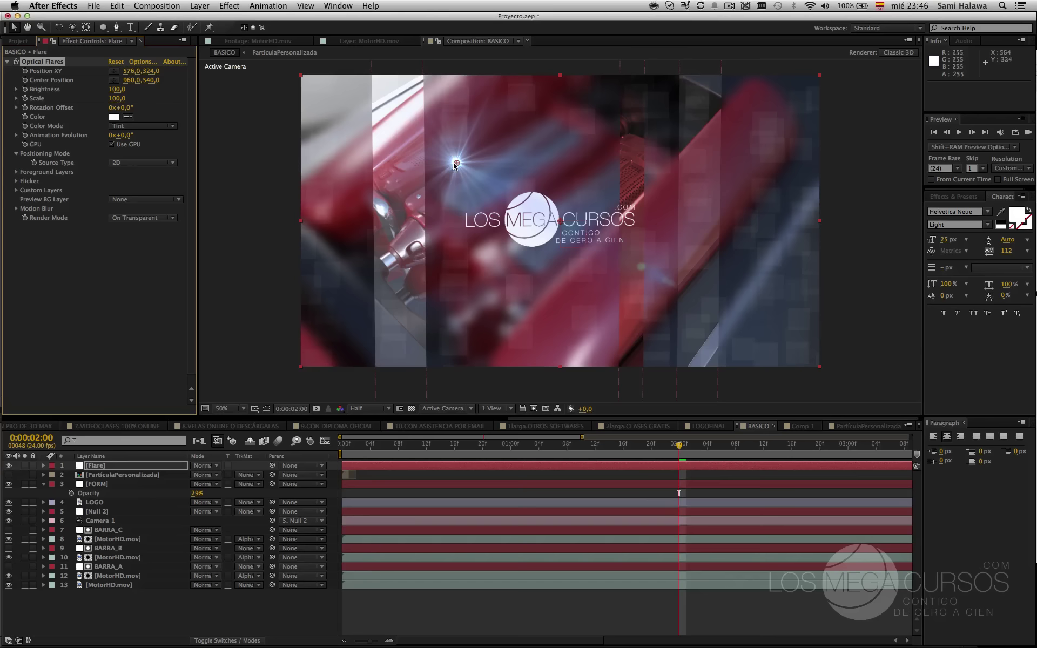
pyautogui.click(141, 163)
pyautogui.click(143, 173)
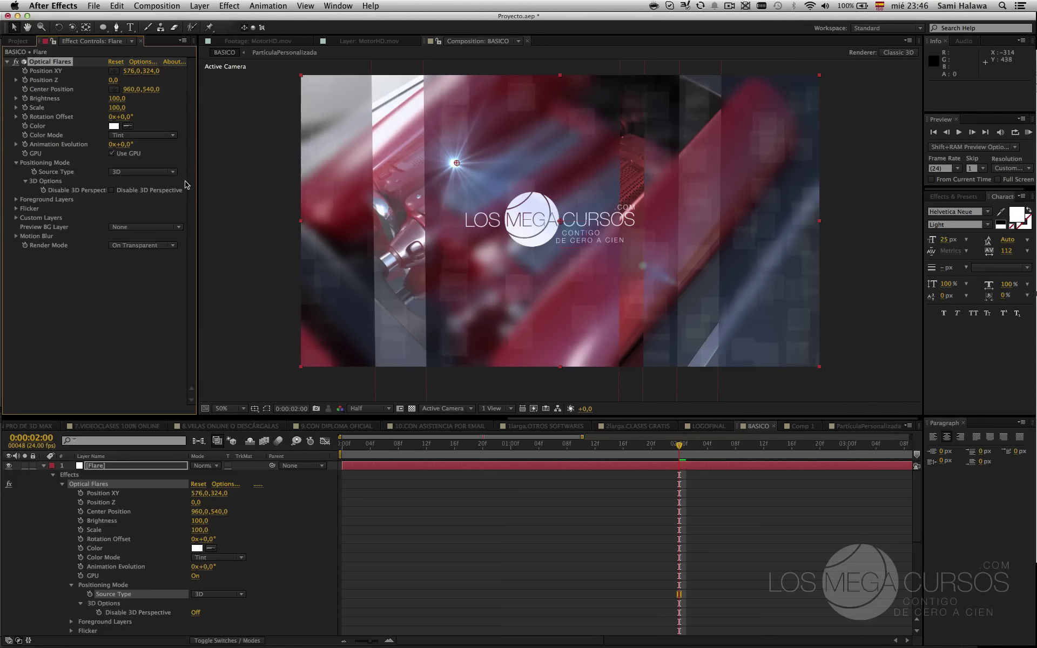
# - Load the Dirty Anamorphic preset from Motion Graphics into the Flare layer's Optical Flares effect, preview it near the left edge and apply it
pyautogui.click(138, 63)
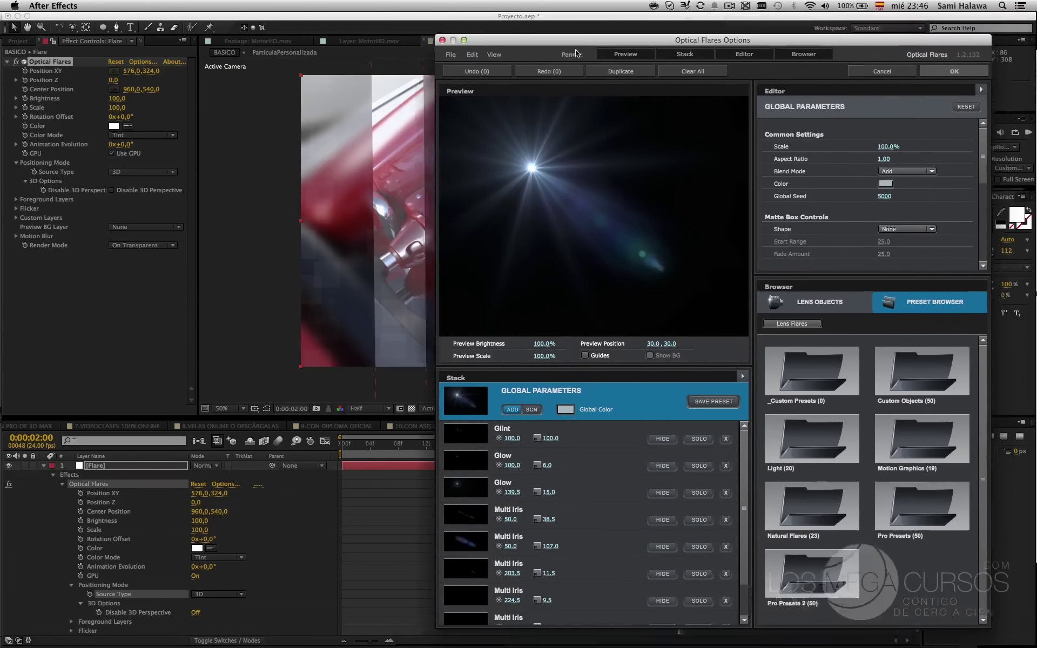
pyautogui.moveTo(576, 54); pyautogui.dragTo(471, 4)
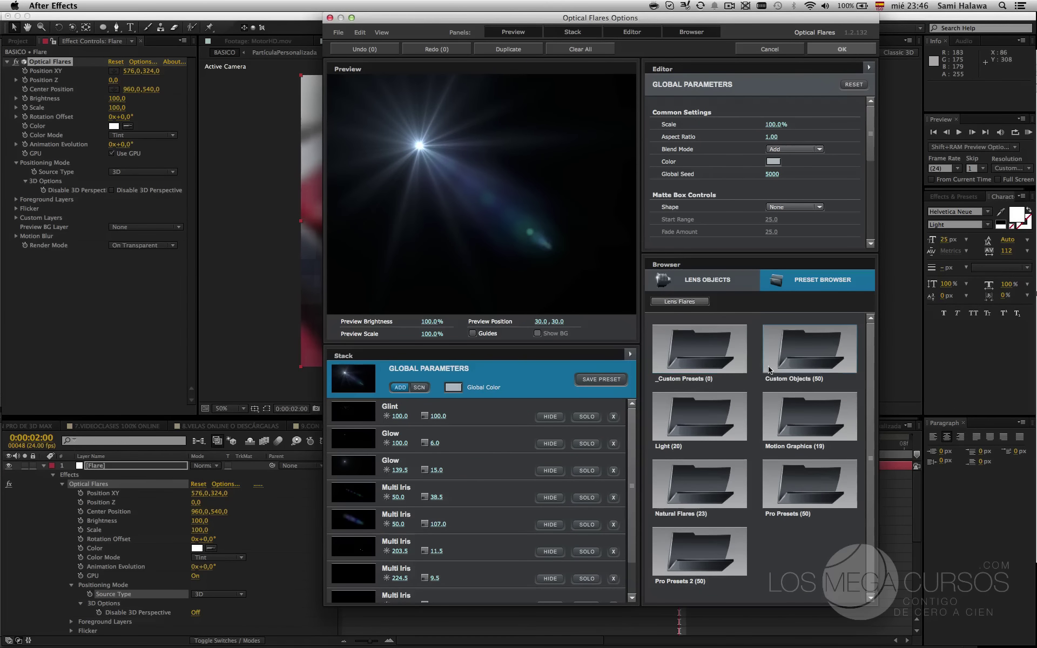
pyautogui.click(817, 365)
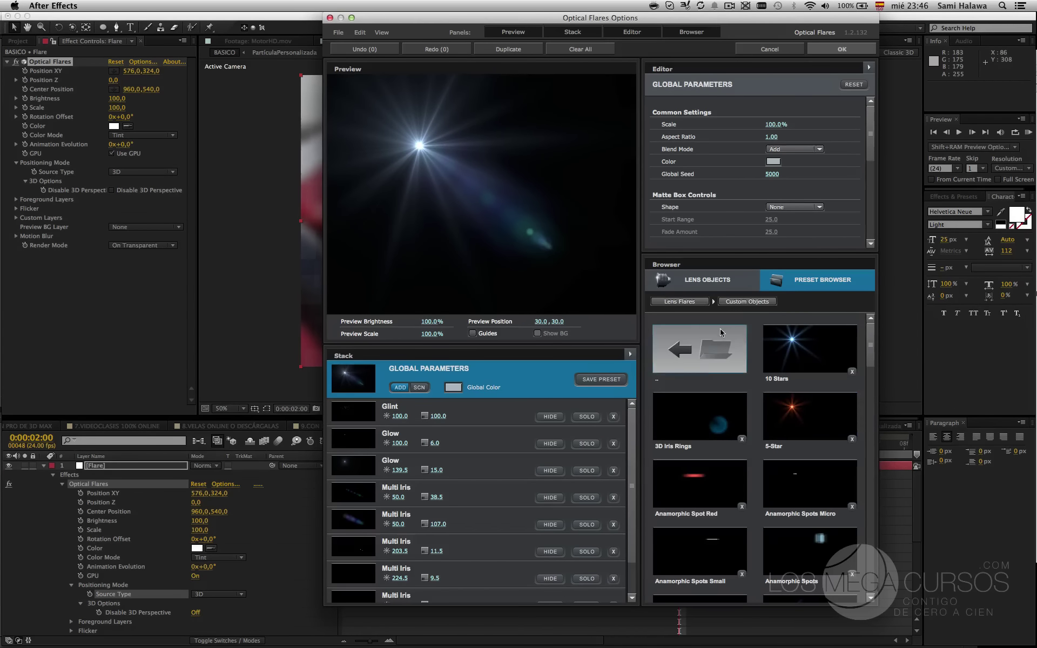
pyautogui.click(721, 330)
pyautogui.click(803, 416)
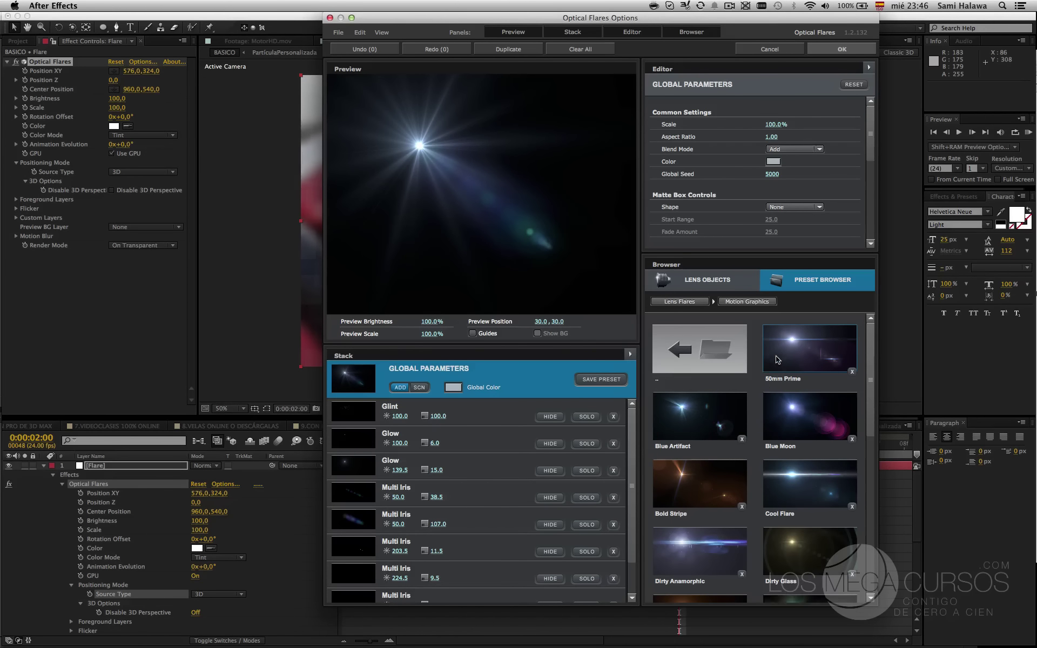
pyautogui.click(713, 554)
pyautogui.moveTo(477, 147); pyautogui.dragTo(355, 173)
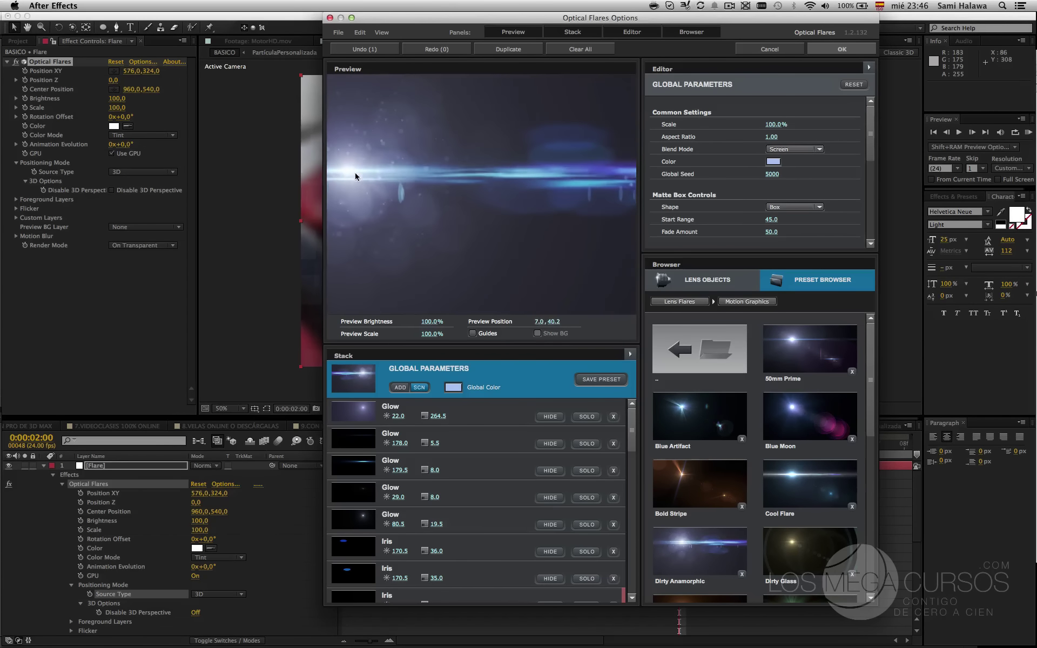
pyautogui.click(828, 46)
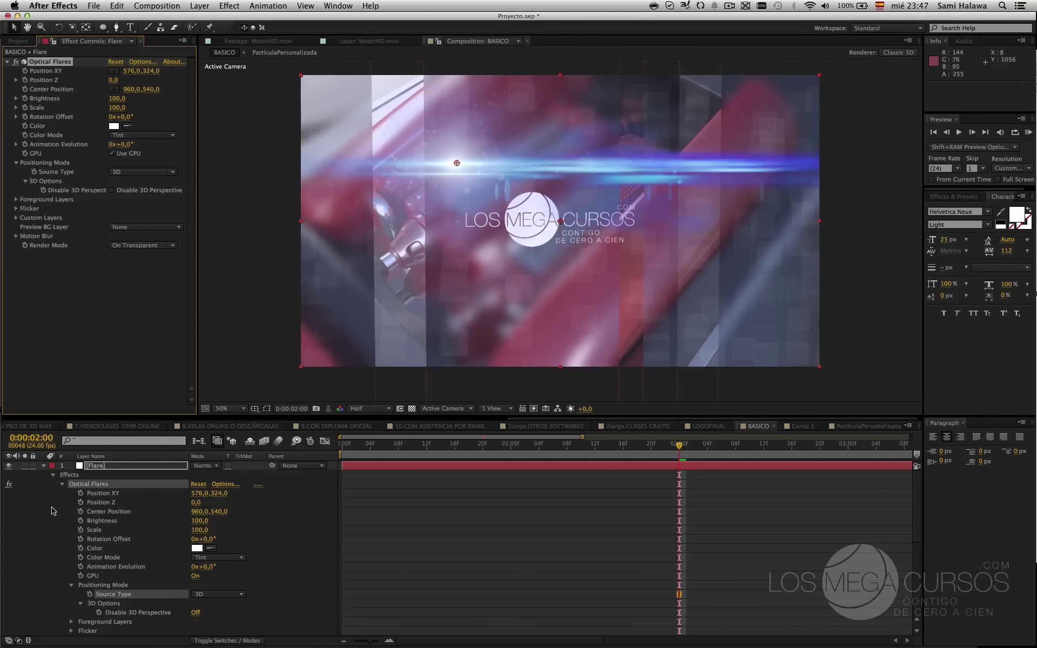
pyautogui.click(42, 466)
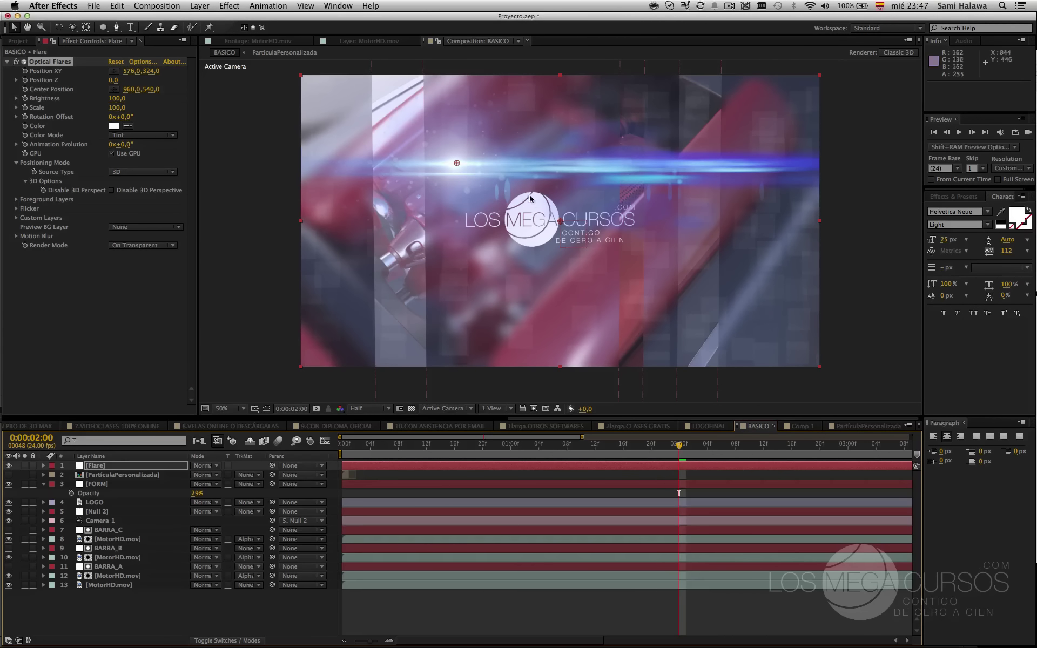
# - Unsolo the Part layer in LOGOFINAL, examine the reference flare look at 0:00:05:08, and return to the BASICO composition
pyautogui.click(700, 424)
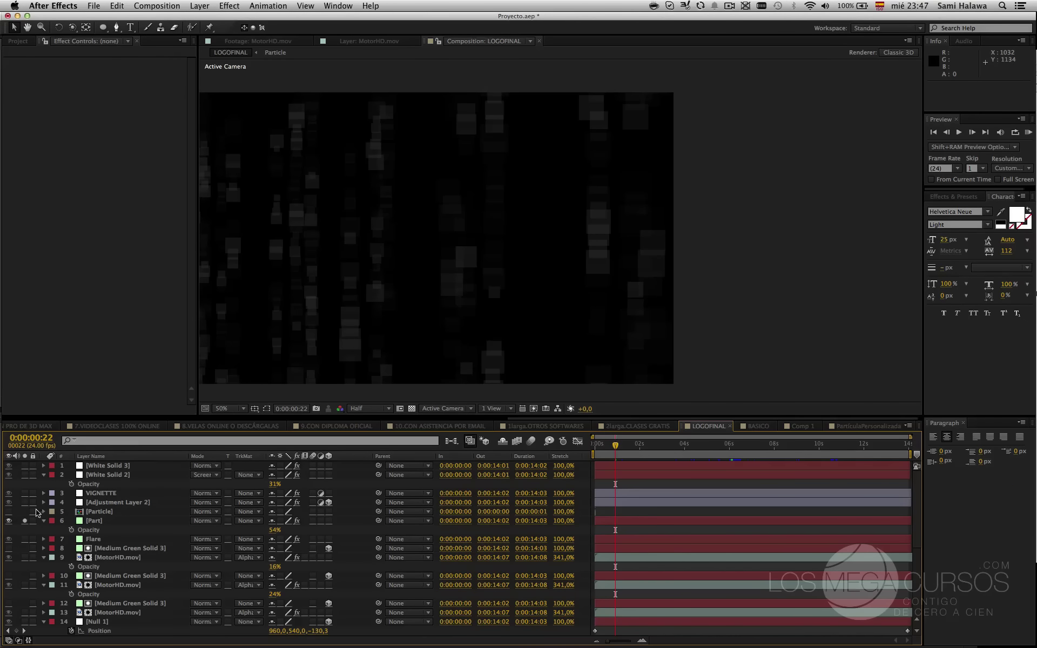
pyautogui.click(24, 521)
pyautogui.moveTo(443, 261); pyautogui.dragTo(515, 262)
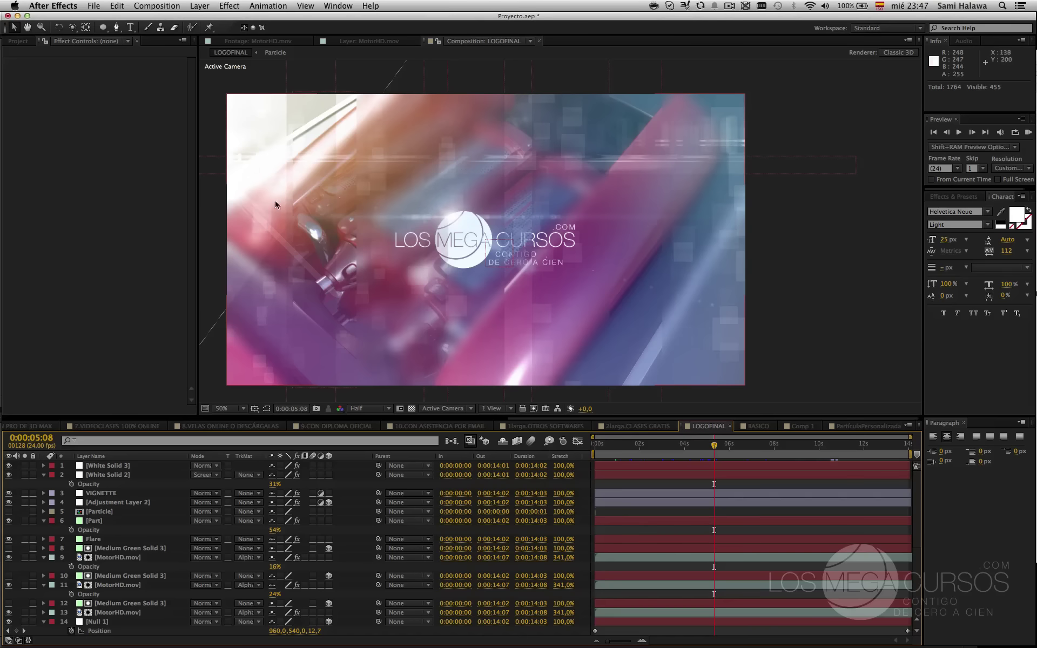
pyautogui.click(801, 426)
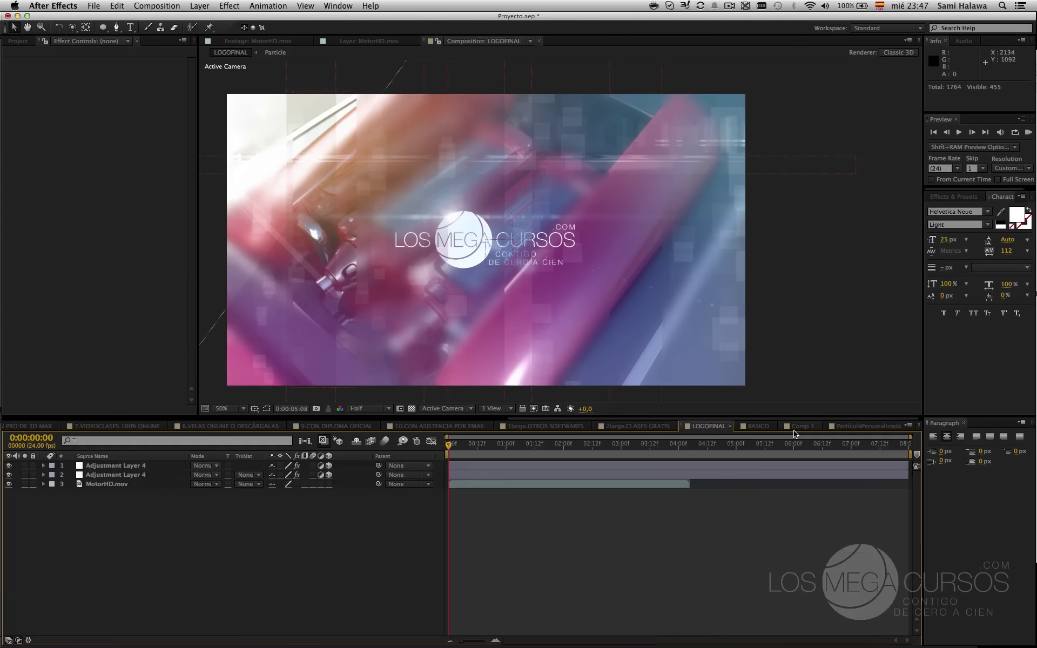
pyautogui.click(759, 426)
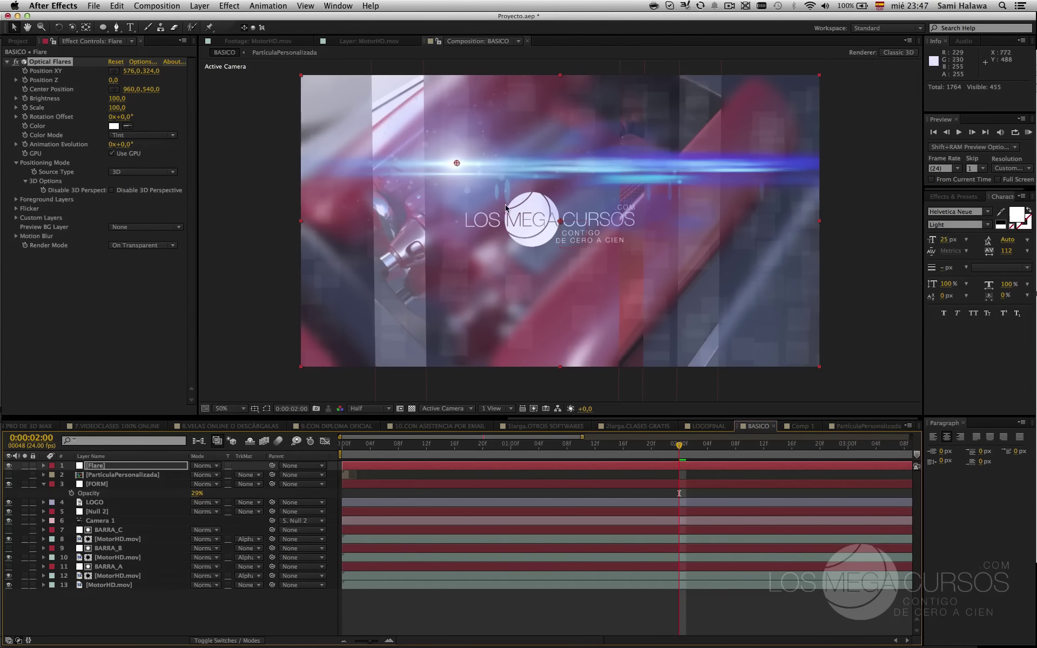
# - Move the Flare light beyond the frame's left edge to Position XY -94, 258, check the motion at 0:00:00:20, and save the project
pyautogui.click(135, 466)
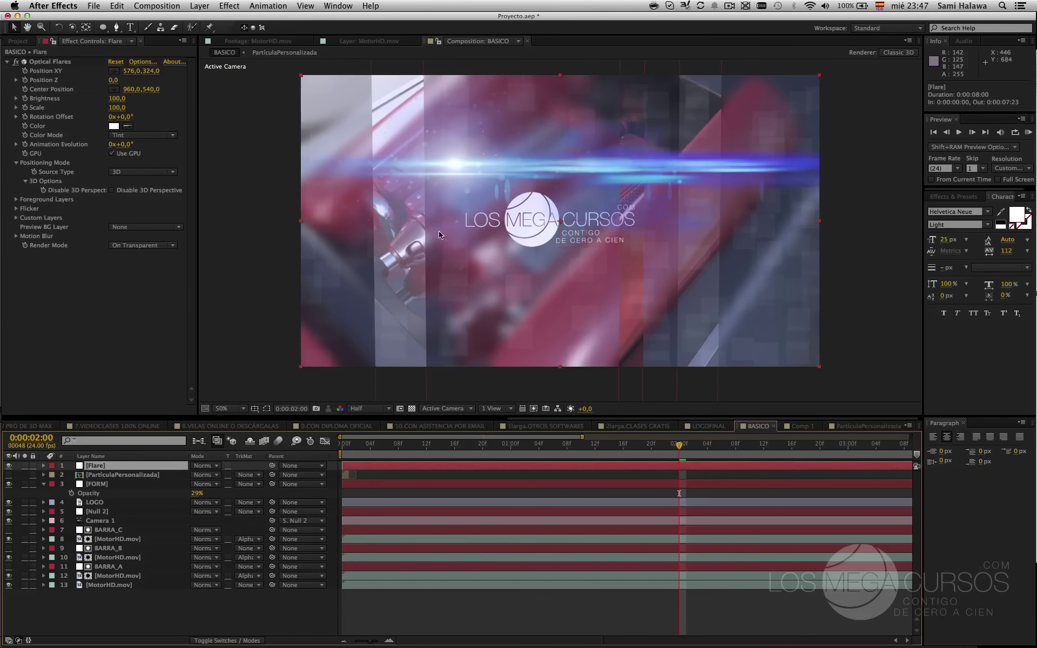
pyautogui.click(61, 64)
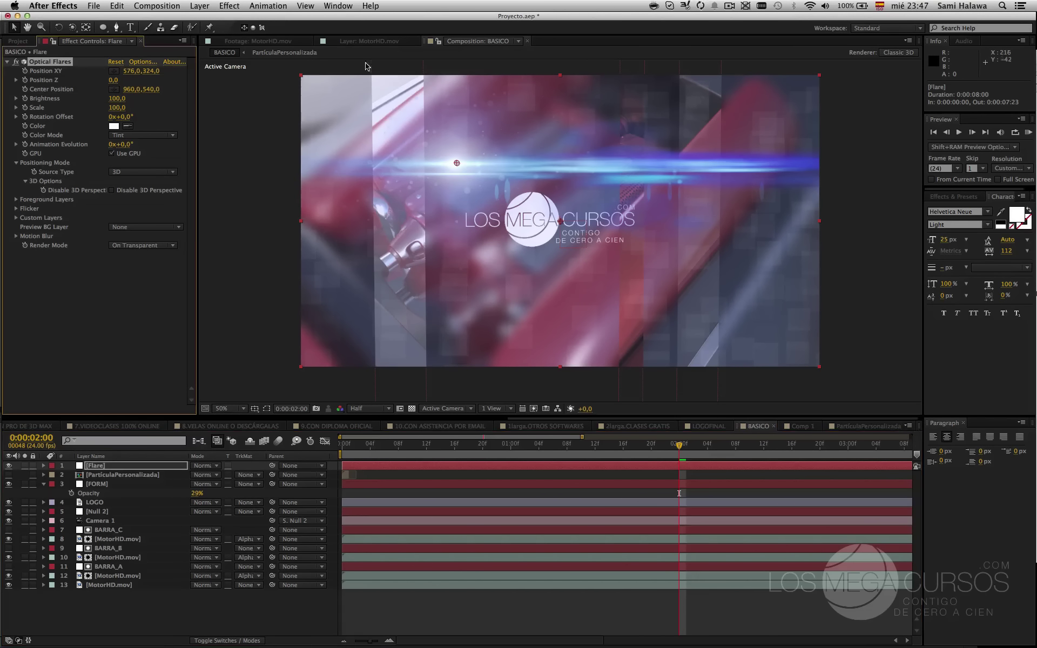
pyautogui.moveTo(457, 163); pyautogui.dragTo(453, 163)
pyautogui.moveTo(278, 166); pyautogui.dragTo(275, 147)
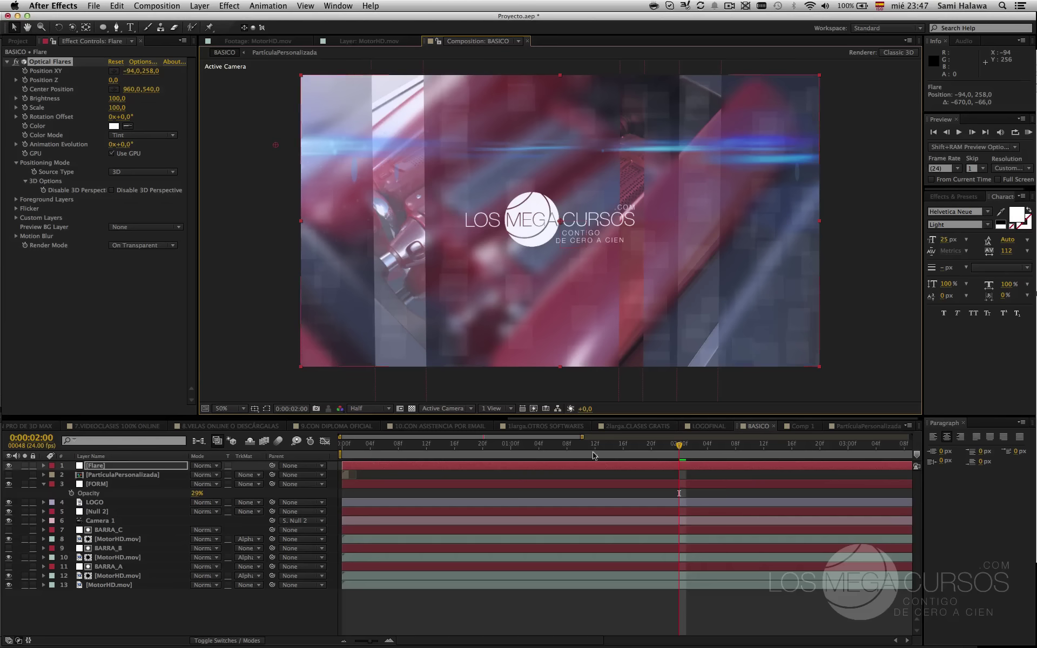
pyautogui.moveTo(532, 452); pyautogui.dragTo(482, 448)
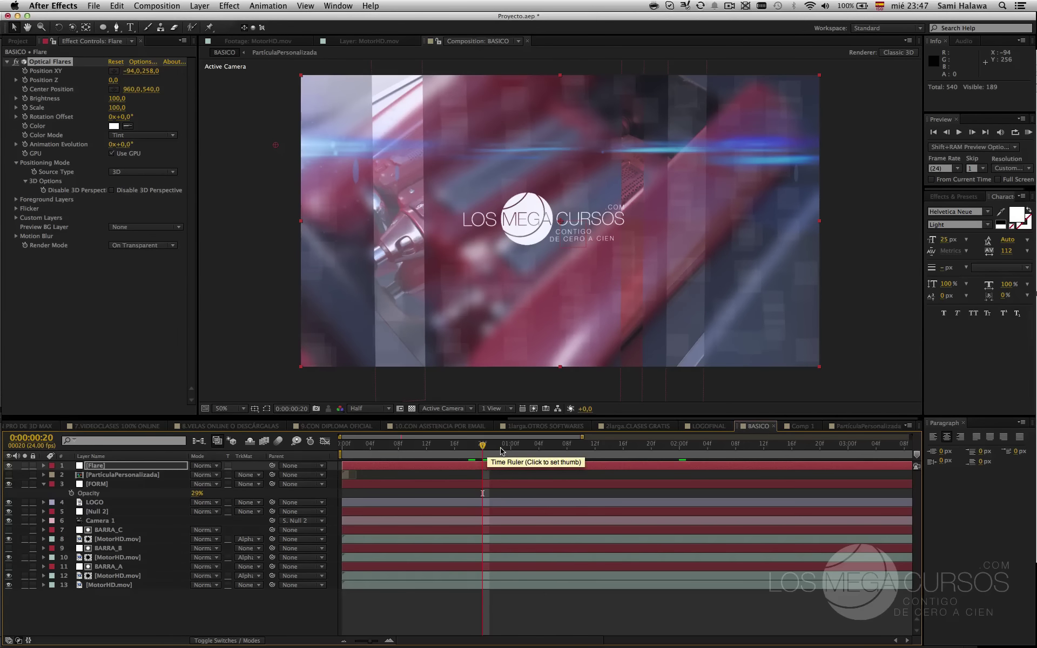
pyautogui.press('super+s')
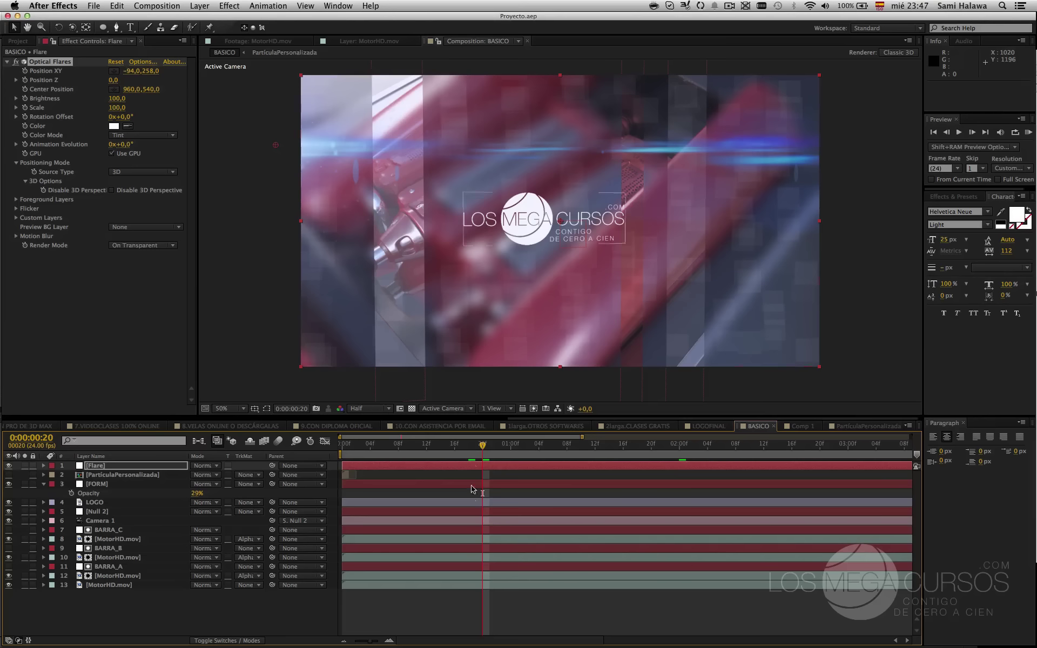
# - Tint the Flare light with the dark reddish color 483030 and scrub the BASICO timeline from 0:00:01:15 to 0:00:00:16 to review it
pyautogui.moveTo(535, 452); pyautogui.dragTo(615, 438)
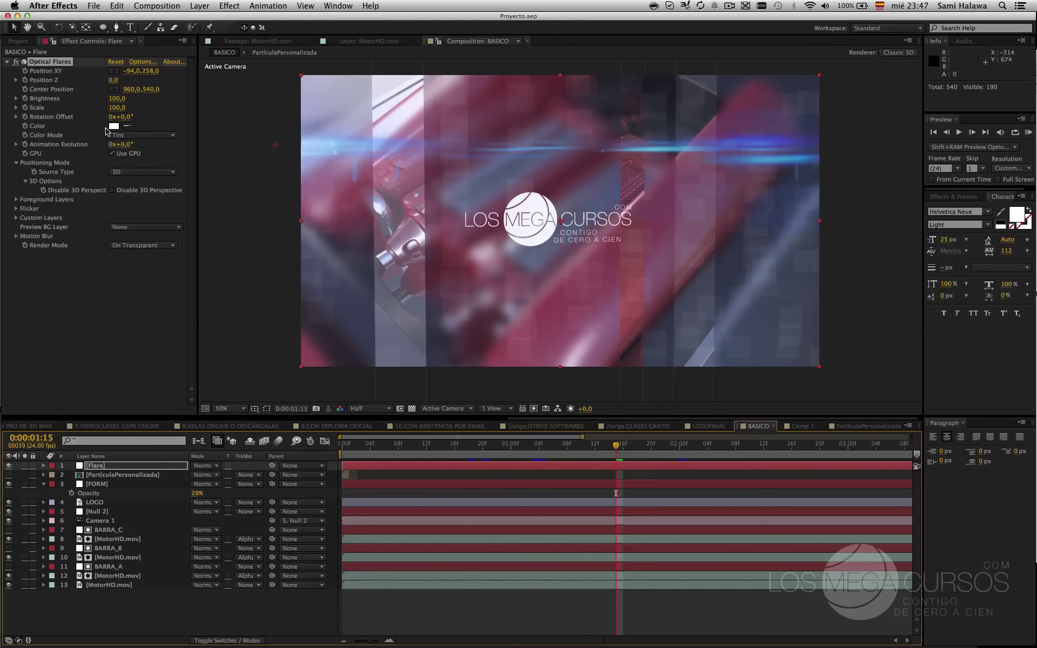
pyautogui.click(114, 127)
pyautogui.moveTo(242, 452)
pyautogui.mouseDown()
pyautogui.moveTo(232, 497)
pyautogui.moveTo(201, 548)
pyautogui.moveTo(200, 592)
pyautogui.mouseUp()
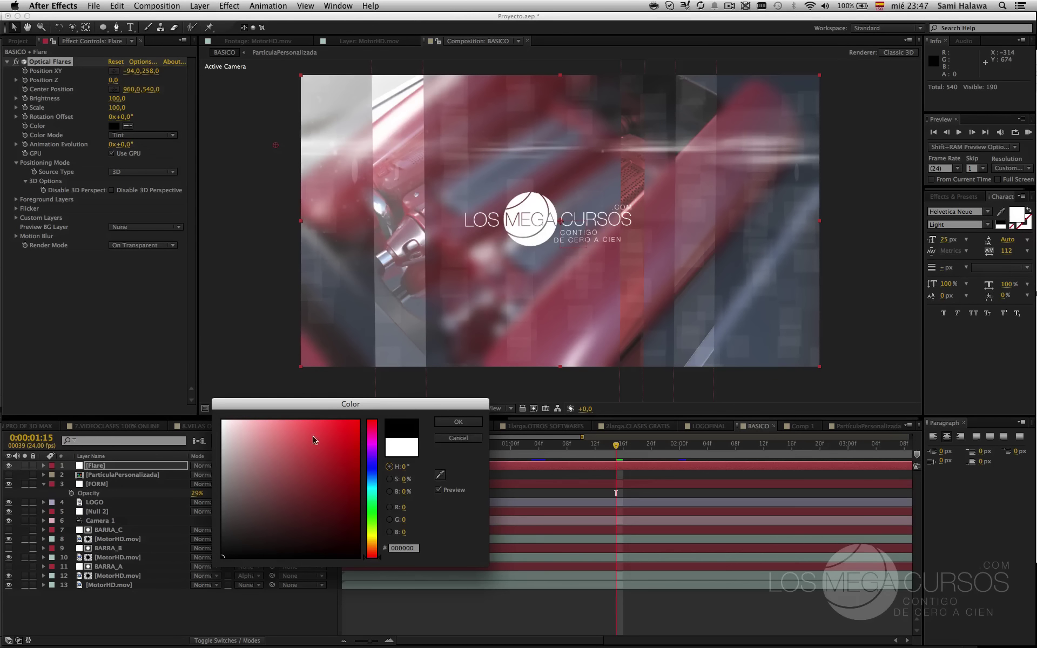
pyautogui.moveTo(320, 407); pyautogui.dragTo(224, 345)
pyautogui.moveTo(170, 443)
pyautogui.mouseDown()
pyautogui.moveTo(193, 417)
pyautogui.moveTo(171, 459)
pyautogui.mouseUp()
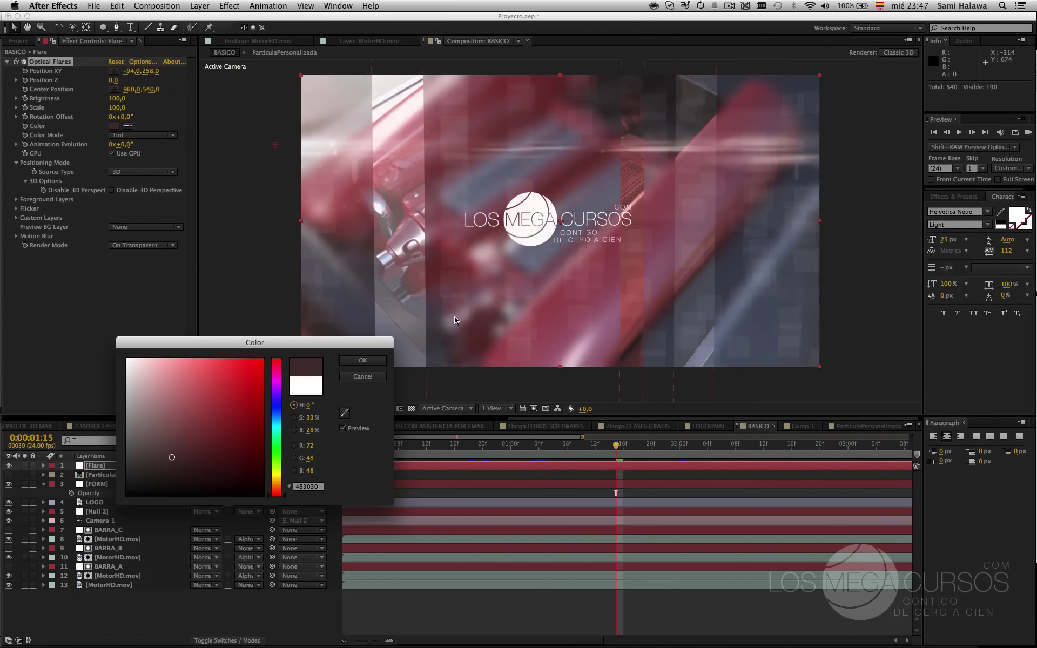
pyautogui.click(363, 360)
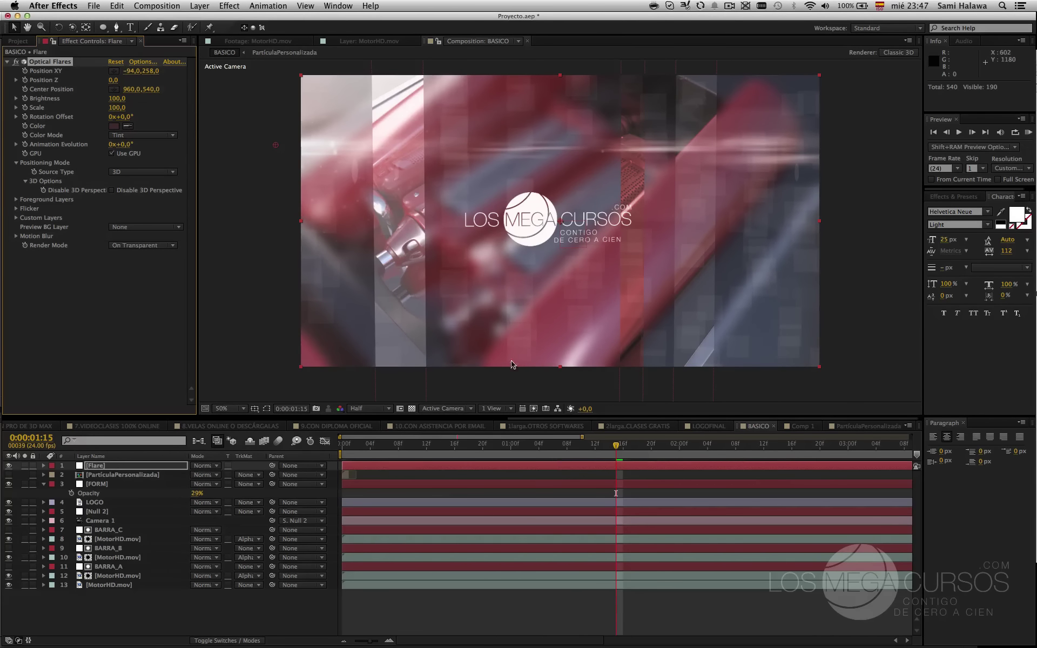
pyautogui.moveTo(616, 445); pyautogui.dragTo(455, 463)
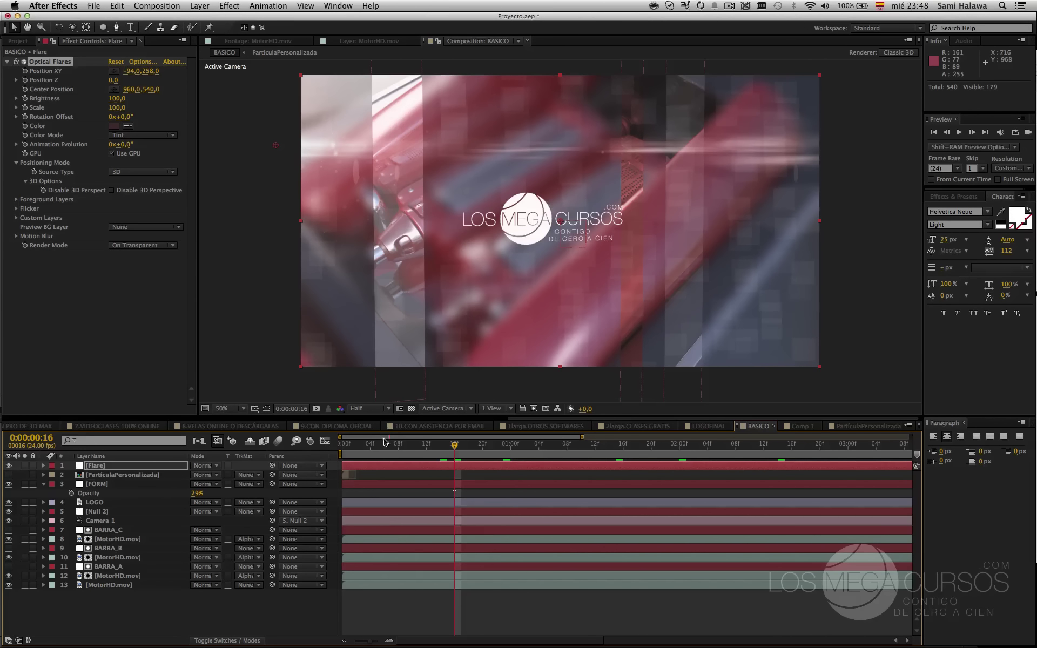
# - Create a 1920 x 1080 white solid named Flare2 at the top of BASICO and apply Optical Flares to it
pyautogui.press('super+y')
pyautogui.write('Flare')
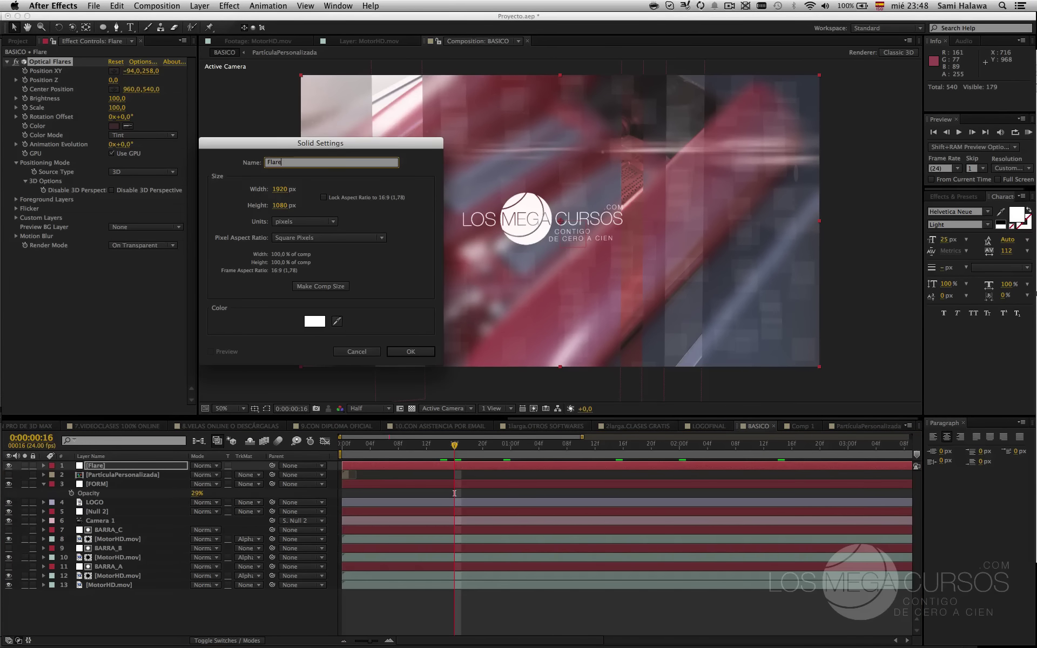
pyautogui.press('Return')
pyautogui.rightClick(51, 251)
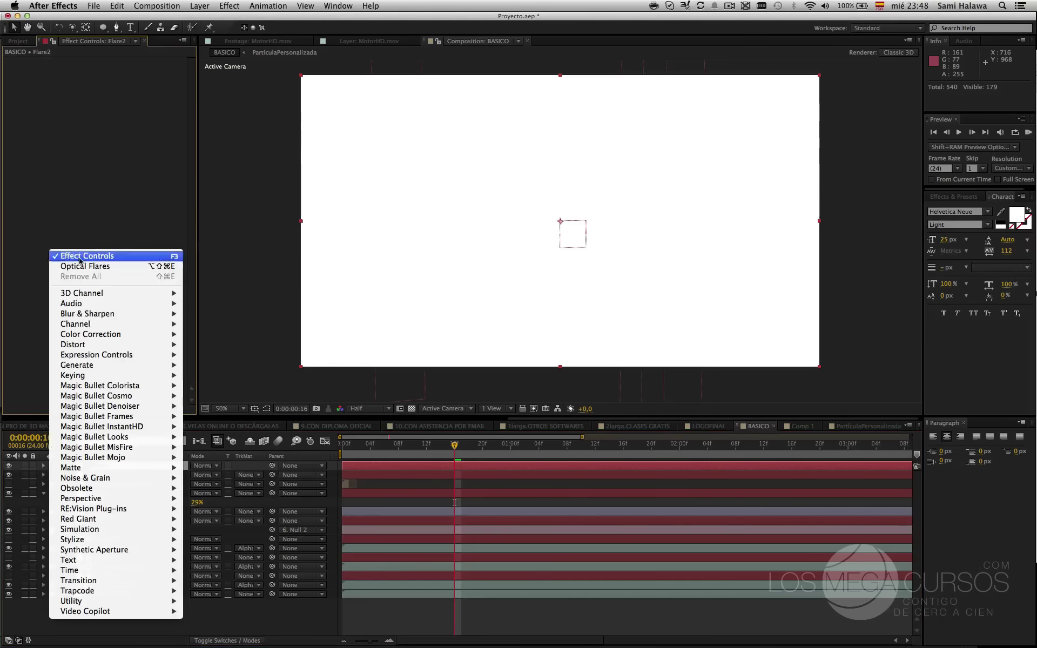
pyautogui.click(85, 266)
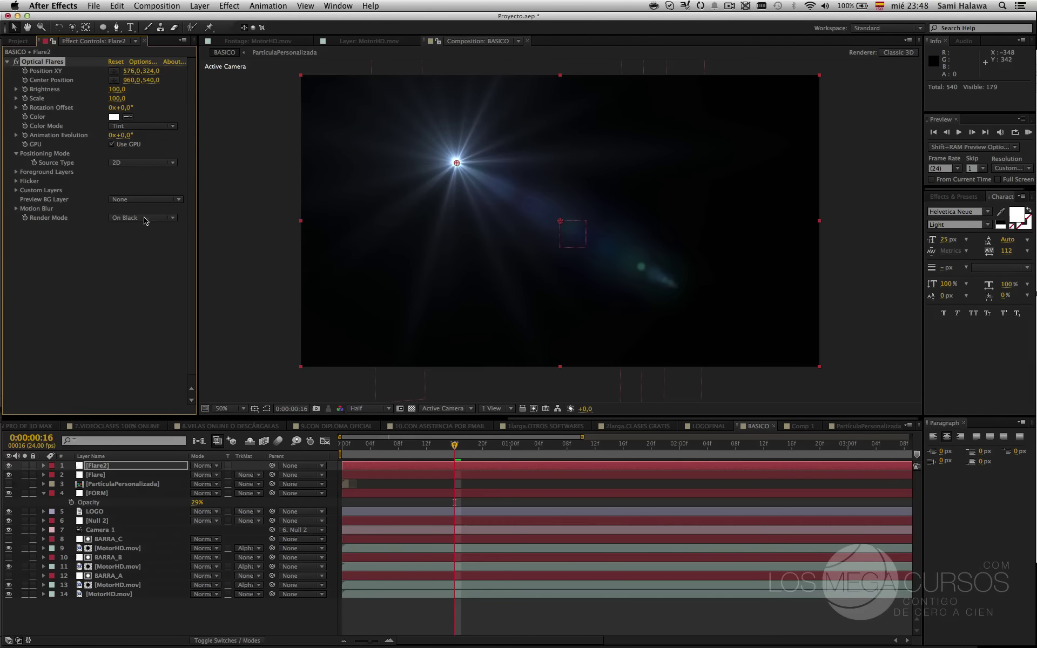
# - Set the Flare2 light's positioning Source Type to 3D and its Render Mode to On Transparent, then collapse the layer's properties
pyautogui.click(142, 163)
pyautogui.click(138, 183)
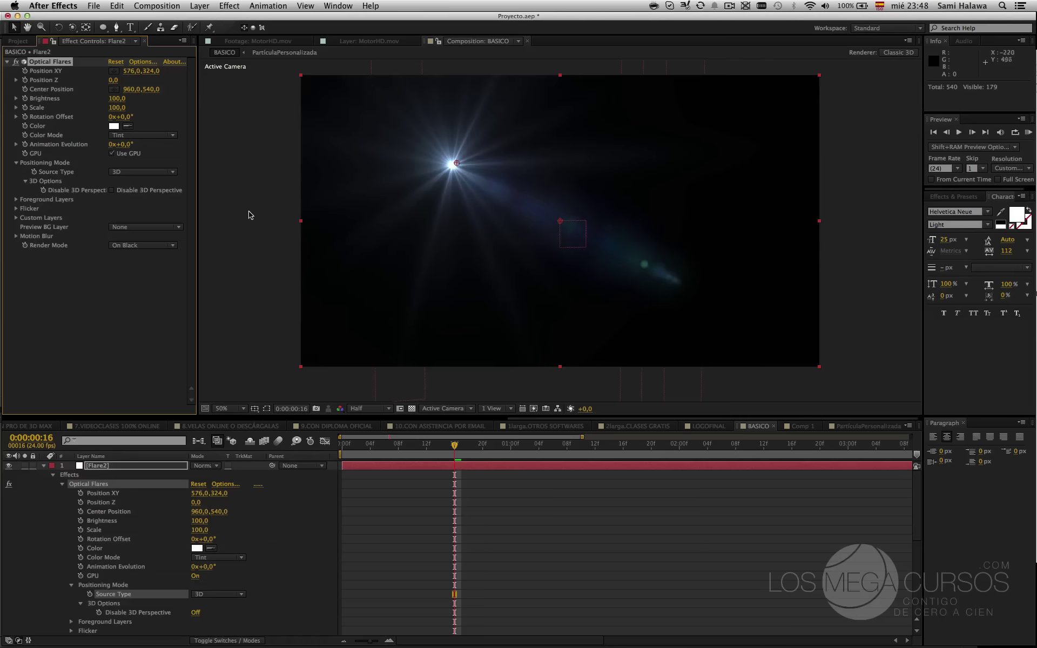
pyautogui.click(134, 244)
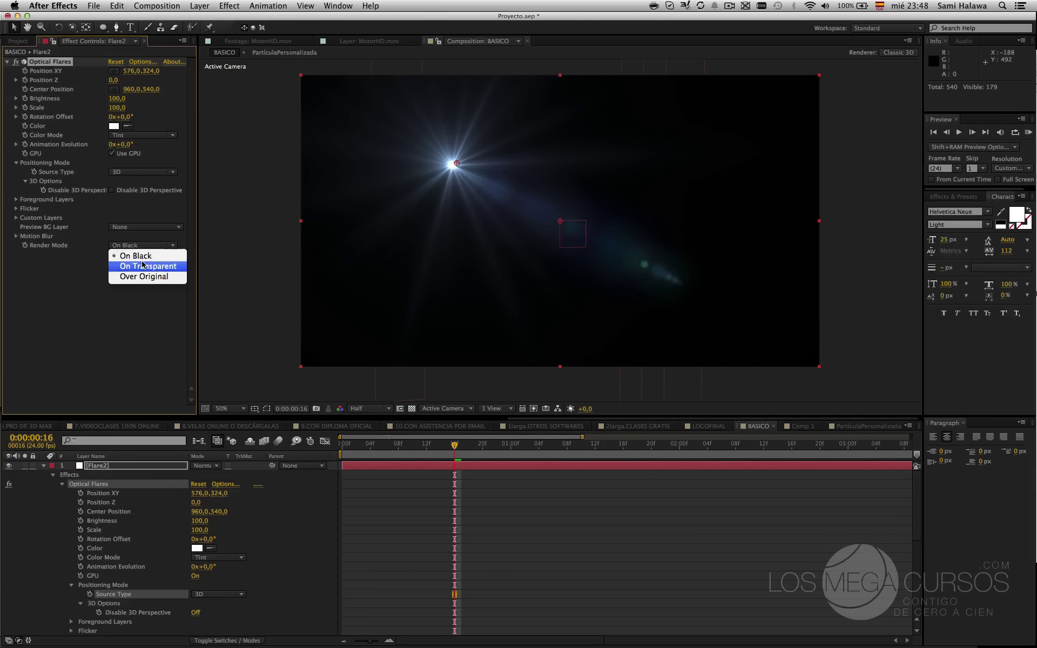
pyautogui.click(138, 266)
pyautogui.click(44, 466)
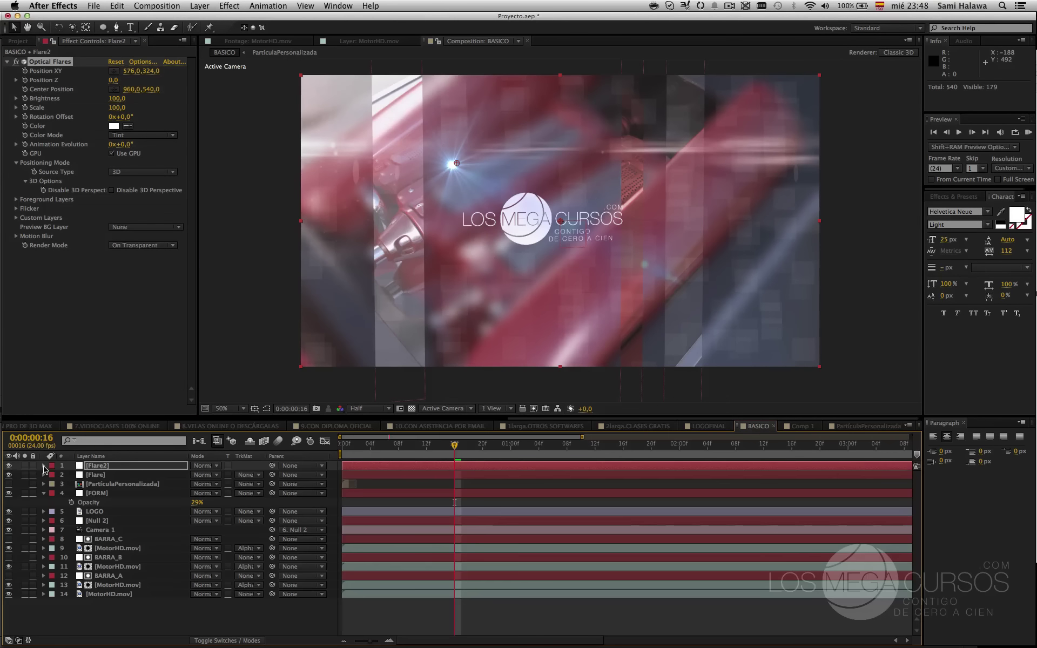
# - Load the Antique Digital preset from Pro Presets into the Flare2 layer's Optical Flares effect
pyautogui.click(110, 466)
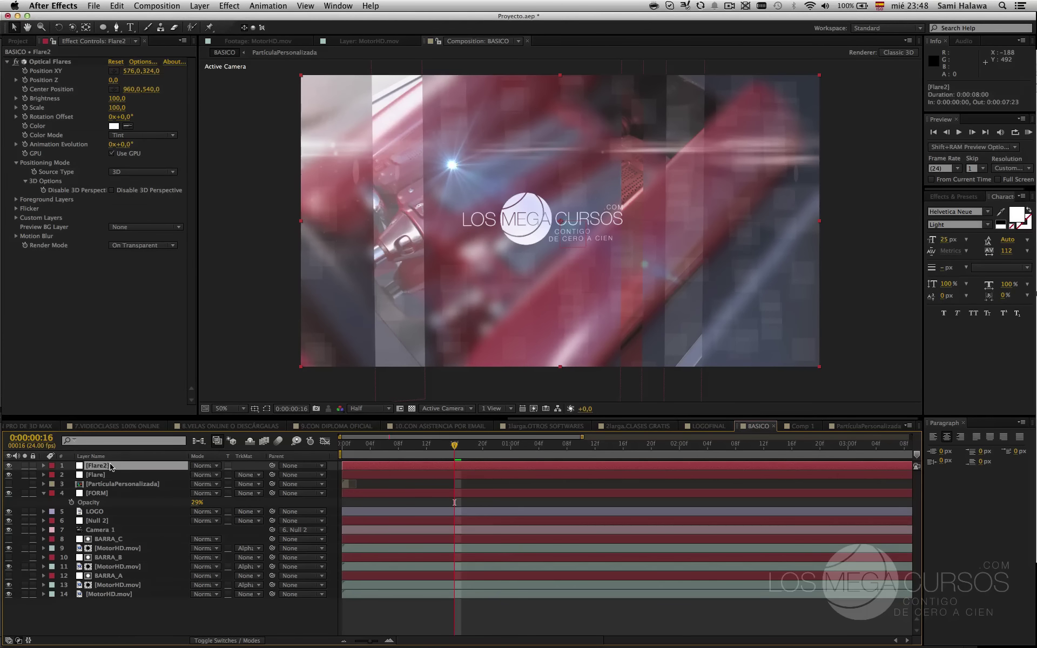
pyautogui.click(142, 61)
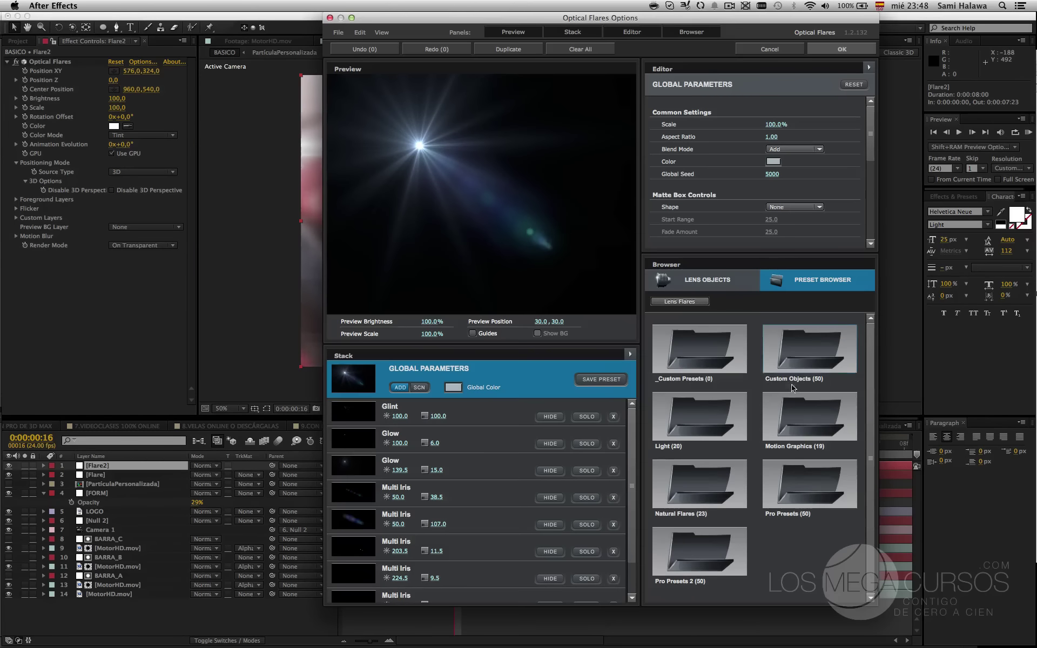
pyautogui.click(802, 493)
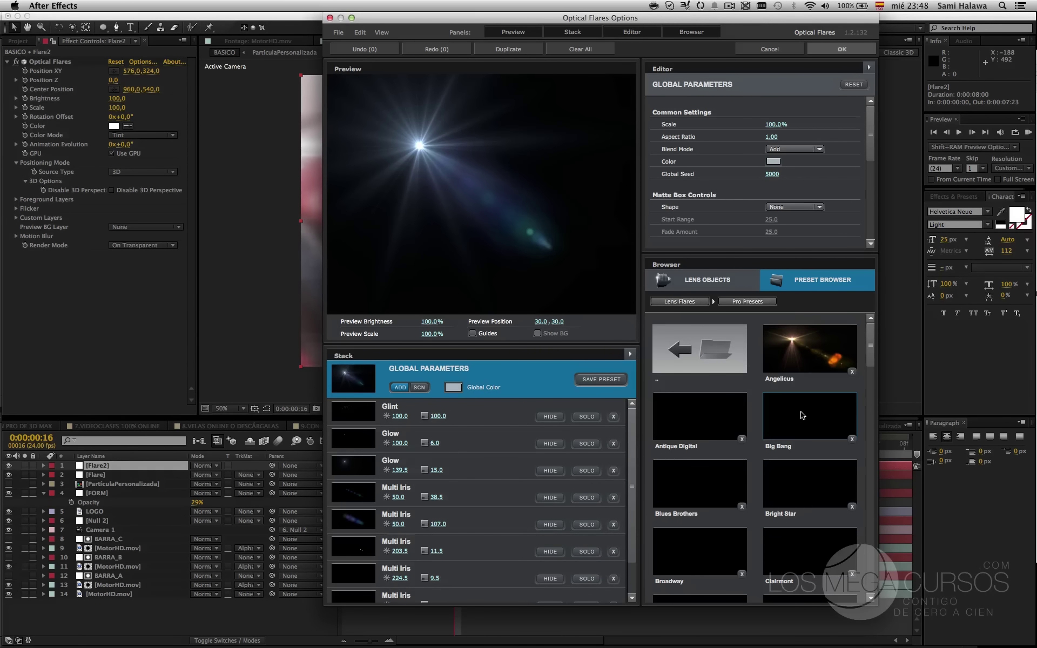
pyautogui.click(690, 417)
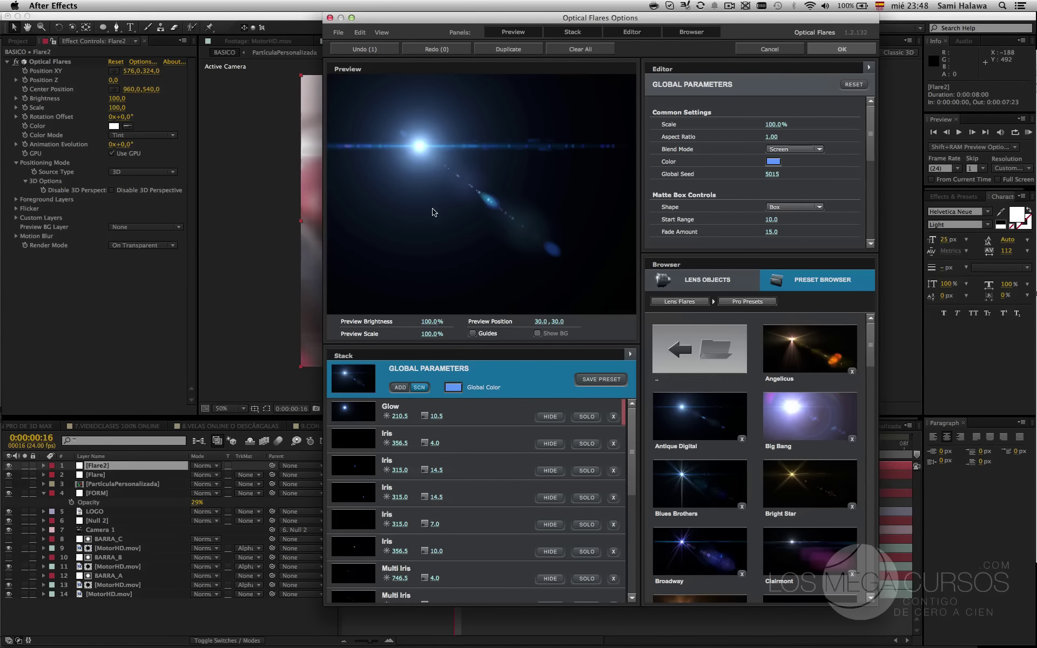
# - Reduce the Antique Digital flare's Glow element to brightness 168.0 and scale 5.5%, and apply the flare to Flare2
pyautogui.click(478, 413)
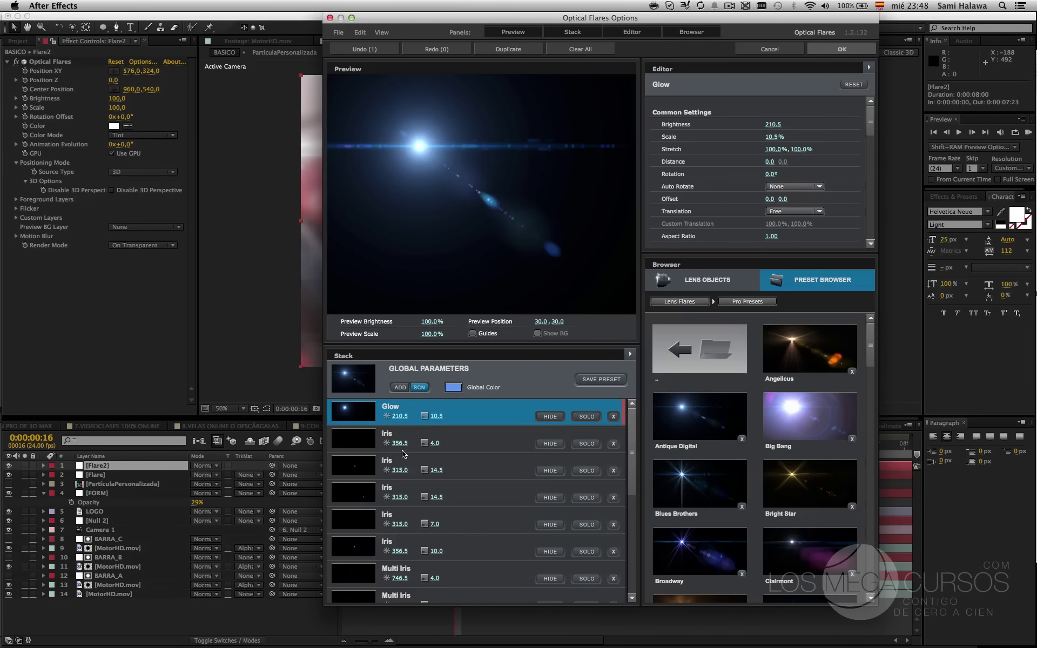
pyautogui.moveTo(435, 417); pyautogui.dragTo(348, 429)
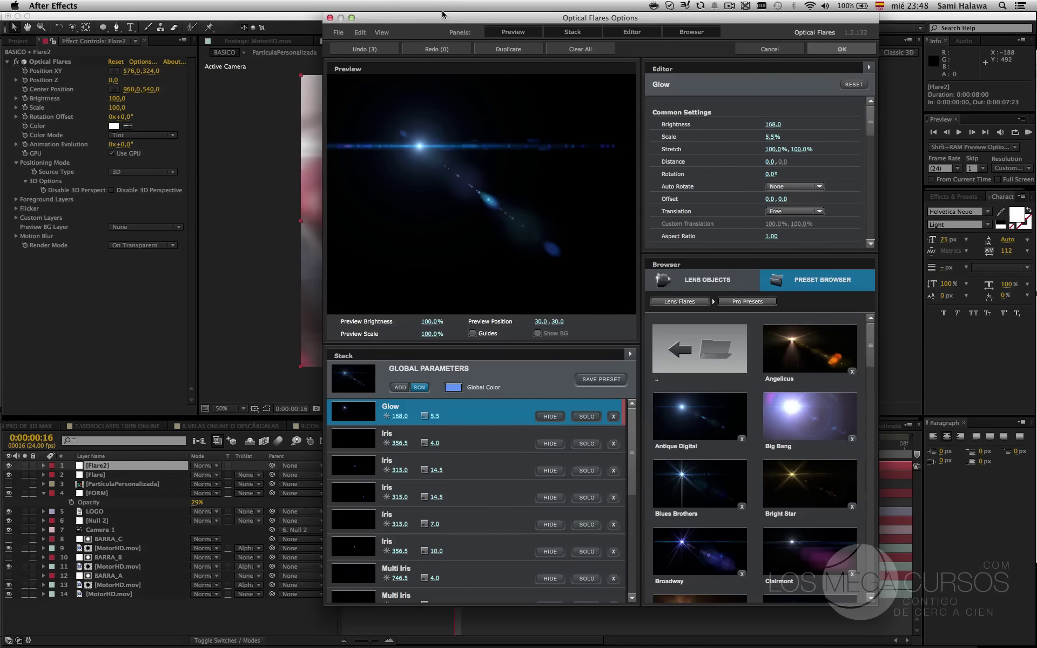
pyautogui.moveTo(442, 14); pyautogui.dragTo(297, 204)
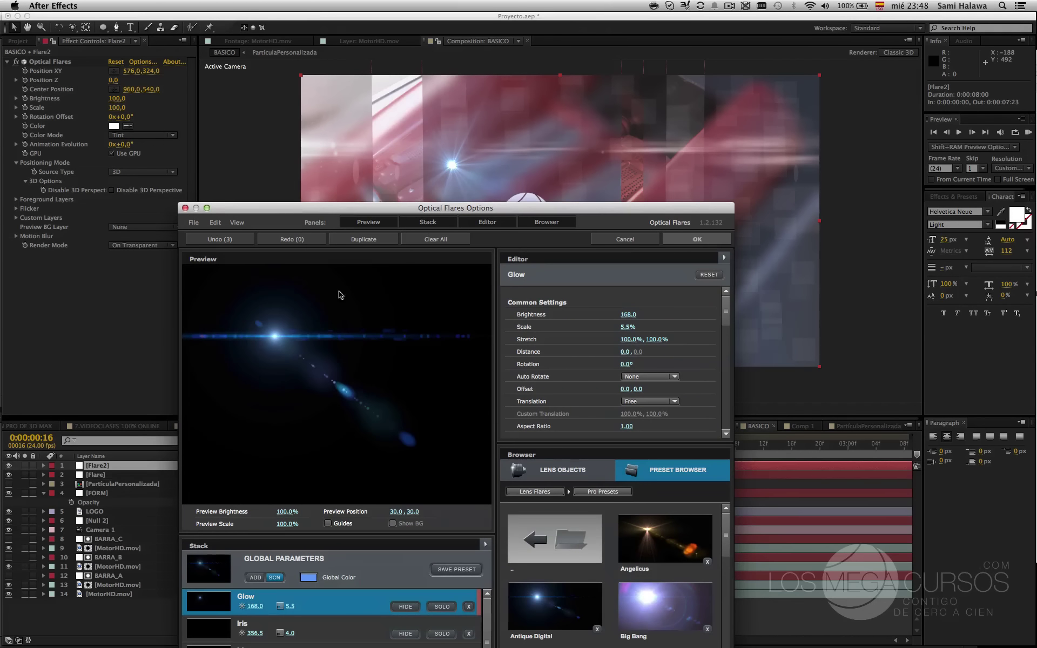
pyautogui.click(713, 242)
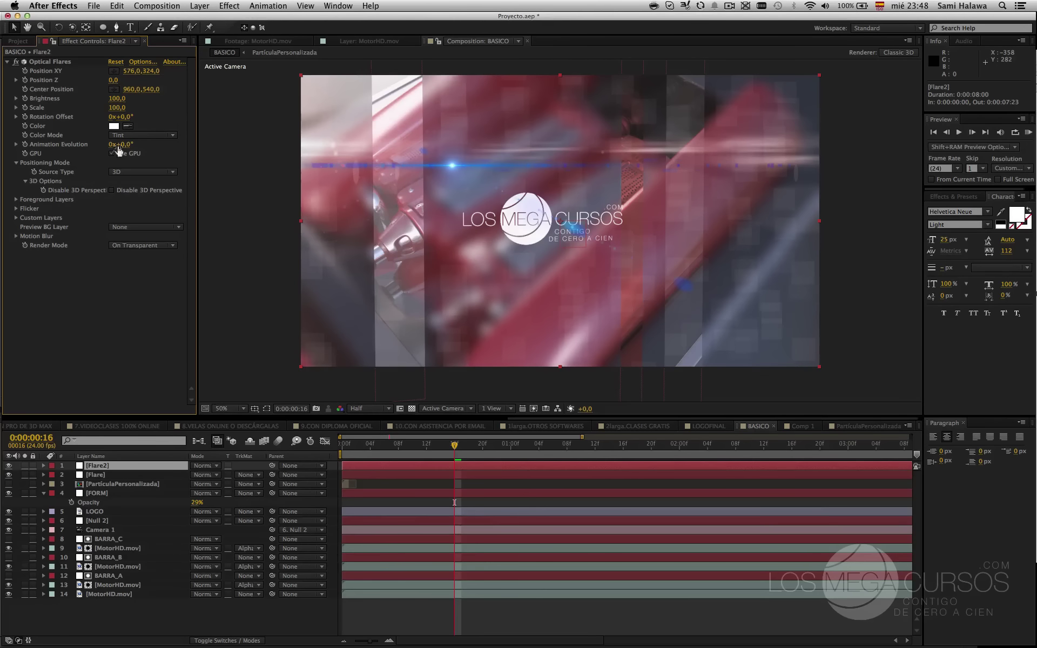
# - Set the color of Flare2's Optical Flares effect to black (000000)
pyautogui.click(113, 126)
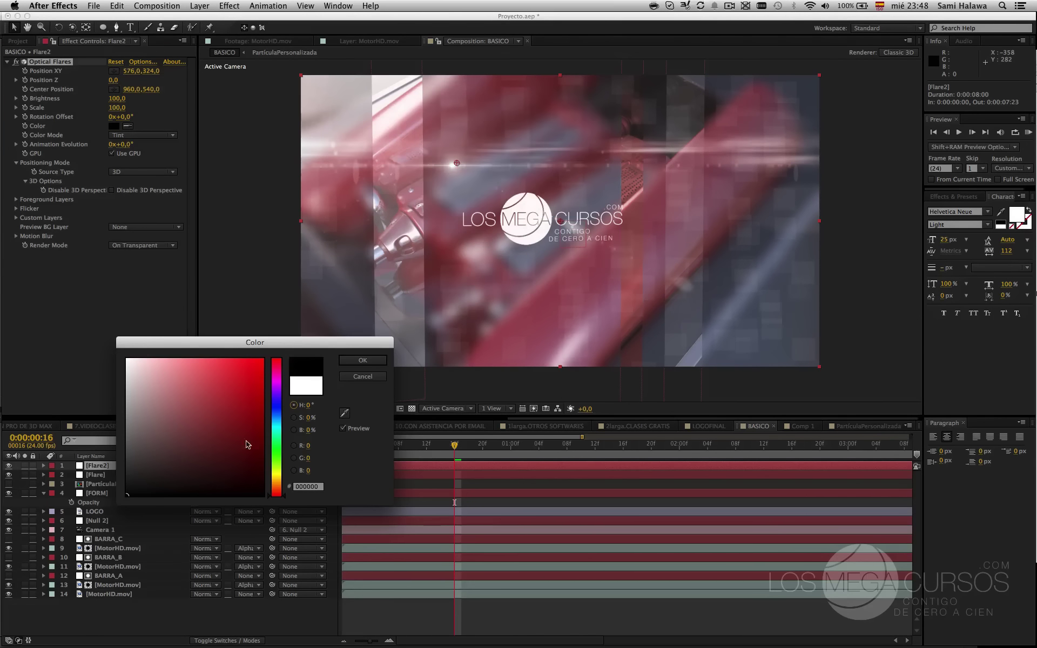
pyautogui.click(375, 359)
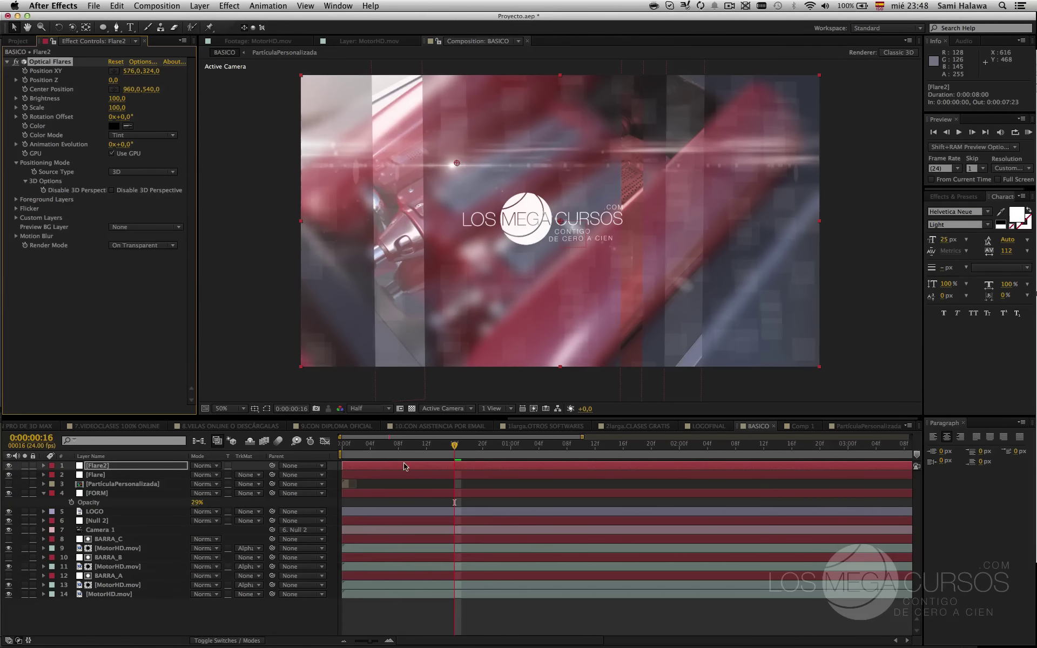
# - Try moving the LOGO layer along Z to -468, then undo the move
pyautogui.click(99, 513)
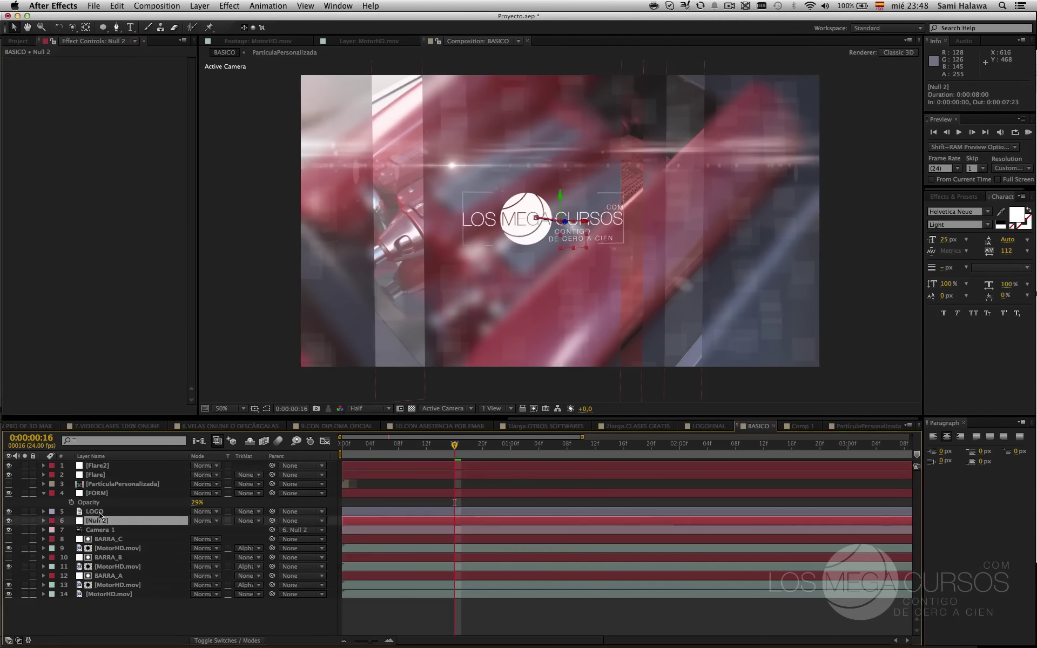
pyautogui.press('p')
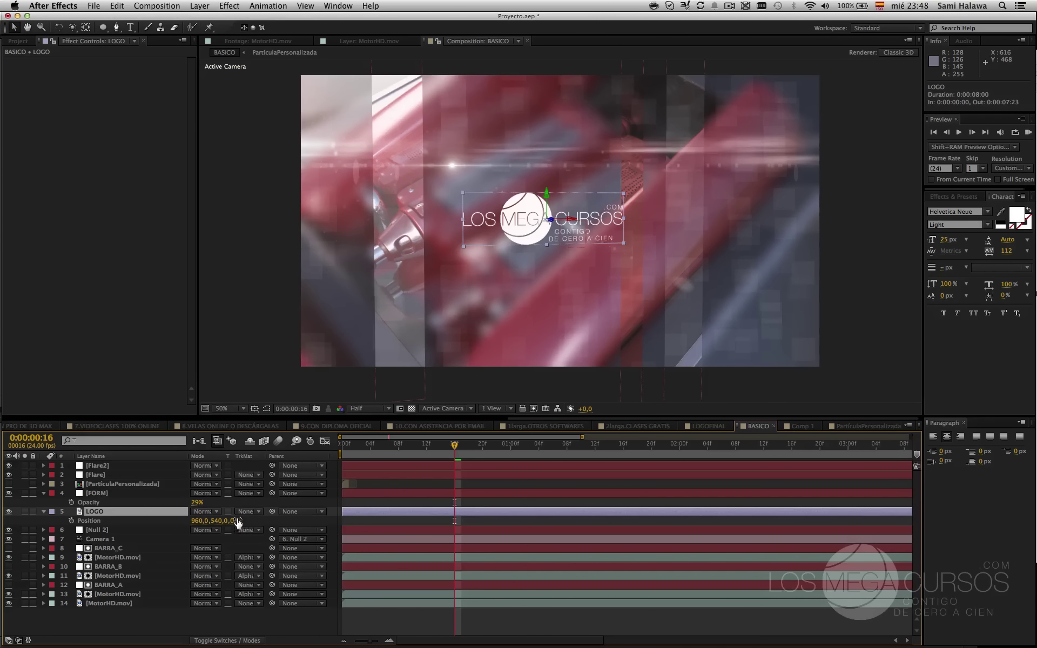
pyautogui.click(157, 467)
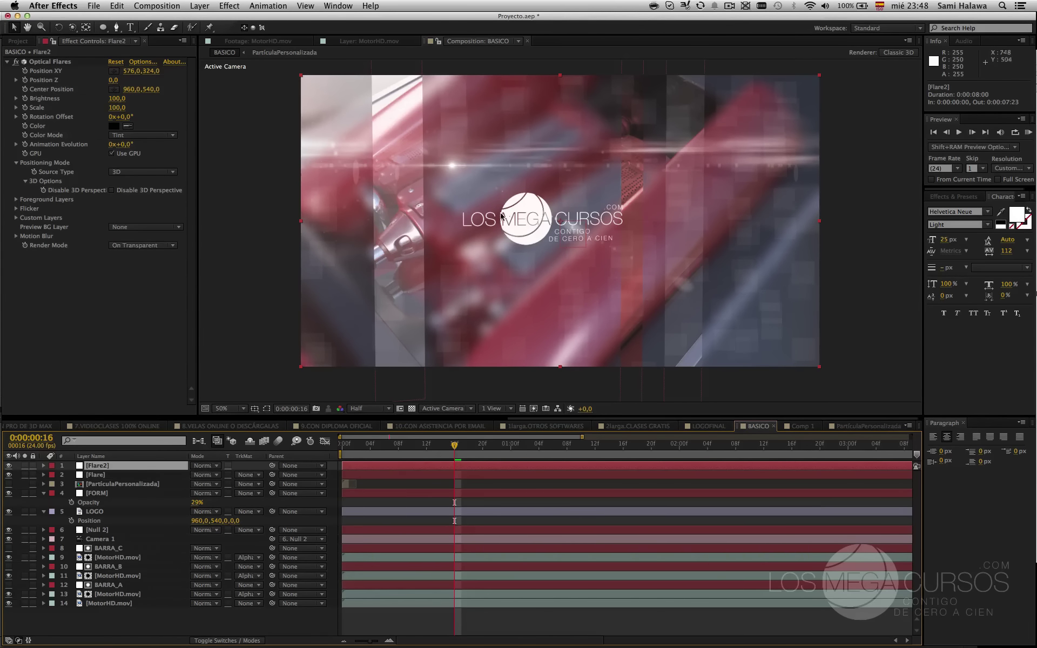
pyautogui.click(61, 63)
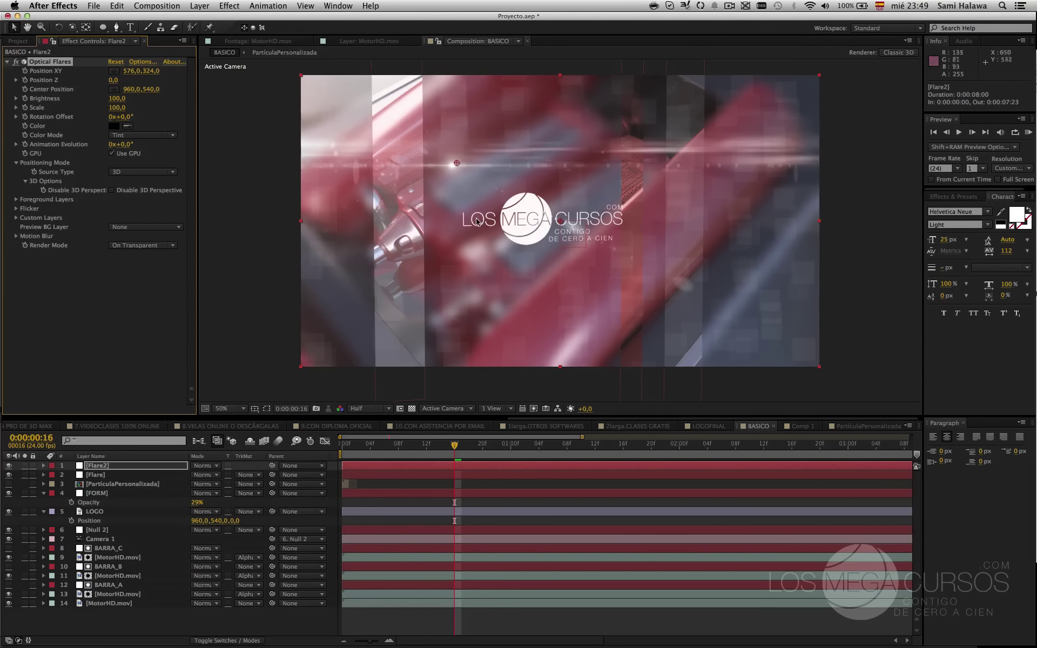
pyautogui.click(103, 530)
pyautogui.click(145, 513)
pyautogui.moveTo(237, 521); pyautogui.dragTo(108, 521)
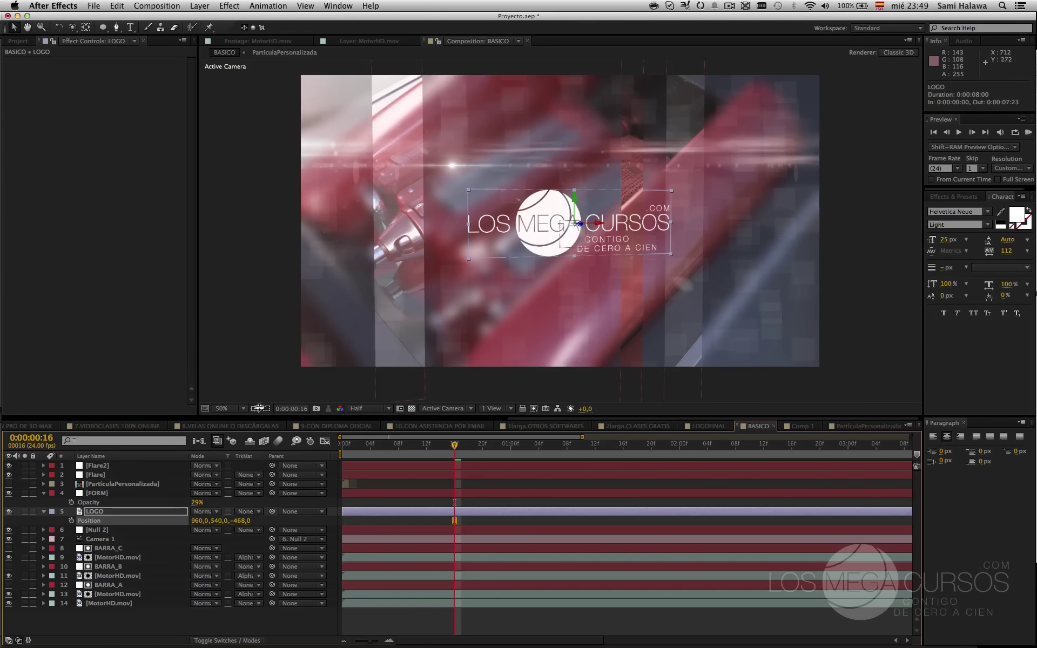
pyautogui.press('super+z')
pyautogui.click(143, 465)
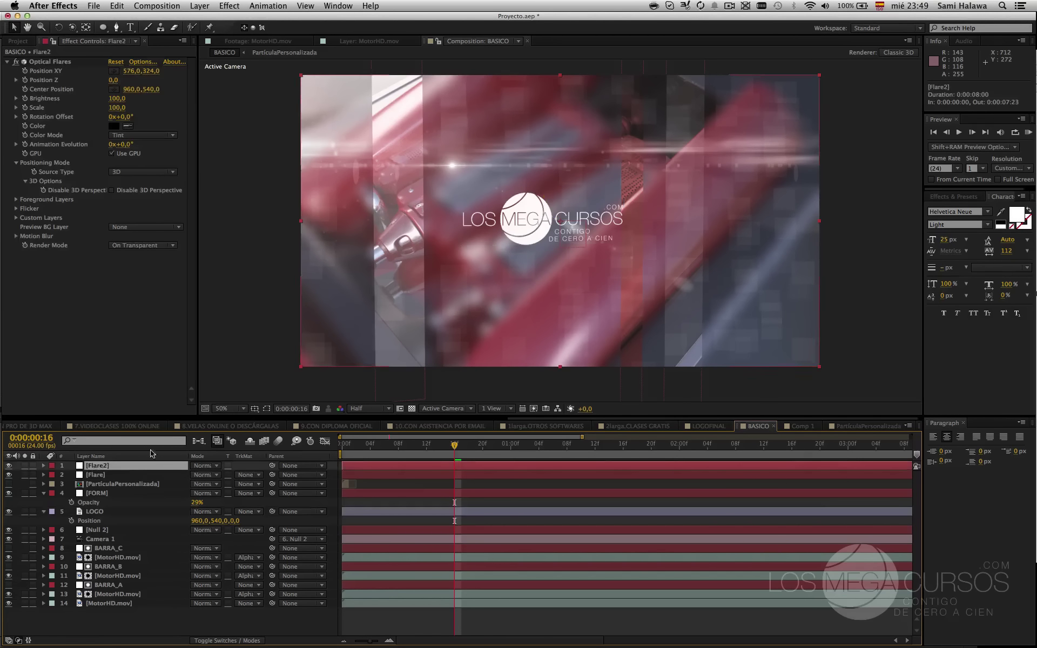
pyautogui.click(141, 136)
pyautogui.click(147, 197)
pyautogui.click(135, 175)
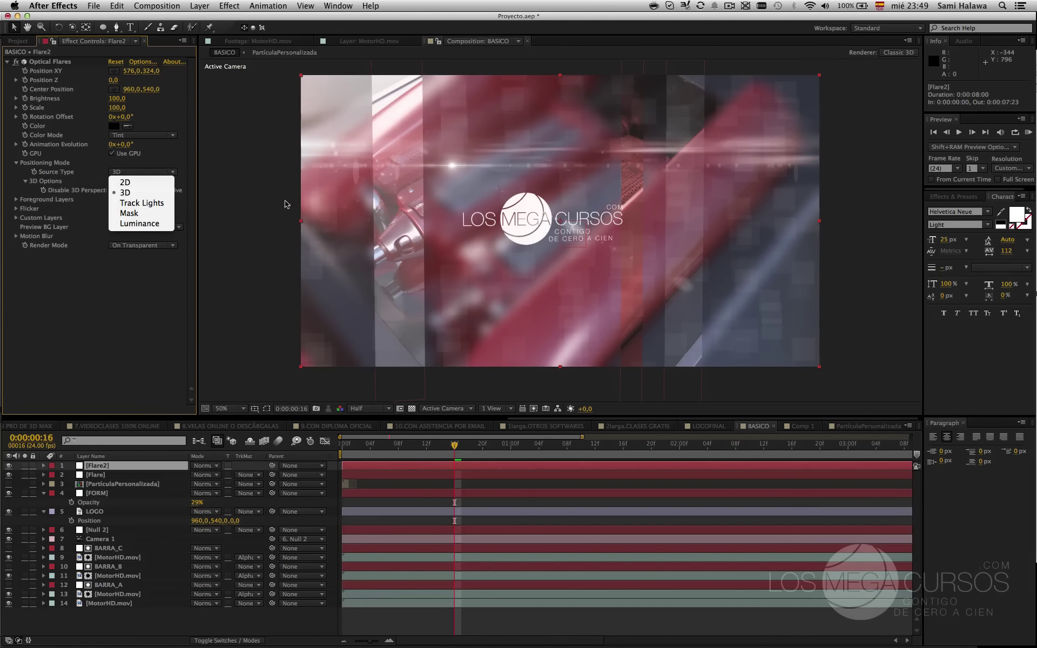
pyautogui.click(265, 209)
pyautogui.click(140, 478)
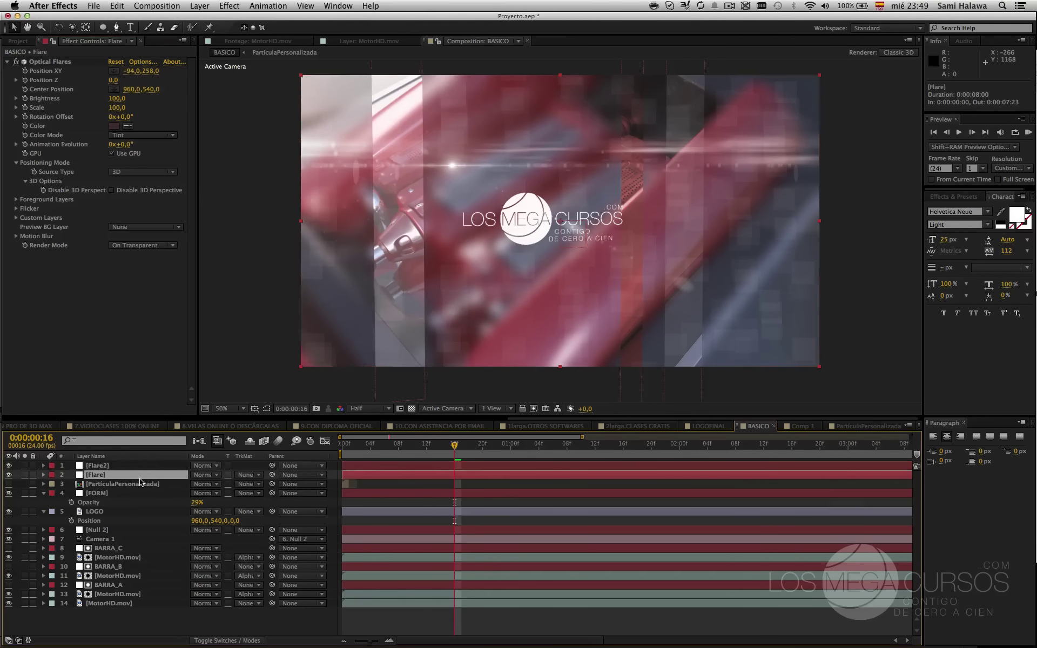
pyautogui.click(139, 465)
# - Try moving the Flare2 light's position point onto the logo at the current frame, then undo it
pyautogui.click(38, 62)
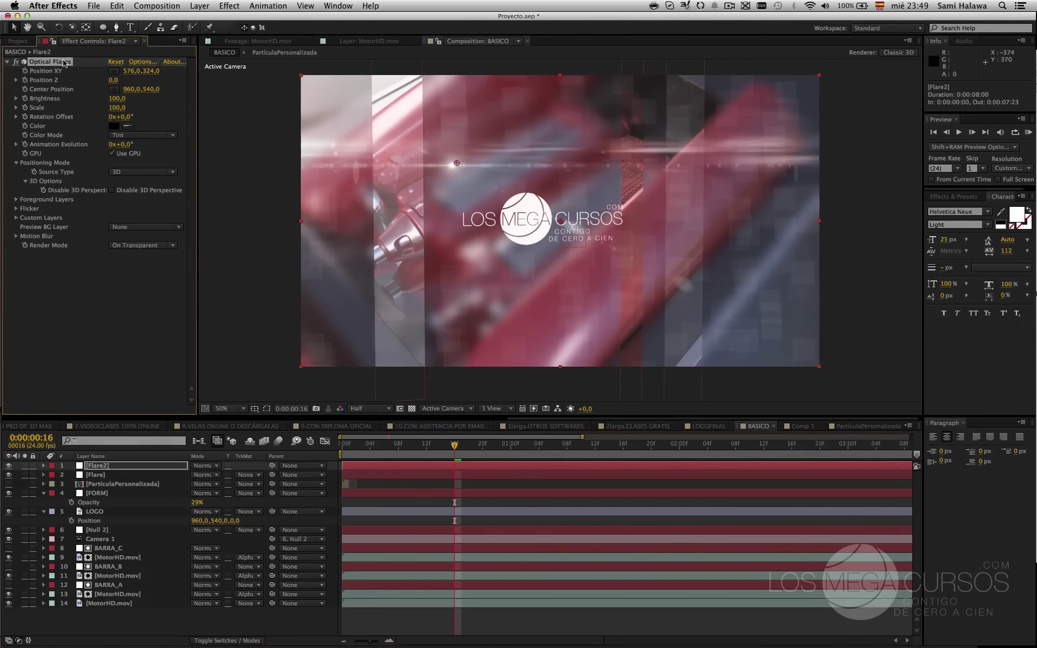
pyautogui.moveTo(456, 163); pyautogui.dragTo(548, 200)
pyautogui.press('super+z')
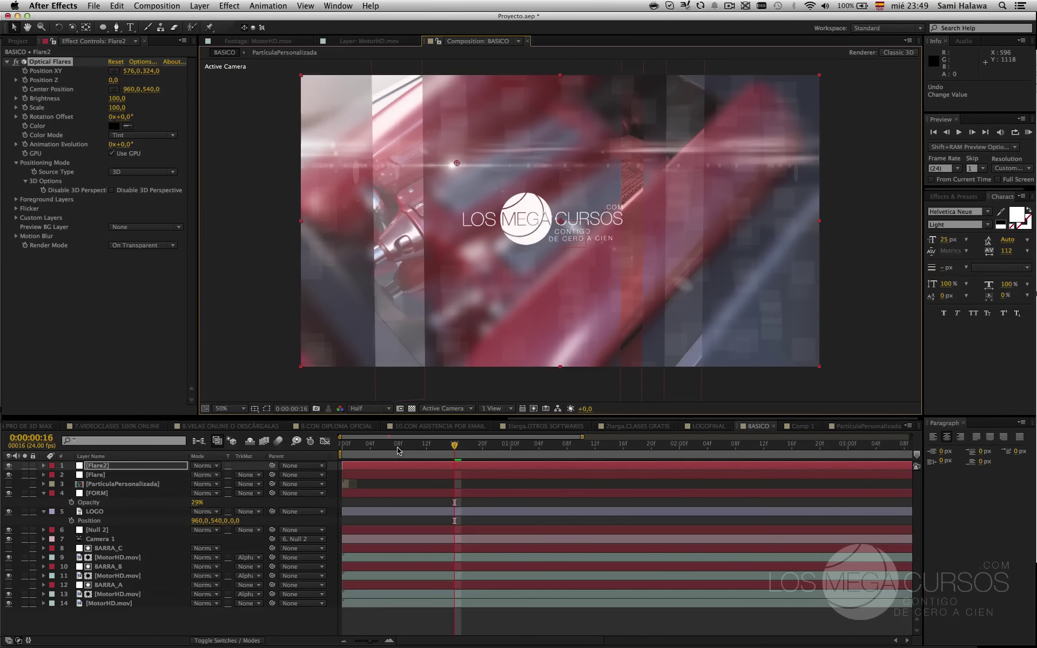
# - At 0:00:00:00, place the Flare2 light on the logo circle at Position XY 784, 486 and enable keyframing for it
pyautogui.click(351, 458)
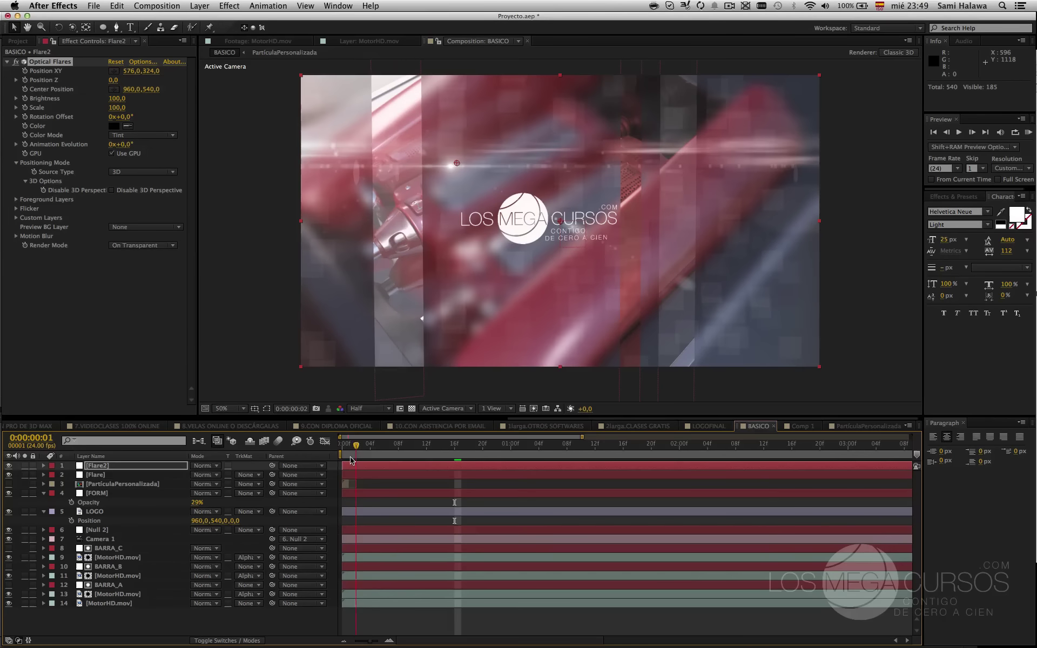
pyautogui.moveTo(352, 458); pyautogui.dragTo(341, 458)
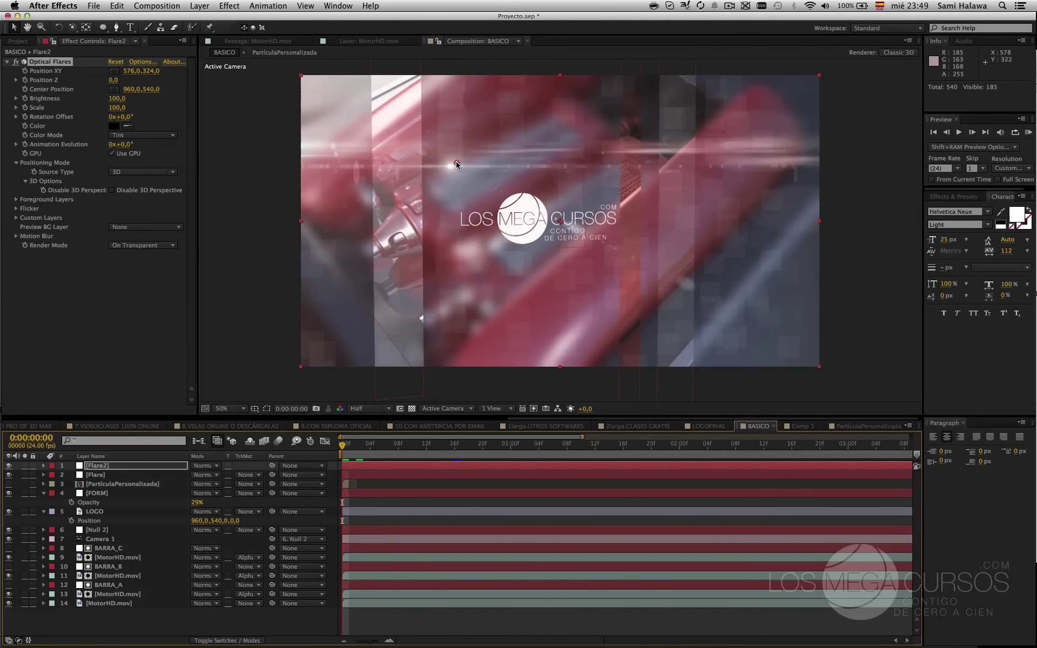
pyautogui.moveTo(457, 163); pyautogui.dragTo(513, 207)
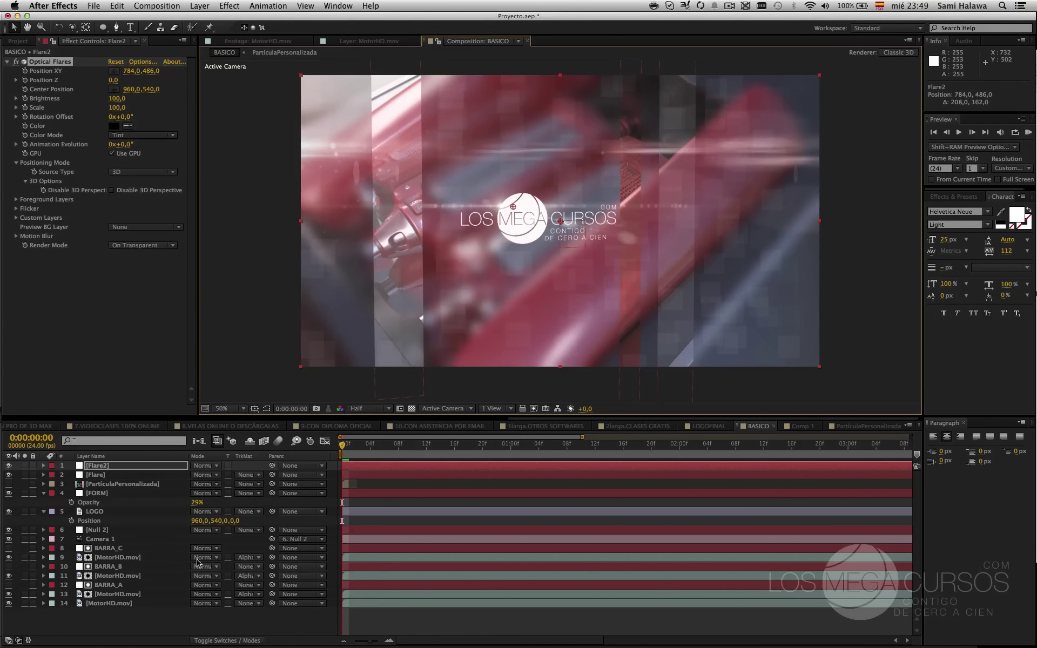
pyautogui.click(45, 70)
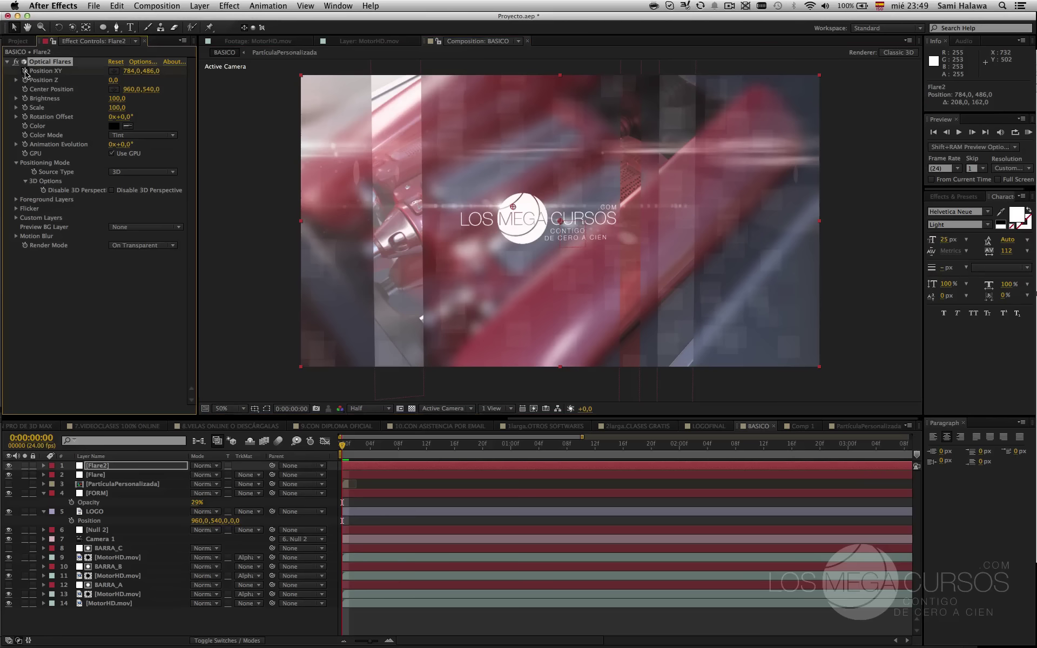
# - At 0:00:07:23, keyframe Flare2's Position XY at 866, 432 on the upper edge of the logo circle
pyautogui.moveTo(412, 447); pyautogui.dragTo(965, 475)
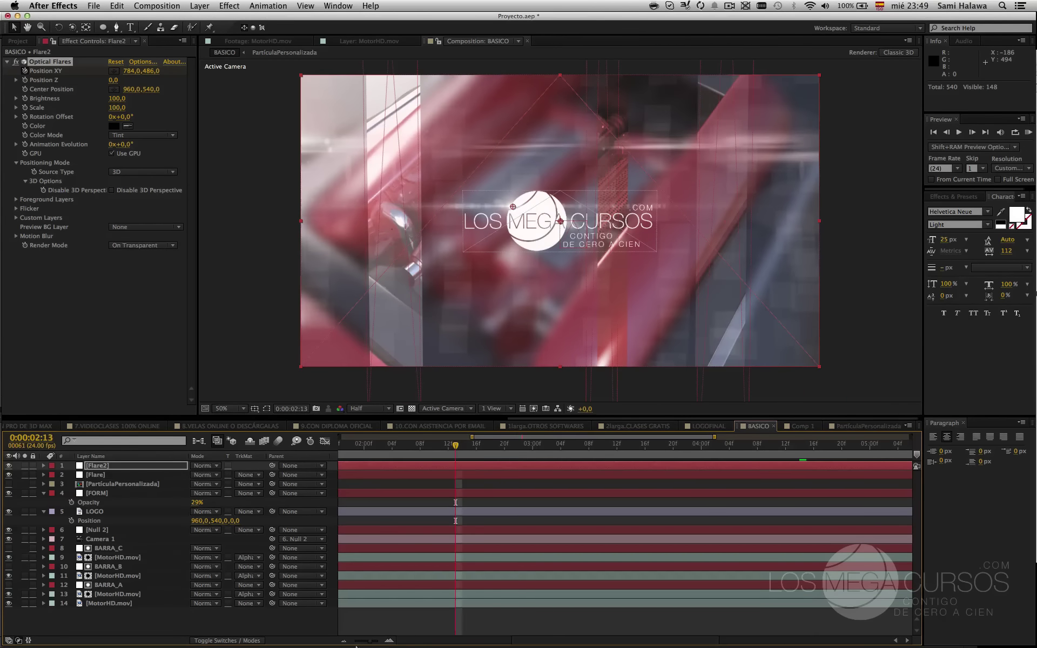
pyautogui.moveTo(364, 643); pyautogui.dragTo(300, 646)
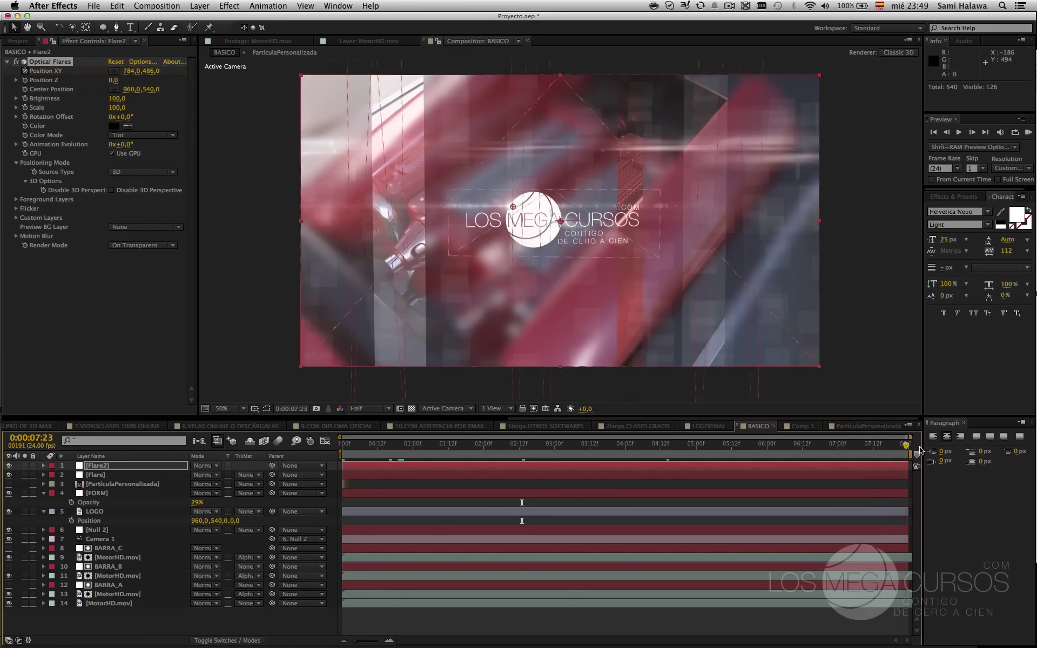
pyautogui.press('End')
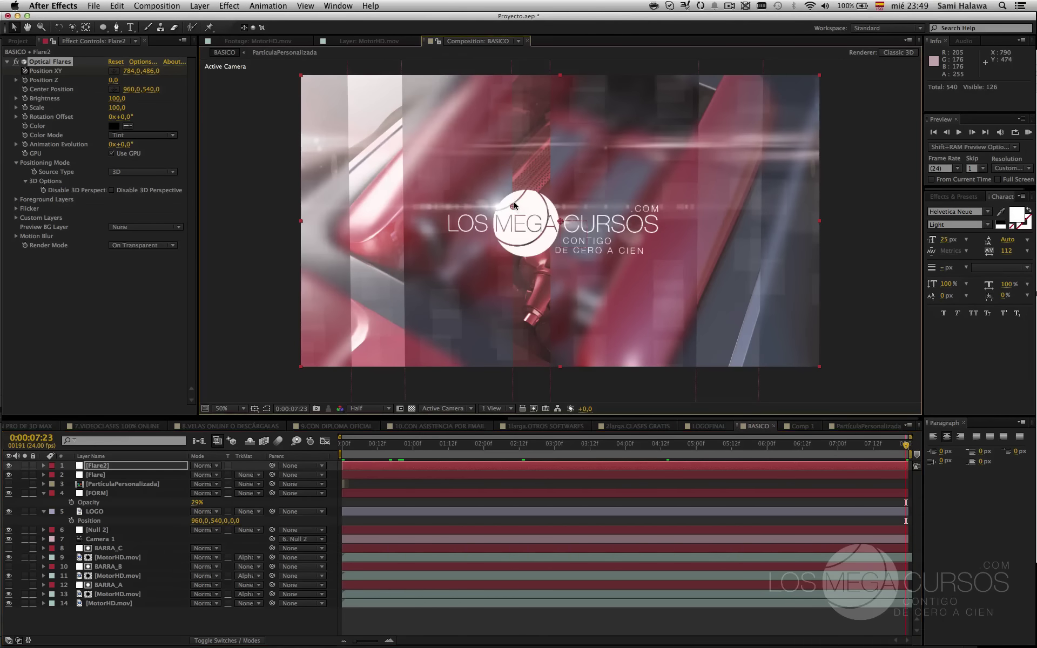
pyautogui.moveTo(517, 206); pyautogui.dragTo(536, 190)
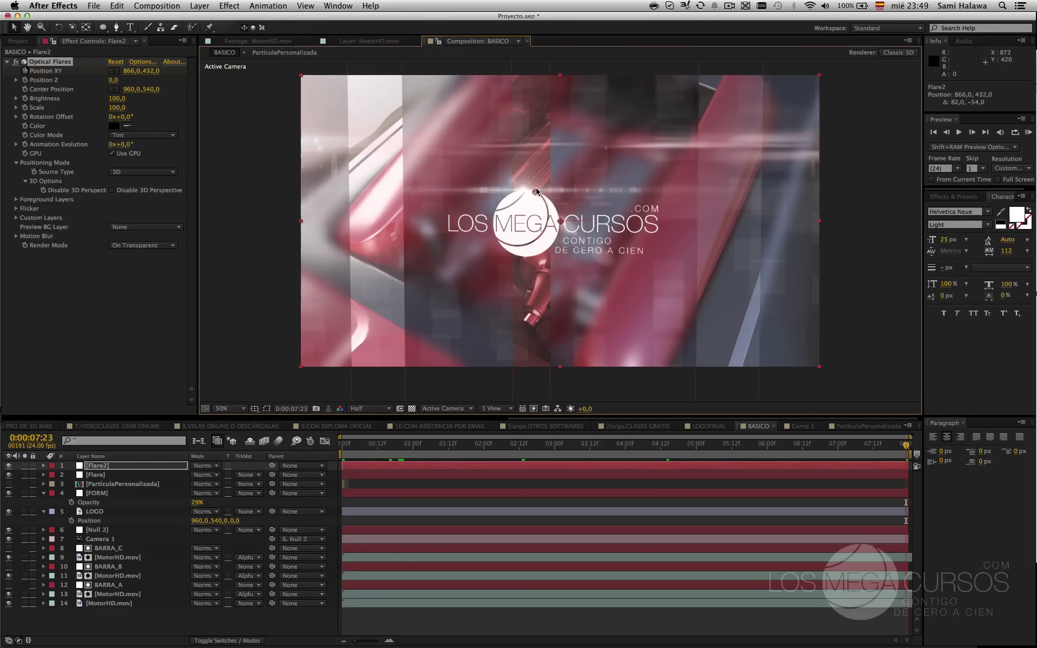
# - At 0:00:03:13, add an intermediate Flare2 Position XY keyframe at 810, 453.5, on the logo circle's edge
pyautogui.moveTo(625, 456); pyautogui.dragTo(599, 456)
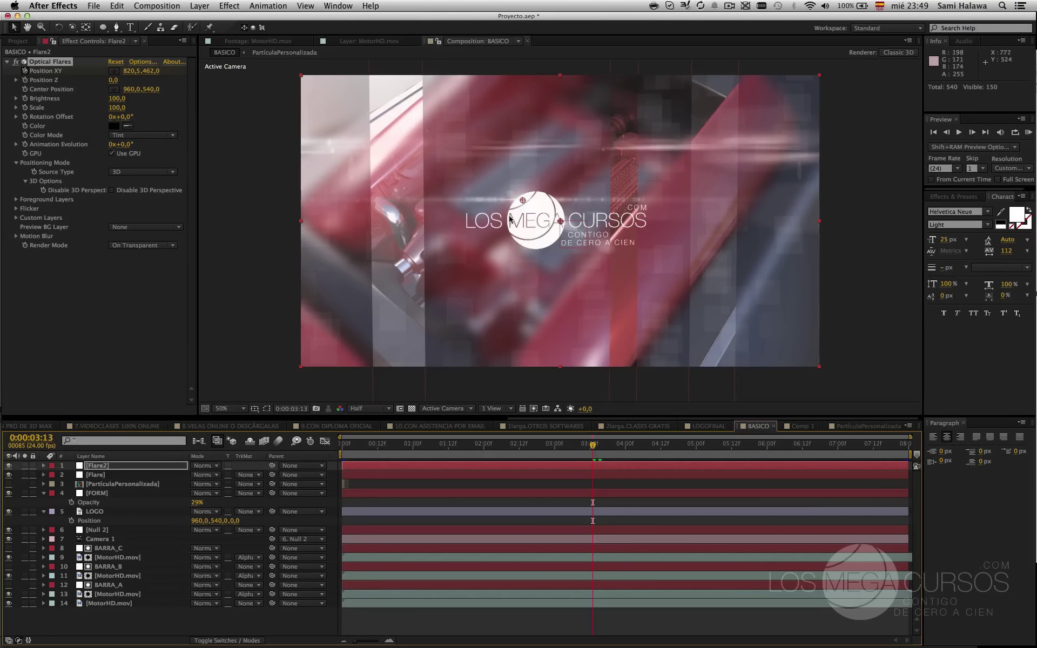
pyautogui.scroll(3, 518, 210)
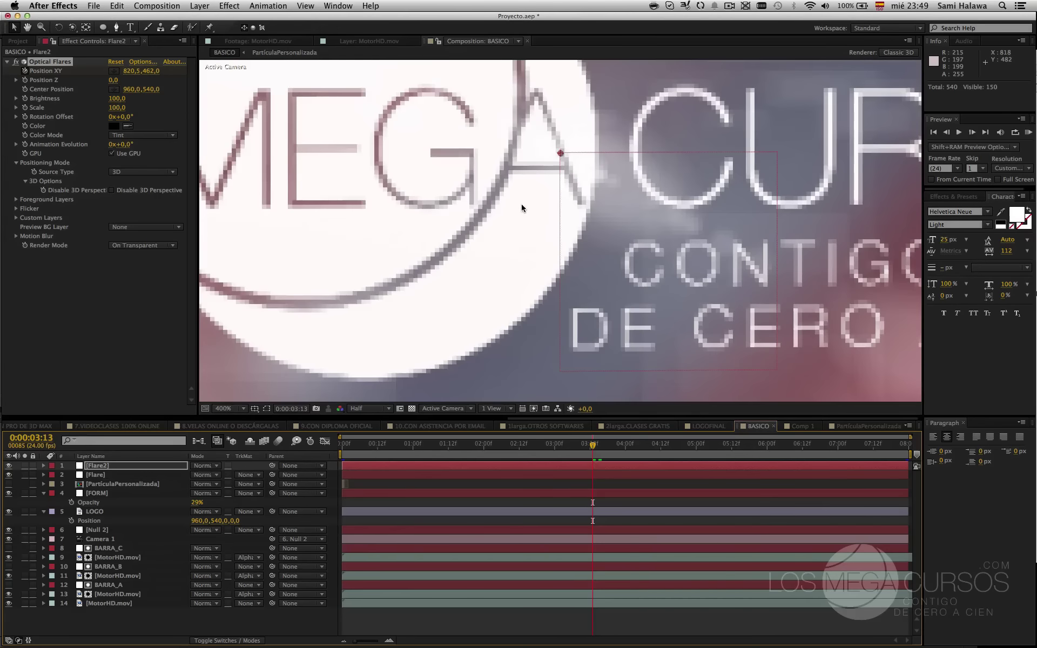
pyautogui.scroll(-1, 513, 202)
pyautogui.moveTo(441, 148); pyautogui.dragTo(546, 272)
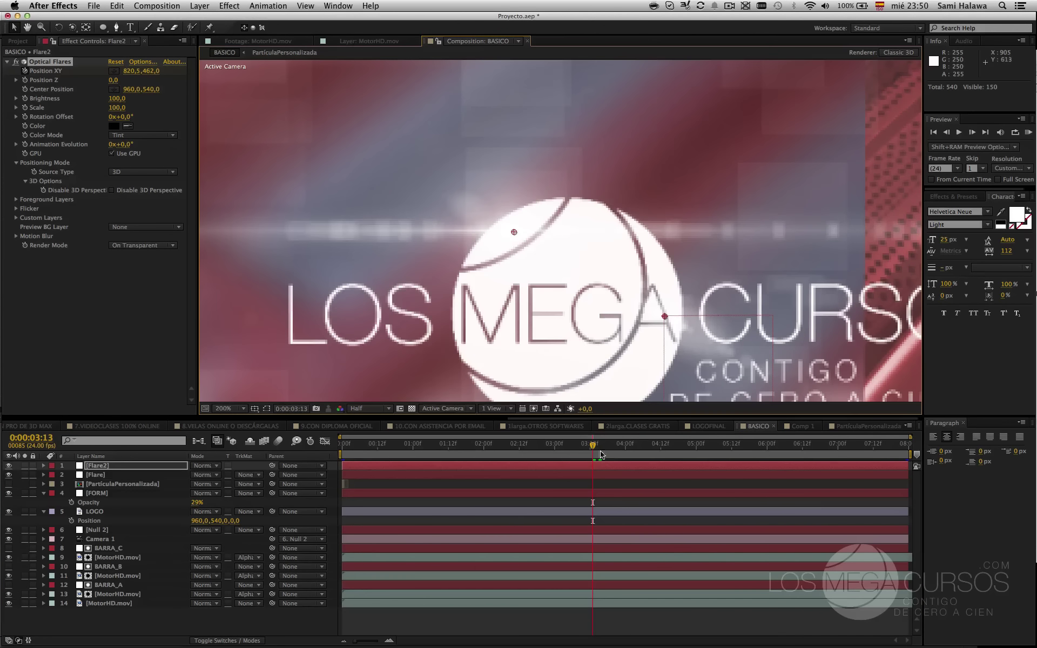
pyautogui.moveTo(514, 232); pyautogui.dragTo(503, 223)
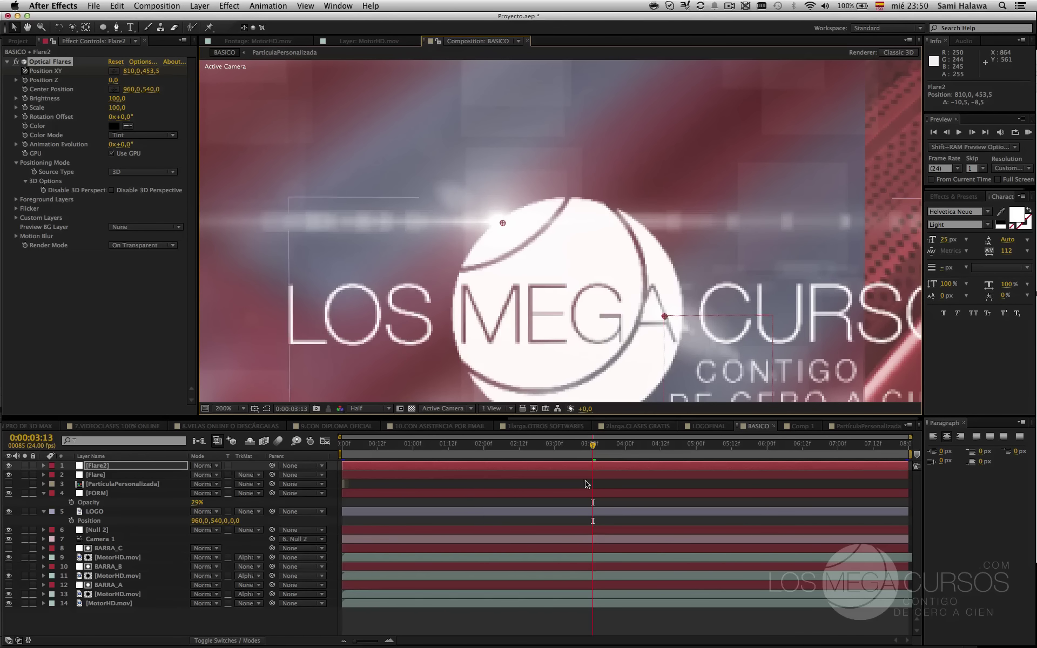
pyautogui.scroll(-1, 507, 252)
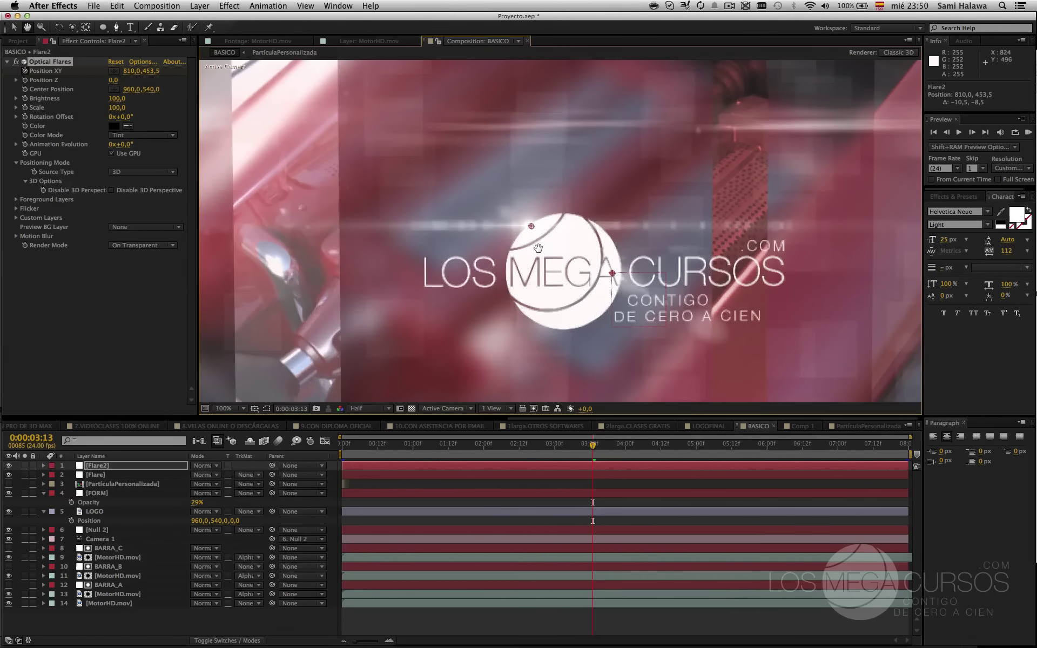
pyautogui.scroll(-2, 512, 252)
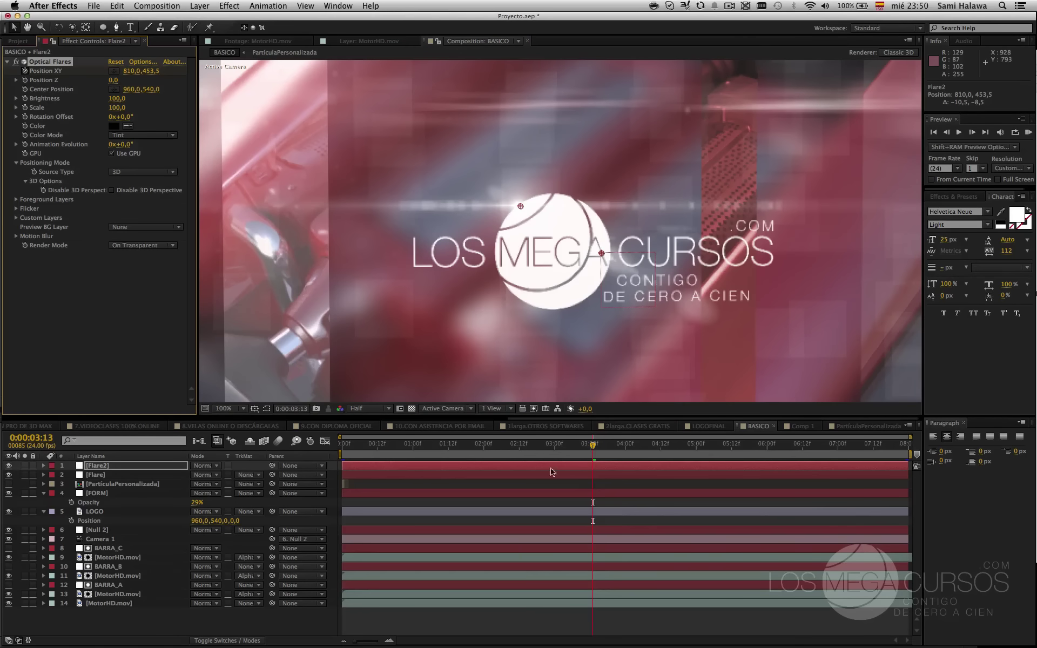
# - Review how the Flare2 light follows the logo along the BASICO timeline, ending at 0:00:00:00
pyautogui.moveTo(451, 449); pyautogui.dragTo(498, 449)
pyautogui.press(',')
pyautogui.press(',')
pyautogui.press(',')
pyautogui.press(',')
pyautogui.press(',')
pyautogui.press(',')
pyautogui.press('.')
pyautogui.press('.')
pyautogui.press('.')
pyautogui.press('.')
pyautogui.moveTo(532, 343); pyautogui.dragTo(516, 336)
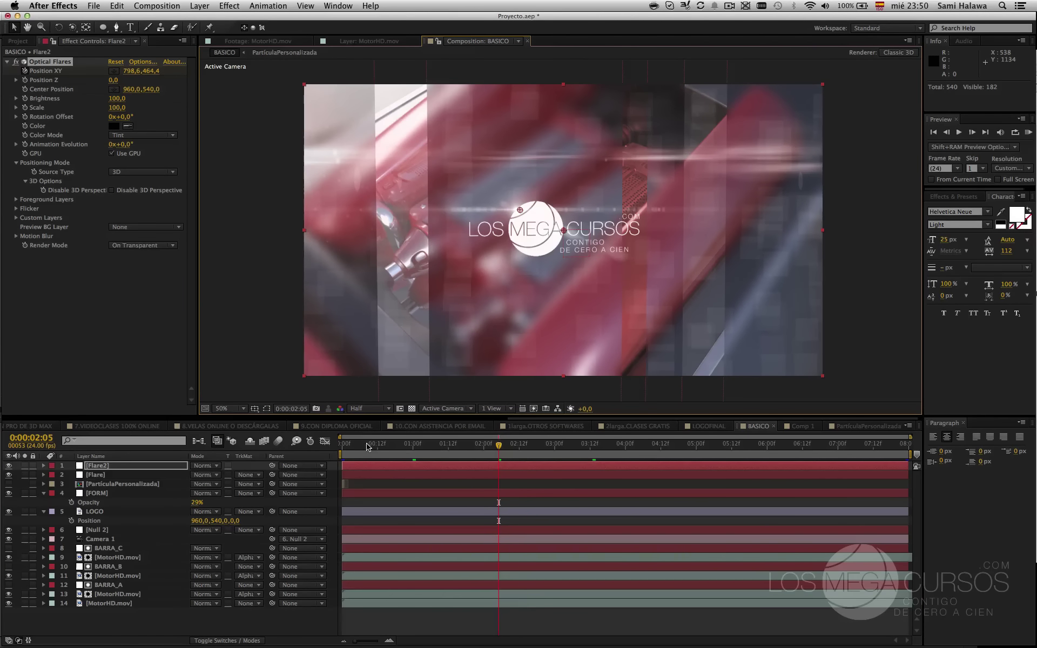
pyautogui.moveTo(354, 448); pyautogui.dragTo(338, 449)
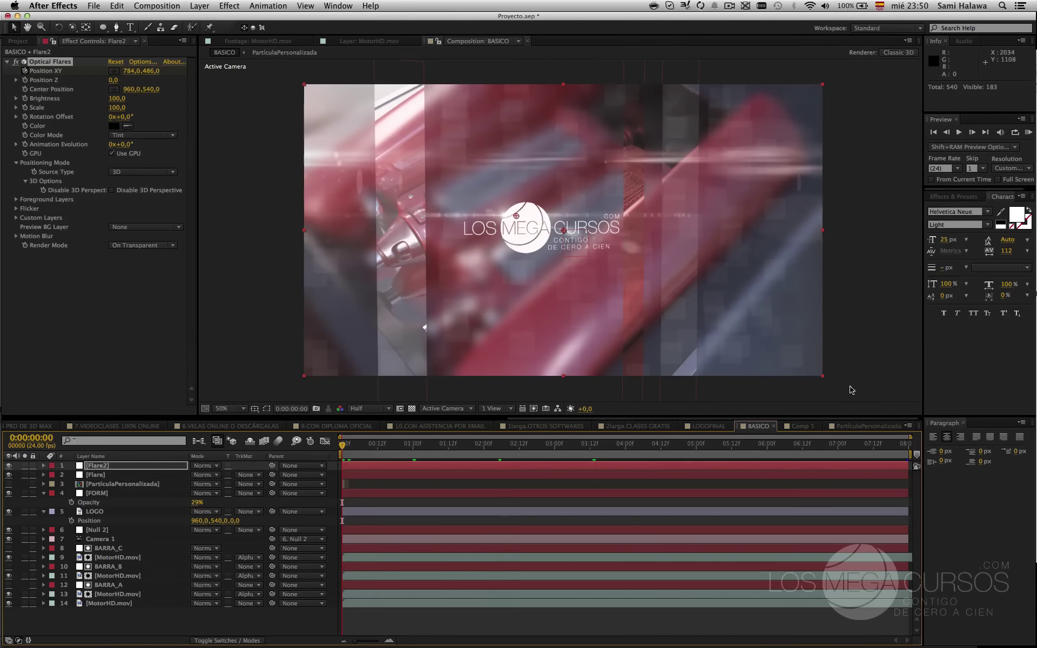
# - Examine the opening seconds of the LOGOFINAL composition as a reference for the logo and its flare
pyautogui.click(710, 426)
pyautogui.click(602, 456)
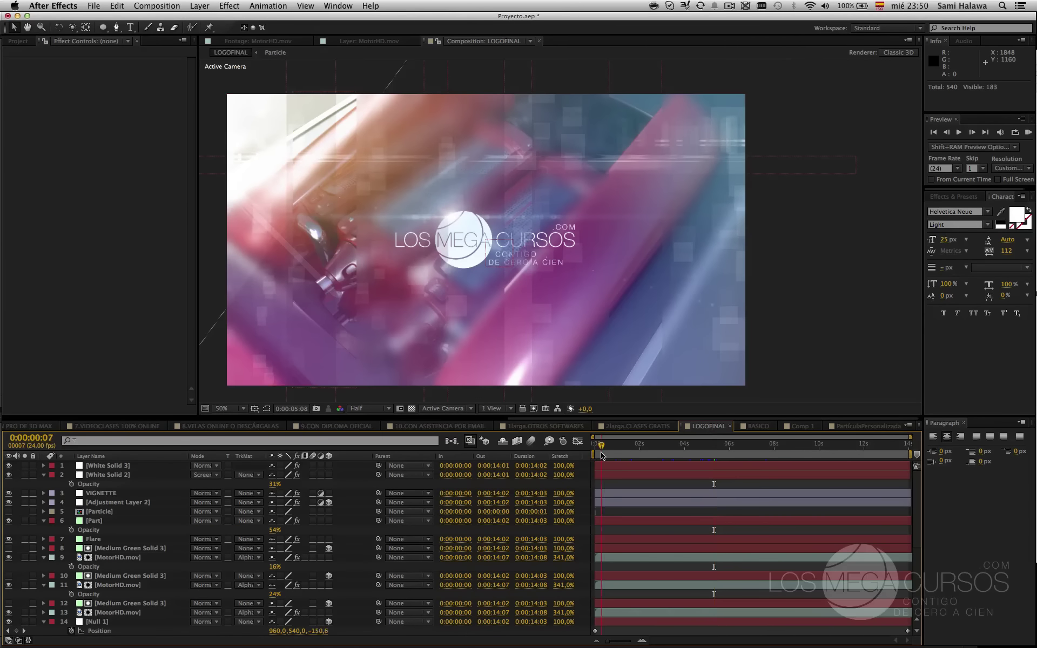
pyautogui.moveTo(602, 455); pyautogui.dragTo(615, 455)
pyautogui.moveTo(618, 455); pyautogui.dragTo(676, 452)
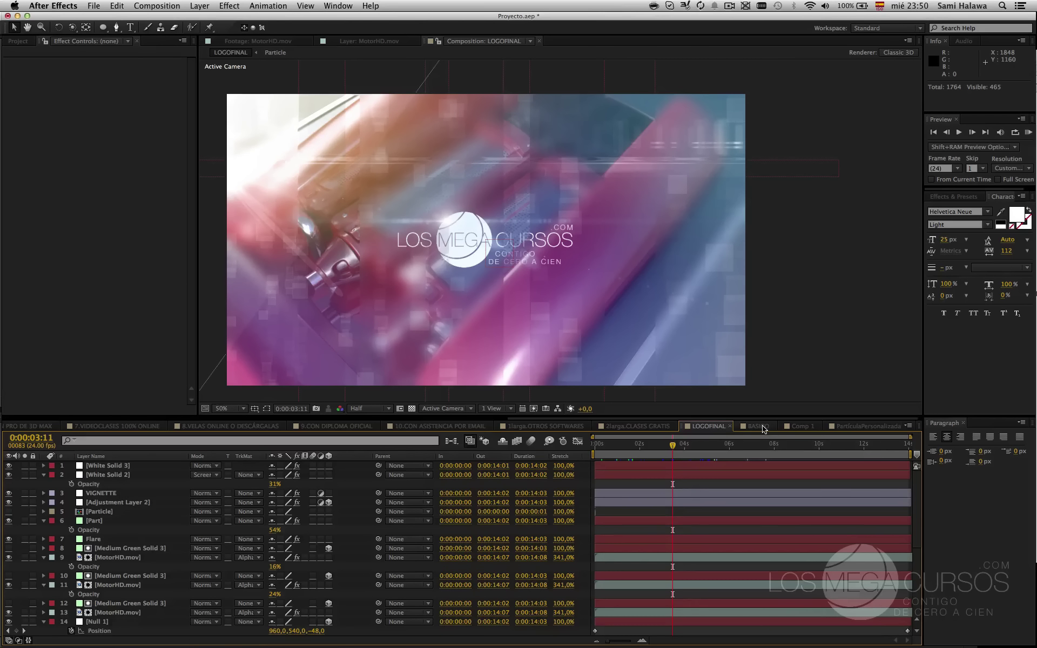
# - In BASICO, animate the LOGO layer's opacity from 0% at 0:00:00:00 to 100% at 0:00:01:23
pyautogui.click(758, 426)
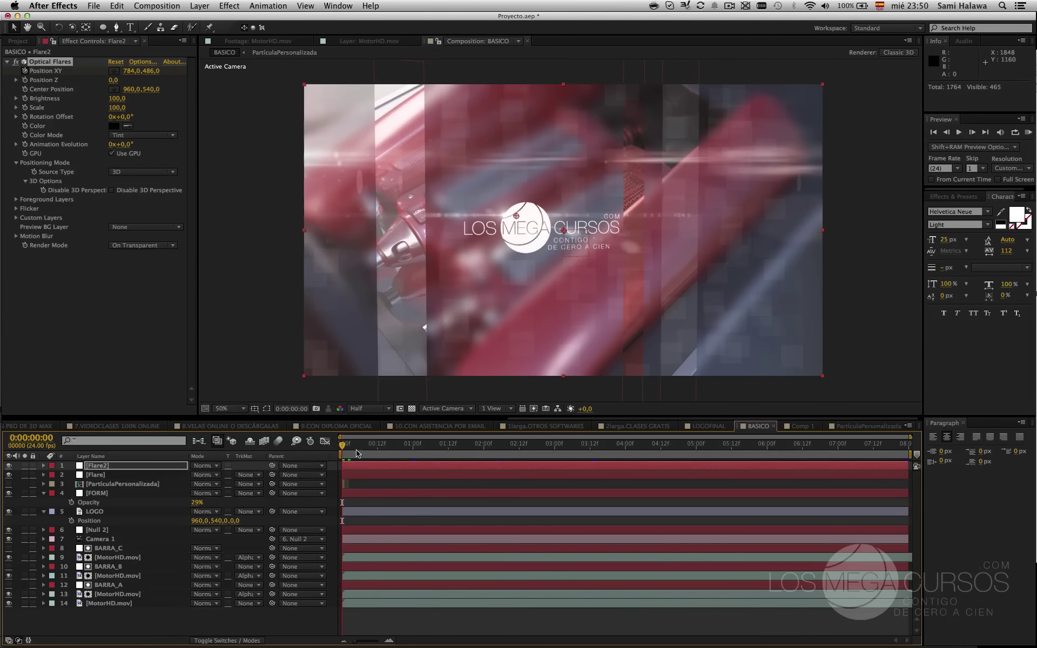
pyautogui.click(140, 513)
pyautogui.press('t')
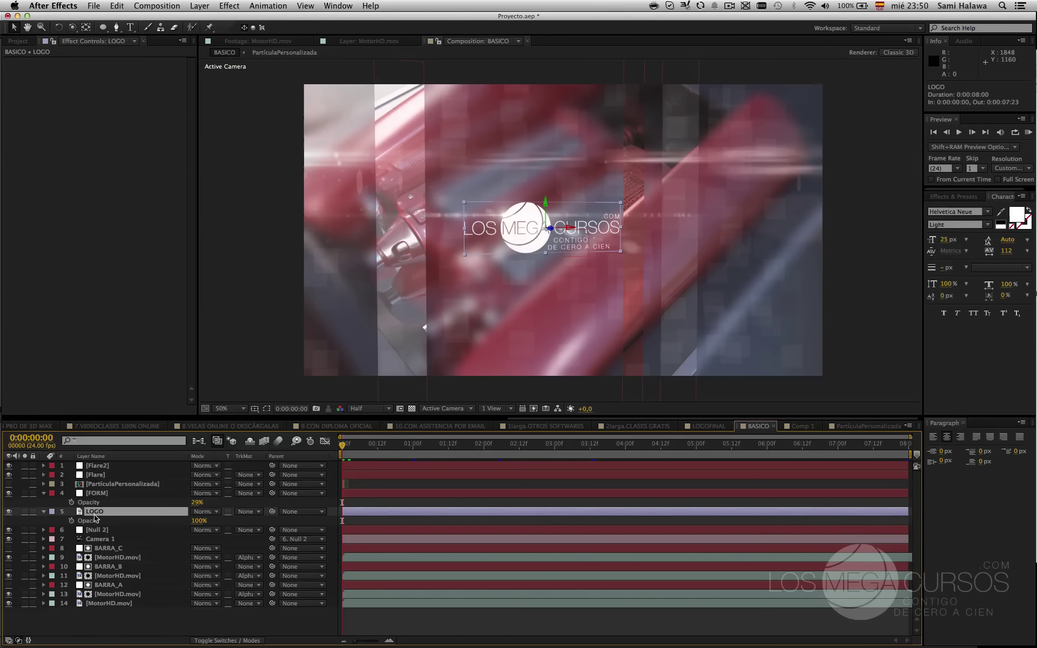
pyautogui.moveTo(429, 444); pyautogui.dragTo(480, 450)
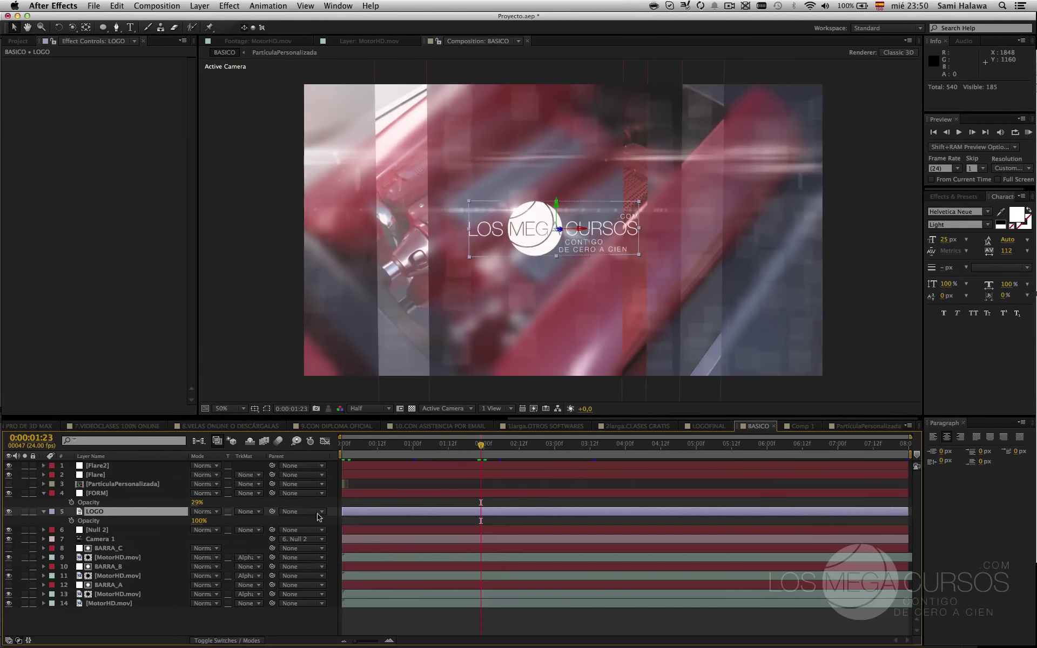
pyautogui.click(72, 521)
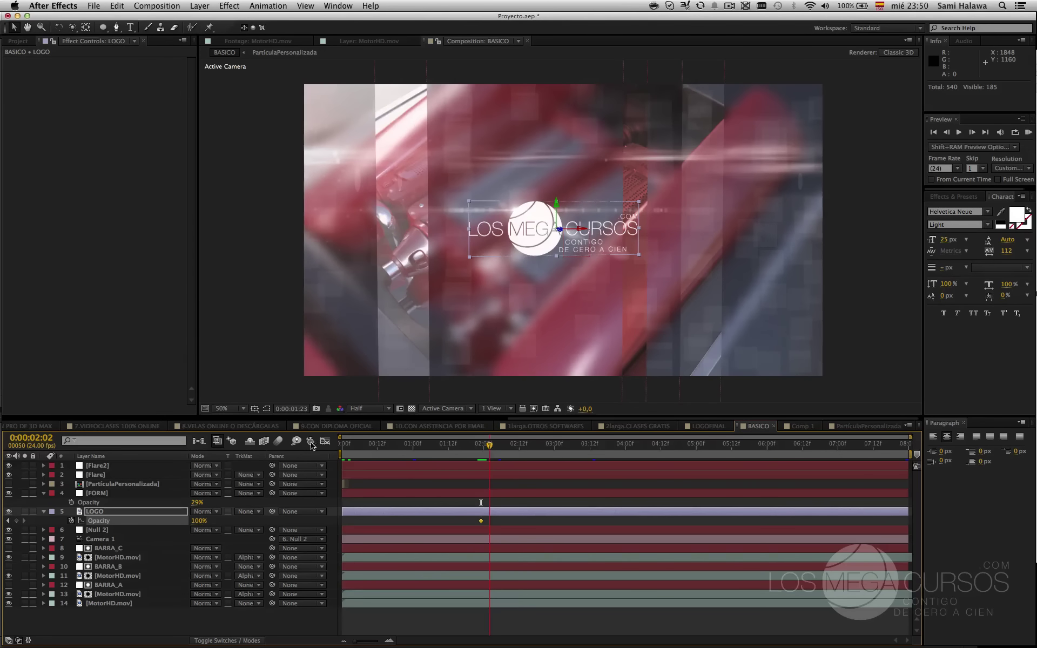
pyautogui.press('Home')
pyautogui.click(197, 521)
pyautogui.write('0')
pyautogui.press('Return')
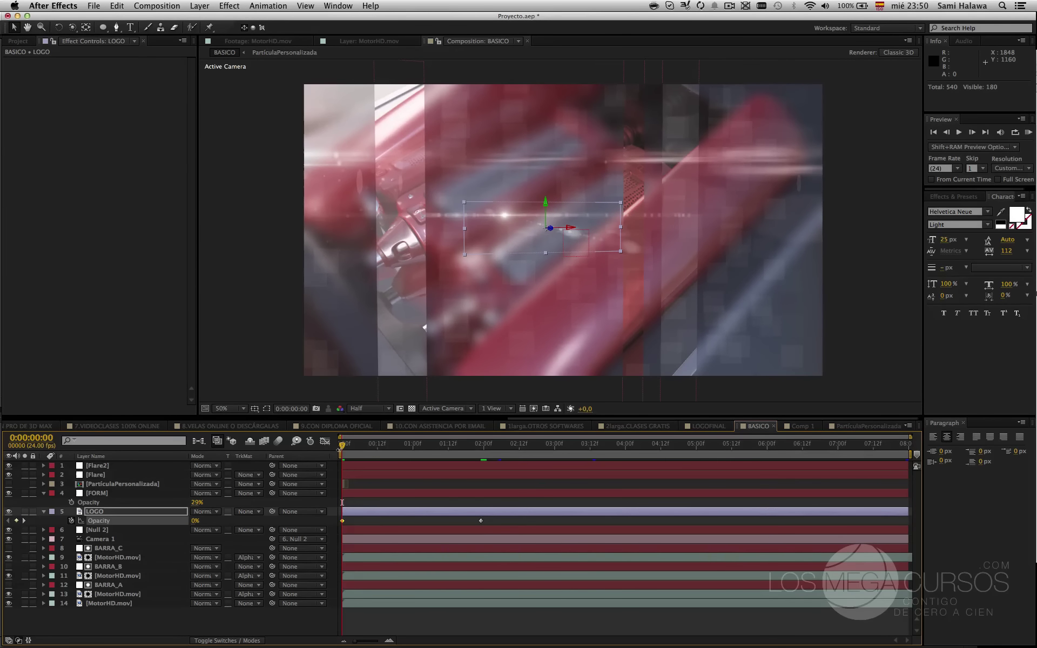
# - Check the logo's fade-in around the first second and reveal the Flare2 layer's Optical Flares properties in the timeline
pyautogui.moveTo(346, 448); pyautogui.dragTo(451, 459)
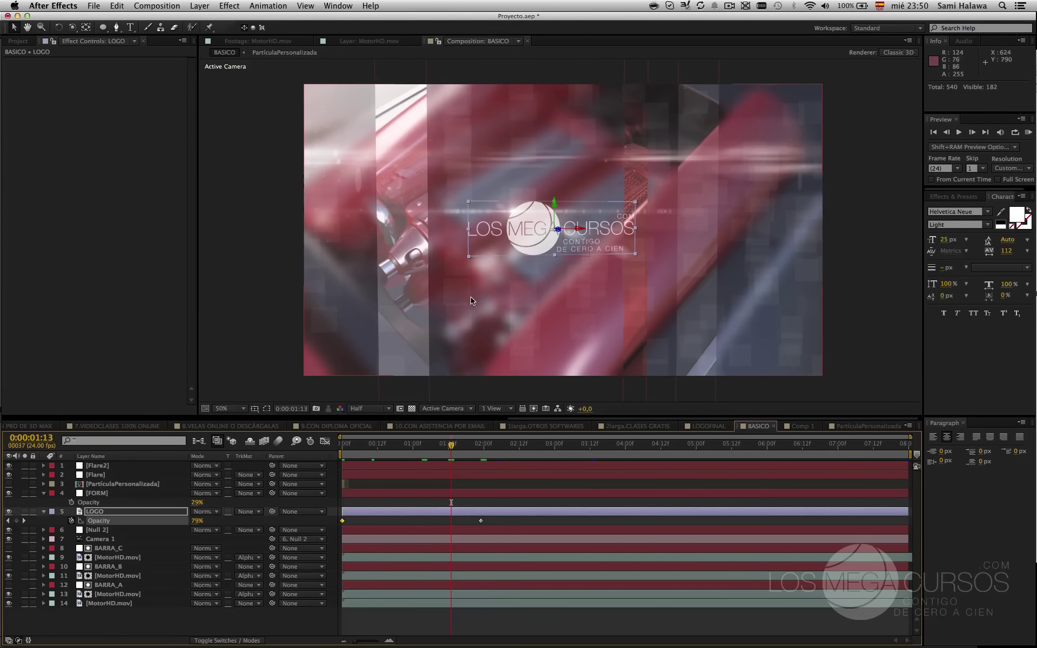
pyautogui.moveTo(376, 451); pyautogui.dragTo(410, 458)
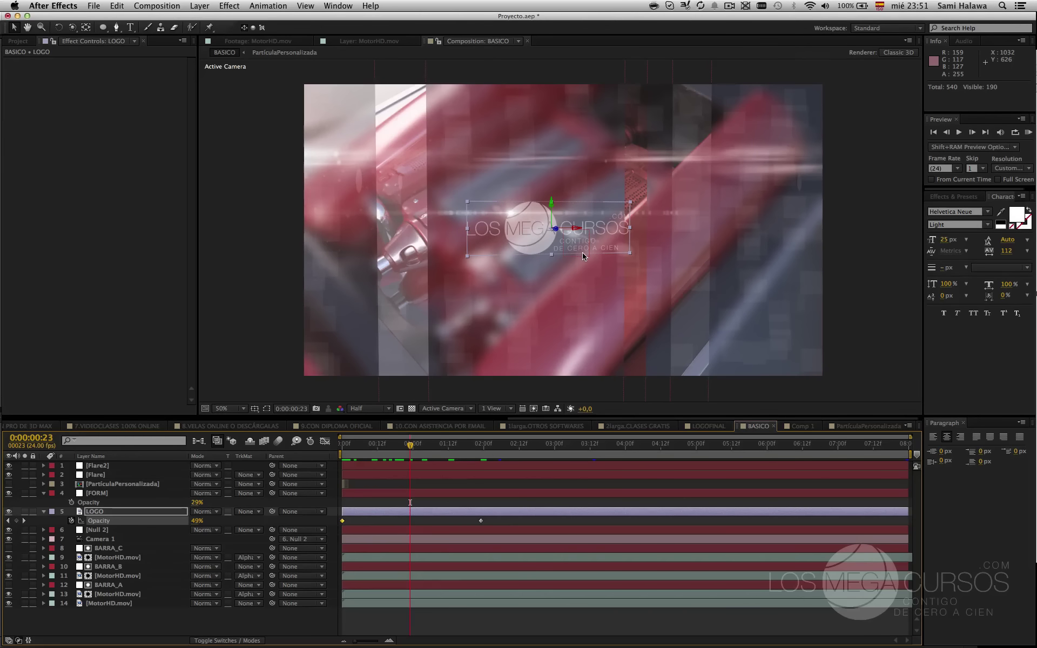
pyautogui.click(120, 494)
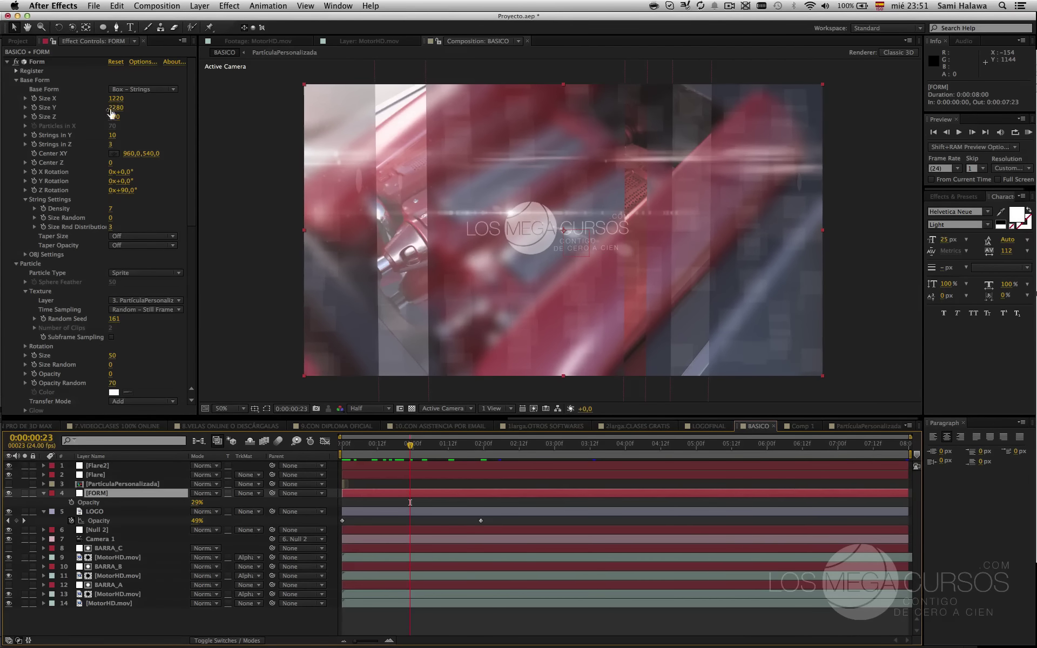
pyautogui.click(105, 465)
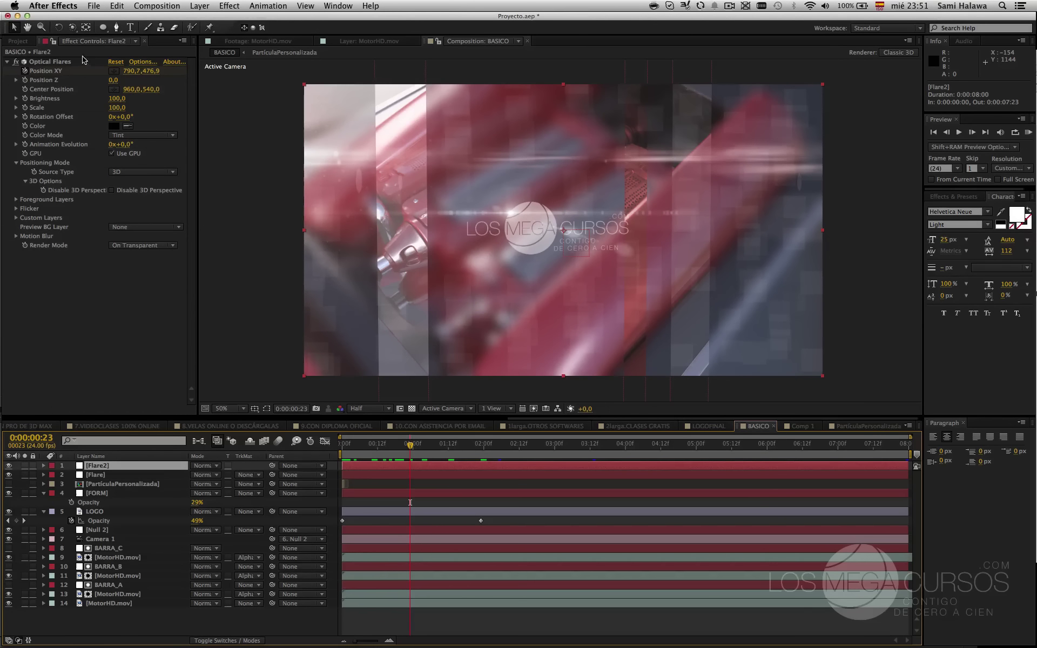
pyautogui.click(56, 63)
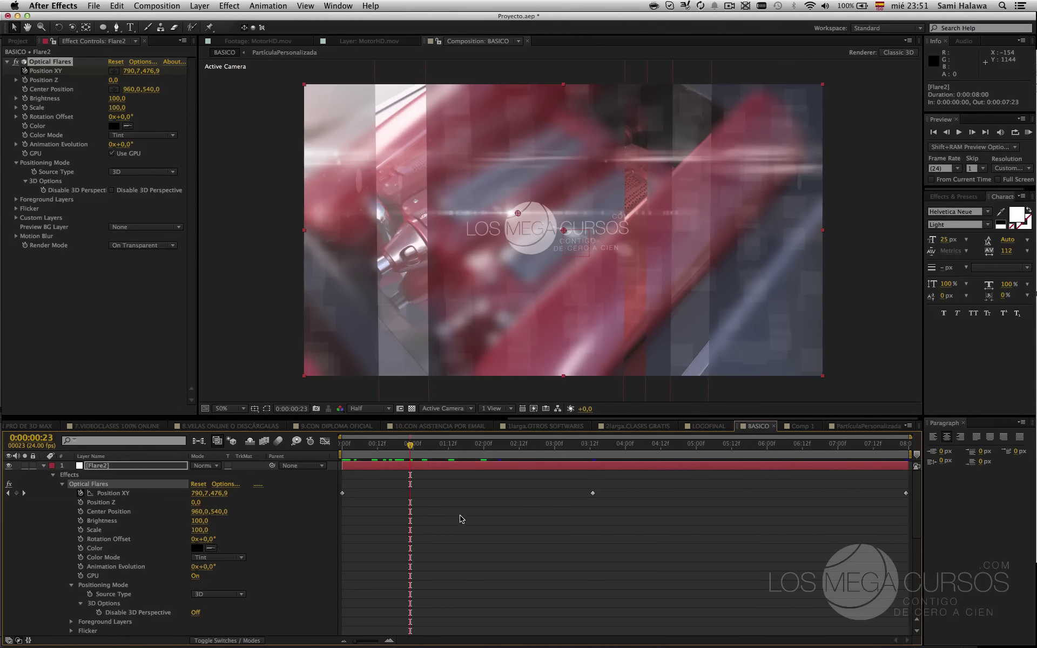
# - At 0:00:01:23, add Brightness and Scale keyframes with values of 100 to the Flare2 layer's Optical Flares effect
pyautogui.scroll(-5, 462, 533)
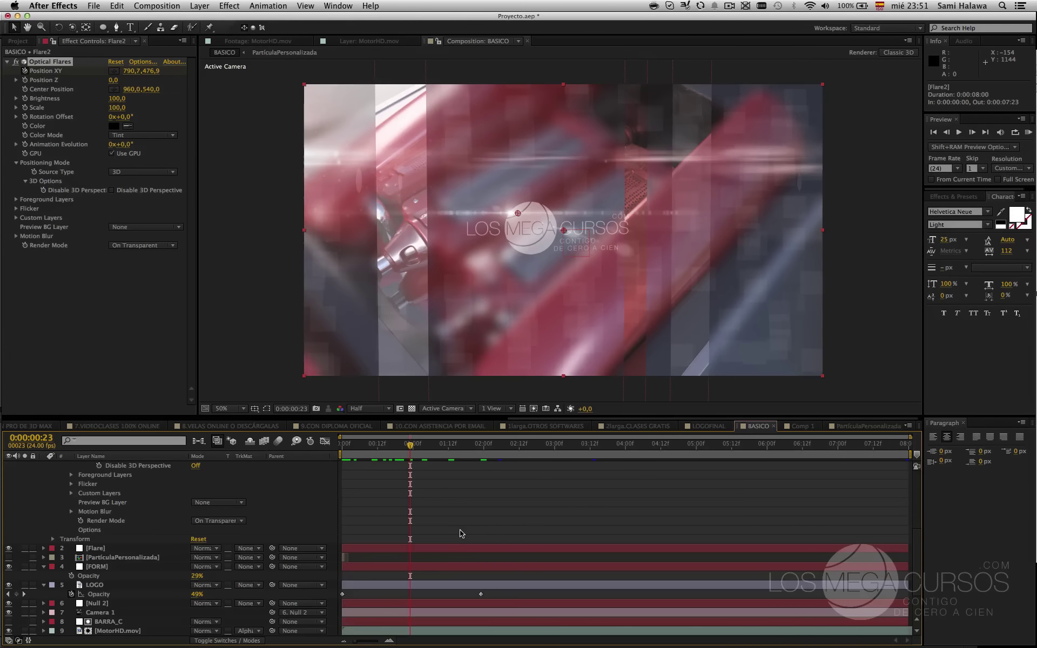
pyautogui.scroll(5, 462, 534)
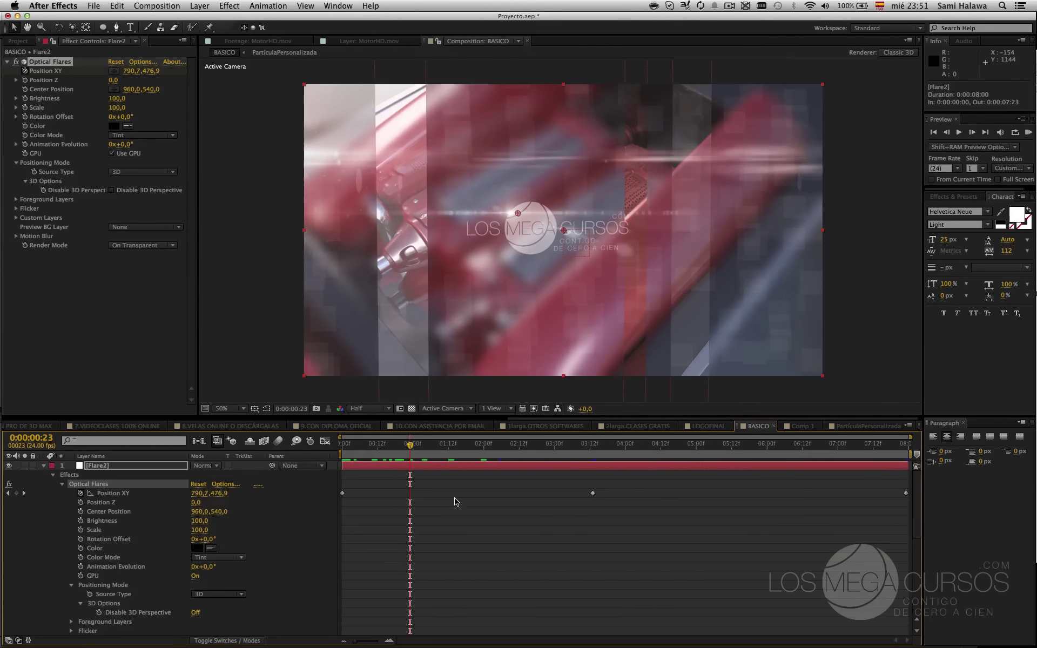
pyautogui.scroll(-5, 457, 501)
pyautogui.click(480, 448)
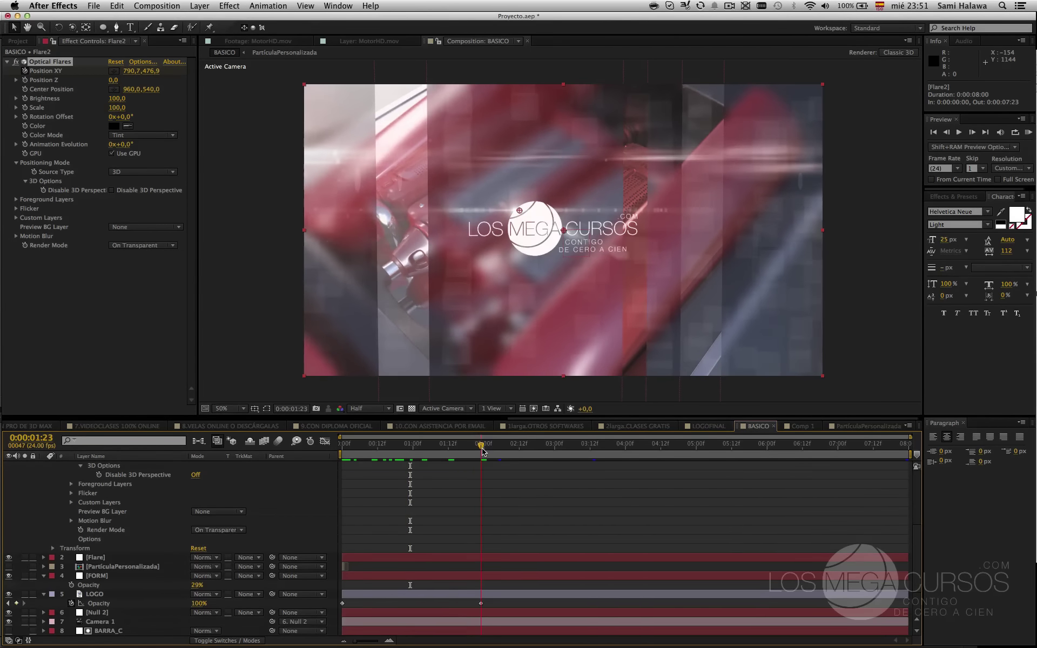
pyautogui.scroll(2, 440, 568)
pyautogui.scroll(5, 441, 568)
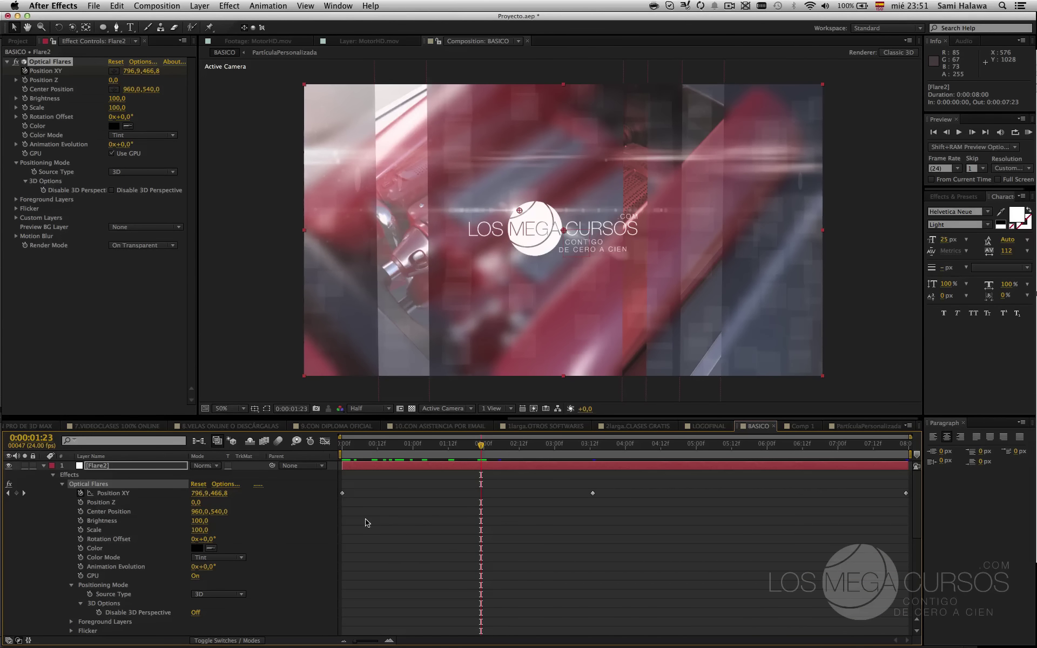
pyautogui.click(81, 521)
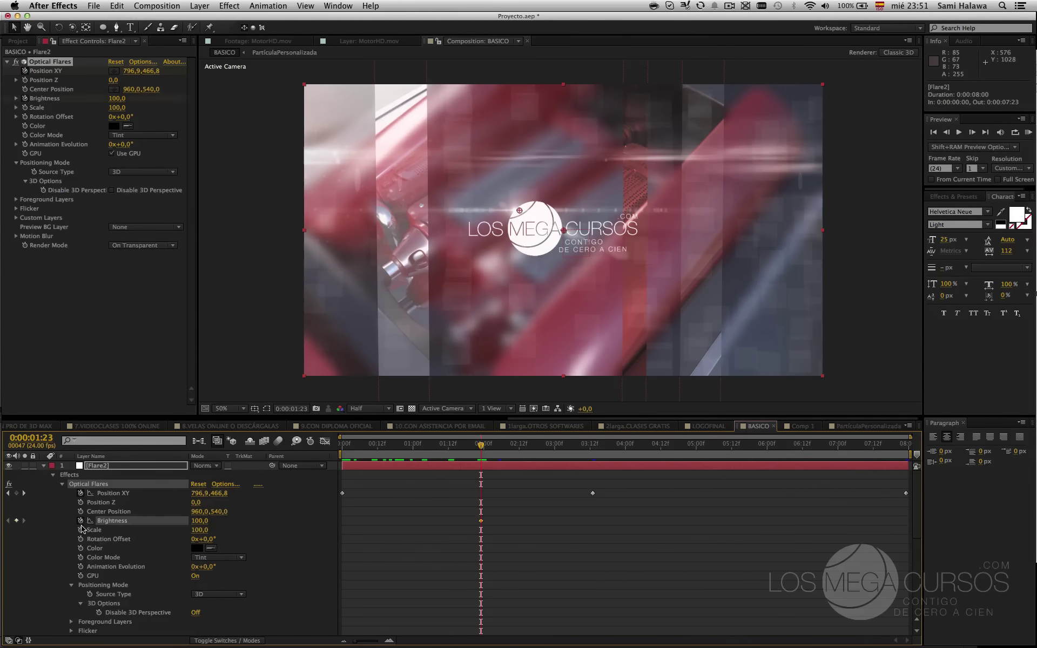
pyautogui.click(81, 530)
pyautogui.click(81, 530)
pyautogui.click(81, 530)
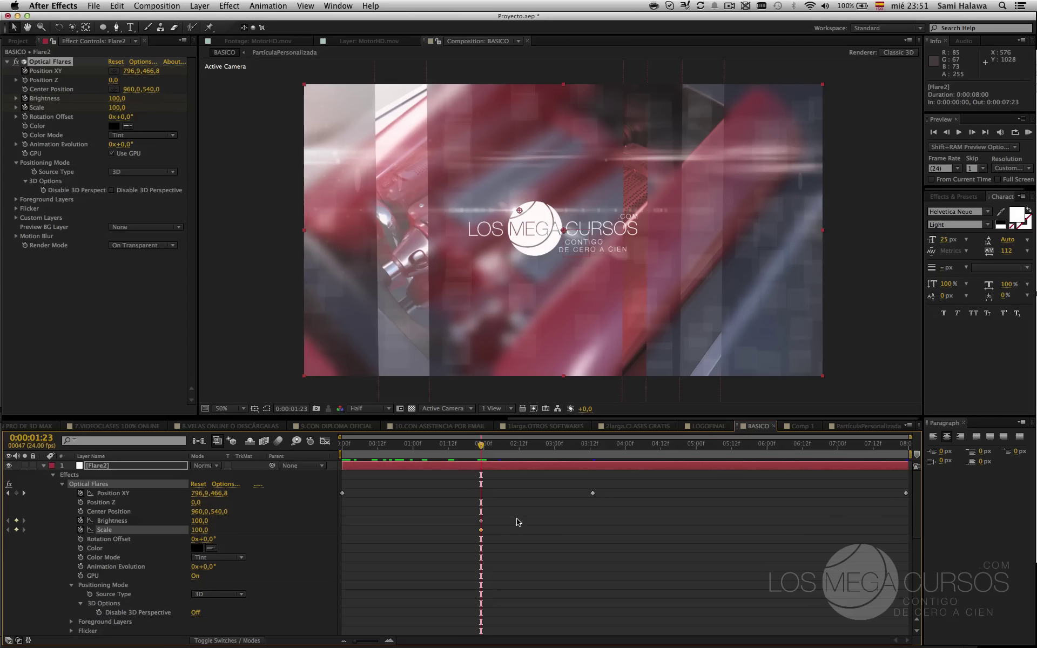
pyautogui.scroll(-5, 487, 530)
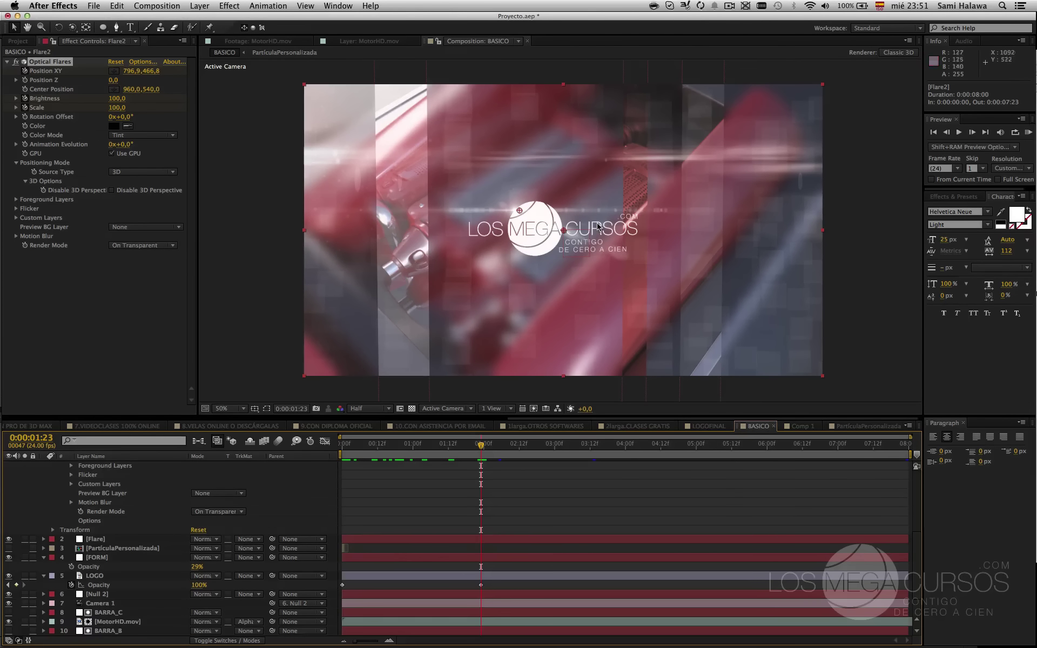
pyautogui.scroll(5, 159, 548)
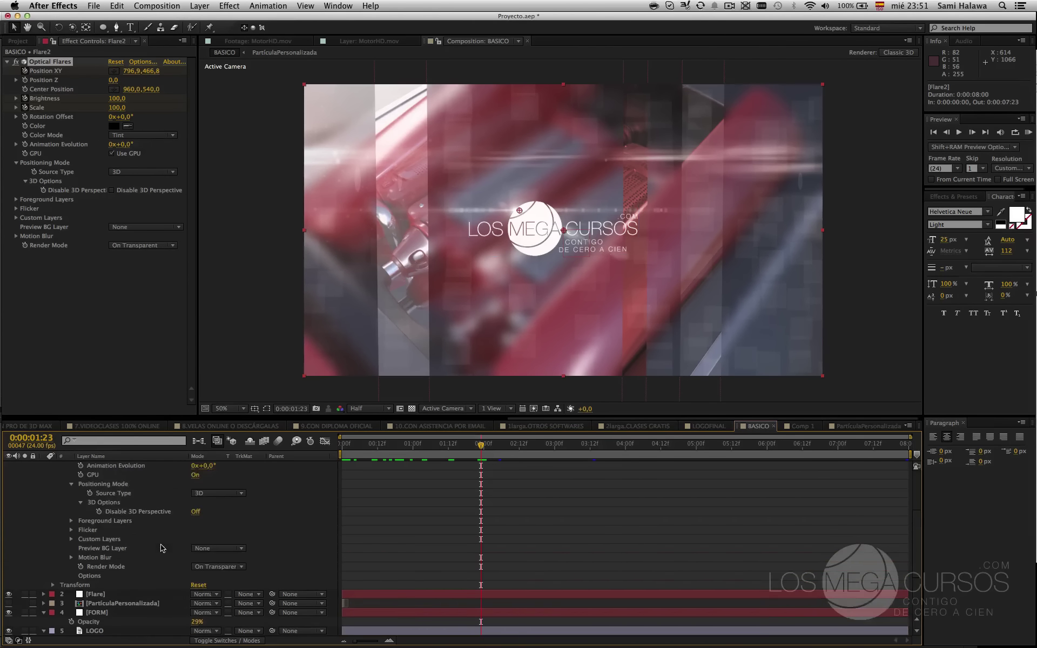
# - At 0:00:00:23, set the Scale of Flare2's Optical Flares effect to 0 and preview the growing light
pyautogui.moveTo(441, 448); pyautogui.dragTo(410, 448)
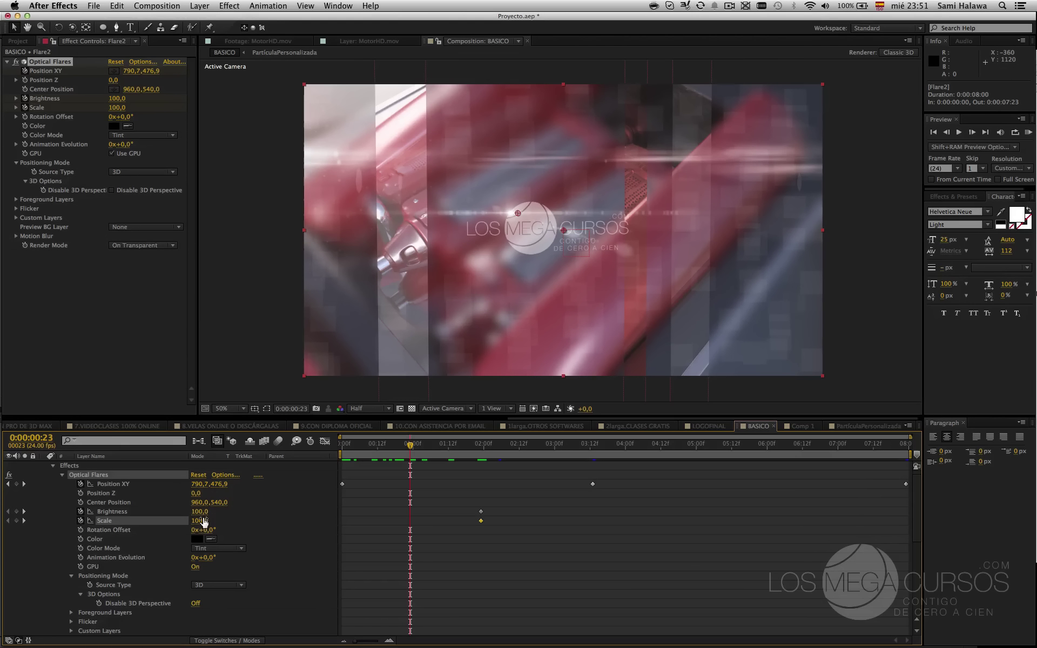
pyautogui.moveTo(200, 520); pyautogui.dragTo(190, 520)
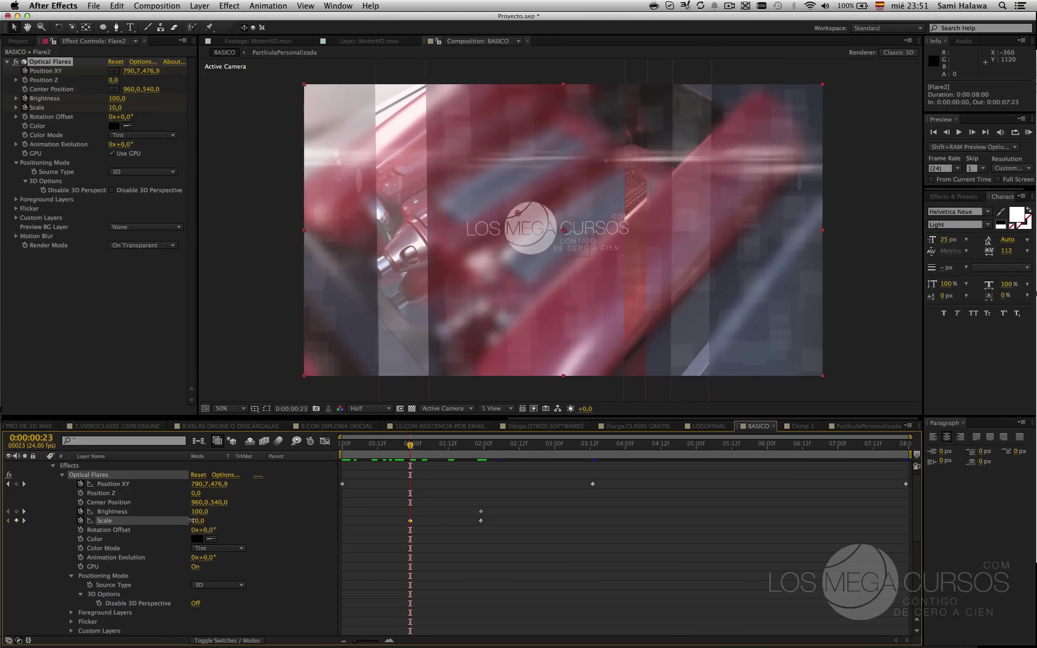
pyautogui.click(197, 521)
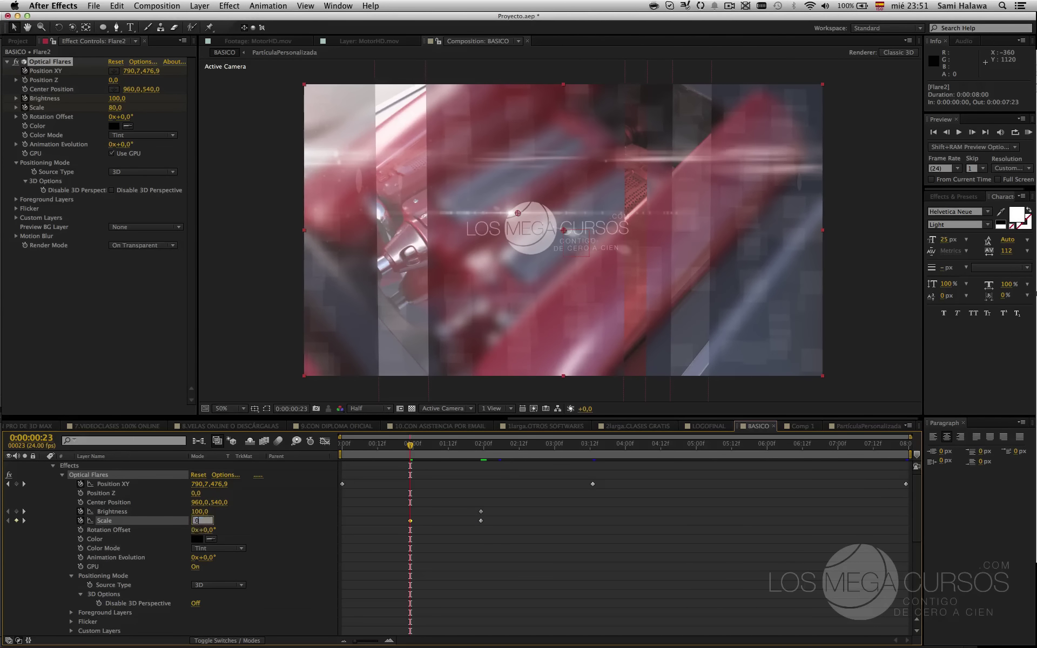
pyautogui.write('0')
pyautogui.press('Return')
pyautogui.press('space')
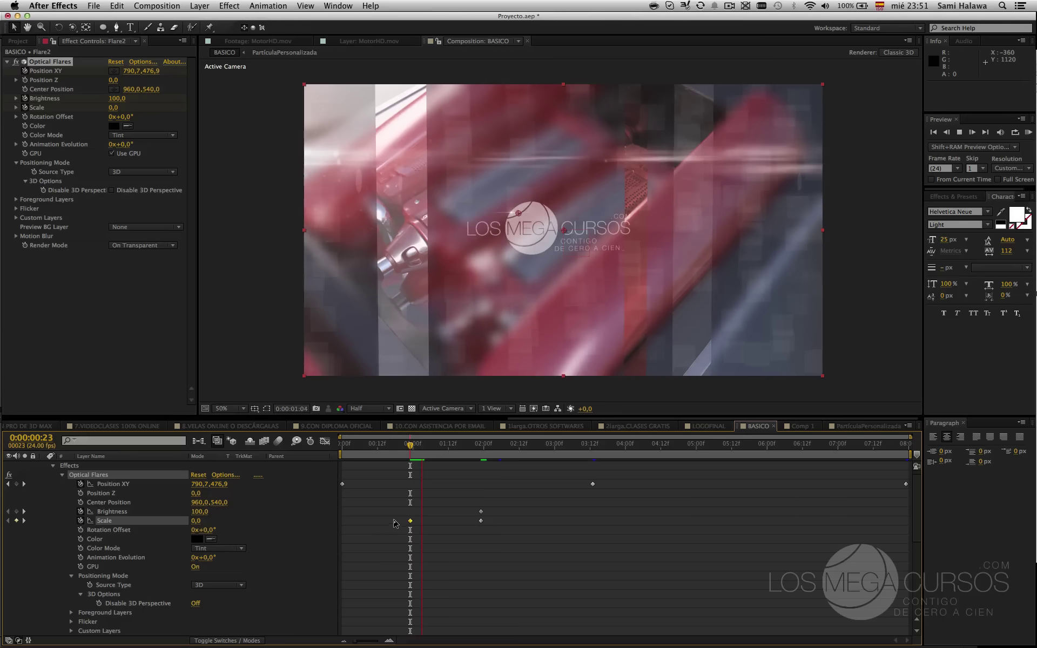
# - At 0:00:00:23, set the Brightness of Flare2's Optical Flares effect to 10 and preview the flare's appearance
pyautogui.click(417, 446)
pyautogui.moveTo(417, 446)
pyautogui.mouseDown()
pyautogui.moveTo(445, 450)
pyautogui.moveTo(410, 449)
pyautogui.mouseUp()
pyautogui.moveTo(198, 511); pyautogui.dragTo(172, 513)
pyautogui.click(434, 447)
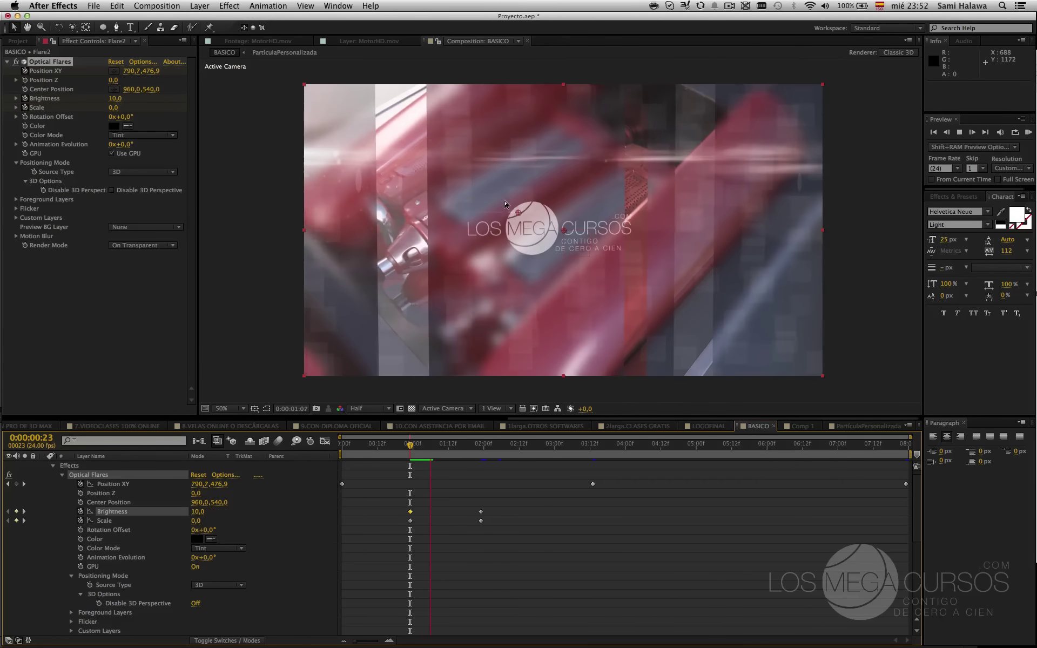
pyautogui.press('space')
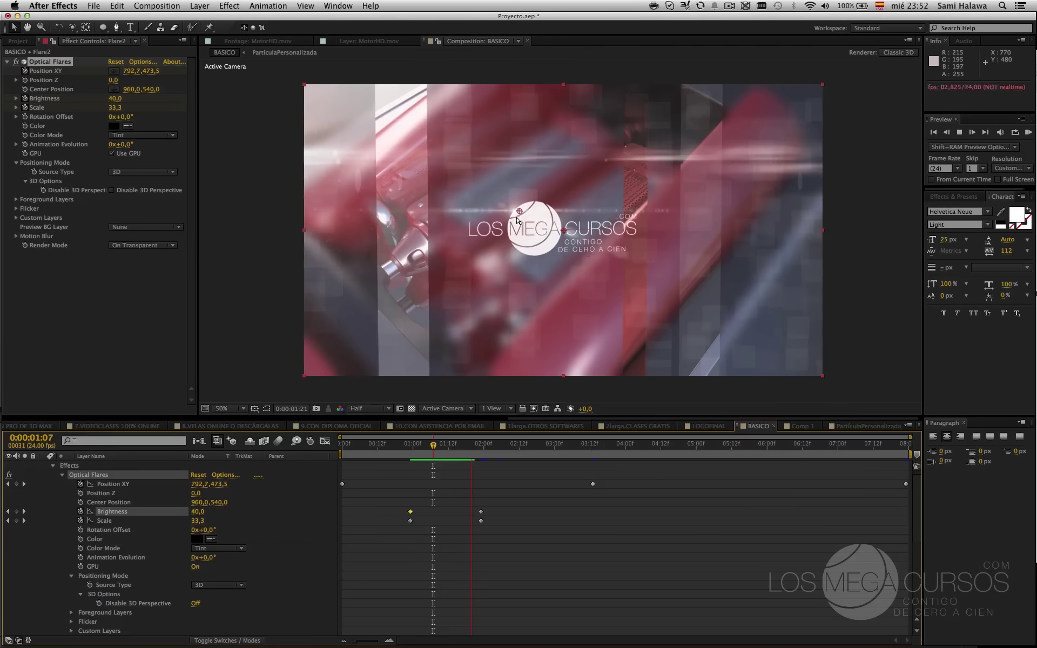
pyautogui.click(419, 446)
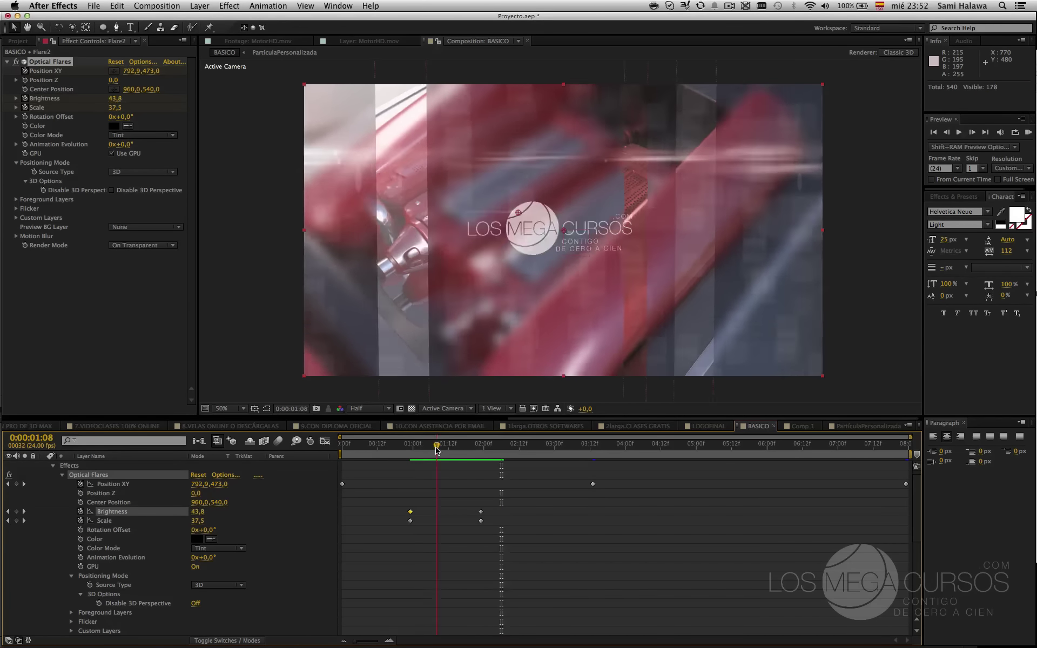
pyautogui.click(436, 446)
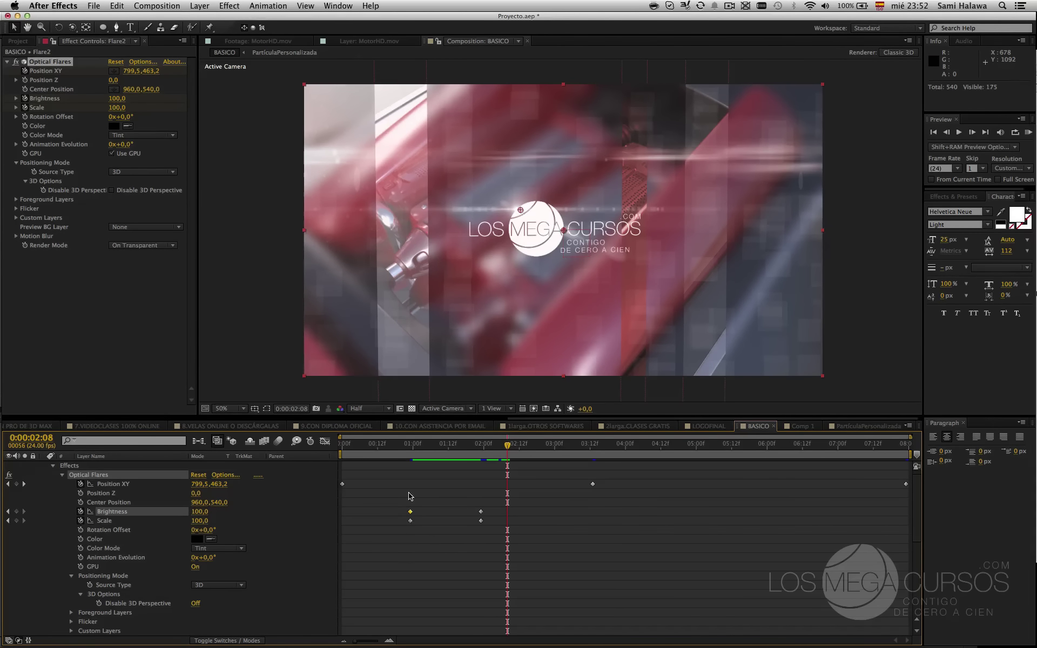
# - Try moving Flare2's starting Brightness and Scale keyframes to 0:00:00:00, and undo the move
pyautogui.moveTo(409, 493); pyautogui.dragTo(343, 523)
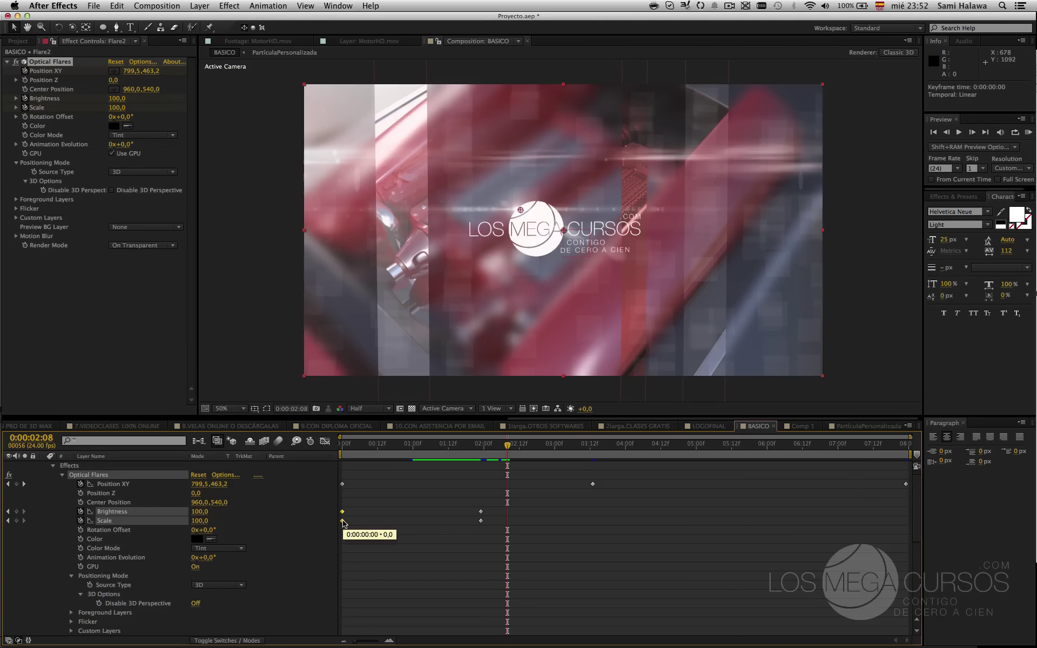
pyautogui.click(366, 446)
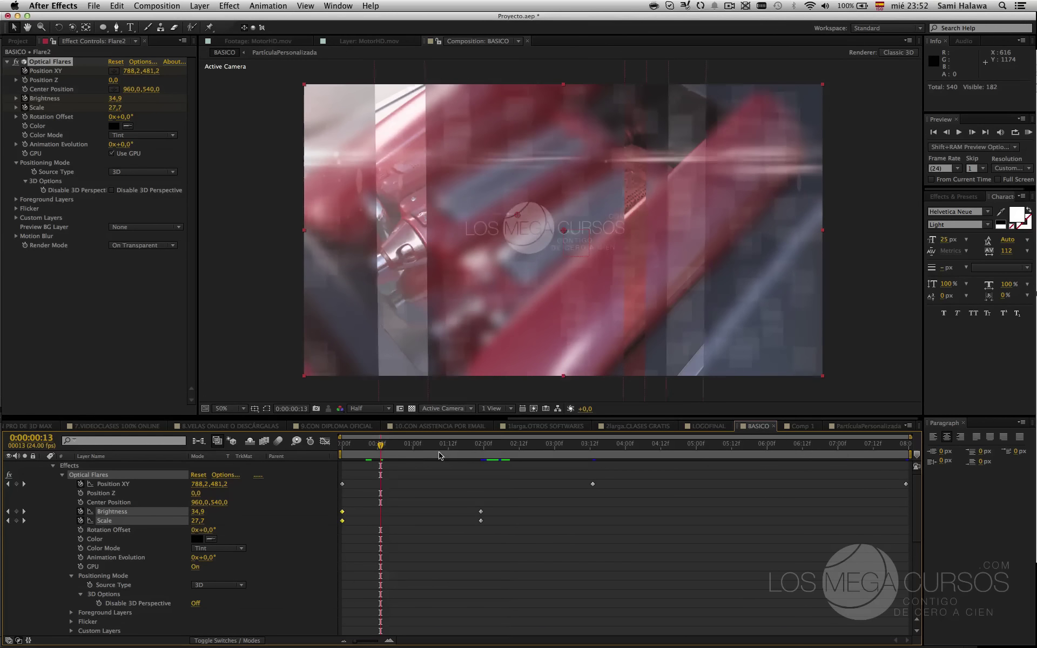
pyautogui.press('super+z')
# - Review how the Flare2 light grows on the logo between 0:00:01:00 and 0:00:02:09, and collapse the layer's properties
pyautogui.click(413, 447)
pyautogui.moveTo(413, 448); pyautogui.dragTo(475, 447)
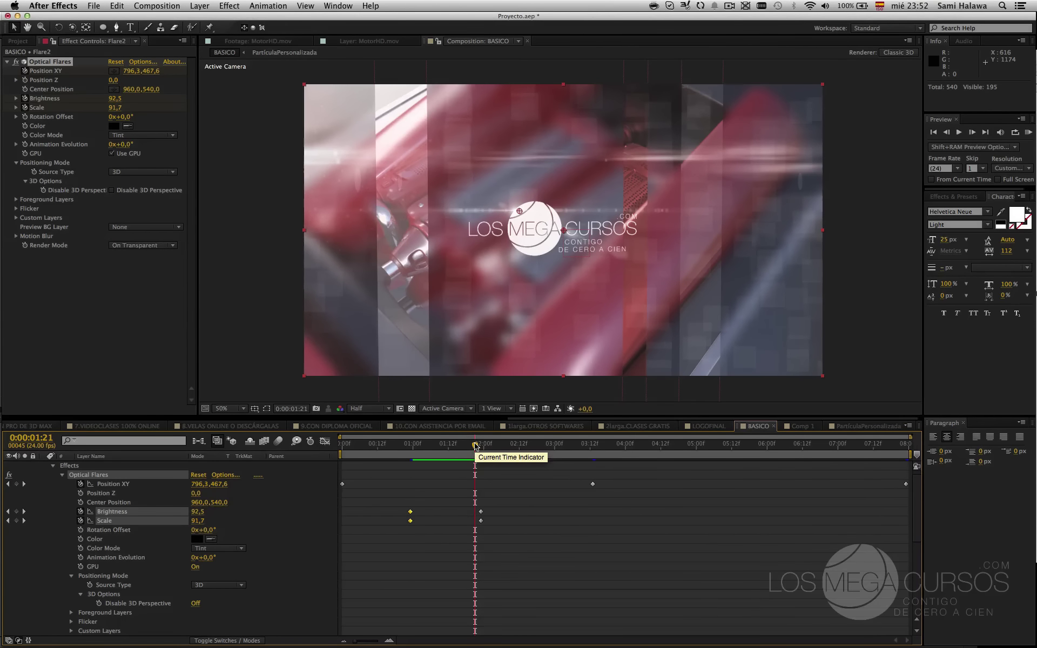
pyautogui.scroll(1, 107, 488)
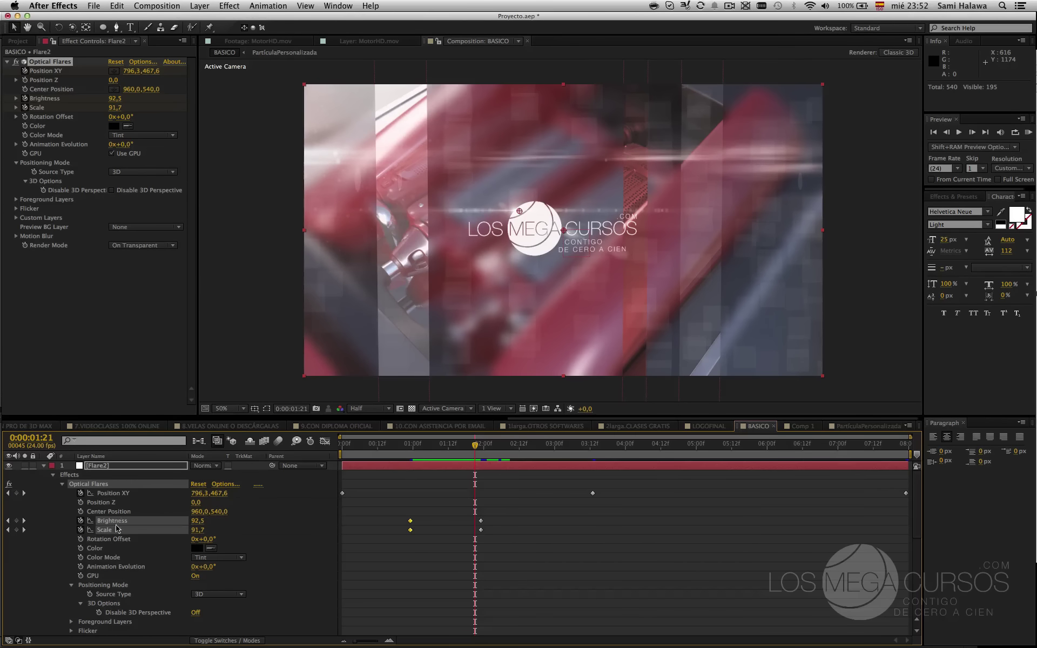
pyautogui.click(44, 466)
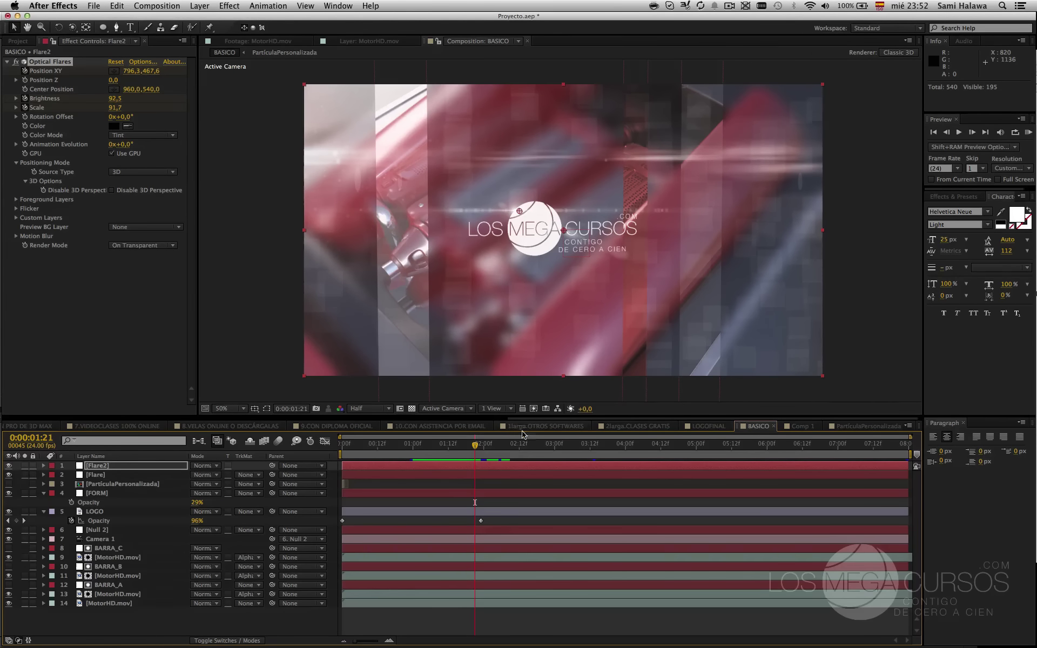
pyautogui.click(509, 457)
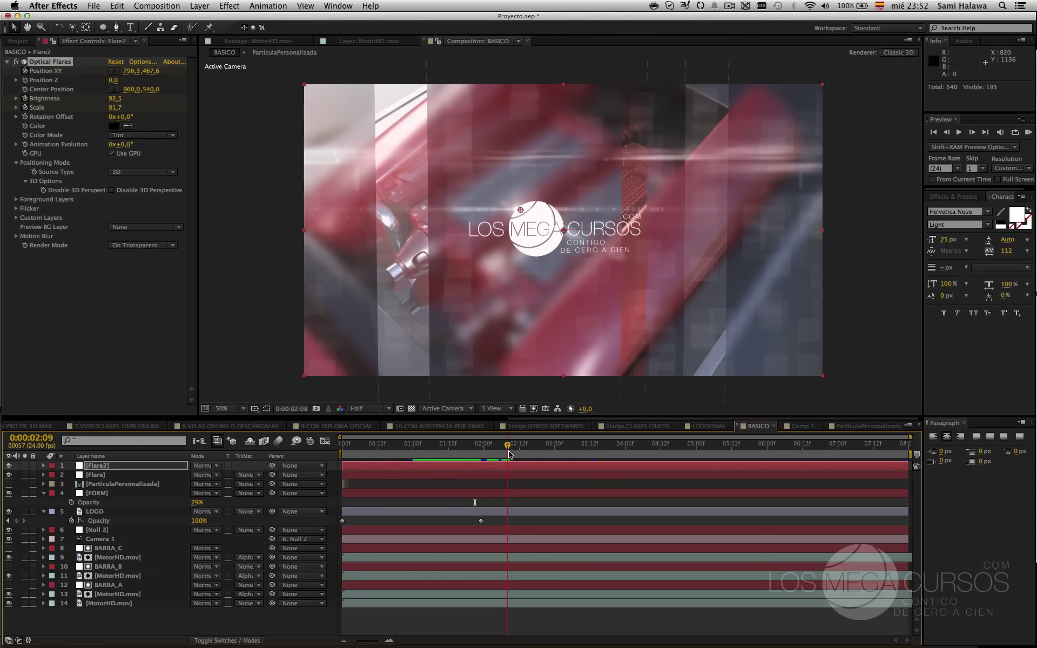
# - Open the LOGOFINAL composition, switch to Finder and preview the finished title video 5.UN TEMARIO COMPLETÍSIMO CON TODAS LAS TÉCNICAS.mov
pyautogui.click(704, 426)
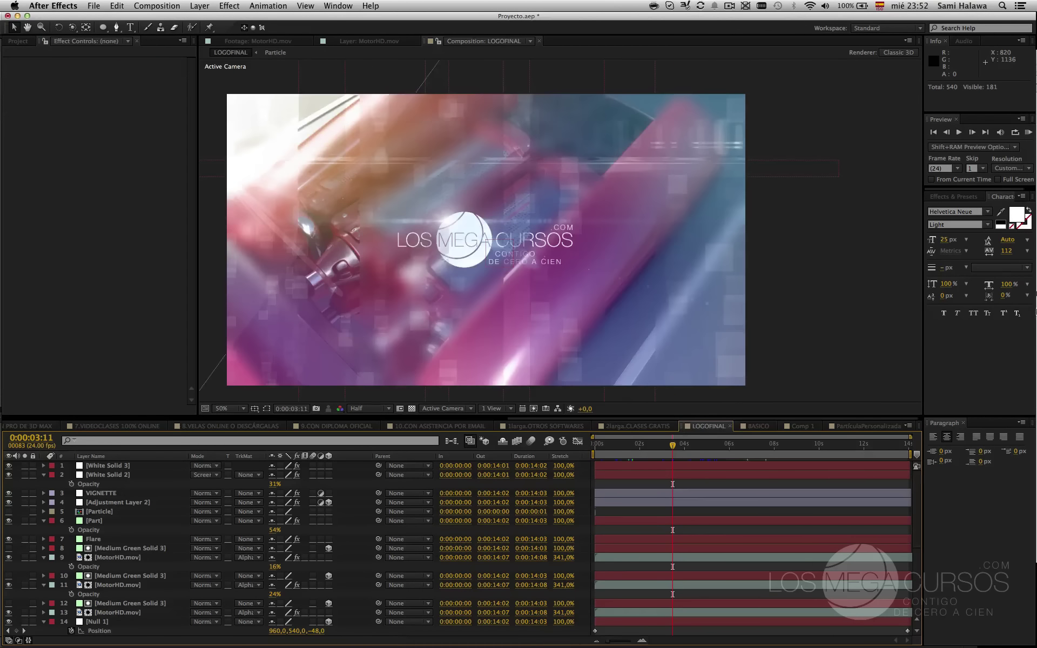
pyautogui.click(1023, 42)
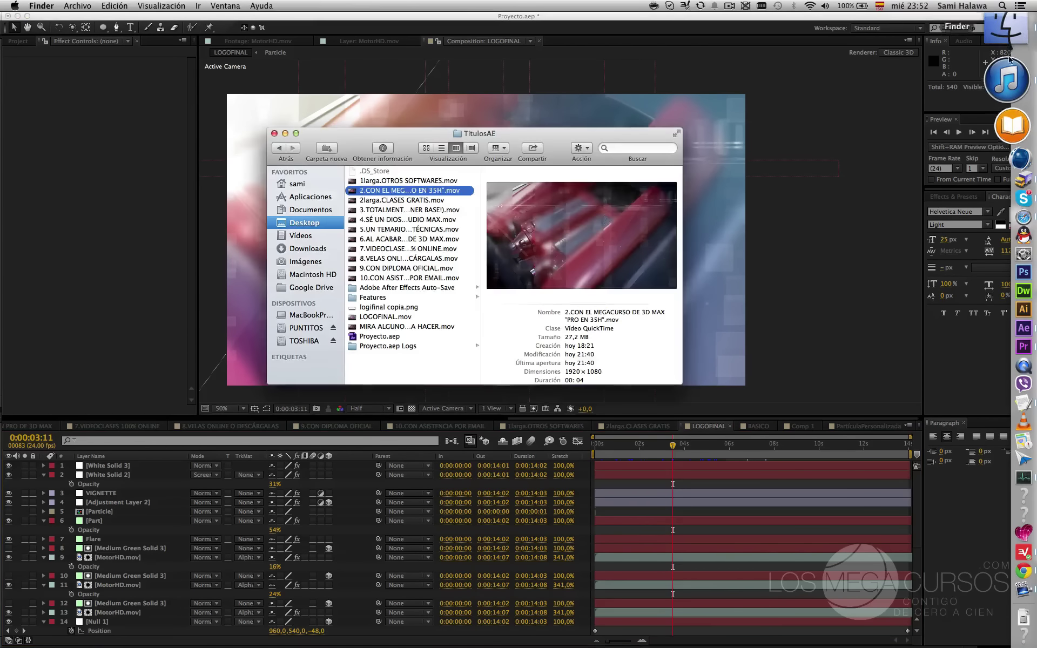
pyautogui.click(405, 229)
pyautogui.press('space')
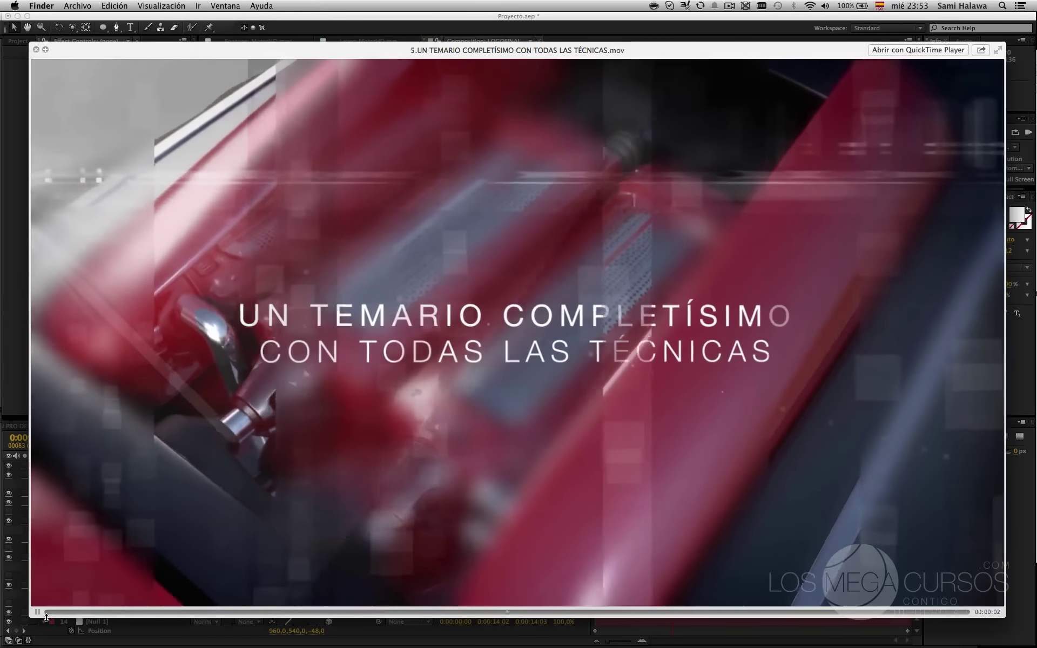
pyautogui.click(45, 615)
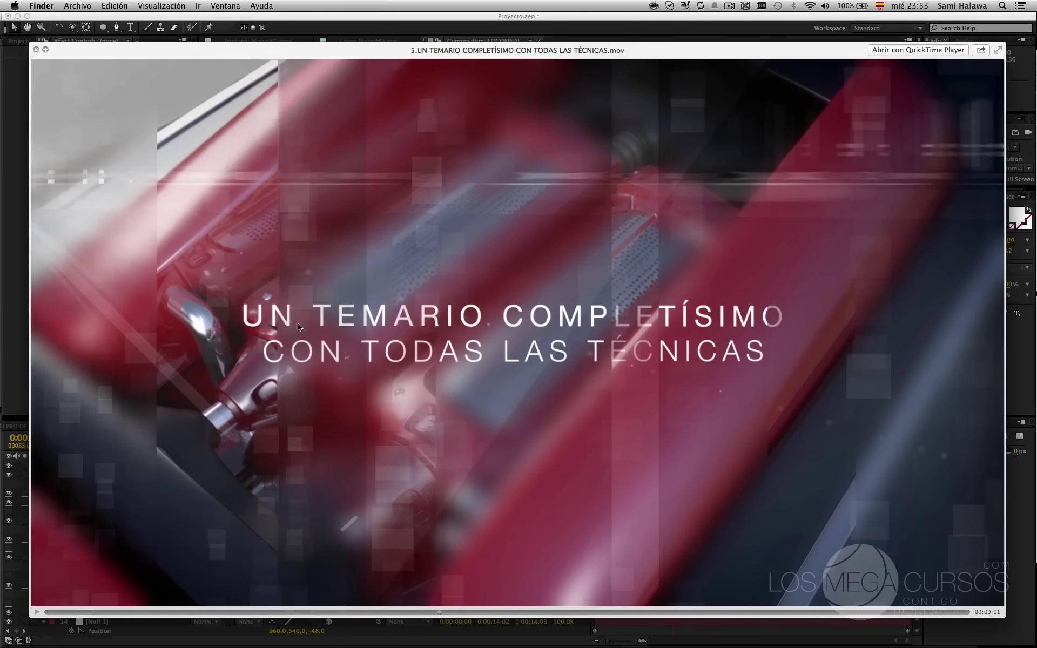
pyautogui.press('space')
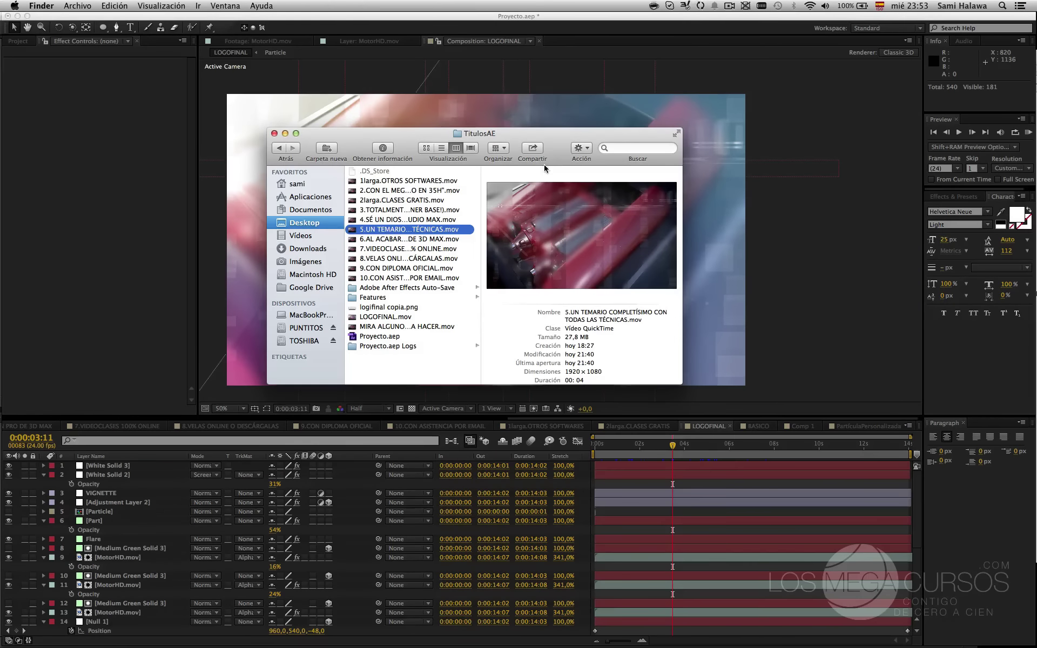
# - Preview the rendered LOGOFINAL.mov in the TitulosAE folder as a reference for its colour look
pyautogui.click(444, 315)
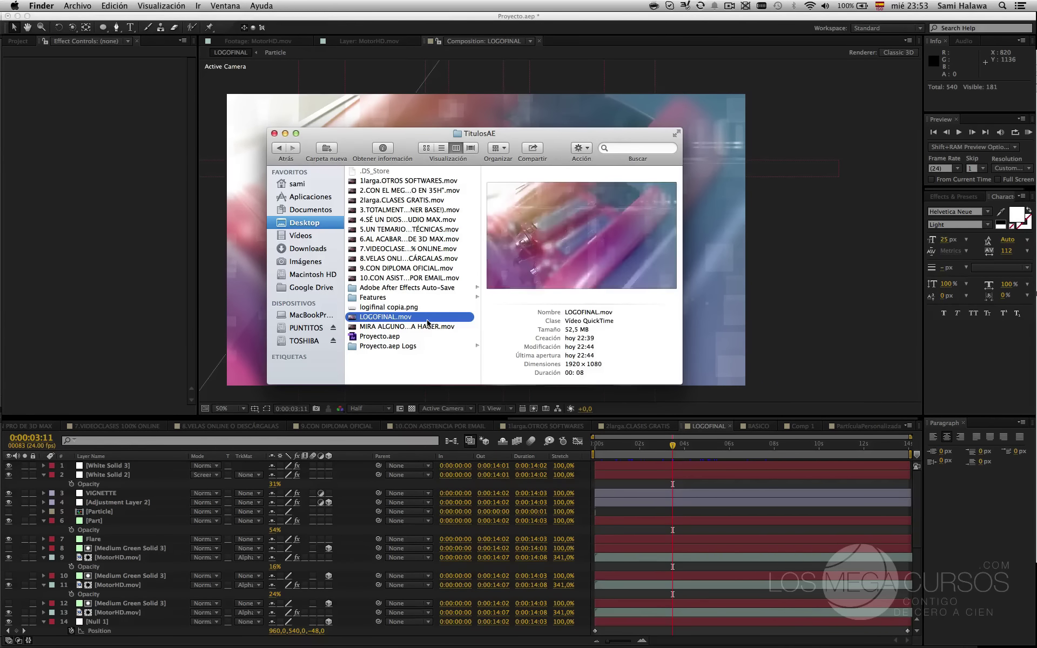
pyautogui.press('space')
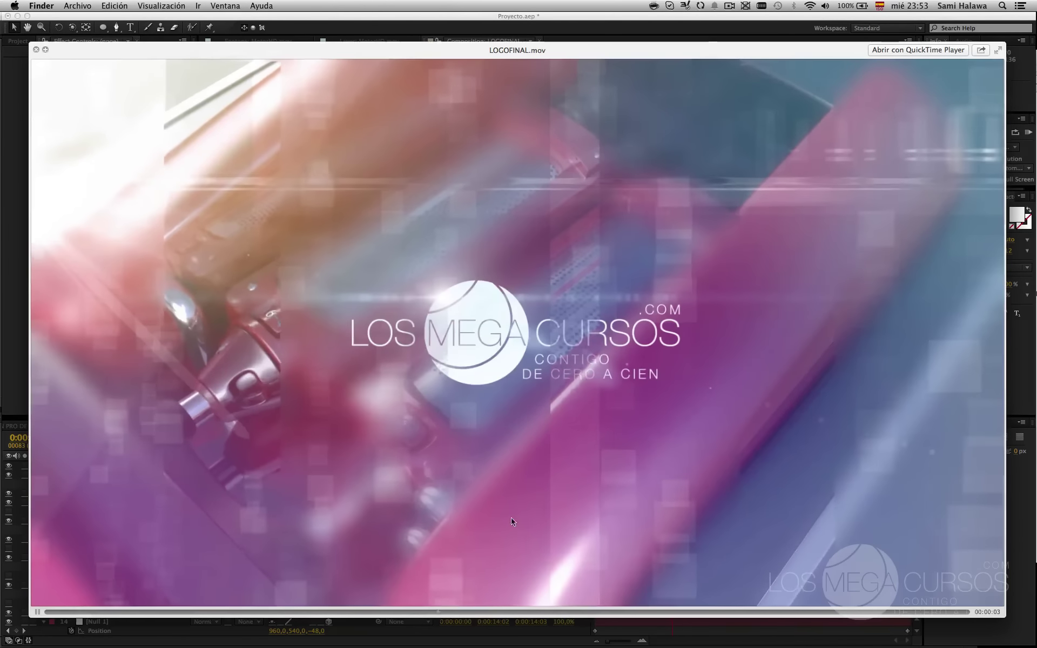
pyautogui.press('space')
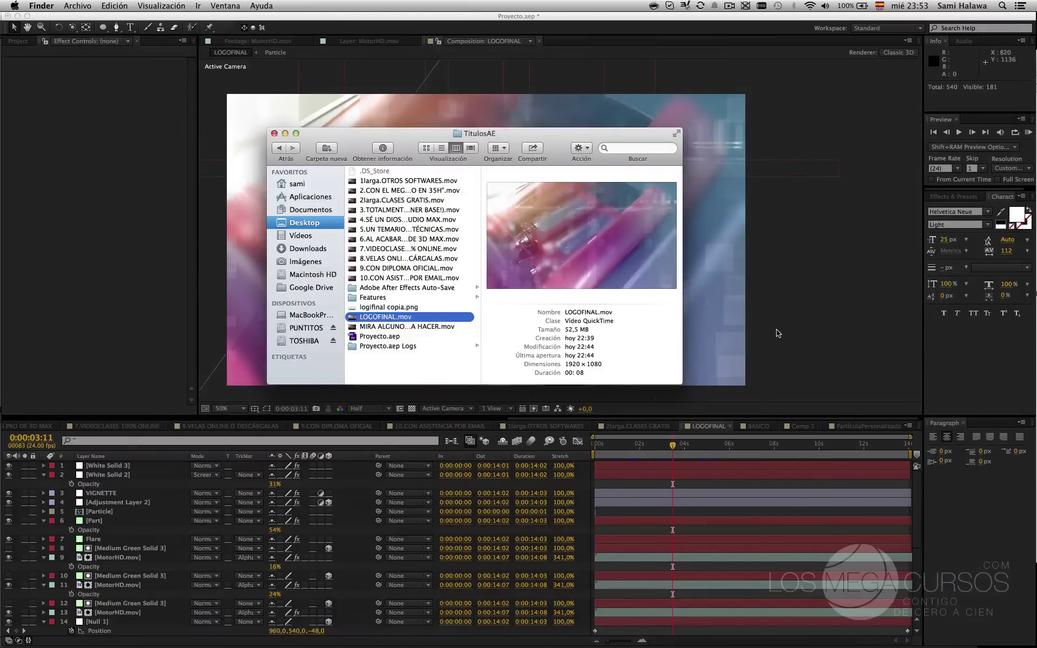
# - Switch back to After Effects and add a white 1920 × 1080 solid named Coloracion above Flare2 in BASICO
pyautogui.click(730, 369)
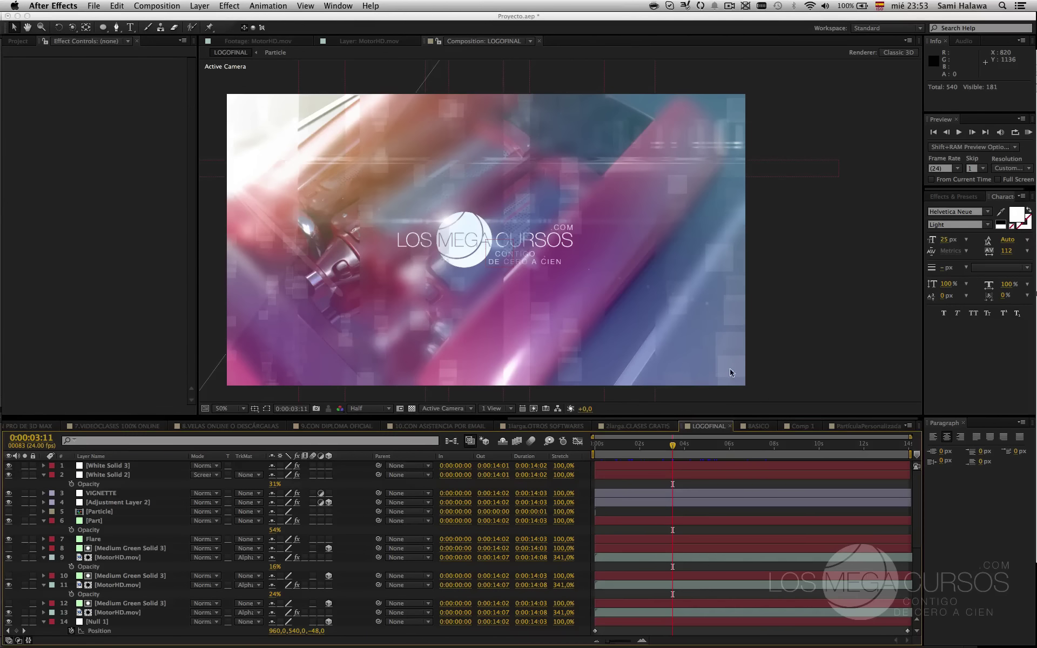
pyautogui.click(842, 426)
pyautogui.click(758, 426)
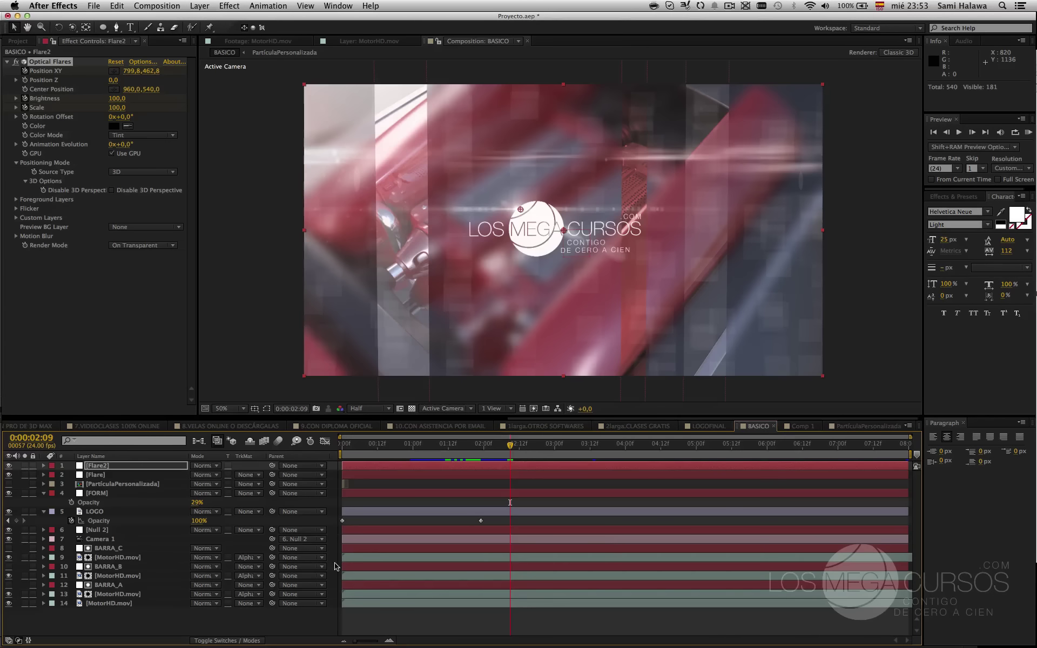
pyautogui.click(97, 466)
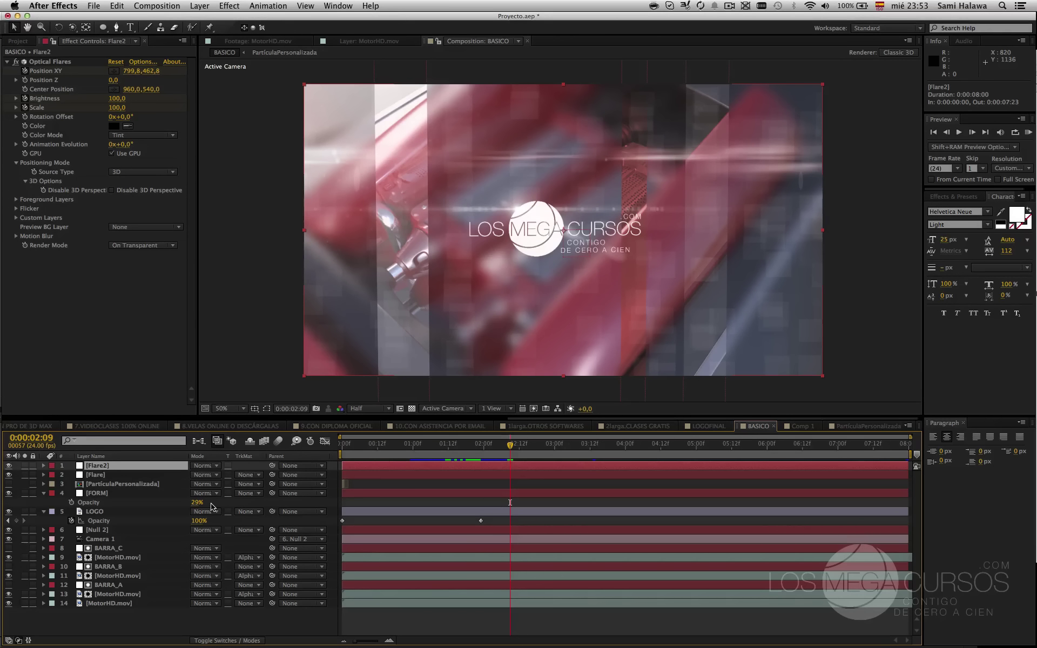
pyautogui.press('super+shift+y')
pyautogui.press('BackSpace')
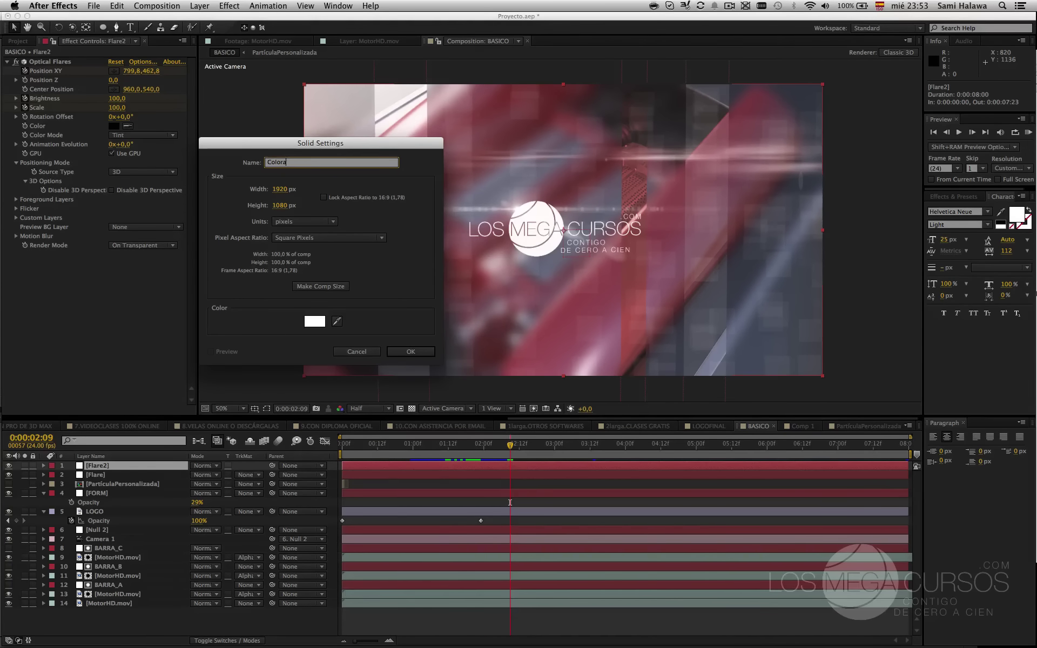
pyautogui.press('Return')
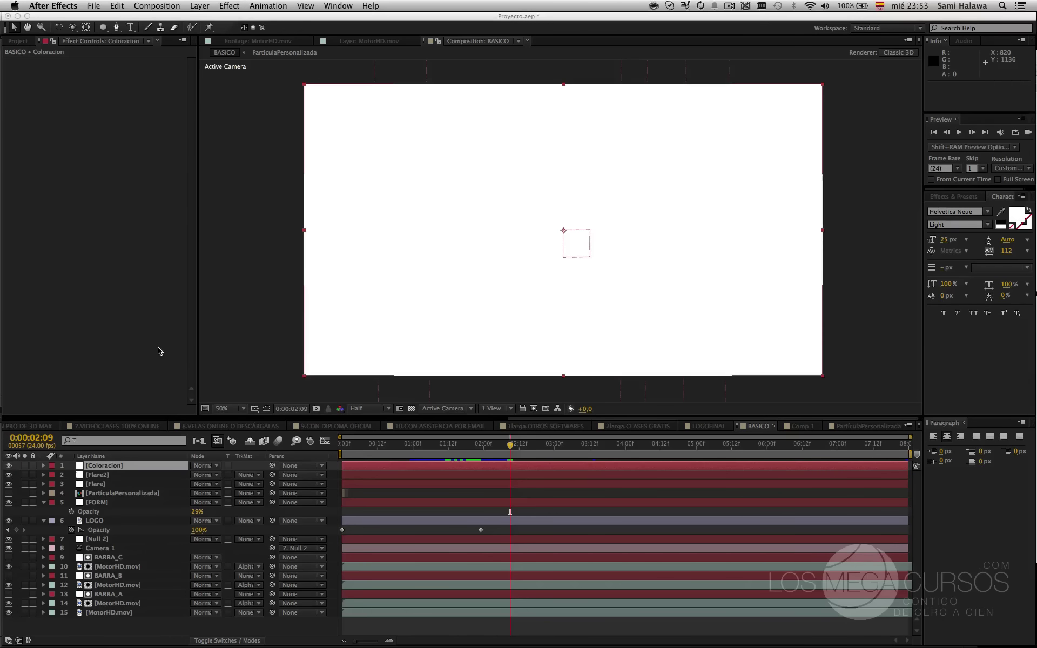
# - Apply the 4-Color Gradient effect to the Coloracion solid and set the layer's blending mode to Screen
pyautogui.rightClick(136, 182)
pyautogui.moveTo(189, 266)
pyautogui.moveTo(190, 297)
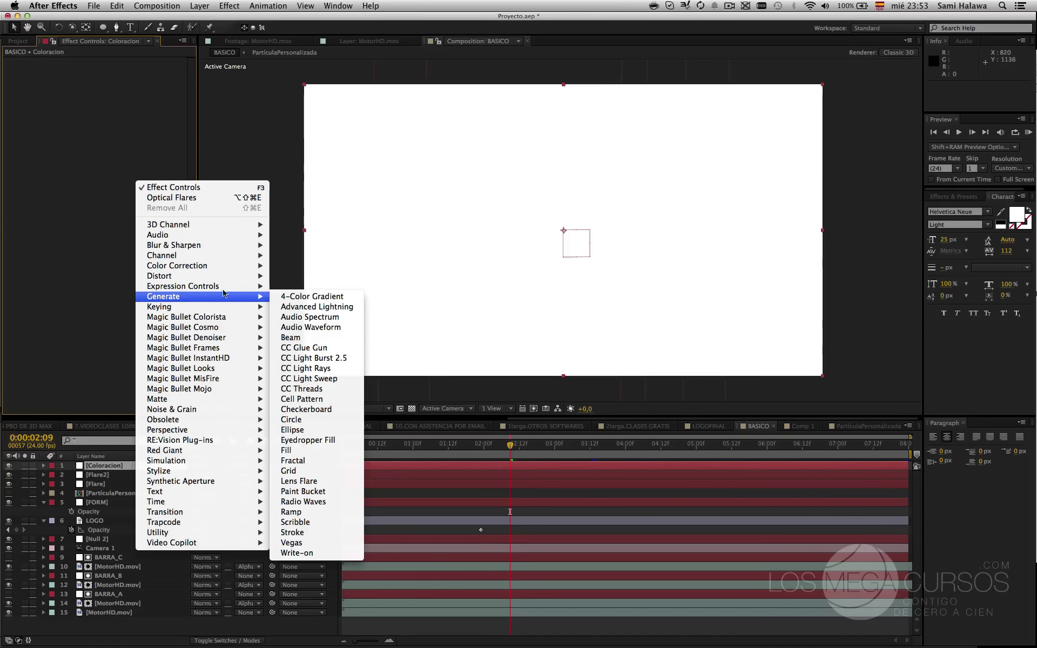
pyautogui.click(316, 296)
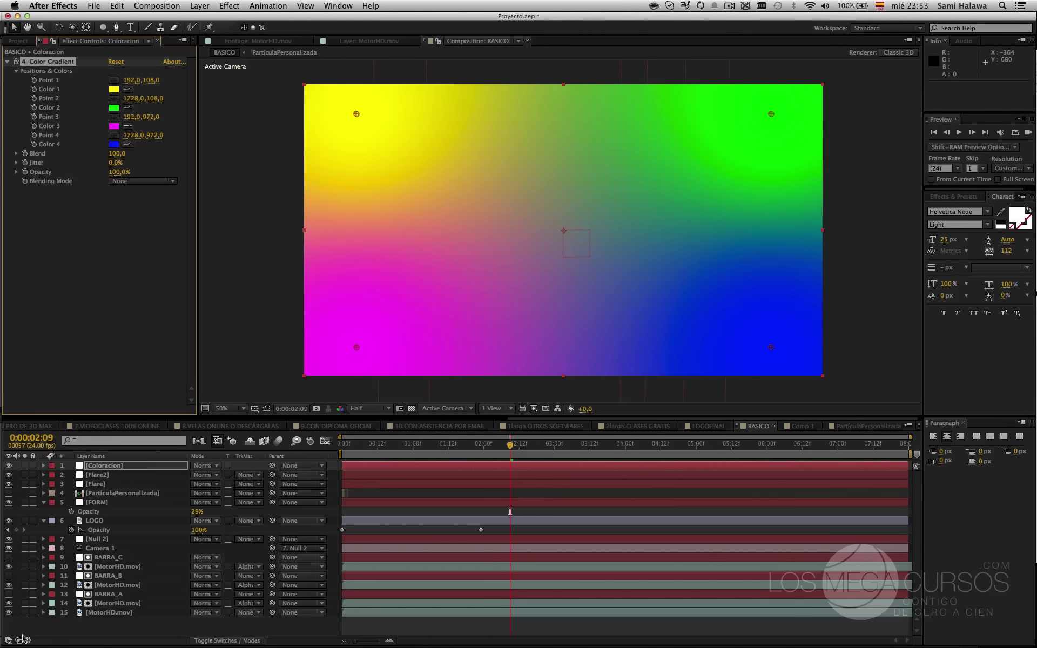
pyautogui.click(205, 466)
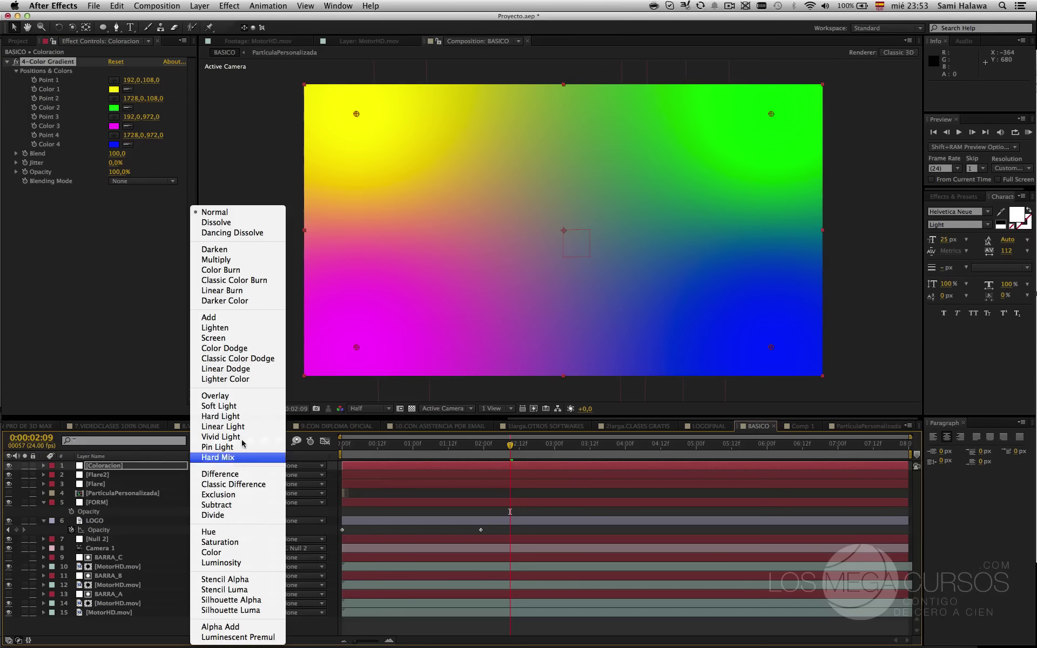
pyautogui.click(245, 338)
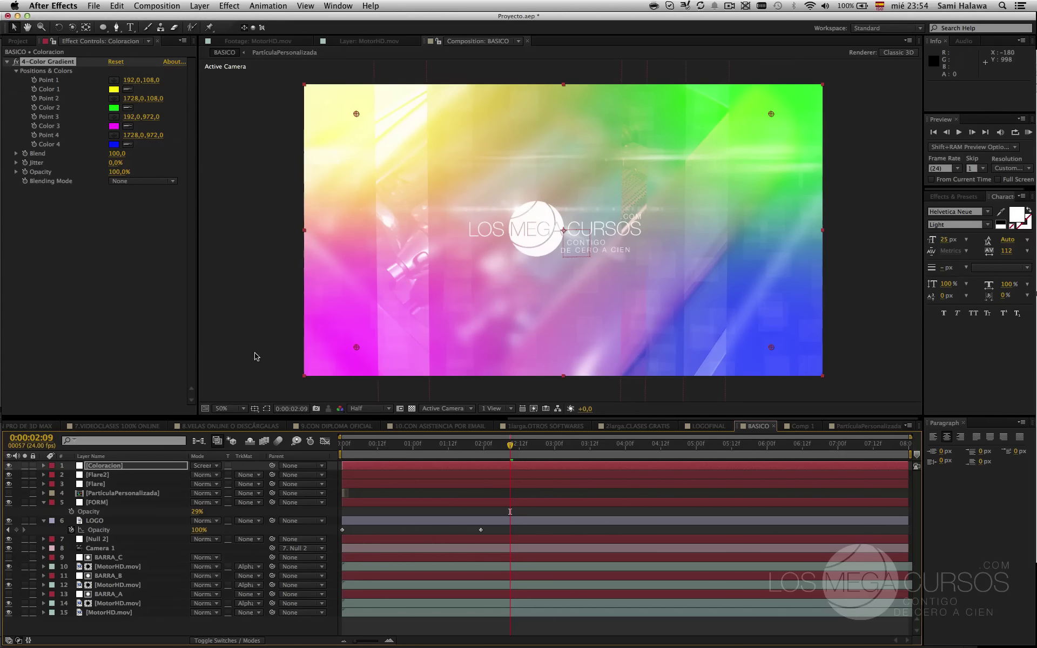
# - Lower the Coloracion layer's opacity to 30%
pyautogui.click(161, 468)
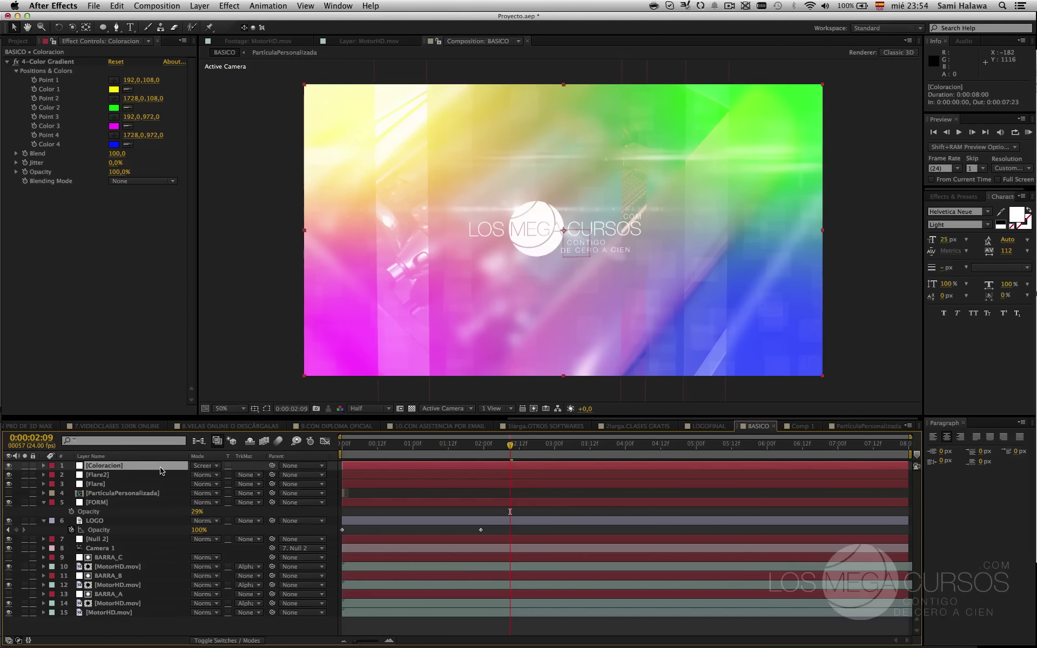
pyautogui.press('t')
pyautogui.moveTo(198, 475); pyautogui.dragTo(160, 479)
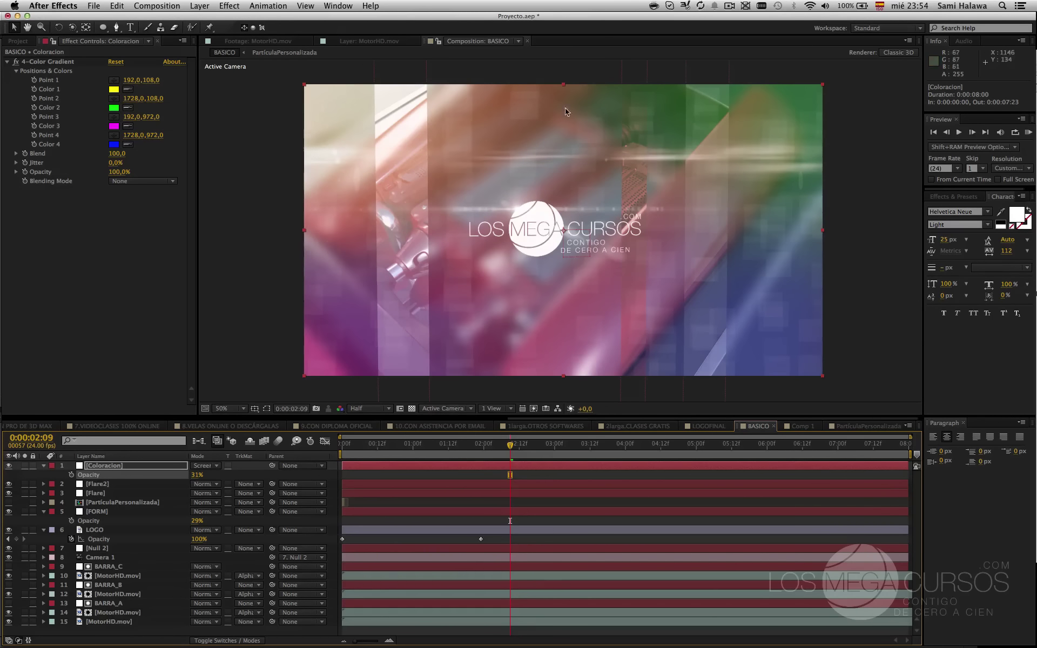
pyautogui.moveTo(195, 475); pyautogui.dragTo(145, 481)
# - Change the gradient's Color 2 to cyan (00FFF9)
pyautogui.click(113, 108)
pyautogui.click(279, 427)
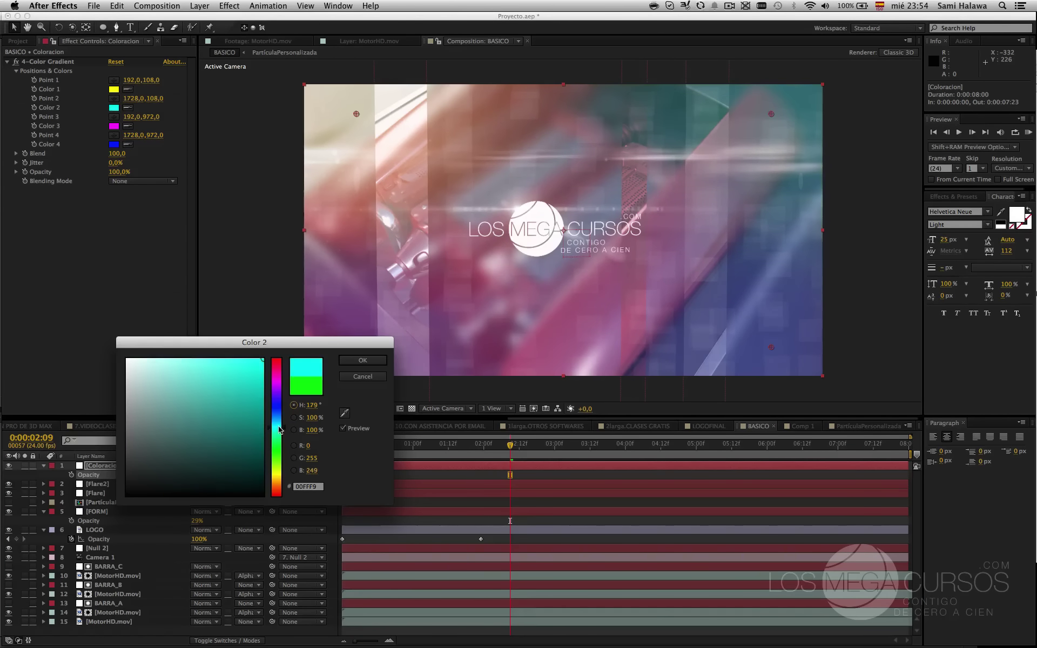
pyautogui.click(363, 361)
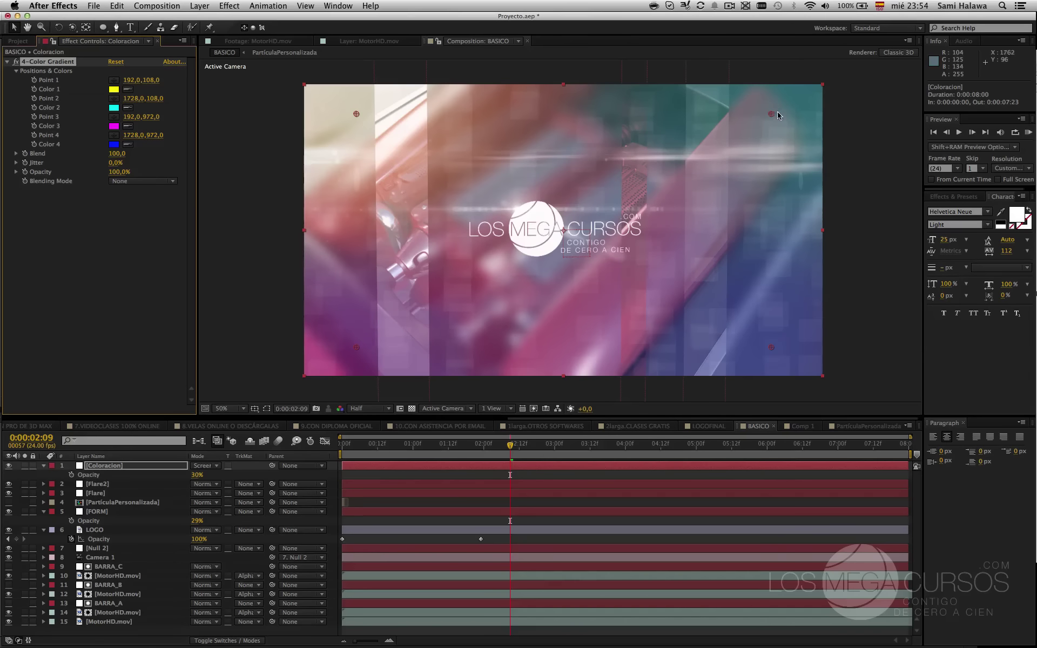
# - Solo Coloracion while moving gradient Point 1 to 1252, 560 and Point 2 to 672, 272, unsolo it, and check the colouring at 0:00:05:12
pyautogui.moveTo(773, 113); pyautogui.dragTo(595, 161)
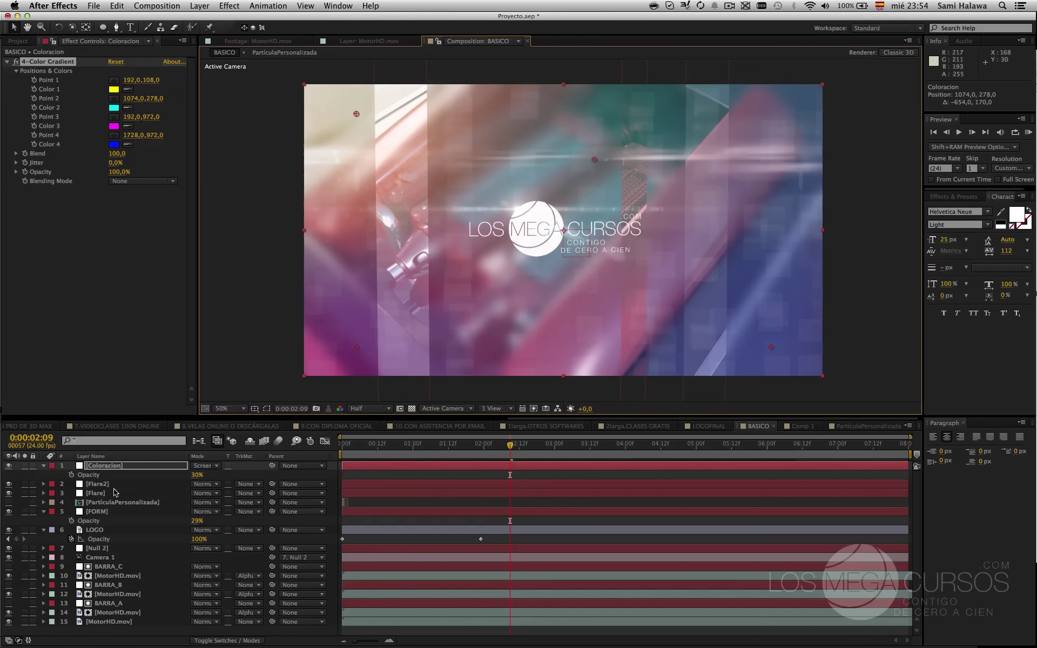
pyautogui.click(24, 466)
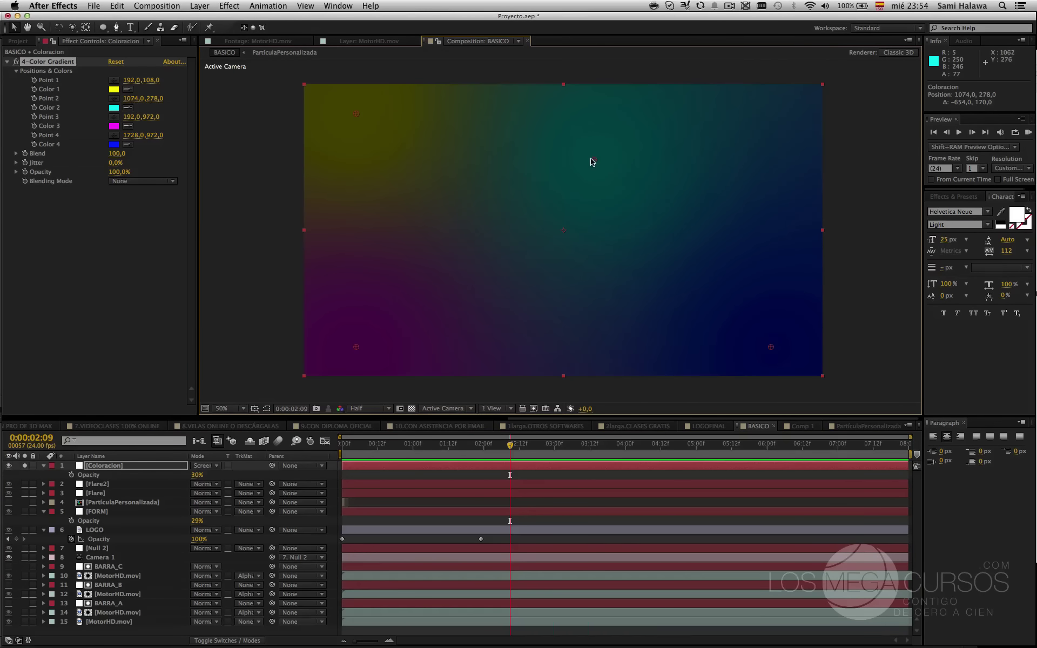
pyautogui.moveTo(593, 160); pyautogui.dragTo(573, 182)
pyautogui.moveTo(356, 114); pyautogui.dragTo(643, 236)
pyautogui.moveTo(573, 182); pyautogui.dragTo(486, 158)
pyautogui.click(24, 466)
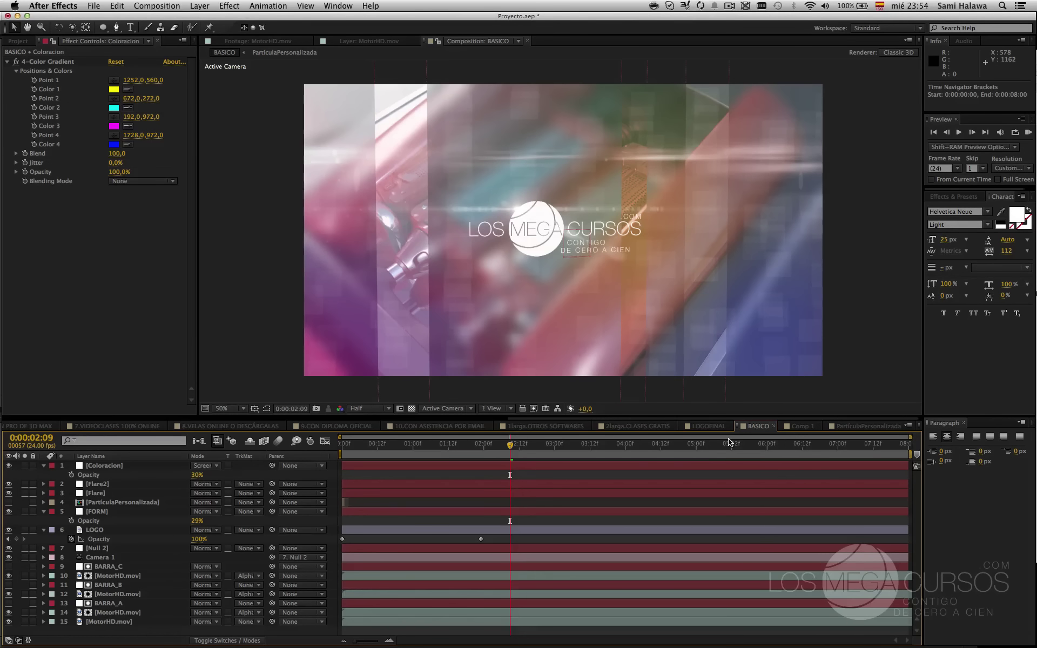
pyautogui.moveTo(728, 447); pyautogui.dragTo(731, 447)
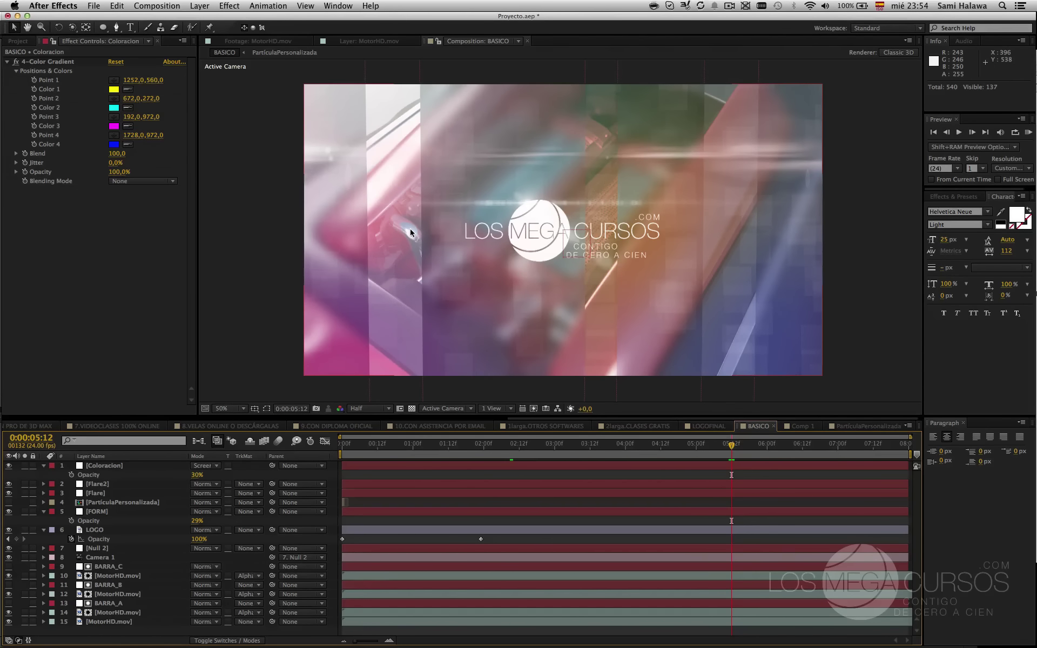
# - Compare with the LOGOFINAL composition, and examine 2larga.CLASES GRATIS with its VIGNETTE layer hidden and shown
pyautogui.click(724, 427)
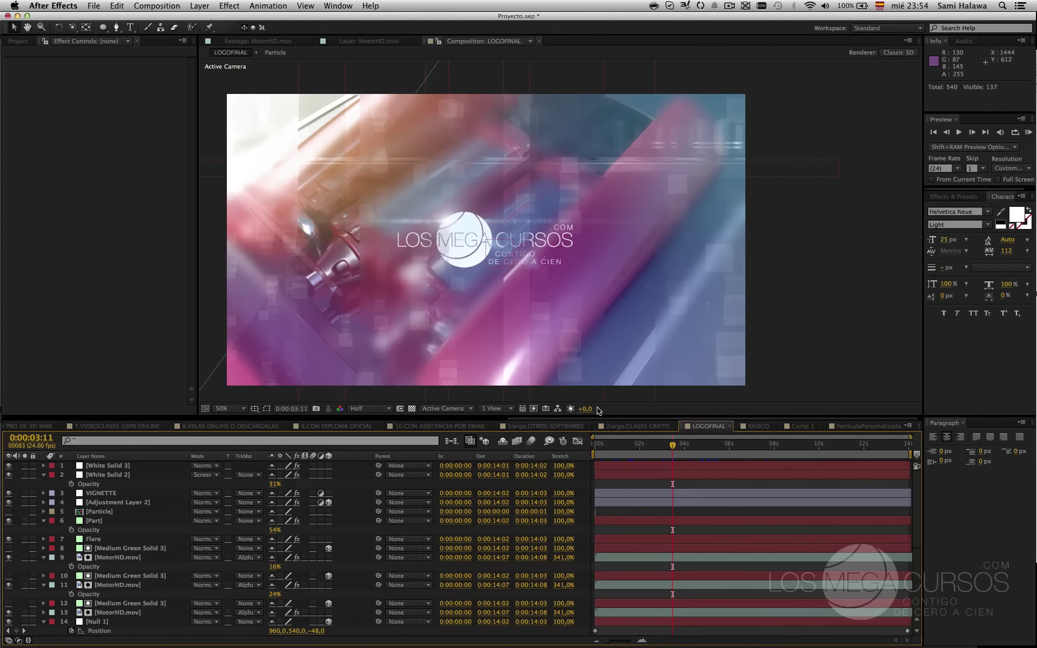
pyautogui.click(615, 427)
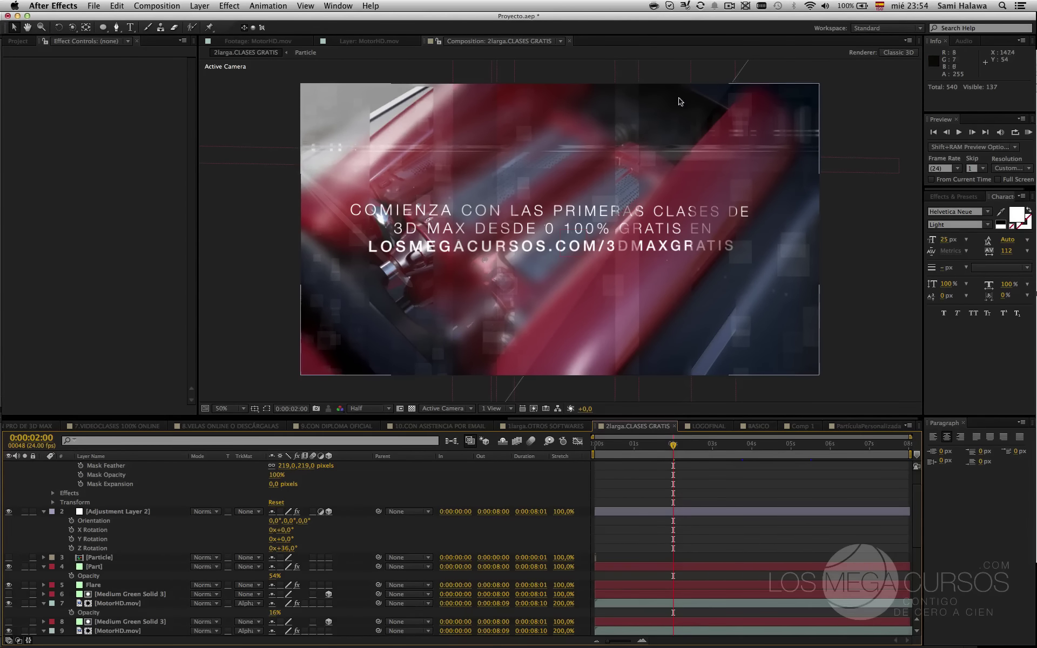
pyautogui.scroll(2, 68, 475)
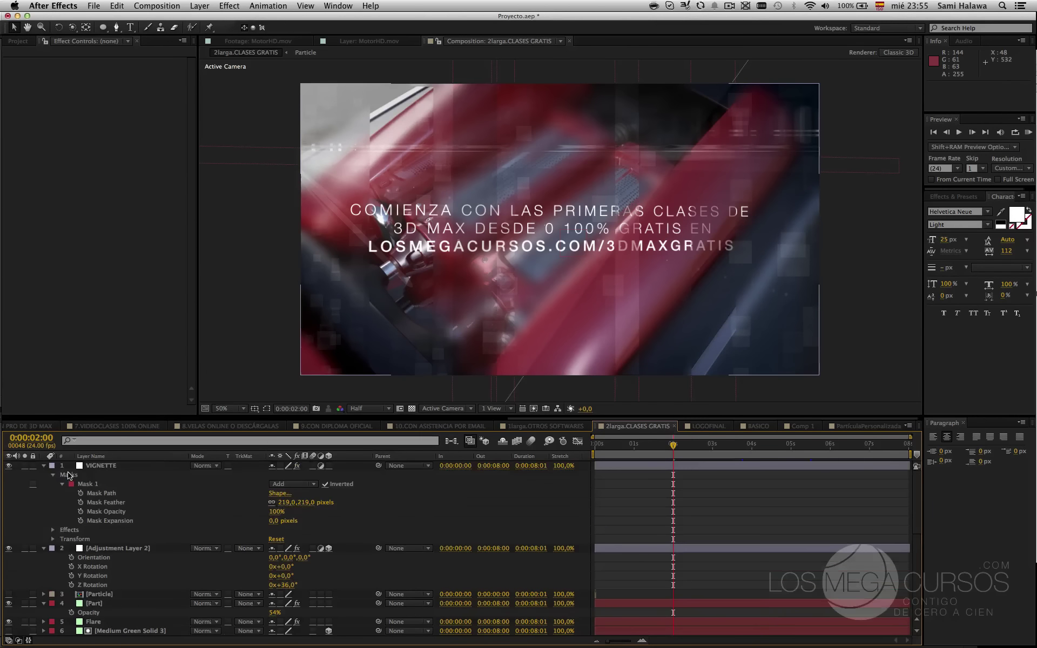
pyautogui.click(8, 467)
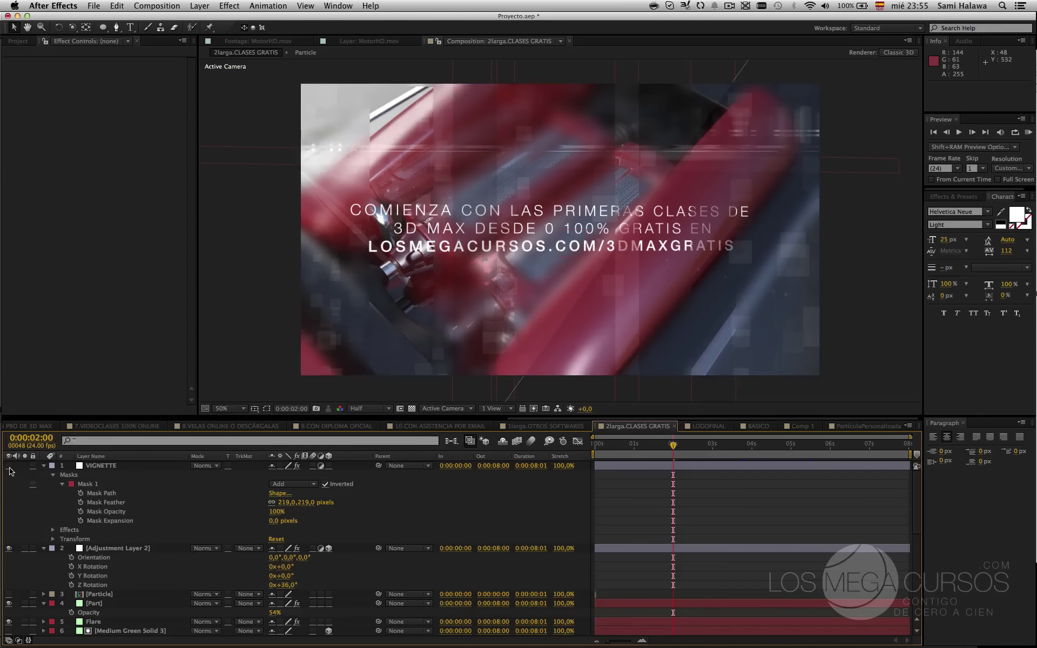
pyautogui.click(8, 467)
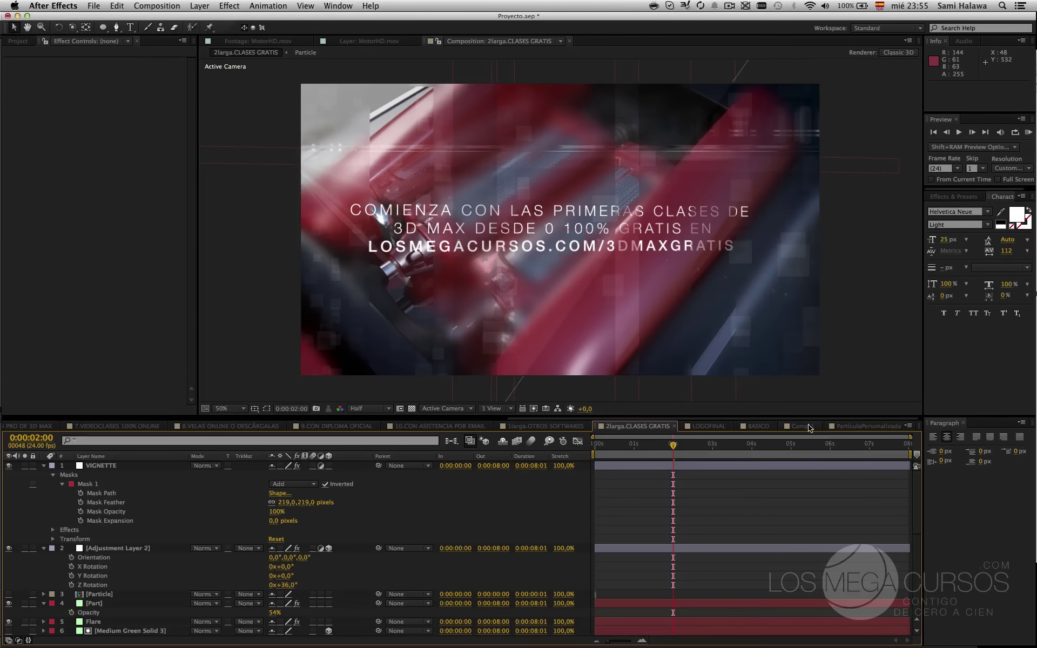
# - Return to the BASICO composition and add an adjustment layer above Coloracion
pyautogui.click(772, 425)
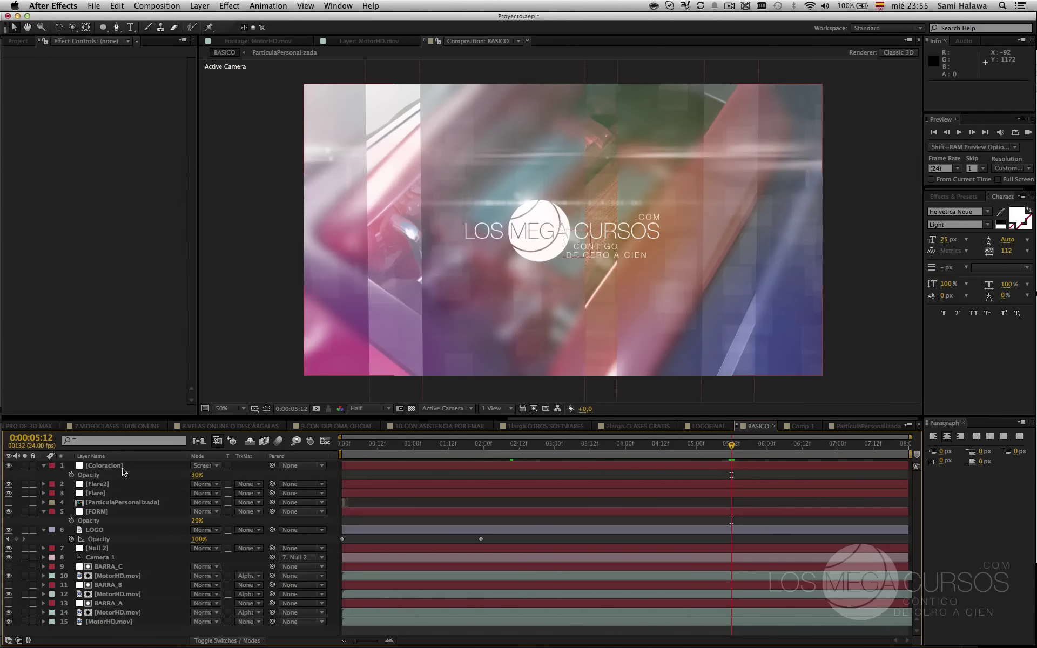
pyautogui.click(104, 465)
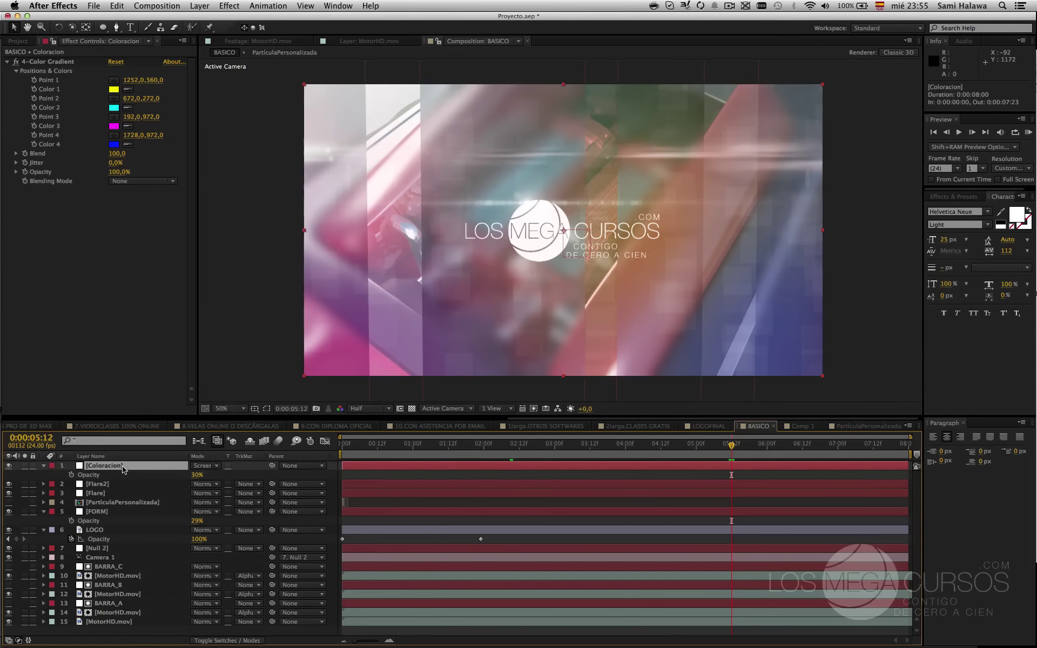
pyautogui.press('super+alt+y')
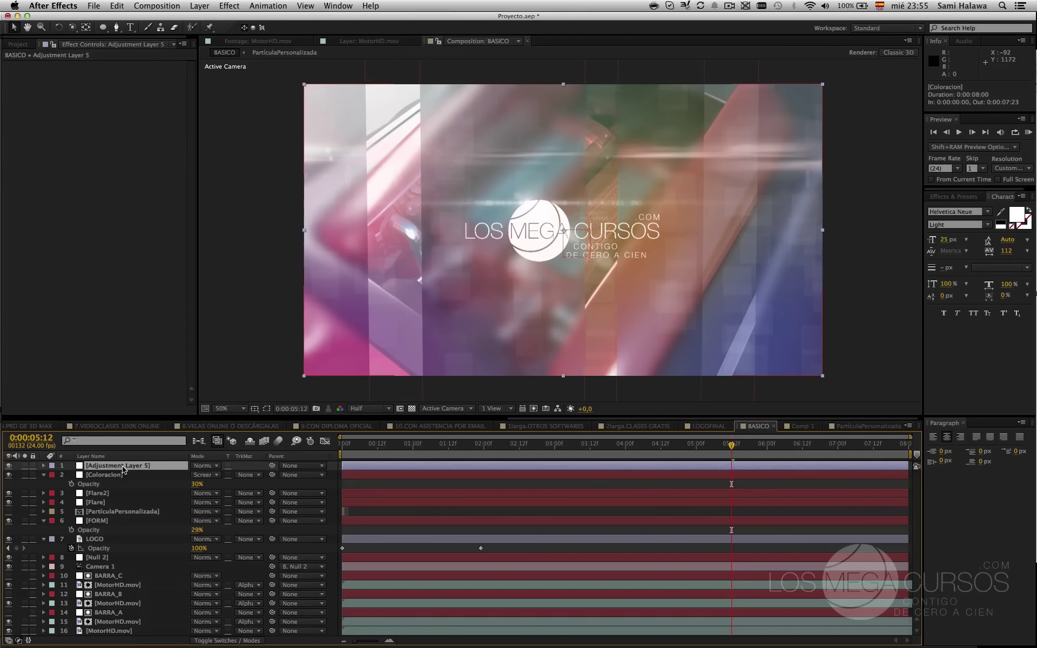
pyautogui.click(199, 6)
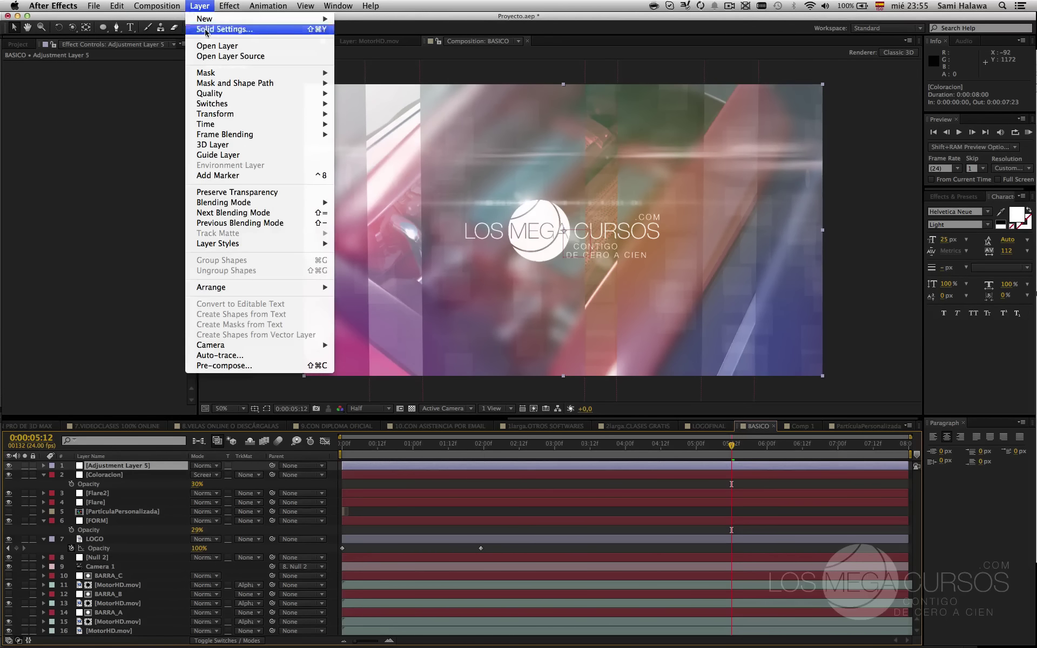
pyautogui.click(96, 279)
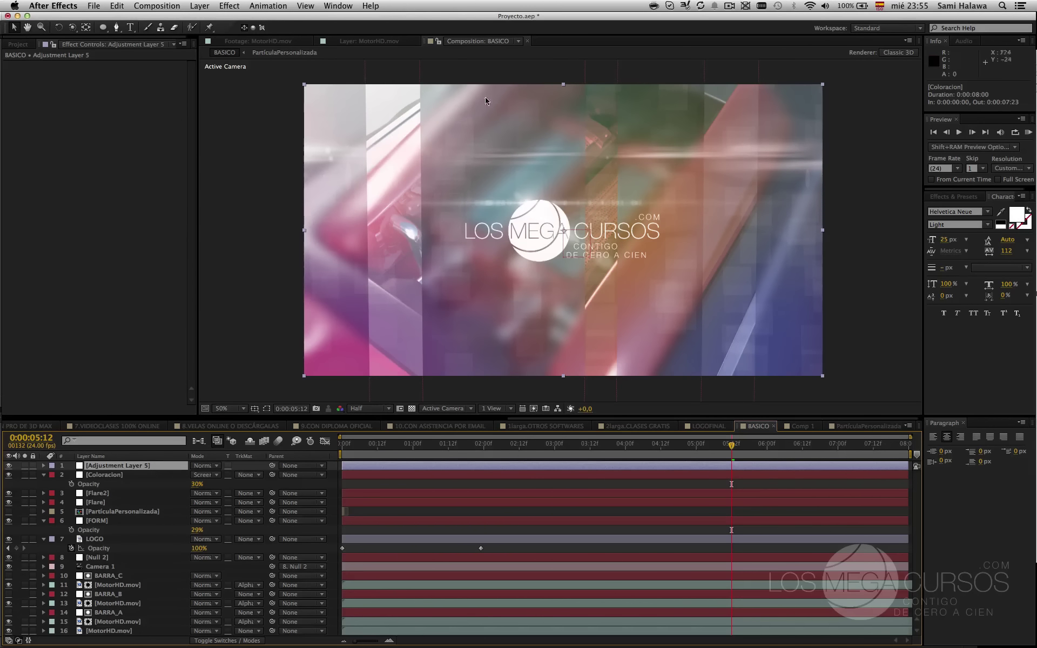
pyautogui.rightClick(102, 132)
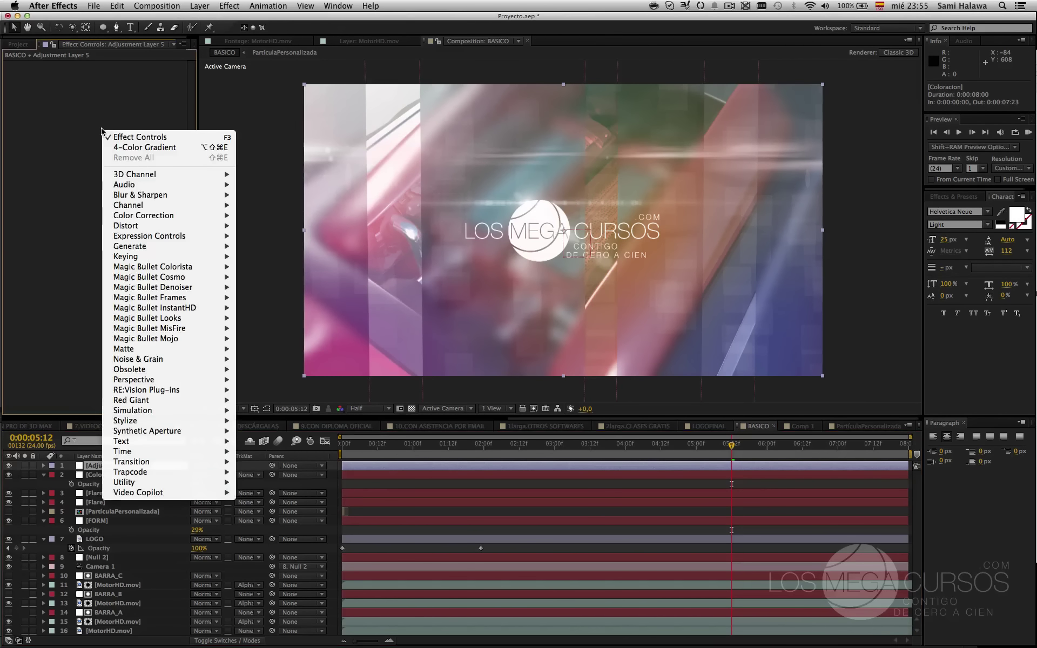
pyautogui.press('Escape')
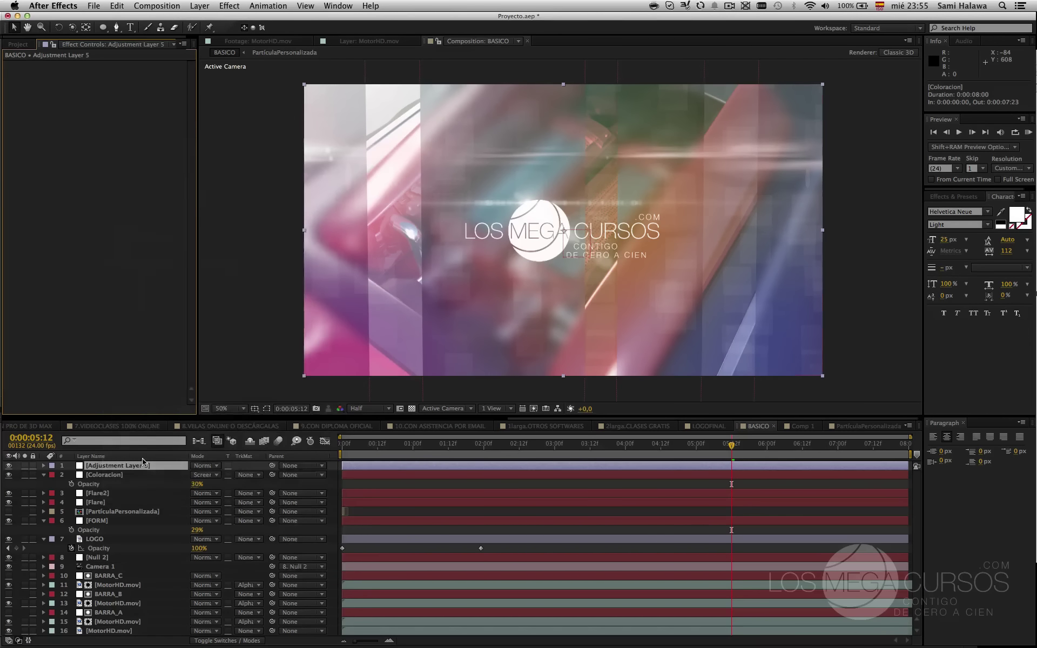
# - Add a full-frame elliptical mask to the adjustment layer, show its outline, and invert the mask in Add mode
pyautogui.doubleClick(103, 27)
pyautogui.press('v')
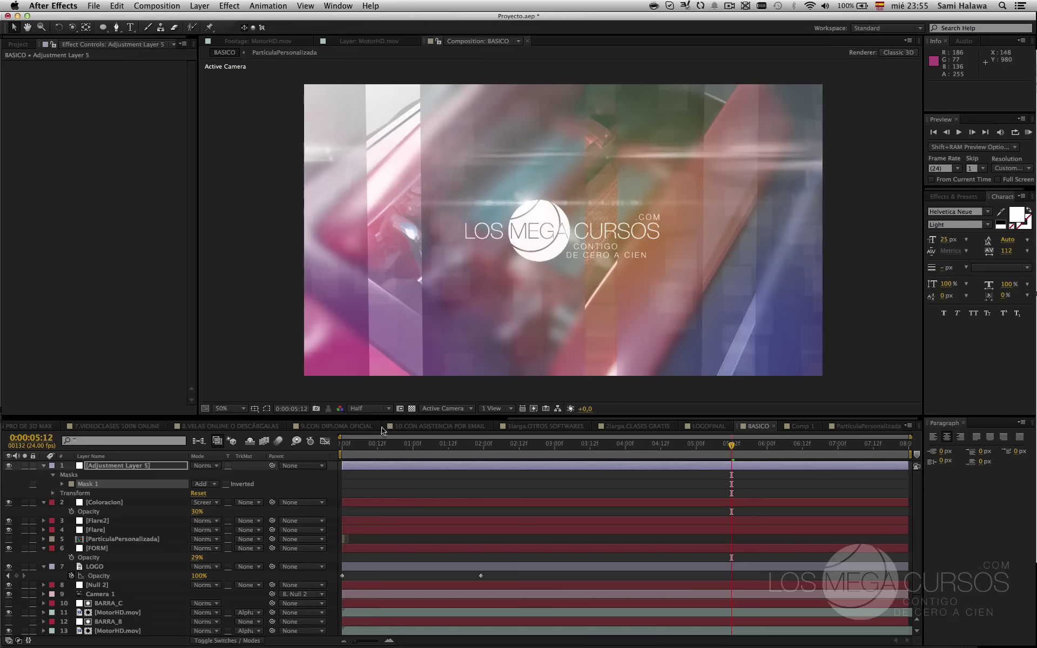
pyautogui.click(267, 409)
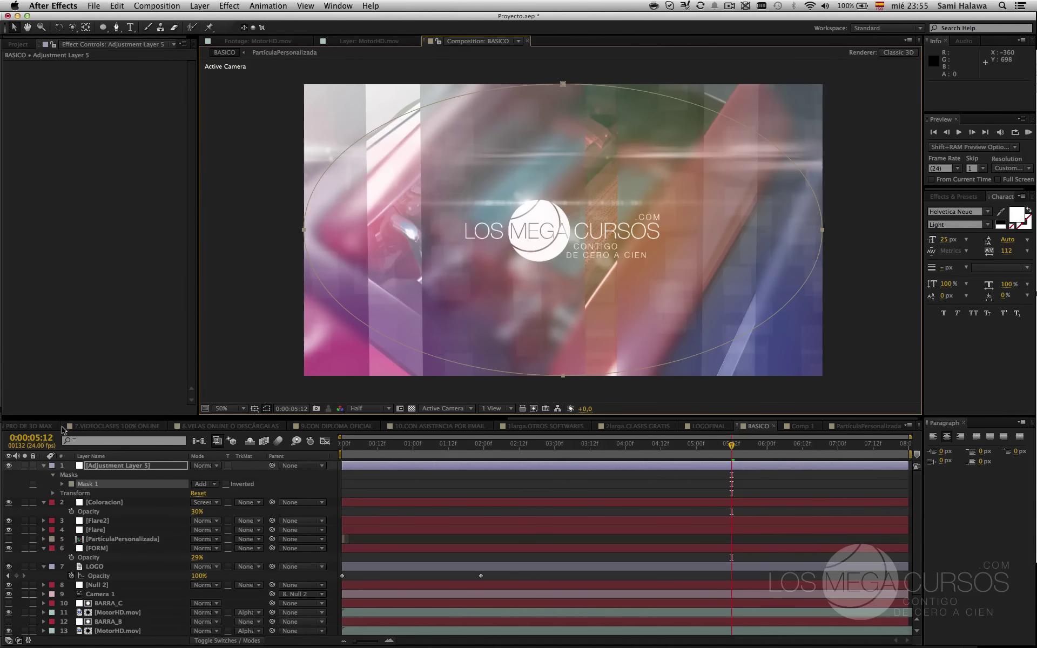
pyautogui.click(61, 484)
pyautogui.click(205, 484)
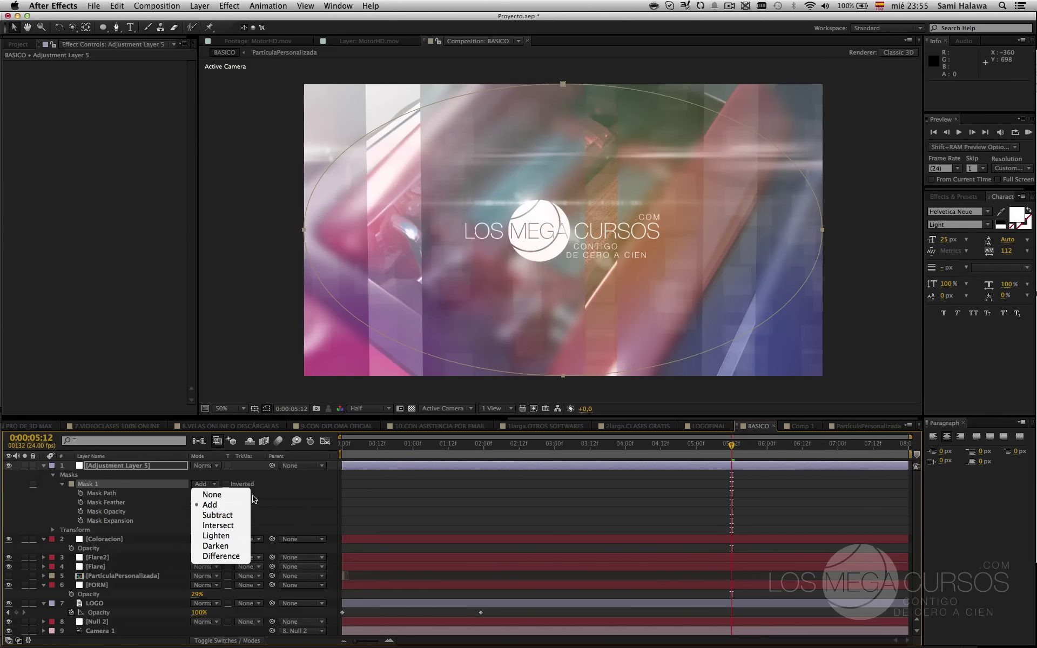
pyautogui.click(221, 505)
pyautogui.click(228, 491)
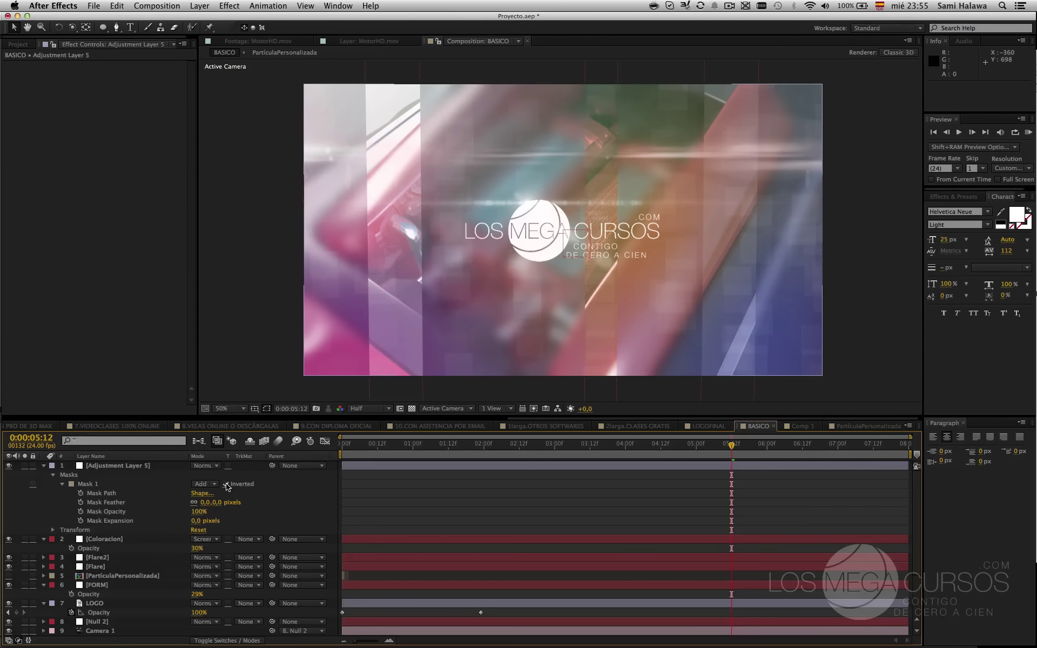
# - Apply the Brightness & Contrast effect to the masked adjustment layer
pyautogui.click(123, 465)
pyautogui.rightClick(125, 236)
pyautogui.moveTo(212, 324)
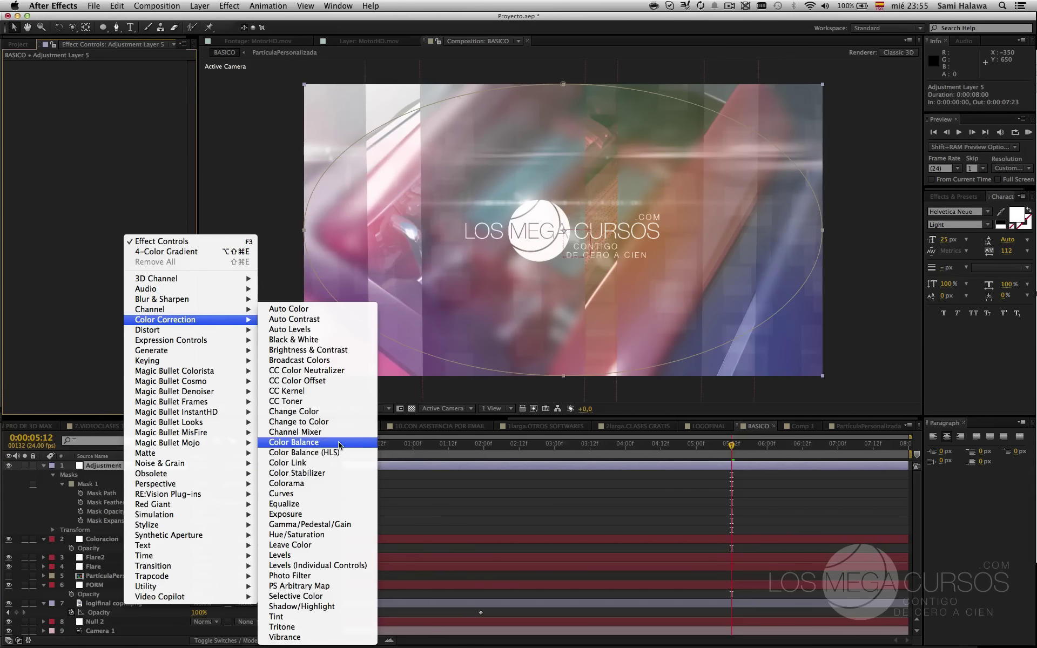
pyautogui.click(324, 350)
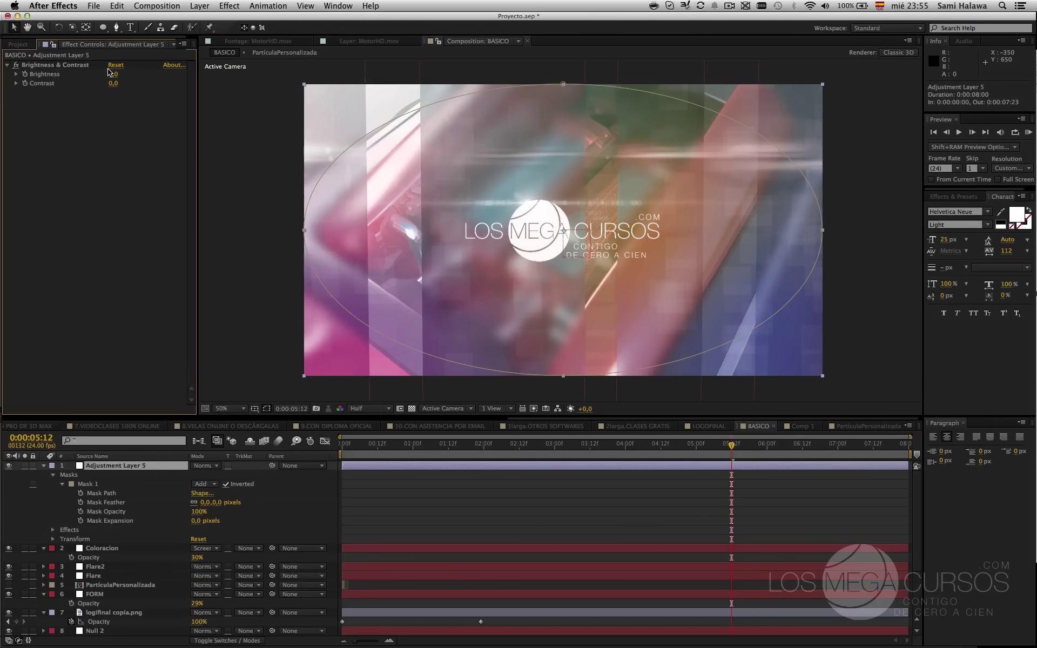
# - Set the adjustment layer's Brightness to 66 and feather its inverted elliptical mask by 237 pixels
pyautogui.moveTo(111, 81); pyautogui.dragTo(225, 108)
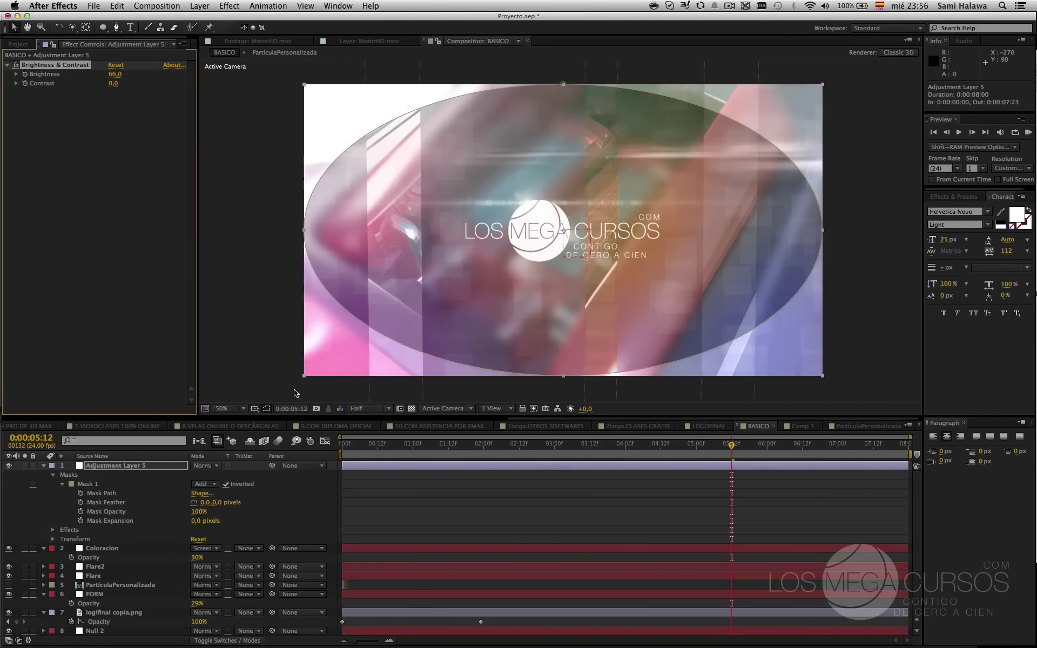
pyautogui.press('F2')
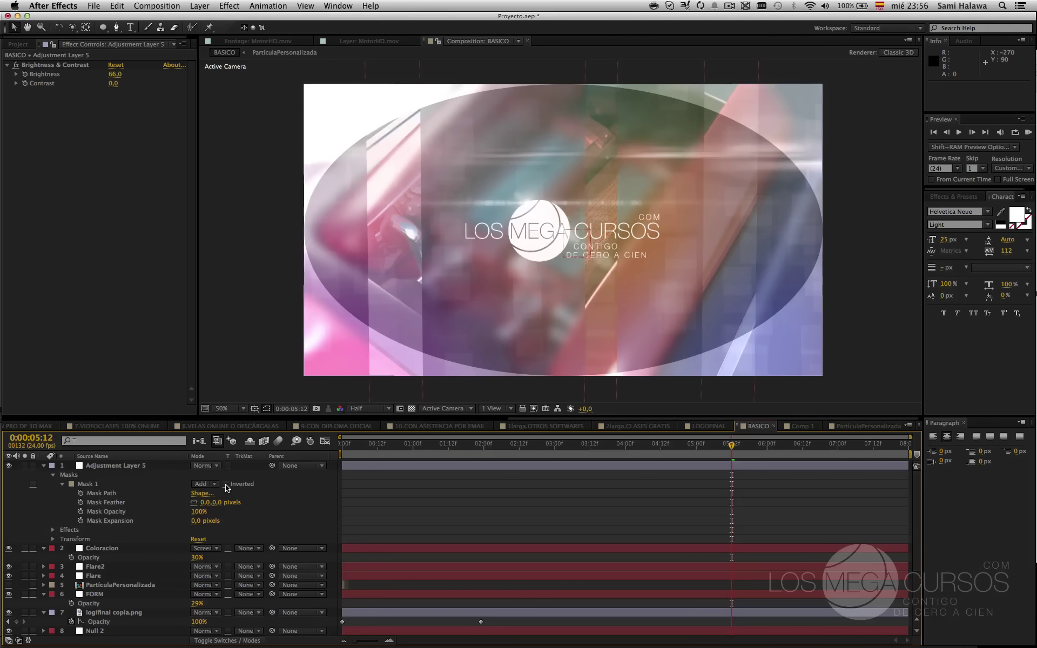
pyautogui.click(226, 485)
pyautogui.moveTo(206, 510); pyautogui.dragTo(220, 423)
pyautogui.click(267, 410)
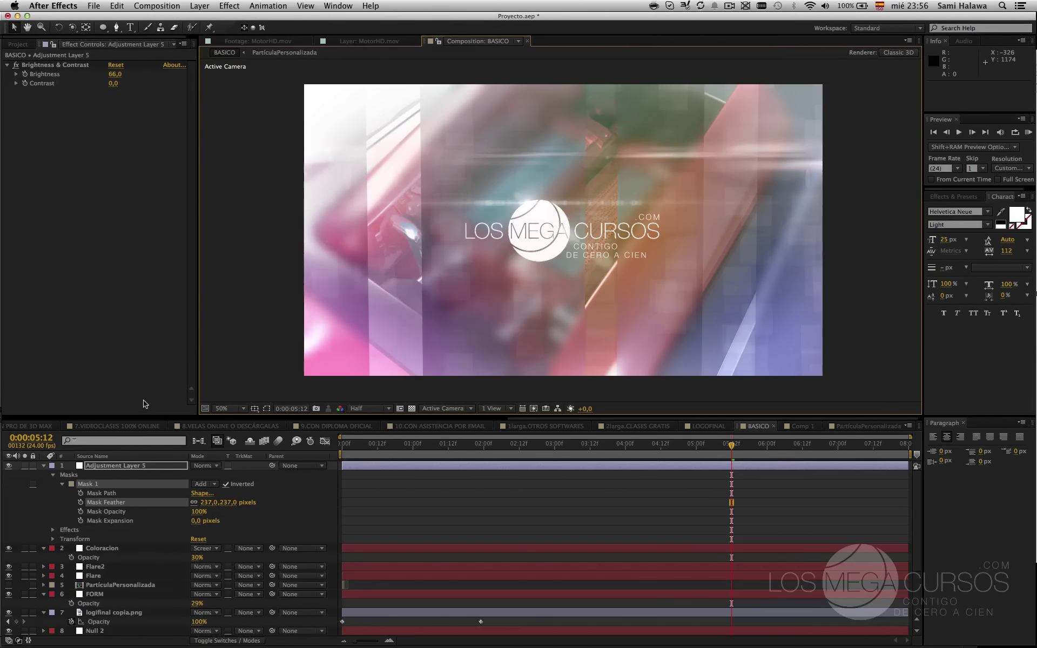
pyautogui.click(44, 465)
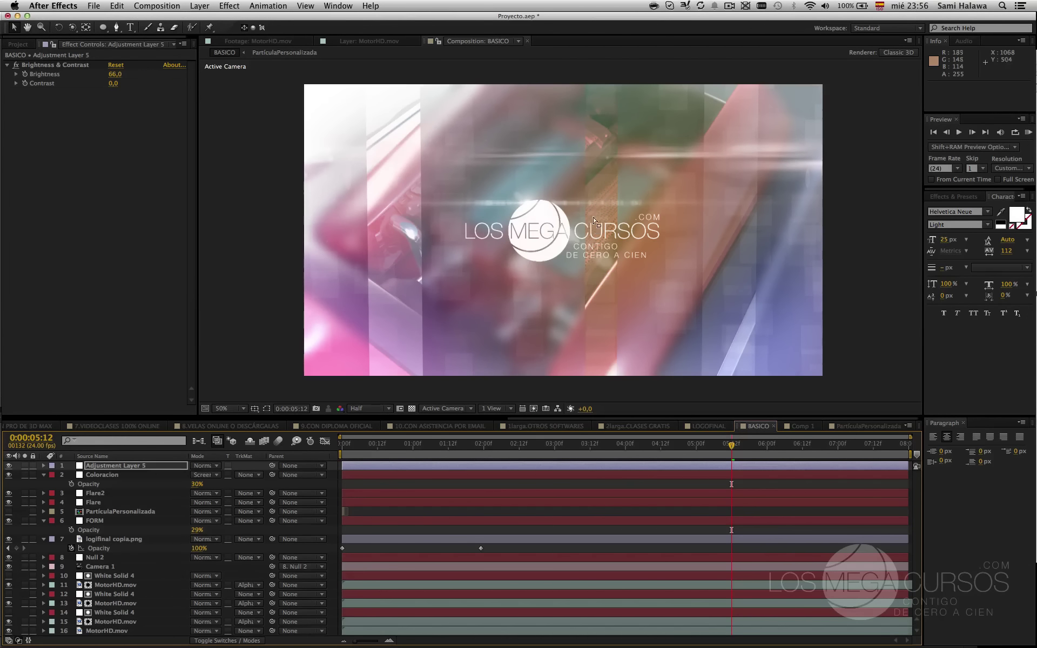
# - Compare the image with the Coloracion layer hidden and shown
pyautogui.click(8, 475)
pyautogui.click(9, 475)
pyautogui.click(8, 474)
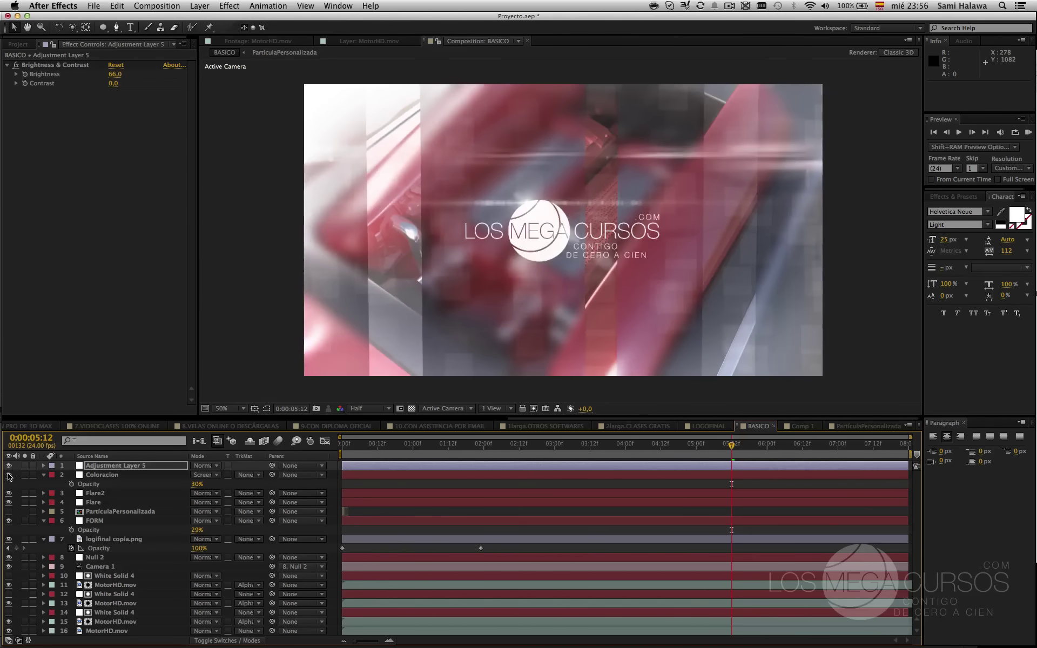
pyautogui.click(9, 474)
# - Set the Coloracion layer's blending mode to Lighten
pyautogui.click(176, 477)
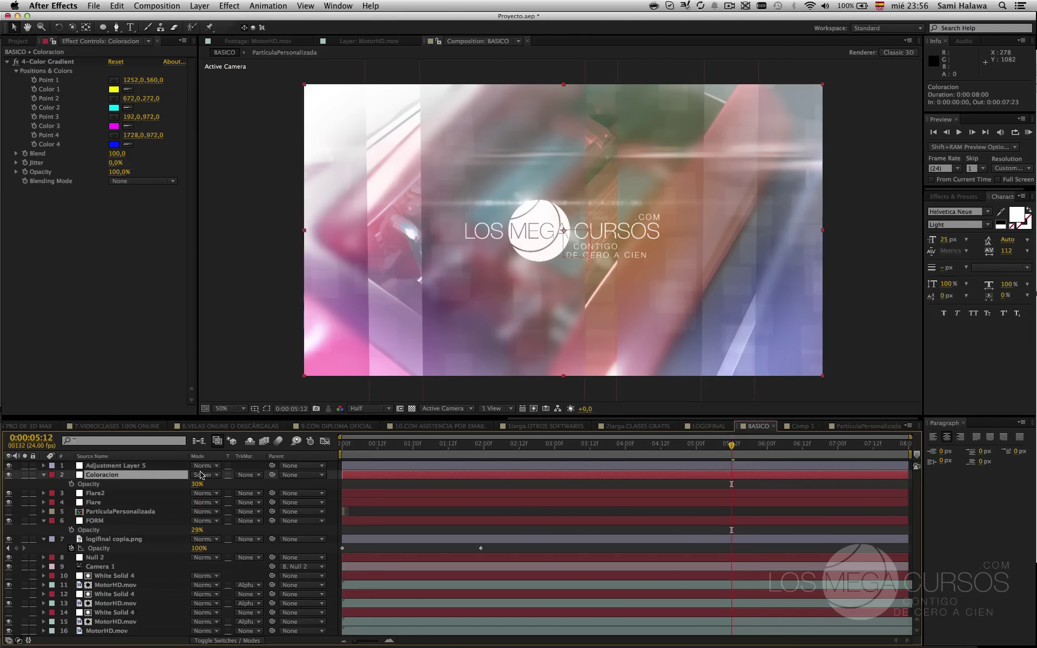
pyautogui.click(201, 475)
pyautogui.click(221, 331)
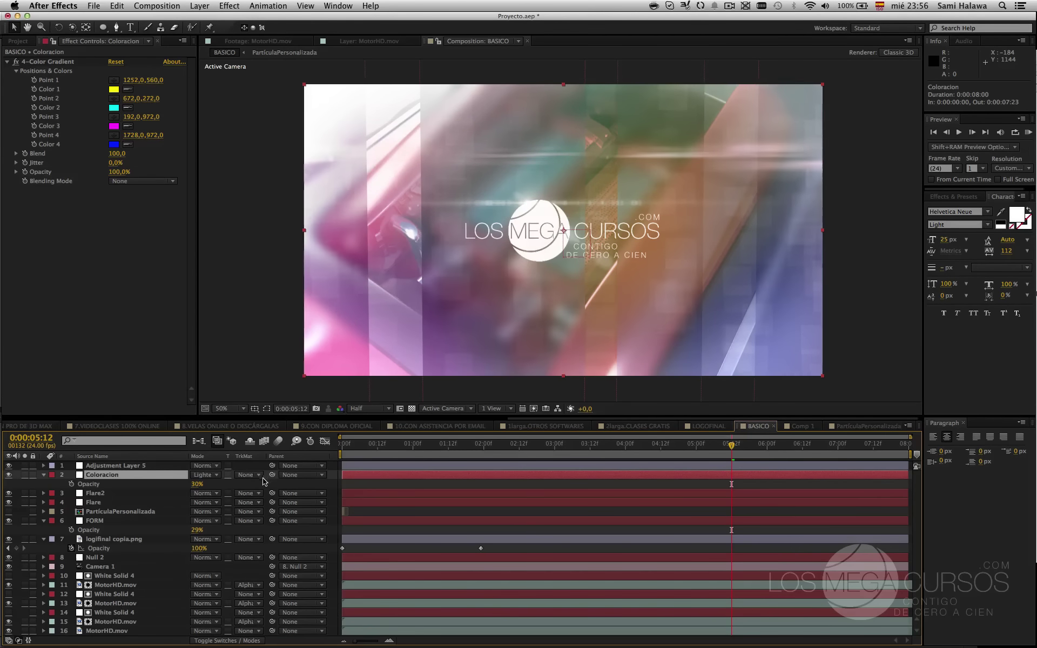
# - Try the Color Dodge blending mode on the Coloracion layer, and undo it
pyautogui.click(204, 474)
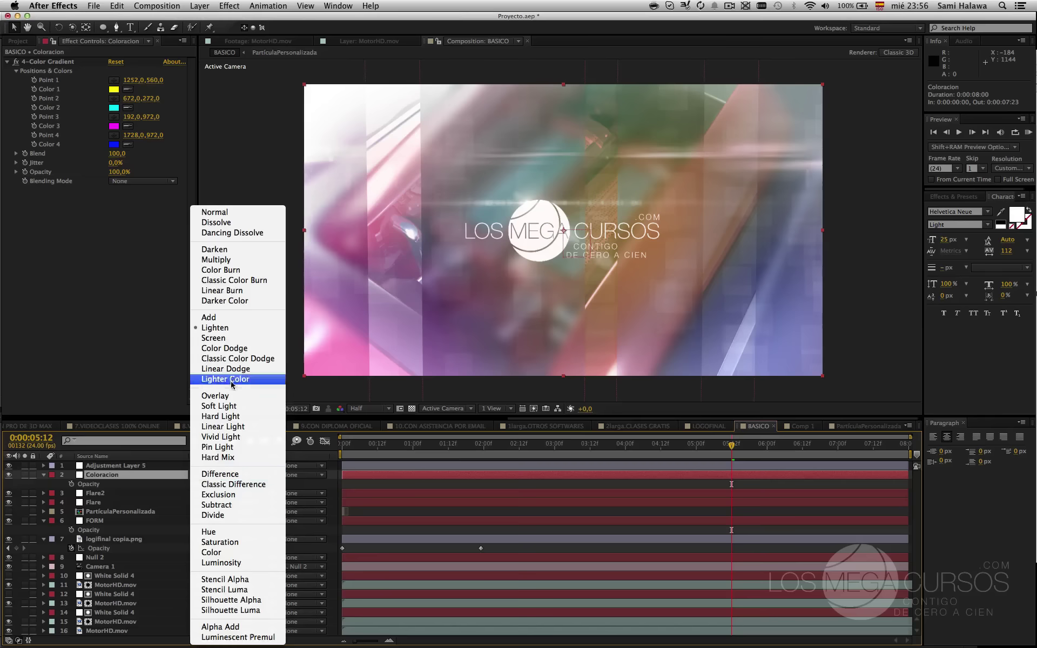
pyautogui.click(231, 351)
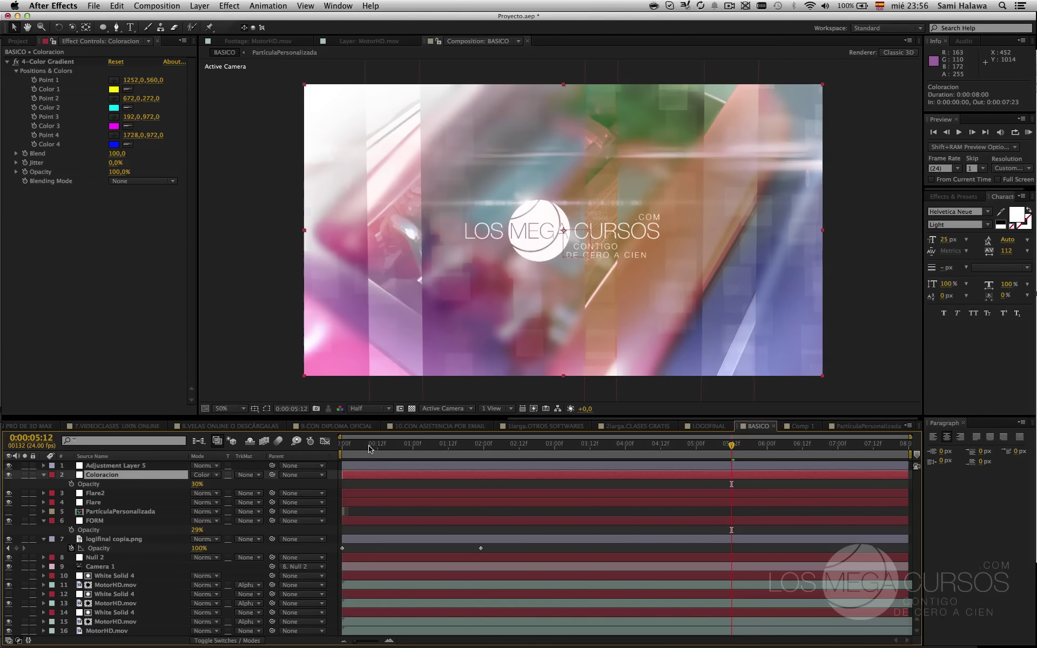
pyautogui.press('super+z')
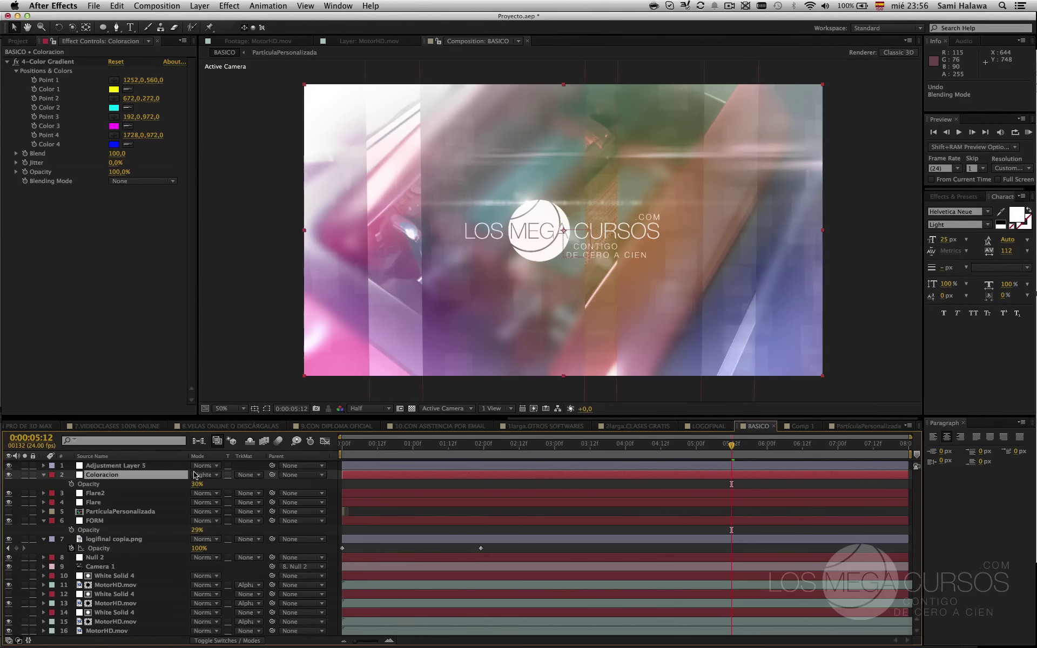
# - Add a new adjustment layer at the top of the BASICO composition and apply the Curves effect to it
pyautogui.click(176, 468)
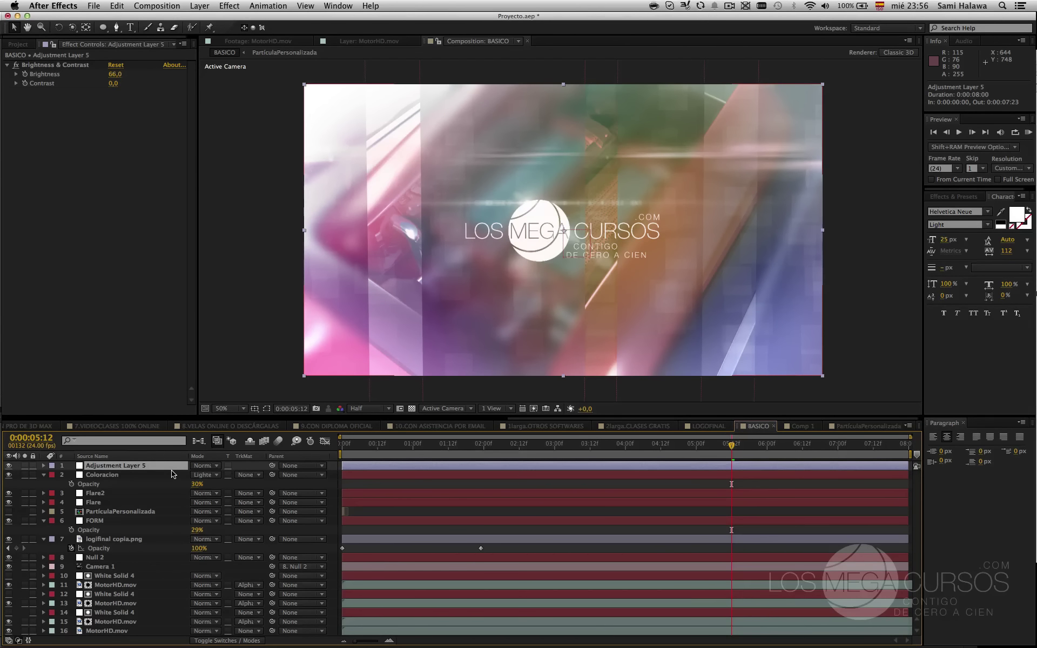
pyautogui.press('super+alt+shift+y')
pyautogui.press('super+z')
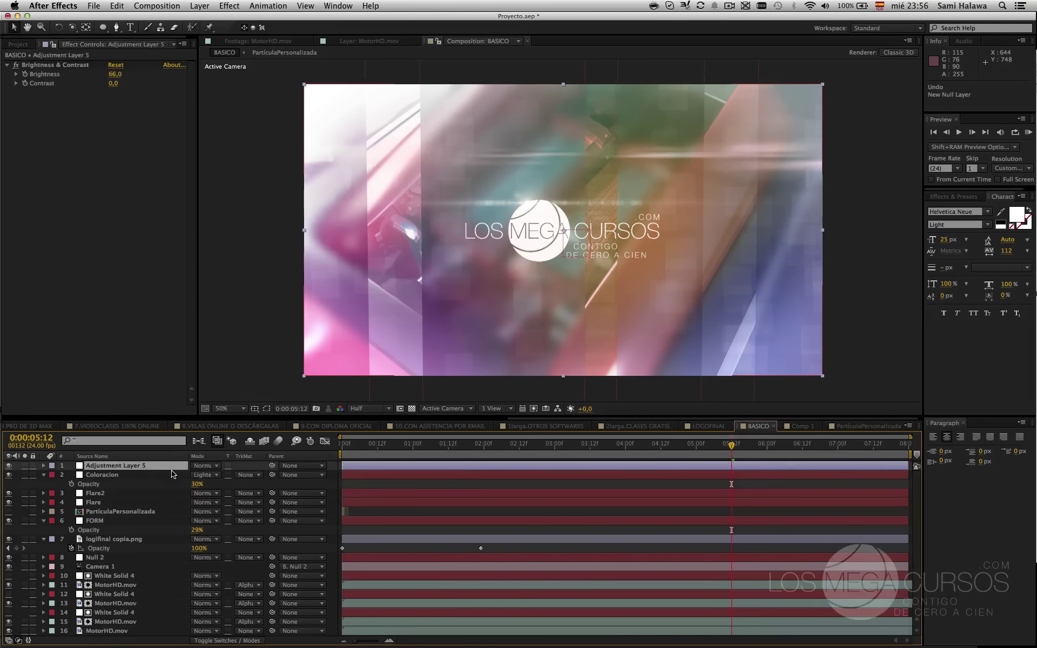
pyautogui.press('super+alt+y')
pyautogui.rightClick(114, 225)
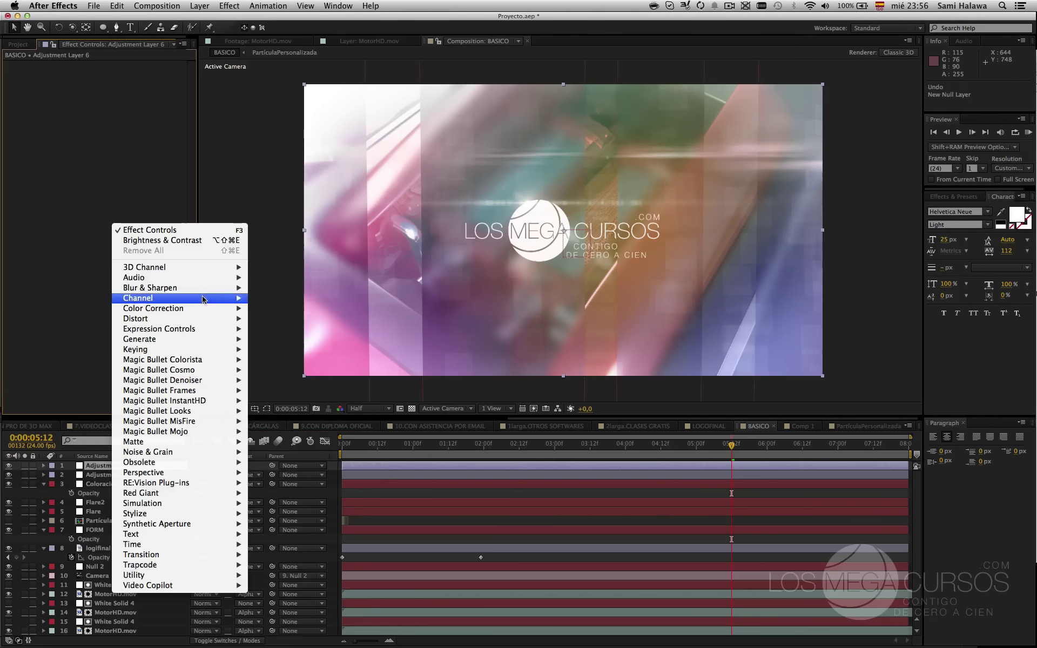
pyautogui.moveTo(234, 310)
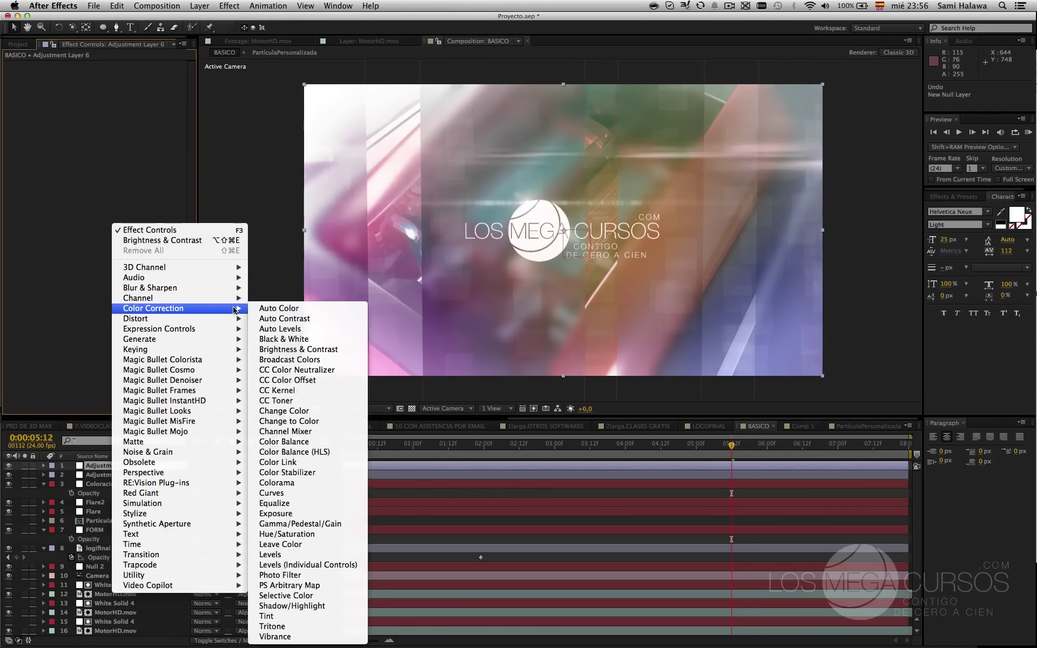
pyautogui.click(272, 493)
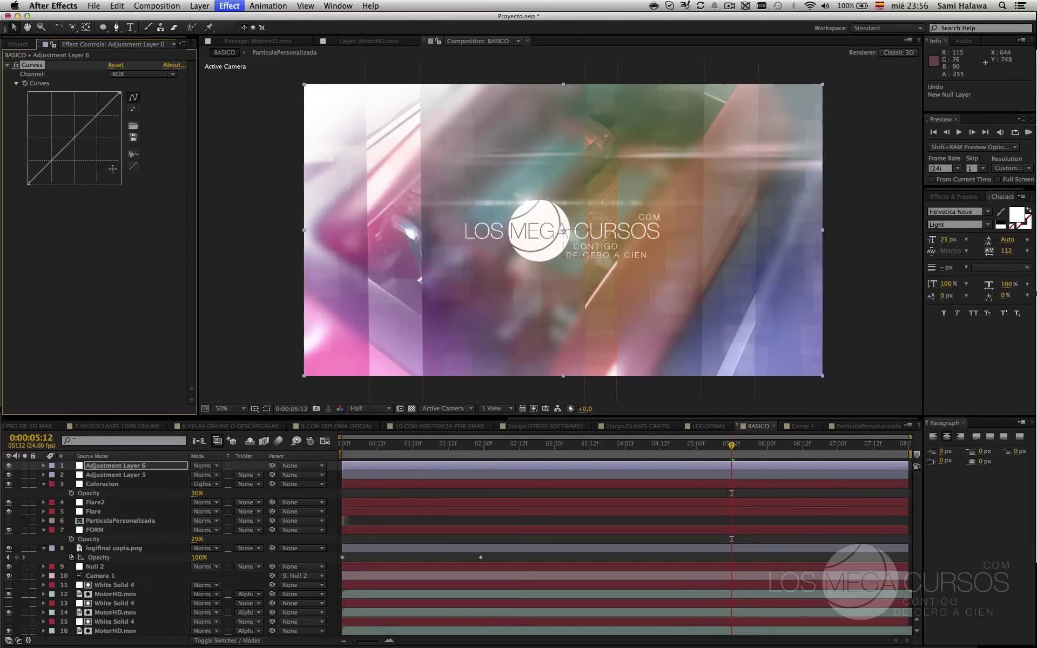
# - Lower the midpoint of the RGB curve to darken the midtones, and compare with the adjustment layer hidden and shown
pyautogui.moveTo(71, 142); pyautogui.dragTo(77, 152)
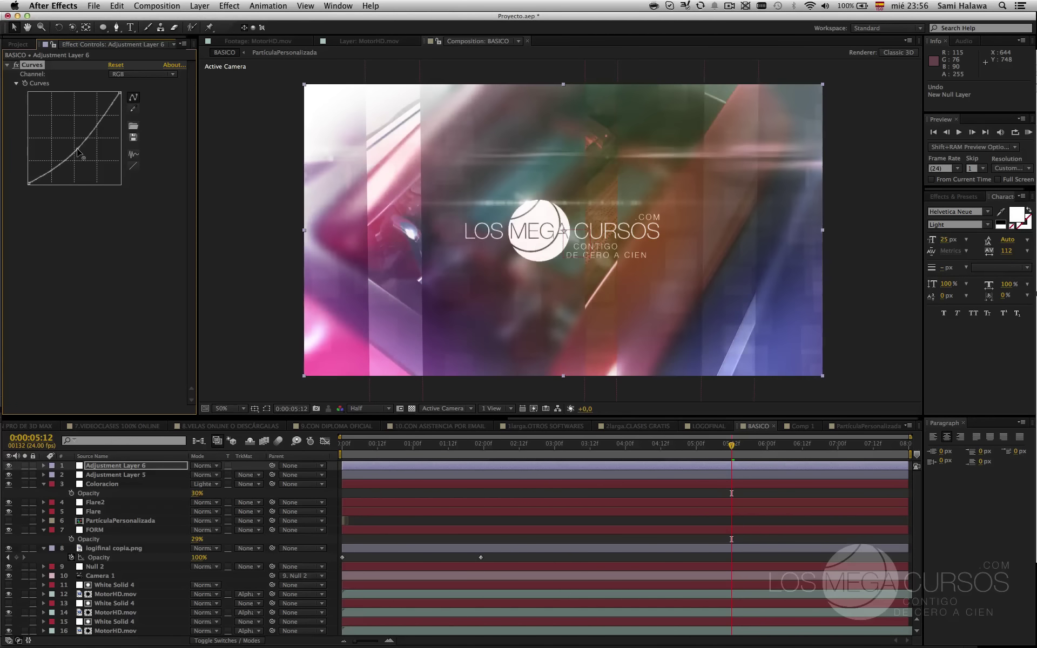
pyautogui.click(8, 466)
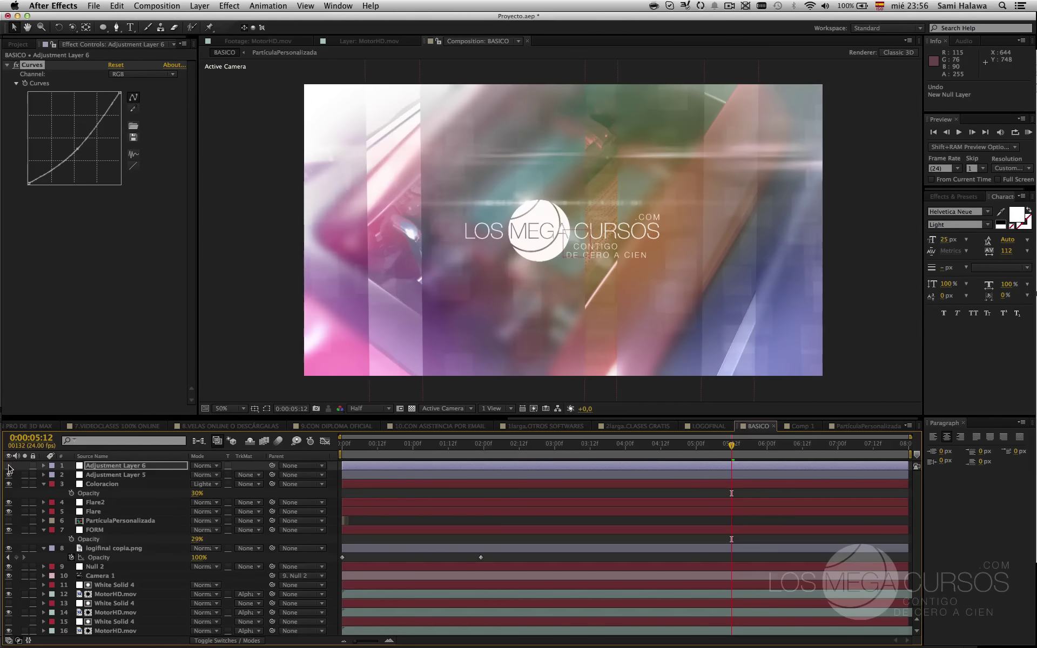
pyautogui.click(8, 466)
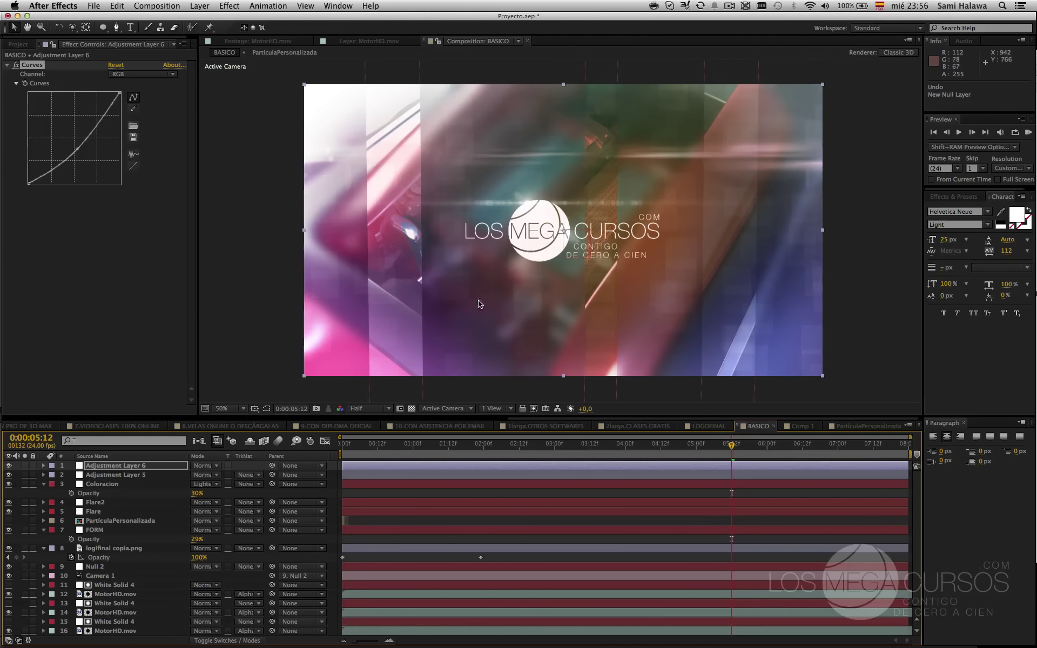
# - Rename the Curves adjustment layer CC and the masked brightness adjustment layer VINETA
pyautogui.click(169, 468)
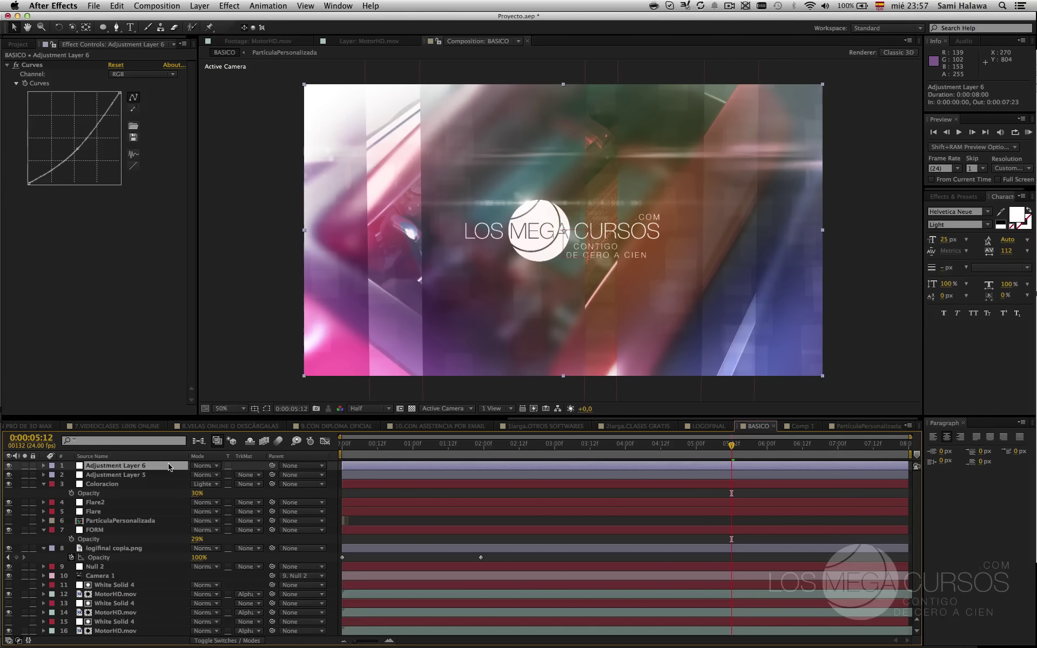
pyautogui.click(166, 480)
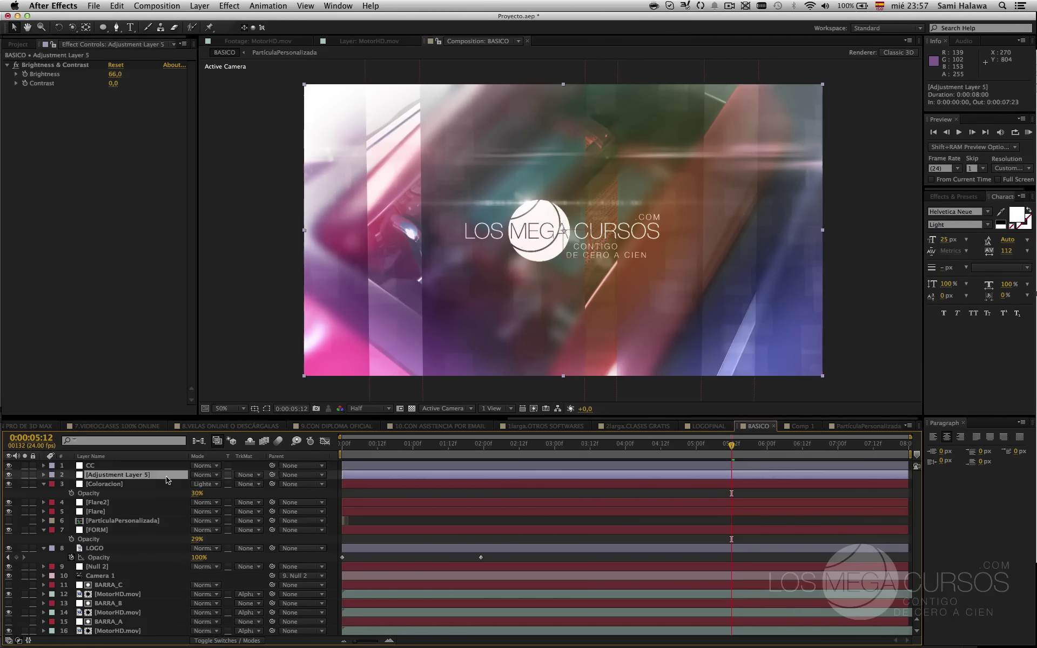
pyautogui.press('Return')
pyautogui.write('VINETA')
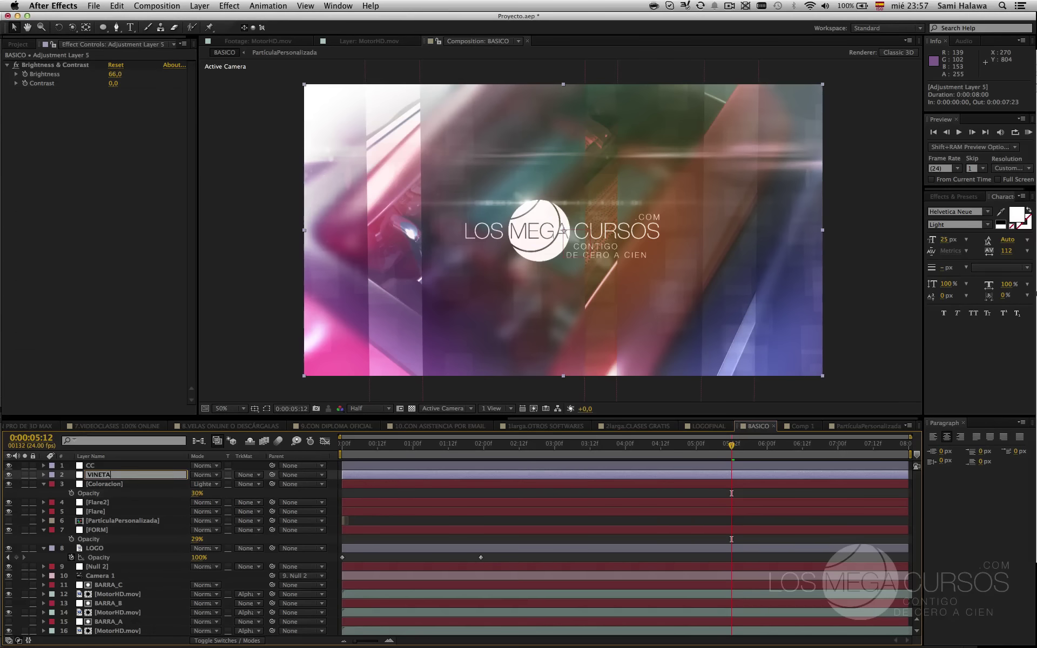
pyautogui.press('Return')
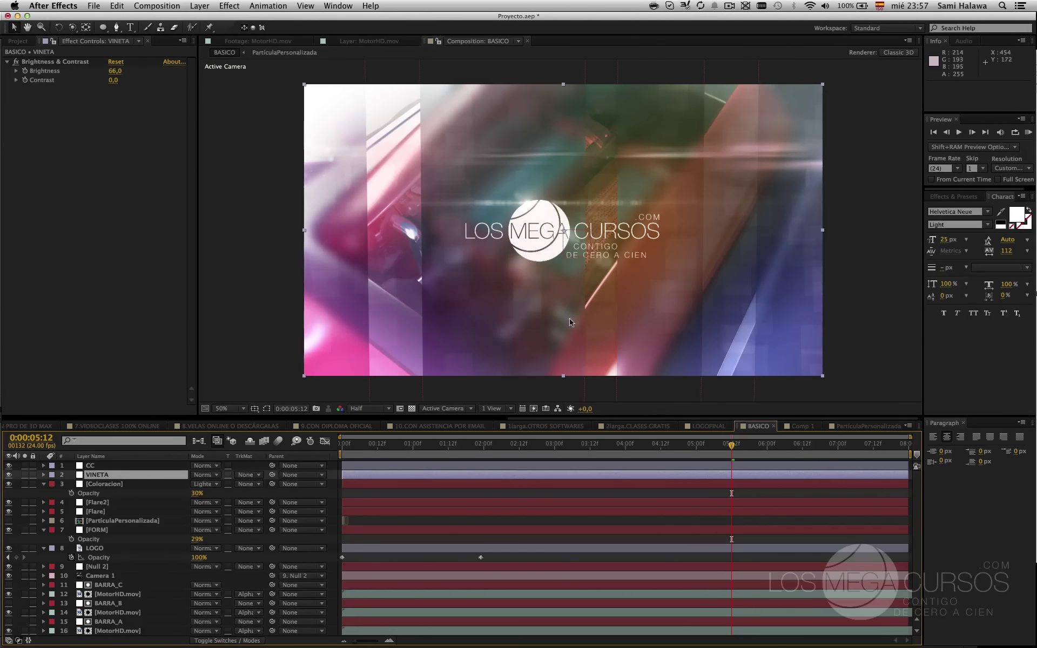
# - Check the graded BASICO composition at 0:00:05:05
pyautogui.moveTo(730, 446); pyautogui.dragTo(712, 455)
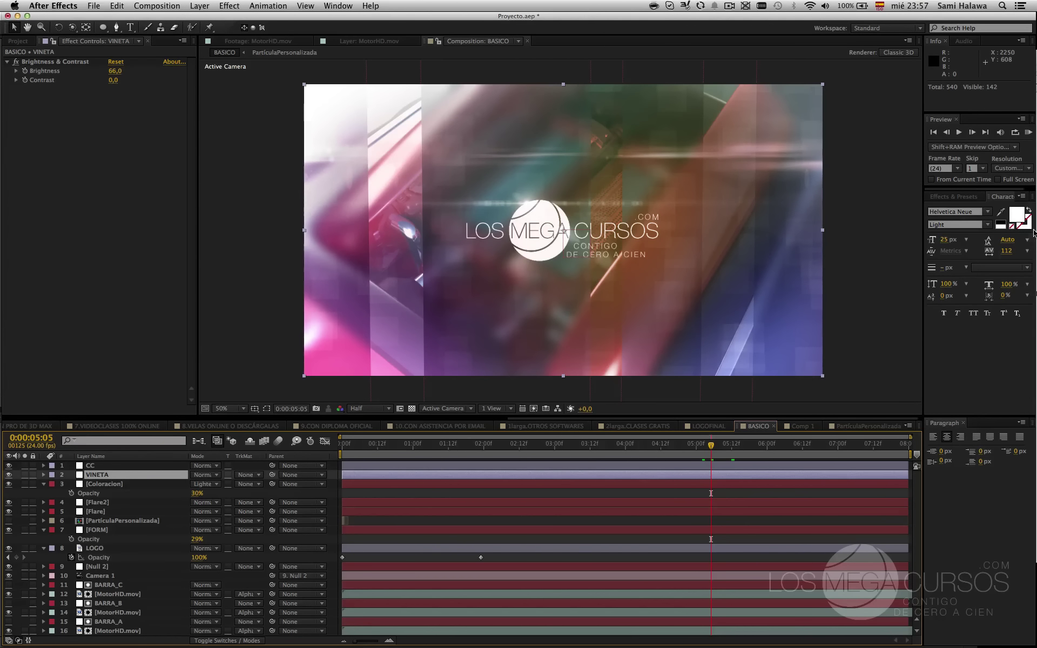
pyautogui.click(729, 5)
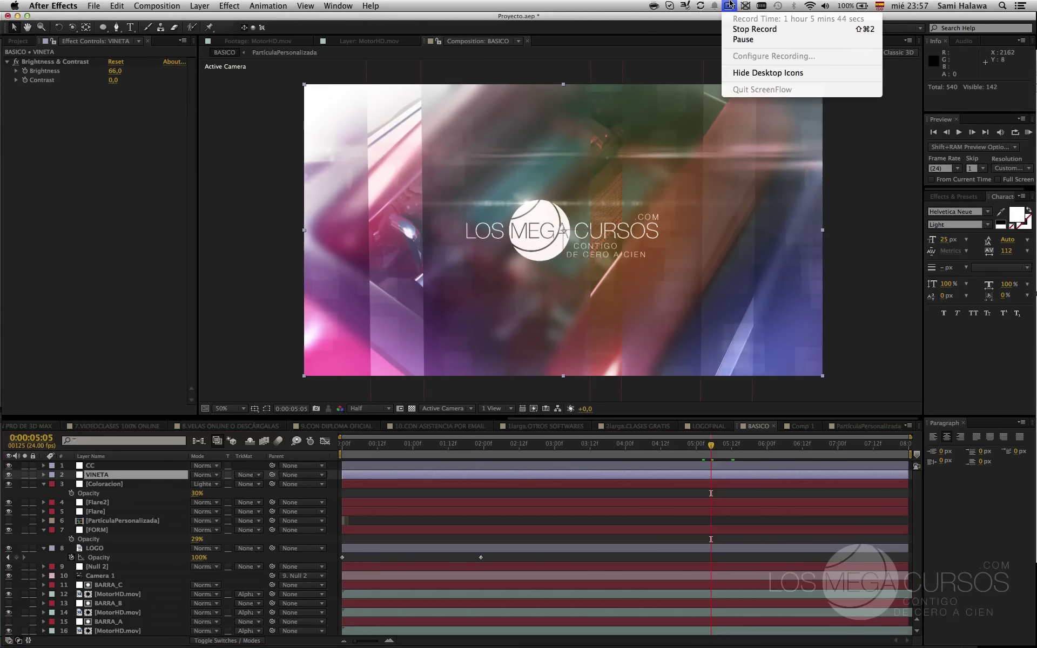
pyautogui.click(729, 5)
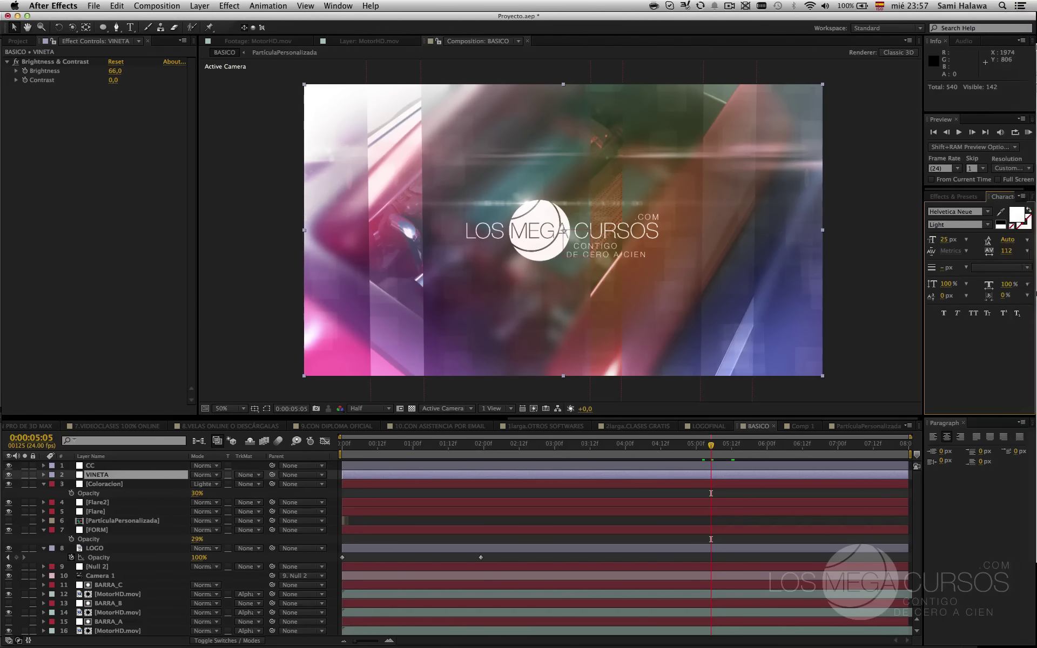
# - Switch to Finder, preview 9.CON DIPLOMA OFICIAL.mov from the TitulosAE folder, and examine an early frame of its title
pyautogui.click(1012, 85)
pyautogui.click(372, 269)
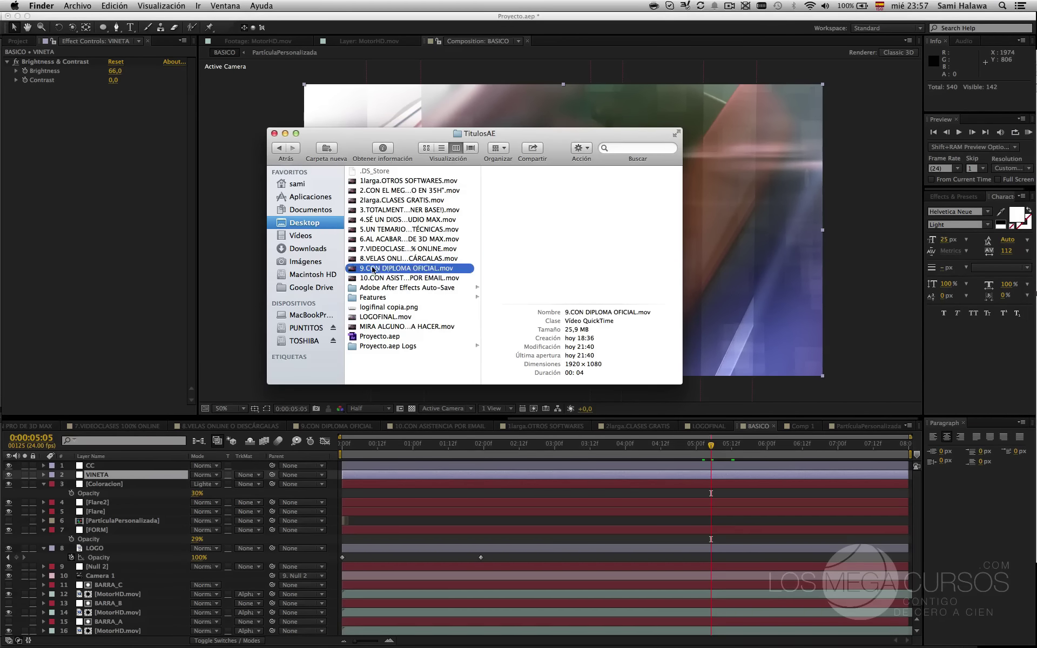
pyautogui.press('space')
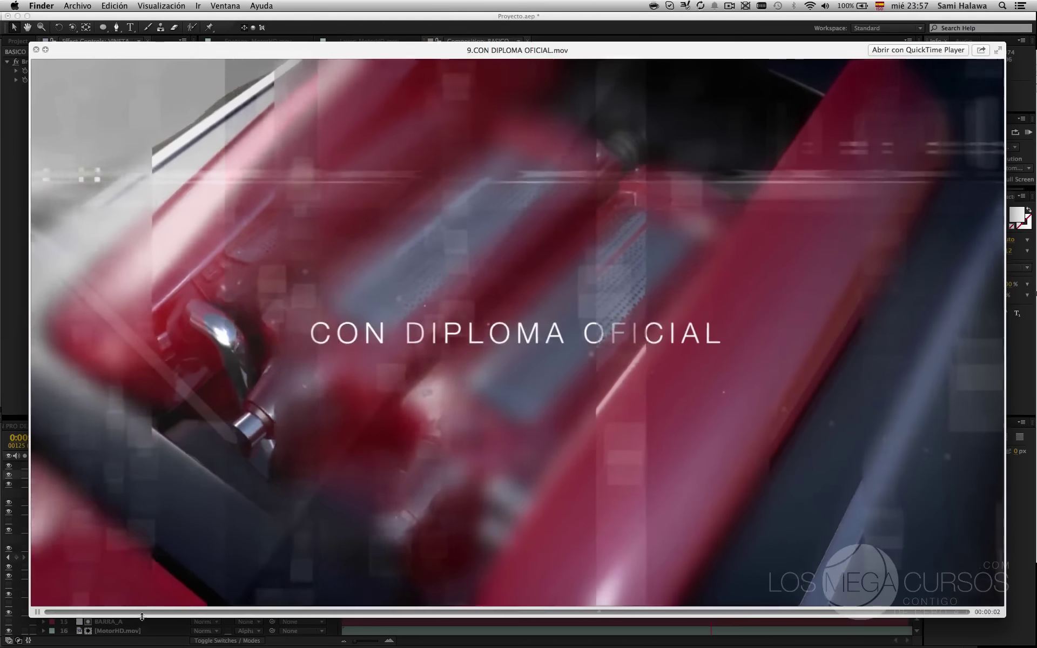
pyautogui.click(95, 612)
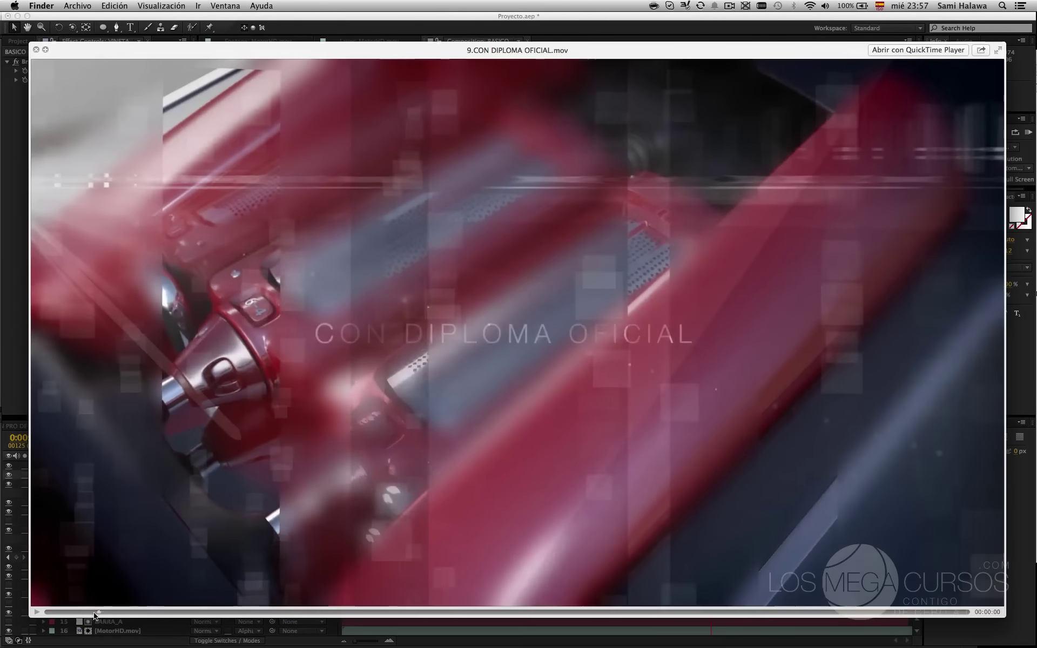
pyautogui.moveTo(95, 613)
pyautogui.mouseDown()
pyautogui.moveTo(9, 621)
pyautogui.moveTo(98, 631)
pyautogui.mouseUp()
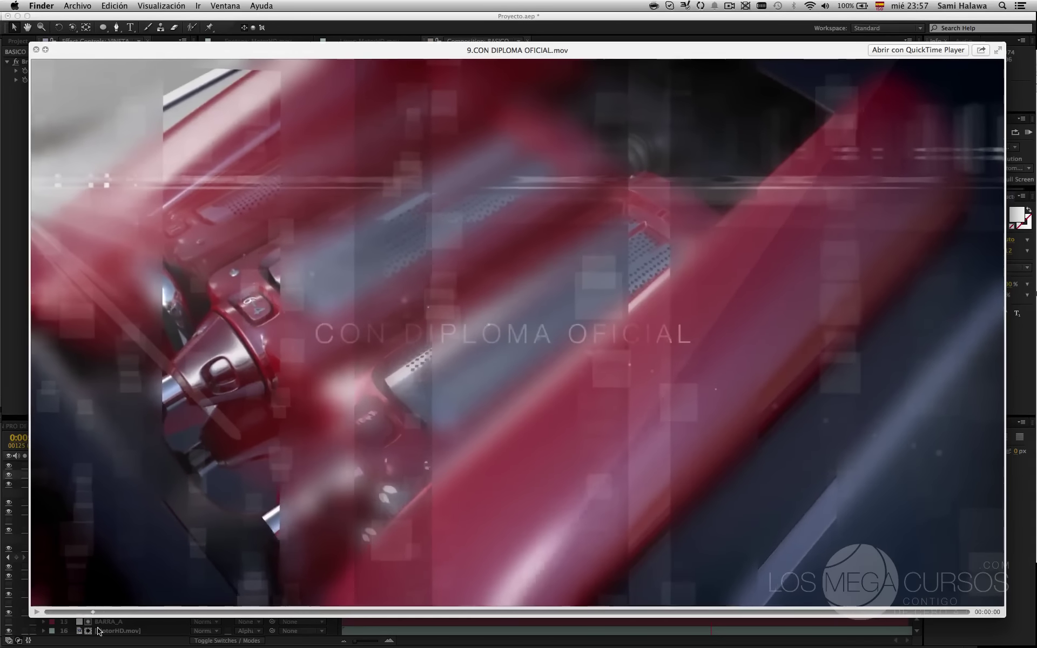
pyautogui.press('space')
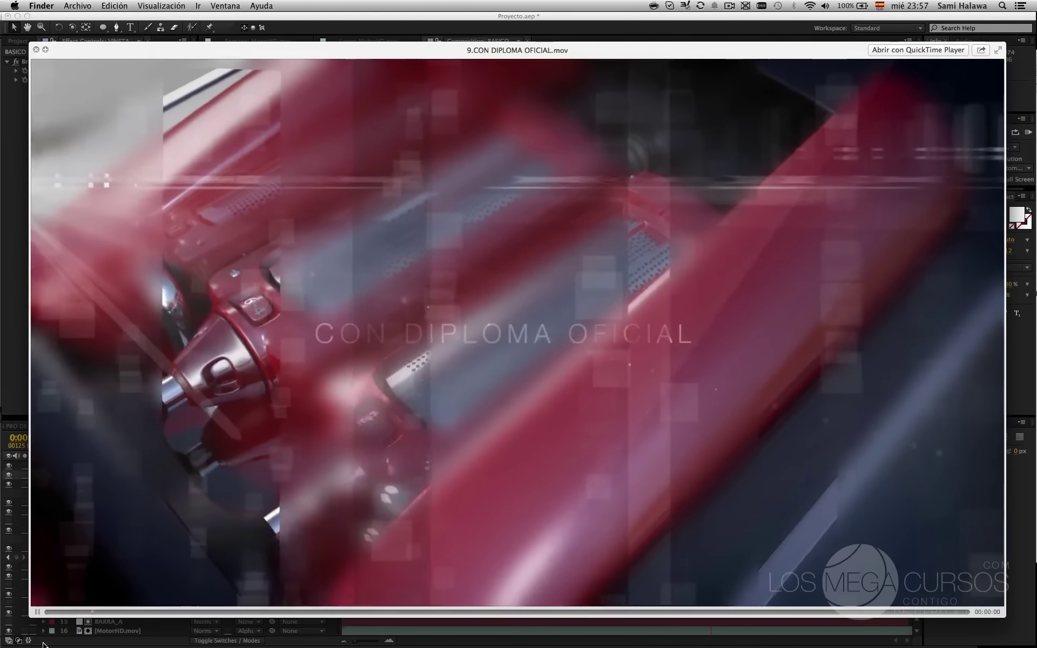
pyautogui.press('space')
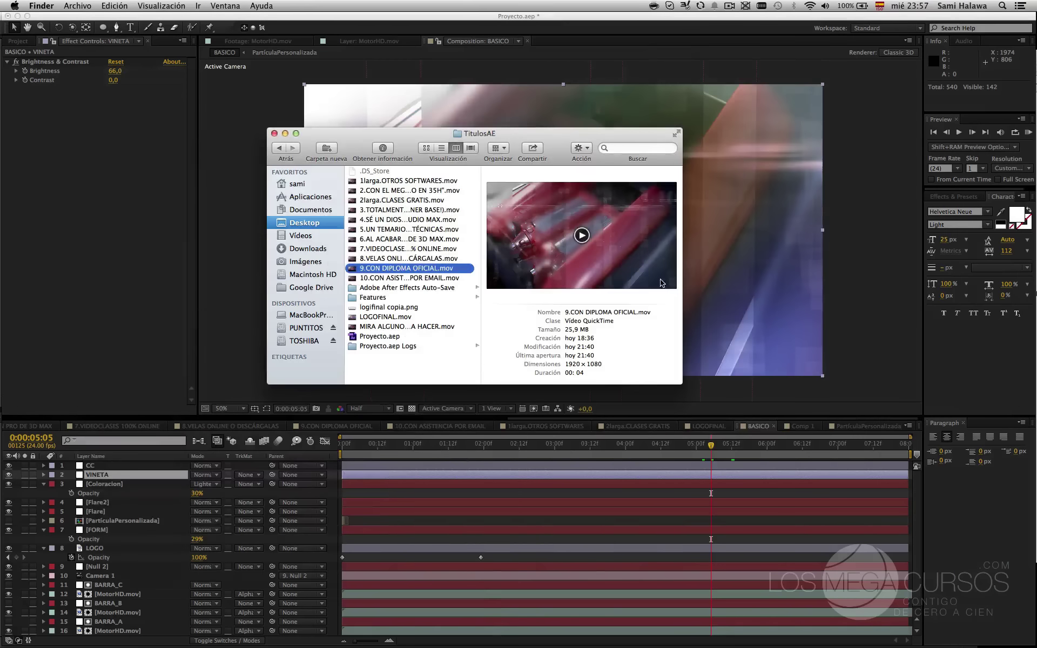
# - Switch back to After Effects and duplicate the BASICO composition in the project
pyautogui.click(247, 315)
pyautogui.scroll(-1, 106, 547)
pyautogui.scroll(1, 106, 548)
pyautogui.click(22, 44)
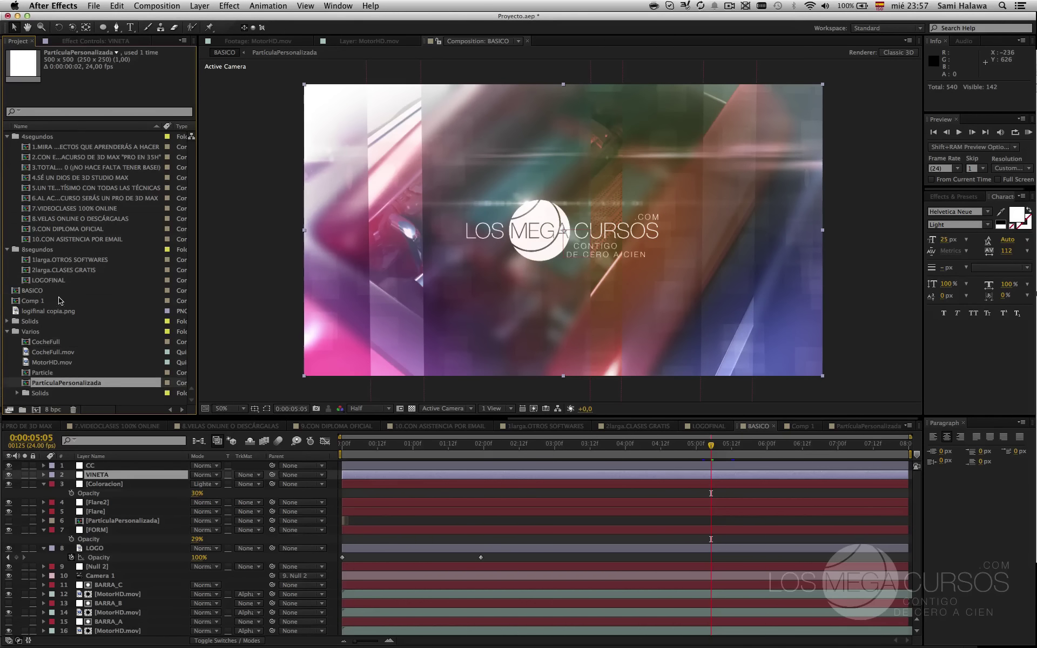
pyautogui.click(22, 291)
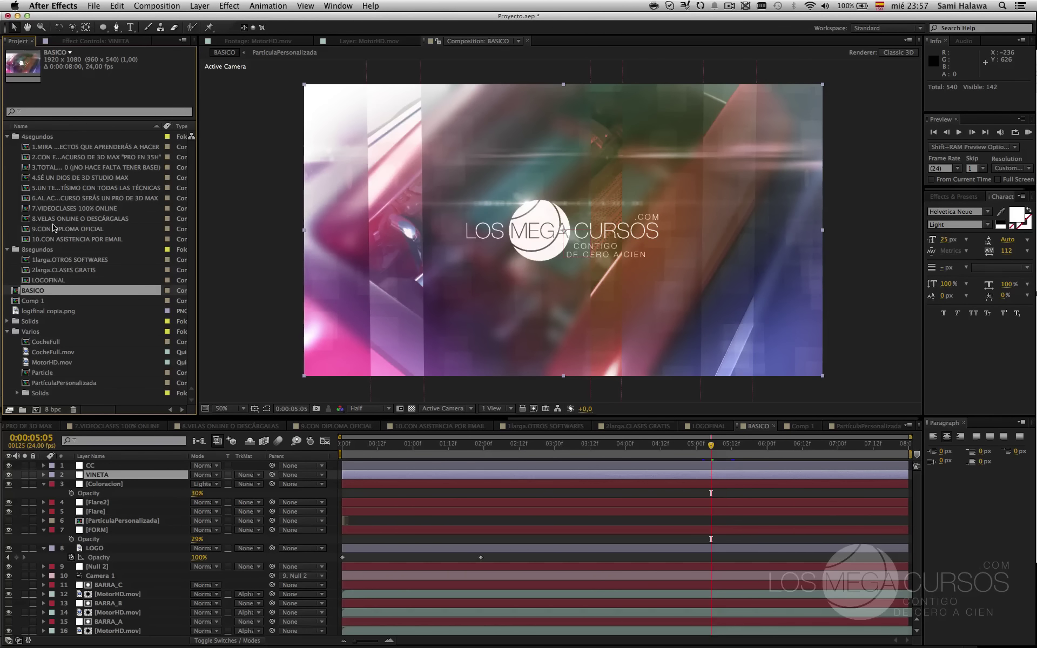
pyautogui.click(67, 302)
pyautogui.click(67, 292)
pyautogui.press('super+d')
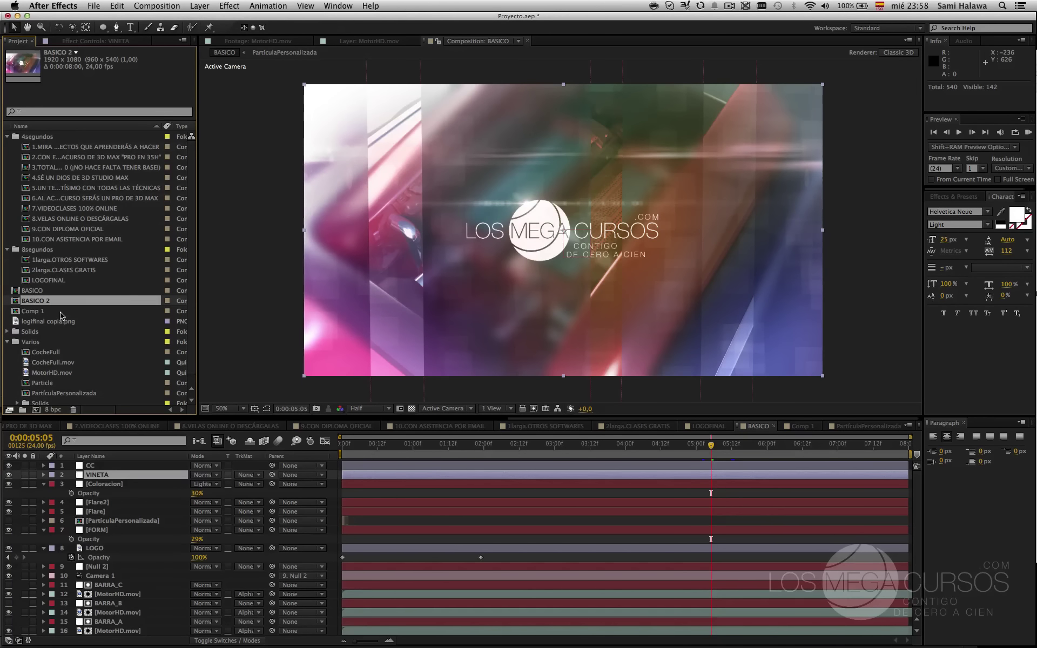
# - Rename the duplicated composition BASICO_CONTEXTO and open it
pyautogui.press('Return')
pyautogui.write('BASICO_CO')
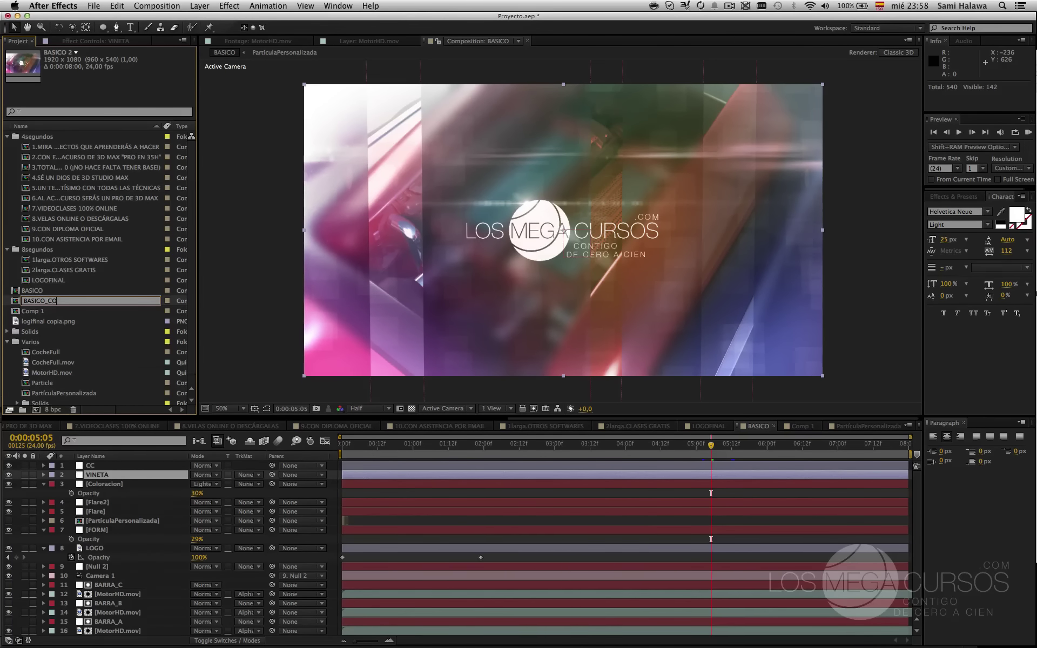
pyautogui.write('NTEXTo')
pyautogui.press('Return')
pyautogui.doubleClick(67, 300)
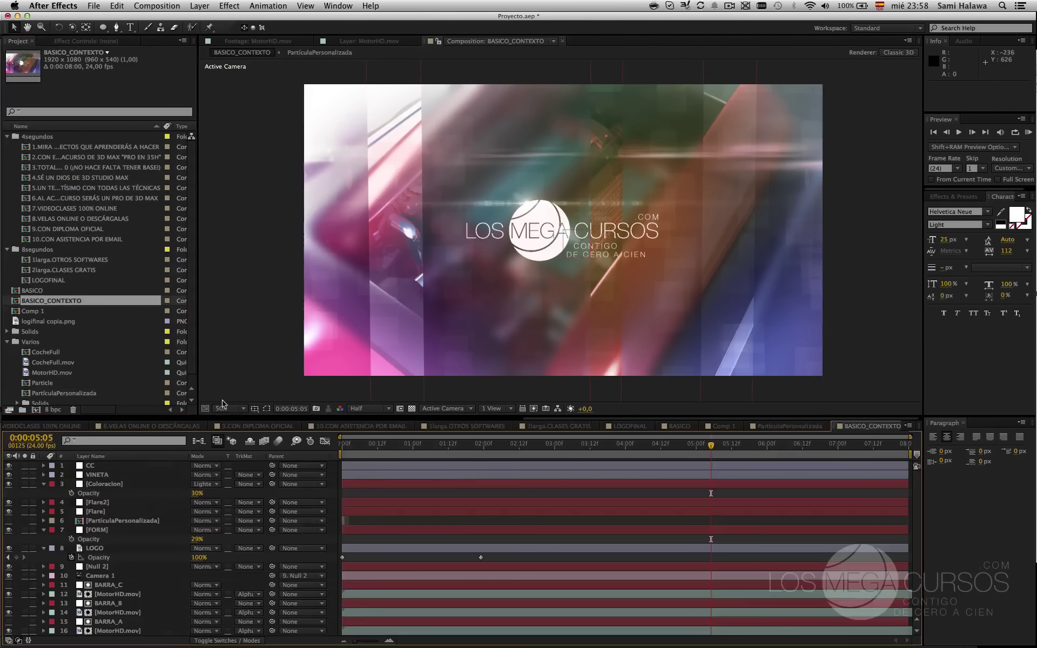
# - Delete the LOGO and Flare2 layers from the BASICO_CONTEXTO composition
pyautogui.scroll(-1, 162, 502)
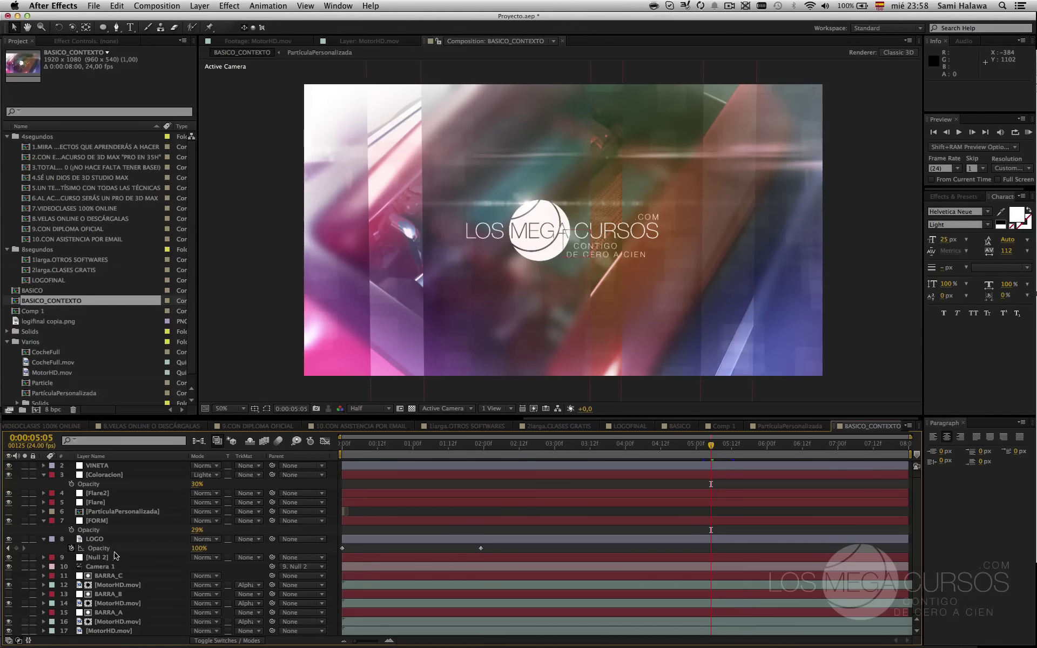
pyautogui.click(106, 541)
pyautogui.press('Delete')
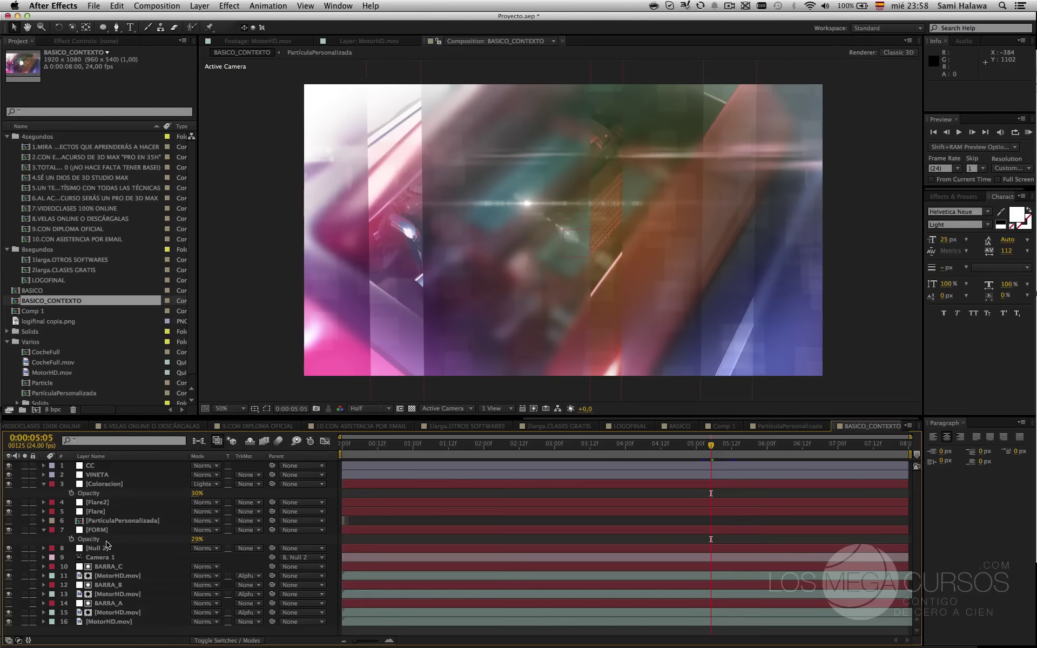
pyautogui.click(111, 503)
pyautogui.press('Delete')
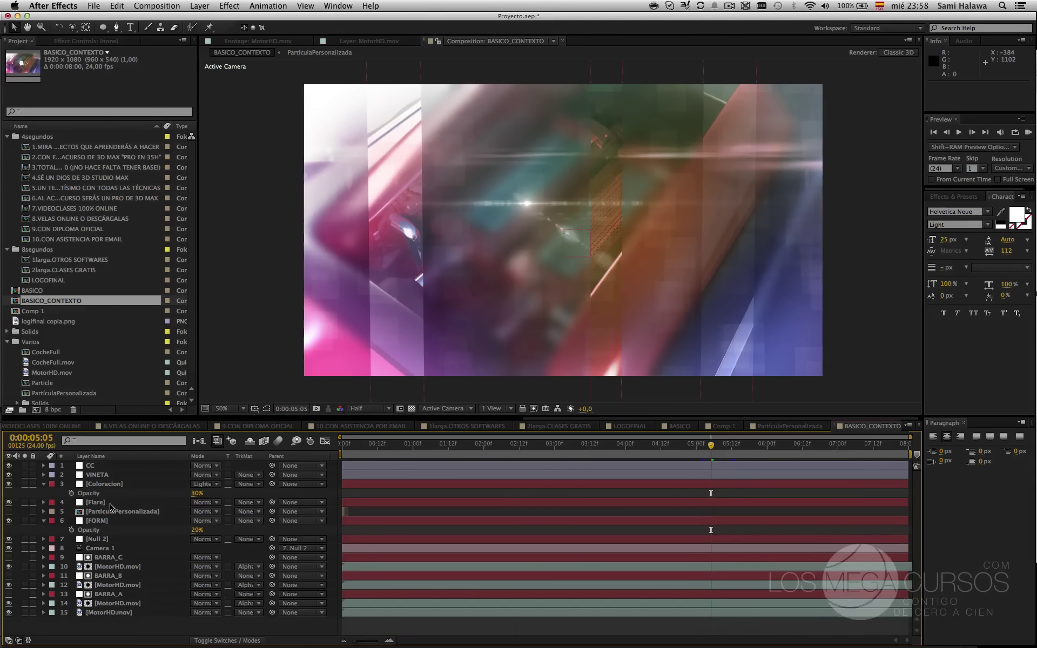
# - Start a new text layer near the centre of the frame and set its font size to 78 px
pyautogui.click(130, 27)
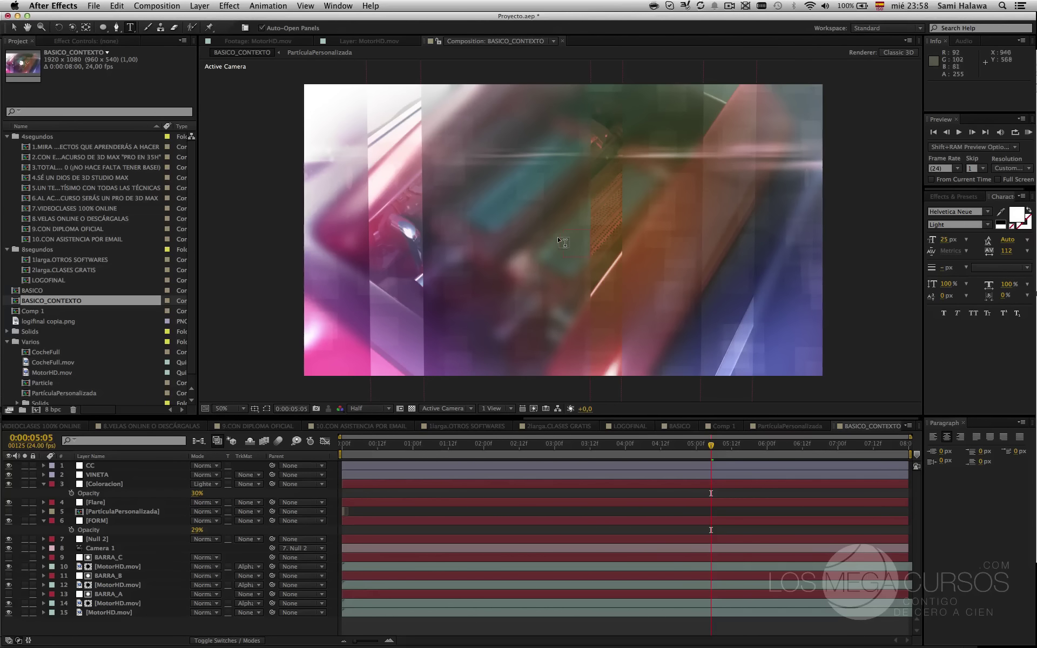
pyautogui.click(565, 236)
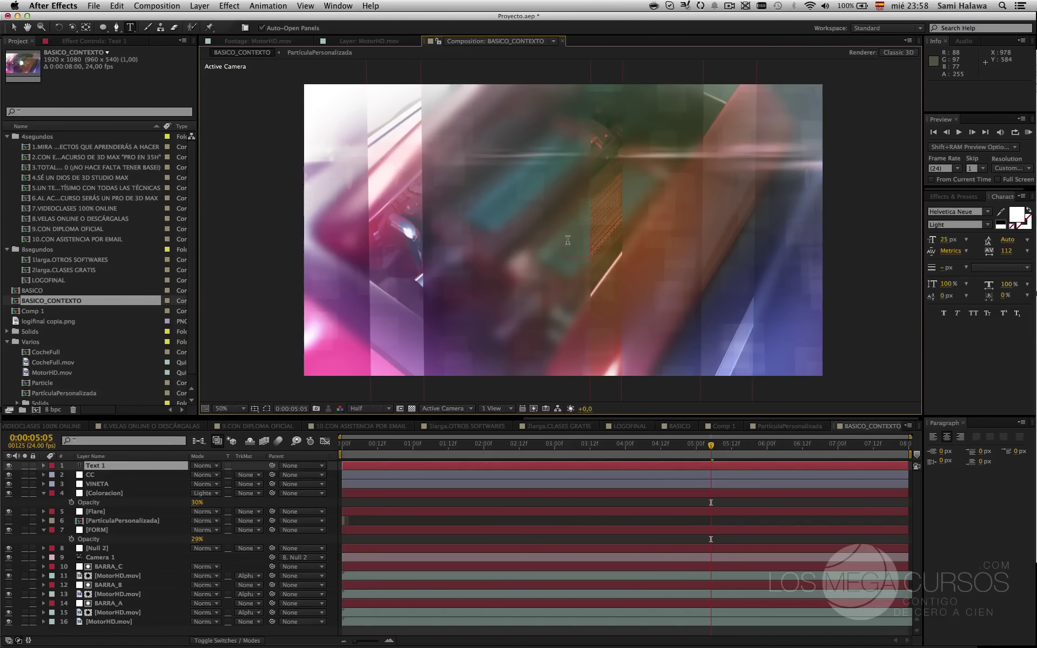
pyautogui.click(946, 240)
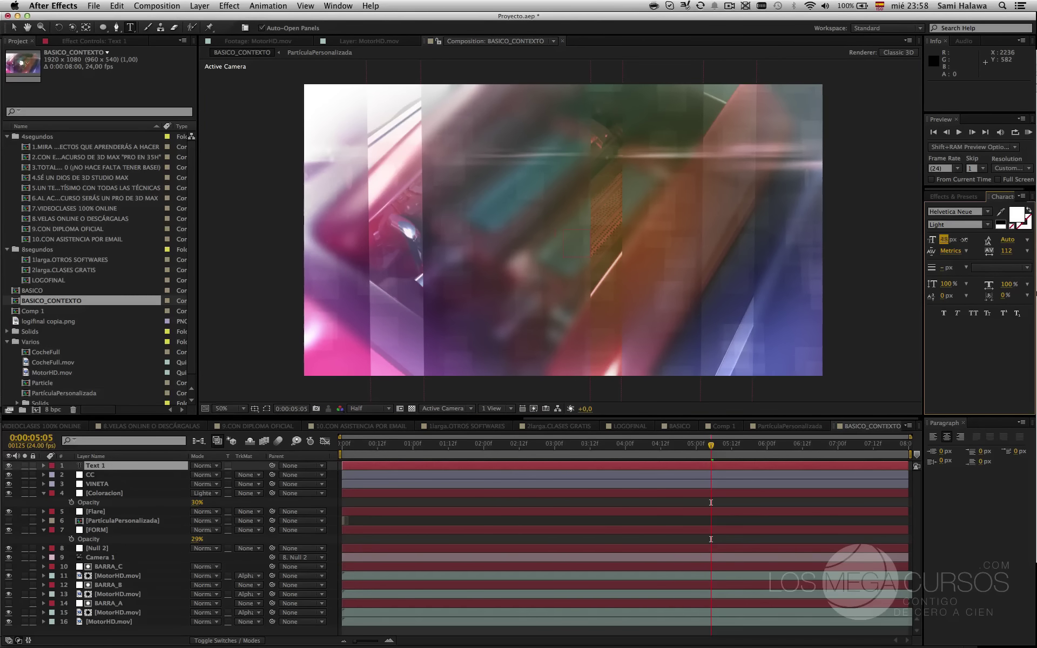
pyautogui.write('78')
pyautogui.press('Return')
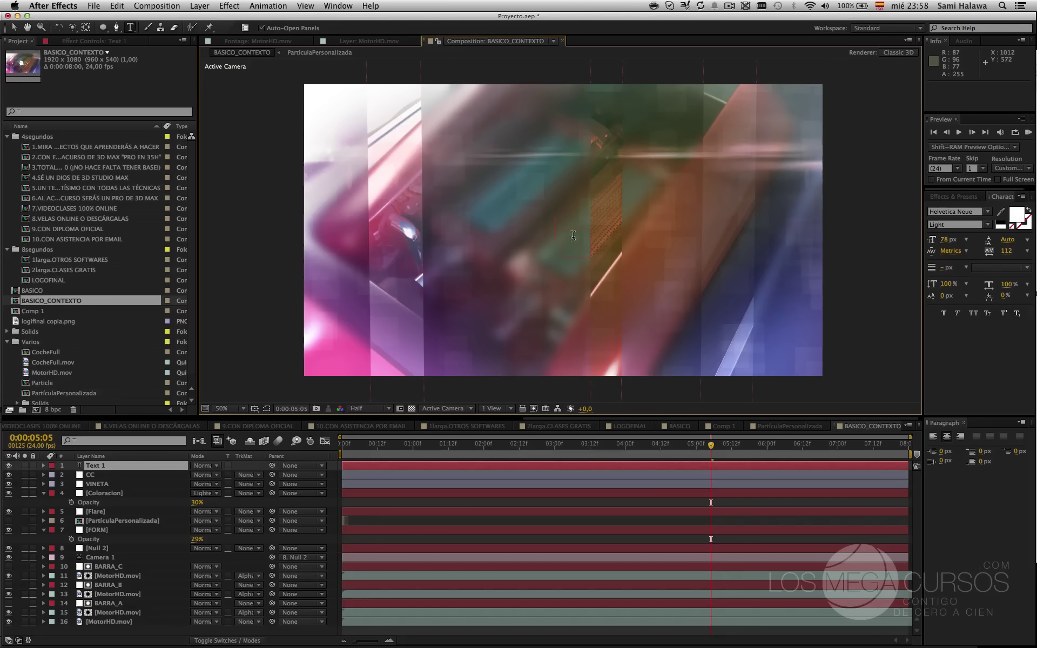
# - Enter the word DOMINA in the new text layer
pyautogui.click(561, 231)
pyautogui.write('DOMI')
pyautogui.doubleClick(564, 230)
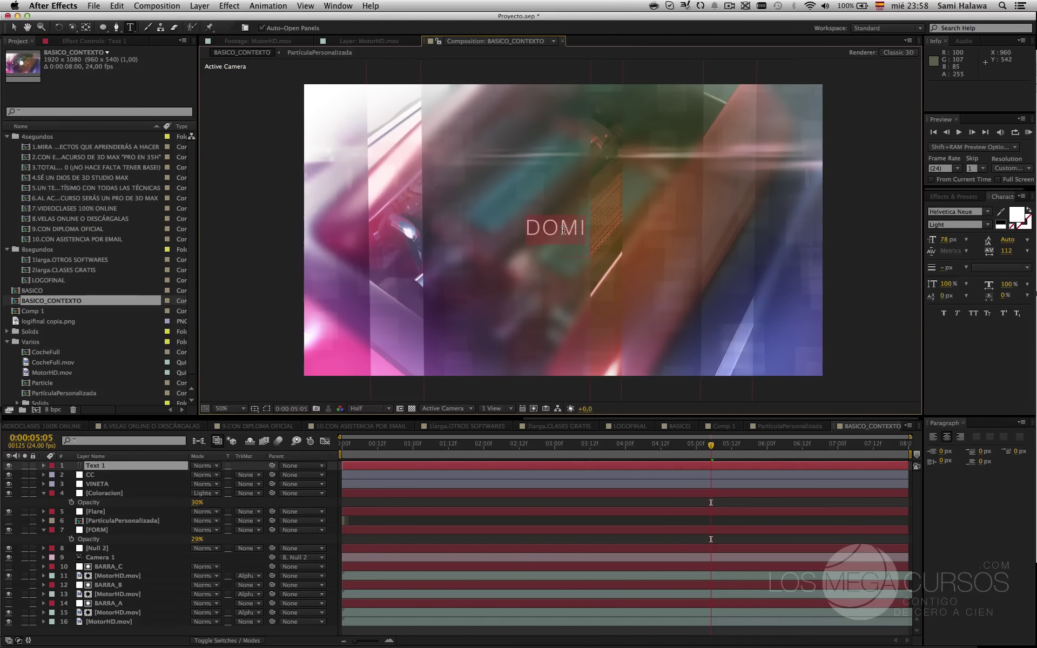
pyautogui.press('Right')
pyautogui.write('NA')
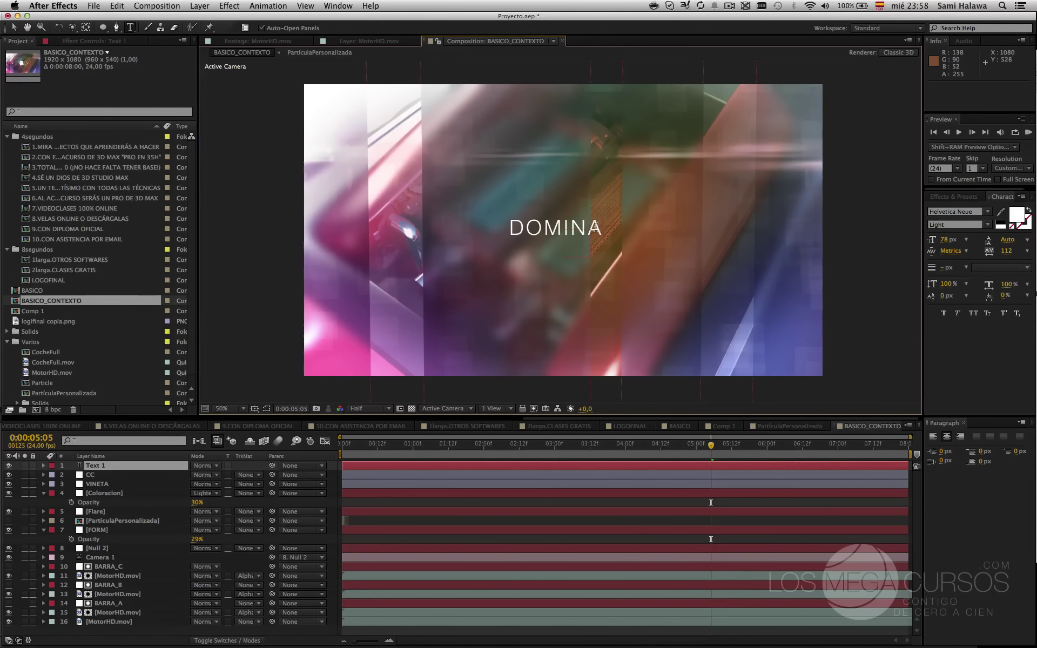
# - Replace the title text with three lines: SI AE QUIERES DOMINAR, LOSMEGACURSOS.COM and TIENES QUE VISITAR
pyautogui.moveTo(595, 227); pyautogui.dragTo(506, 226)
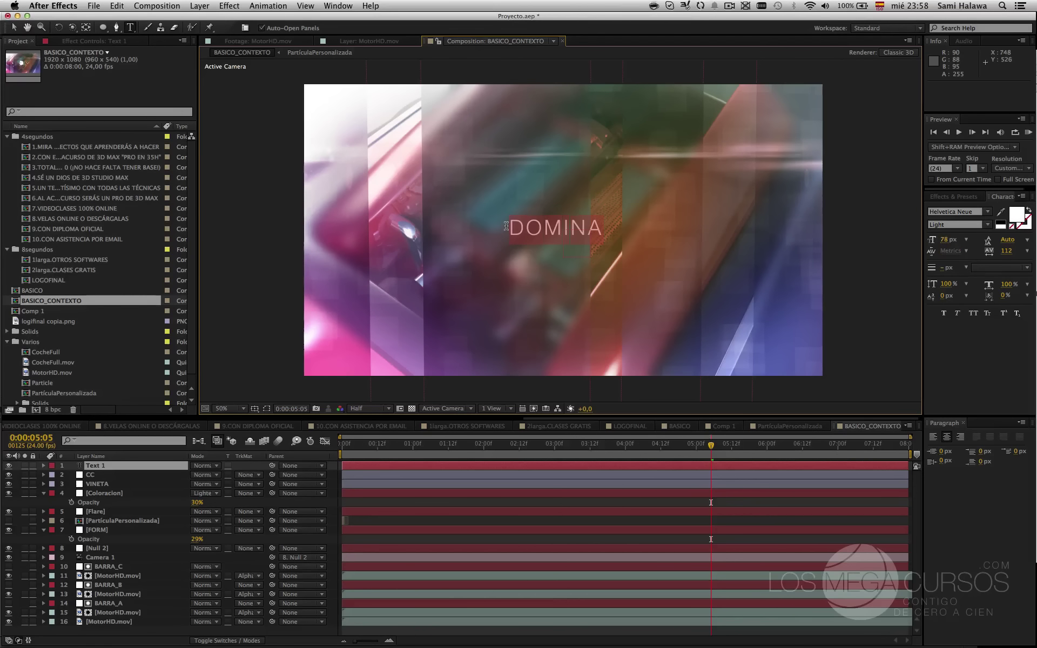
pyautogui.write('SI')
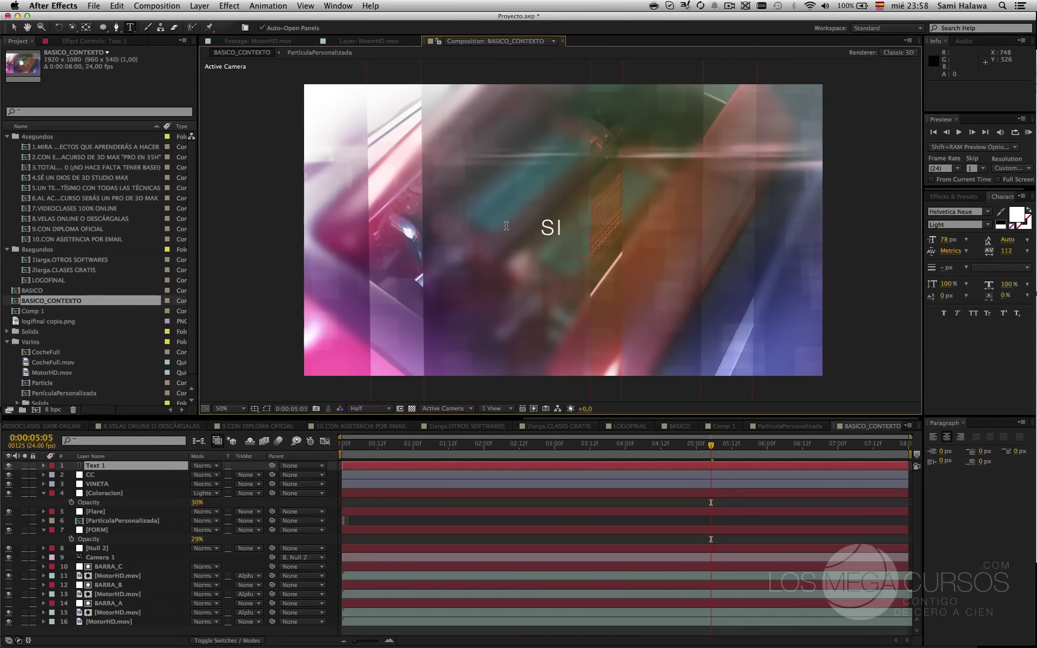
pyautogui.write('AE QUIERES DOMINAR')
pyautogui.press('Return')
pyautogui.write('L')
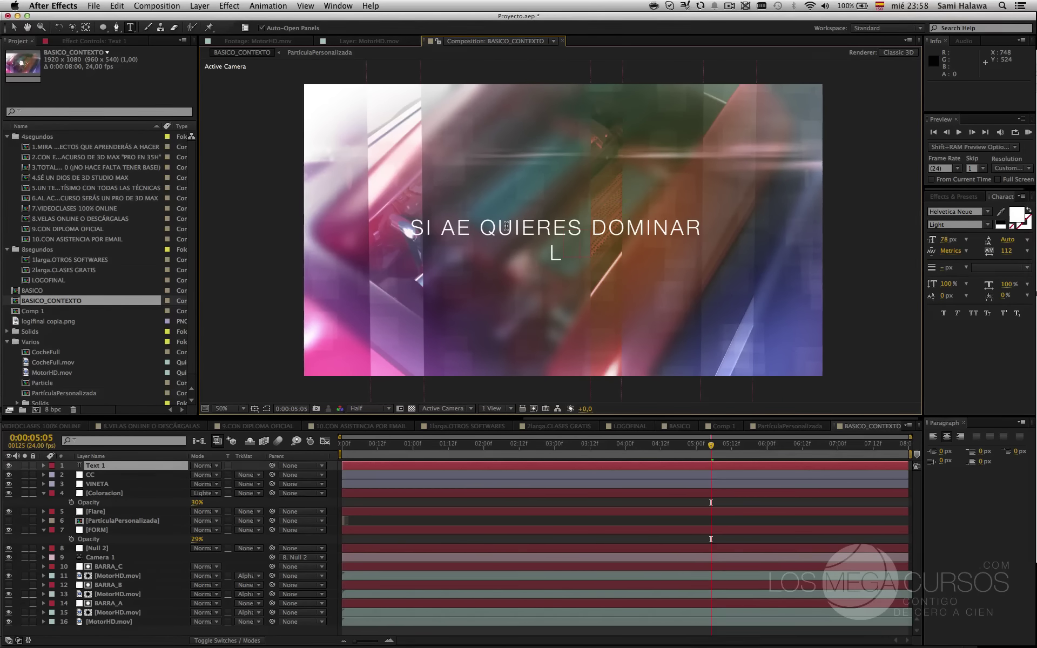
pyautogui.write('OSMEGACURSOS.COM')
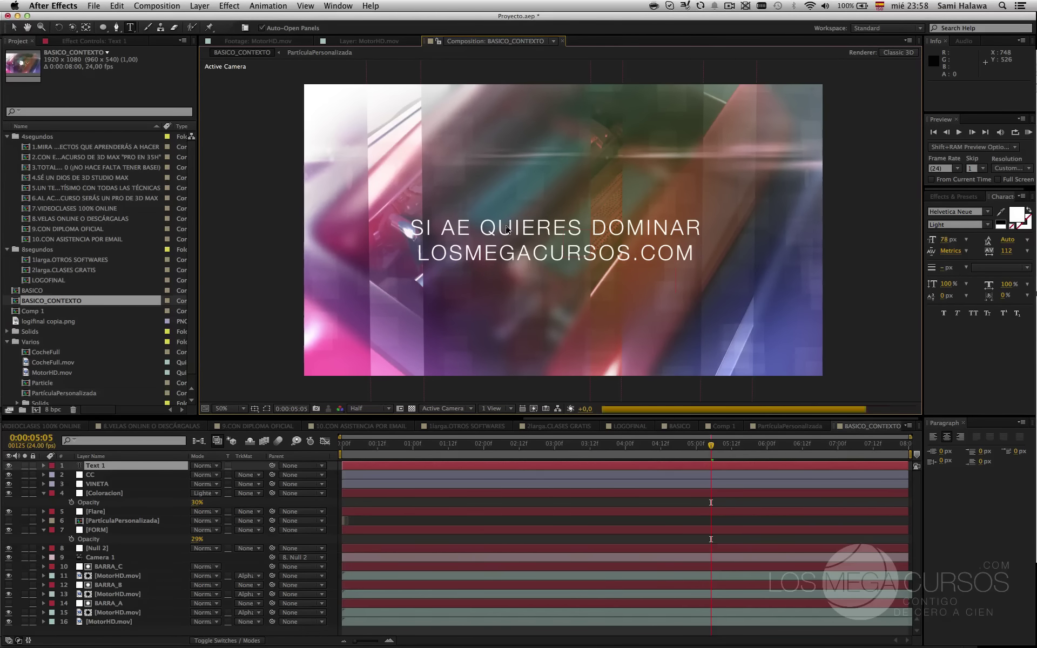
pyautogui.press('Return')
pyautogui.write('TIENES QUE VISITAR')
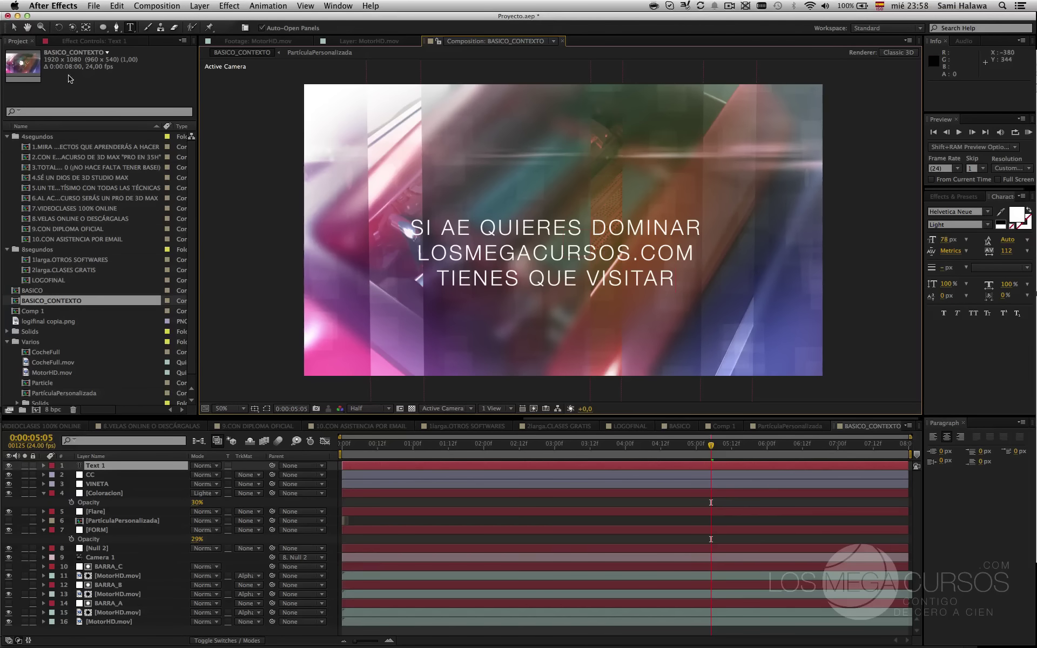
# - Finish editing the text and move its anchor point to the middle of the three lines with the Pan Behind tool
pyautogui.click(15, 27)
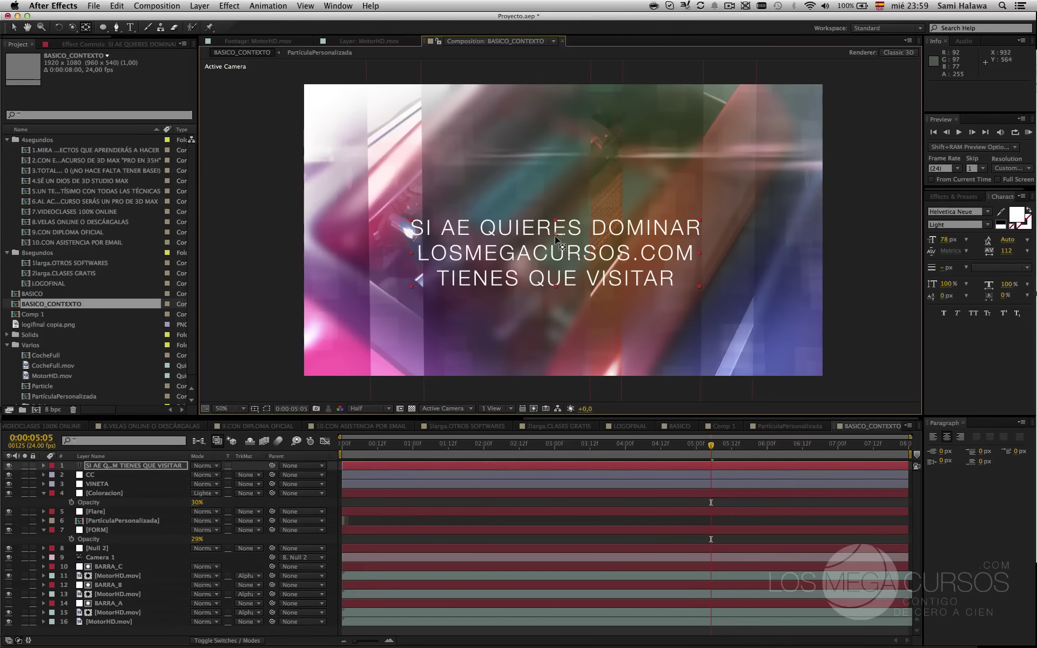
pyautogui.moveTo(560, 247); pyautogui.dragTo(556, 256)
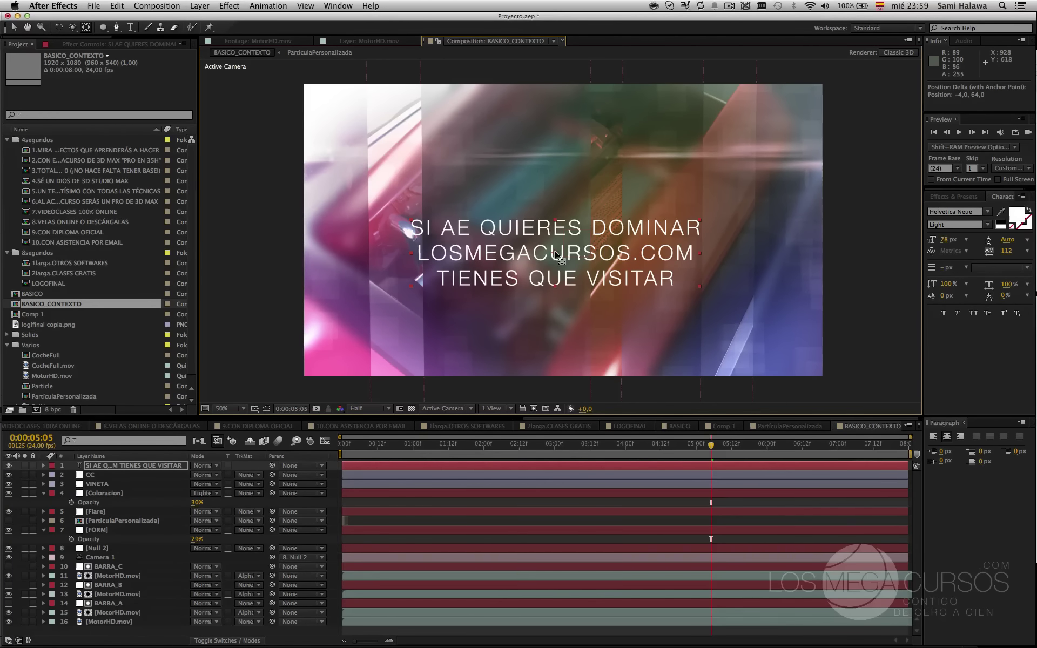
pyautogui.click(85, 28)
pyautogui.press('v')
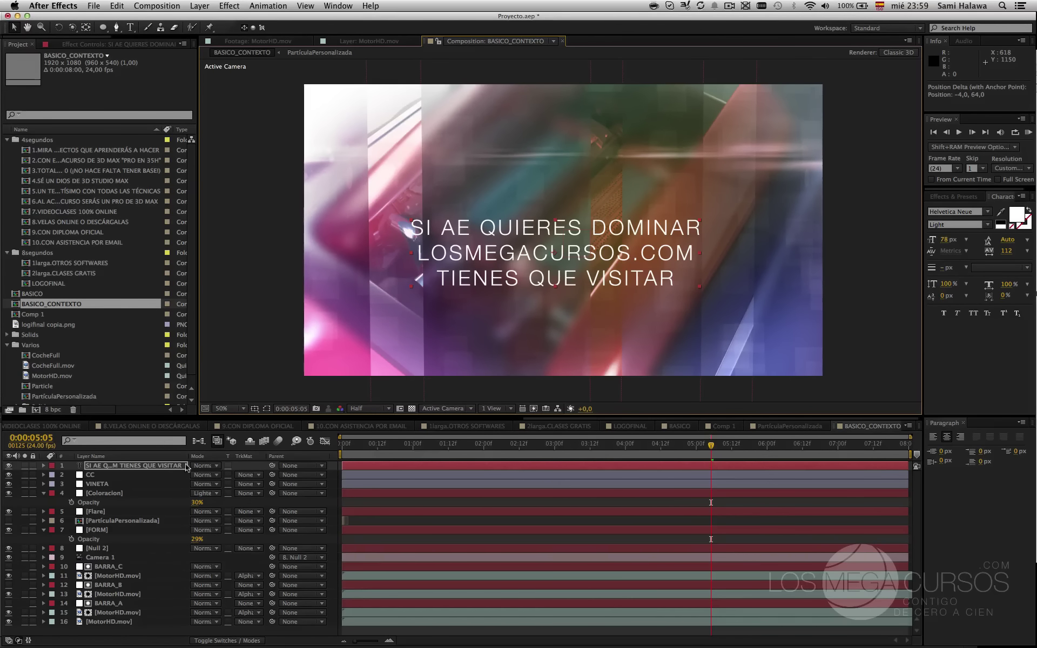
# - Show the layer switches in the timeline without the modes and make the title layer 3D
pyautogui.click(162, 465)
pyautogui.click(9, 641)
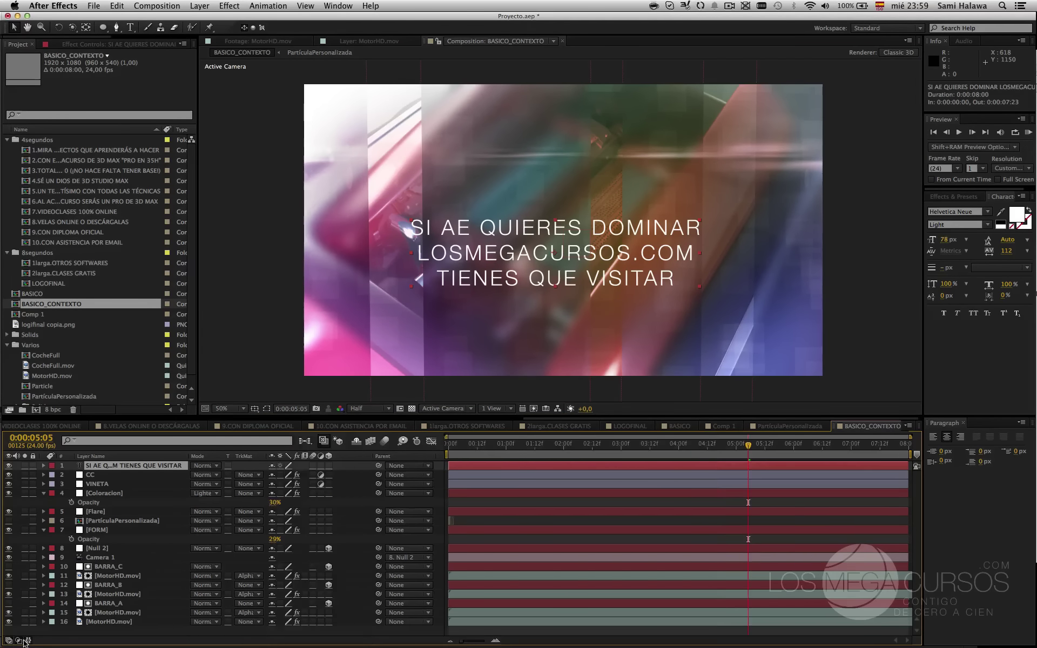
pyautogui.click(27, 641)
pyautogui.click(20, 641)
pyautogui.click(29, 641)
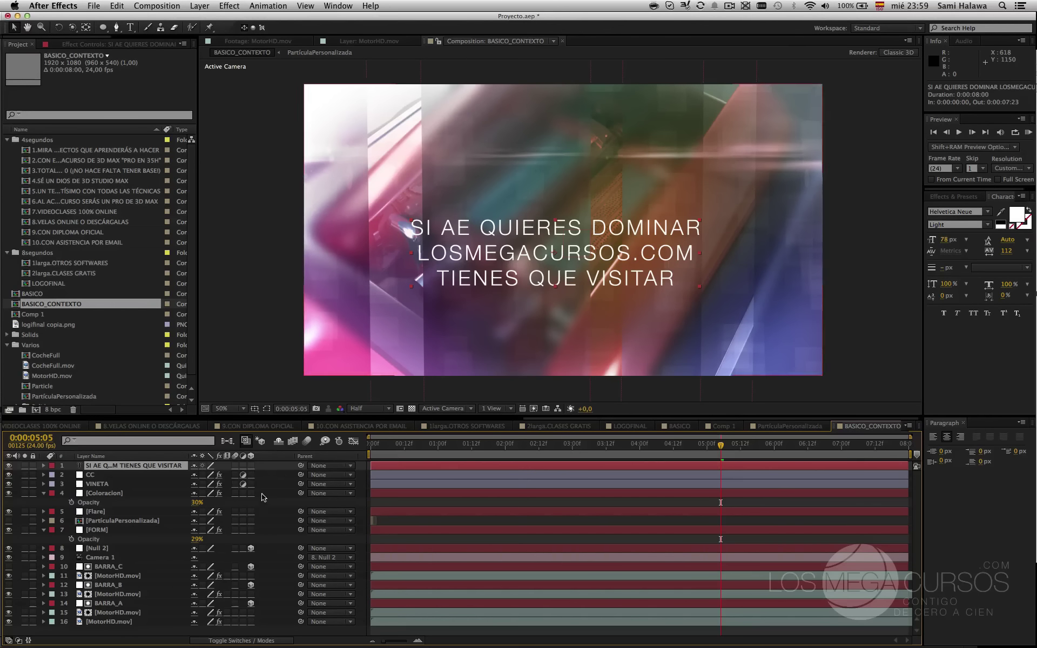
pyautogui.click(250, 465)
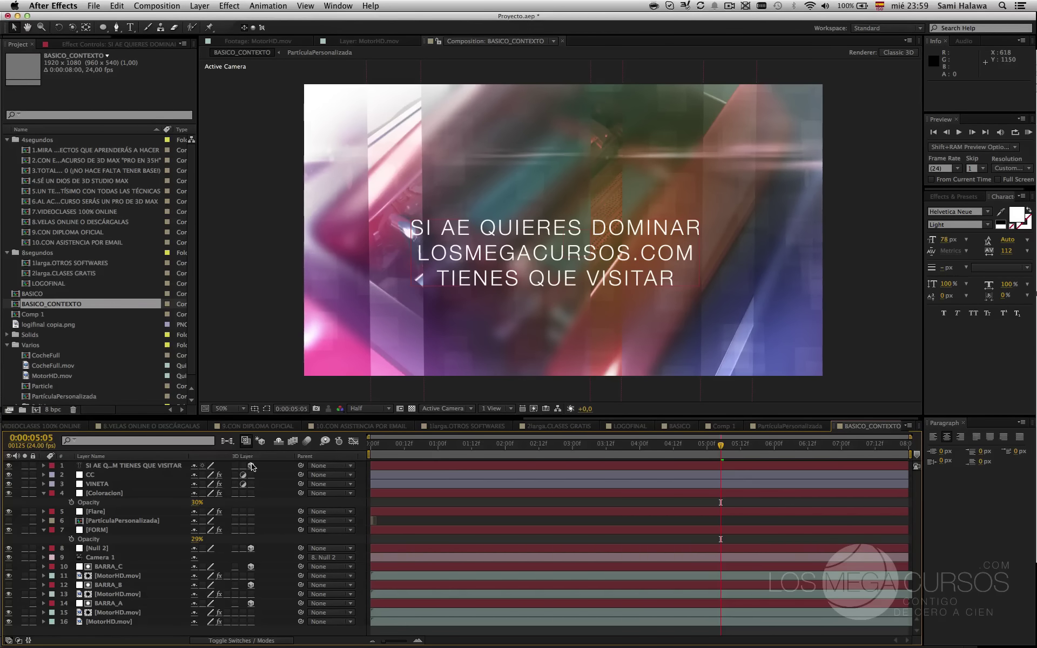
# - Center the 3D title in the view and set its font size to 68 px
pyautogui.click(92, 466)
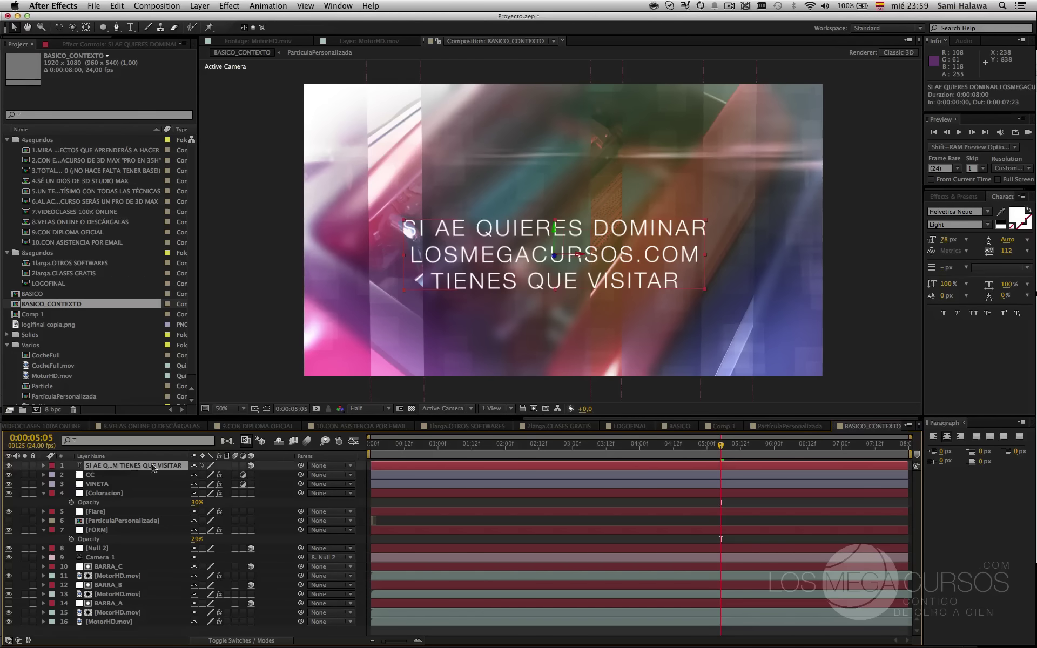
pyautogui.rightClick(486, 251)
pyautogui.moveTo(567, 298)
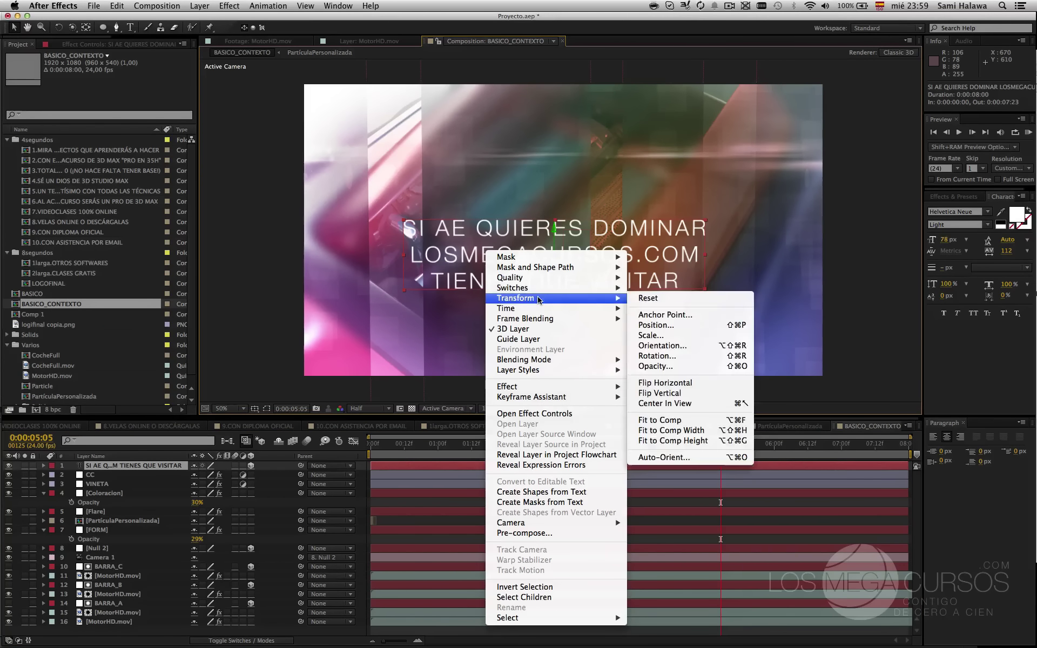
pyautogui.click(699, 405)
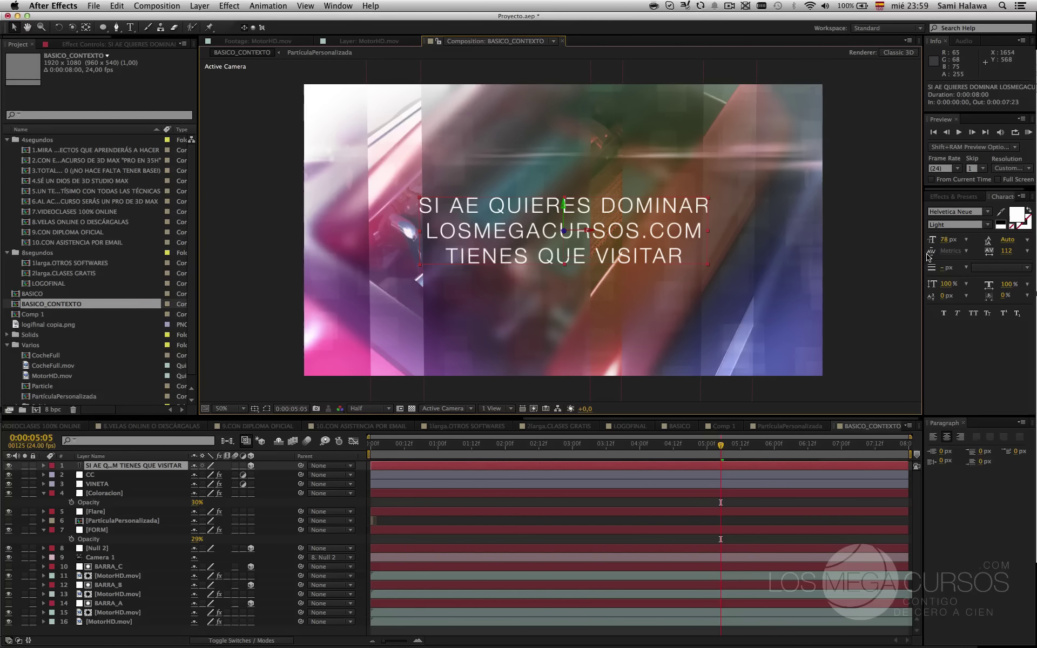
pyautogui.moveTo(938, 239); pyautogui.dragTo(934, 239)
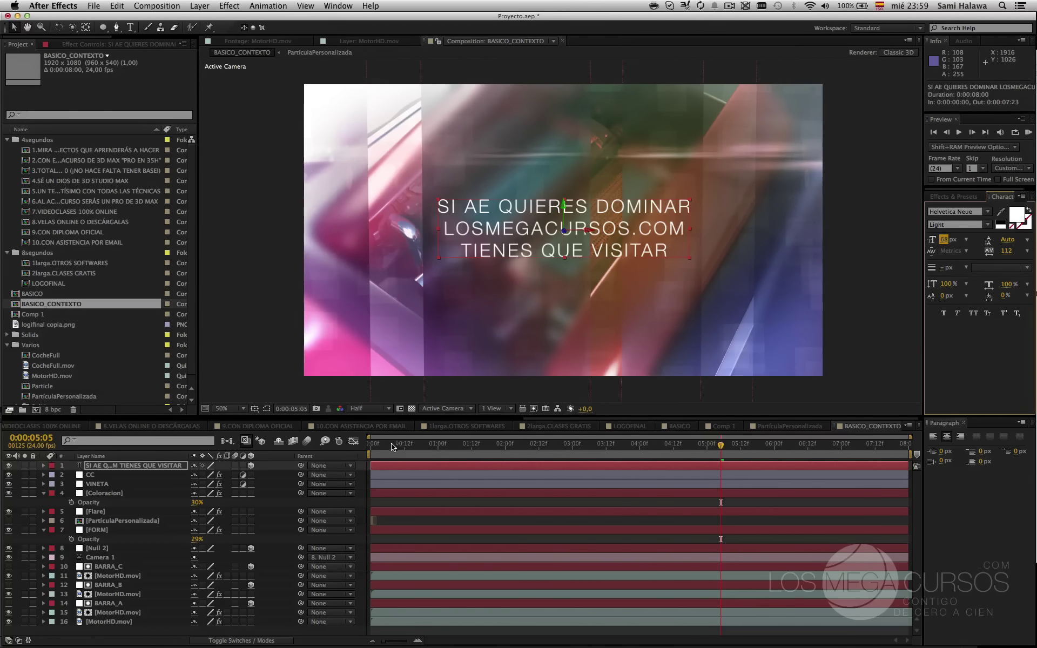
# - Check the title at 0:00:02:17, solo its layer, and preview its motion from near the start of the composition
pyautogui.moveTo(392, 446); pyautogui.dragTo(552, 446)
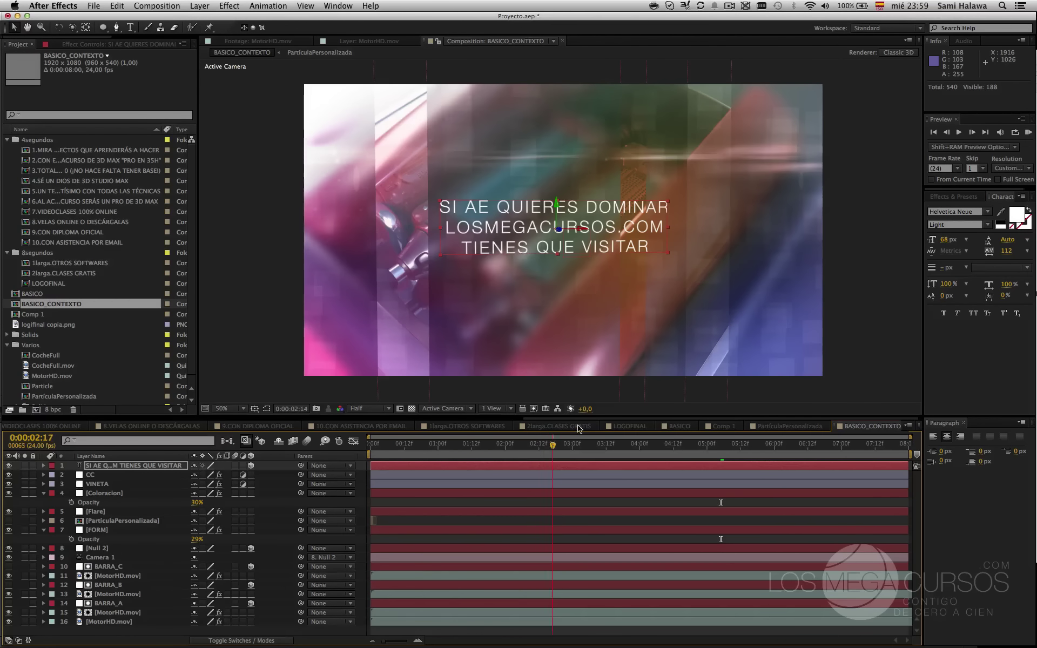
pyautogui.click(286, 257)
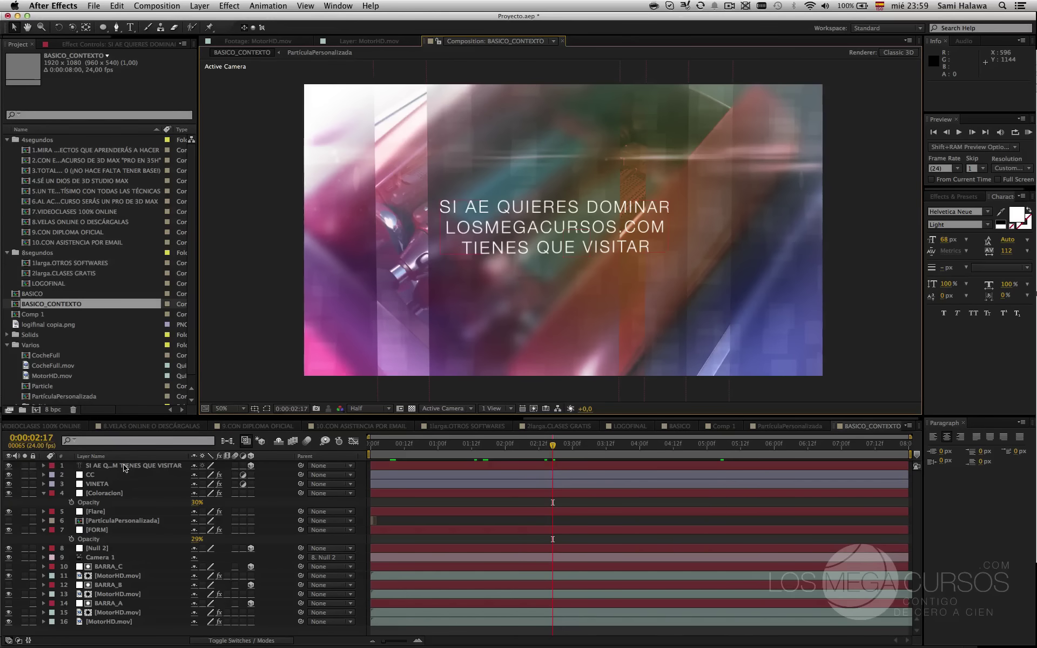
pyautogui.click(124, 468)
pyautogui.click(24, 466)
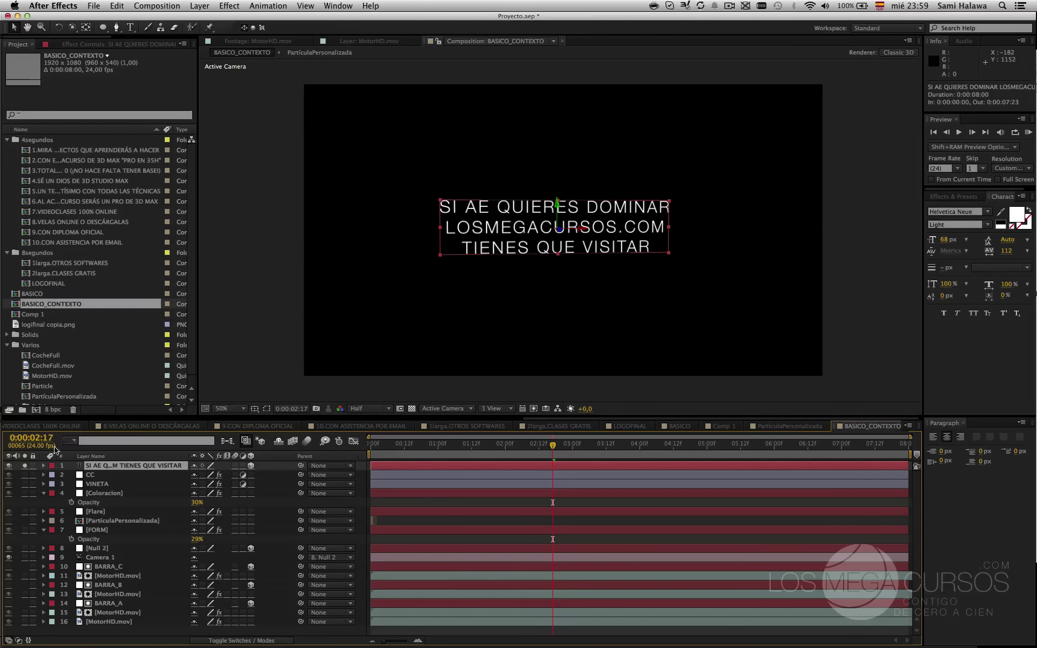
pyautogui.click(401, 446)
pyautogui.press('space')
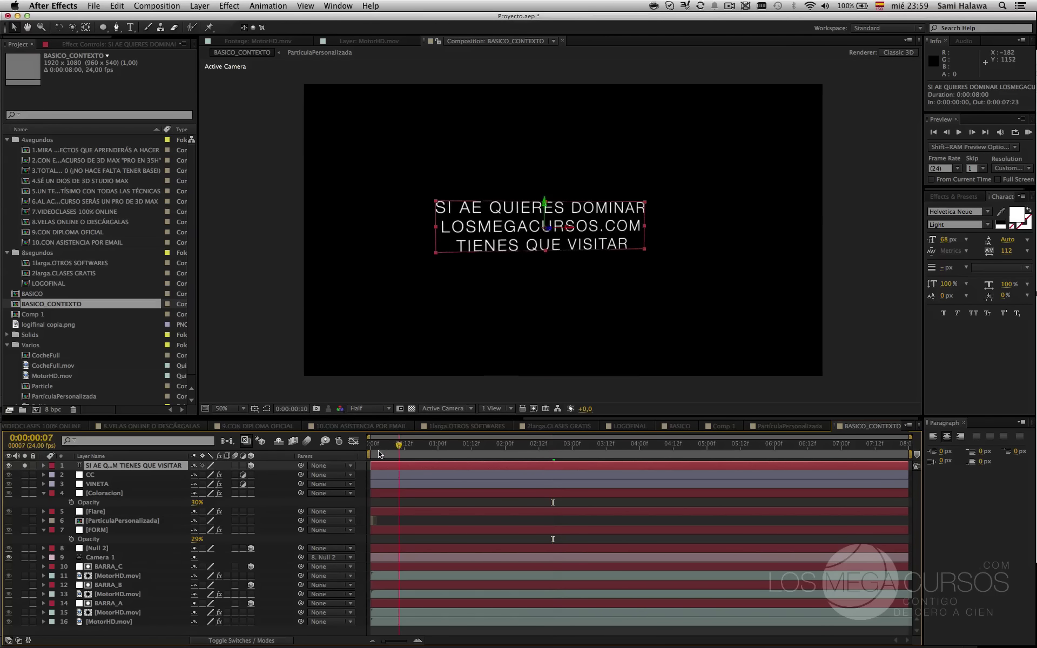
# - Expand the title layer's text properties and add an Opacity text animator to it
pyautogui.click(43, 466)
pyautogui.click(370, 475)
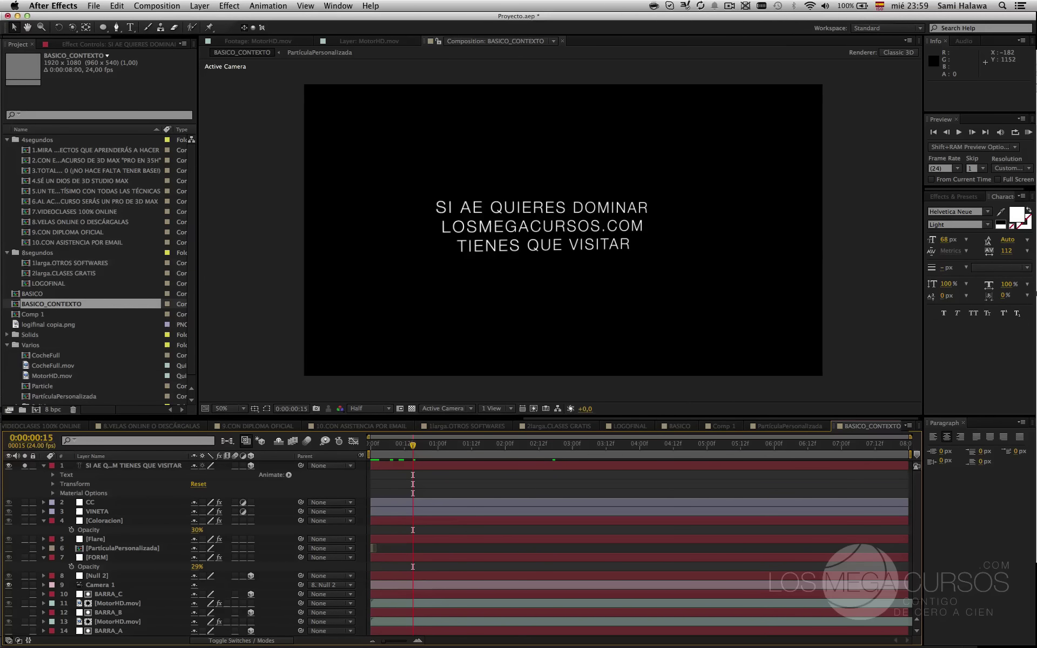
pyautogui.click(10, 640)
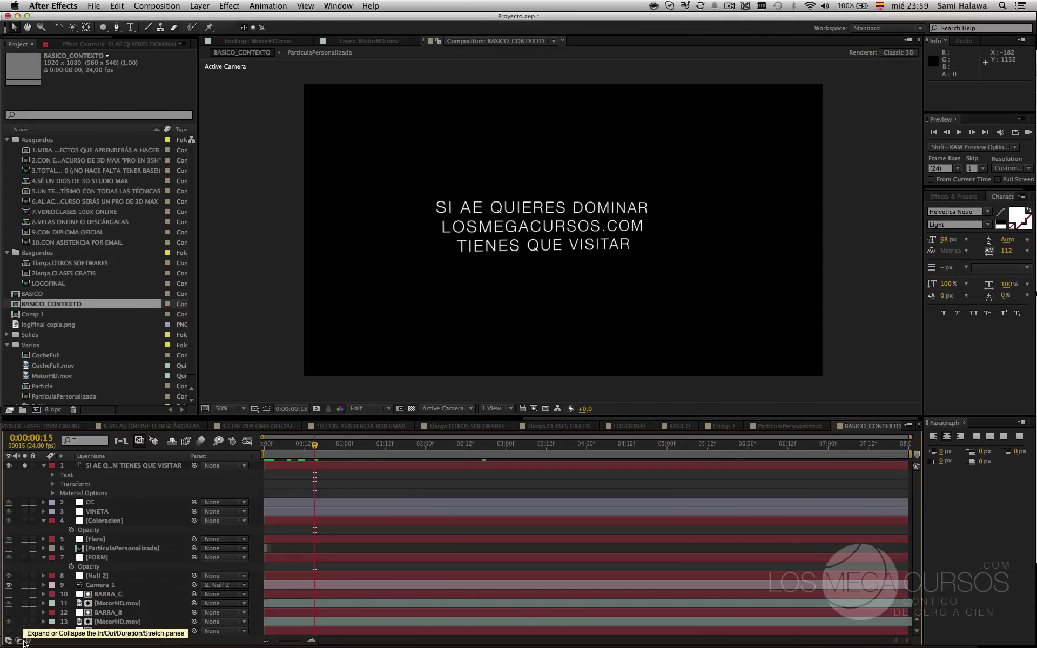
pyautogui.click(10, 640)
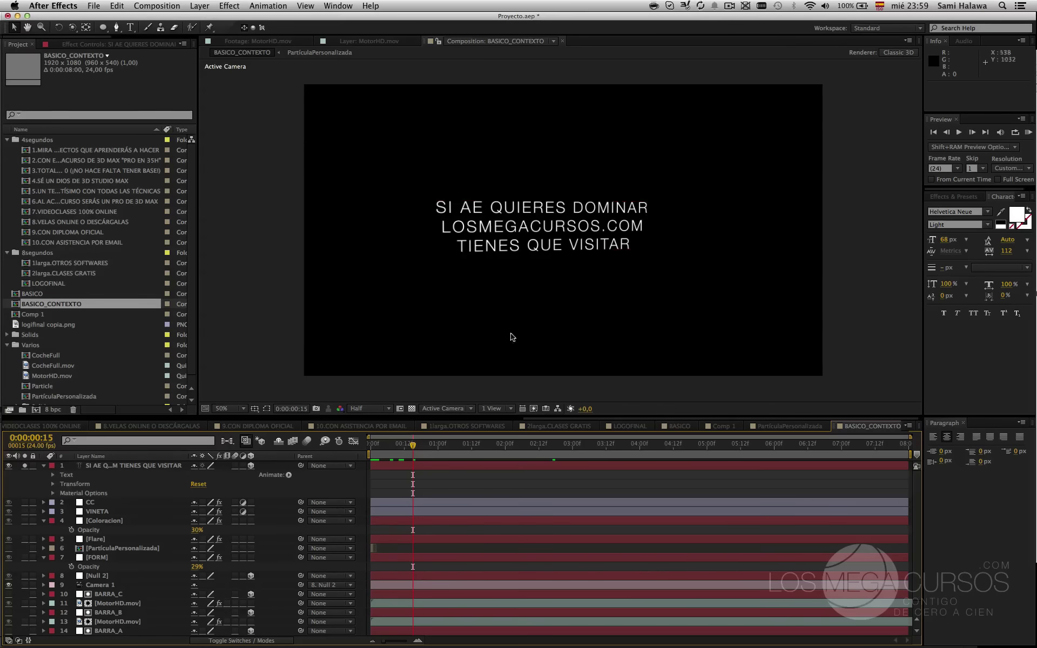
pyautogui.click(537, 212)
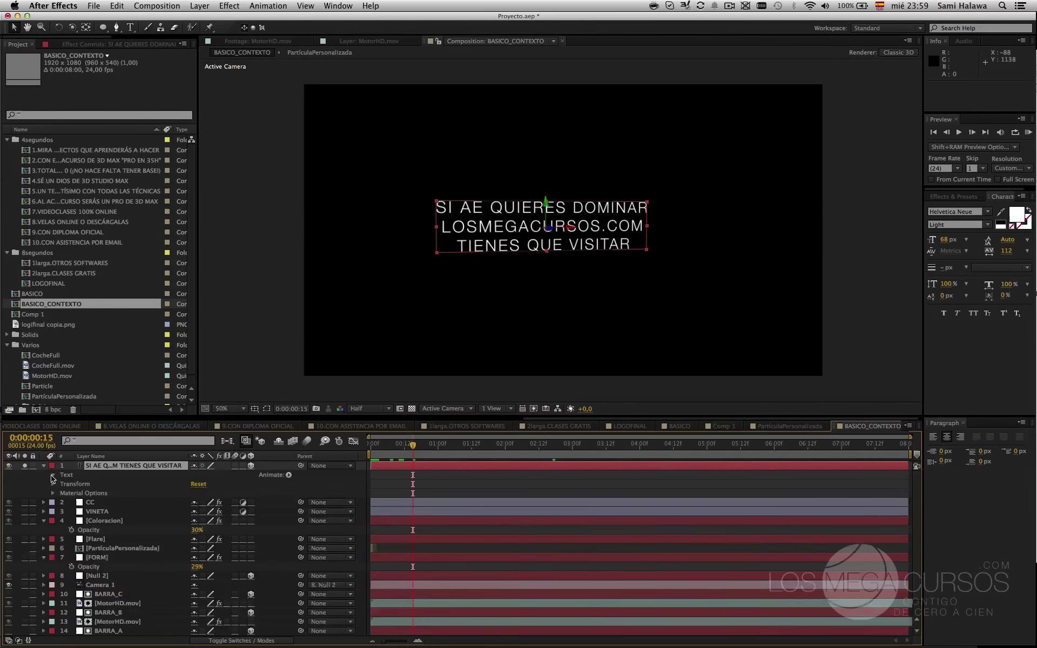
pyautogui.click(52, 474)
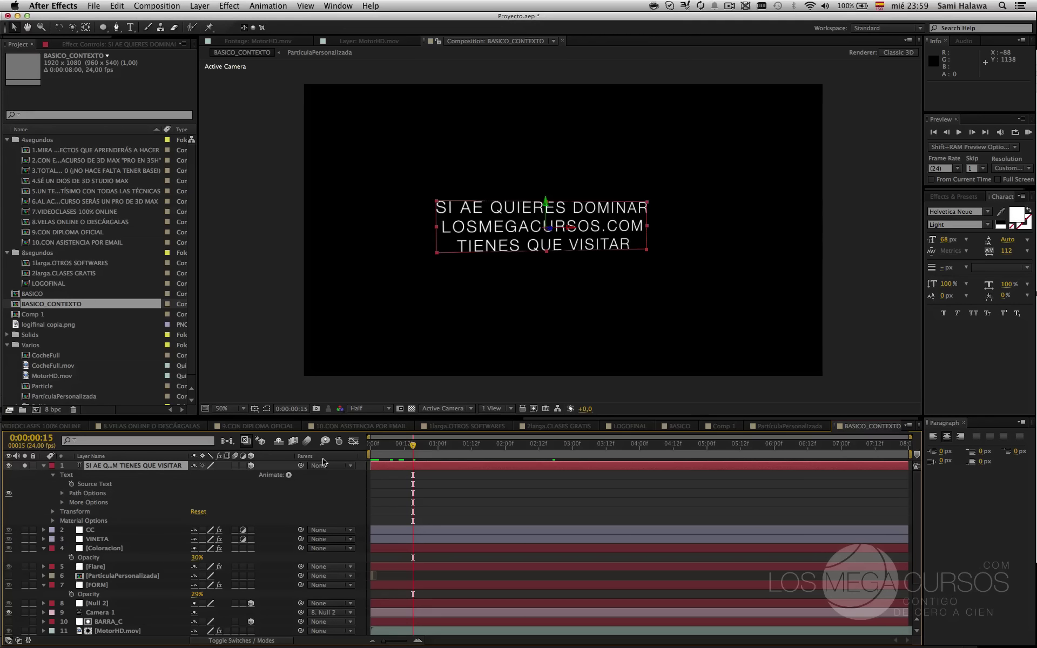
pyautogui.click(289, 475)
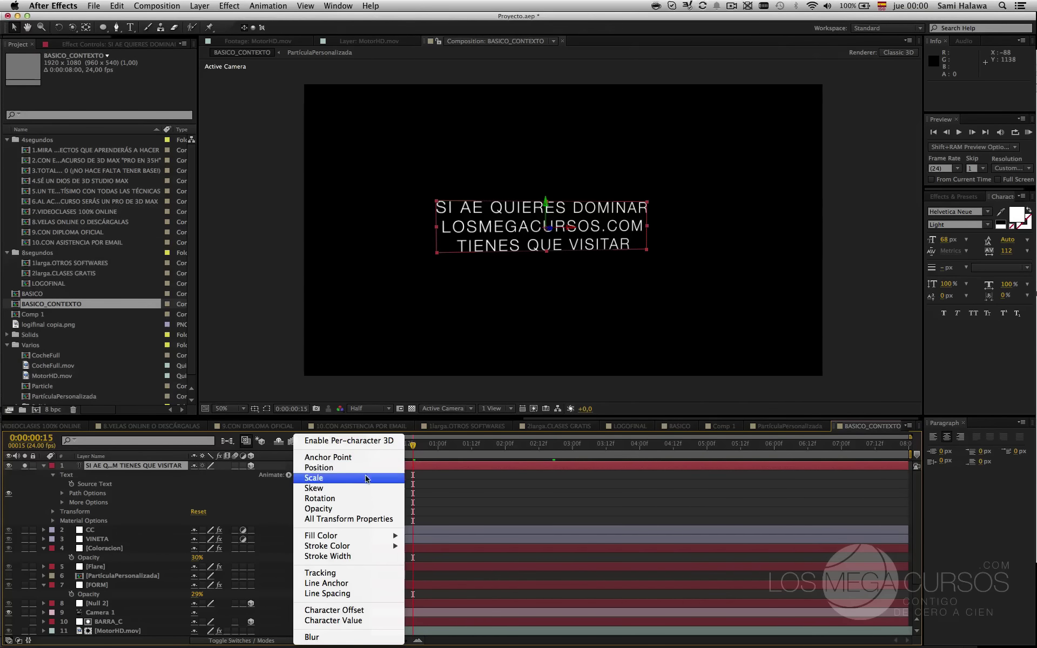
pyautogui.click(387, 509)
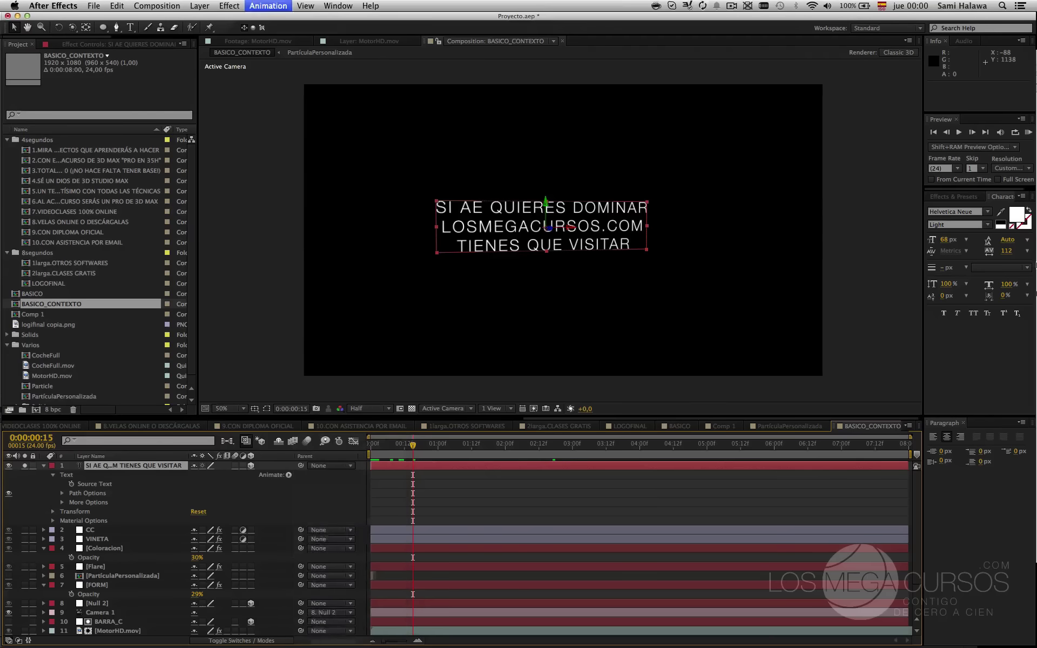
# - Switch to Finder, preview 9.CON DIPLOMA OFICIAL.mov from its start to study the title's text reveal, and return to After Effects
pyautogui.click(1022, 31)
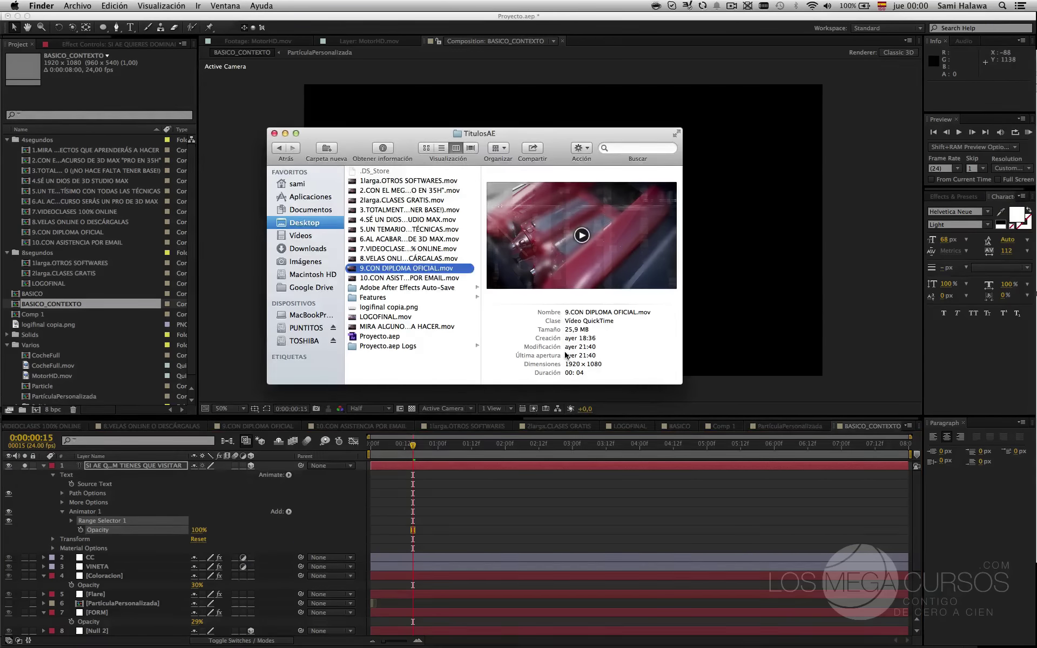
pyautogui.press('space')
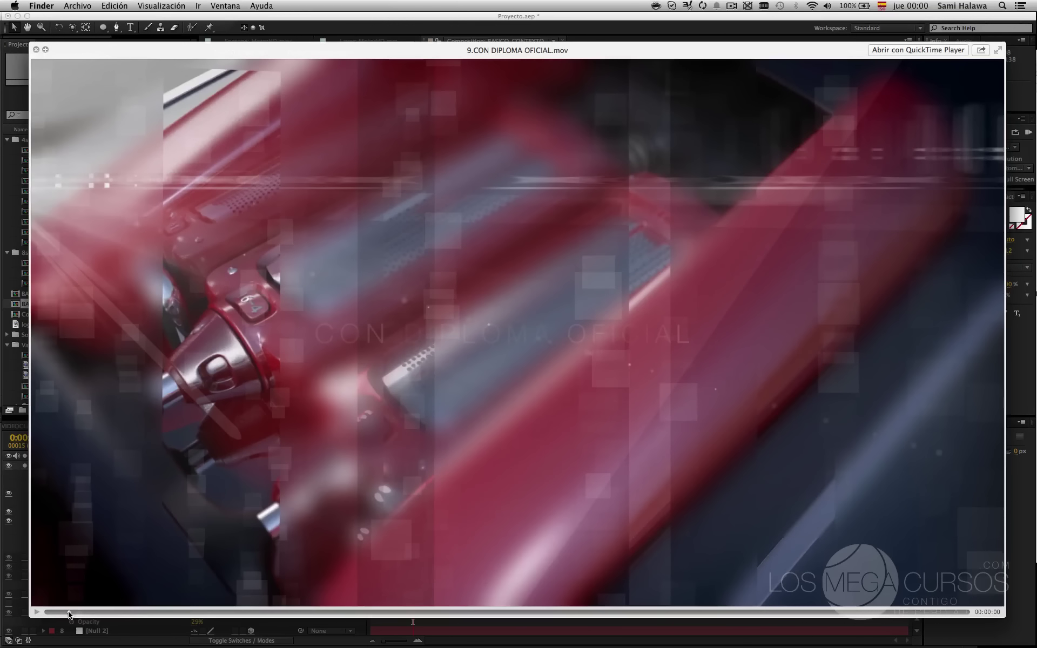
pyautogui.moveTo(69, 614); pyautogui.dragTo(38, 611)
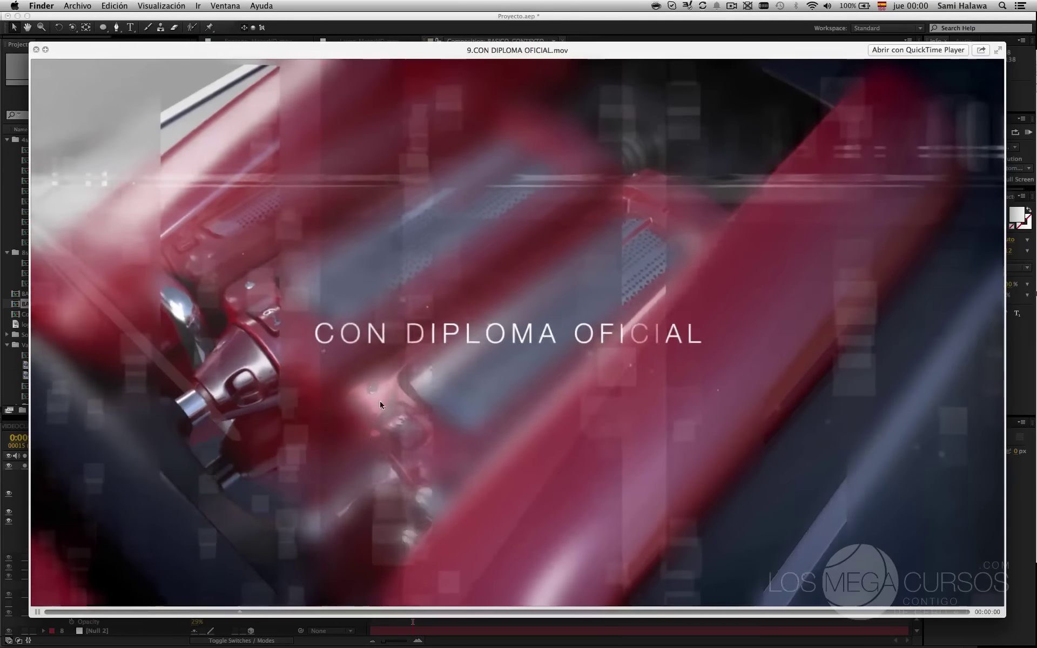
pyautogui.press('space')
pyautogui.click(929, 307)
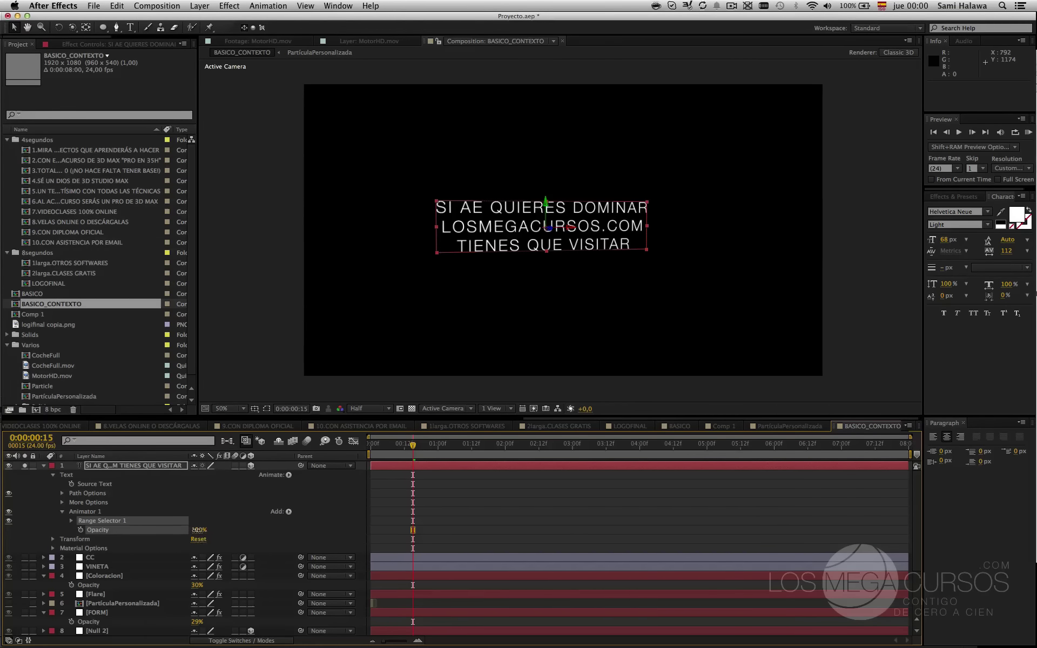
# - Set the text animator's Opacity to 0%
pyautogui.moveTo(197, 530); pyautogui.dragTo(143, 531)
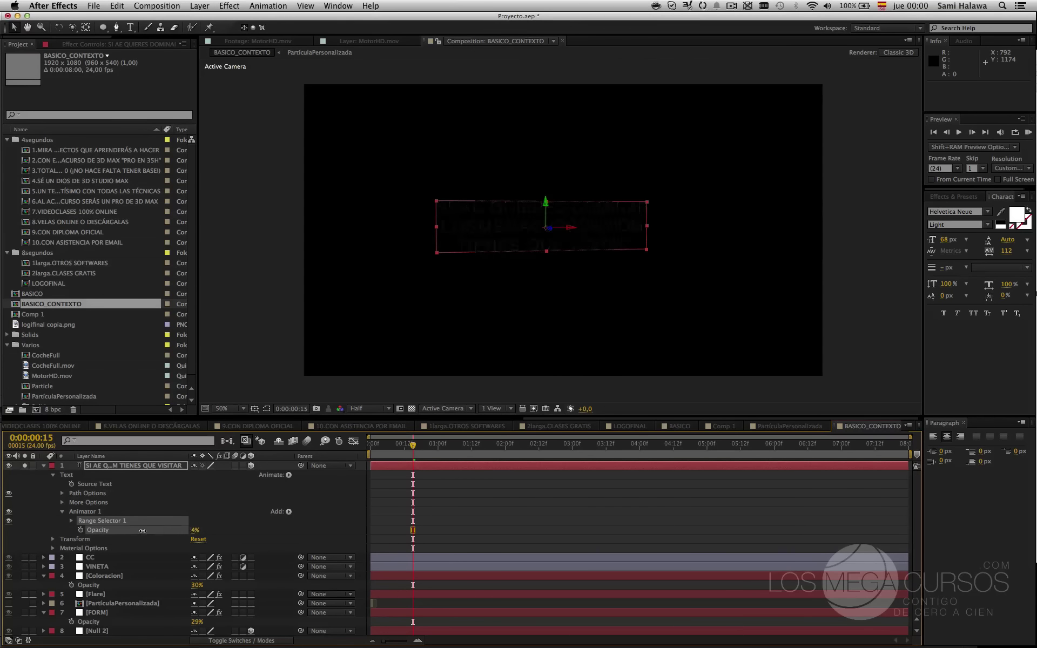
pyautogui.click(211, 534)
pyautogui.moveTo(195, 530); pyautogui.dragTo(154, 538)
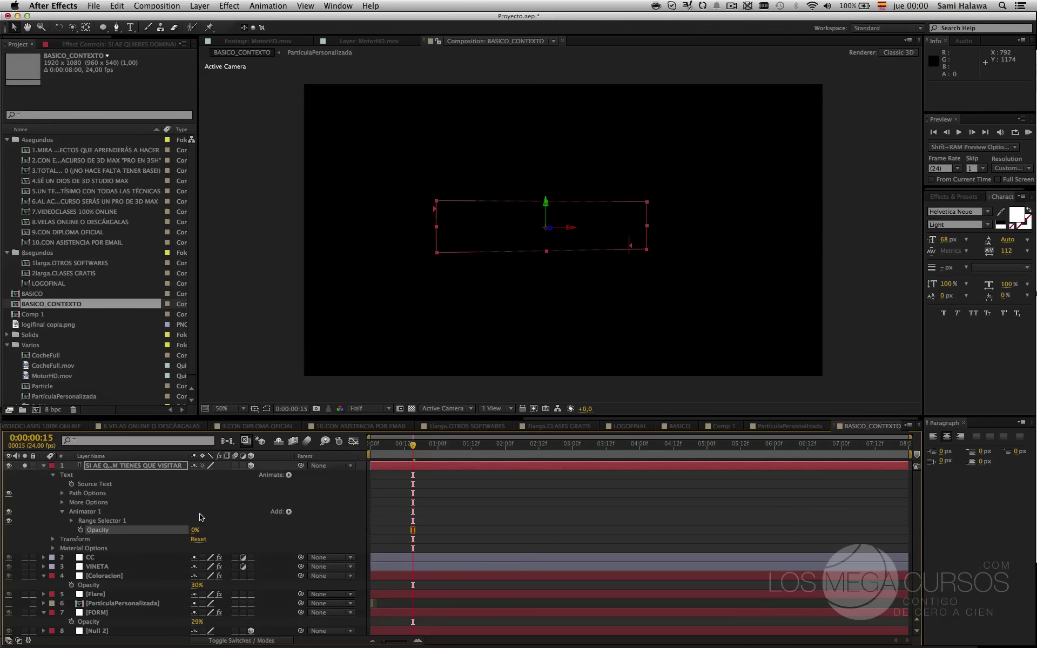
# - Select the animator's range selector and adjust its start and end so only a few first-line characters from the E of AE are affected
pyautogui.click(137, 521)
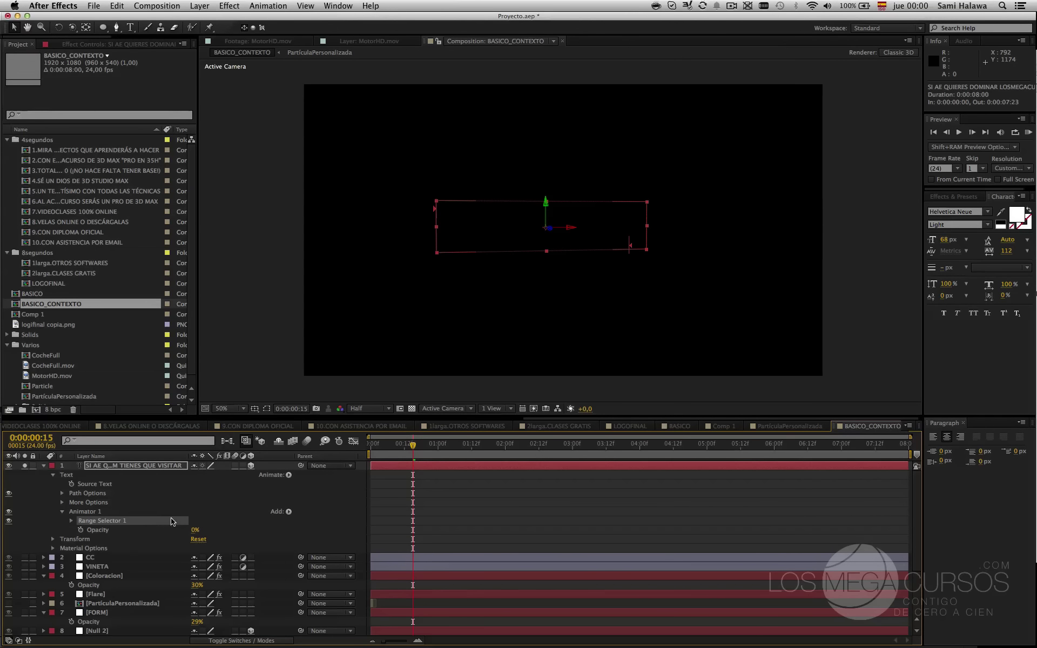
pyautogui.moveTo(629, 245); pyautogui.dragTo(484, 211)
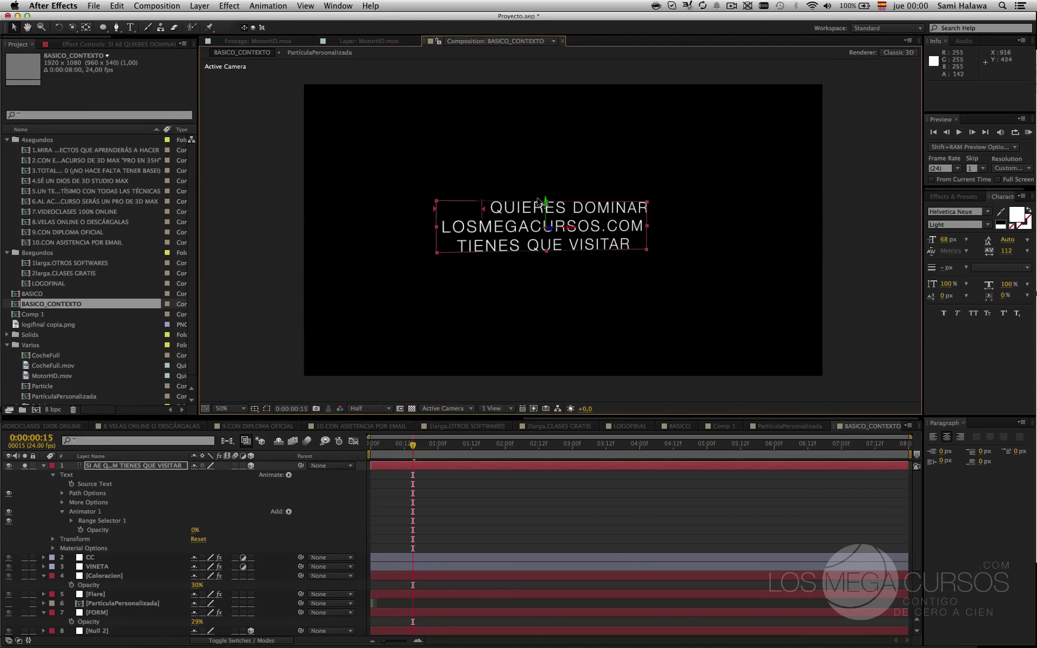
pyautogui.moveTo(501, 211); pyautogui.dragTo(506, 210)
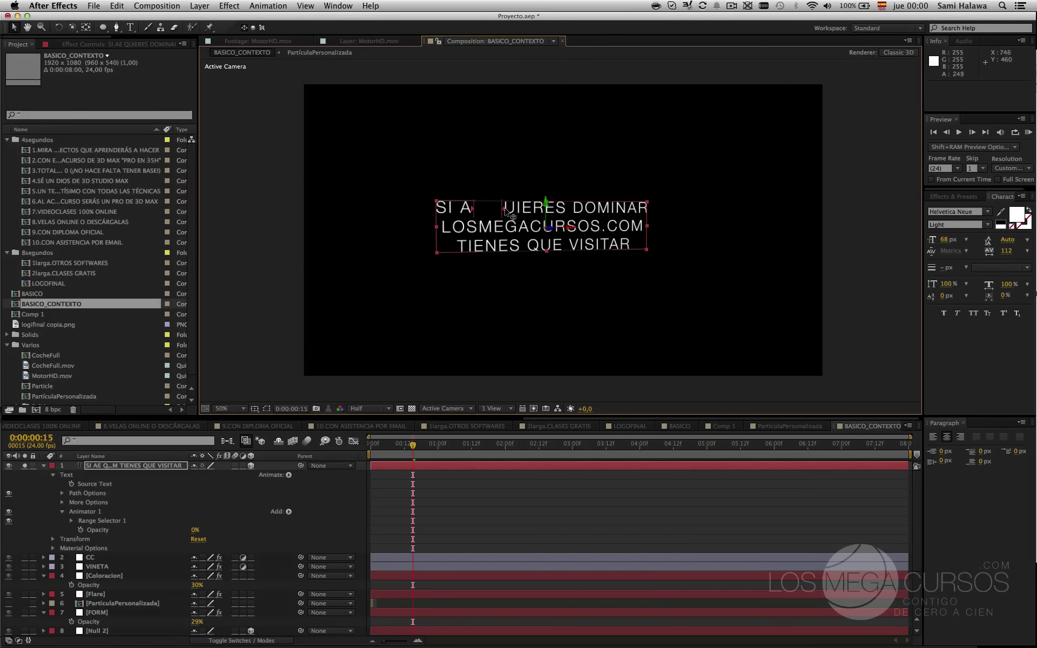
pyautogui.press('.')
pyautogui.moveTo(448, 186); pyautogui.dragTo(469, 189)
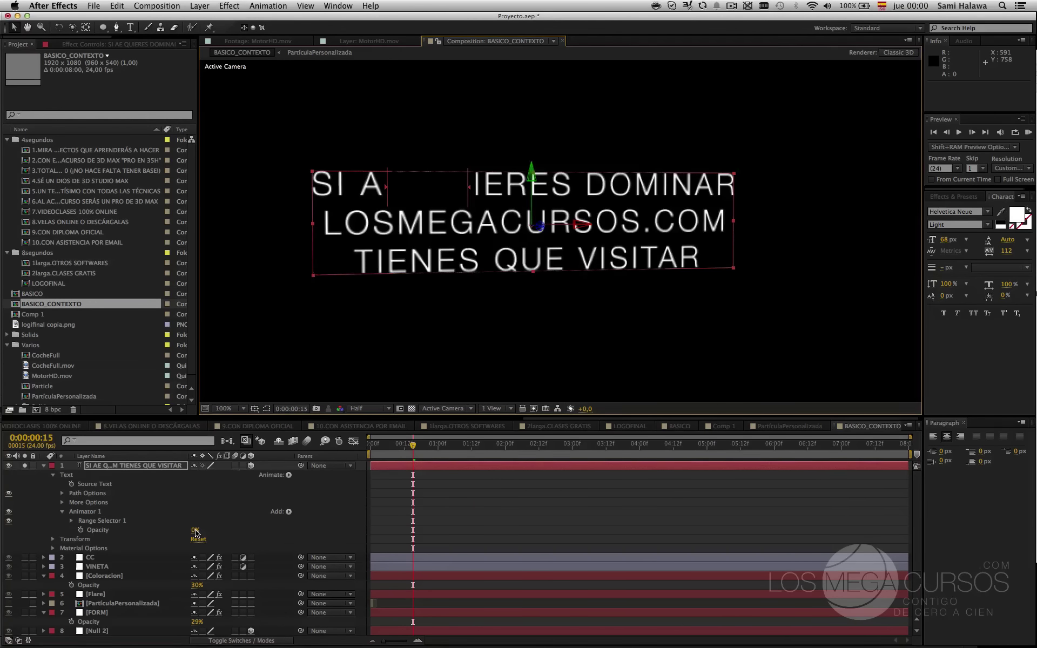
# - Raise the animator's Opacity to 57% and adjust the selector range to run from AE through the Q of QUIERES
pyautogui.moveTo(196, 532); pyautogui.dragTo(227, 534)
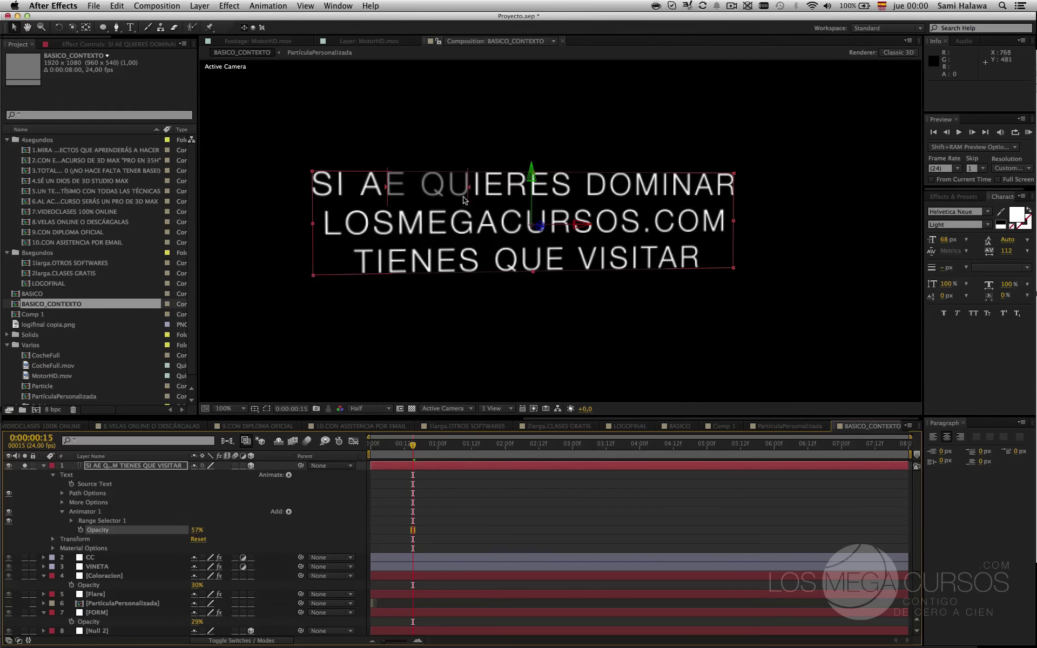
pyautogui.moveTo(469, 187); pyautogui.dragTo(445, 187)
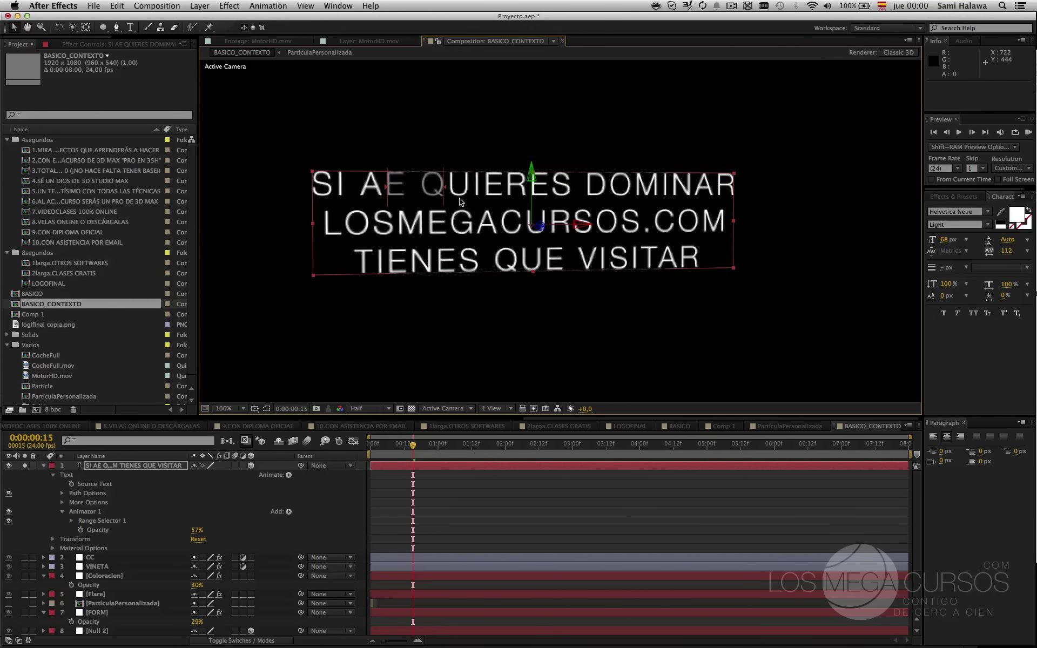
pyautogui.press(',')
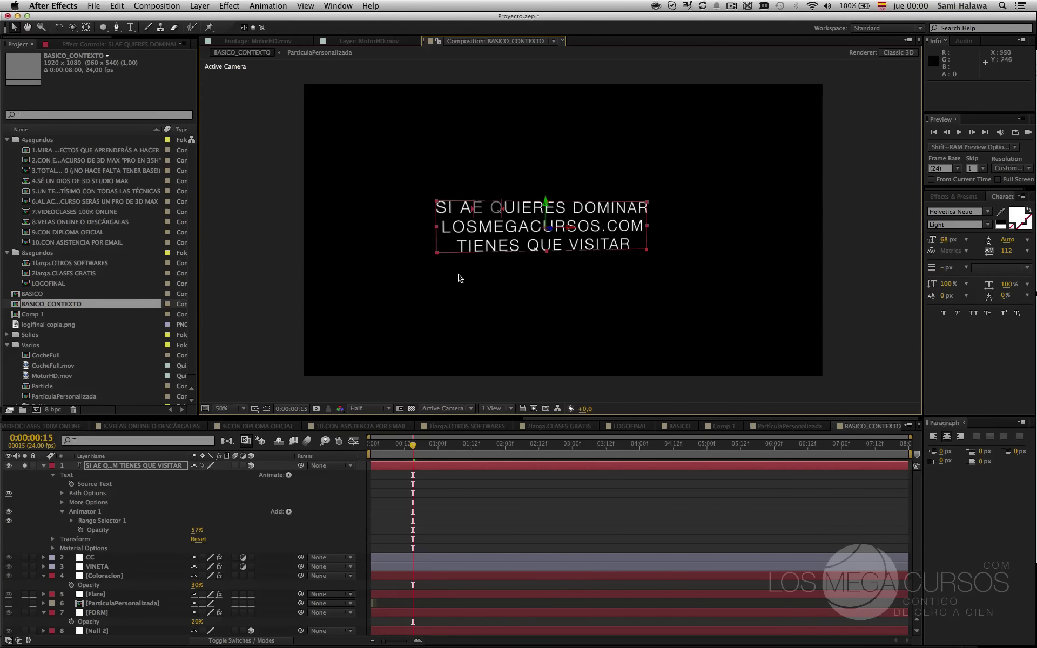
pyautogui.moveTo(470, 210)
pyautogui.mouseDown()
pyautogui.moveTo(433, 211)
pyautogui.moveTo(460, 214)
pyautogui.mouseUp()
# - Add a Wiggly selector to the text animator and delete its Range Selector 1
pyautogui.click(287, 512)
pyautogui.click(287, 512)
pyautogui.click(289, 513)
pyautogui.moveTo(290, 515)
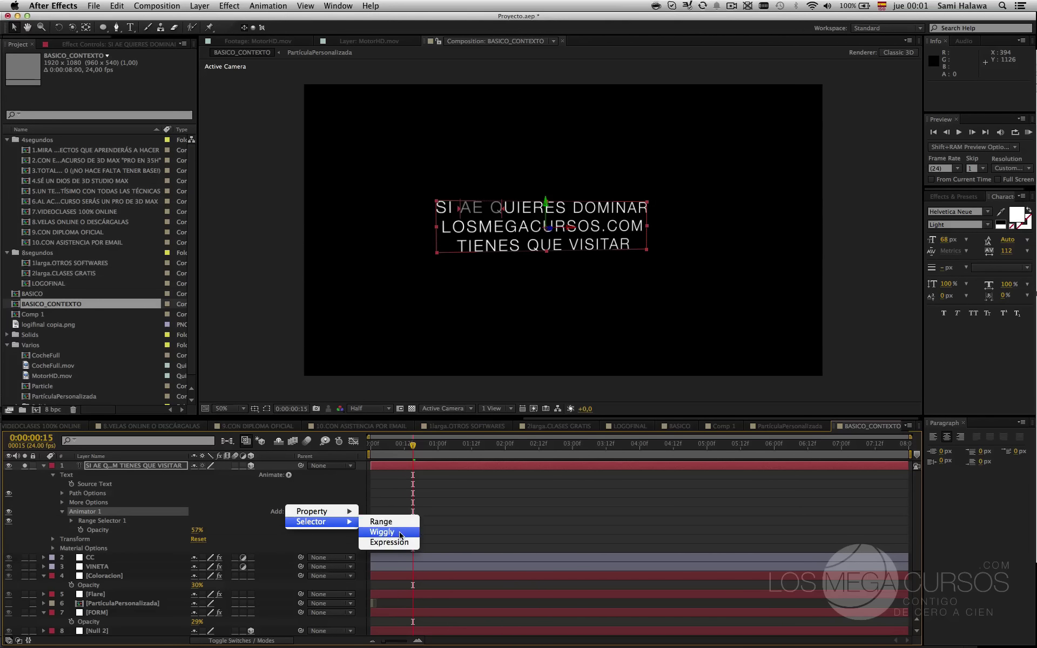
pyautogui.click(400, 533)
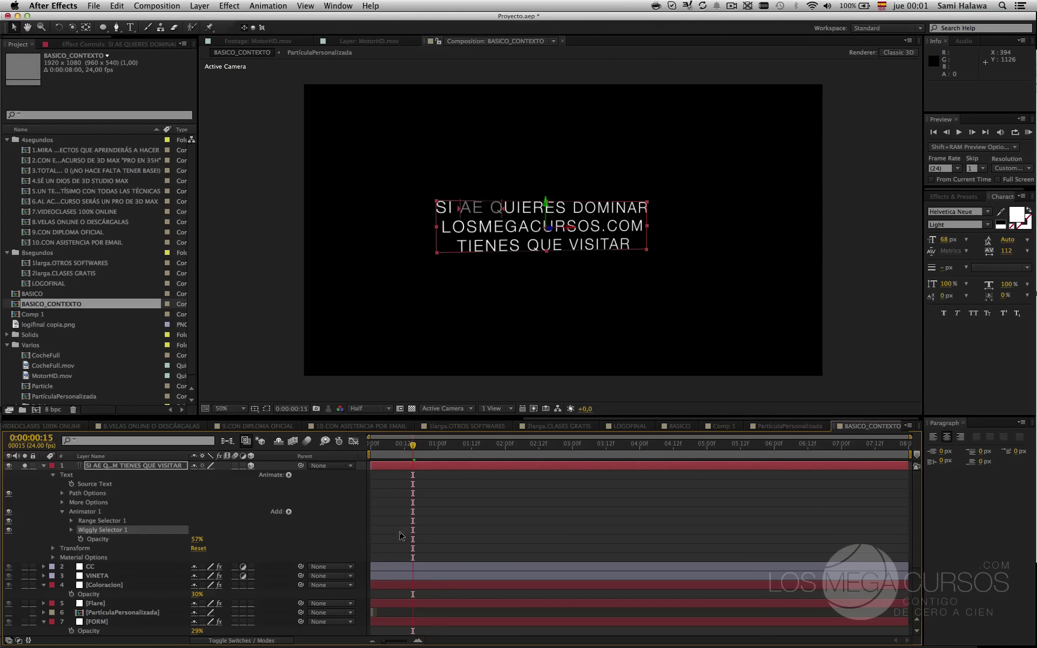
pyautogui.click(112, 521)
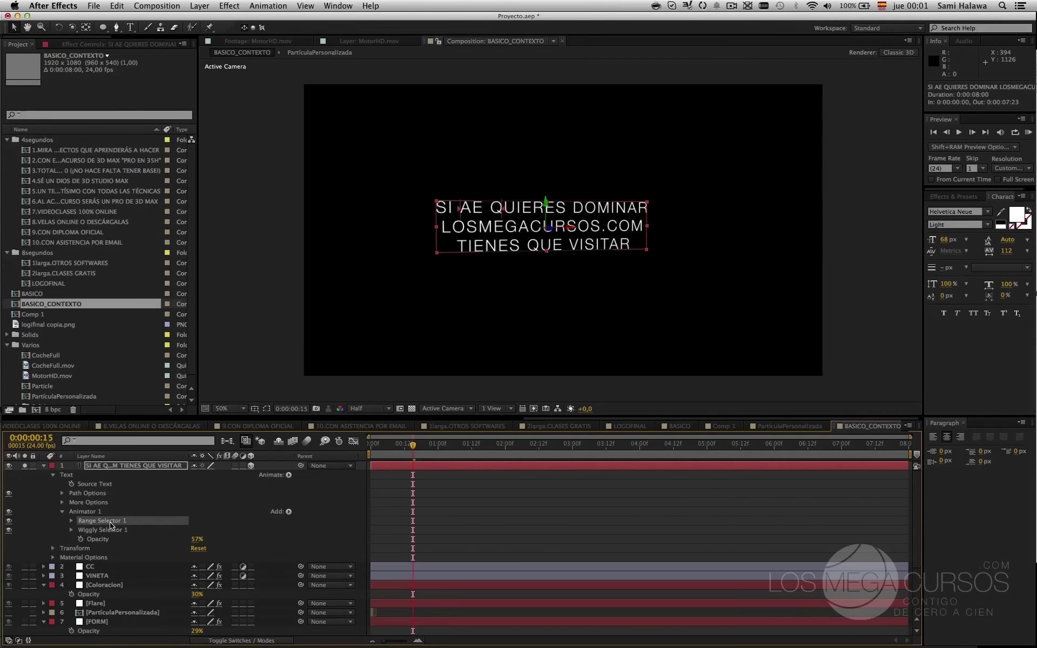
pyautogui.press('Delete')
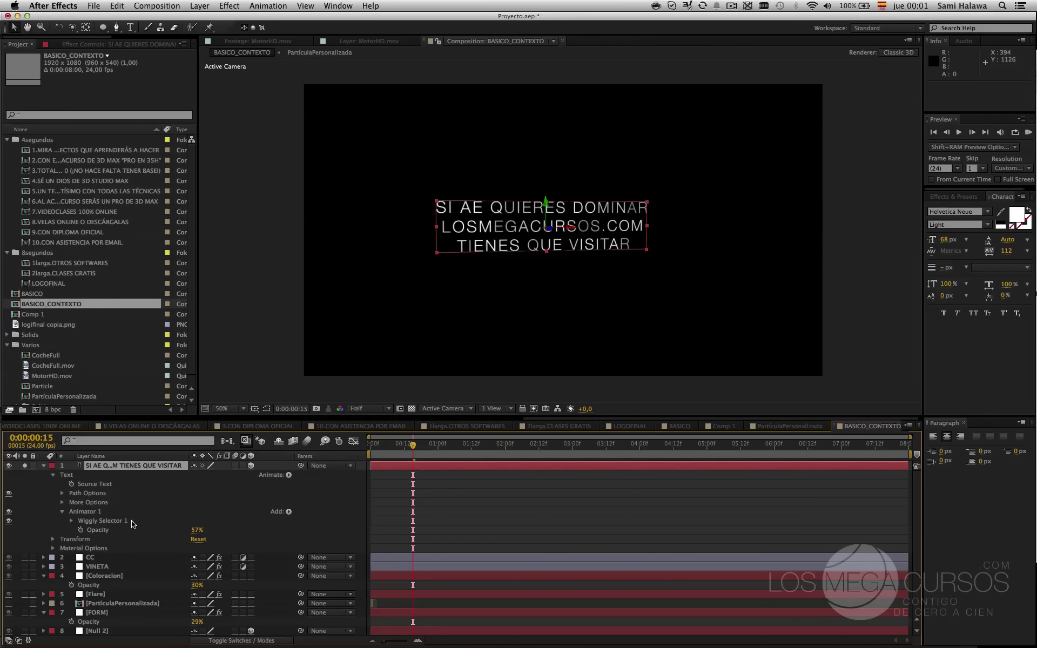
pyautogui.click(132, 522)
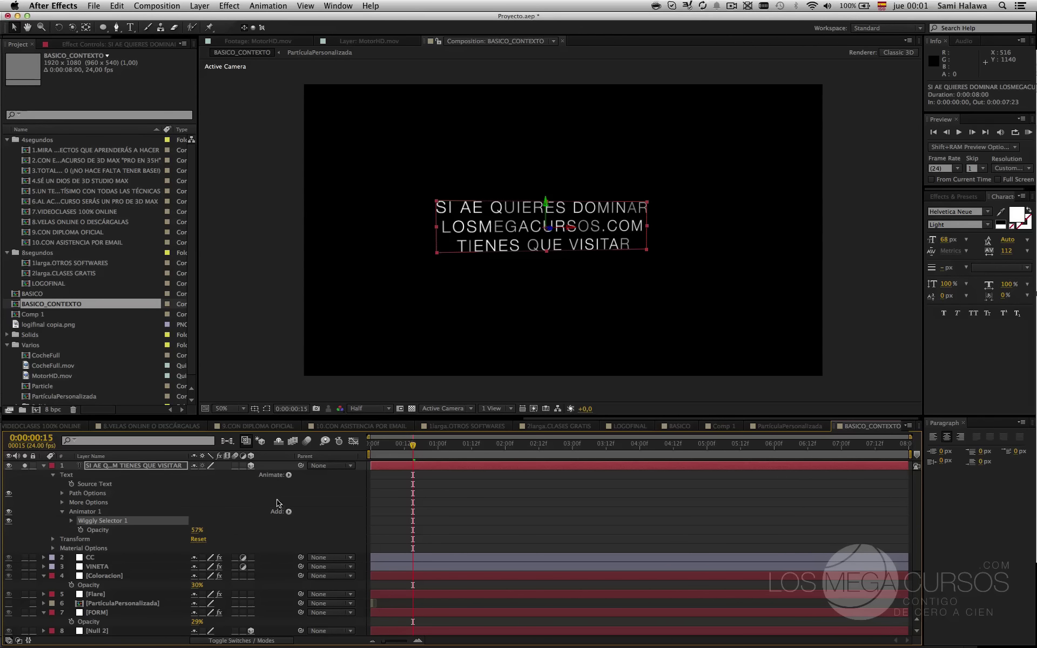
pyautogui.click(289, 511)
pyautogui.click(260, 520)
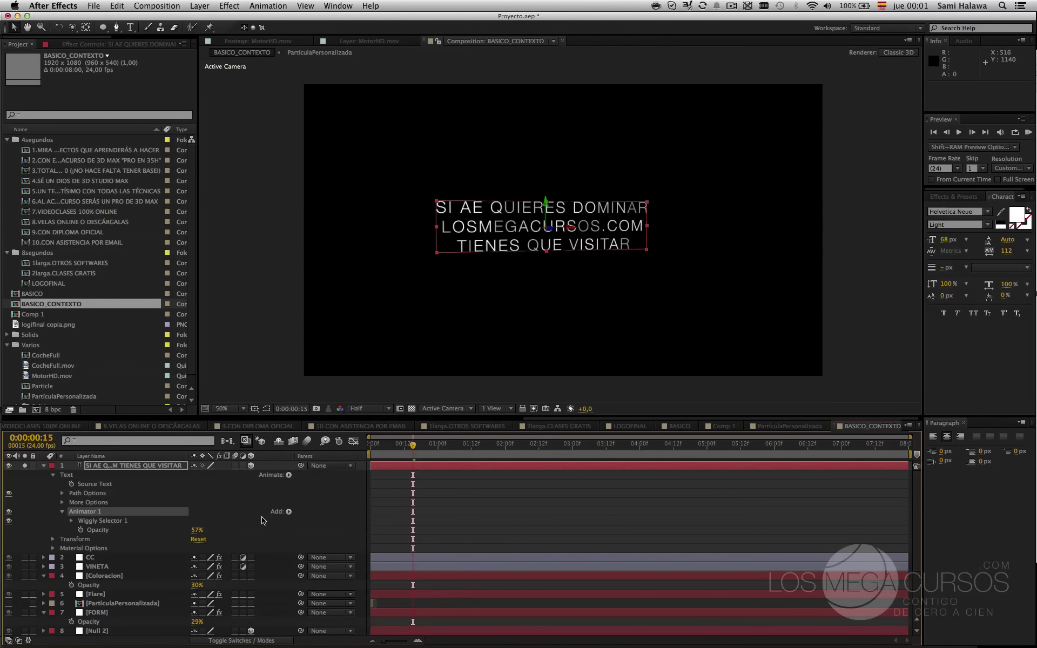
pyautogui.click(287, 512)
pyautogui.click(257, 507)
# - Expand the Wiggly Selector's settings and lower the text animator's Opacity to 1%
pyautogui.click(99, 521)
pyautogui.click(71, 521)
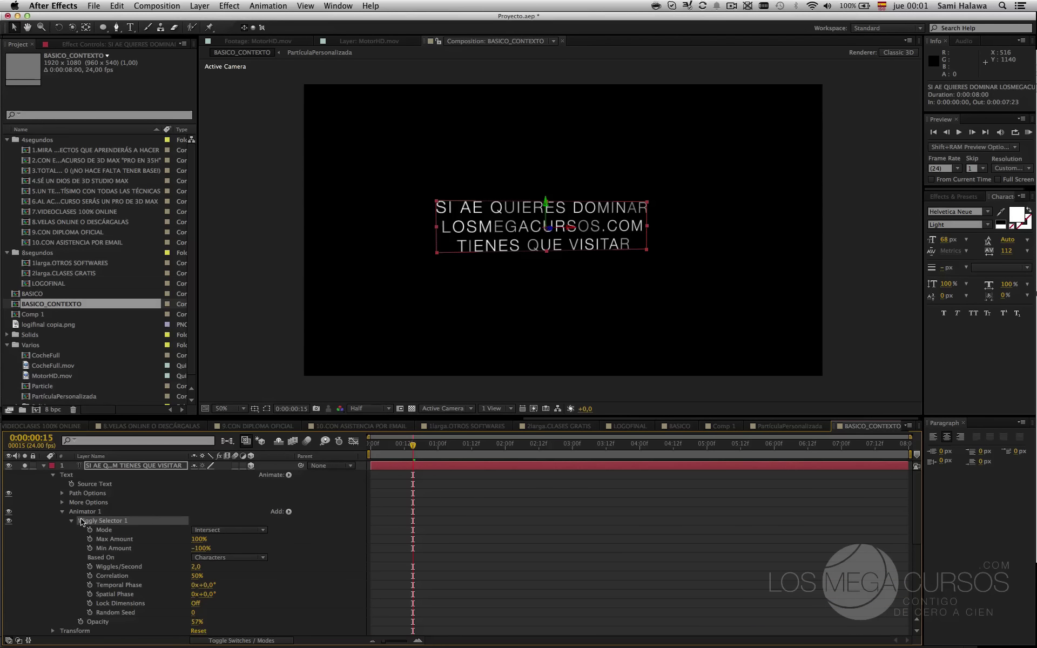
pyautogui.scroll(-1, 97, 534)
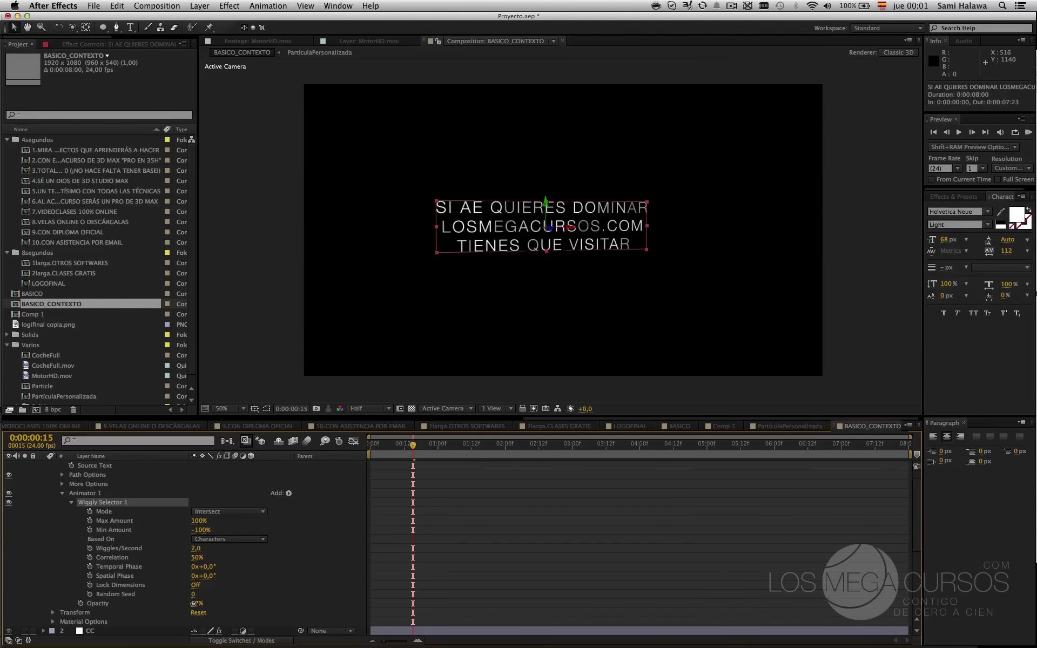
pyautogui.moveTo(195, 603); pyautogui.dragTo(150, 614)
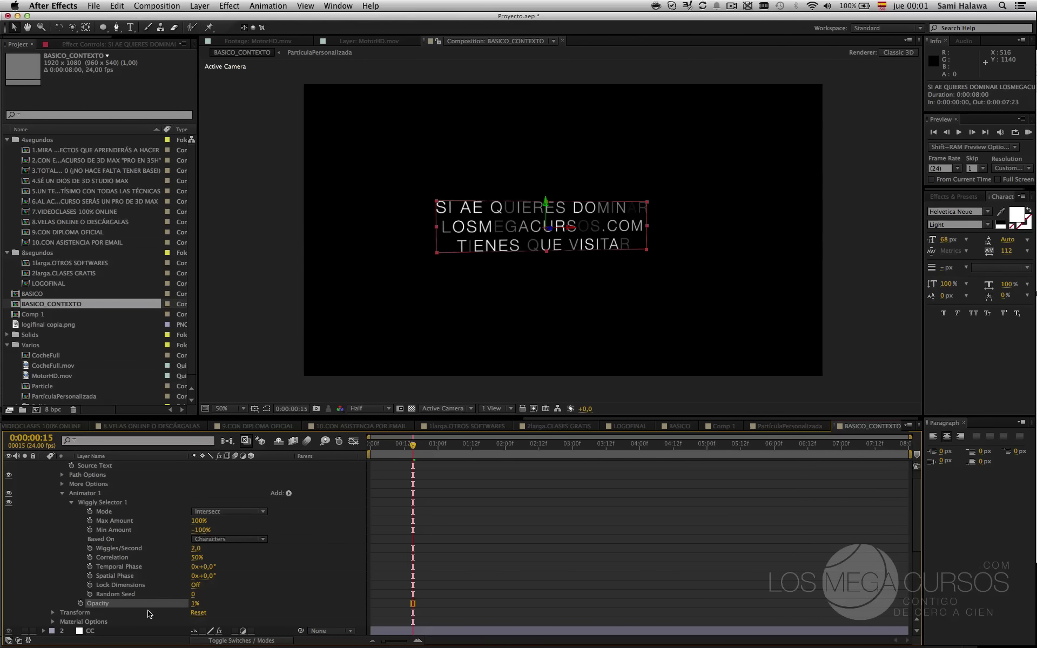
# - Preview the wiggling letter opacity from 0:00:00:15, go back to the composition's start, and review the Wiggly Selector's settings
pyautogui.press('space')
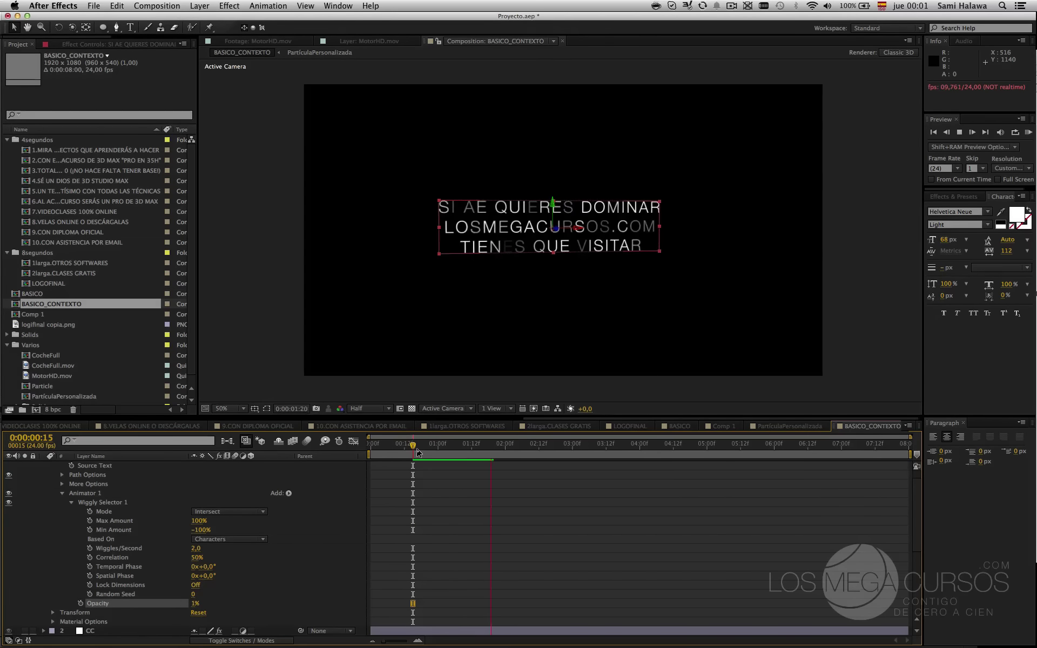
pyautogui.press('space')
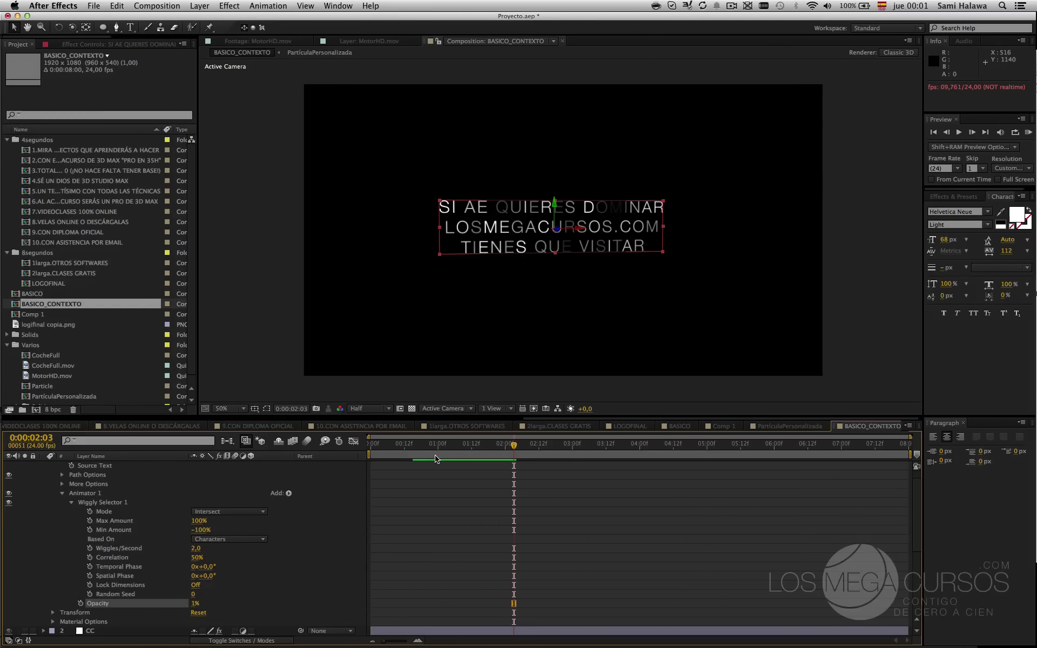
pyautogui.moveTo(427, 444); pyautogui.dragTo(366, 450)
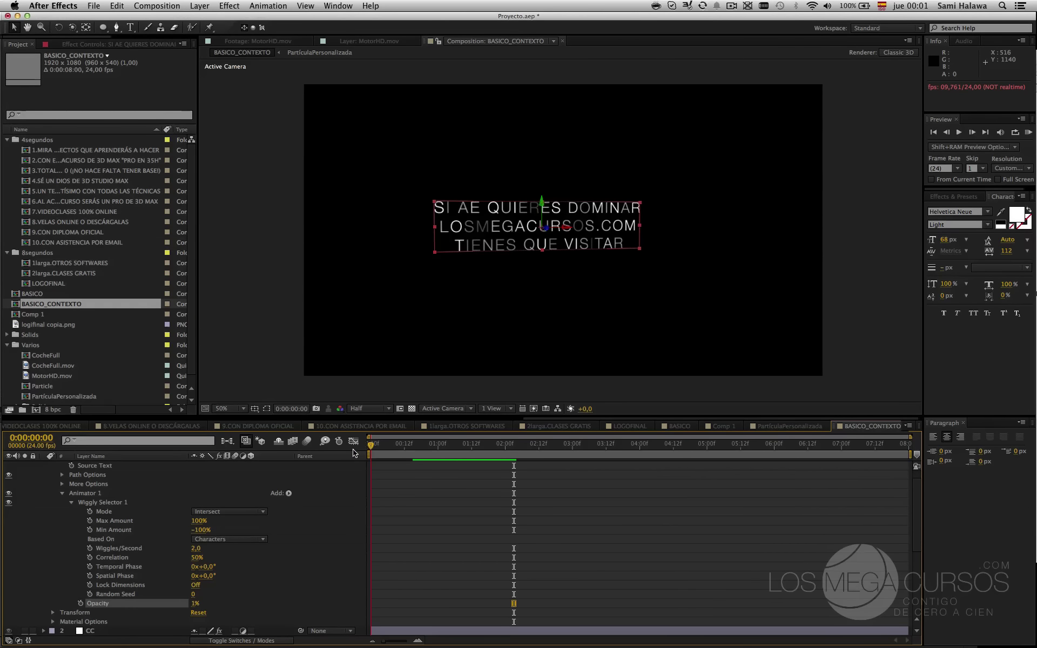
pyautogui.scroll(-1, 279, 555)
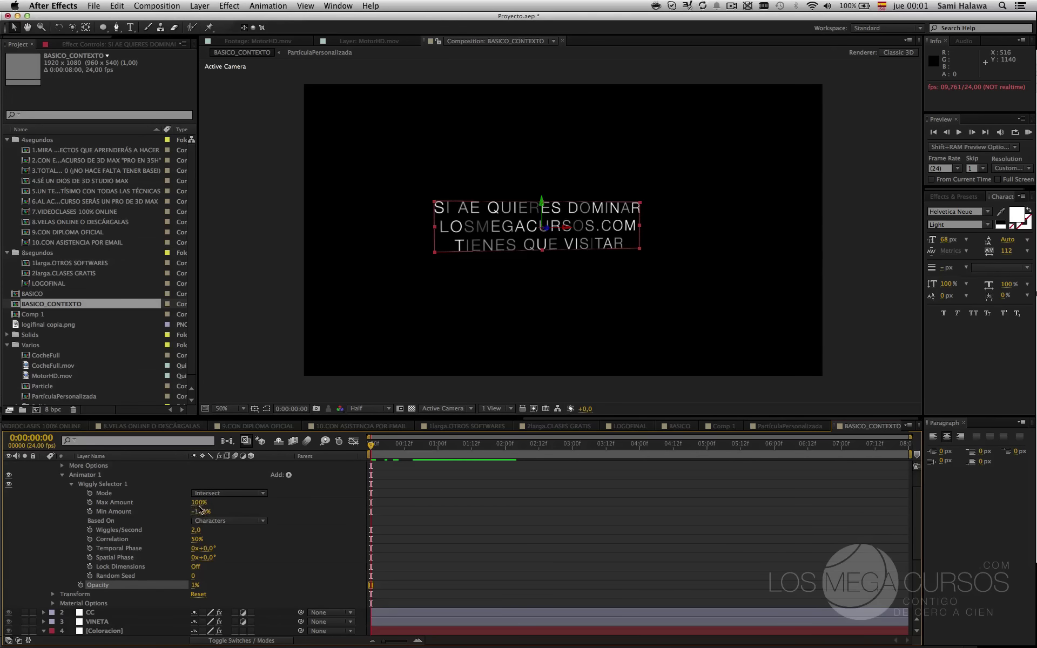
pyautogui.scroll(-1, 178, 524)
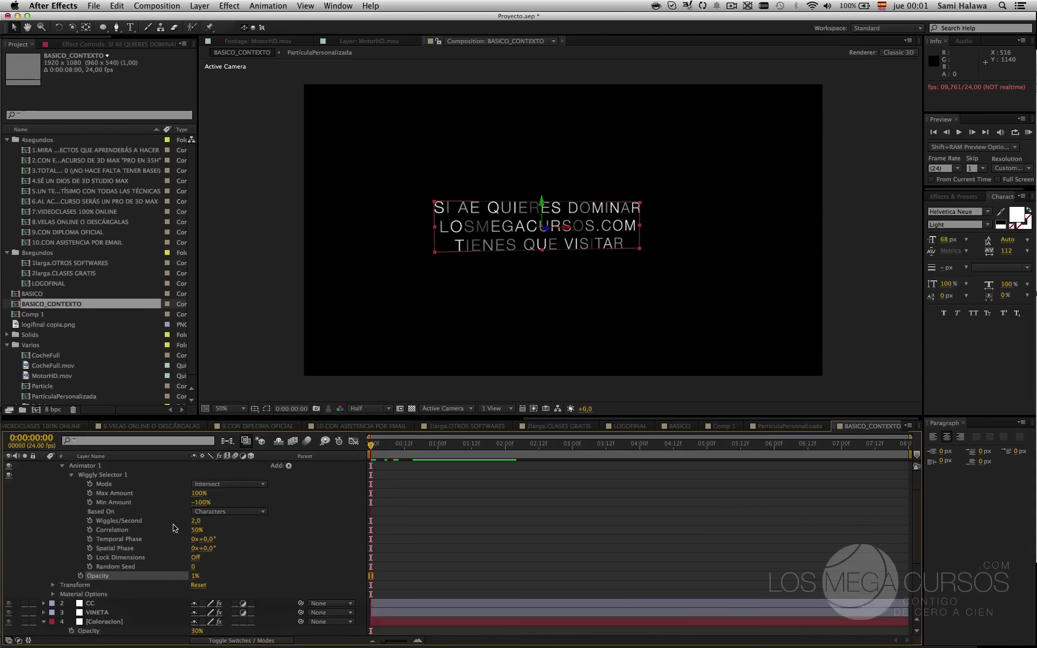
pyautogui.scroll(1, 174, 528)
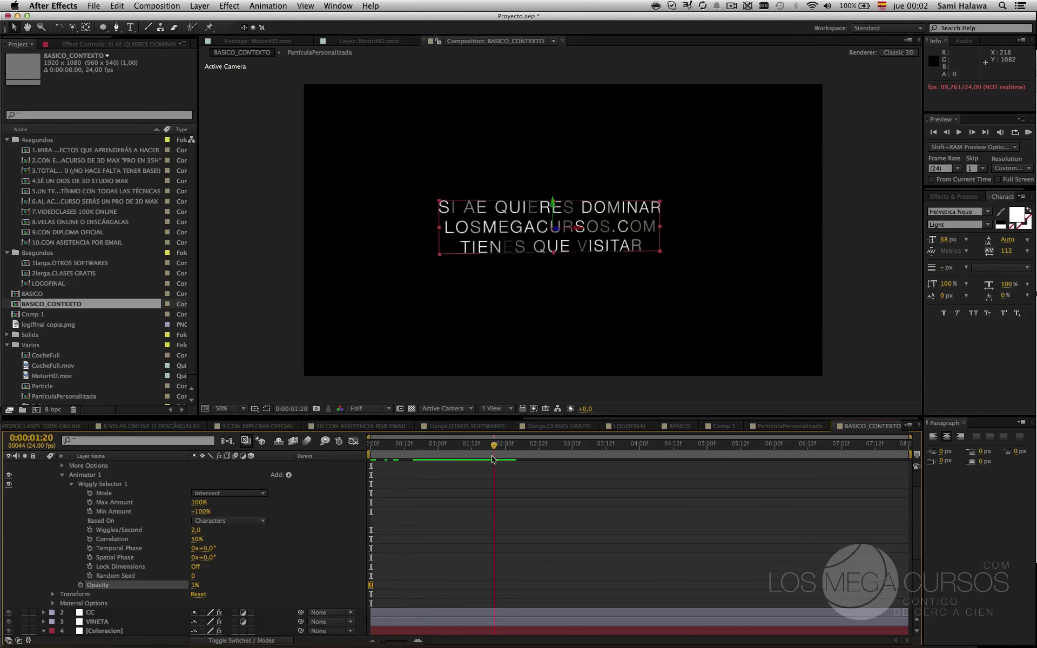
# - Go to 0:00:00:01 and add a 1920 × 1080 white solid above the text, with its effect controls shown
pyautogui.click(372, 443)
pyautogui.scroll(3, 166, 499)
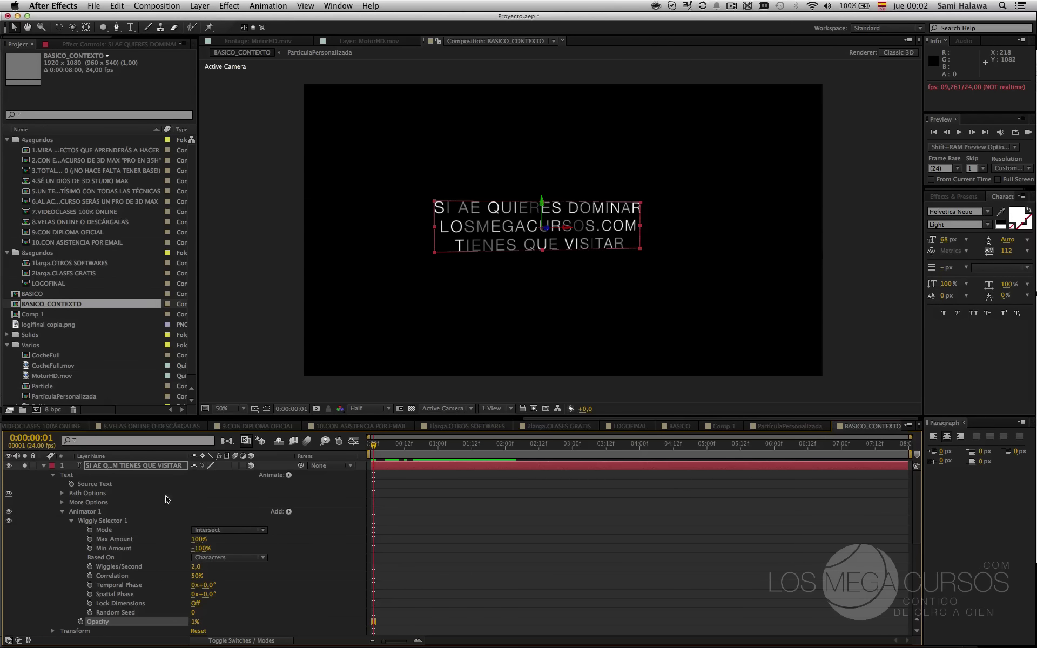
pyautogui.press('super+y')
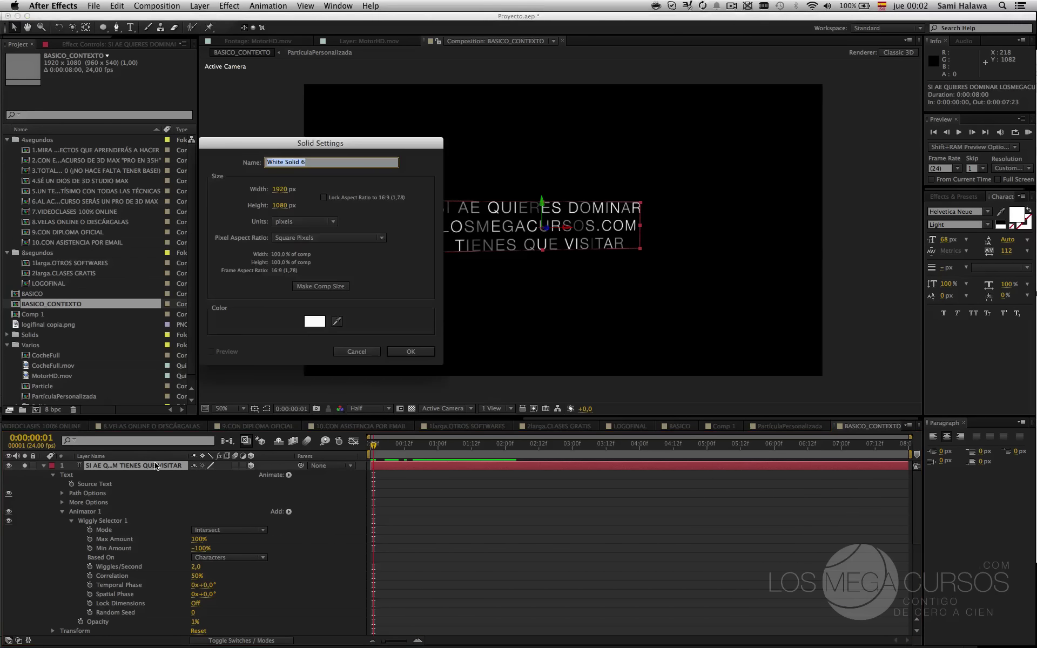
pyautogui.press('Return')
pyautogui.click(102, 41)
pyautogui.rightClick(103, 189)
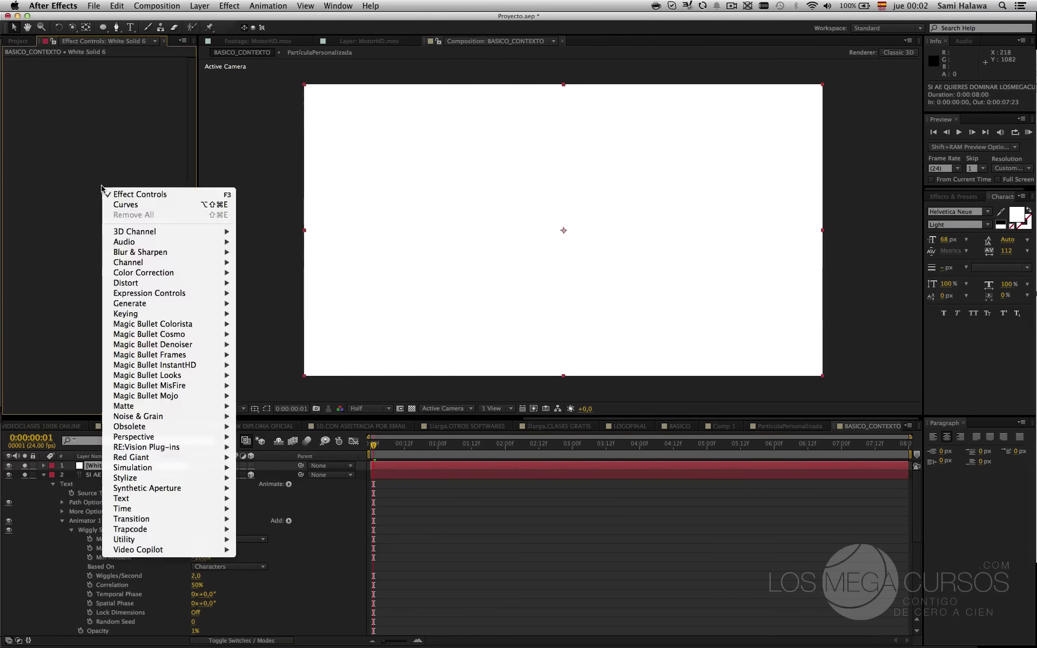
pyautogui.moveTo(152, 264)
pyautogui.moveTo(178, 416)
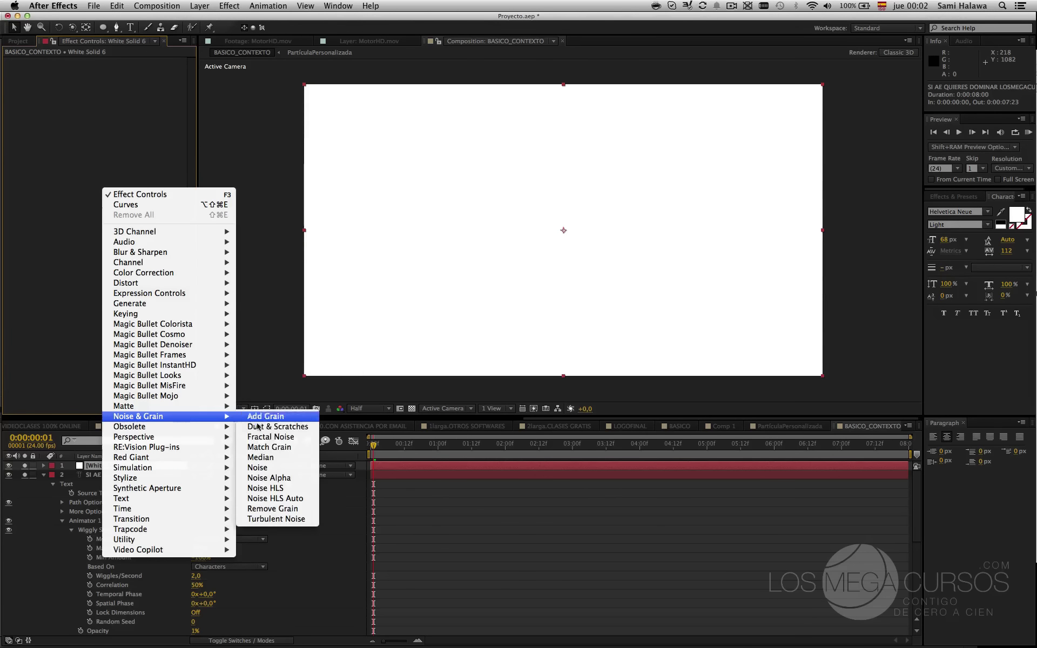
pyautogui.click(288, 448)
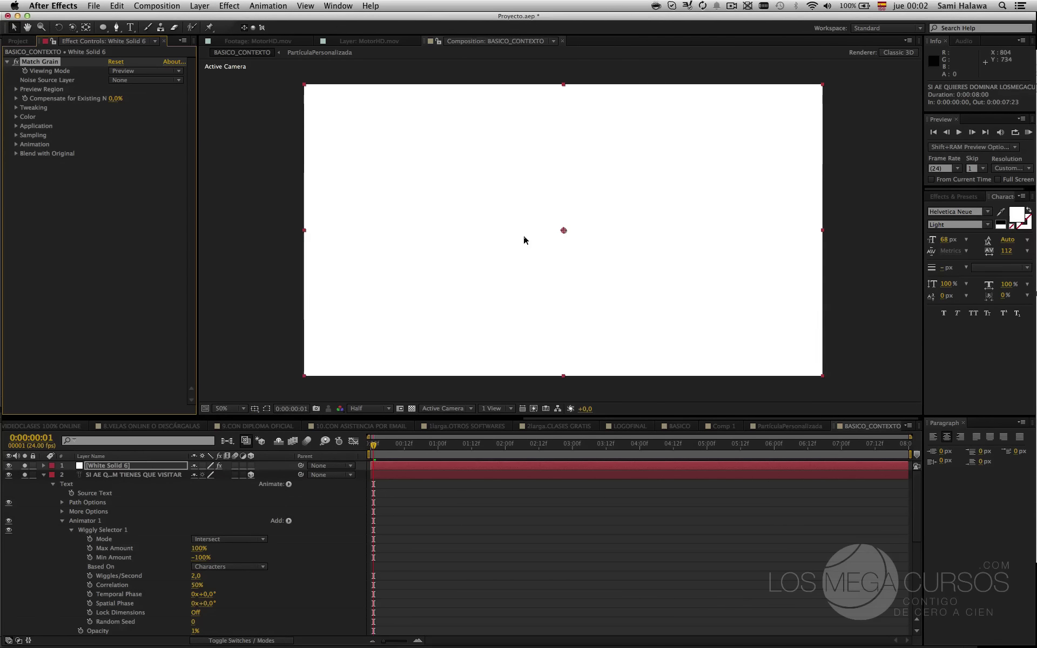
pyautogui.press('super+z')
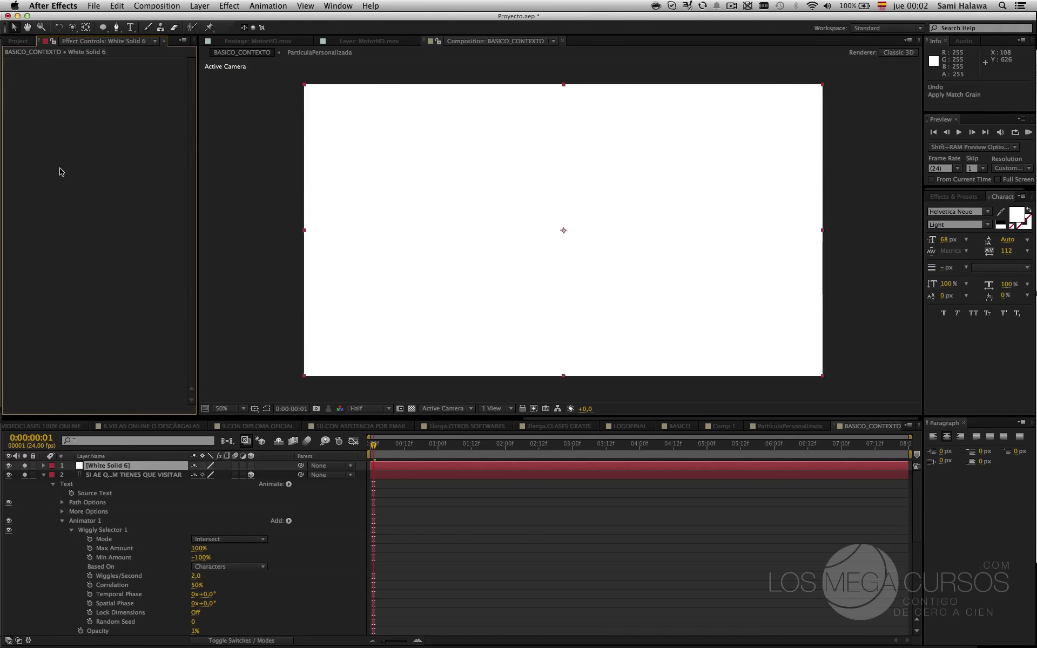
# - Apply the Fractal Noise effect to the white solid
pyautogui.rightClick(59, 170)
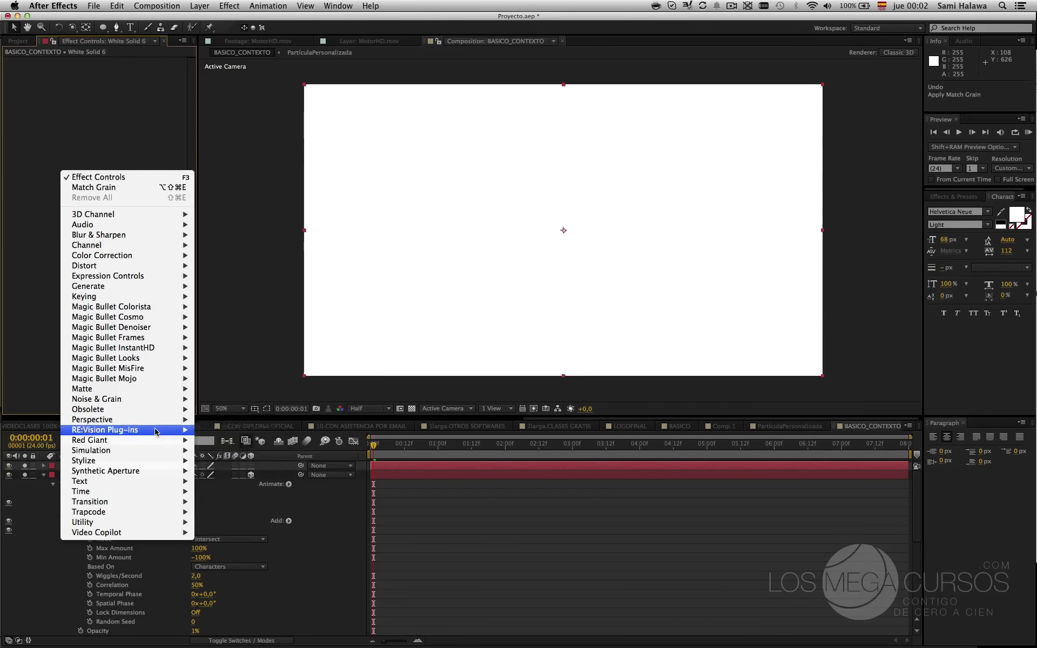
pyautogui.moveTo(159, 419)
pyautogui.moveTo(135, 398)
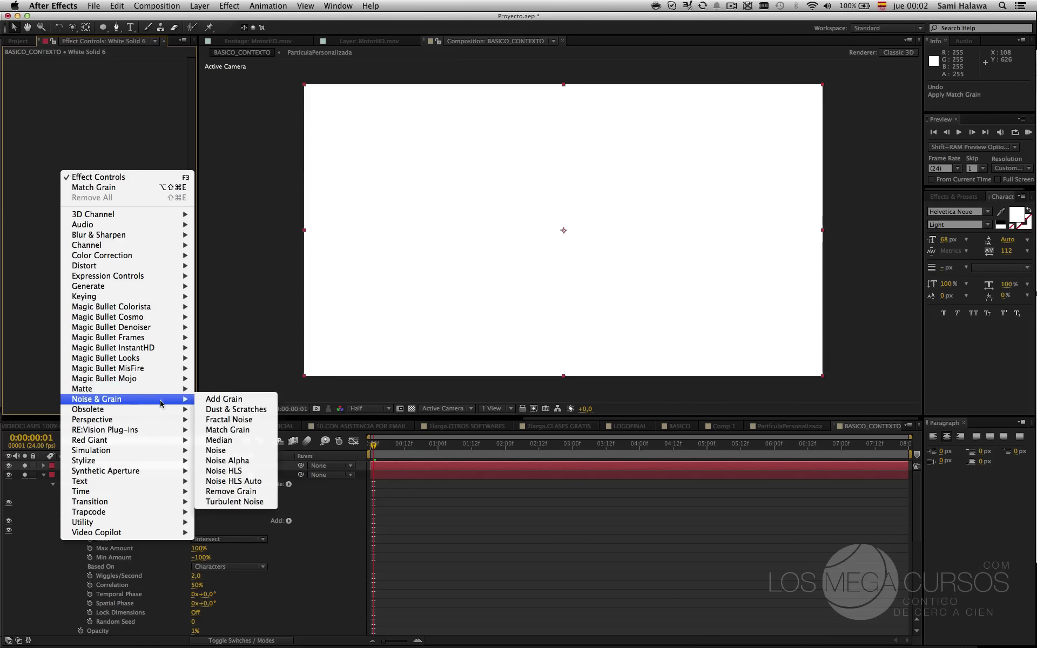
pyautogui.click(226, 426)
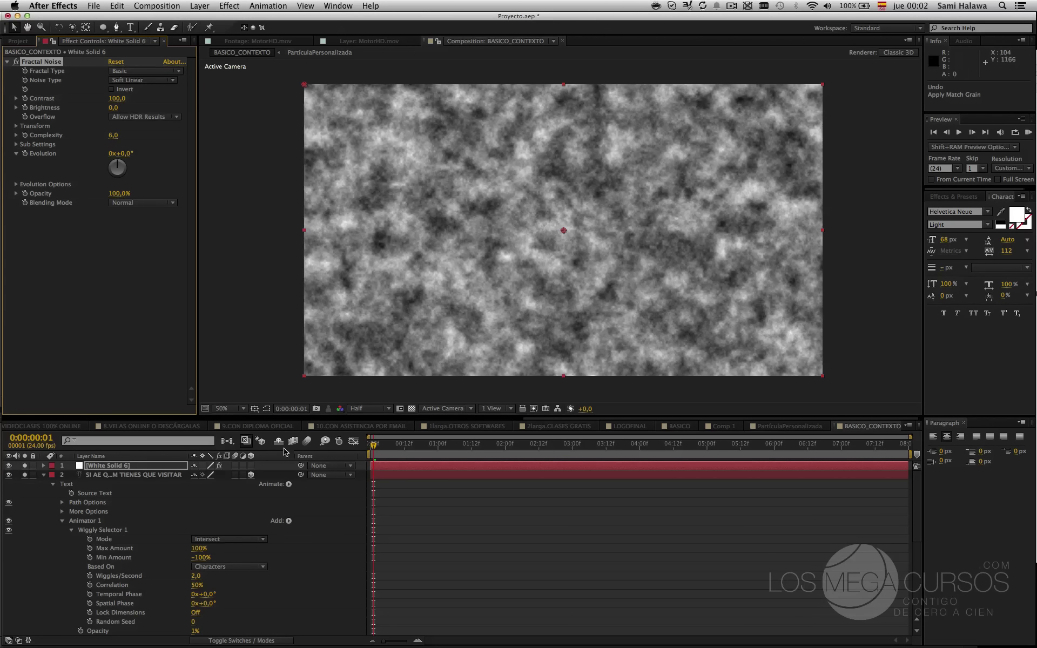
pyautogui.scroll(-1, 164, 627)
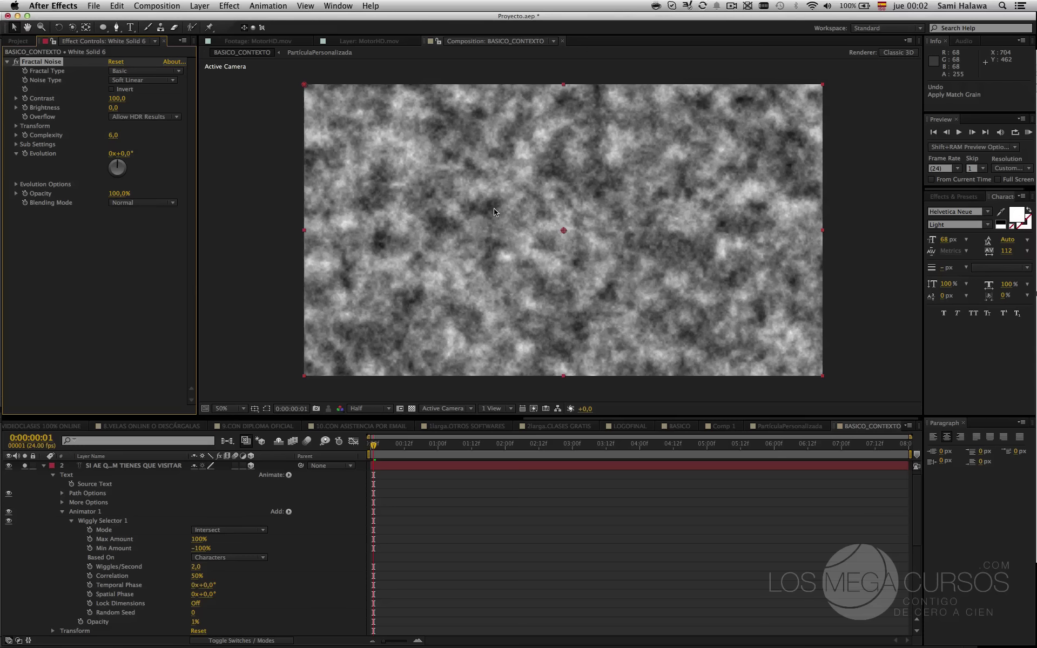
# - Set the Fractal Noise's Evolution to 0x+121° and its Contrast to 133
pyautogui.moveTo(115, 153); pyautogui.dragTo(250, 210)
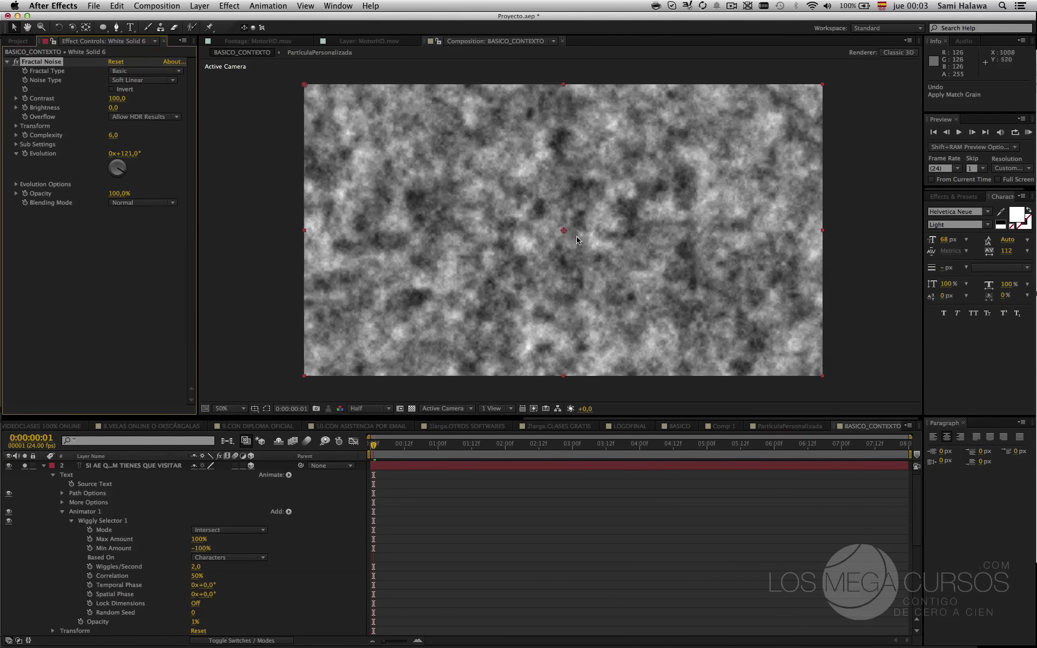
pyautogui.click(318, 208)
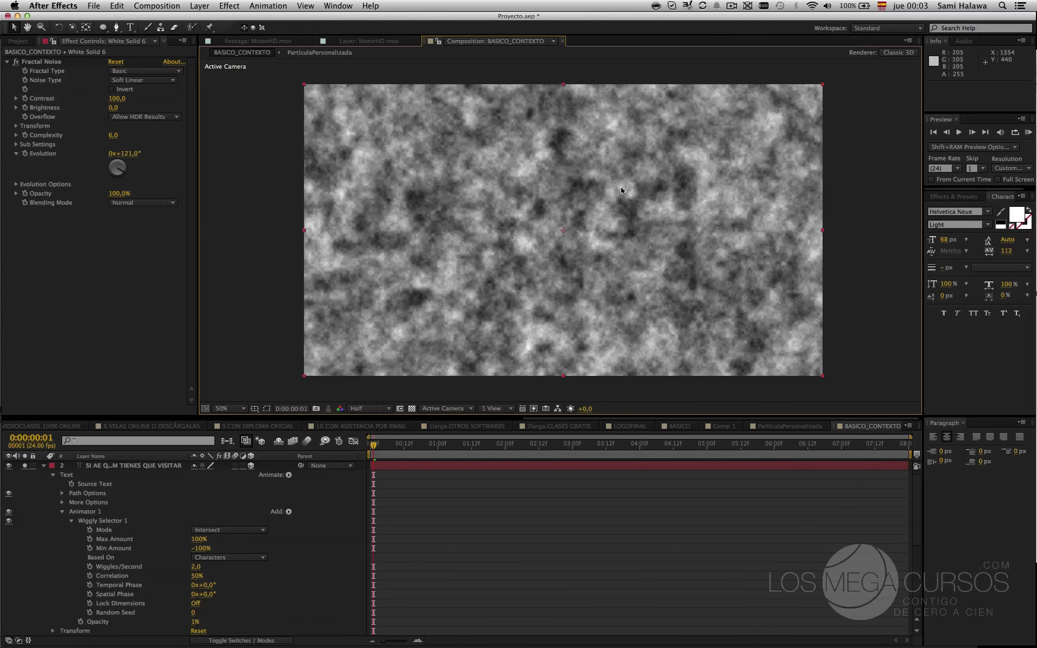
pyautogui.moveTo(115, 99); pyautogui.dragTo(141, 95)
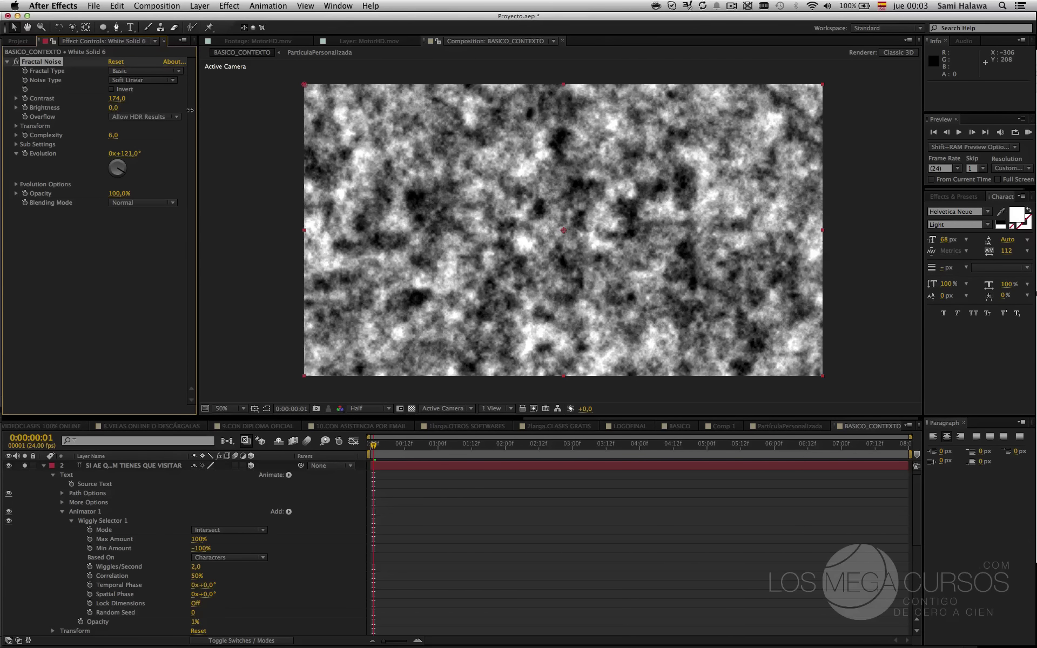
pyautogui.click(113, 108)
pyautogui.click(145, 100)
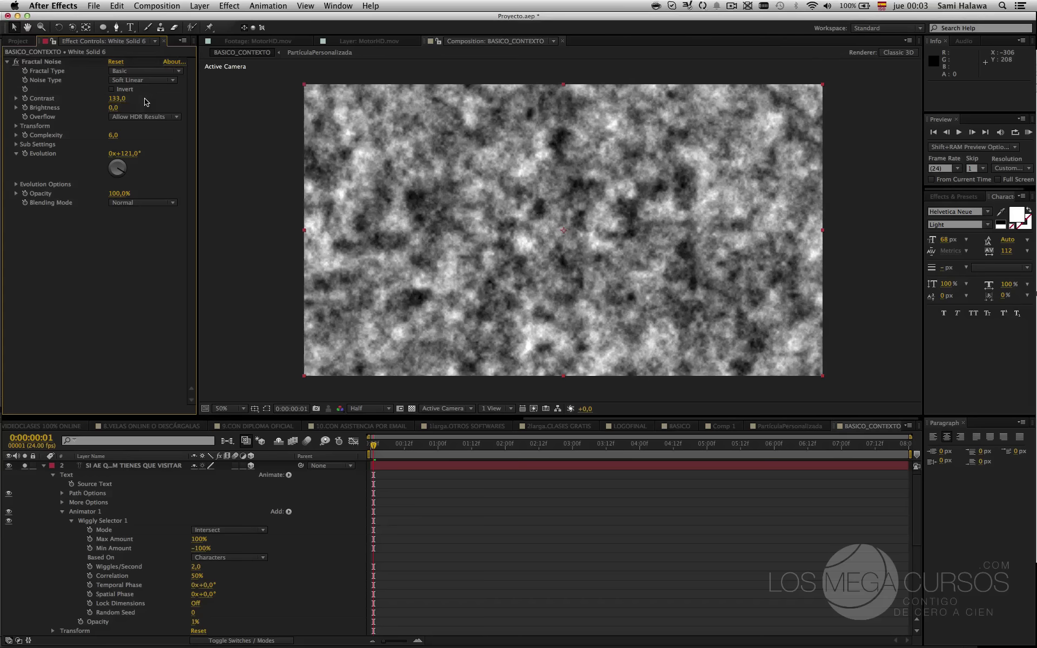
# - Try extreme high and low Brightness values on the Fractal Noise and set Brightness to 32
pyautogui.moveTo(114, 108); pyautogui.dragTo(218, 119)
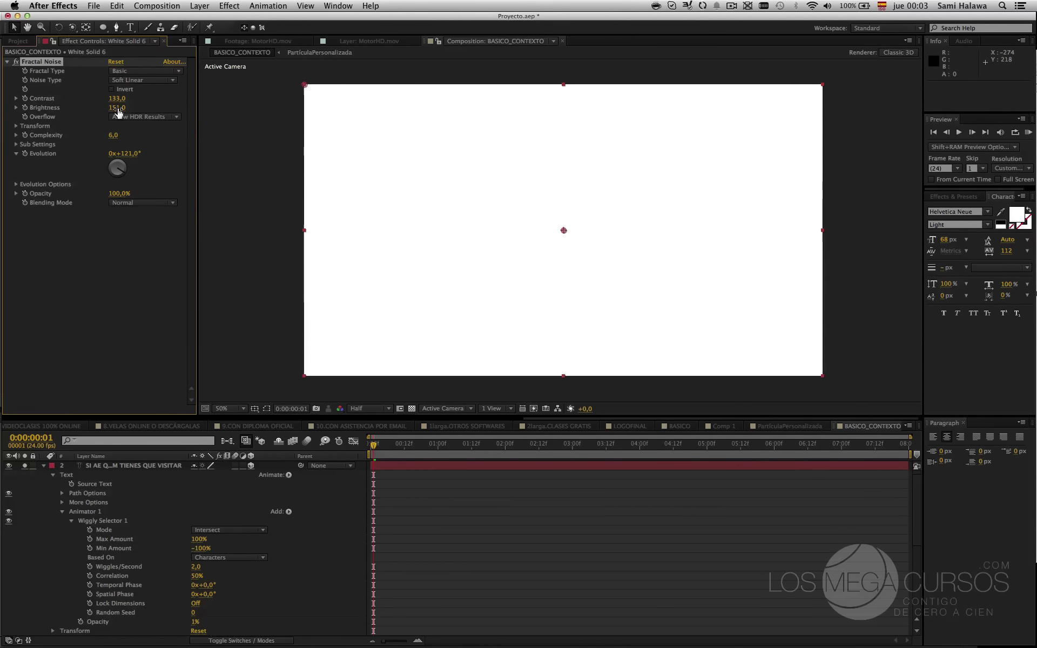
pyautogui.moveTo(116, 107); pyautogui.dragTo(2, 143)
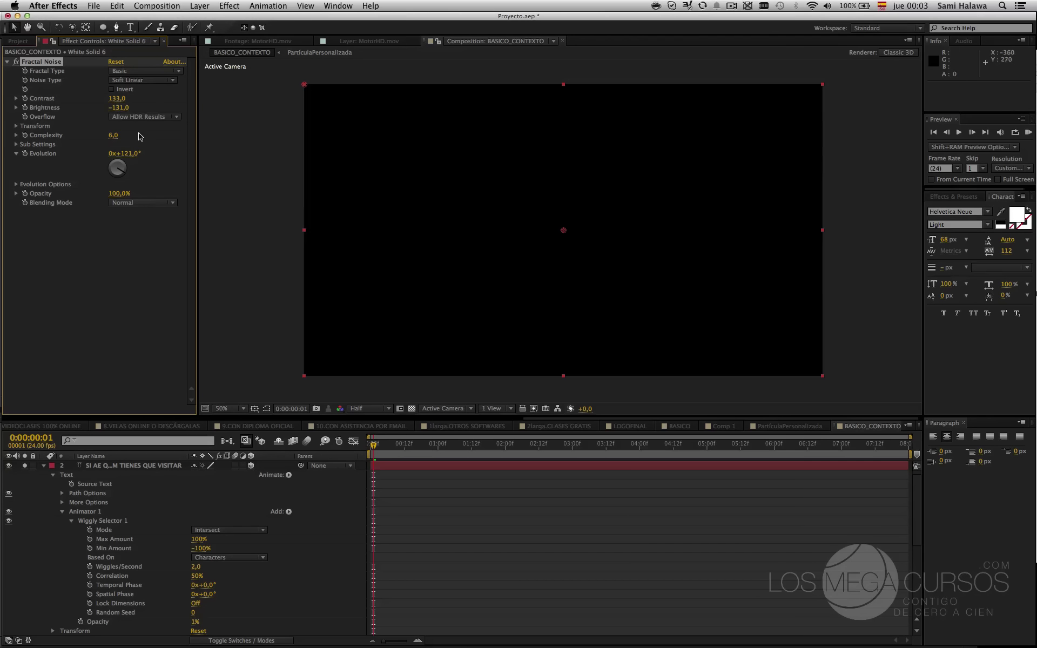
pyautogui.moveTo(124, 107); pyautogui.dragTo(235, 125)
pyautogui.moveTo(291, 133); pyautogui.dragTo(171, 154)
pyautogui.moveTo(229, 169); pyautogui.dragTo(369, 271)
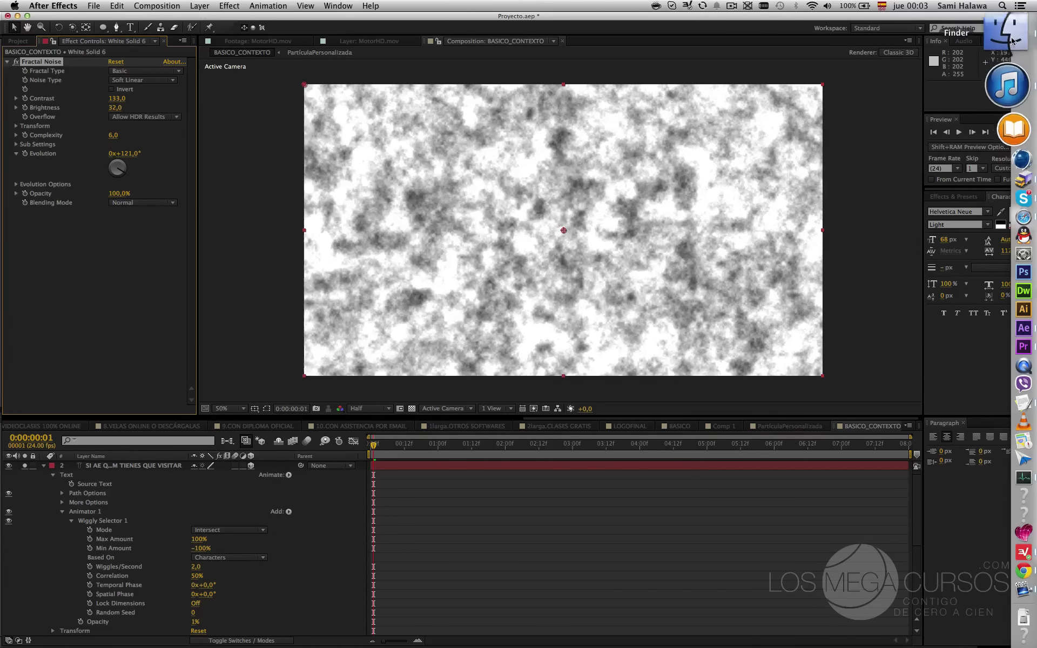
# - Switch to Finder, preview the video 9.CON DIPLOMA OFICIAL.mov, and return to After Effects
pyautogui.click(1008, 33)
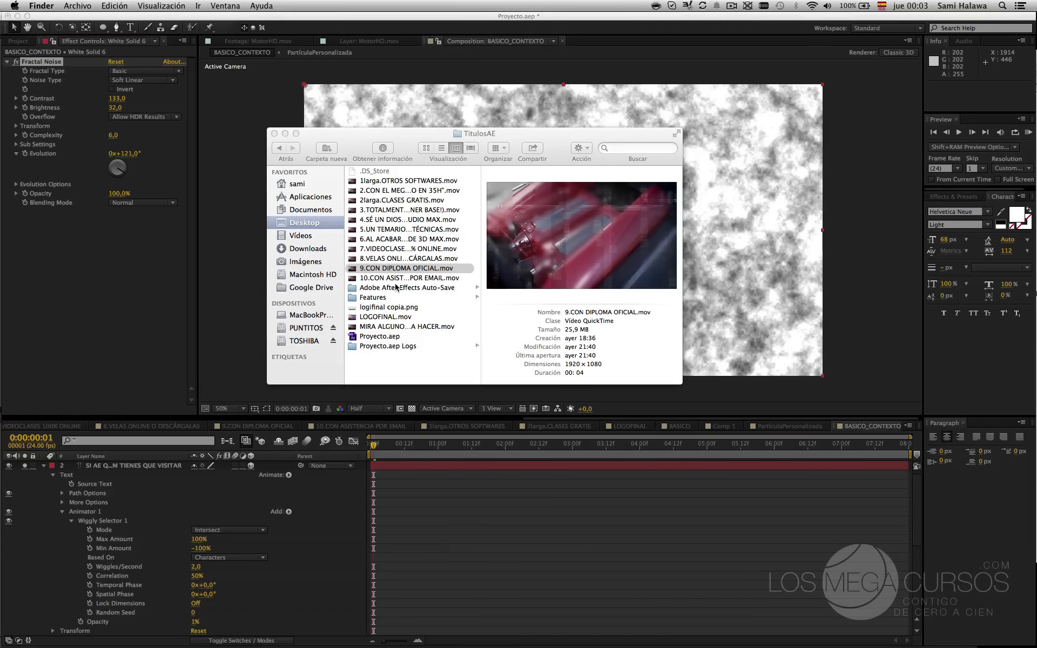
pyautogui.click(390, 265)
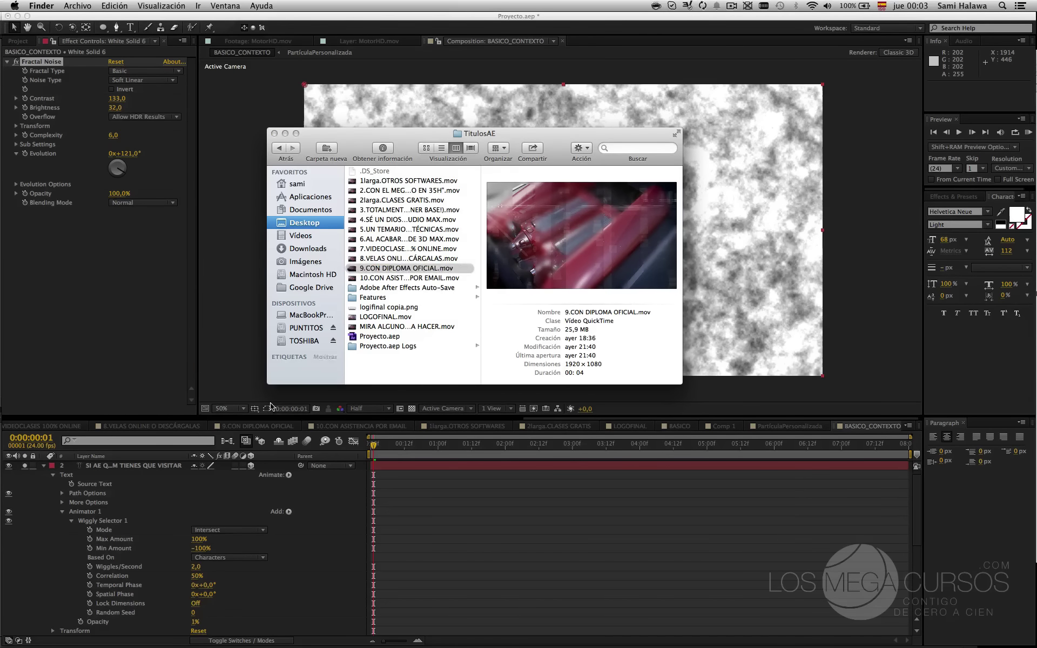
pyautogui.press('space')
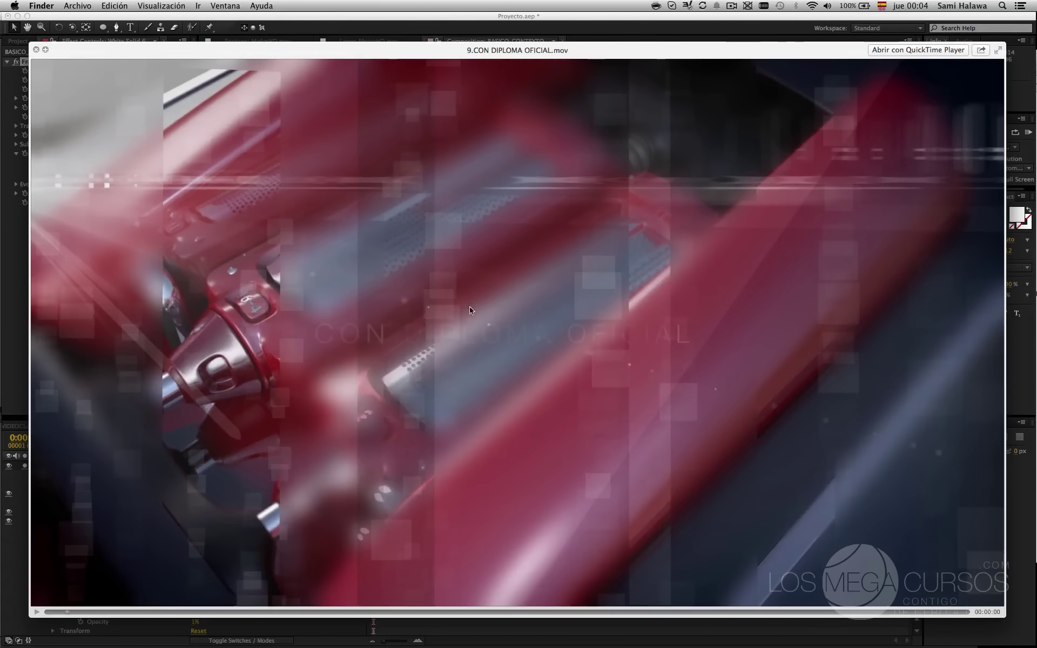
pyautogui.press('space')
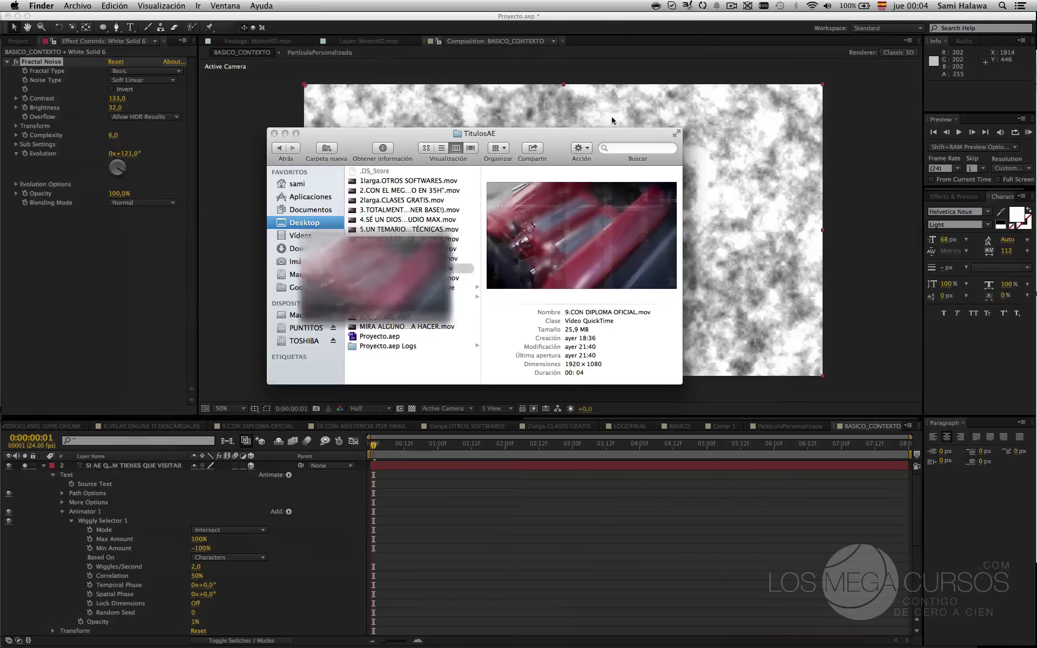
pyautogui.click(218, 325)
pyautogui.click(74, 138)
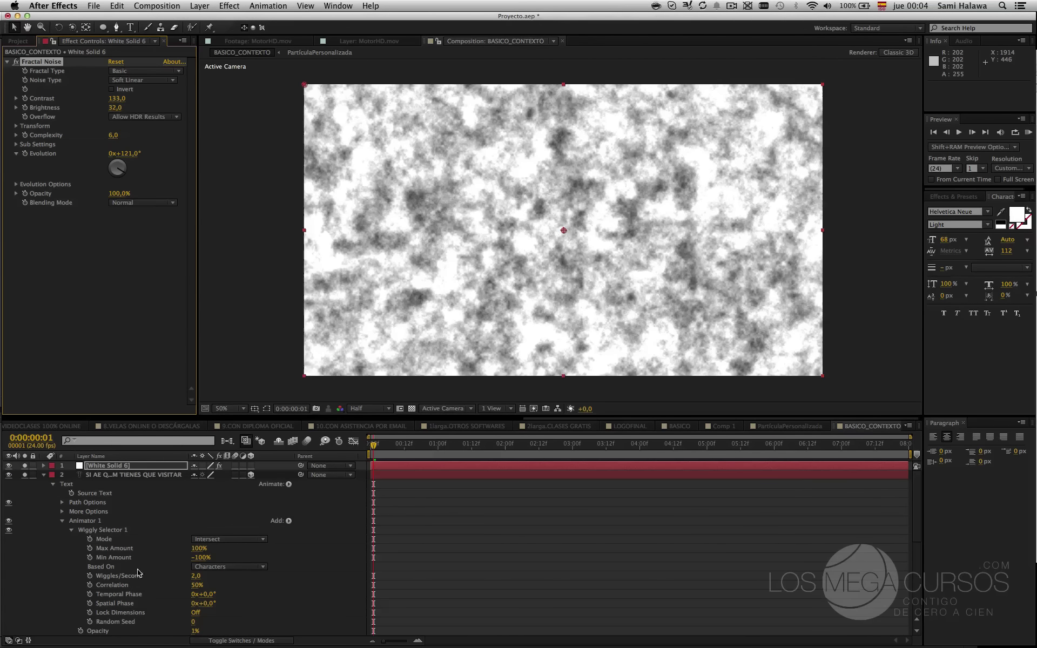
# - Delete the white solid layer that carries the Fractal Noise
pyautogui.click(93, 467)
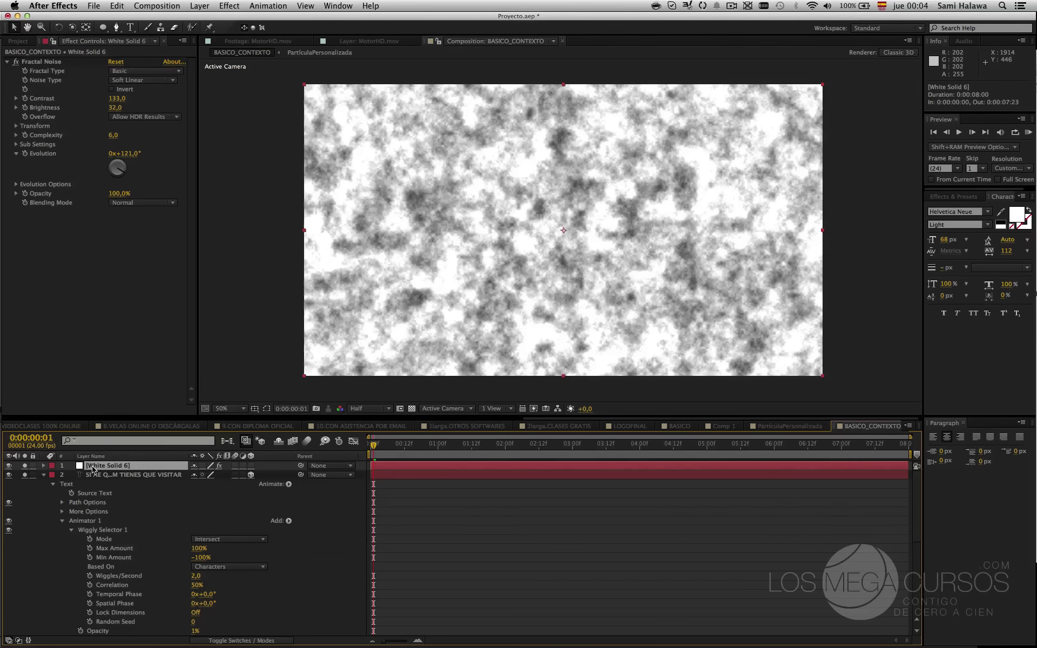
pyautogui.press('Delete')
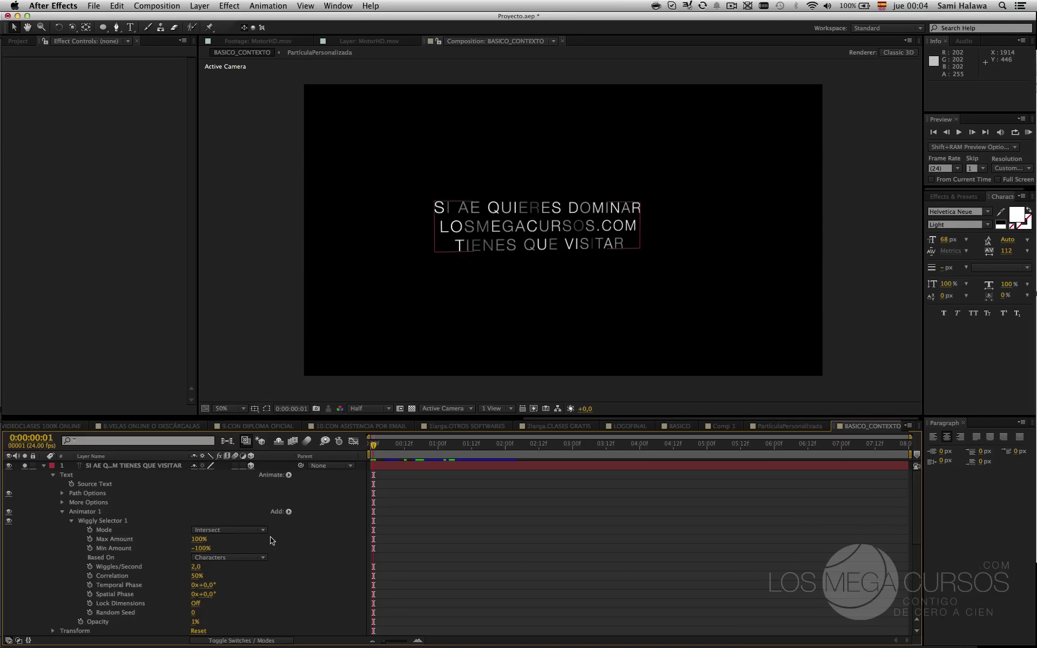
# - At the composition's start, set the Wiggly Selector's Min Amount to 100% and the text animator's Opacity to 0%
pyautogui.moveTo(373, 444); pyautogui.dragTo(370, 445)
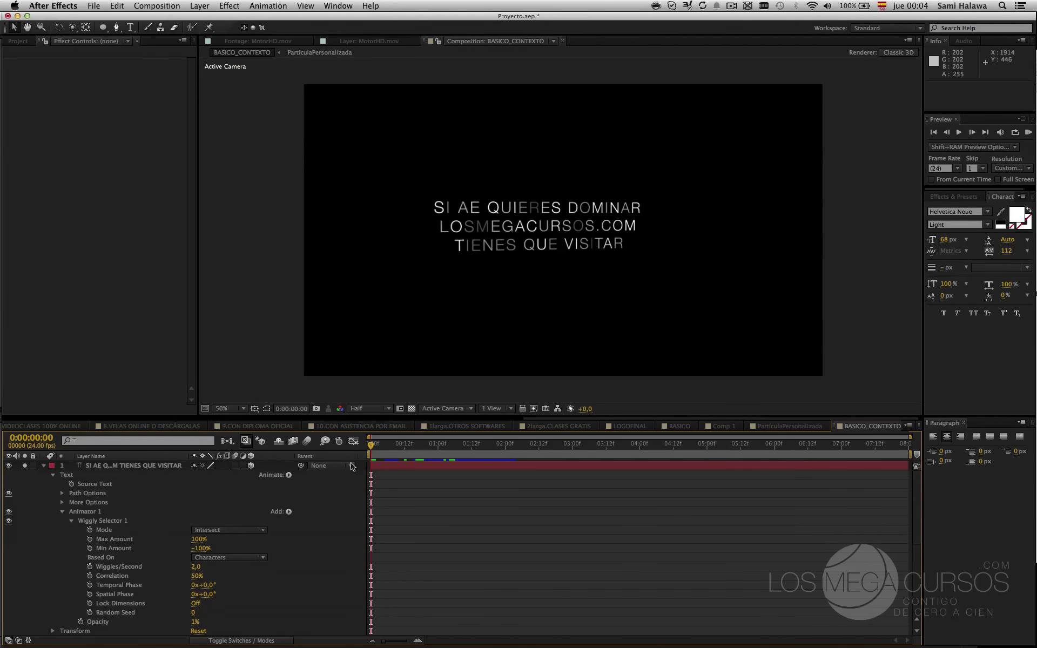
pyautogui.scroll(-1, 232, 564)
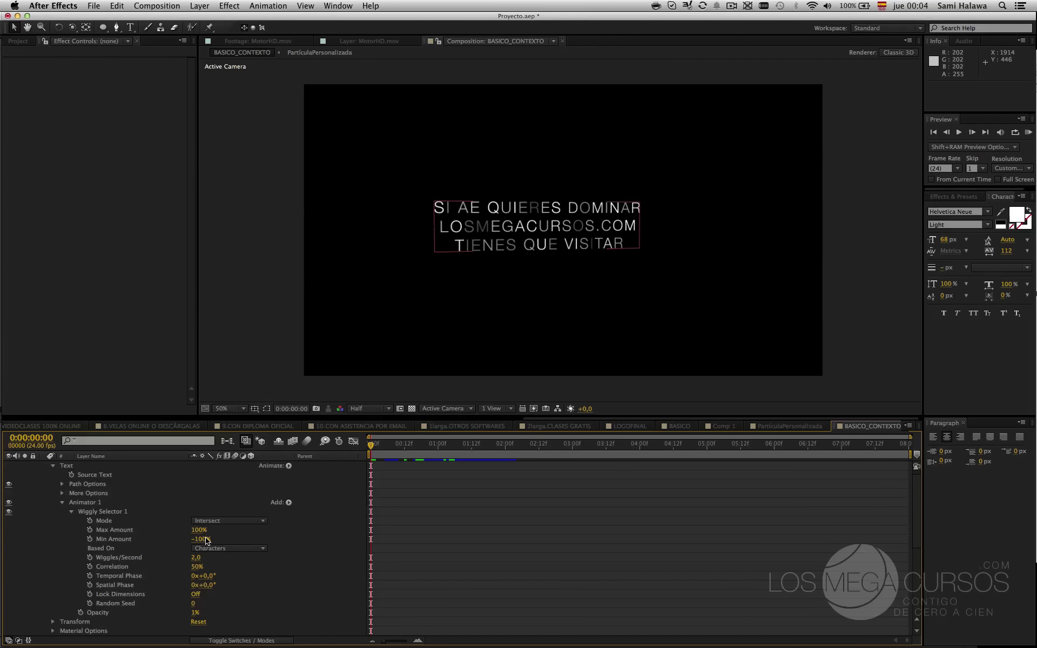
pyautogui.moveTo(206, 539); pyautogui.dragTo(130, 540)
pyautogui.click(186, 539)
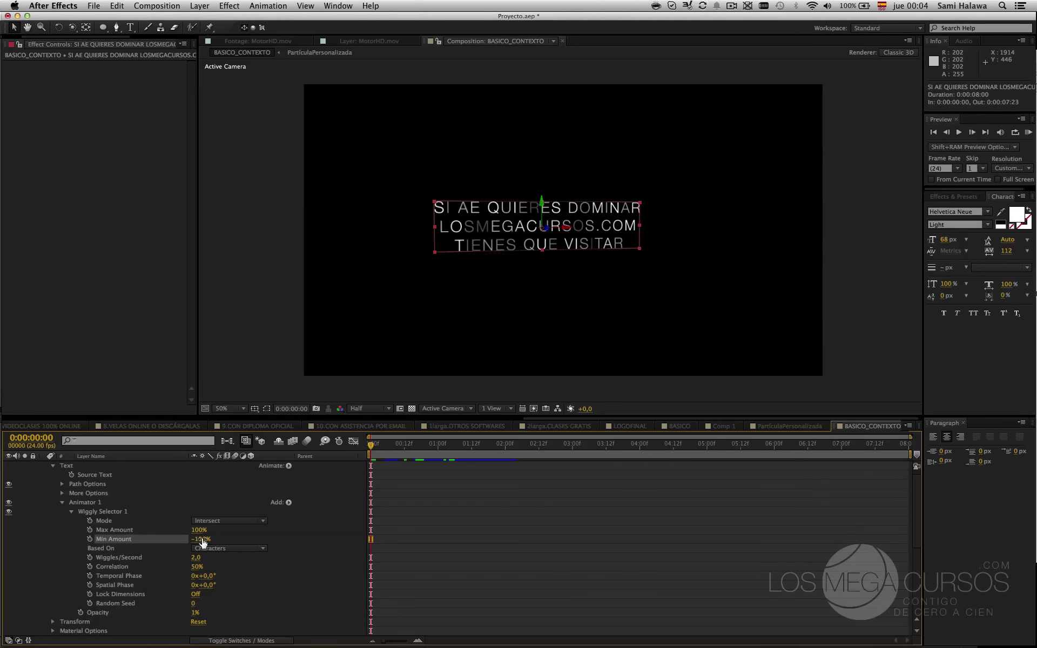
pyautogui.moveTo(203, 543); pyautogui.dragTo(237, 542)
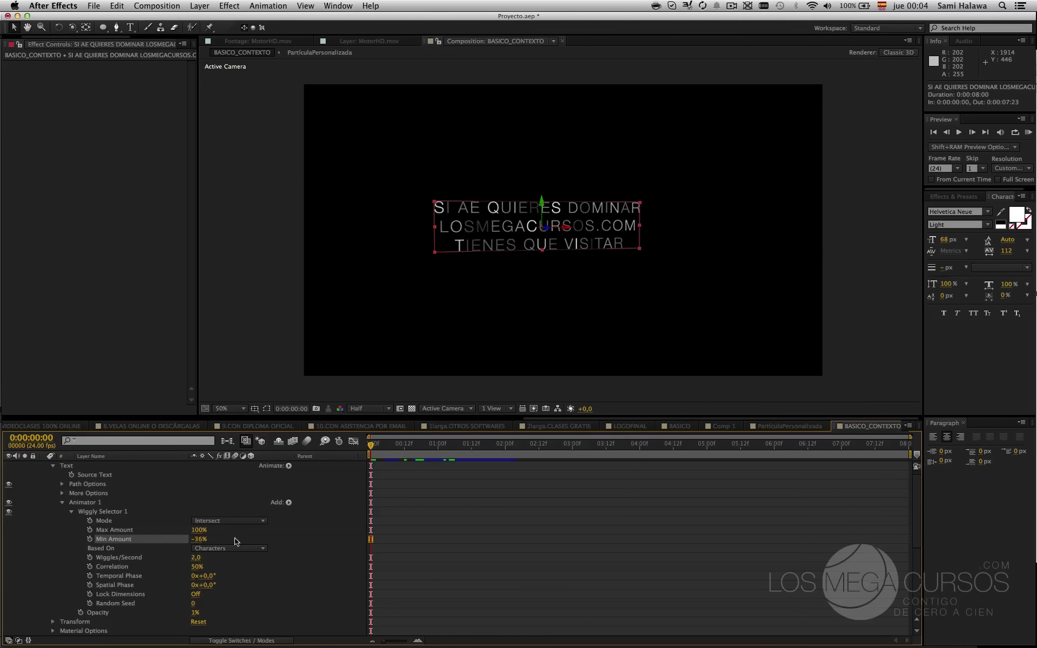
pyautogui.click(199, 539)
pyautogui.write('100')
pyautogui.press('Return')
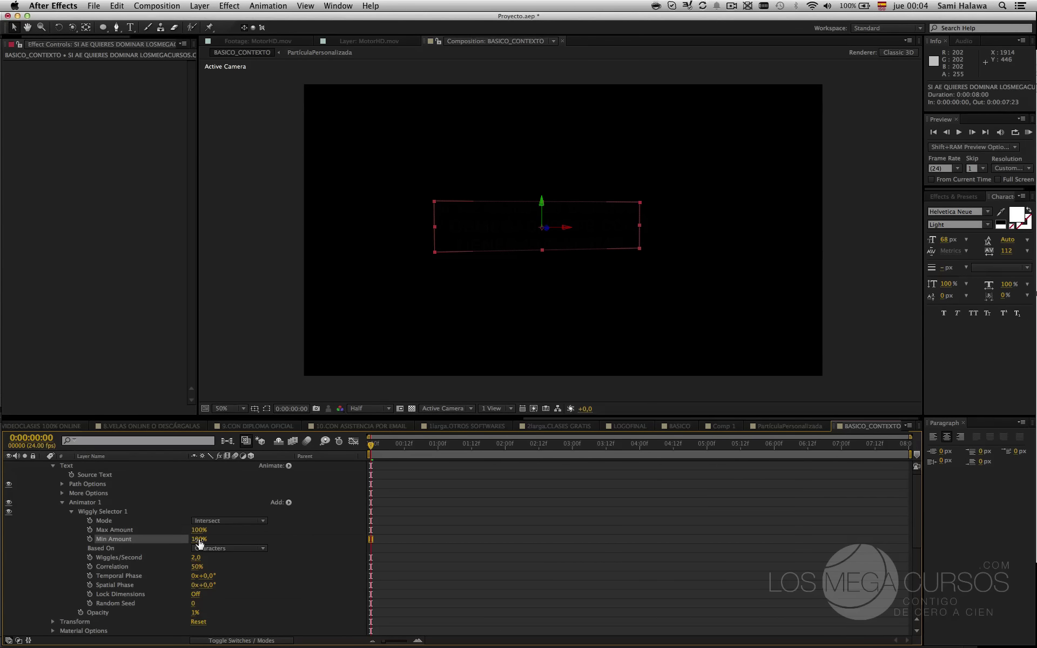
pyautogui.moveTo(191, 612); pyautogui.dragTo(187, 612)
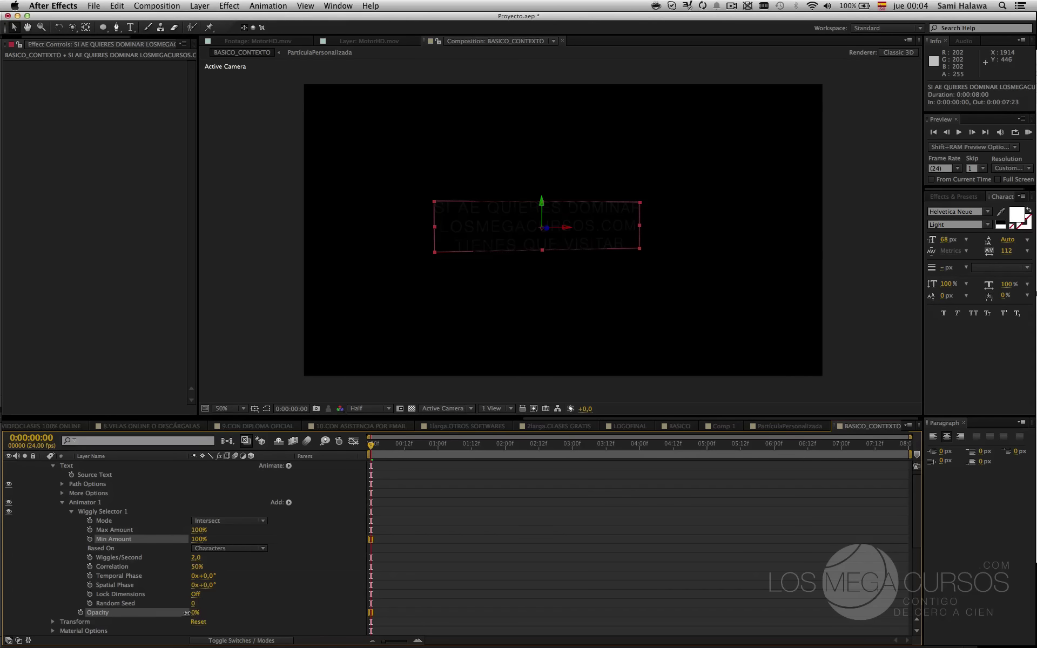
pyautogui.click(160, 616)
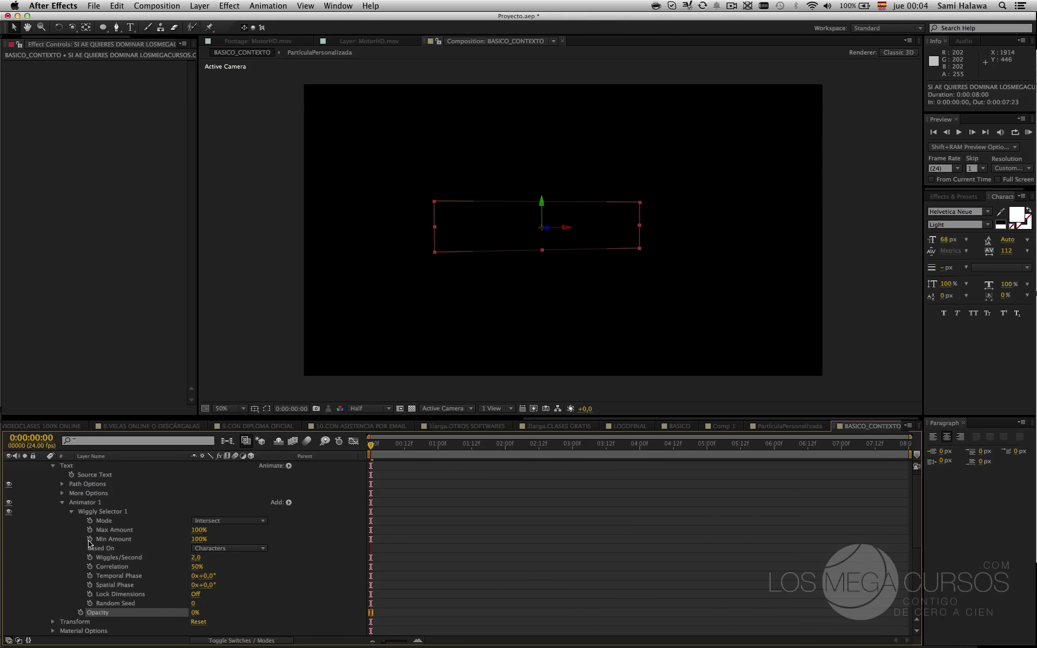
# - Keyframe the Wiggly Selector's Min Amount at 100% at the start and -100% at 0:00:01:19
pyautogui.click(90, 539)
pyautogui.moveTo(386, 452); pyautogui.dragTo(491, 452)
pyautogui.click(199, 539)
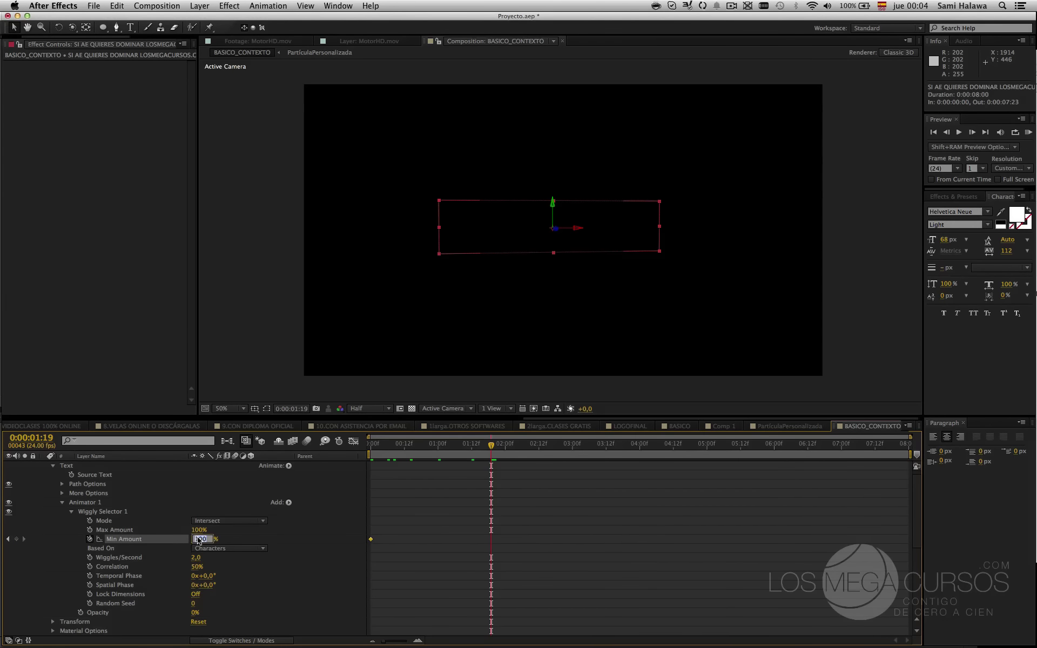
pyautogui.write('-100')
pyautogui.press('Return')
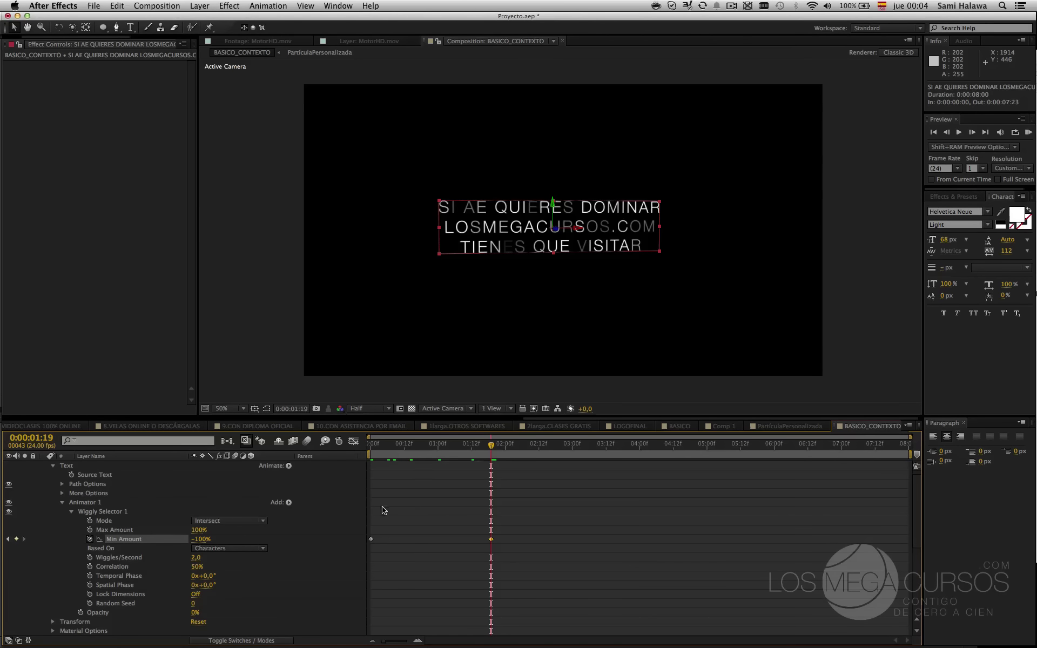
# - Scrub through the letters' fade-in to 0:00:01:03 and select the text animator's Opacity property
pyautogui.click(383, 448)
pyautogui.moveTo(381, 450); pyautogui.dragTo(447, 500)
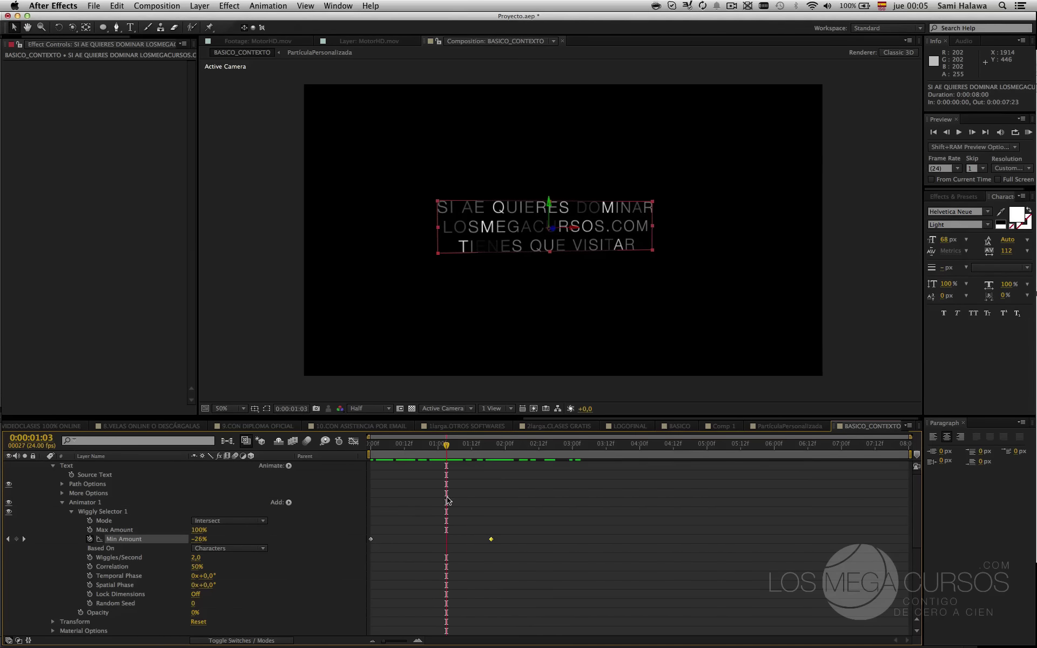
pyautogui.click(101, 613)
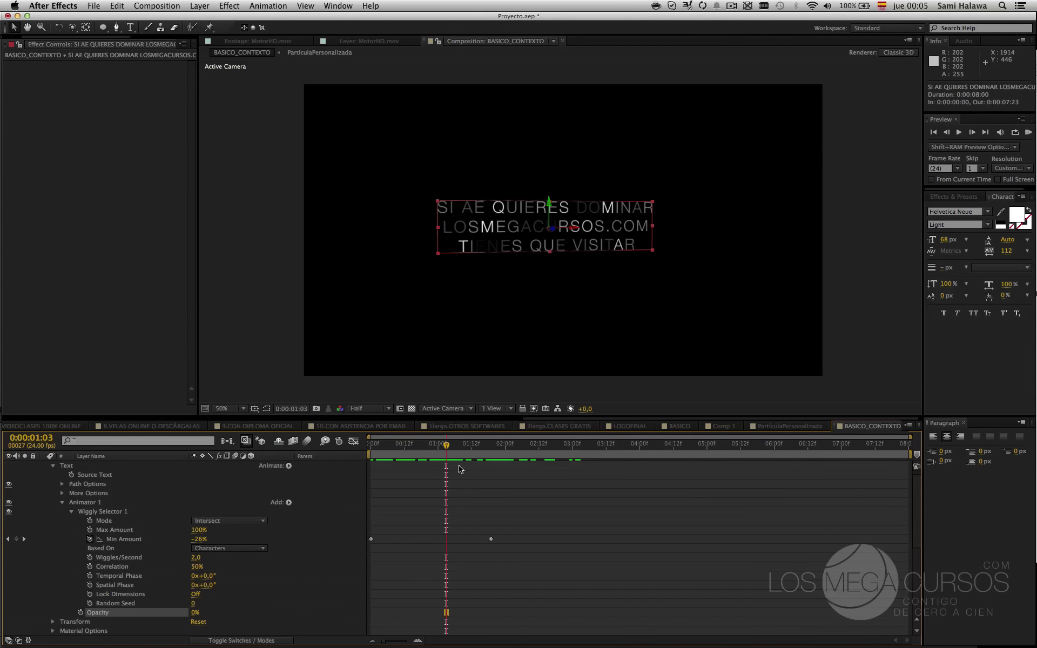
# - Keyframe the text animator's Opacity at 0% at 0:00:01:04 and 100% at 0:00:01:19
pyautogui.moveTo(466, 460); pyautogui.dragTo(511, 460)
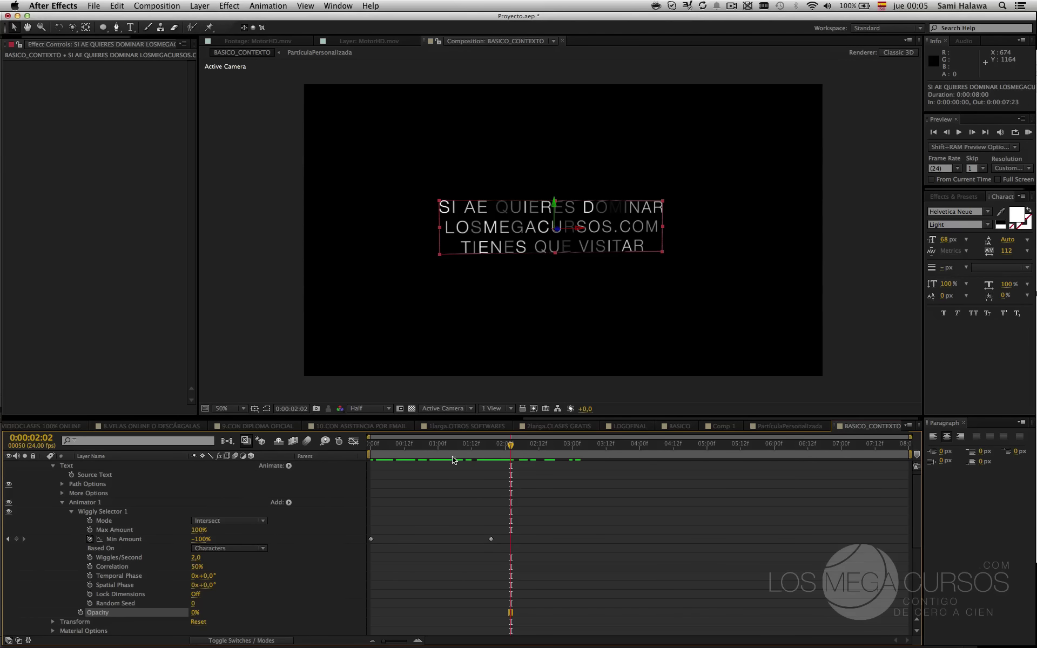
pyautogui.moveTo(453, 459); pyautogui.dragTo(449, 460)
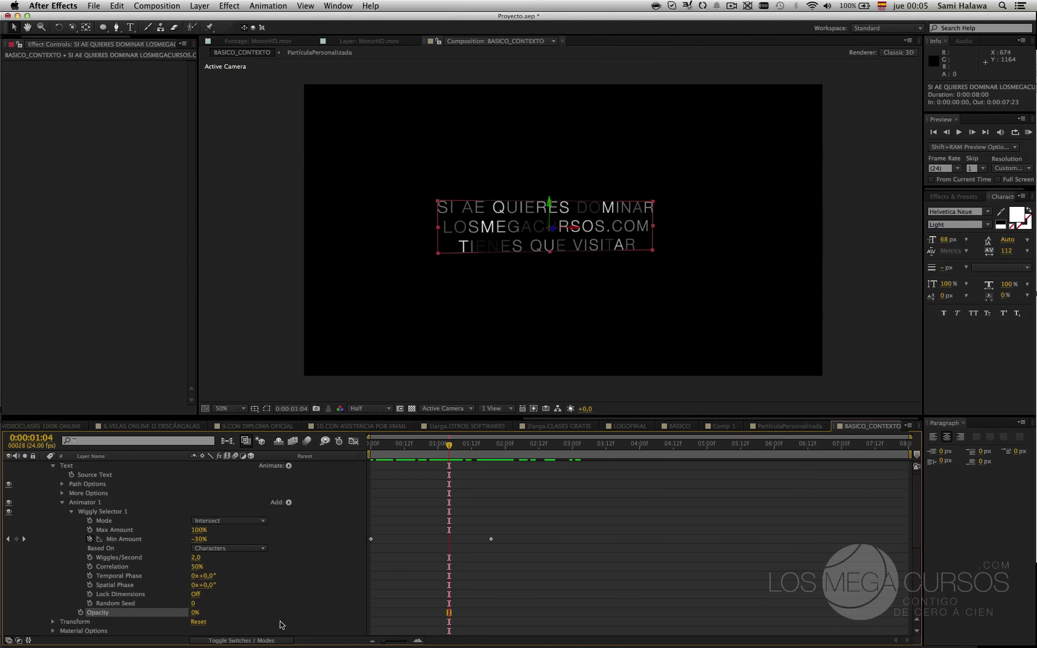
pyautogui.click(80, 612)
pyautogui.click(491, 452)
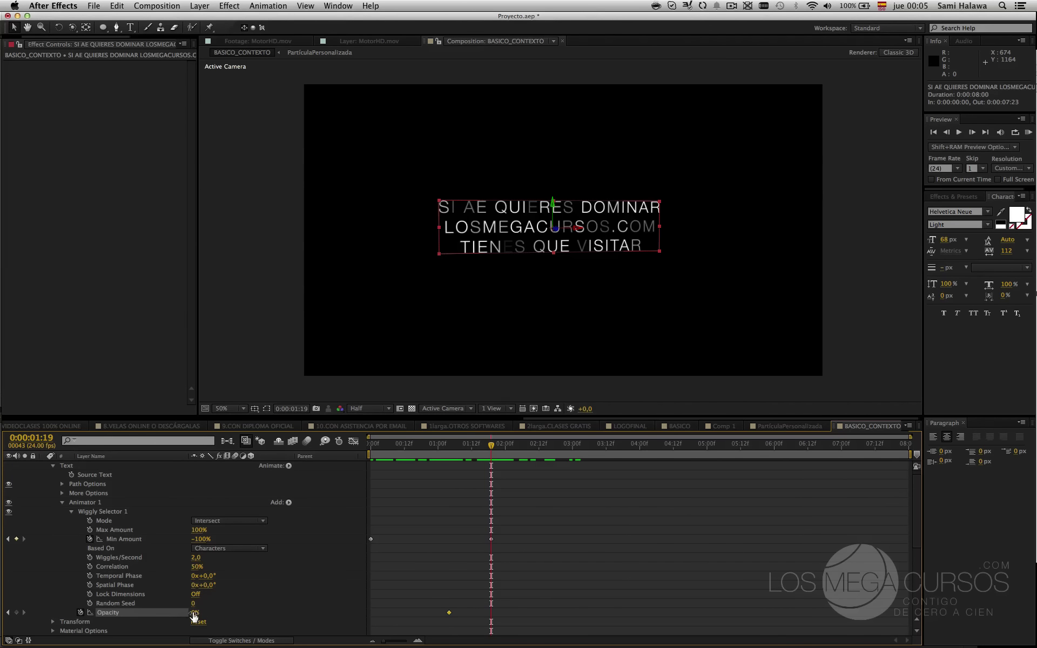
pyautogui.moveTo(195, 612); pyautogui.dragTo(272, 614)
# - Preview the letters' fade-in from the composition's start and save the project
pyautogui.press('KP_0')
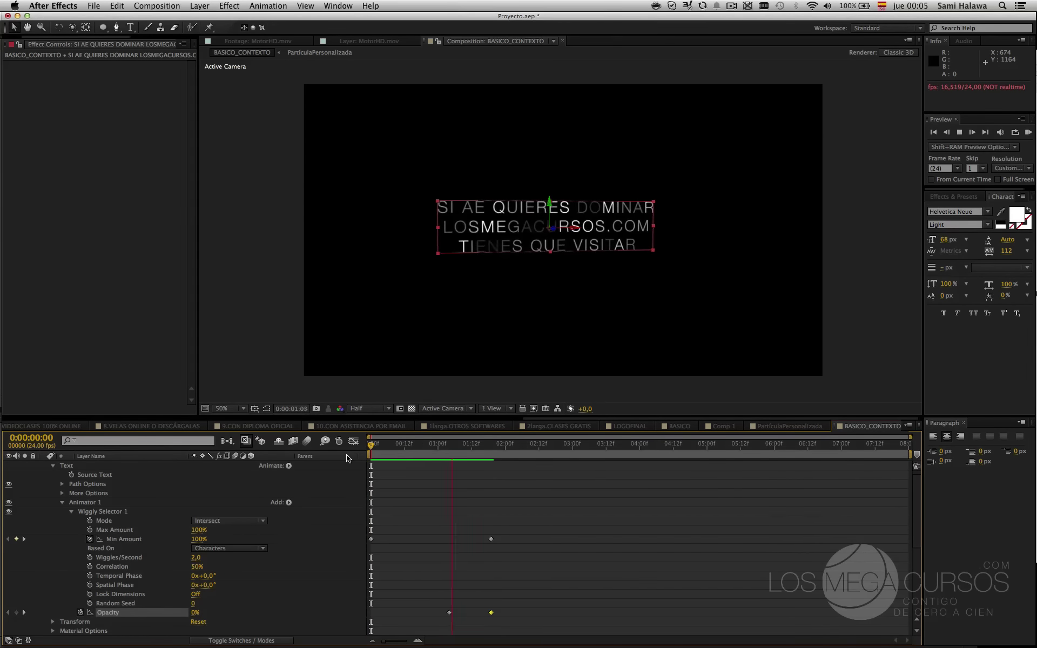
pyautogui.press('space')
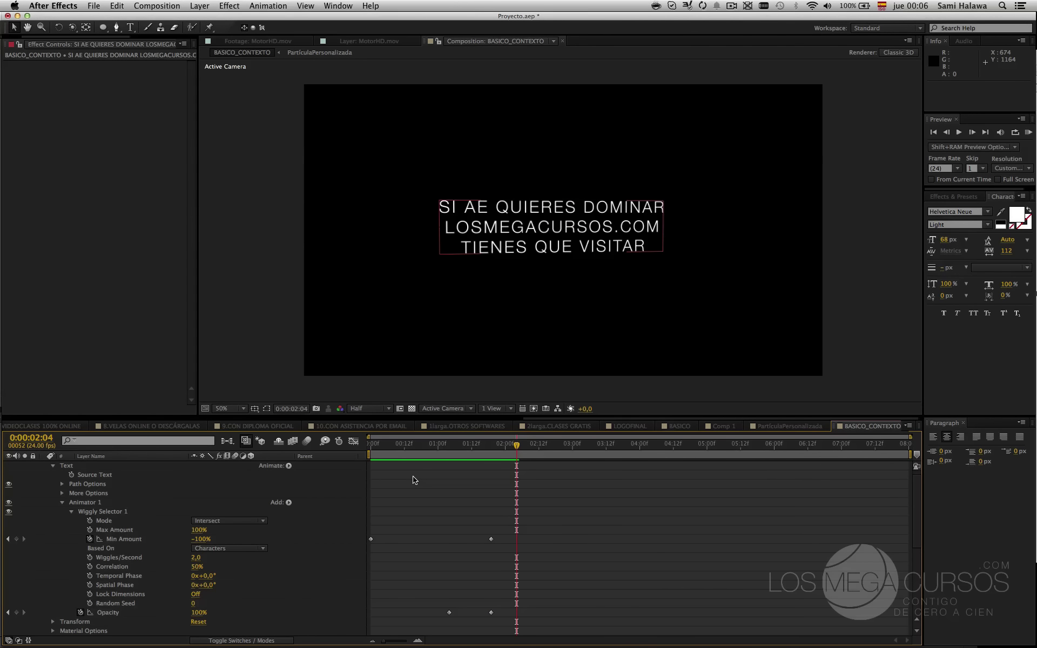
pyautogui.press('cmd+s')
# - Review the Wiggly Selector and its Min Amount keyframes at the composition's start
pyautogui.moveTo(408, 445)
pyautogui.mouseDown()
pyautogui.moveTo(380, 445)
pyautogui.moveTo(448, 455)
pyautogui.moveTo(415, 463)
pyautogui.mouseUp()
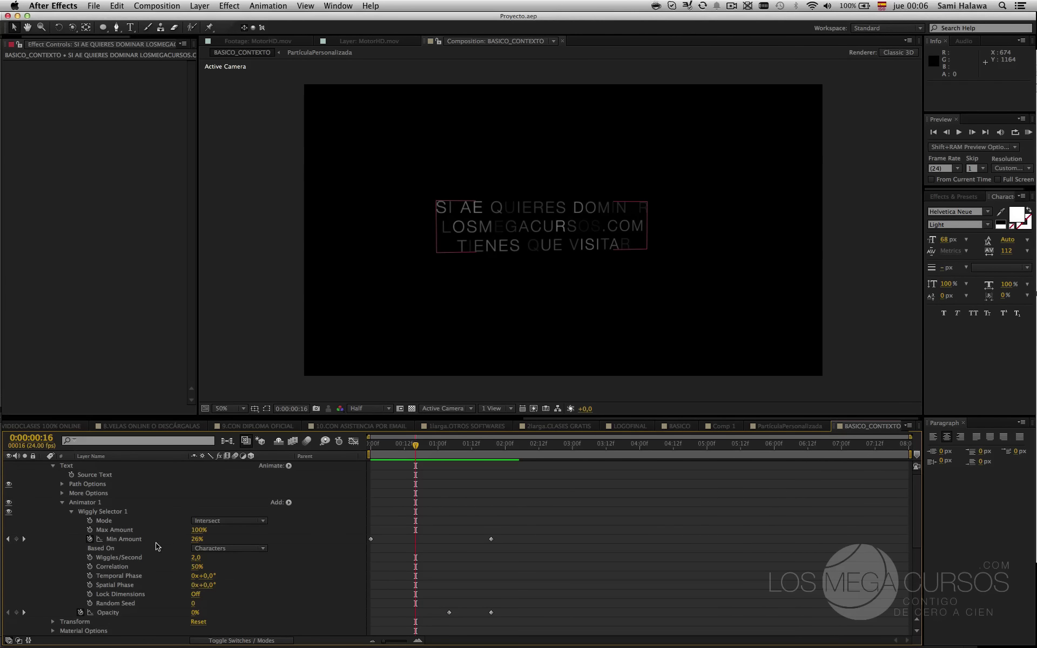
pyautogui.press('Home')
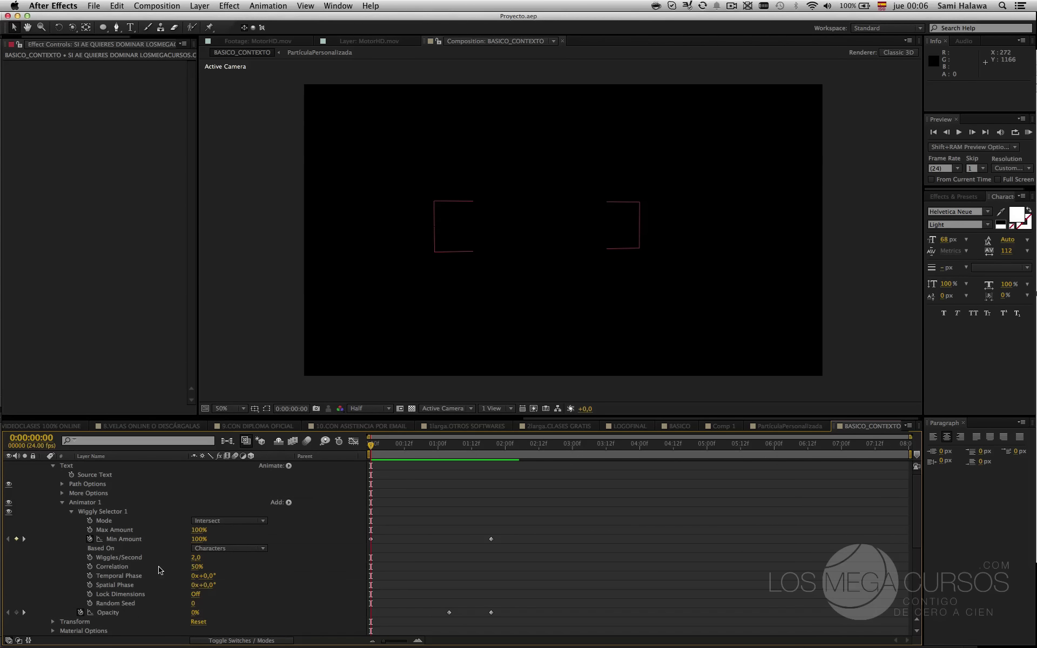
pyautogui.click(139, 540)
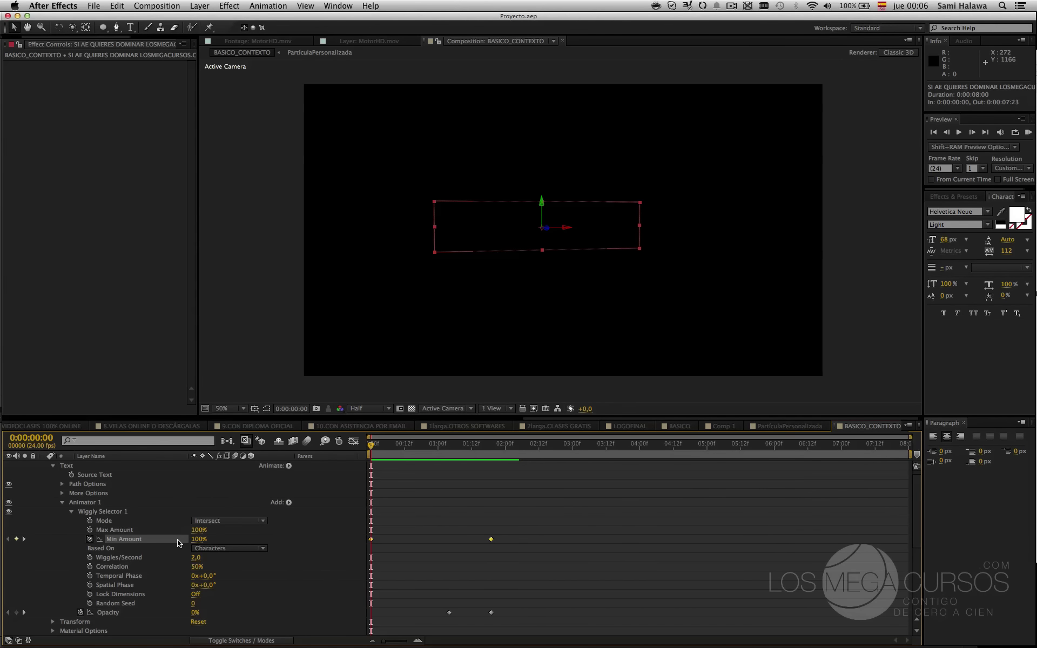
pyautogui.click(103, 511)
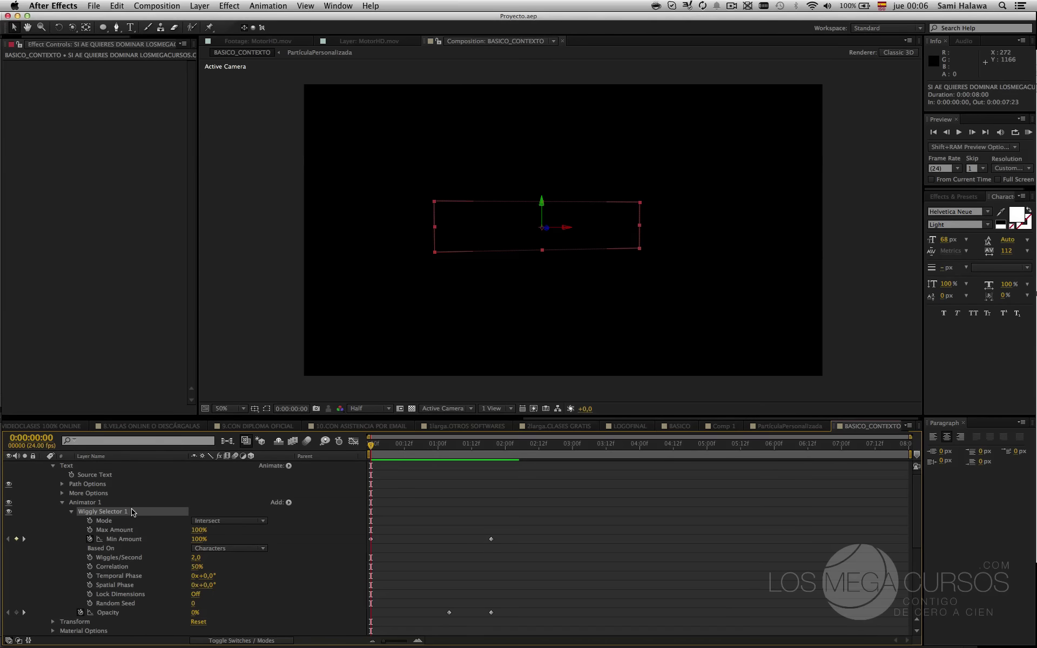
pyautogui.click(150, 542)
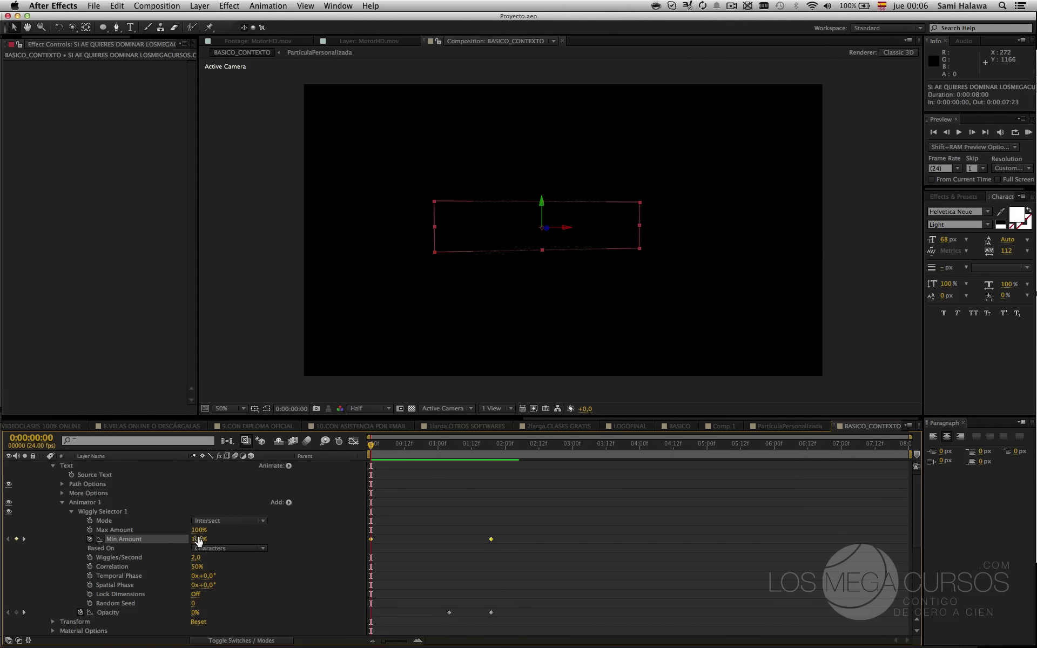
pyautogui.moveTo(197, 537); pyautogui.dragTo(196, 547)
pyautogui.click(100, 511)
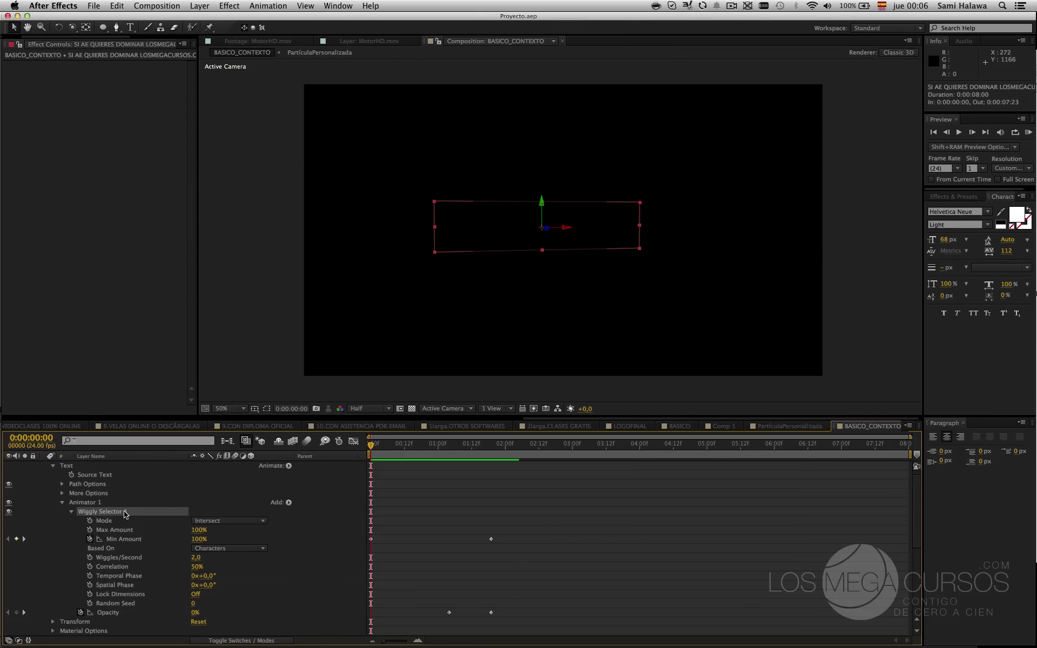
# - Scrub through the title's fade-in up to 0:00:01:21 to examine how the Min Amount and Opacity keyframes reveal the letters
pyautogui.moveTo(381, 455); pyautogui.dragTo(451, 455)
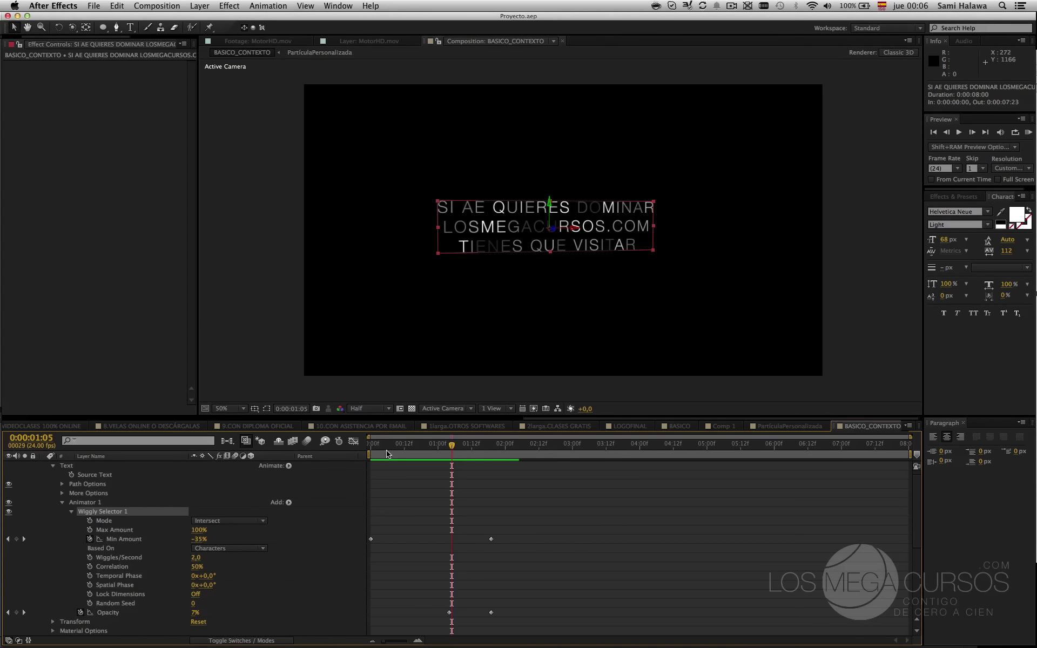
pyautogui.moveTo(387, 455); pyautogui.dragTo(430, 465)
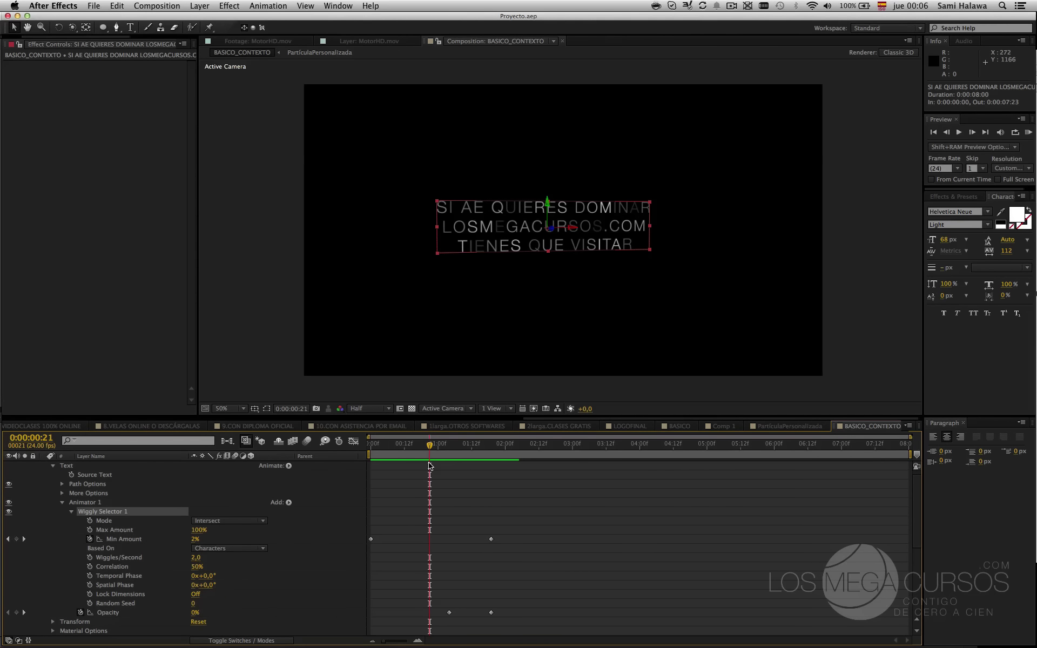
pyautogui.moveTo(406, 457); pyautogui.dragTo(400, 486)
pyautogui.moveTo(426, 486); pyautogui.dragTo(460, 532)
pyautogui.click(449, 613)
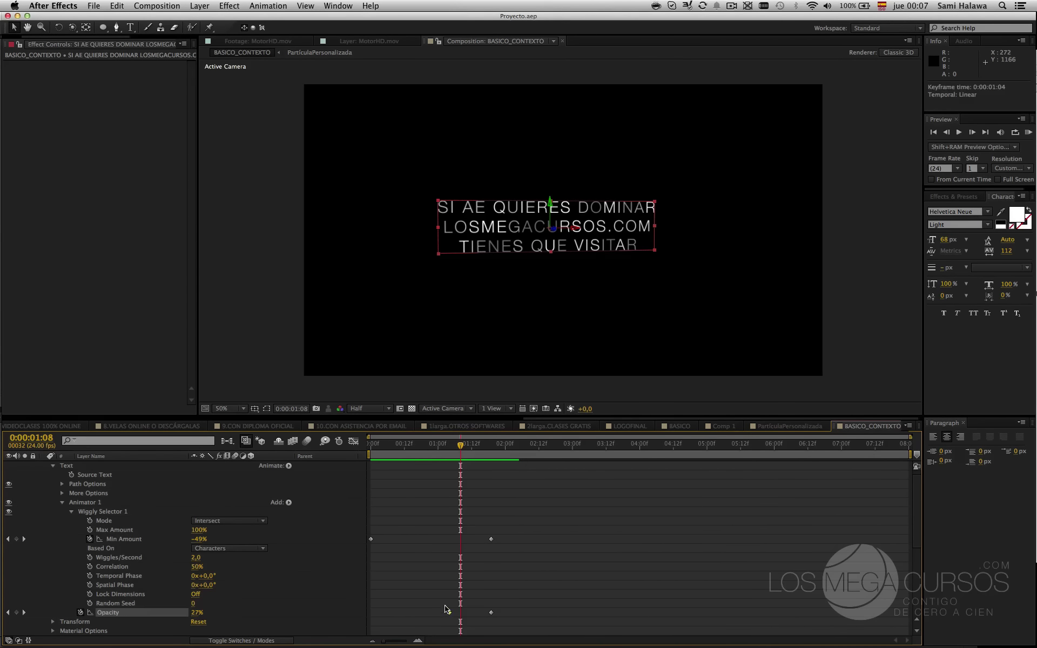
pyautogui.click(500, 621)
pyautogui.rightClick(511, 529)
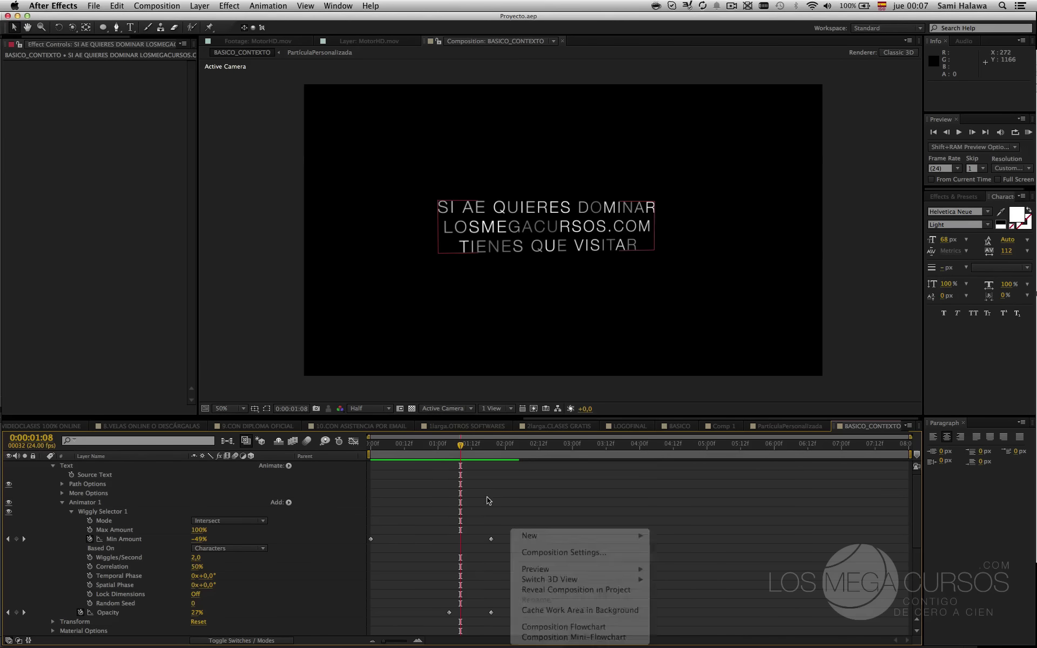
pyautogui.click(443, 465)
pyautogui.moveTo(439, 444); pyautogui.dragTo(460, 459)
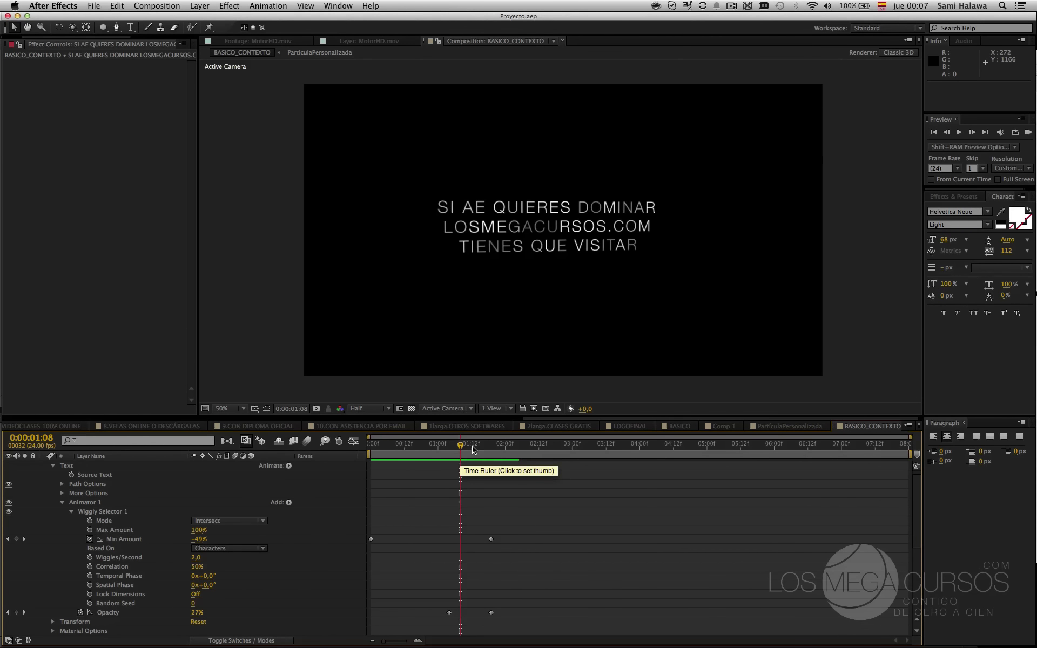
pyautogui.moveTo(474, 453); pyautogui.dragTo(496, 453)
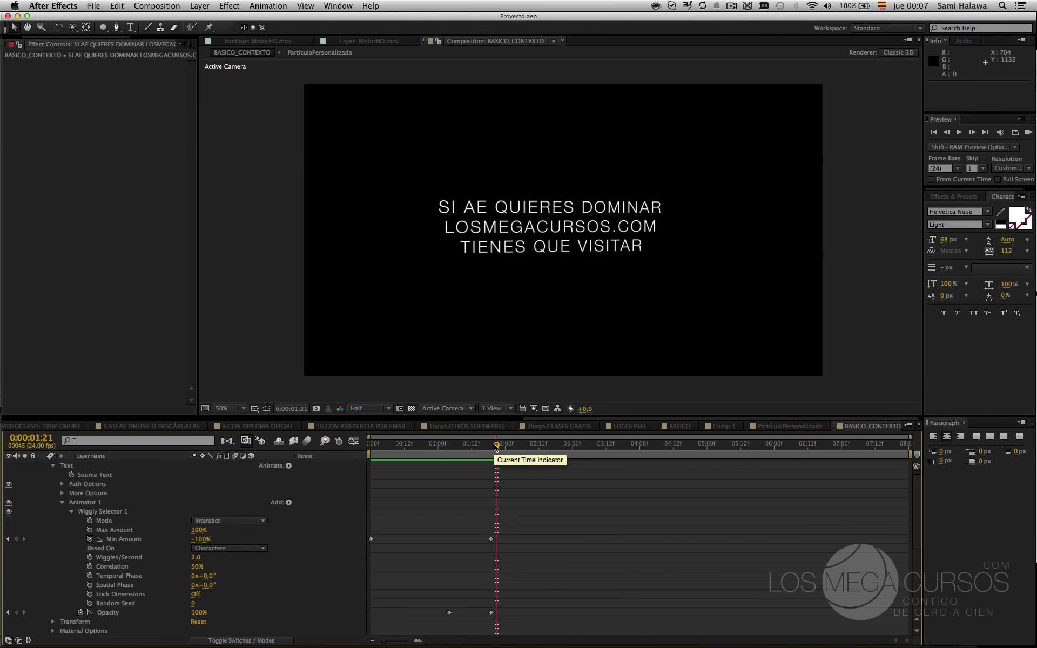
pyautogui.moveTo(493, 445); pyautogui.dragTo(485, 472)
# - Collapse the text layer, turn off its solo so all layers show, and check the title over the background up to 0:00:02:21
pyautogui.scroll(1, 81, 502)
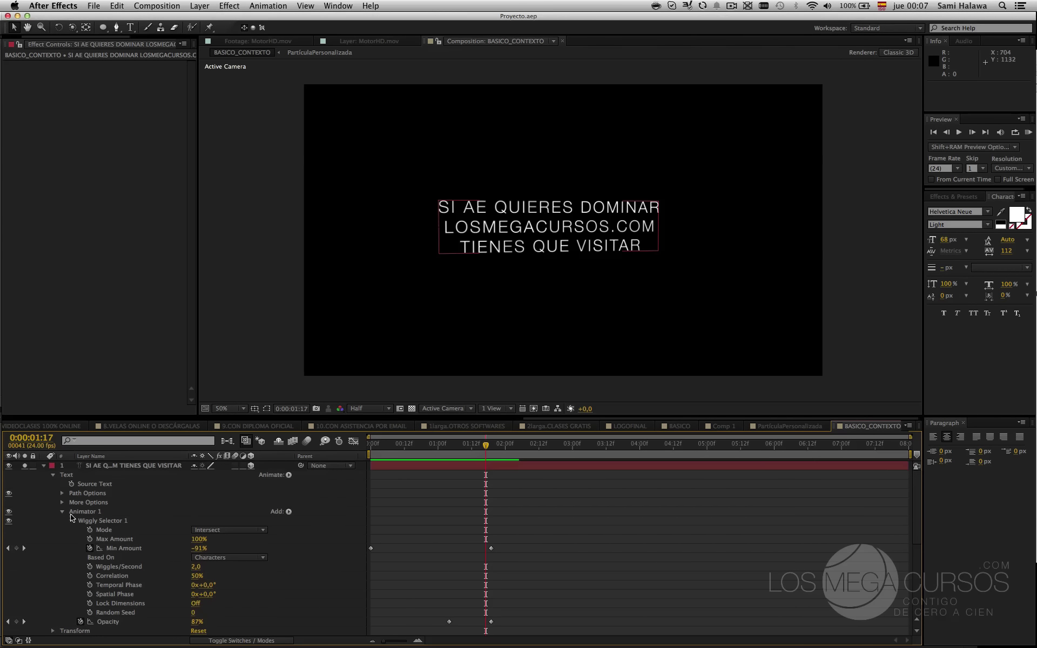
pyautogui.click(44, 465)
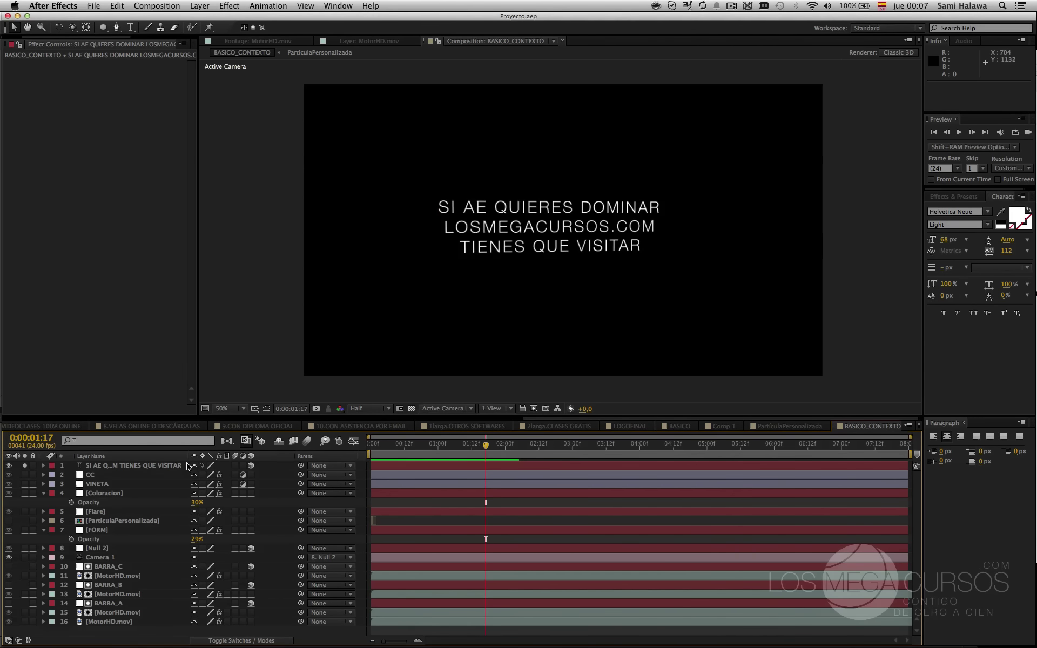
pyautogui.click(24, 465)
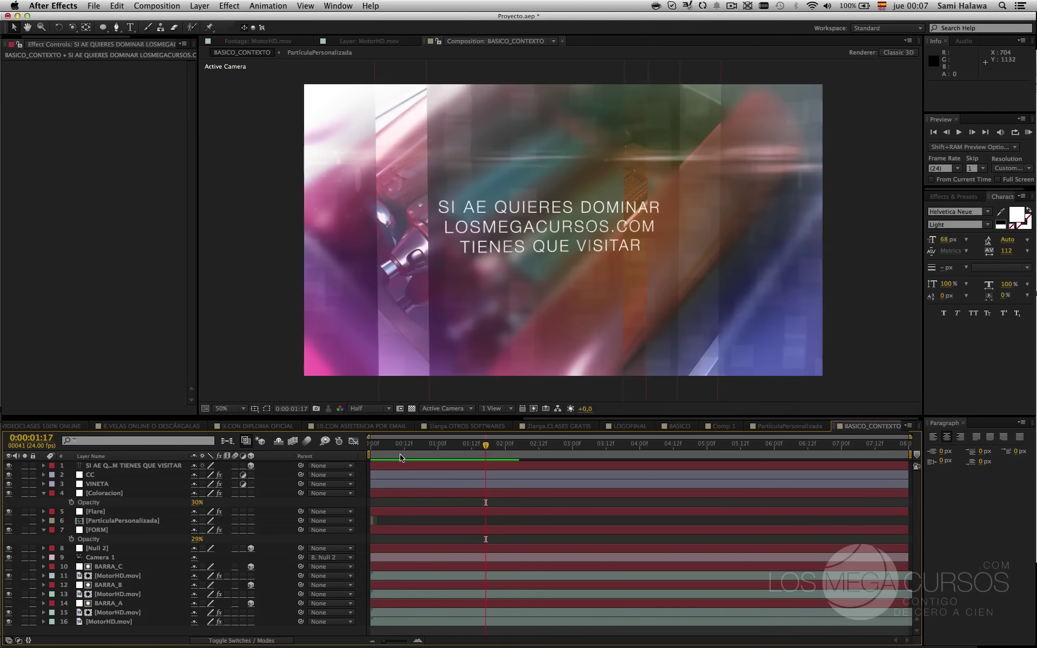
pyautogui.moveTo(402, 456); pyautogui.dragTo(562, 446)
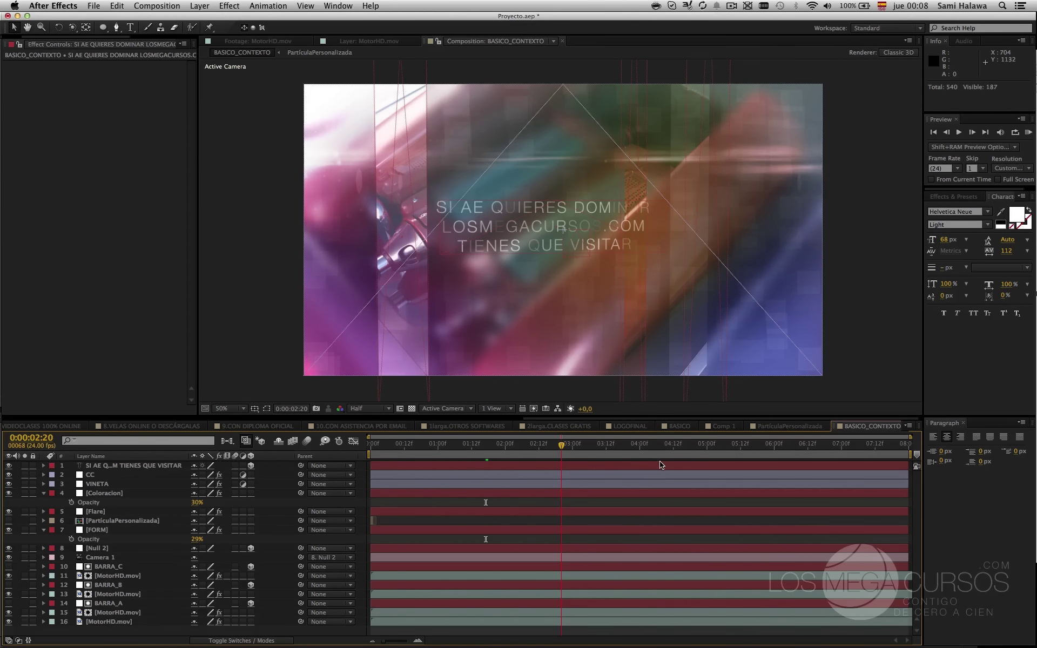
pyautogui.click(566, 447)
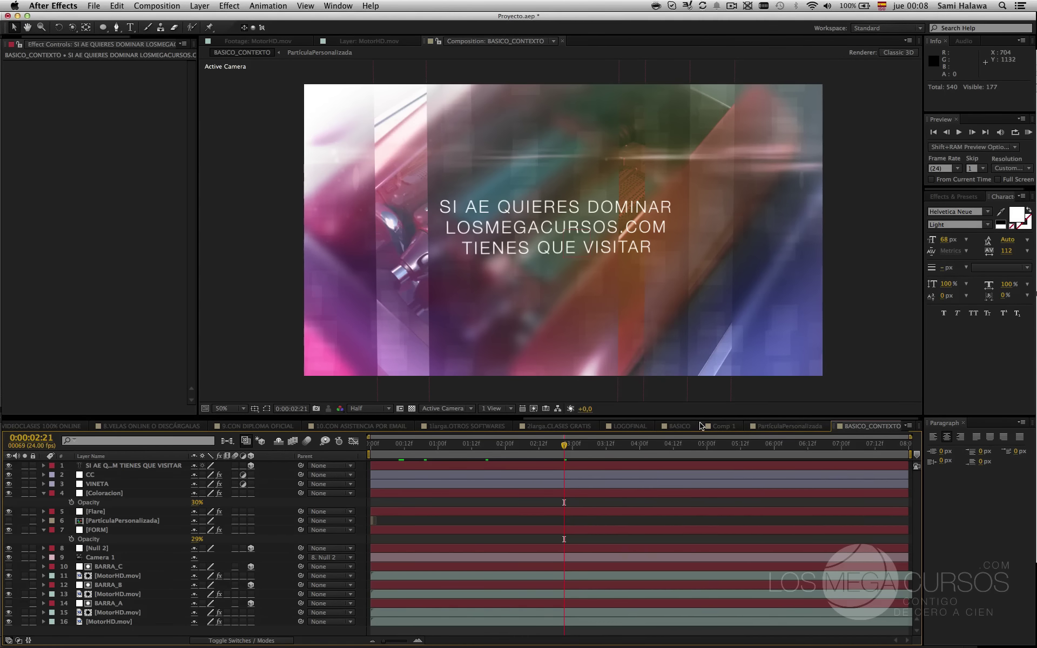
# - Switch to the BASICO composition with the logo and clear the layer selection
pyautogui.click(681, 427)
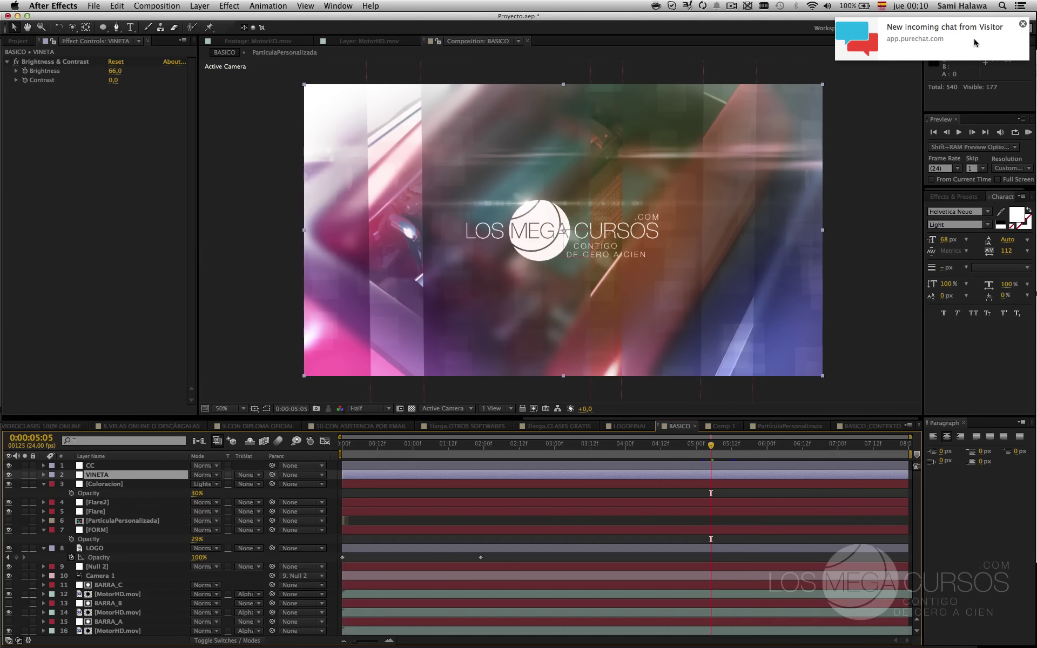
pyautogui.click(581, 67)
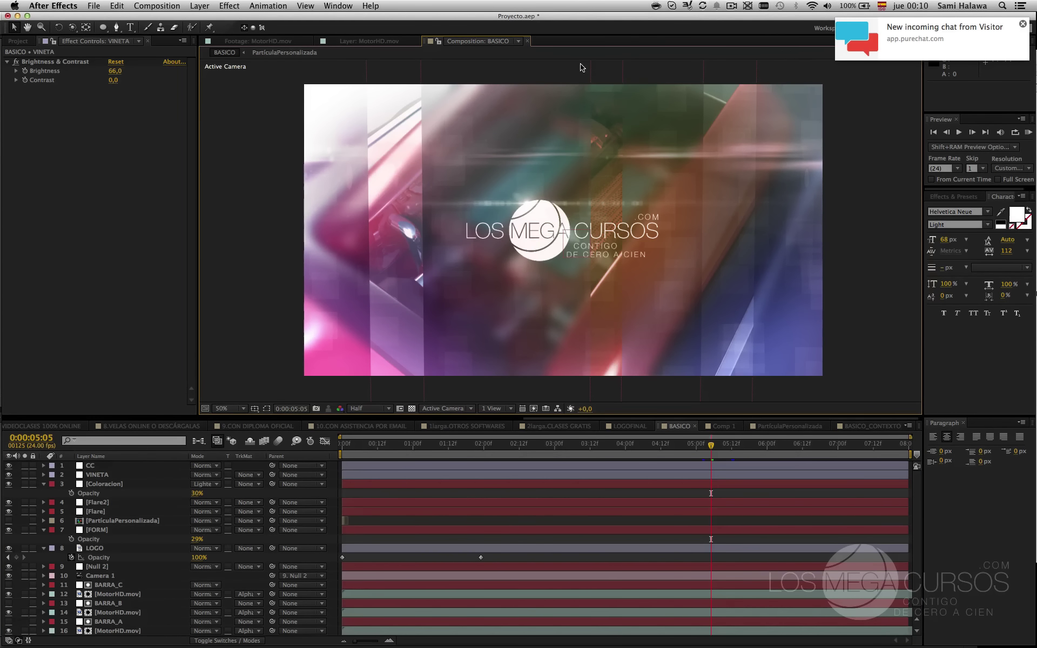